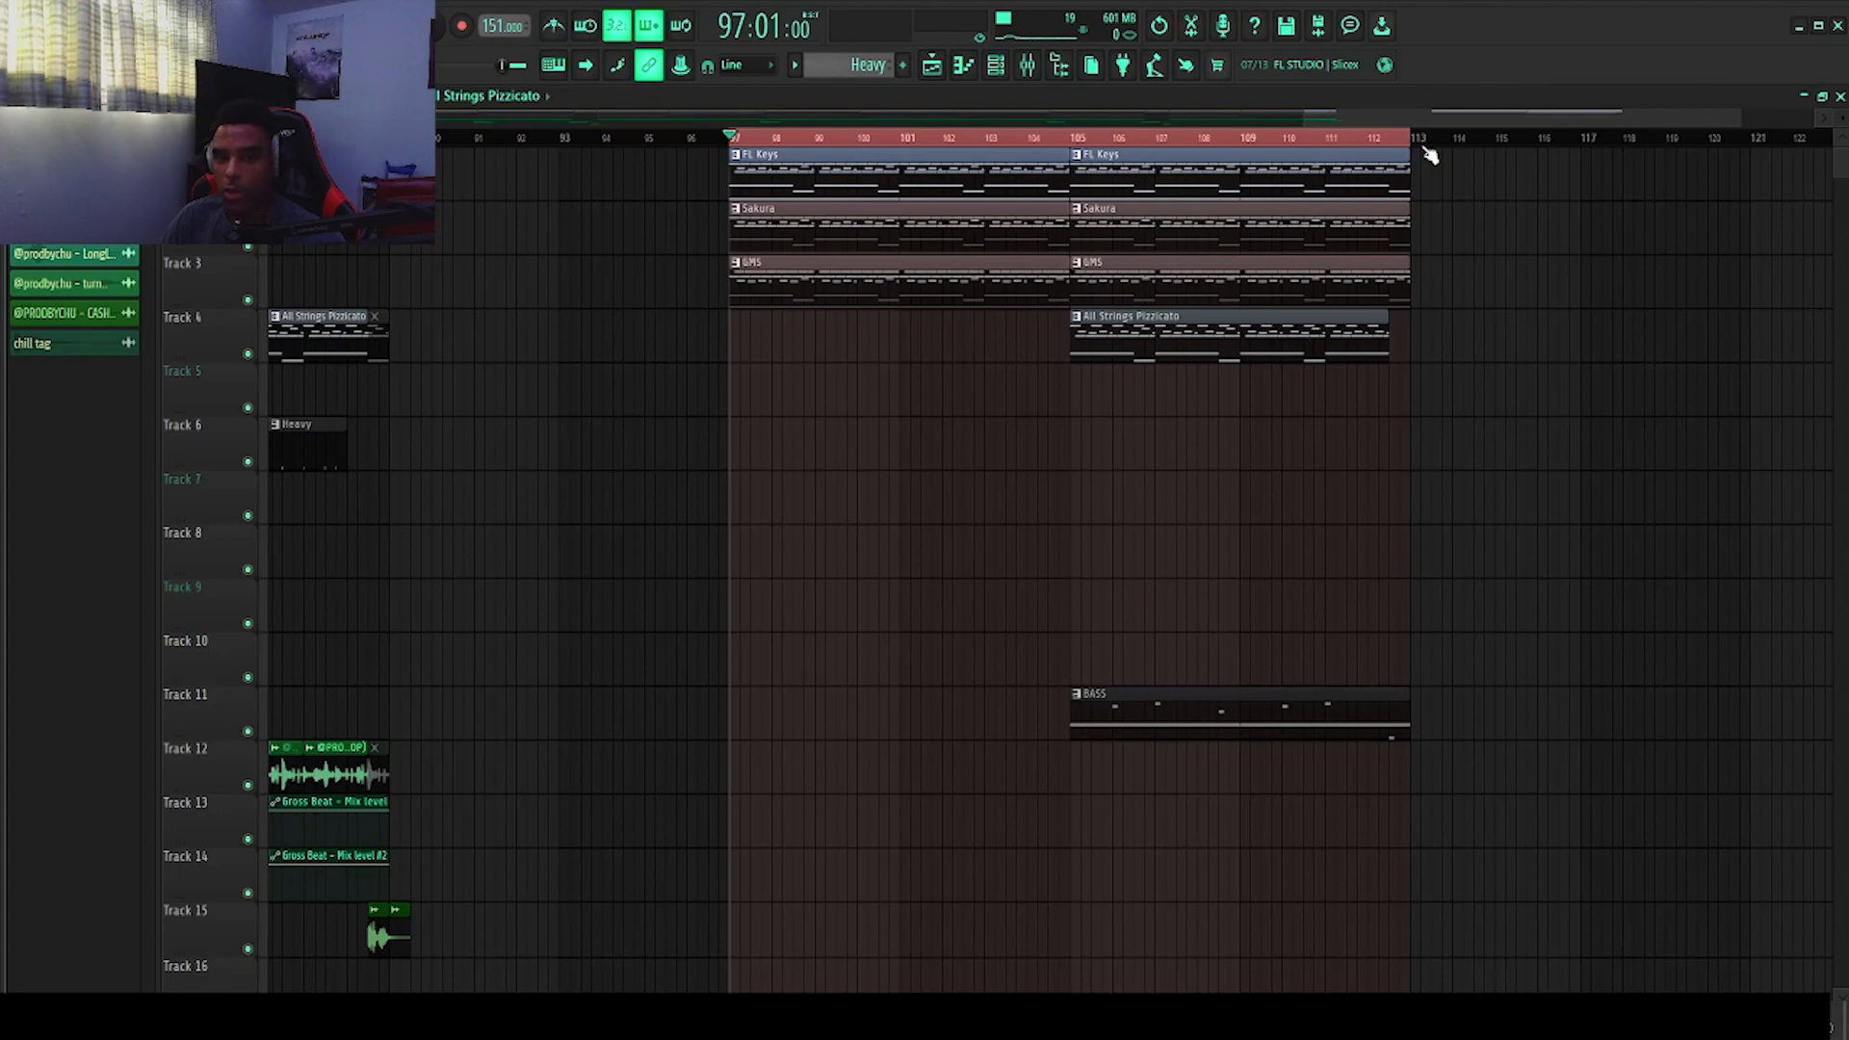
Step: Play back the selected arrangement section from bar 97 to bar 113
scroll(1430, 156, "down", 2)
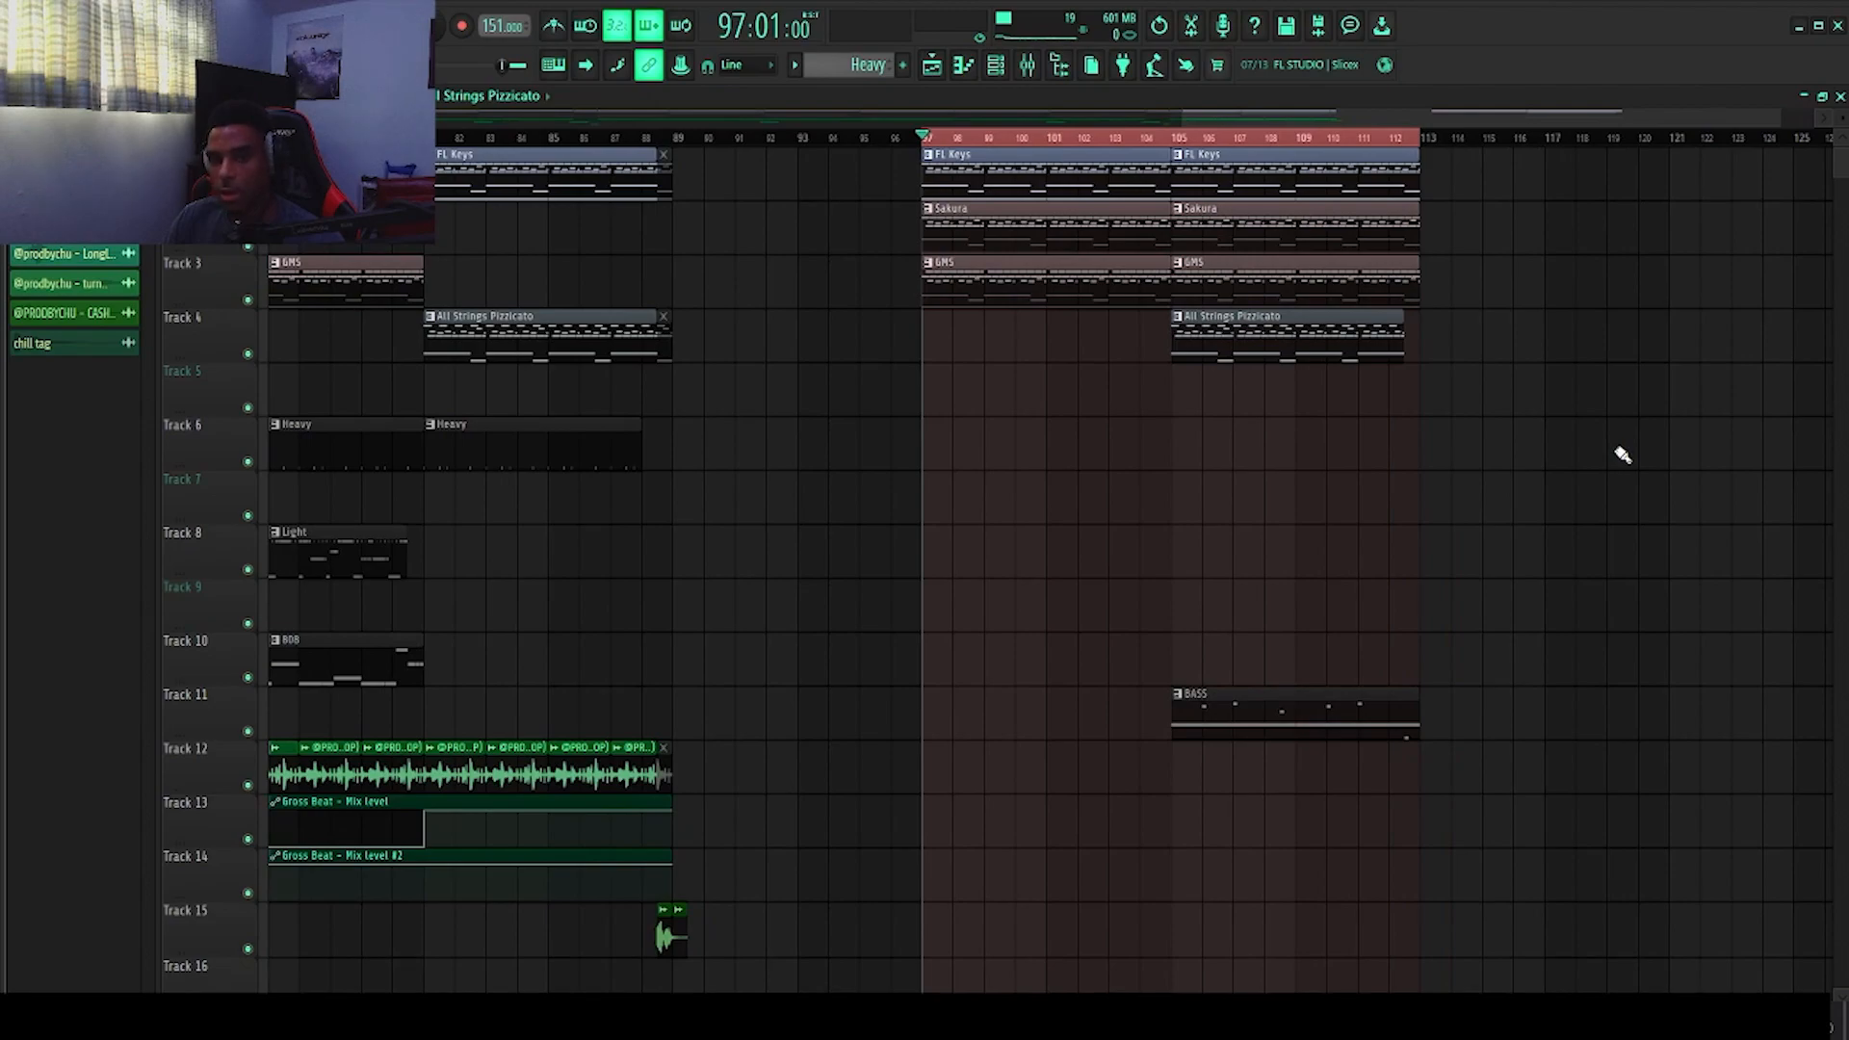
key("space")
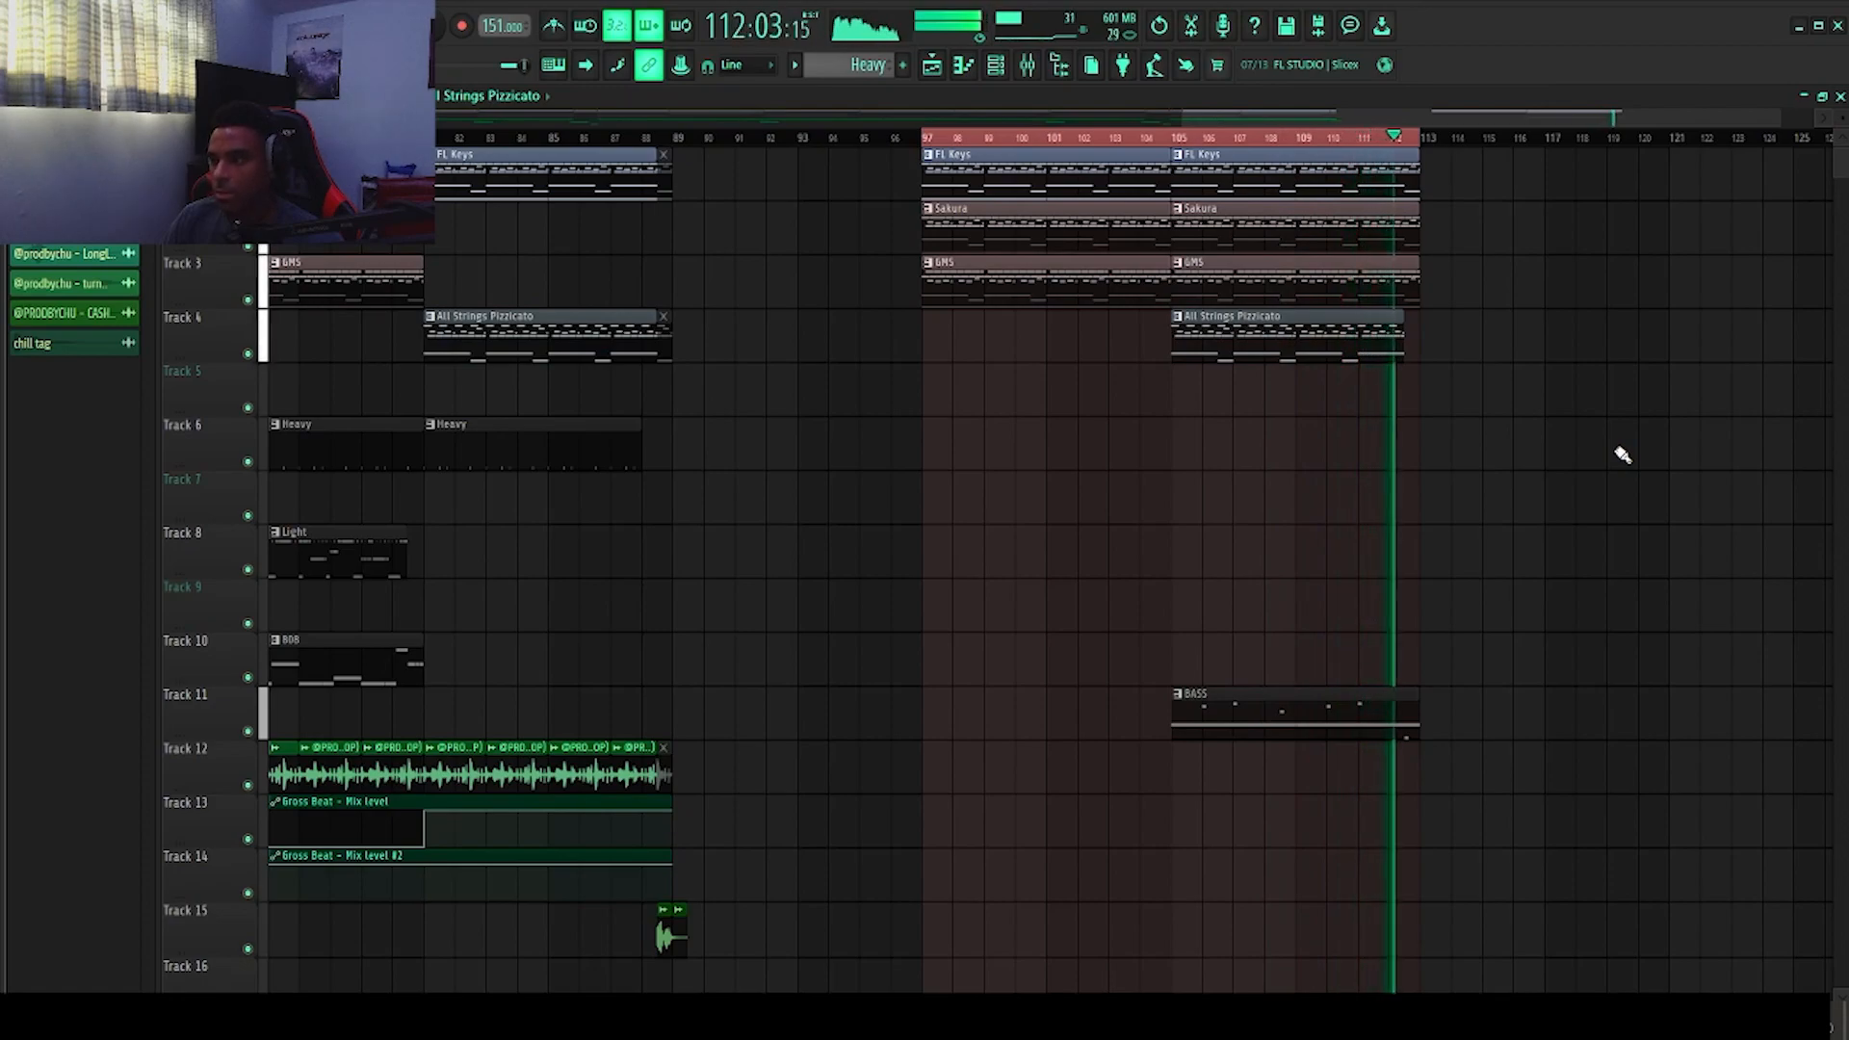
scroll(1444, 143, "down", 3)
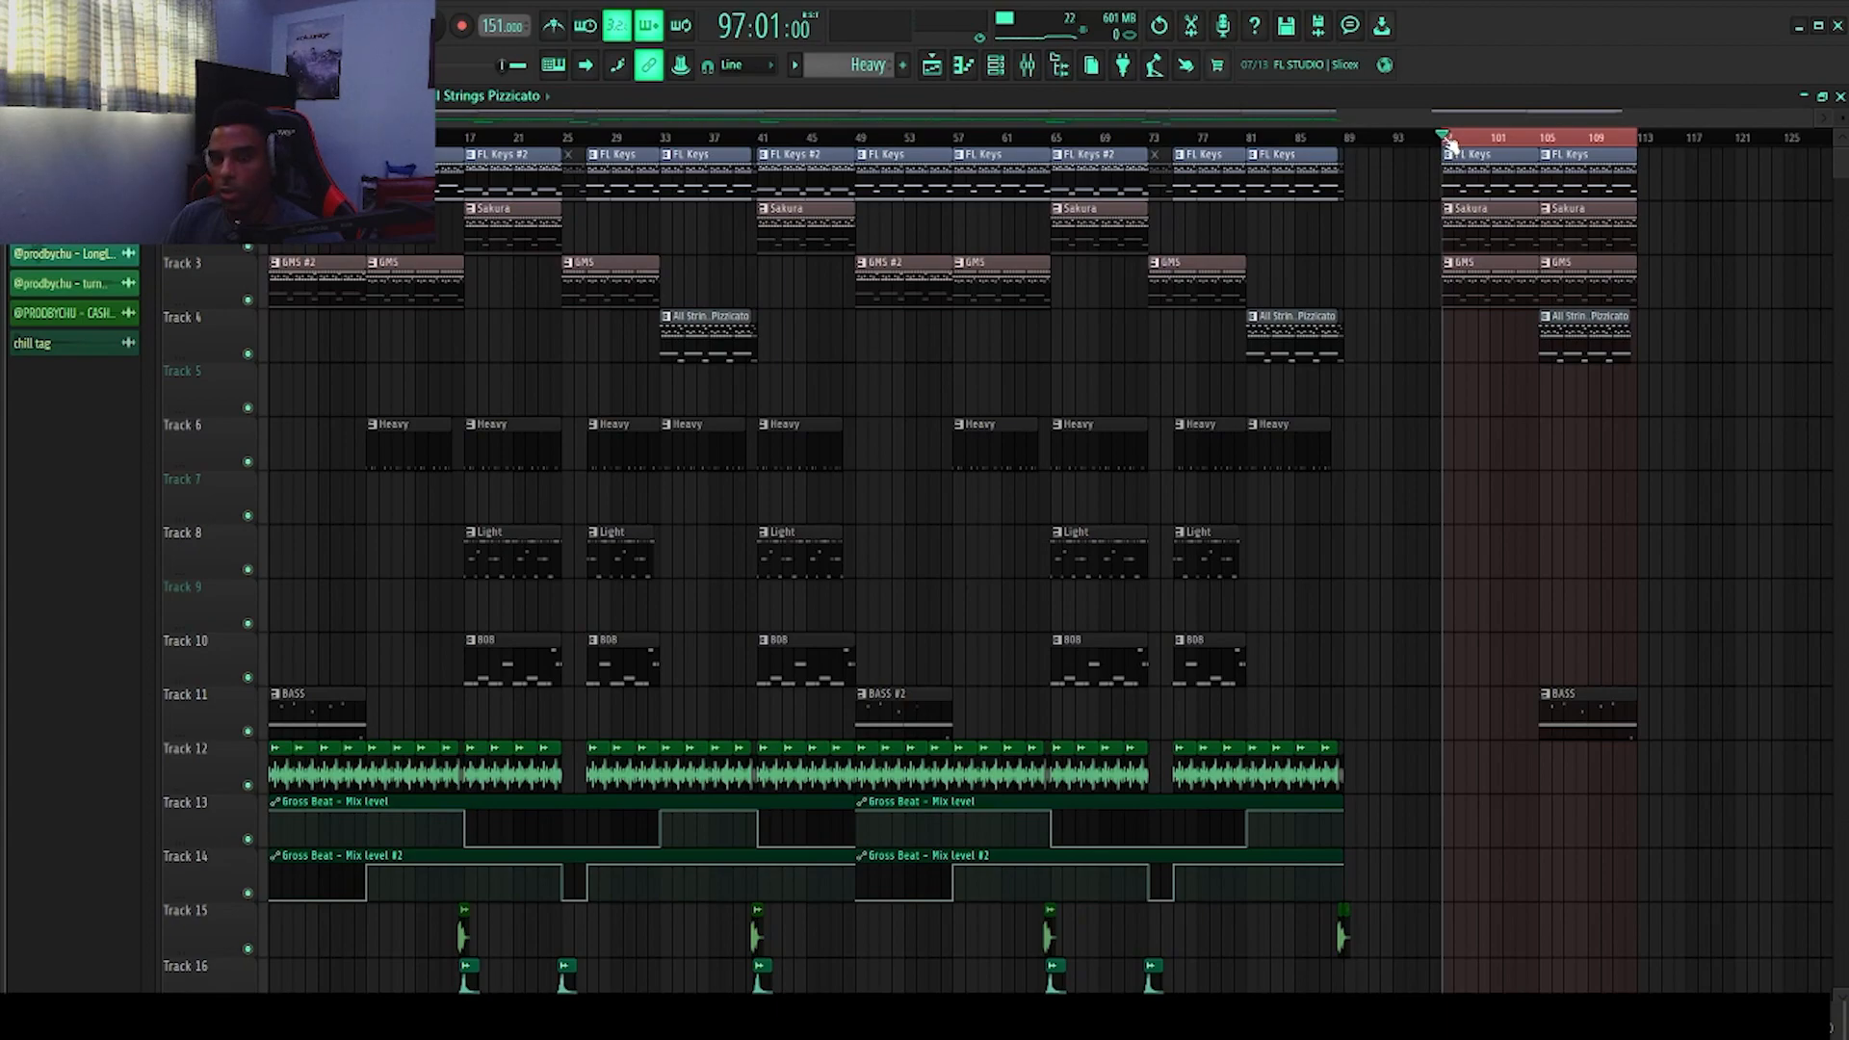
Step: Open the FL Keys clip that starts at bar 9 in the piano roll
left_click_drag(1695, 843, 1673, 915)
left_click_drag(1348, 686, 1228, 400)
left_click(1733, 450)
right_click(1733, 451)
scroll(289, 135, "up", 2)
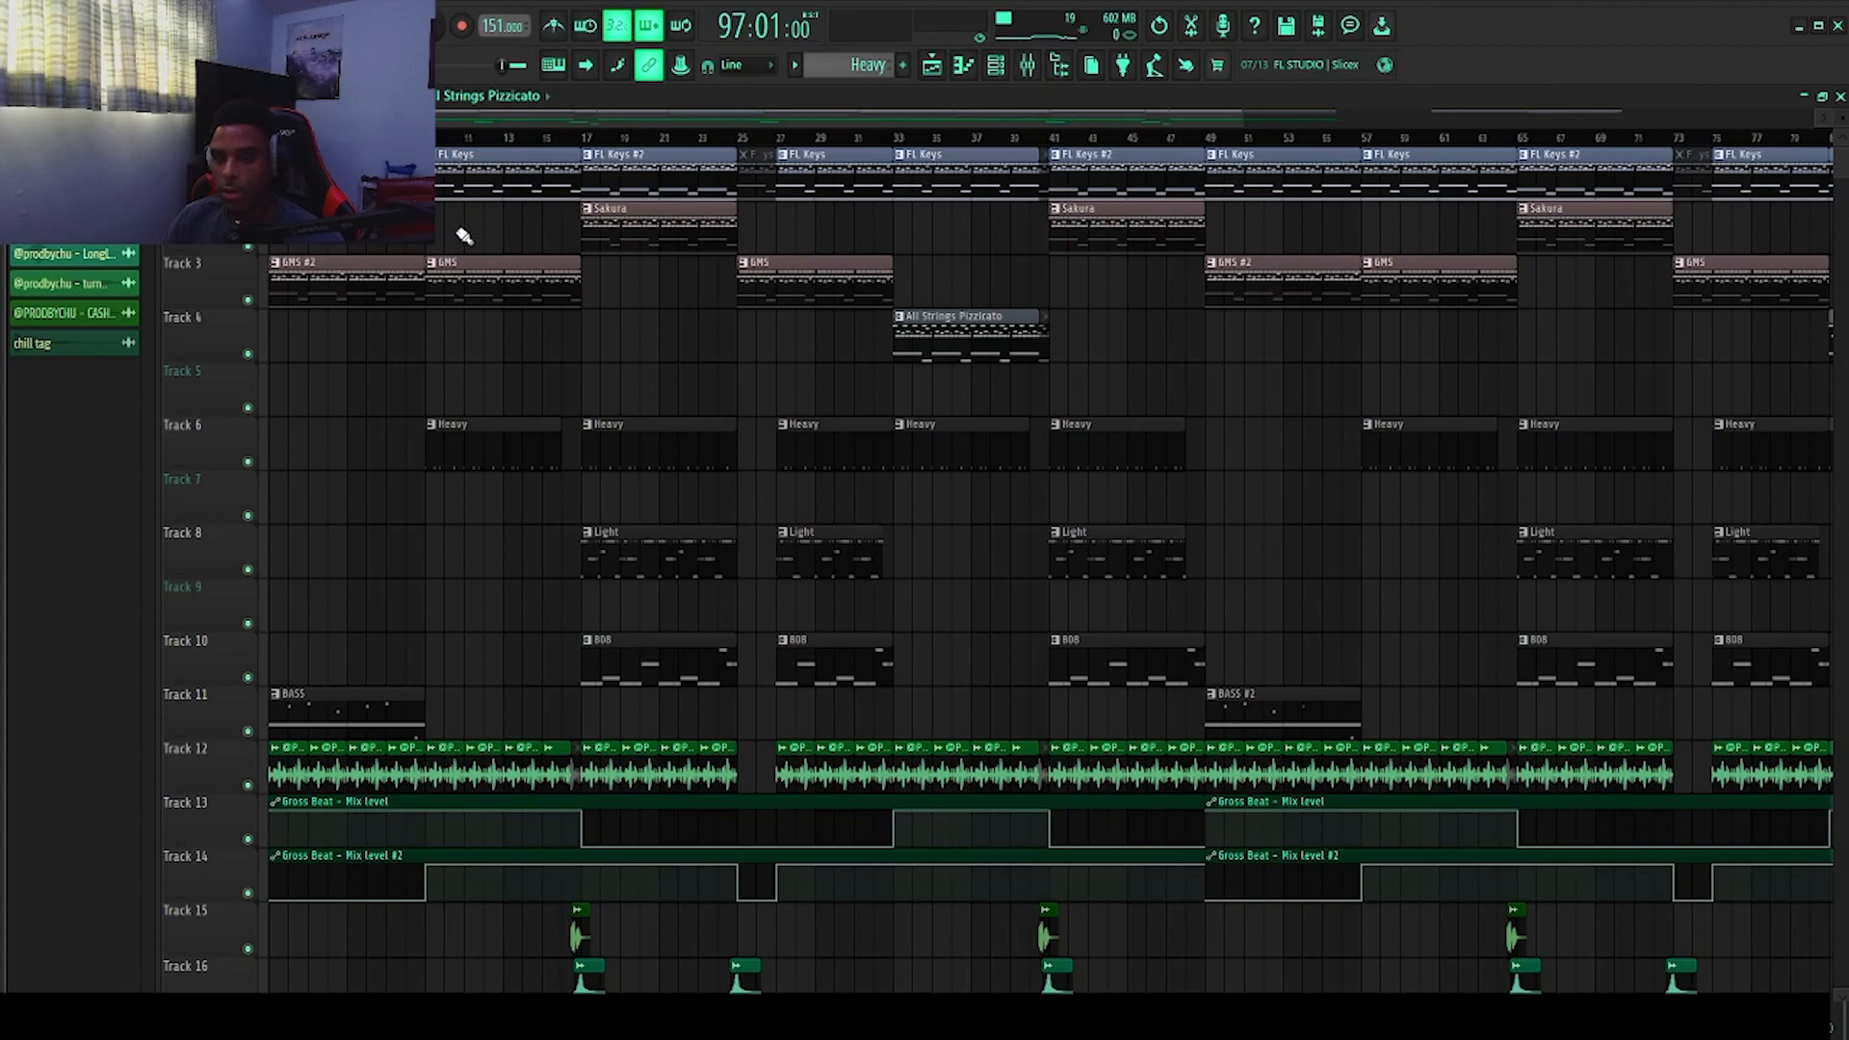
scroll(468, 236, "up", 2)
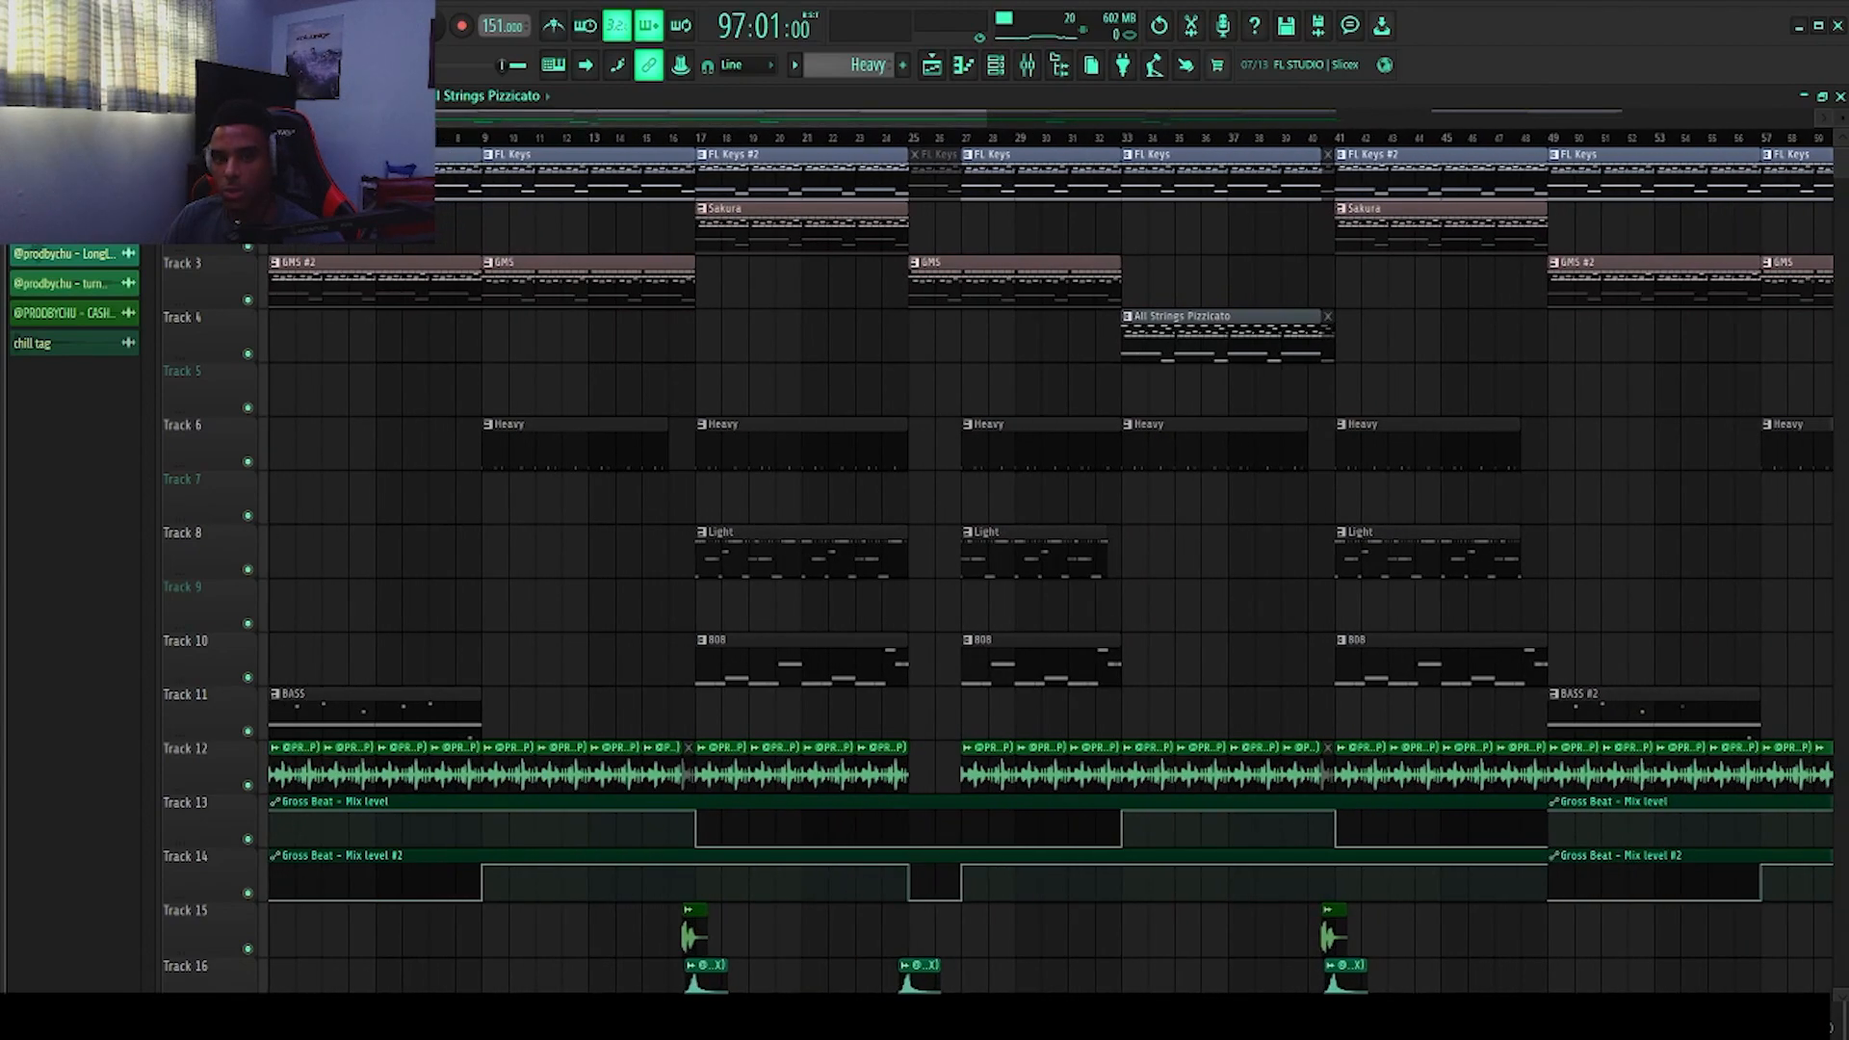
double_click(636, 193)
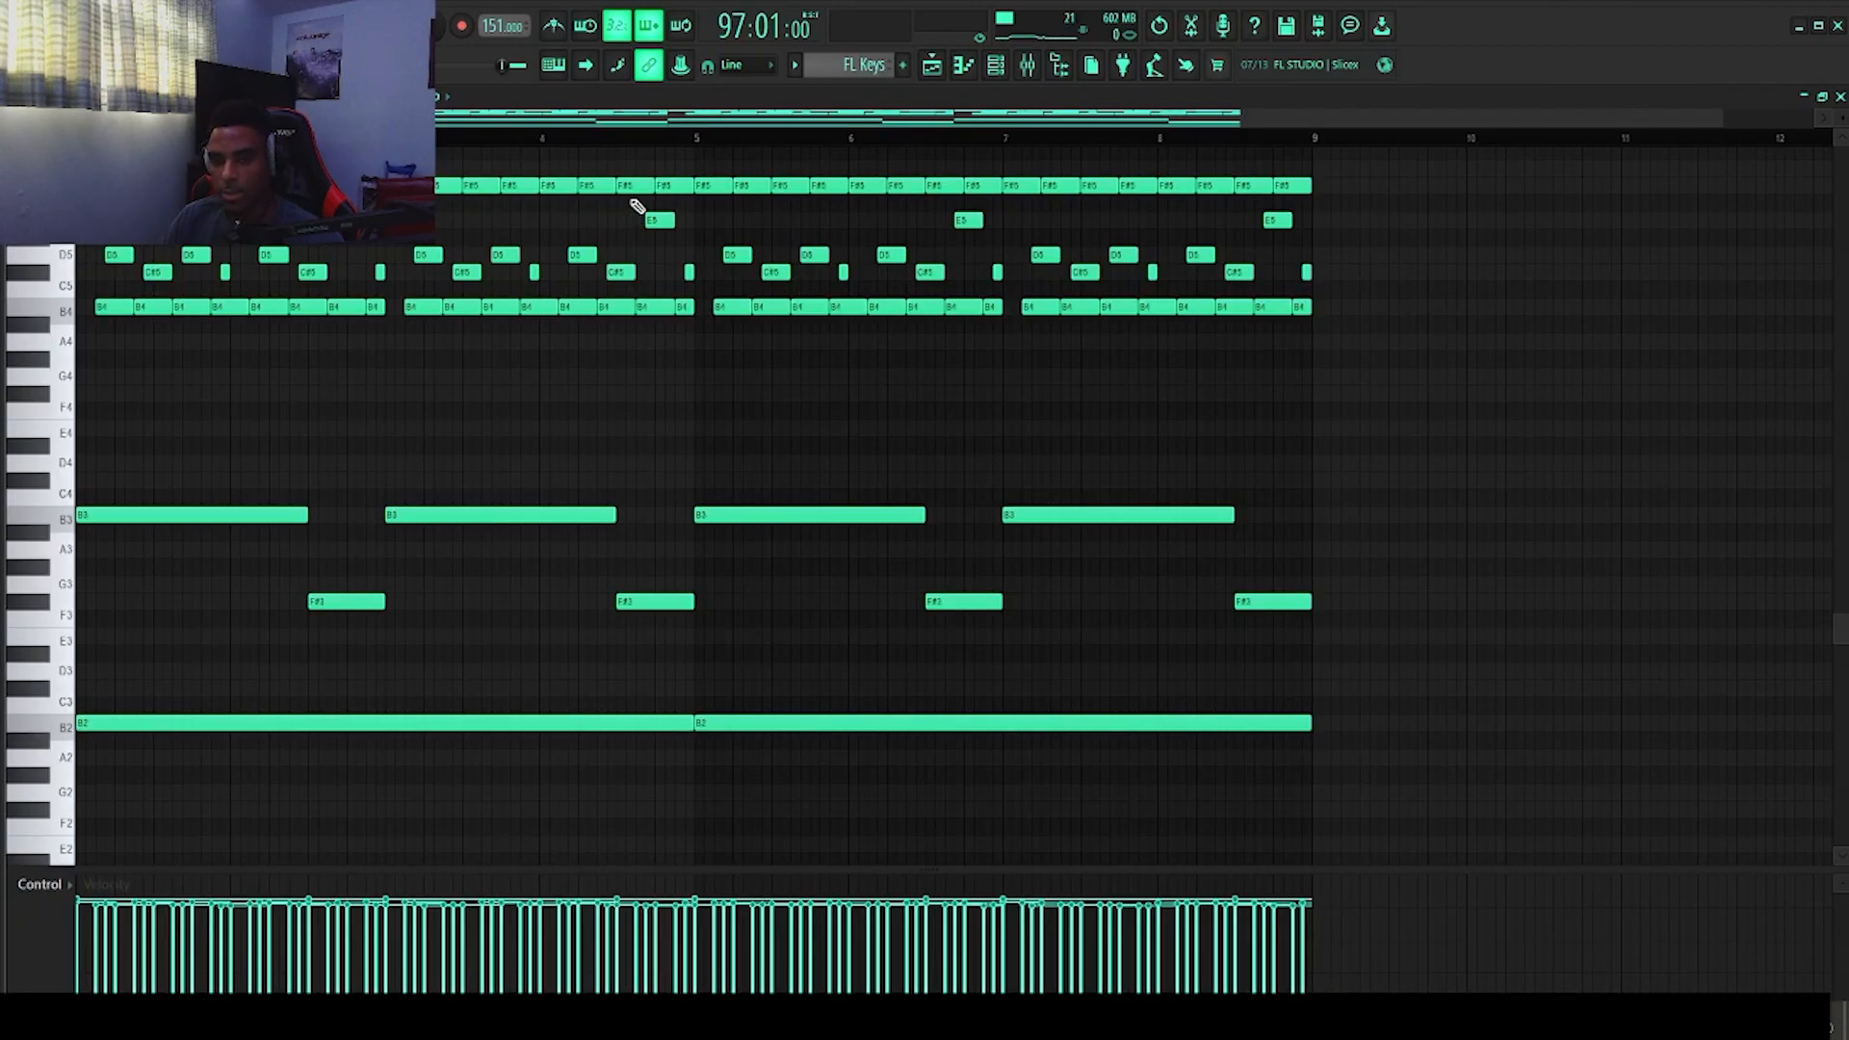
scroll(575, 135, "up", 3)
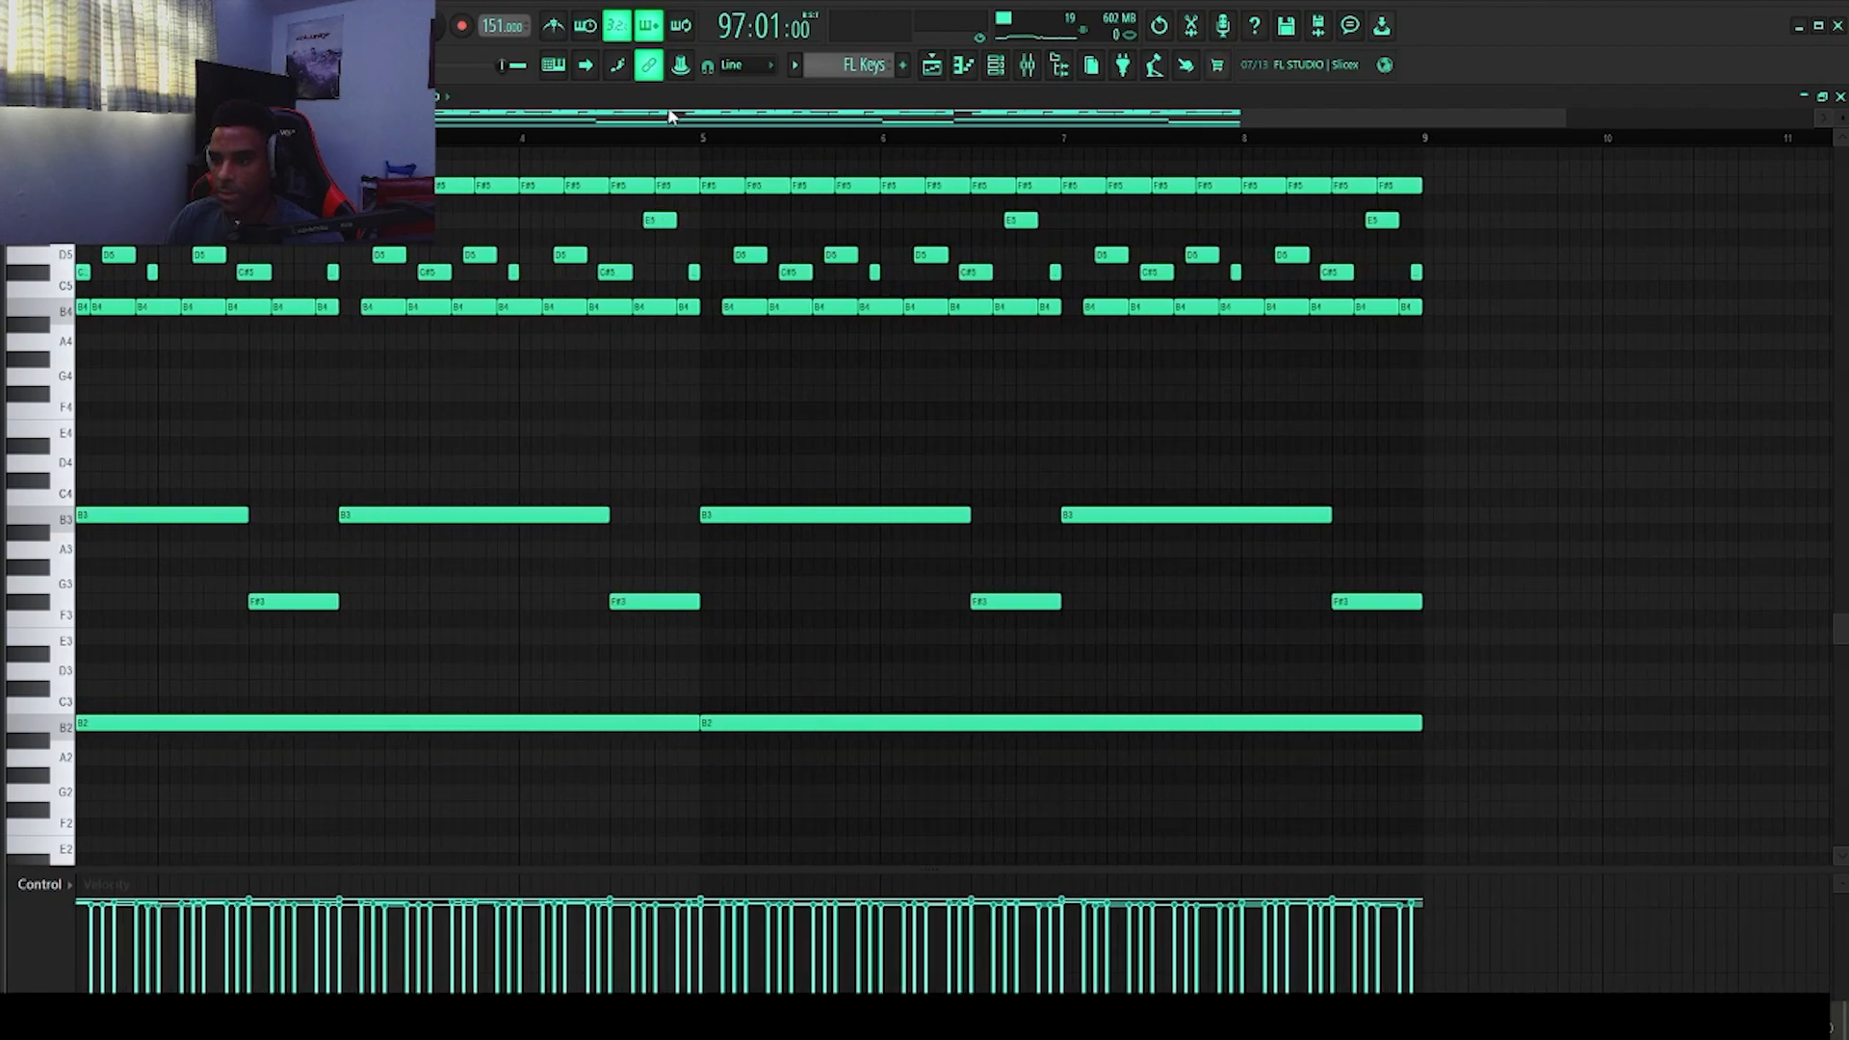
scroll(674, 214, "up", 2)
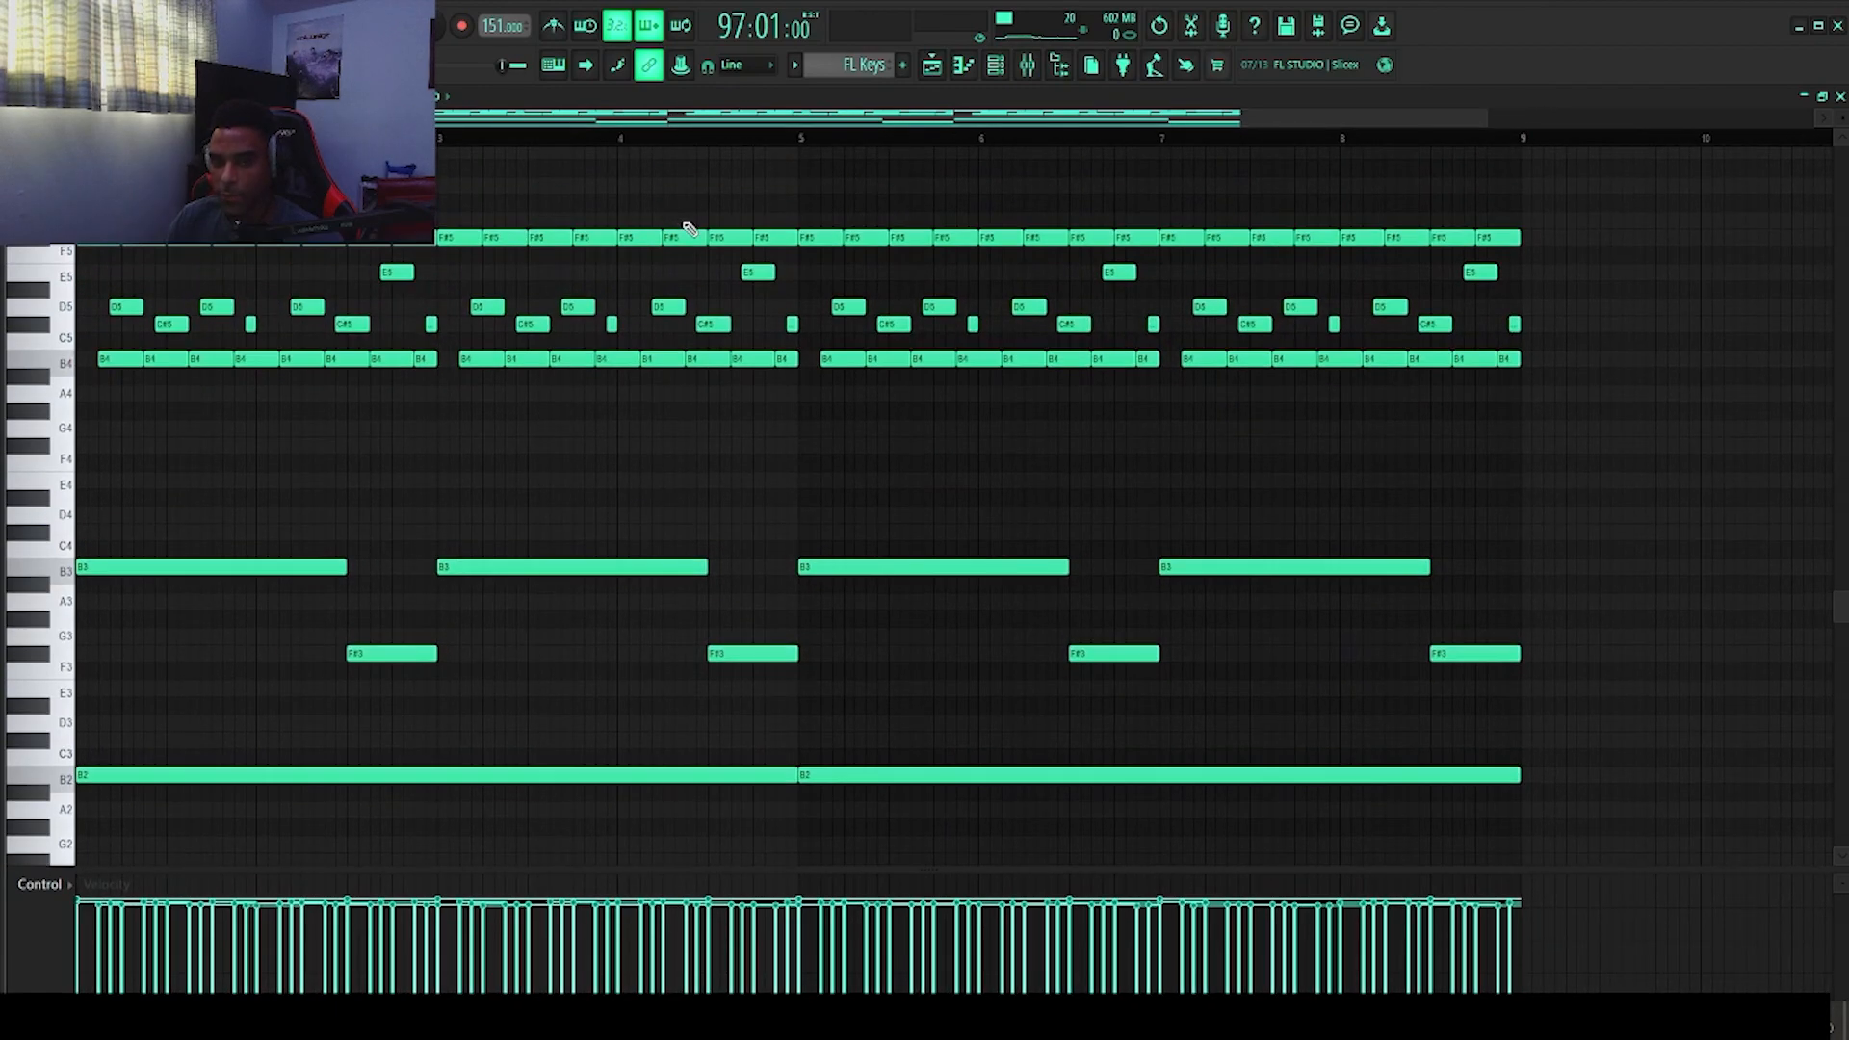
scroll(681, 128, "up", 4)
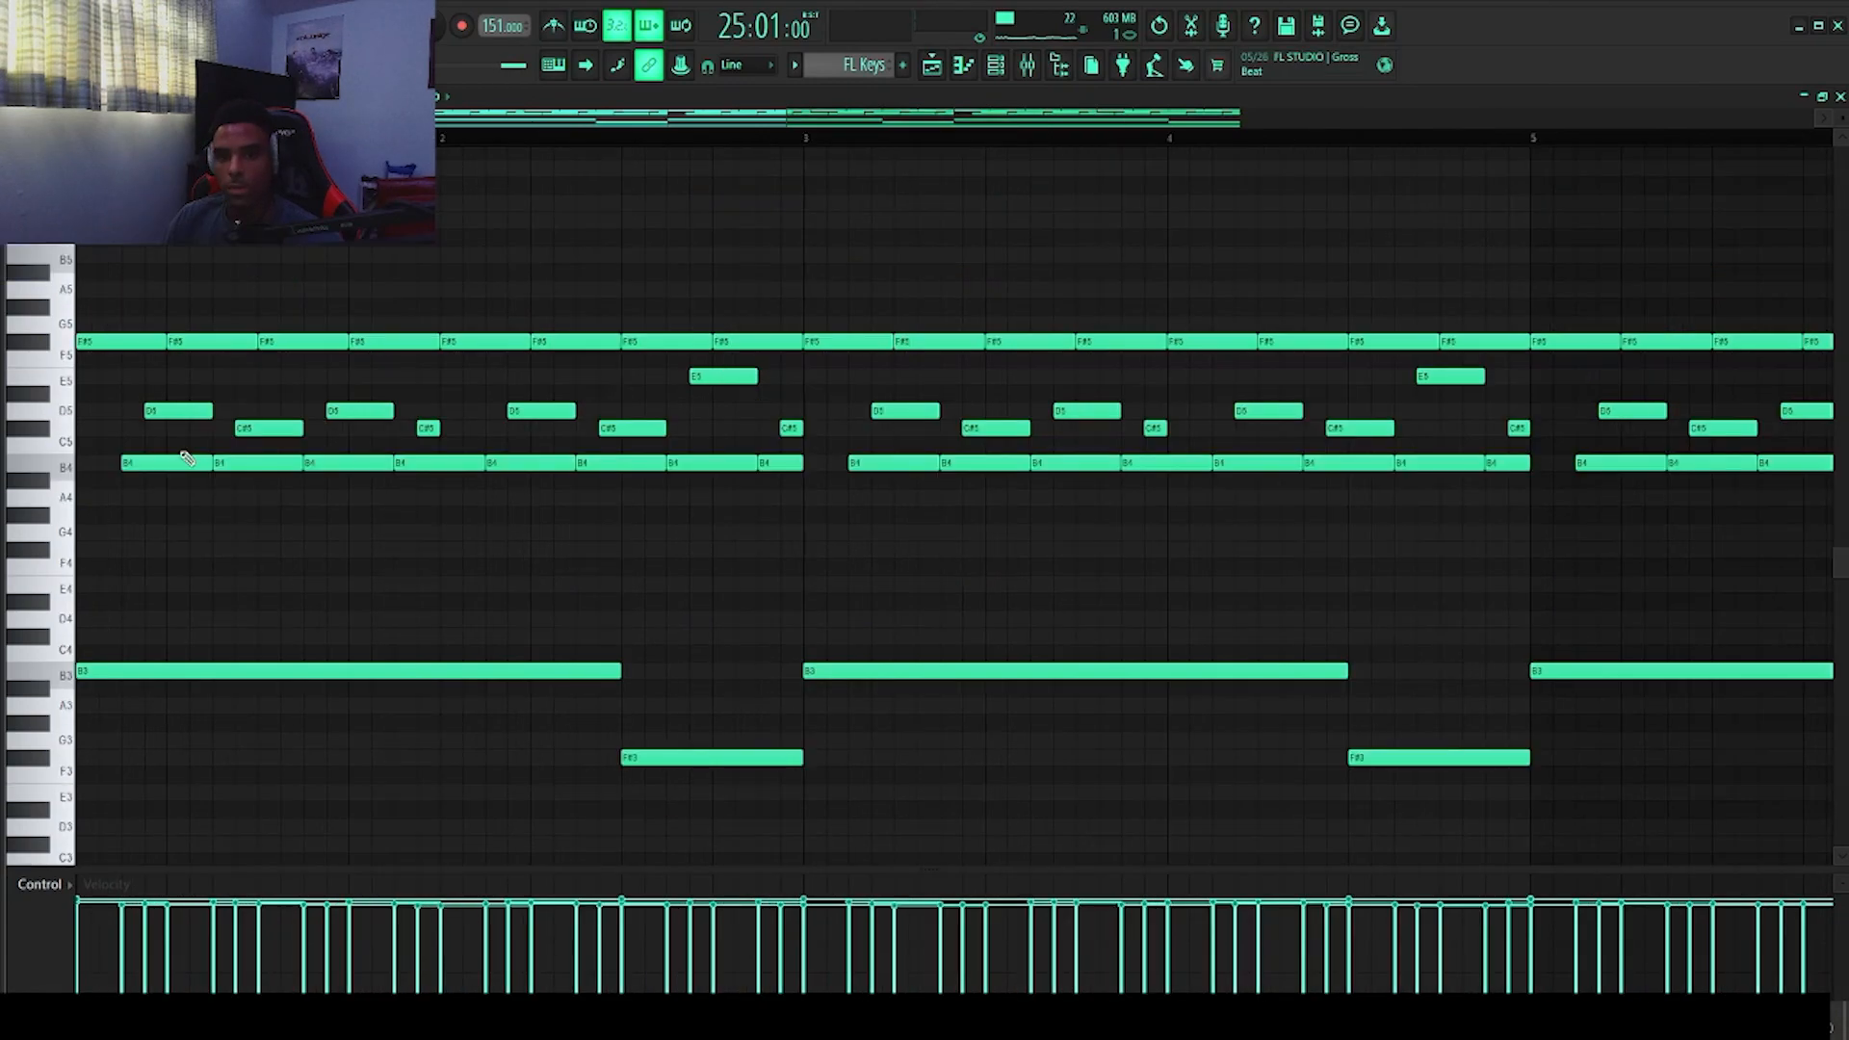
Step: Try the first B4 and D5 notes at the very start of the pattern, stacked directly under the F#5
left_click_drag(178, 462, 115, 411)
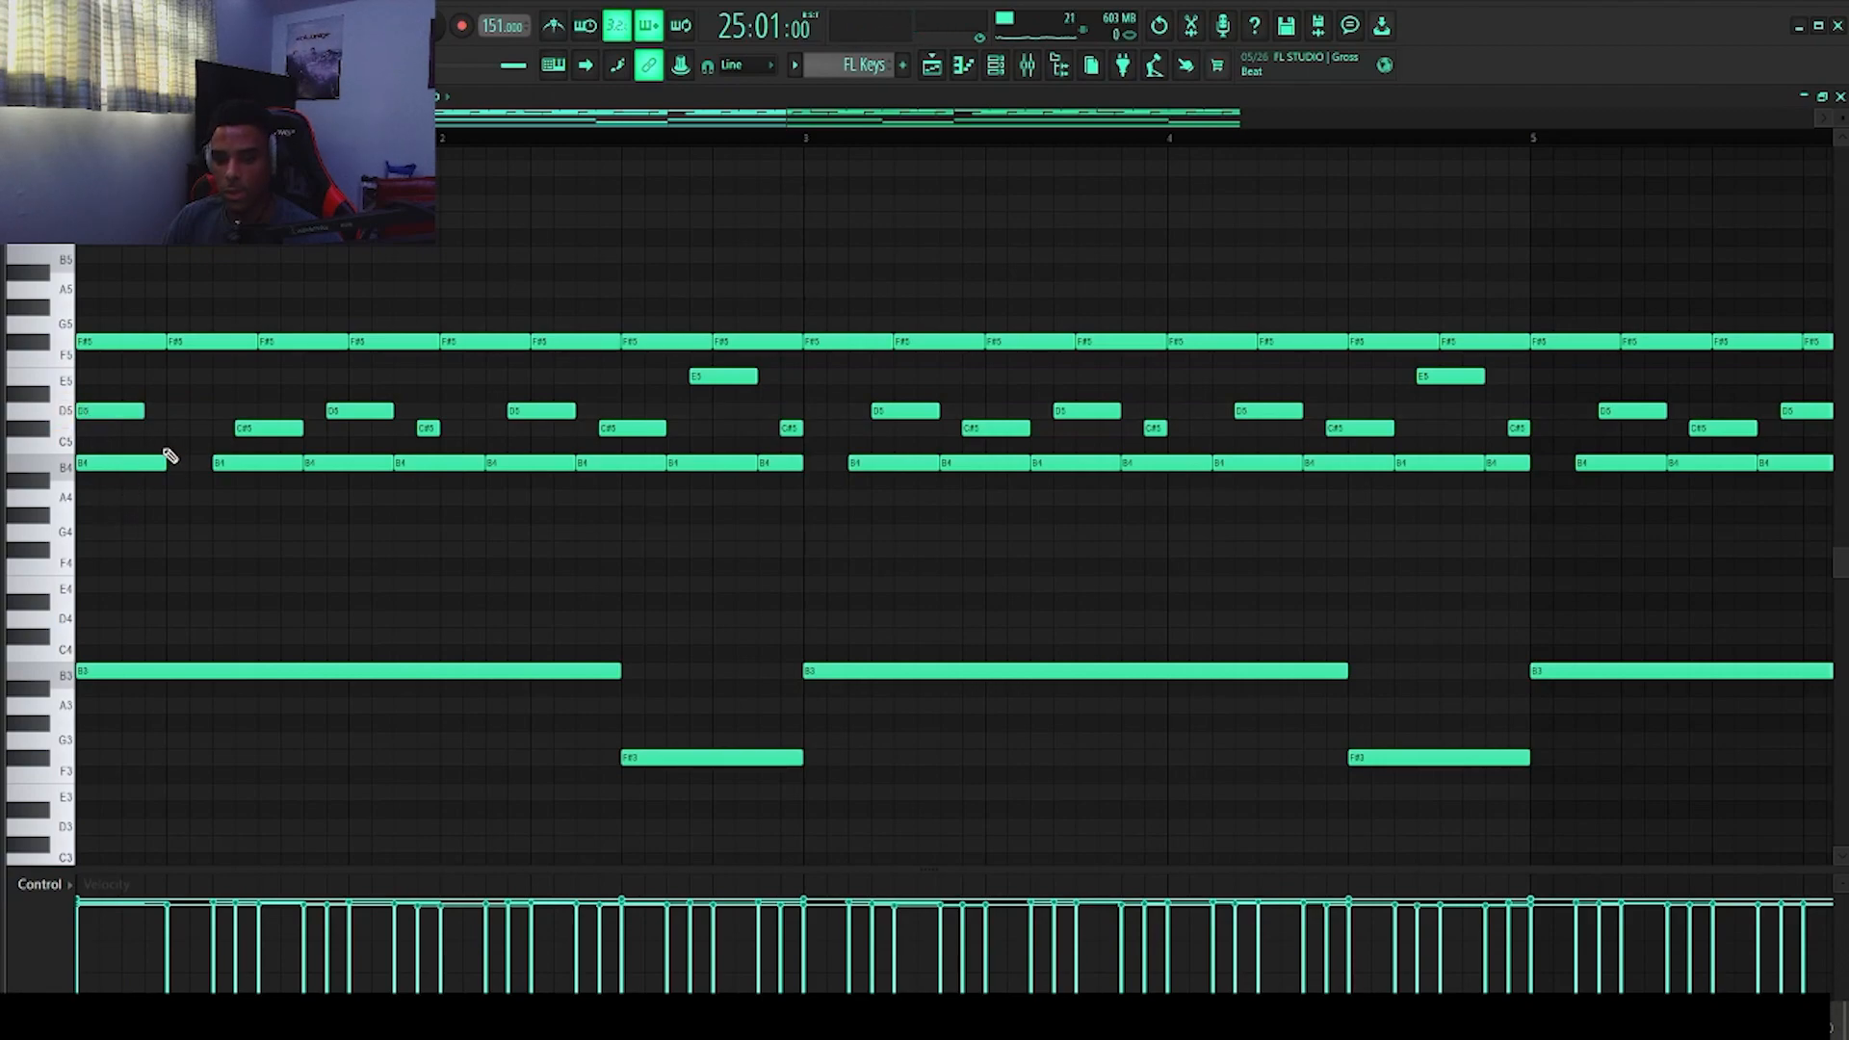
left_click(140, 411)
left_click_drag(158, 399, 108, 318)
left_click(171, 280)
right_click(174, 277)
left_click_drag(89, 574, 117, 270)
left_click(242, 514)
right_click(243, 513)
Step: Move the first D5 and B4 notes back to their staggered positions after the opening F#5
mouse_move(229, 465)
left_mouse_down()
mouse_move(184, 465)
mouse_move(201, 413)
mouse_move(202, 435)
mouse_move(272, 434)
mouse_move(230, 459)
mouse_move(252, 461)
left_mouse_up()
left_click(199, 416)
left_click(207, 459)
left_click_drag(126, 412, 193, 412)
left_click(164, 410)
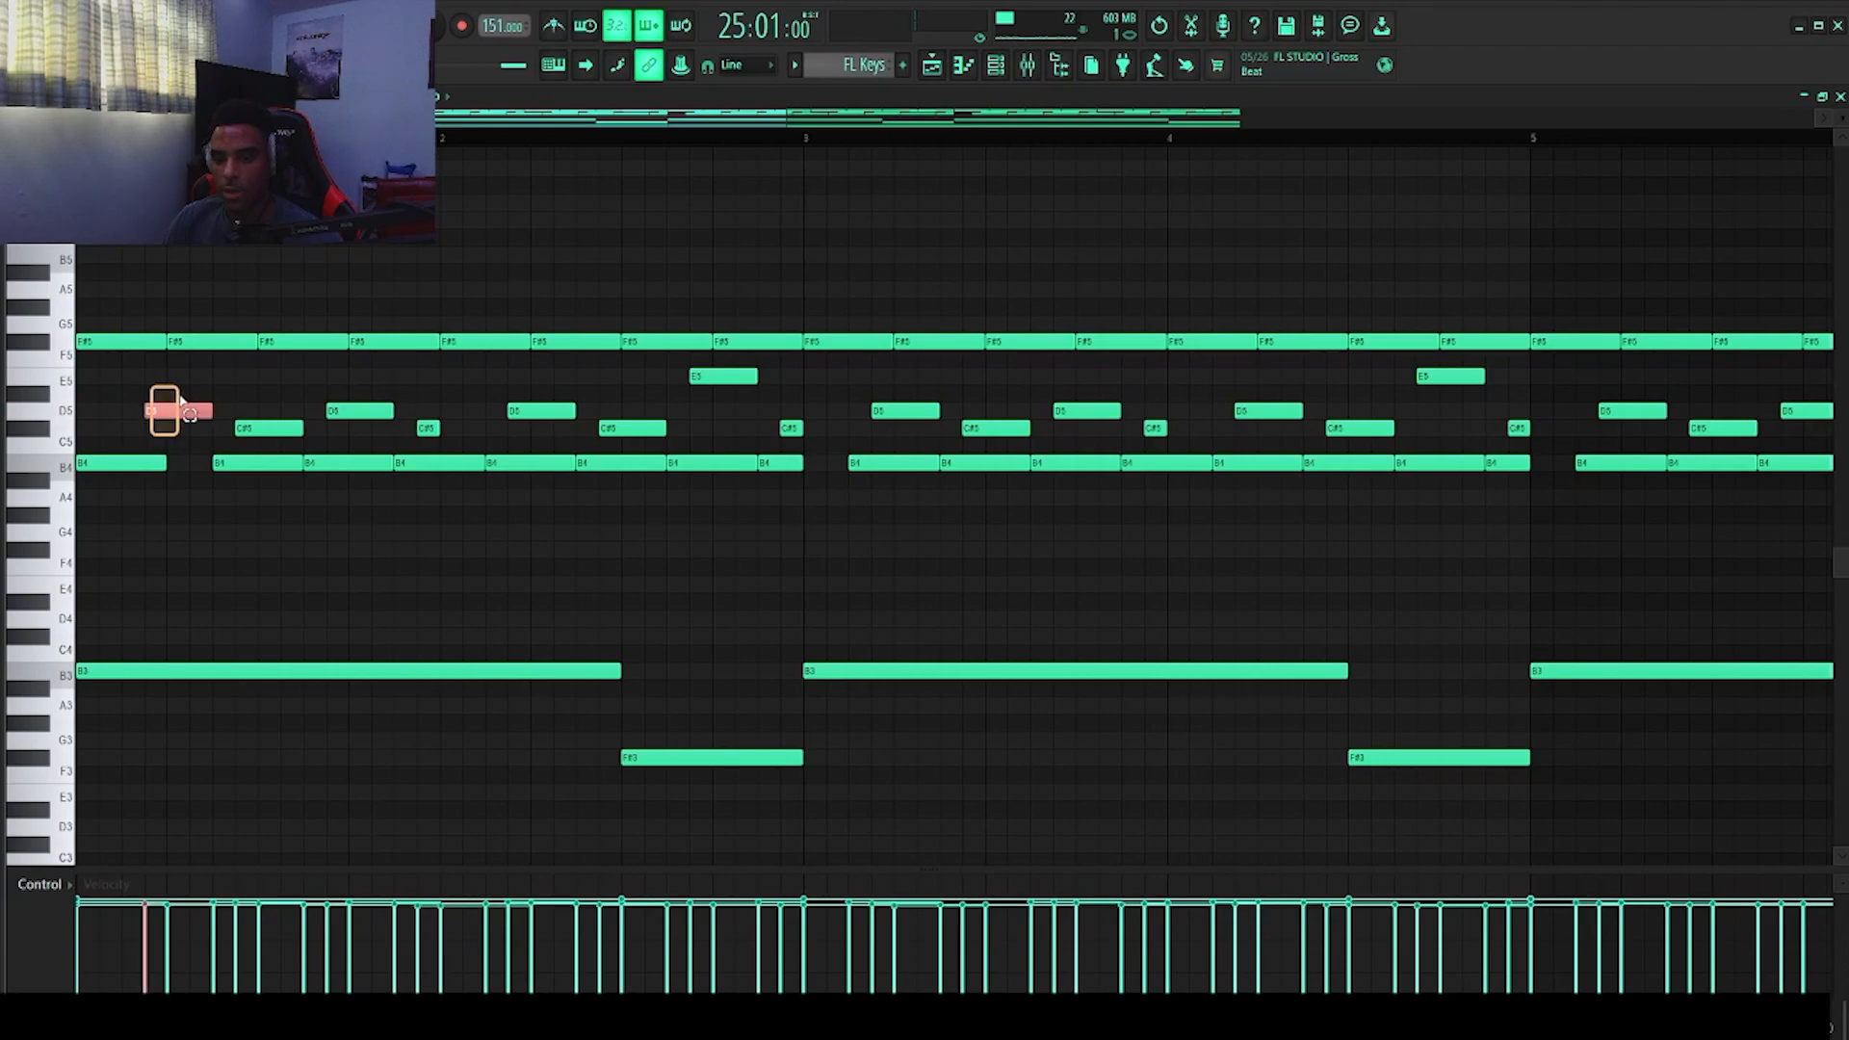
left_click_drag(106, 466, 146, 466)
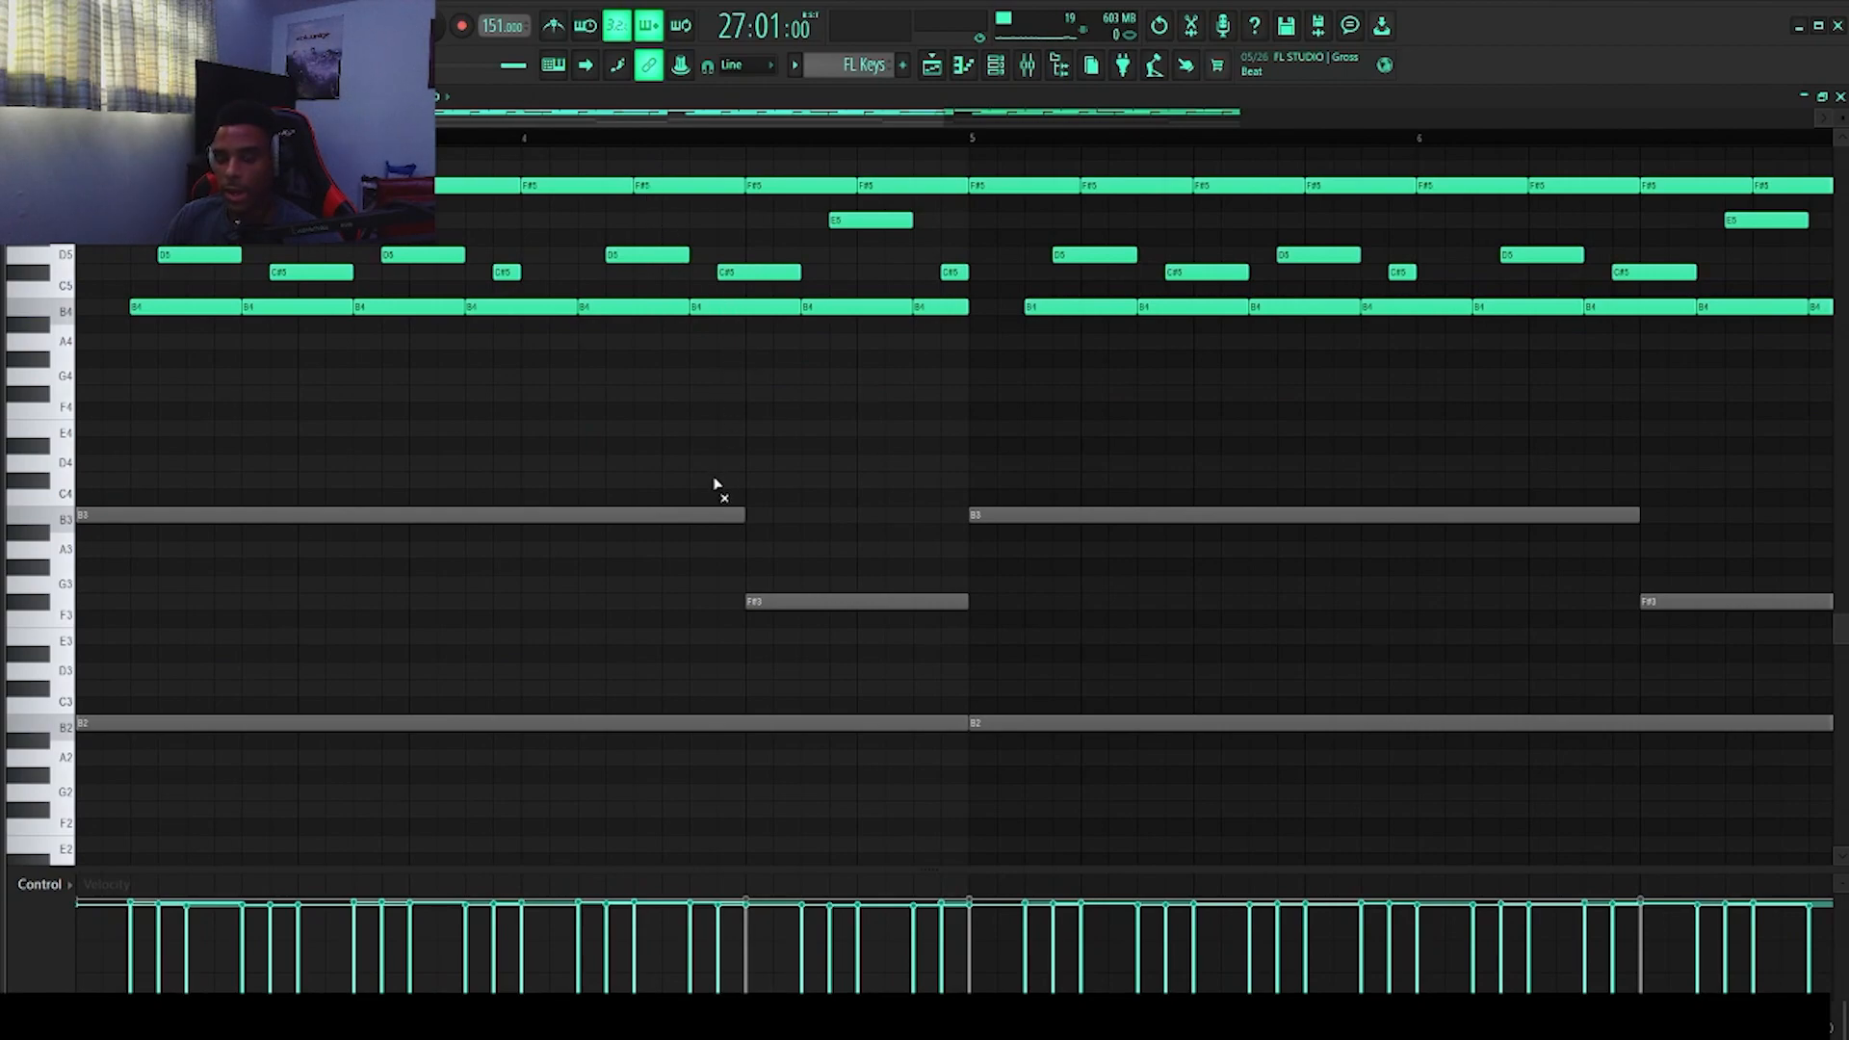
Step: Play back the upper melody notes from song bar 27 with the low notes muted
key("space")
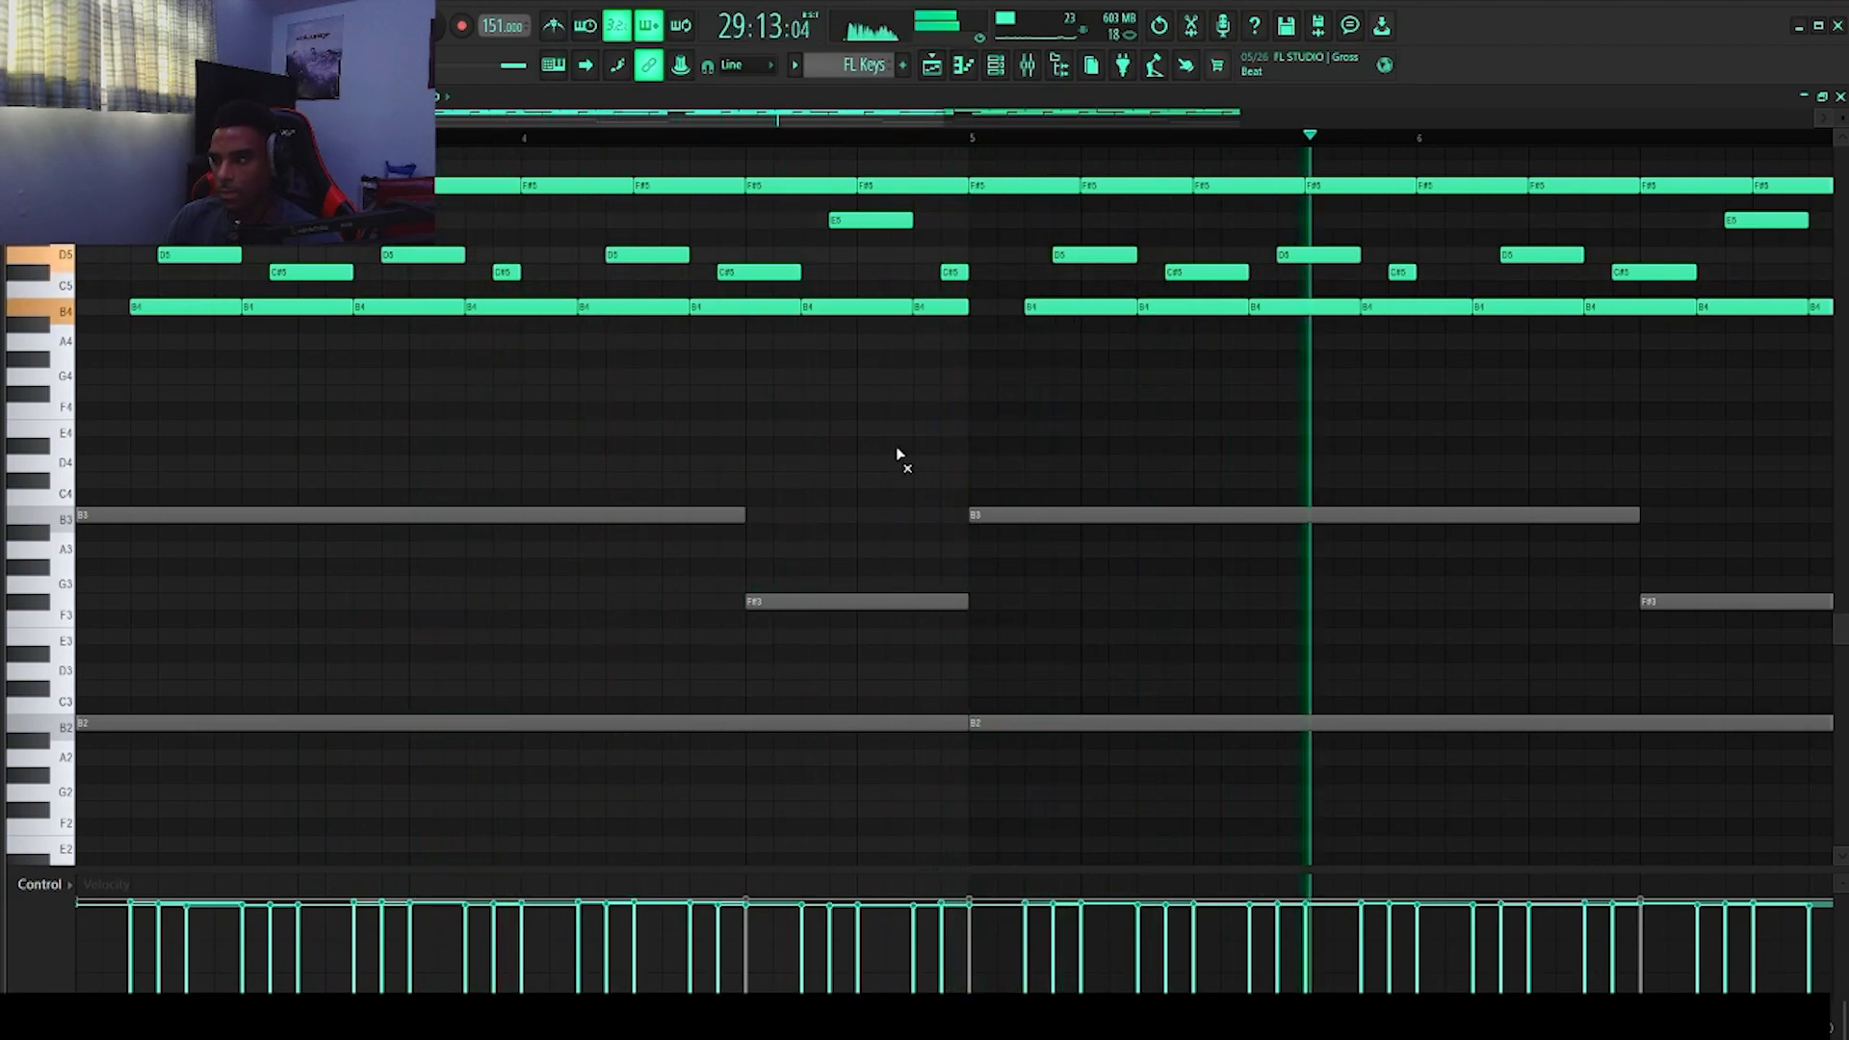
scroll(972, 424, "down", 1, "ctrl")
scroll(975, 422, "down", 1, "ctrl")
key("space")
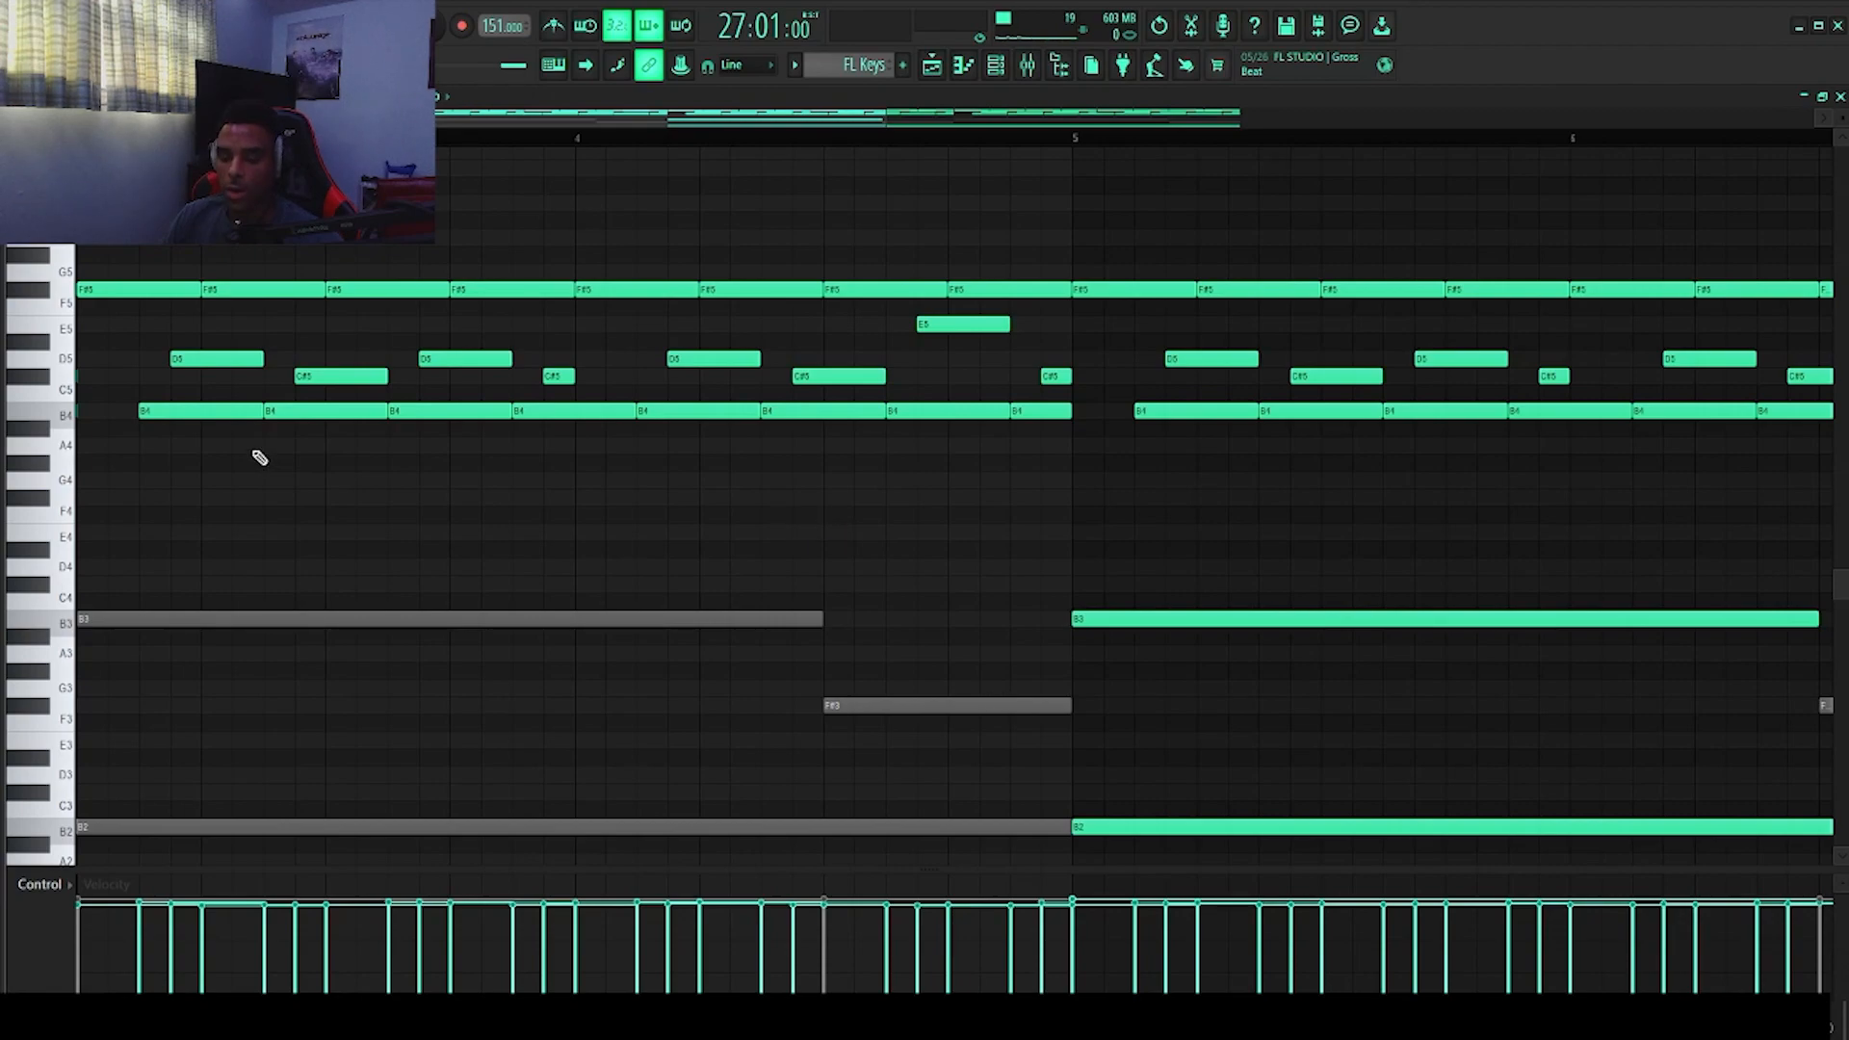
Step: Unmute the long B3 note in pattern bars 3 to 4 and play it back with the melody
left_click(201, 408)
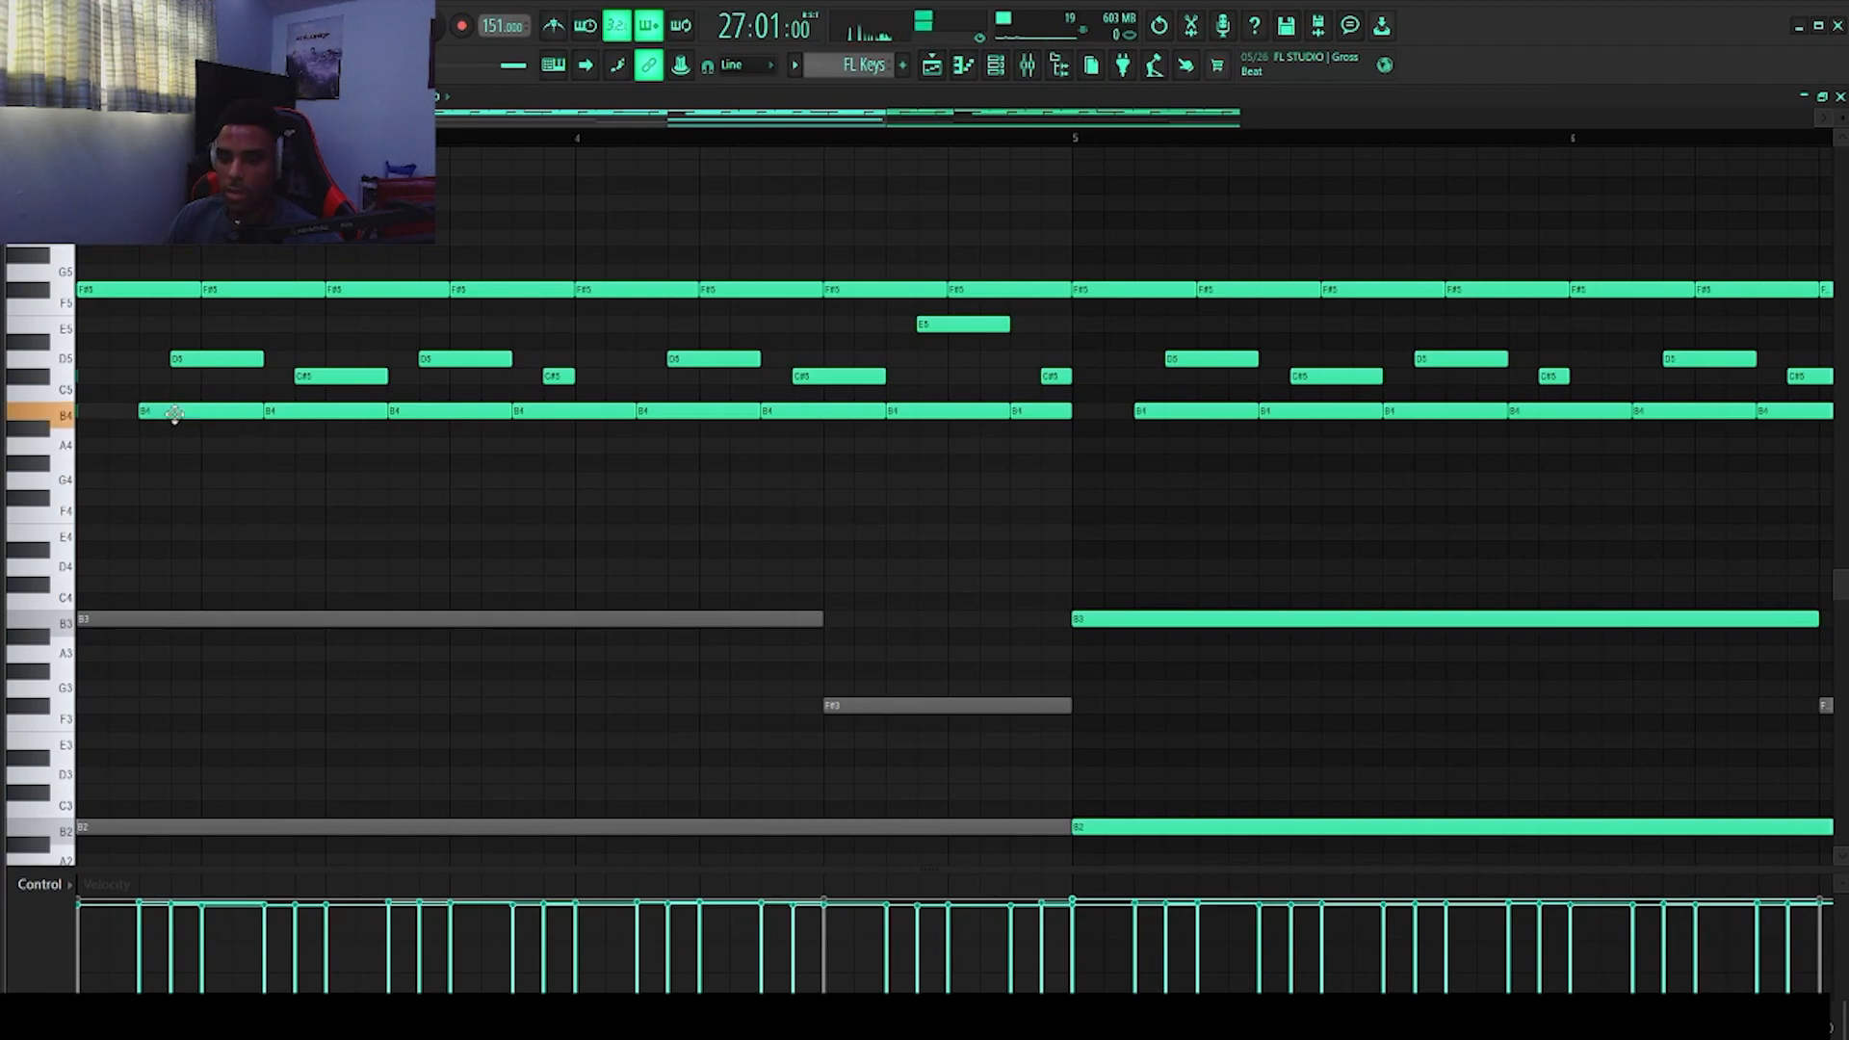
left_click(332, 623)
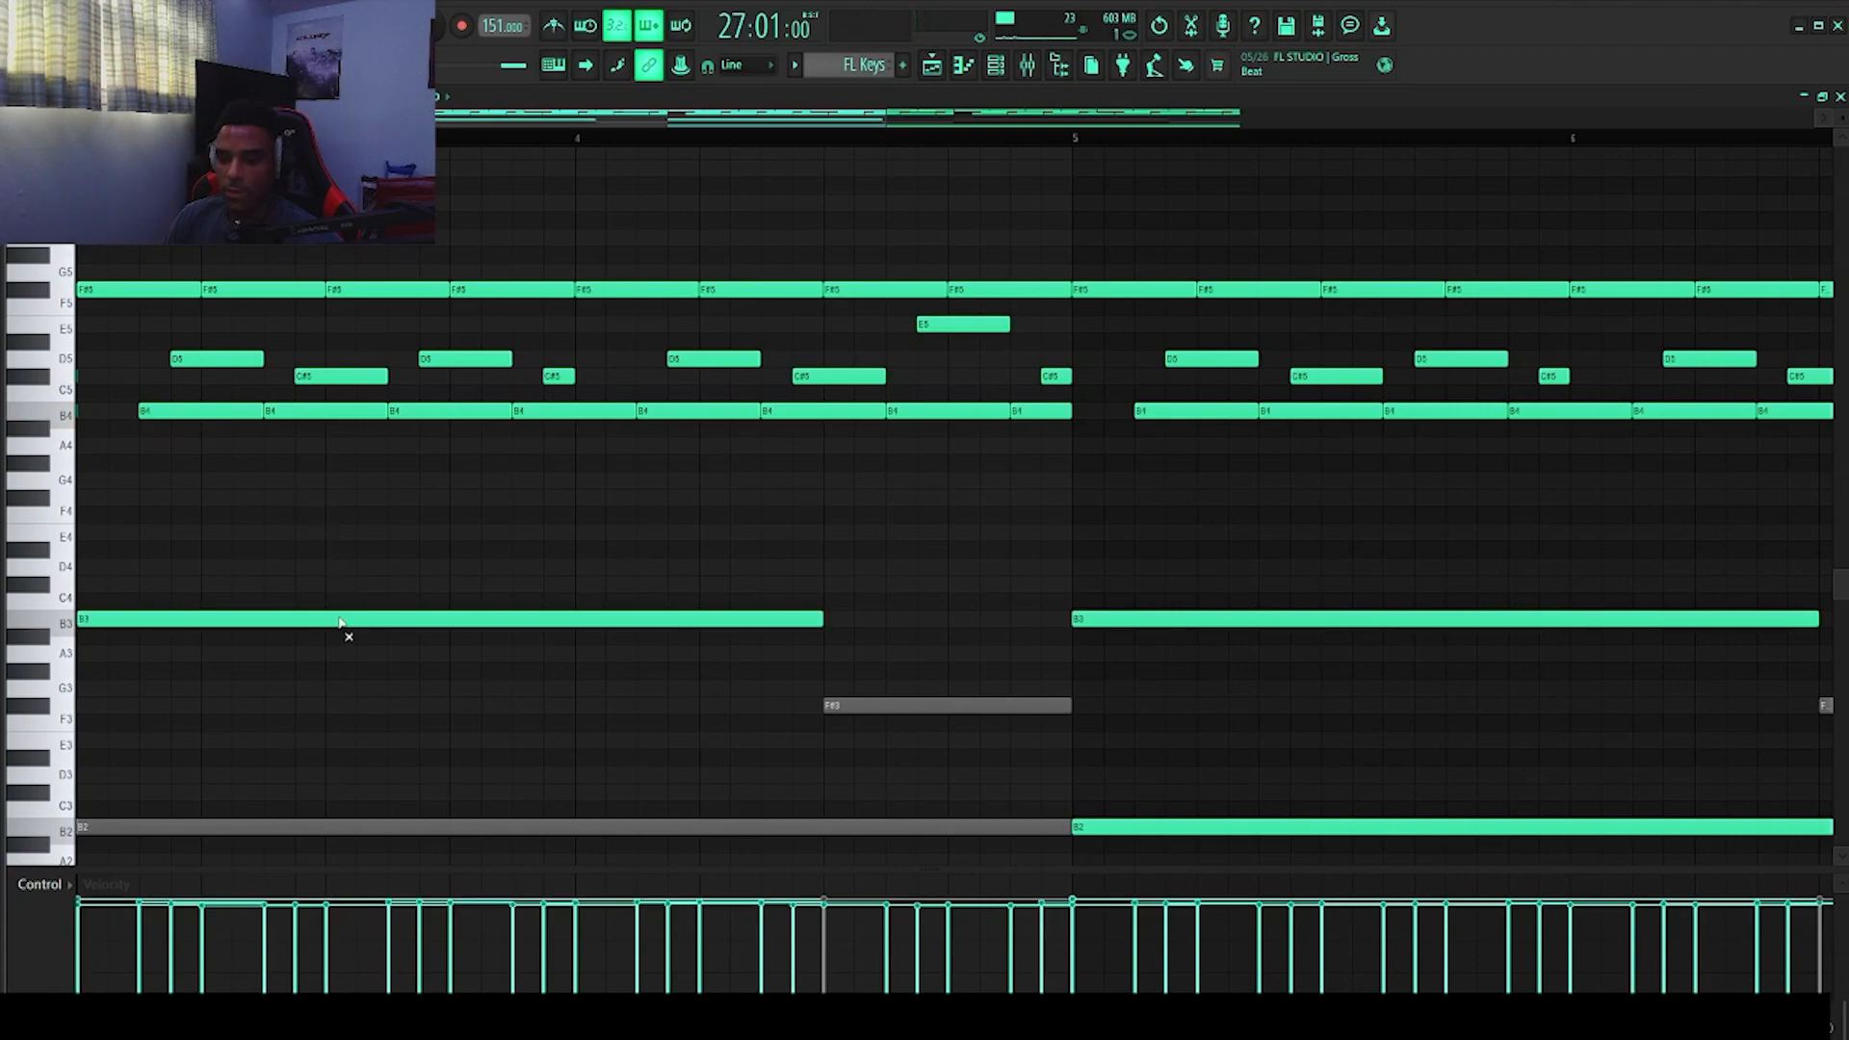
key("space")
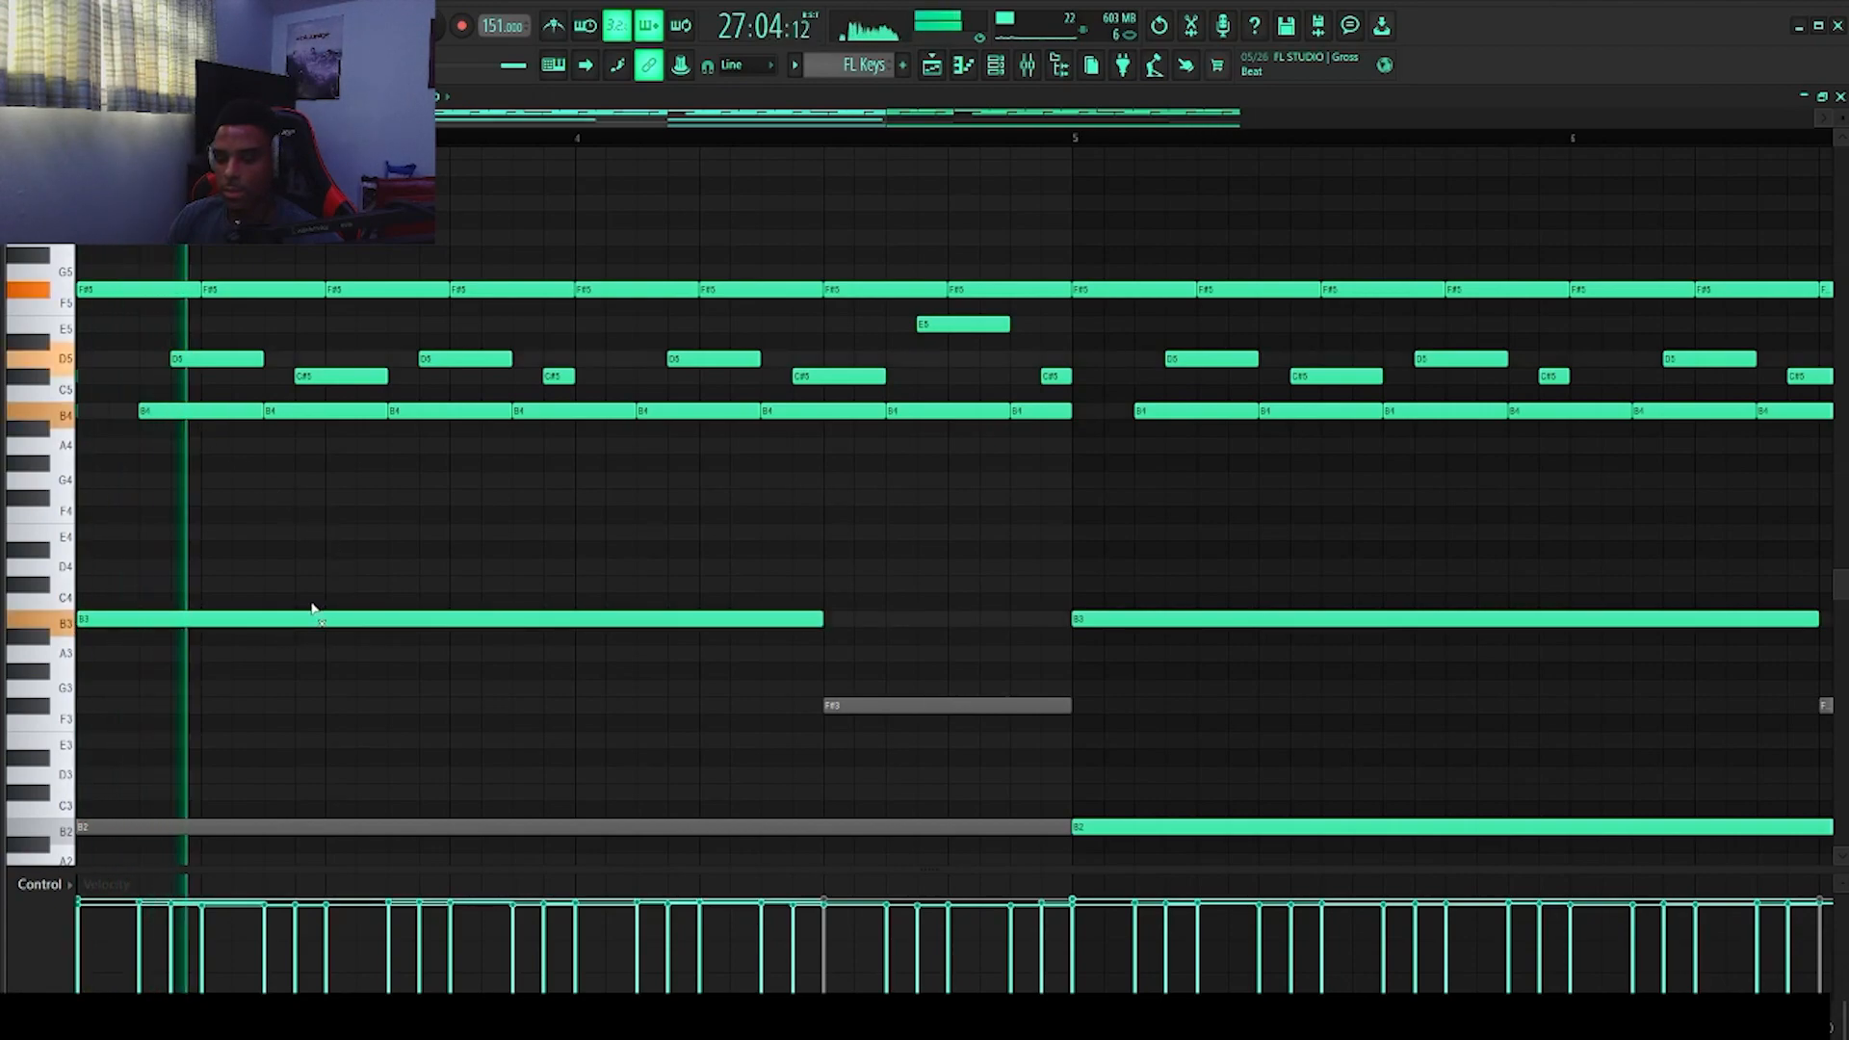
key("space")
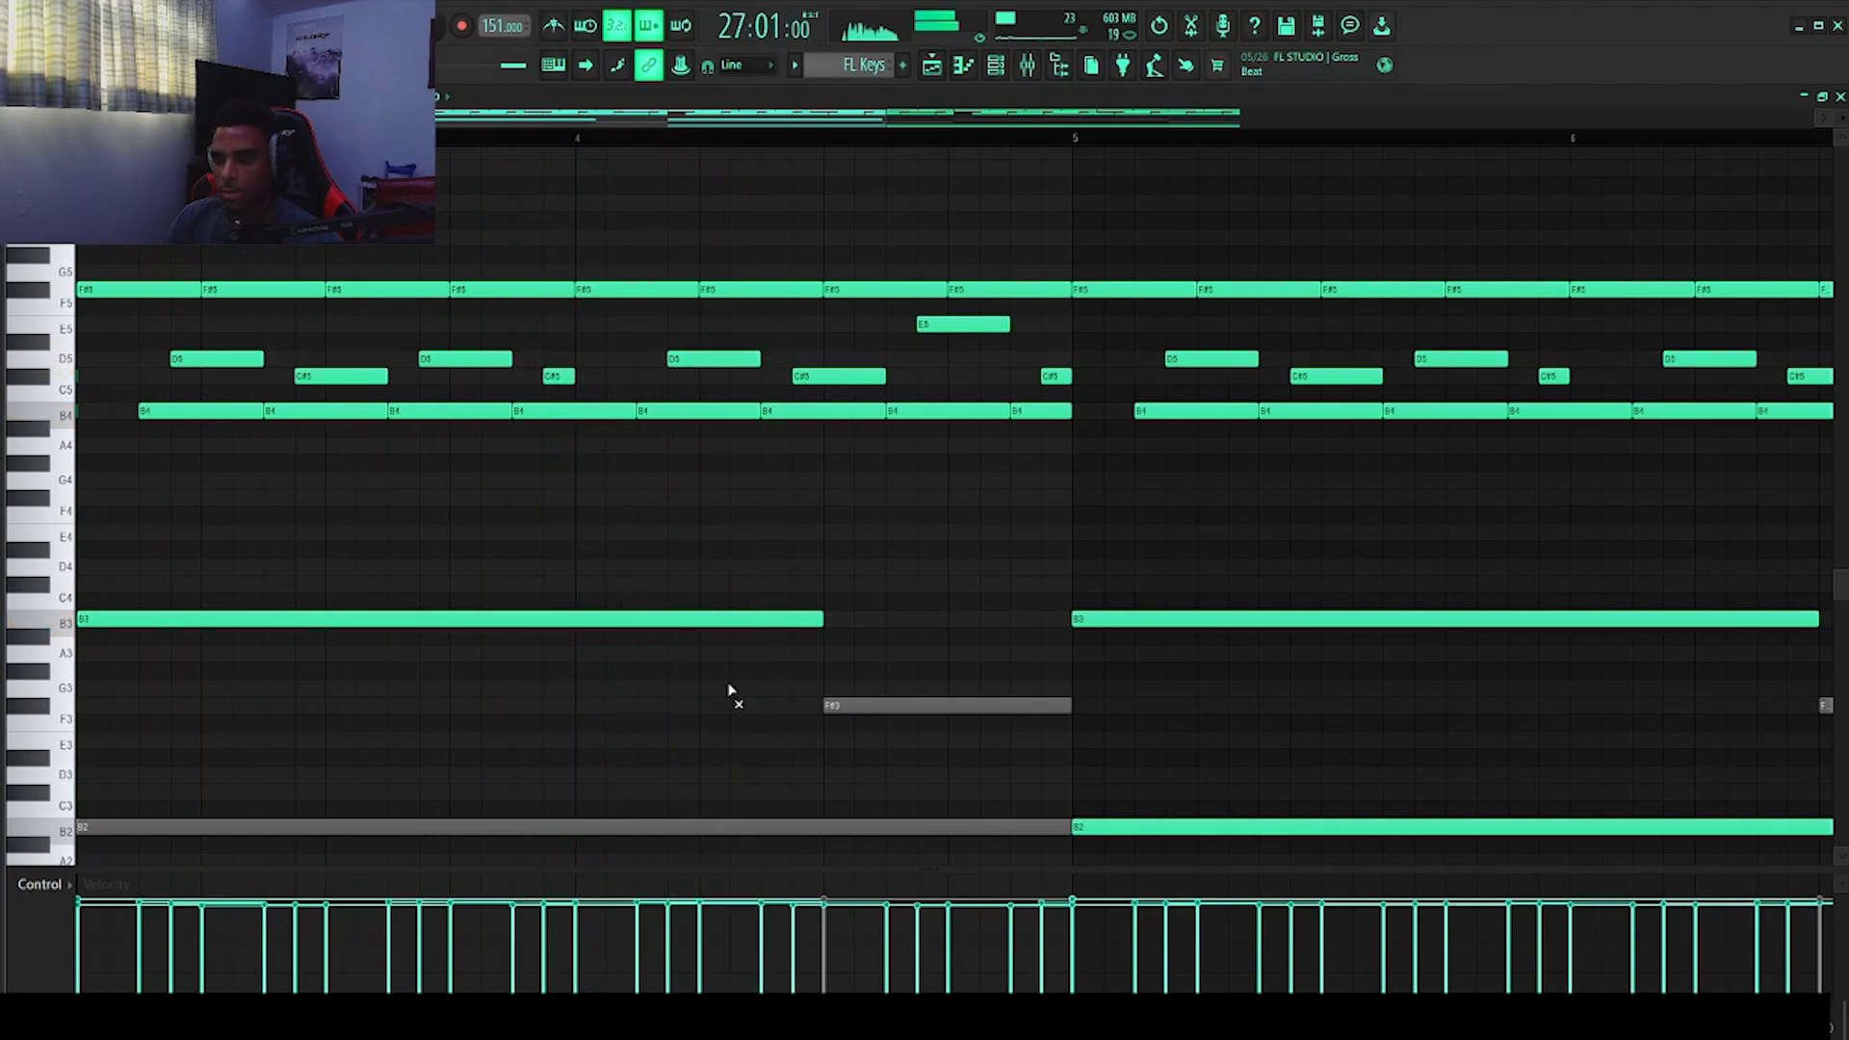
Step: Unmute the F#3 note in the second half of pattern bar 4 and play it back with the B3 and melody
left_click(876, 709)
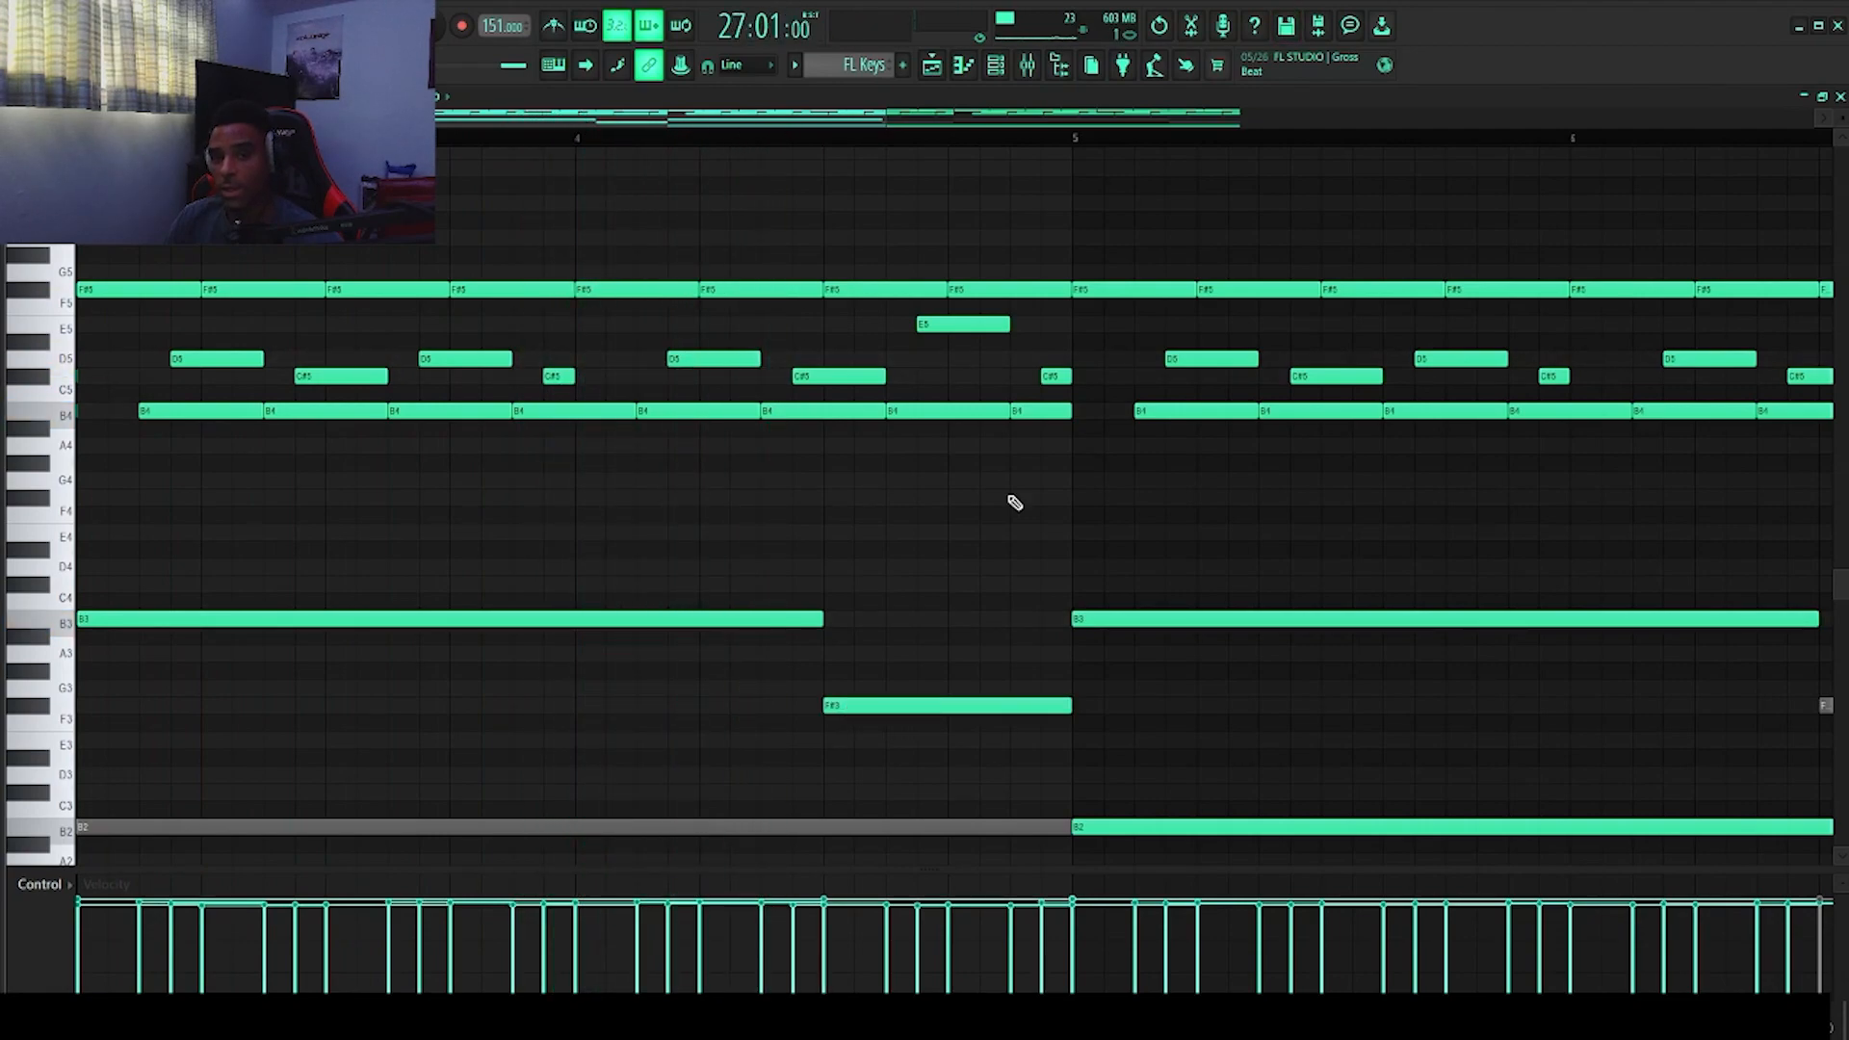
left_click_drag(1043, 451, 841, 465)
left_click(573, 617)
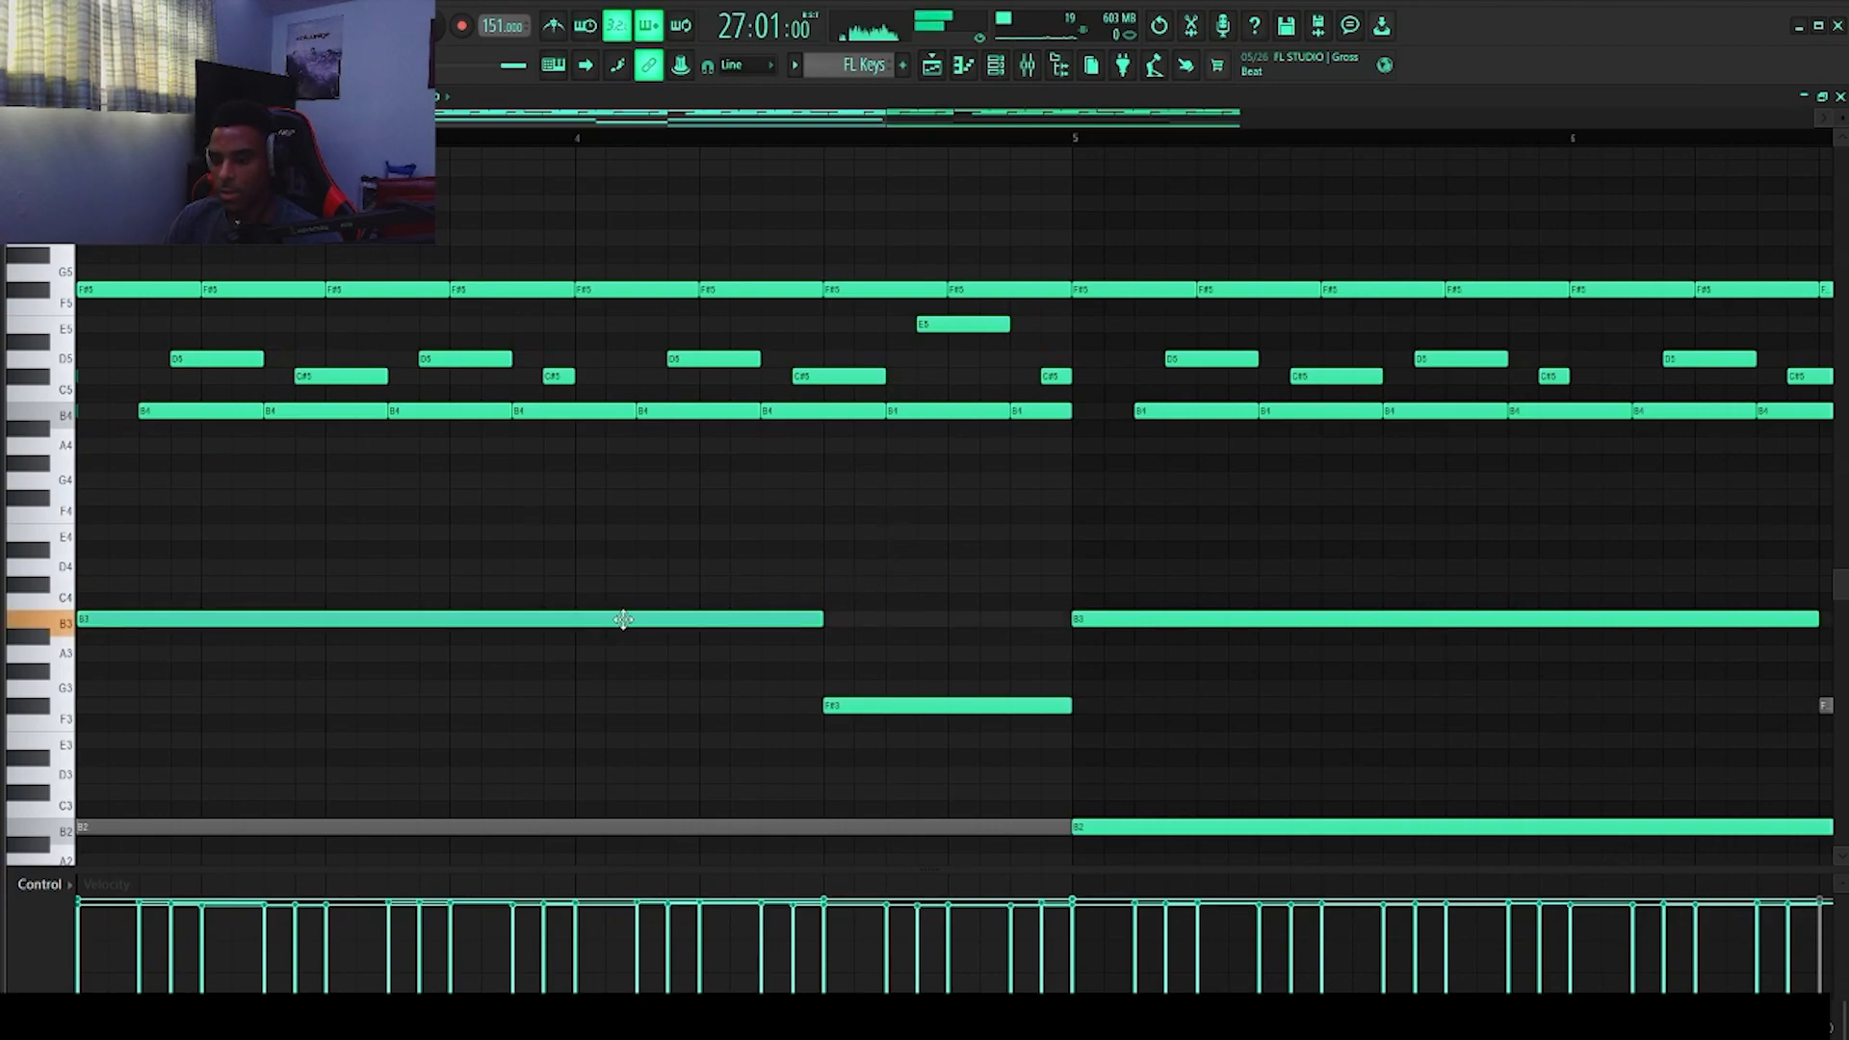
left_click(882, 703)
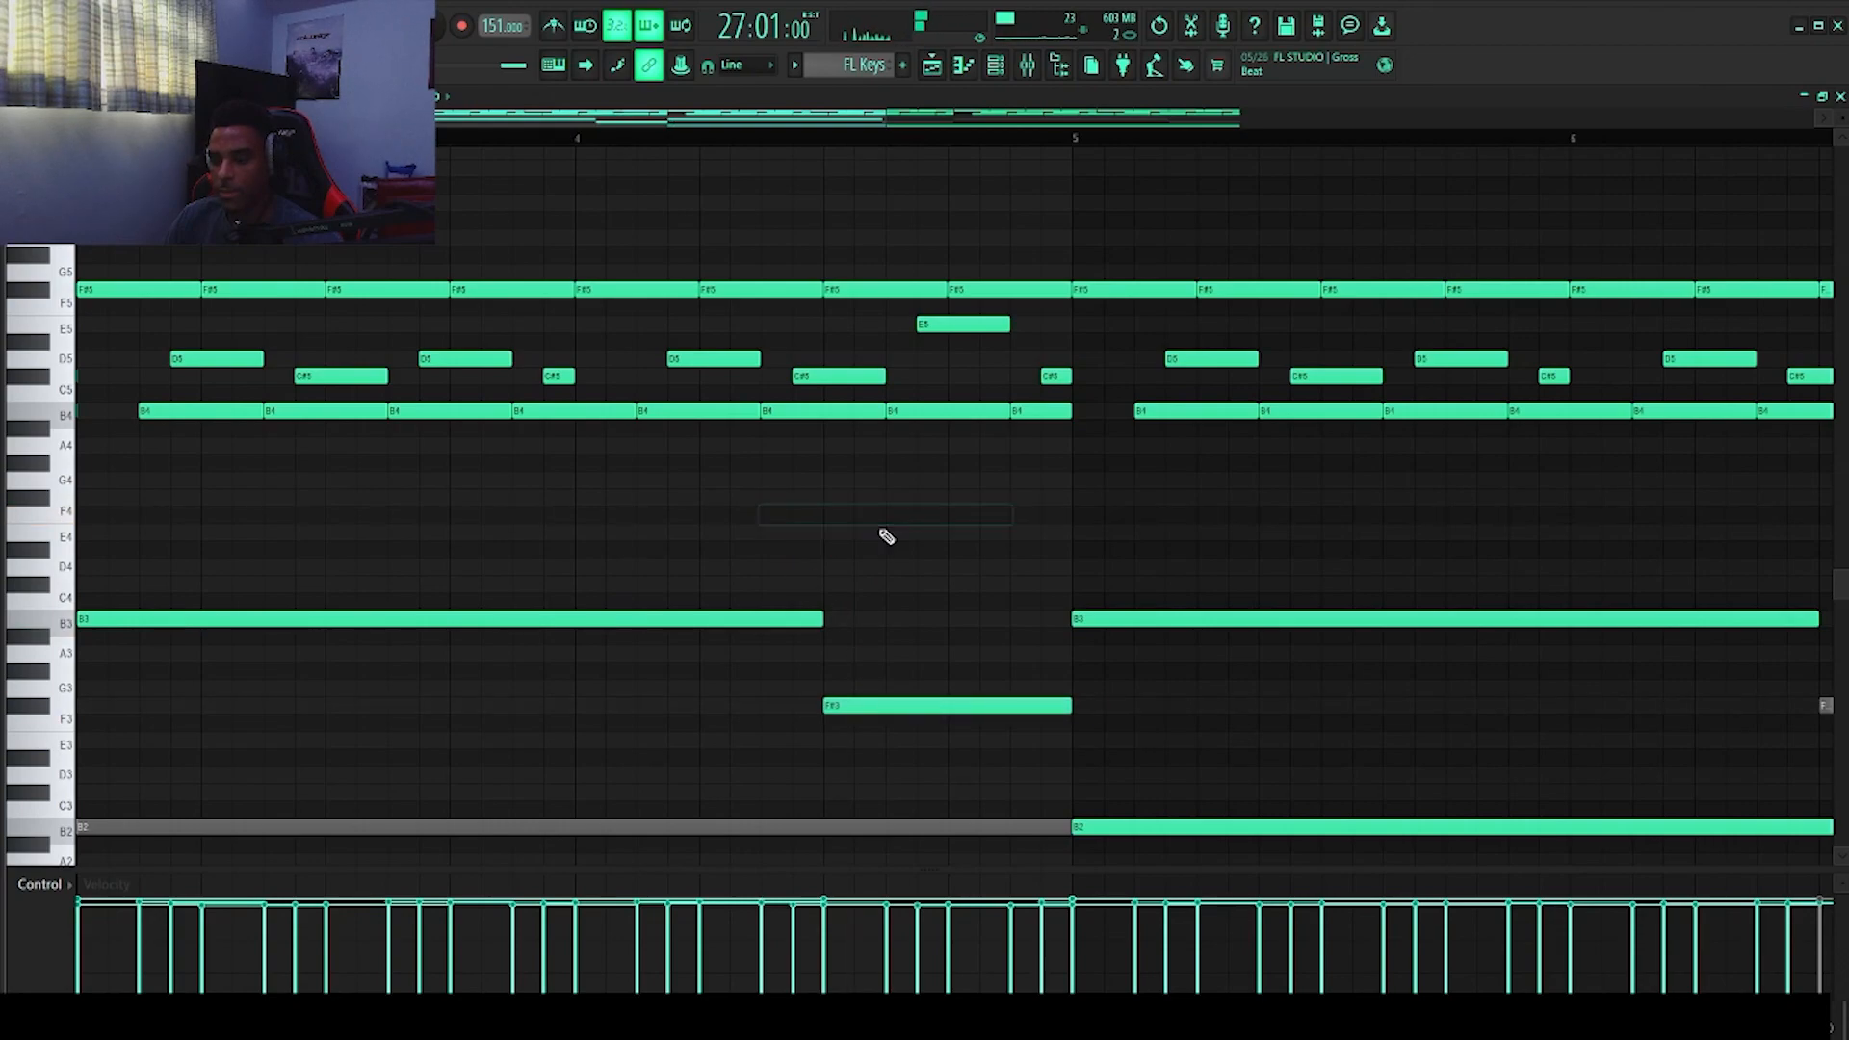
key("space")
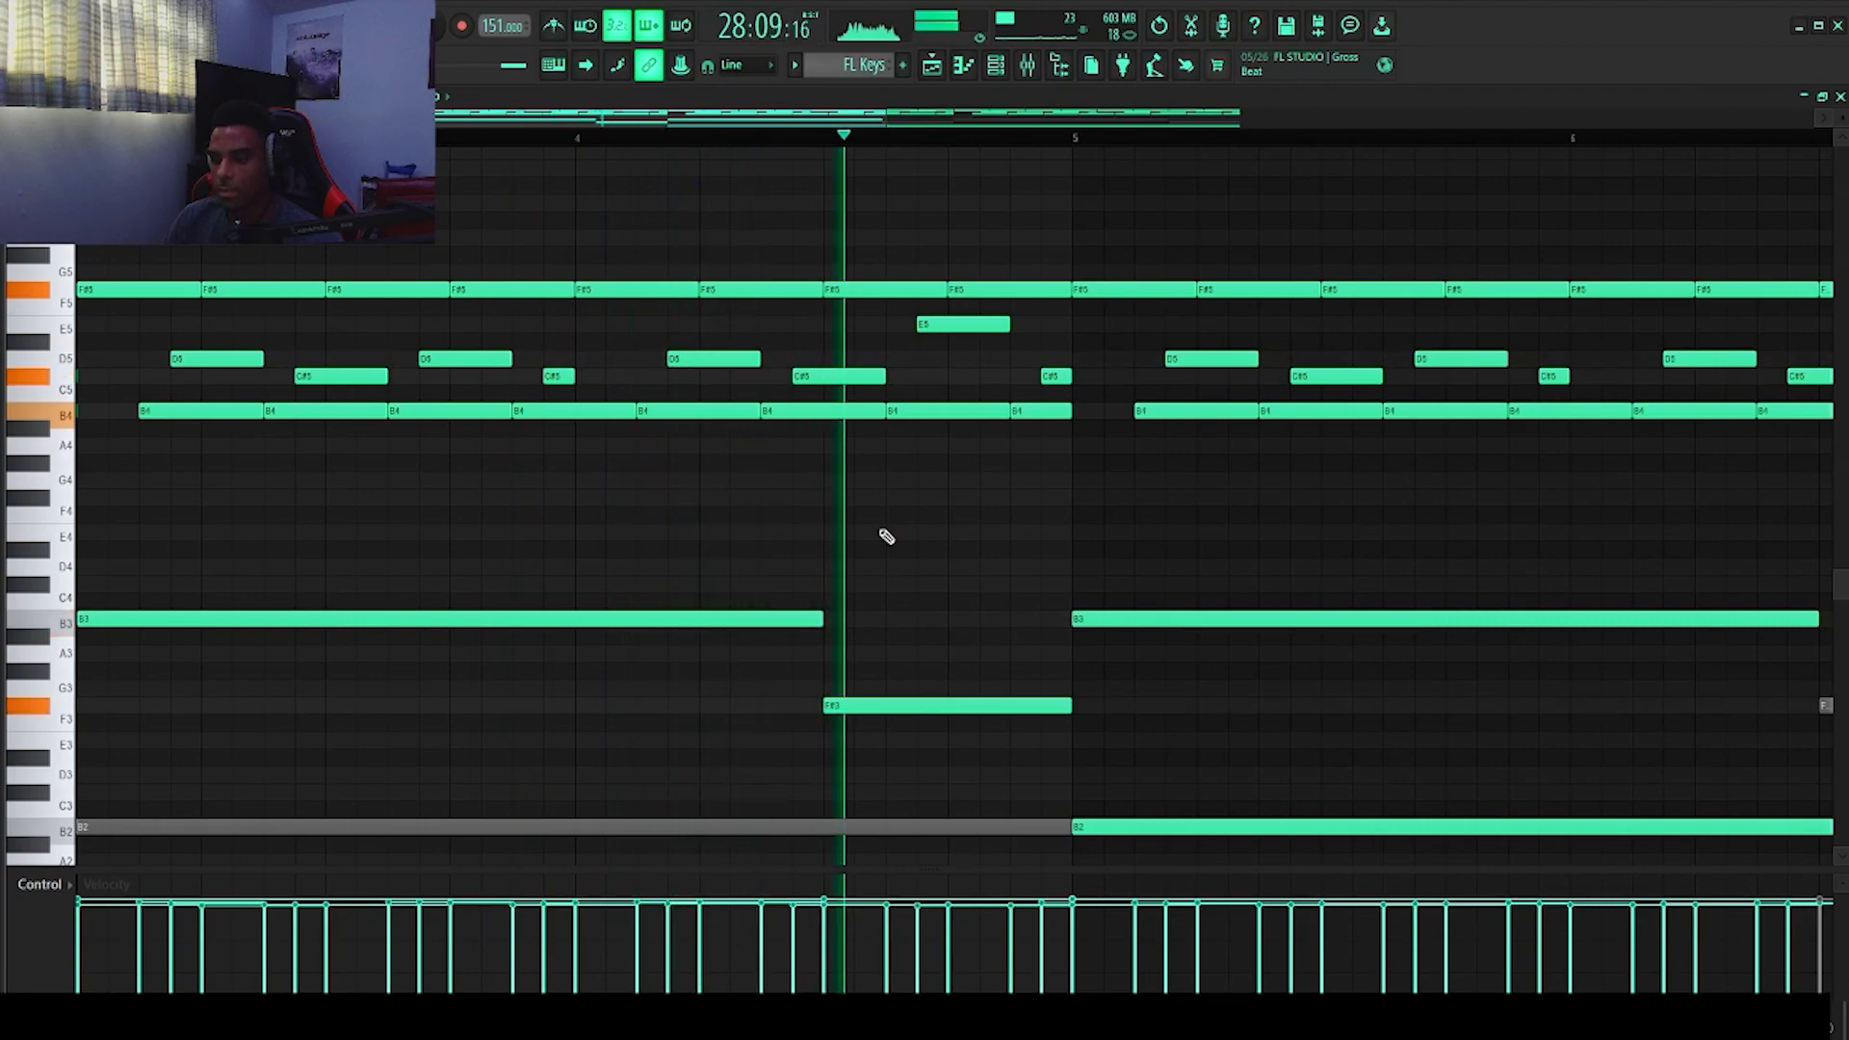
key("space")
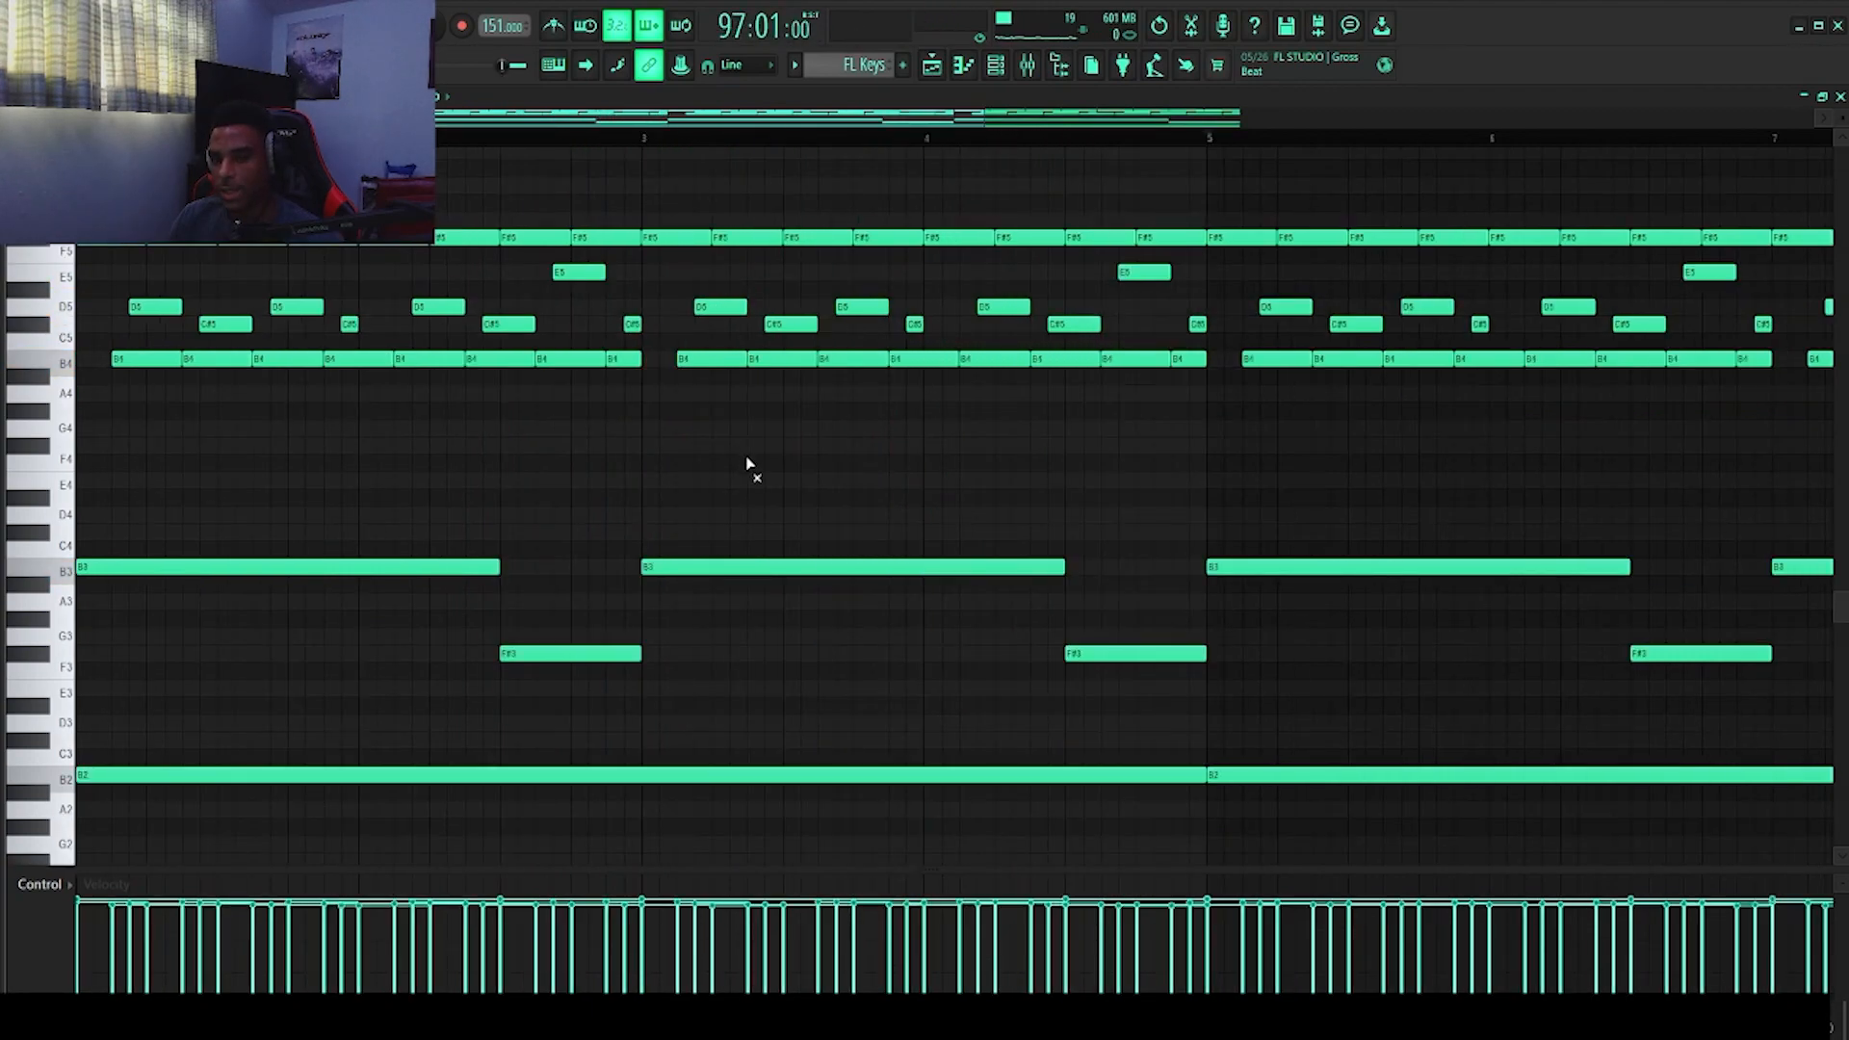
Step: Play the full FL Keys pattern from bar 97 to hear the sustained B2 notes under the B3 and F#3 line
scroll(752, 470, "down", 1)
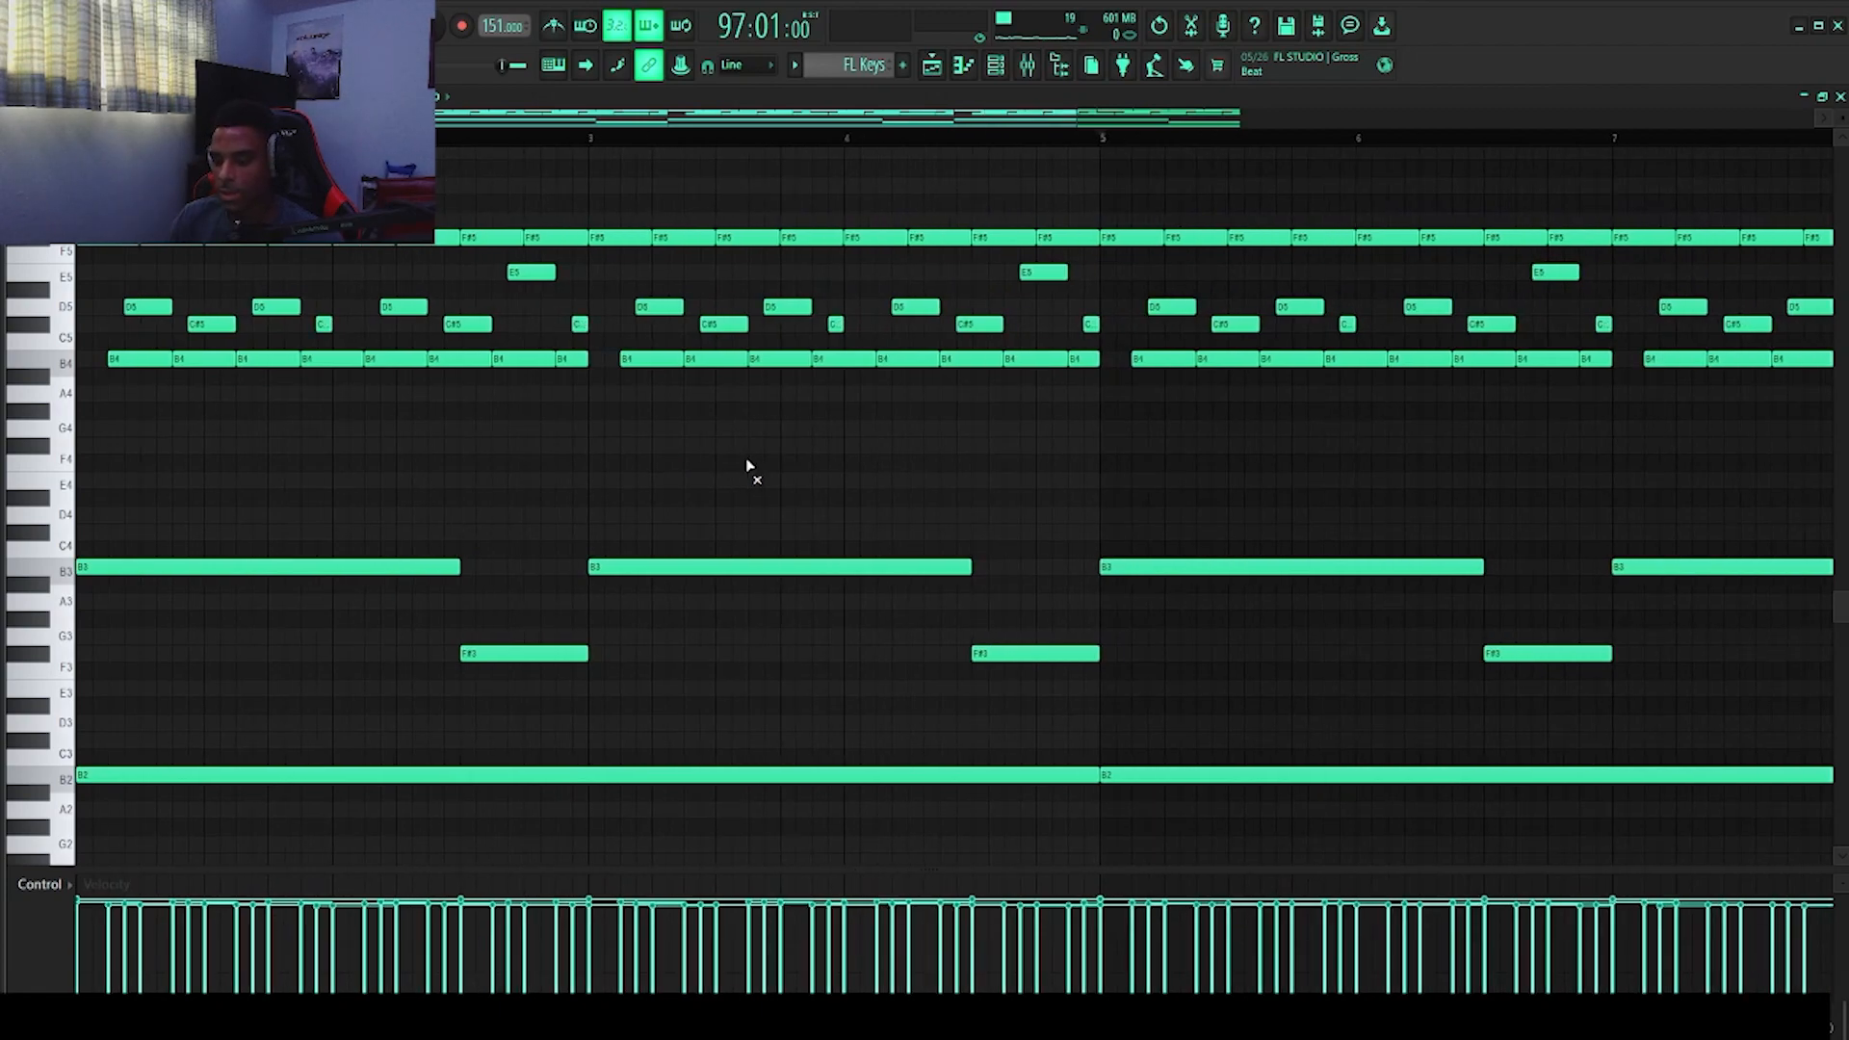
scroll(869, 547, "down", 1)
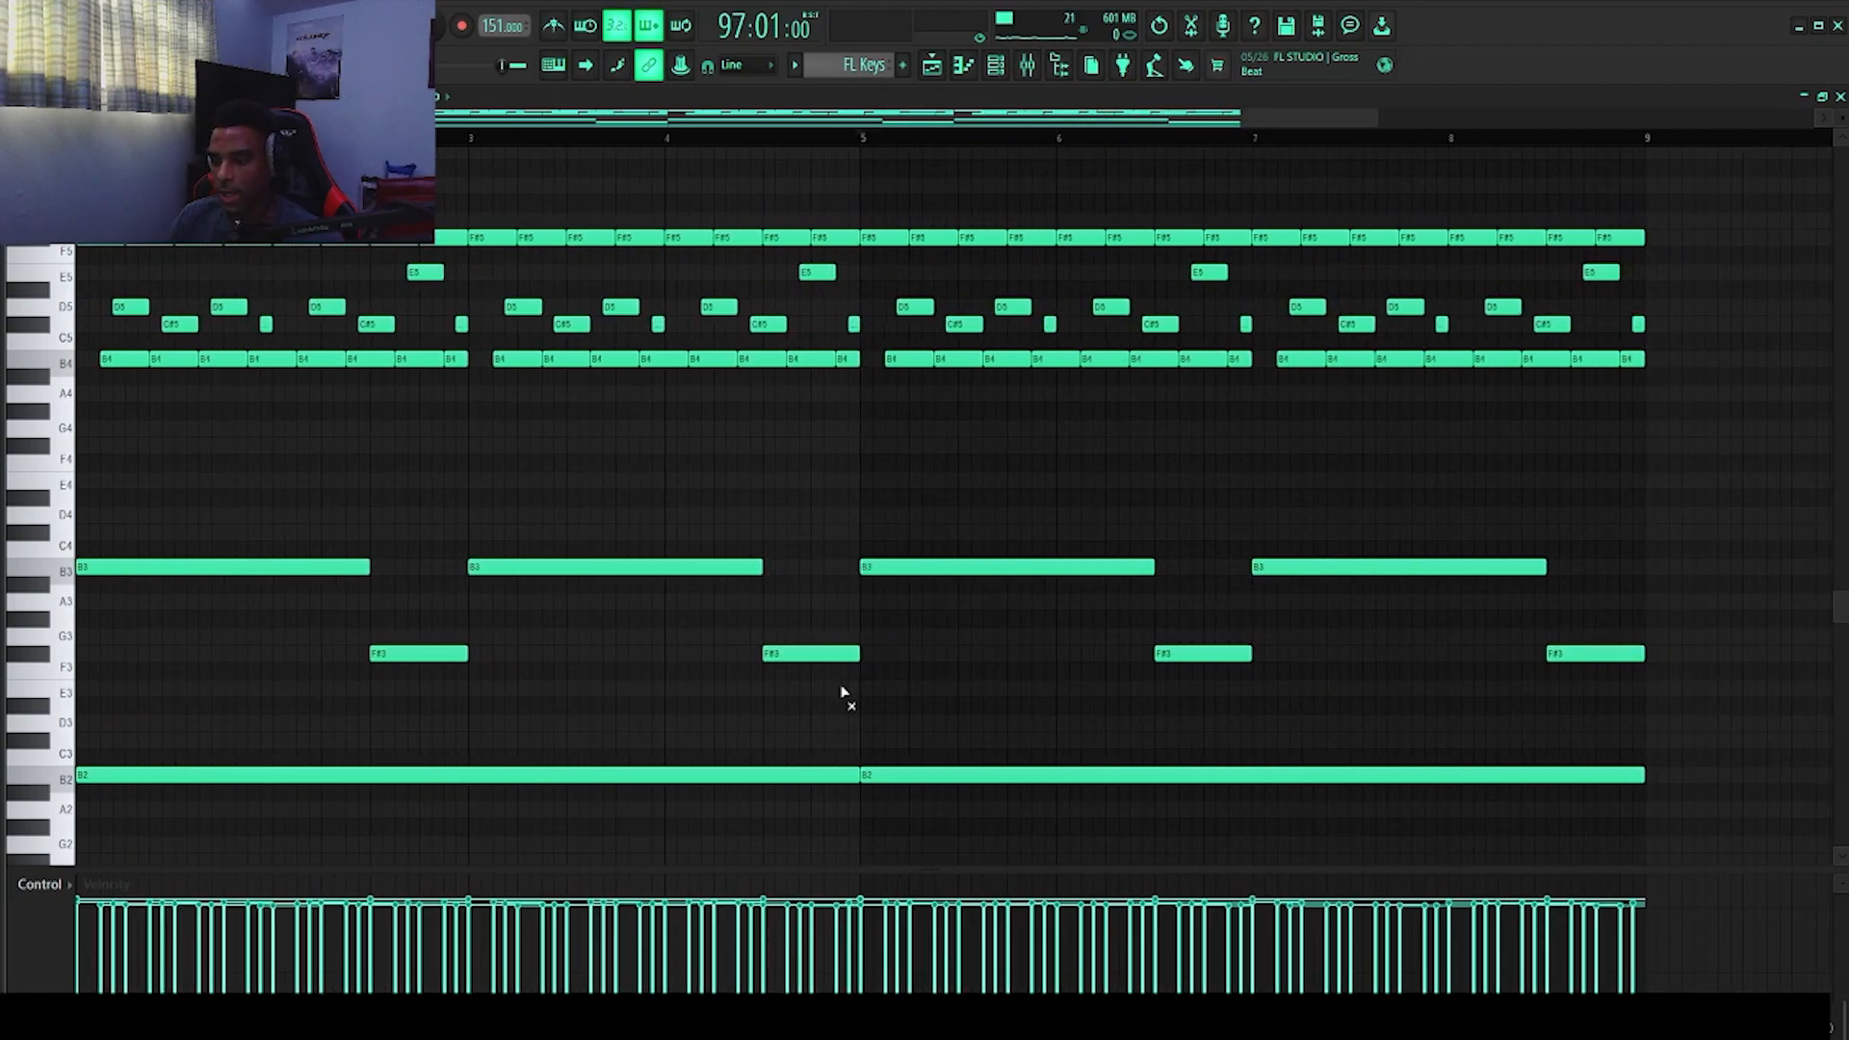
left_click(222, 563, "ctrl")
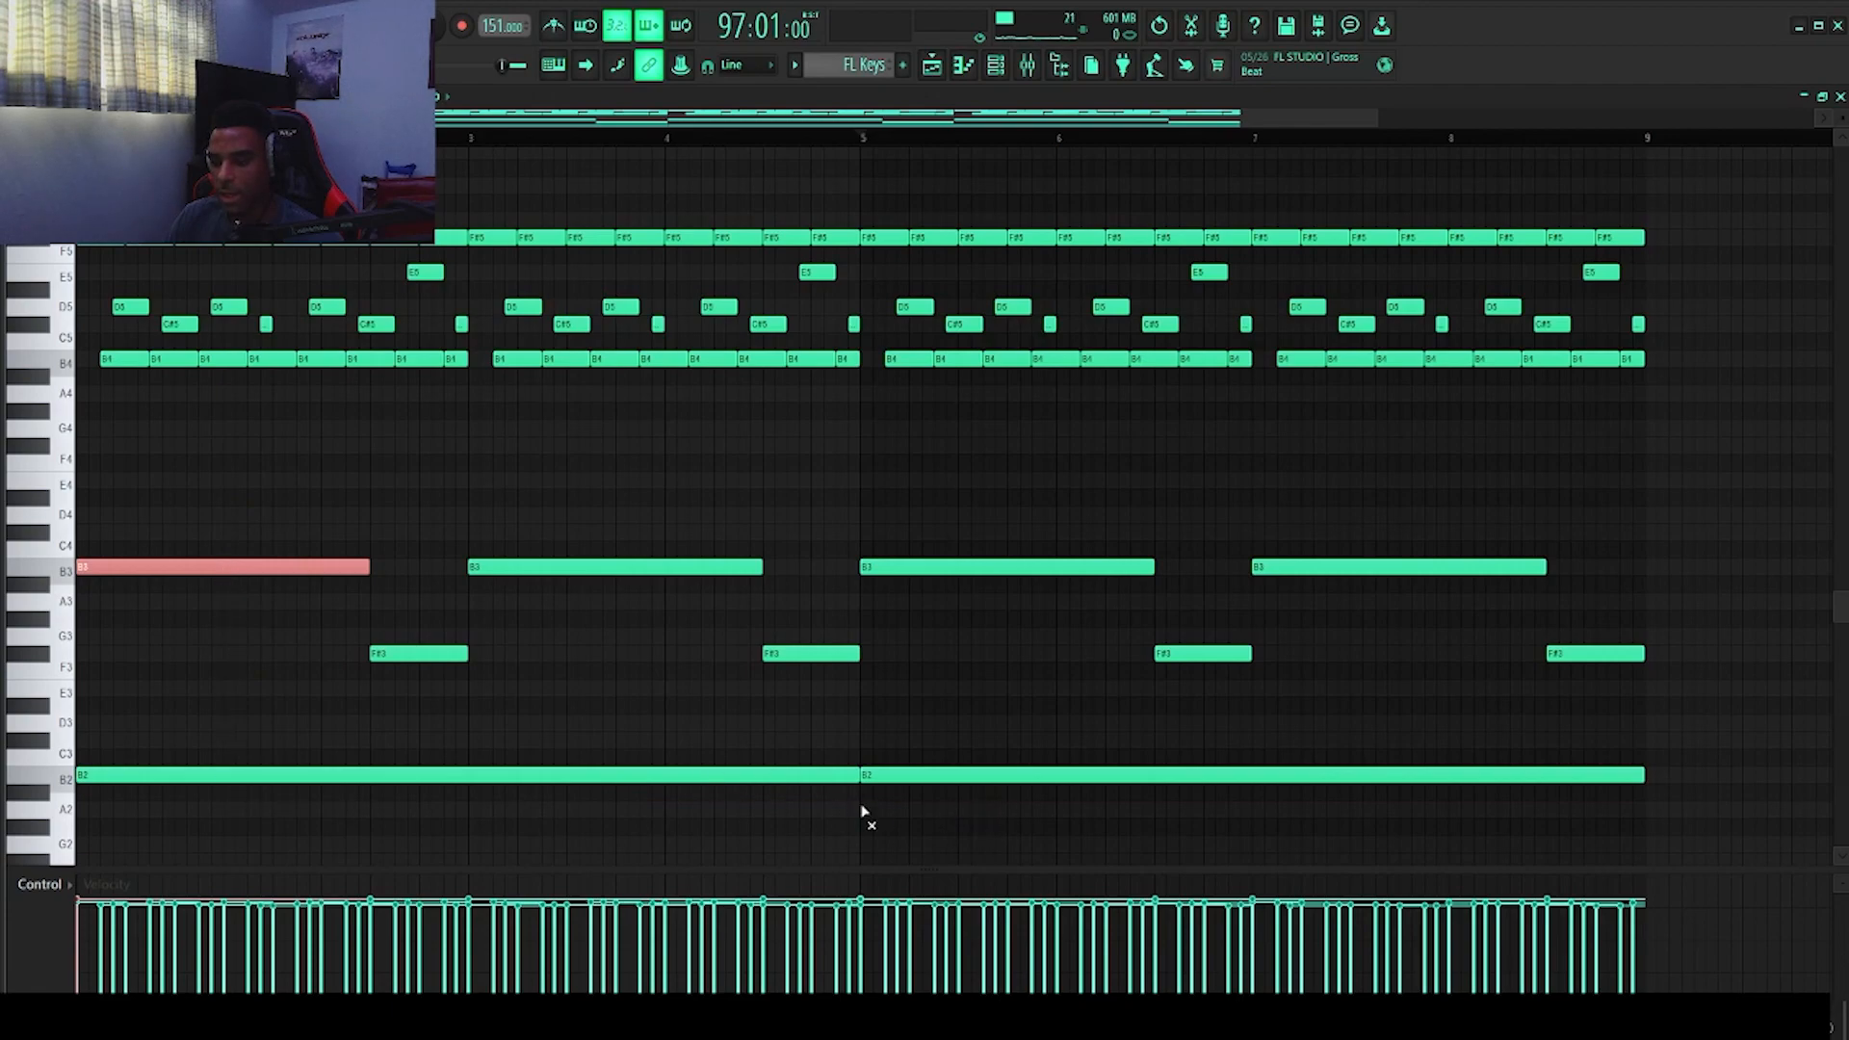
scroll(855, 830, "down", 1)
key("space")
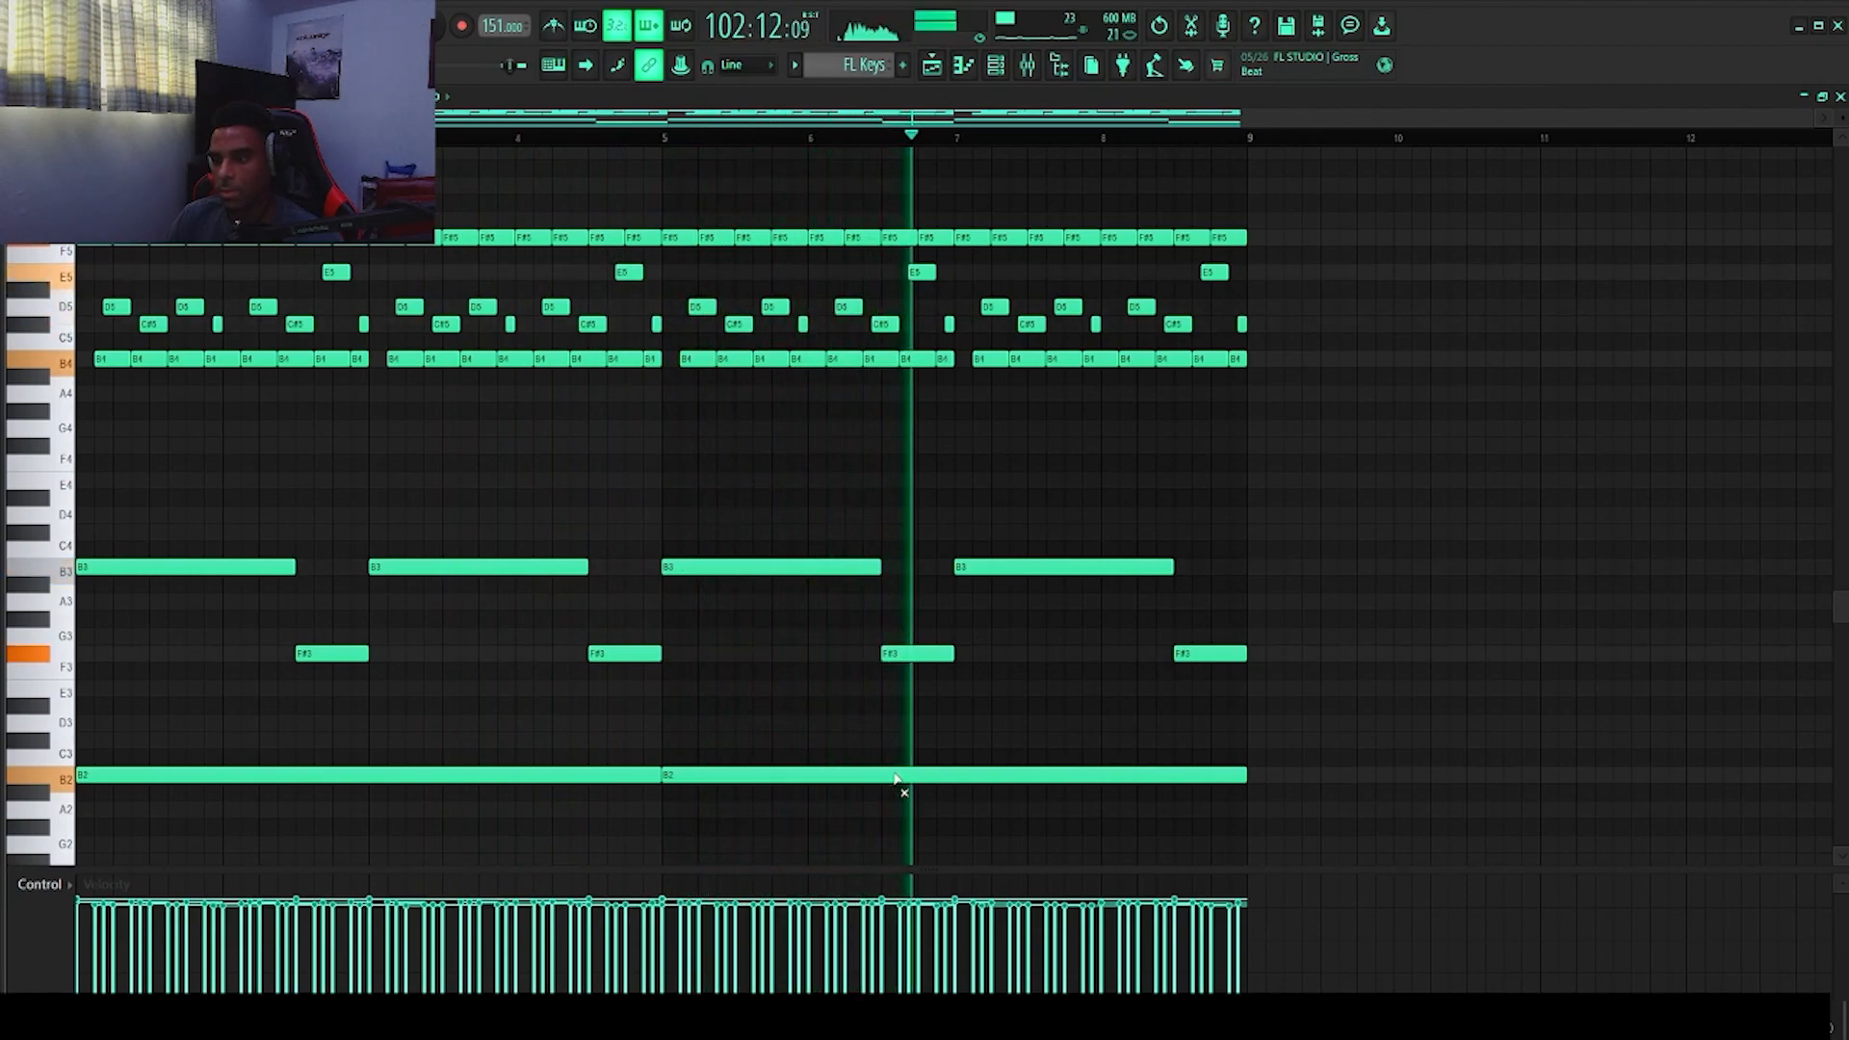
key("space")
Step: Examine the upper melody notes of the first four bars, including the E5, and play the pattern from bar 97
scroll(1201, 561, "up", 3)
scroll(1200, 562, "up", 2, "ctrl")
left_click_drag(1200, 561, 38, 313)
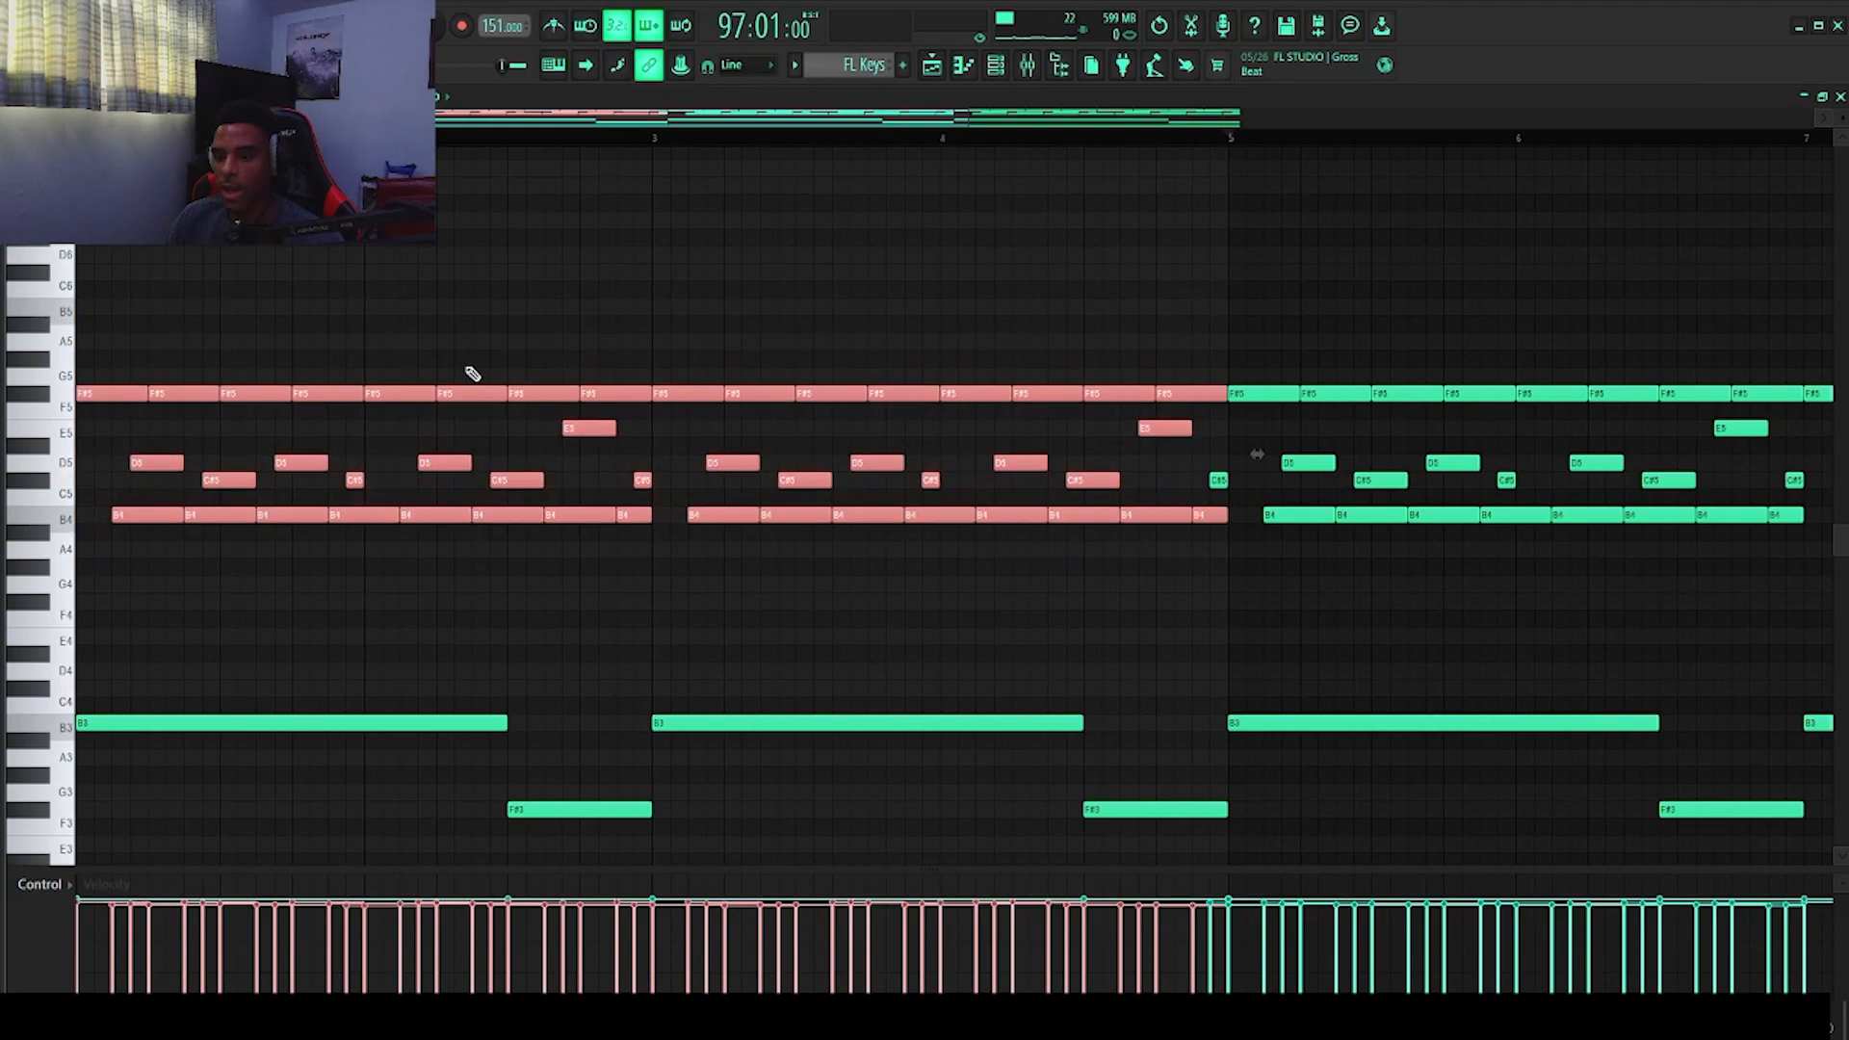
left_click(585, 437)
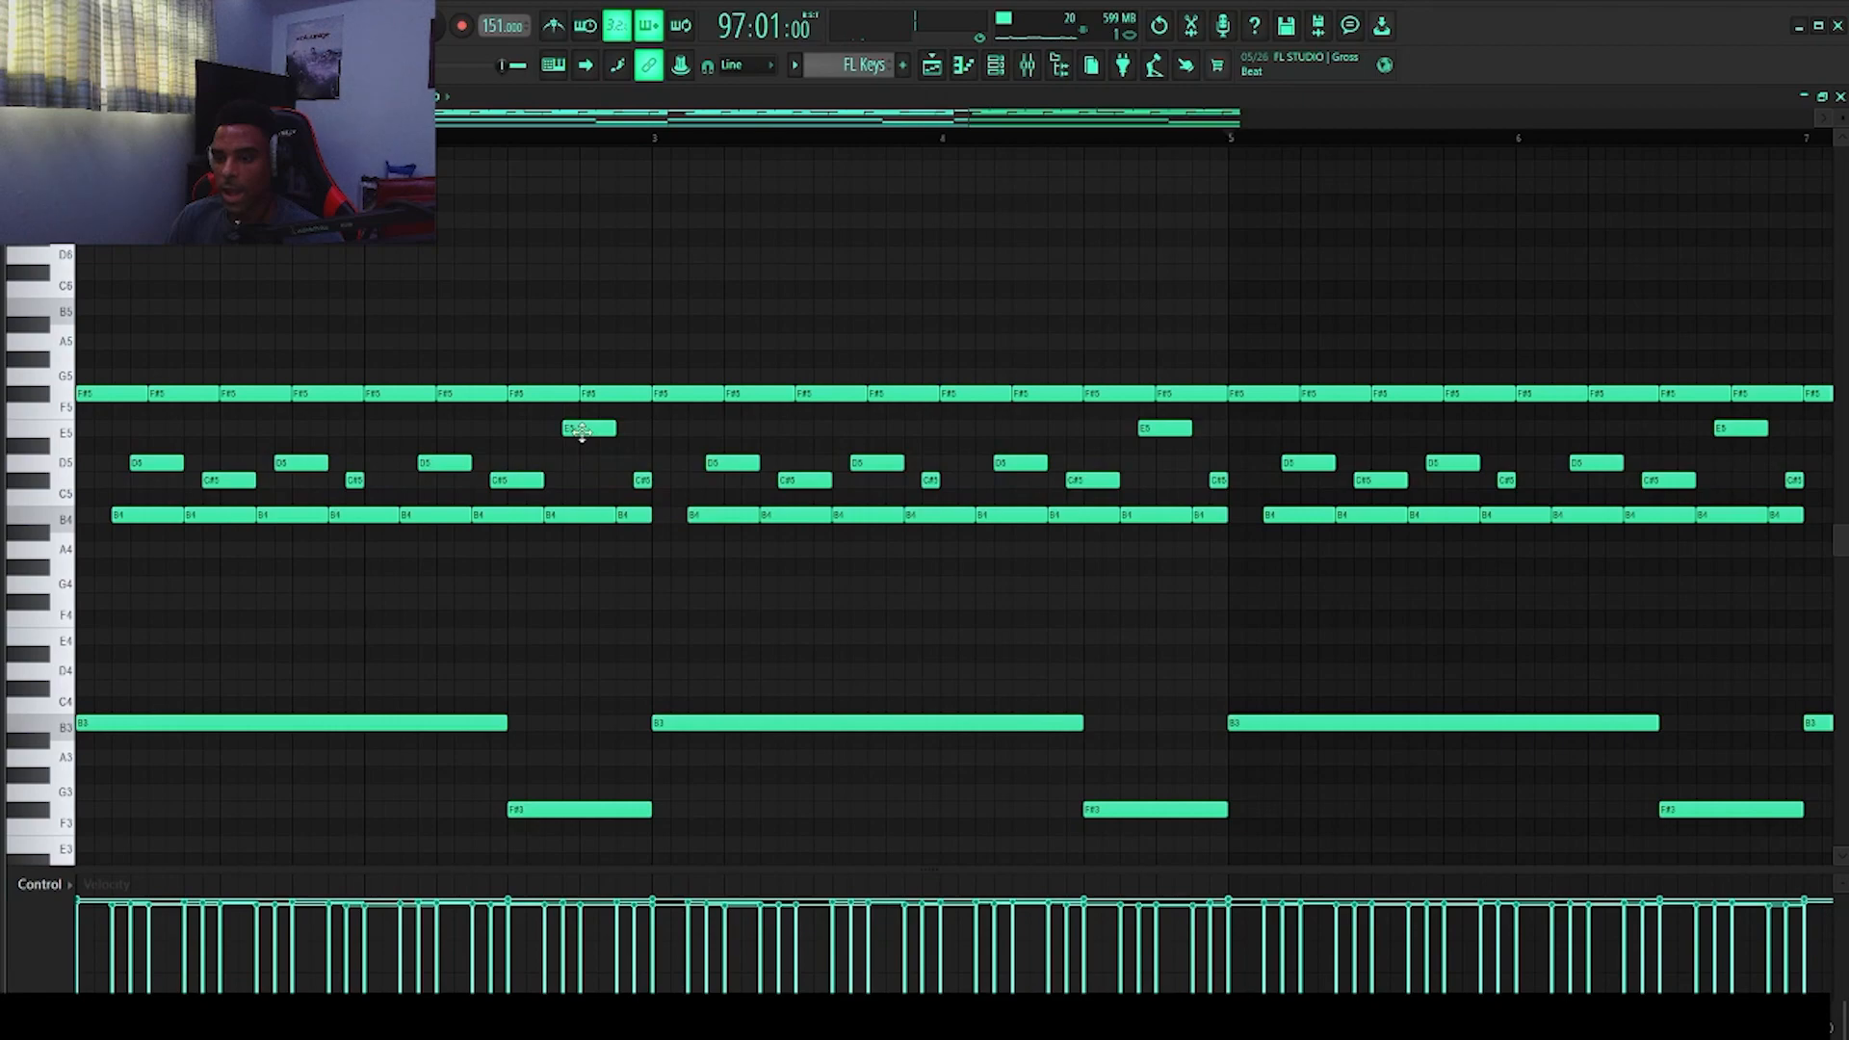
mouse_move(581, 435)
left_mouse_down()
mouse_move(584, 470)
mouse_move(578, 435)
left_mouse_up()
key("space")
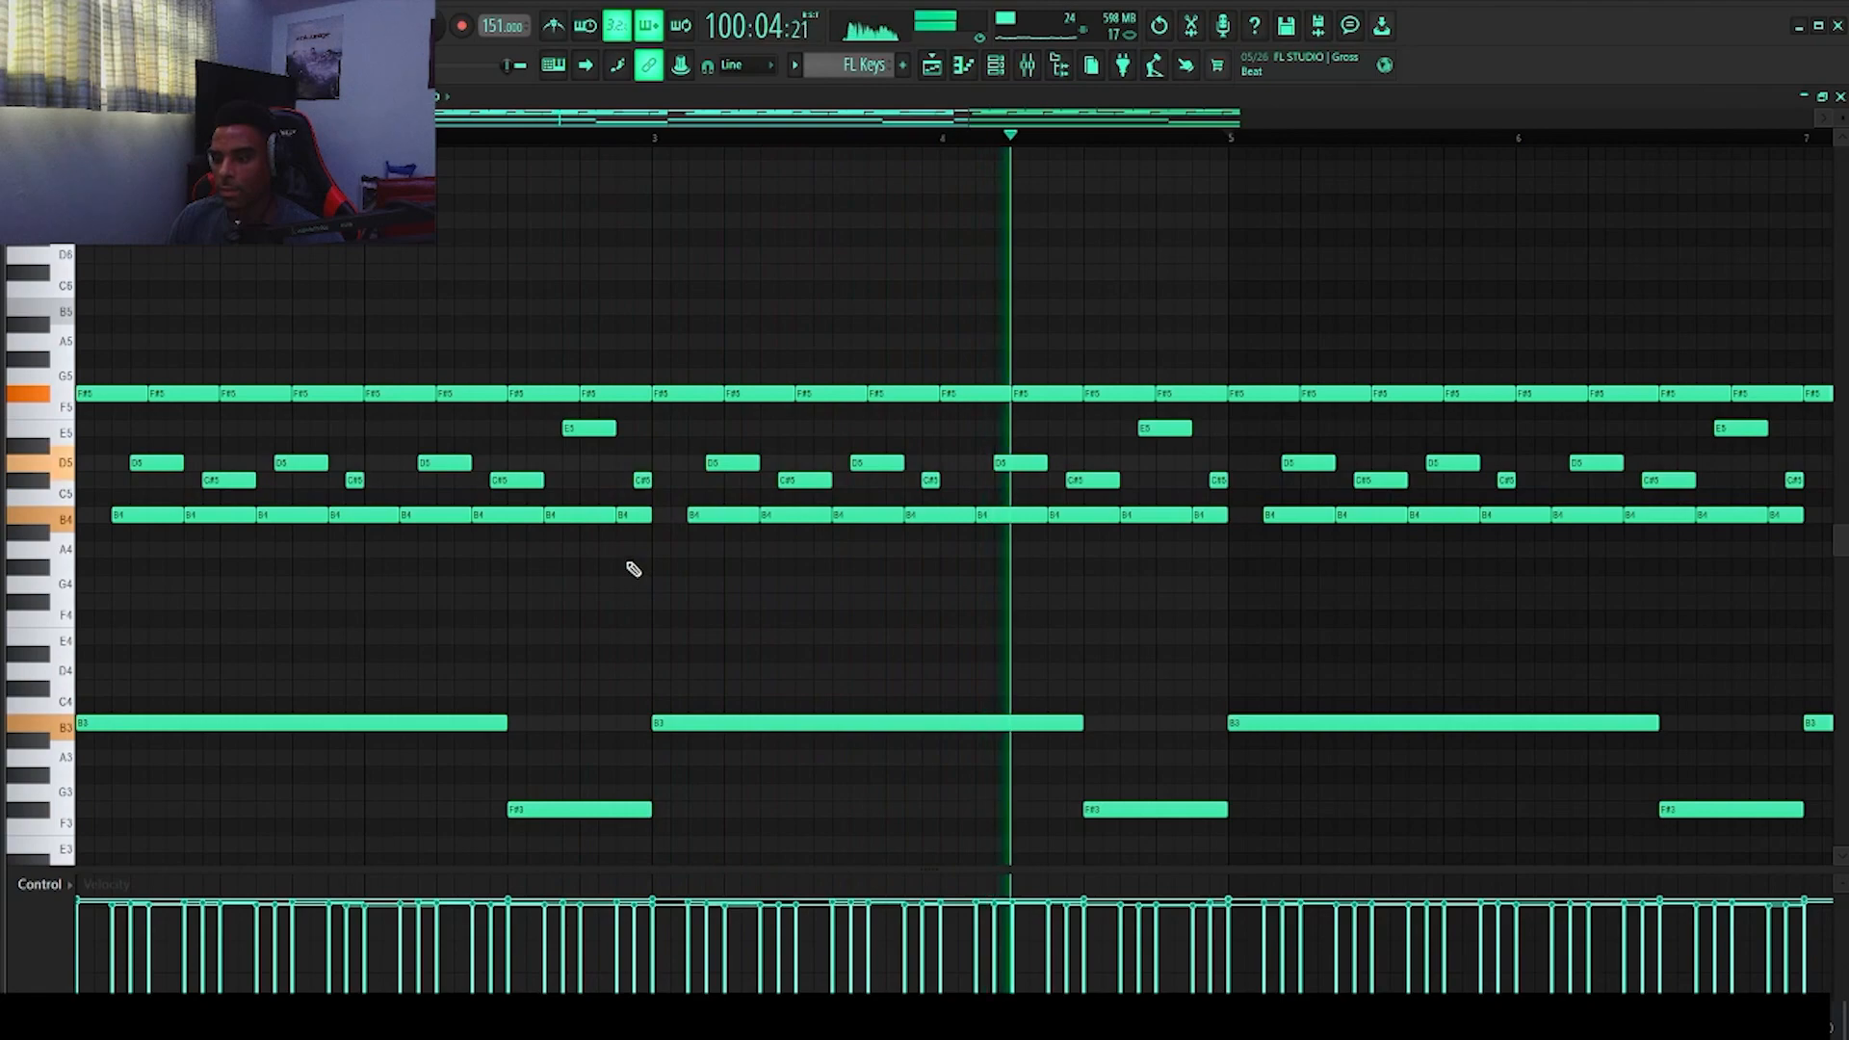
scroll(679, 612, "down", 3)
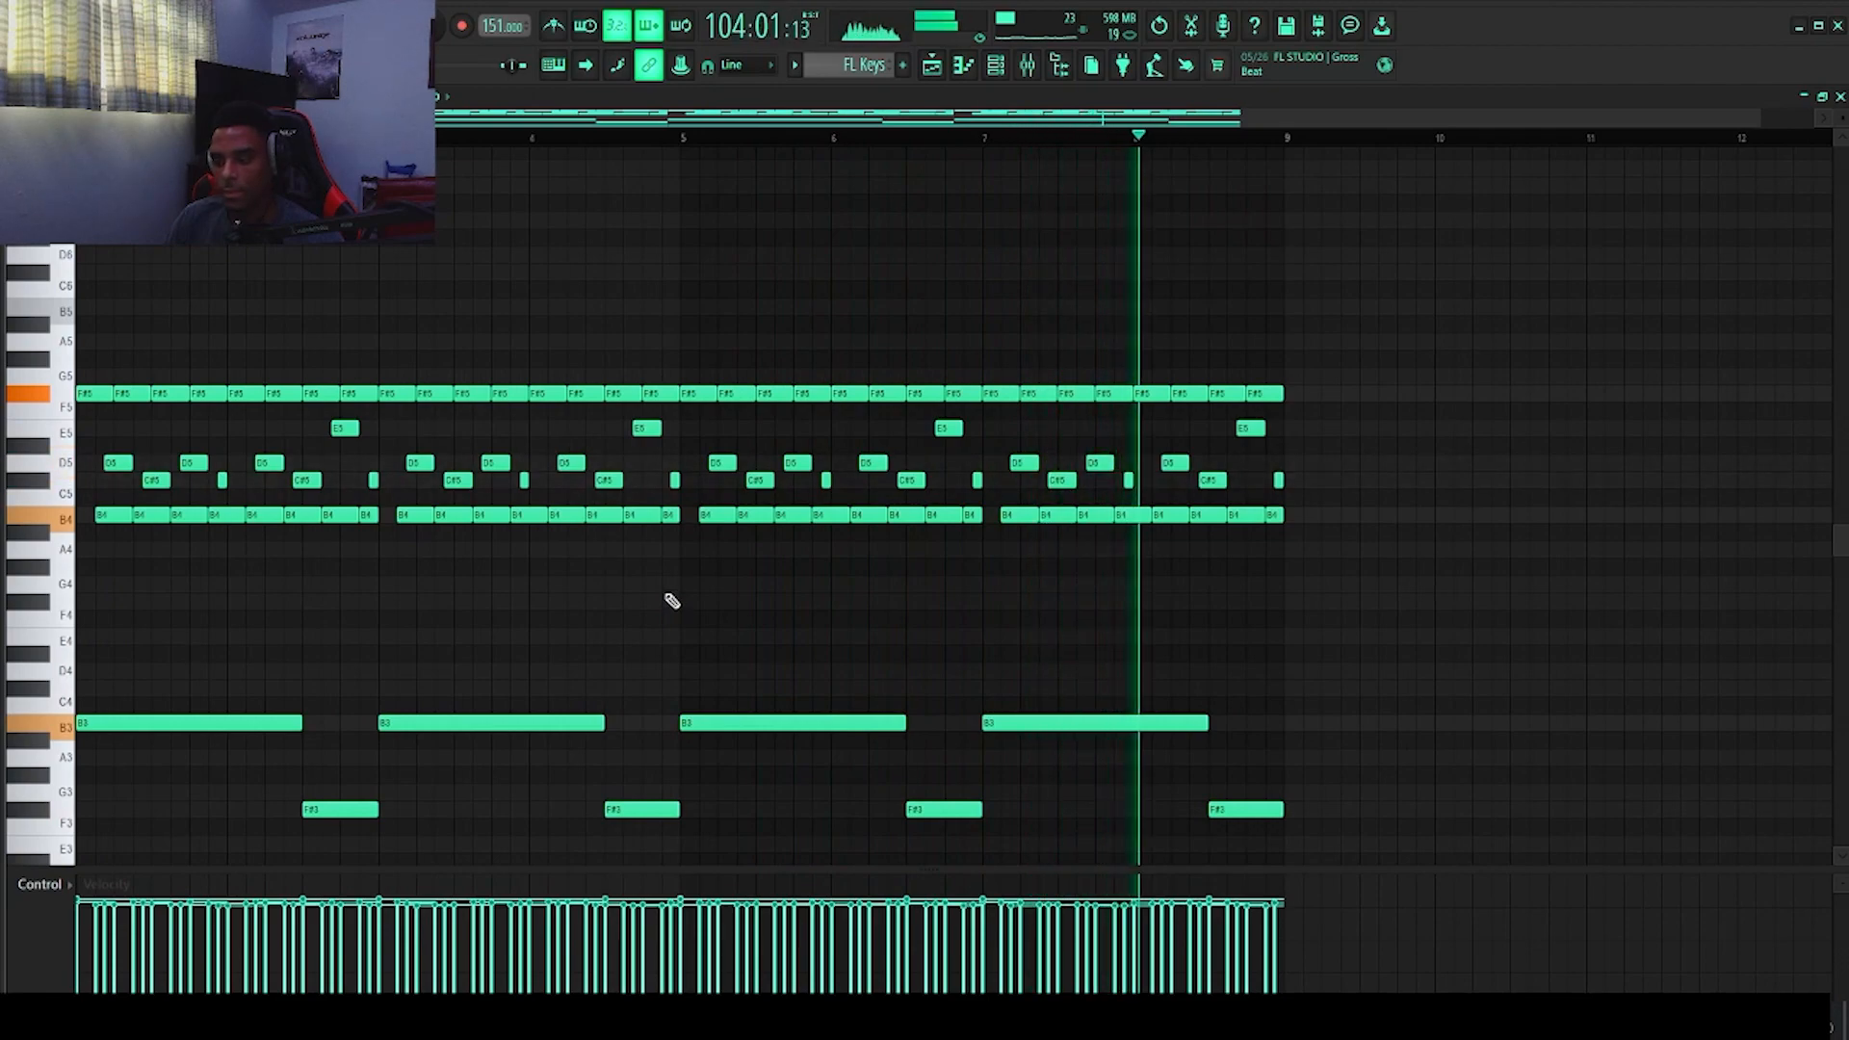
key("space")
Step: Lower the Piano mixer track's 90 Hz equalizer band to -18.0 and open its Fruity parametric EQ 2
key("F9")
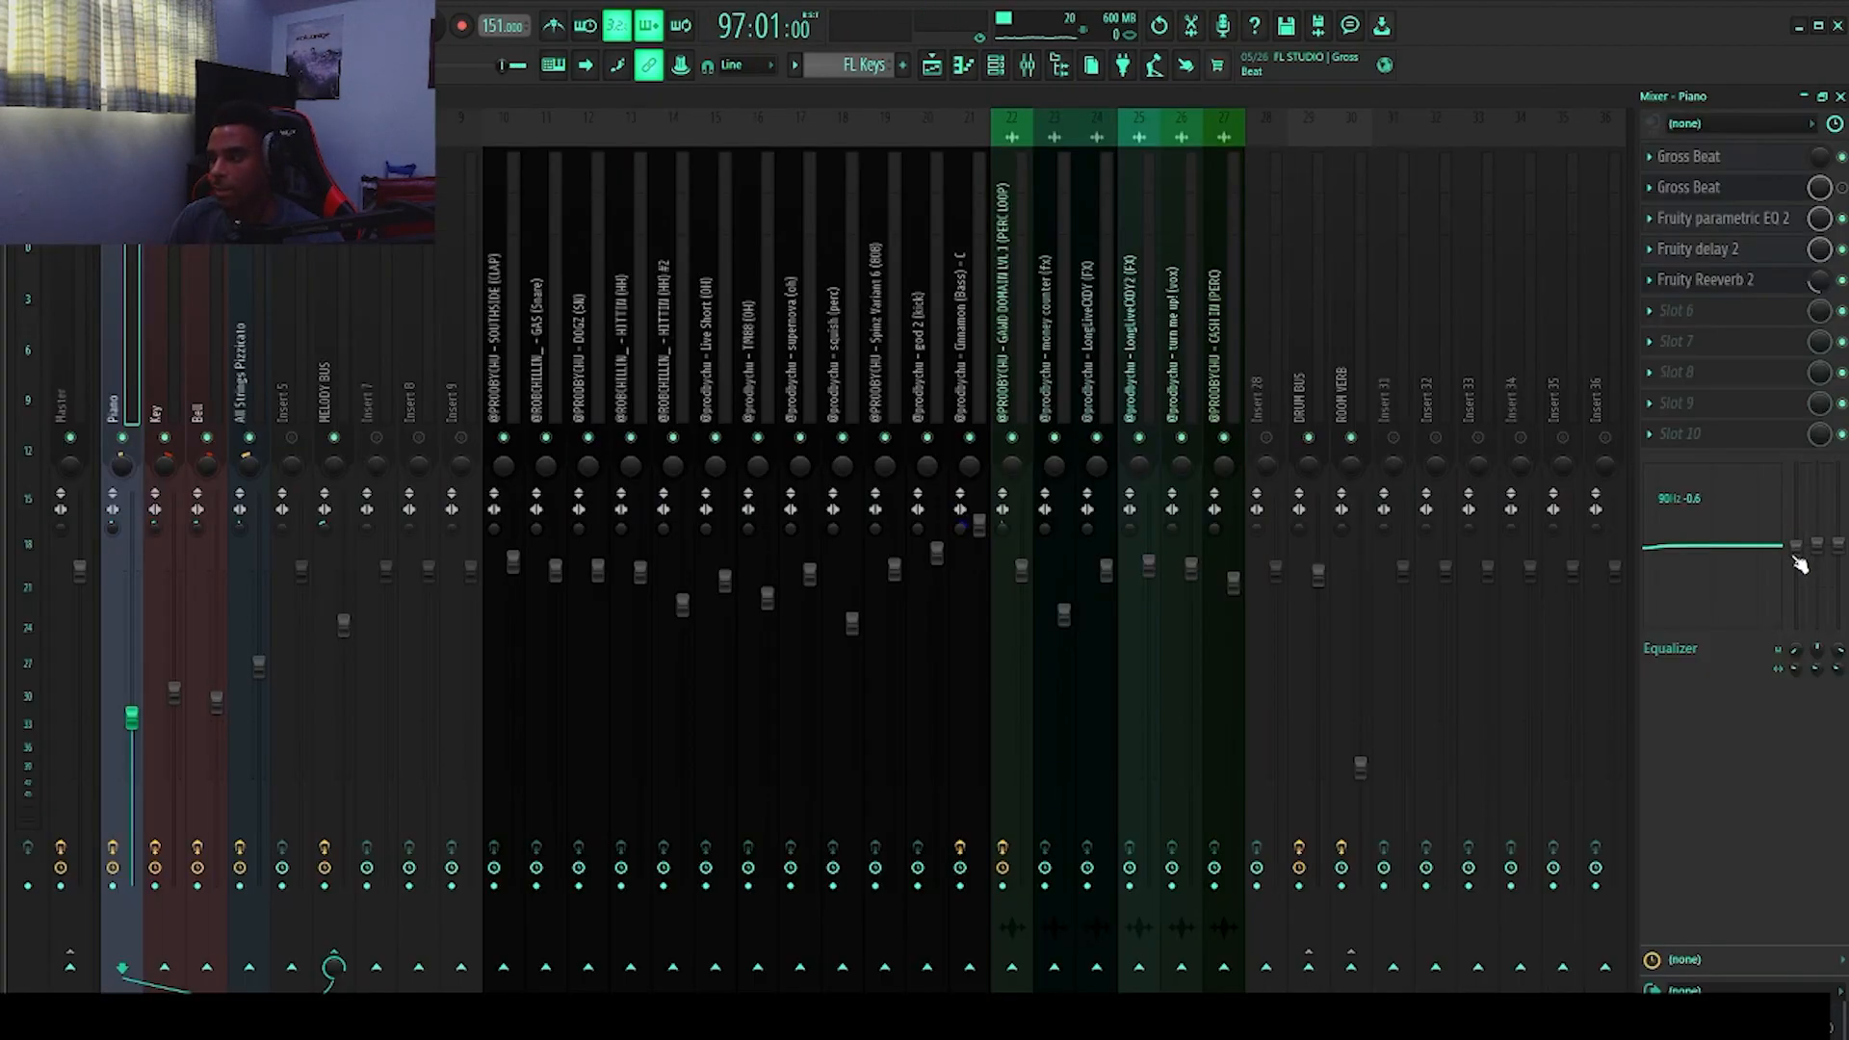
left_click_drag(1795, 550, 1795, 626)
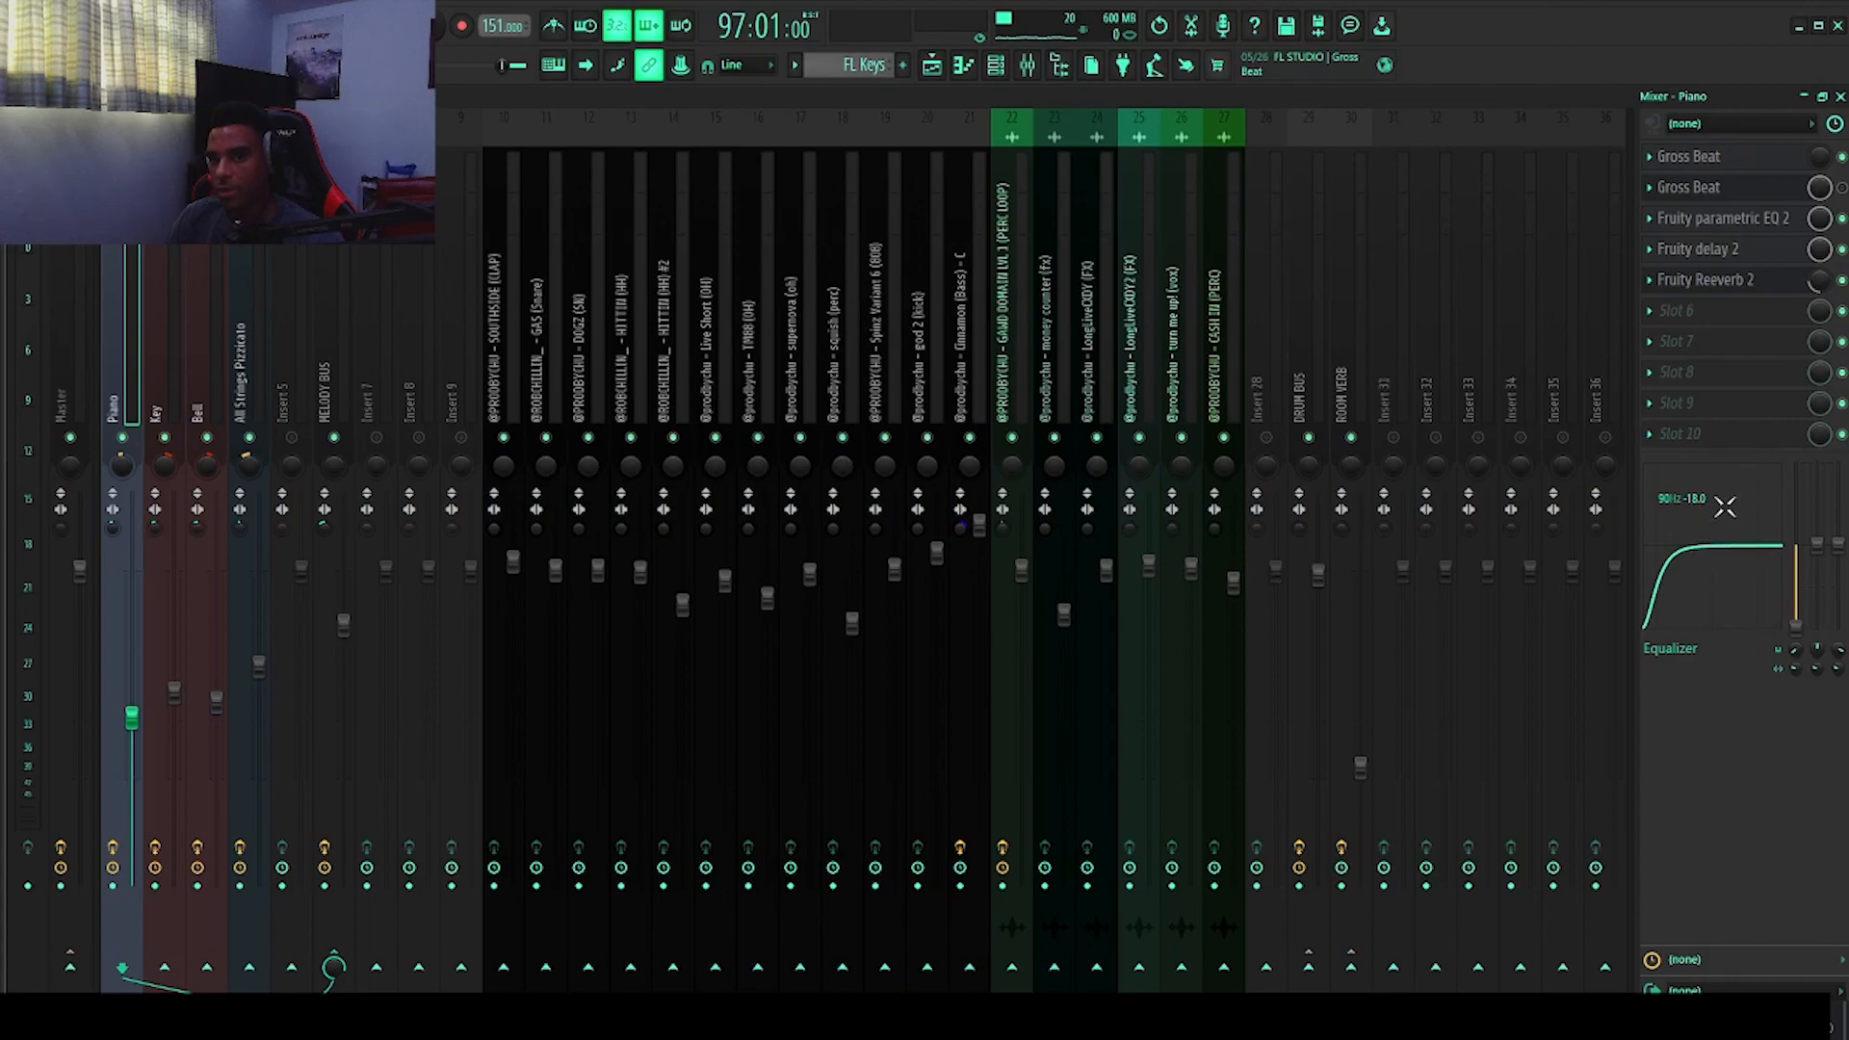
left_click(1691, 220)
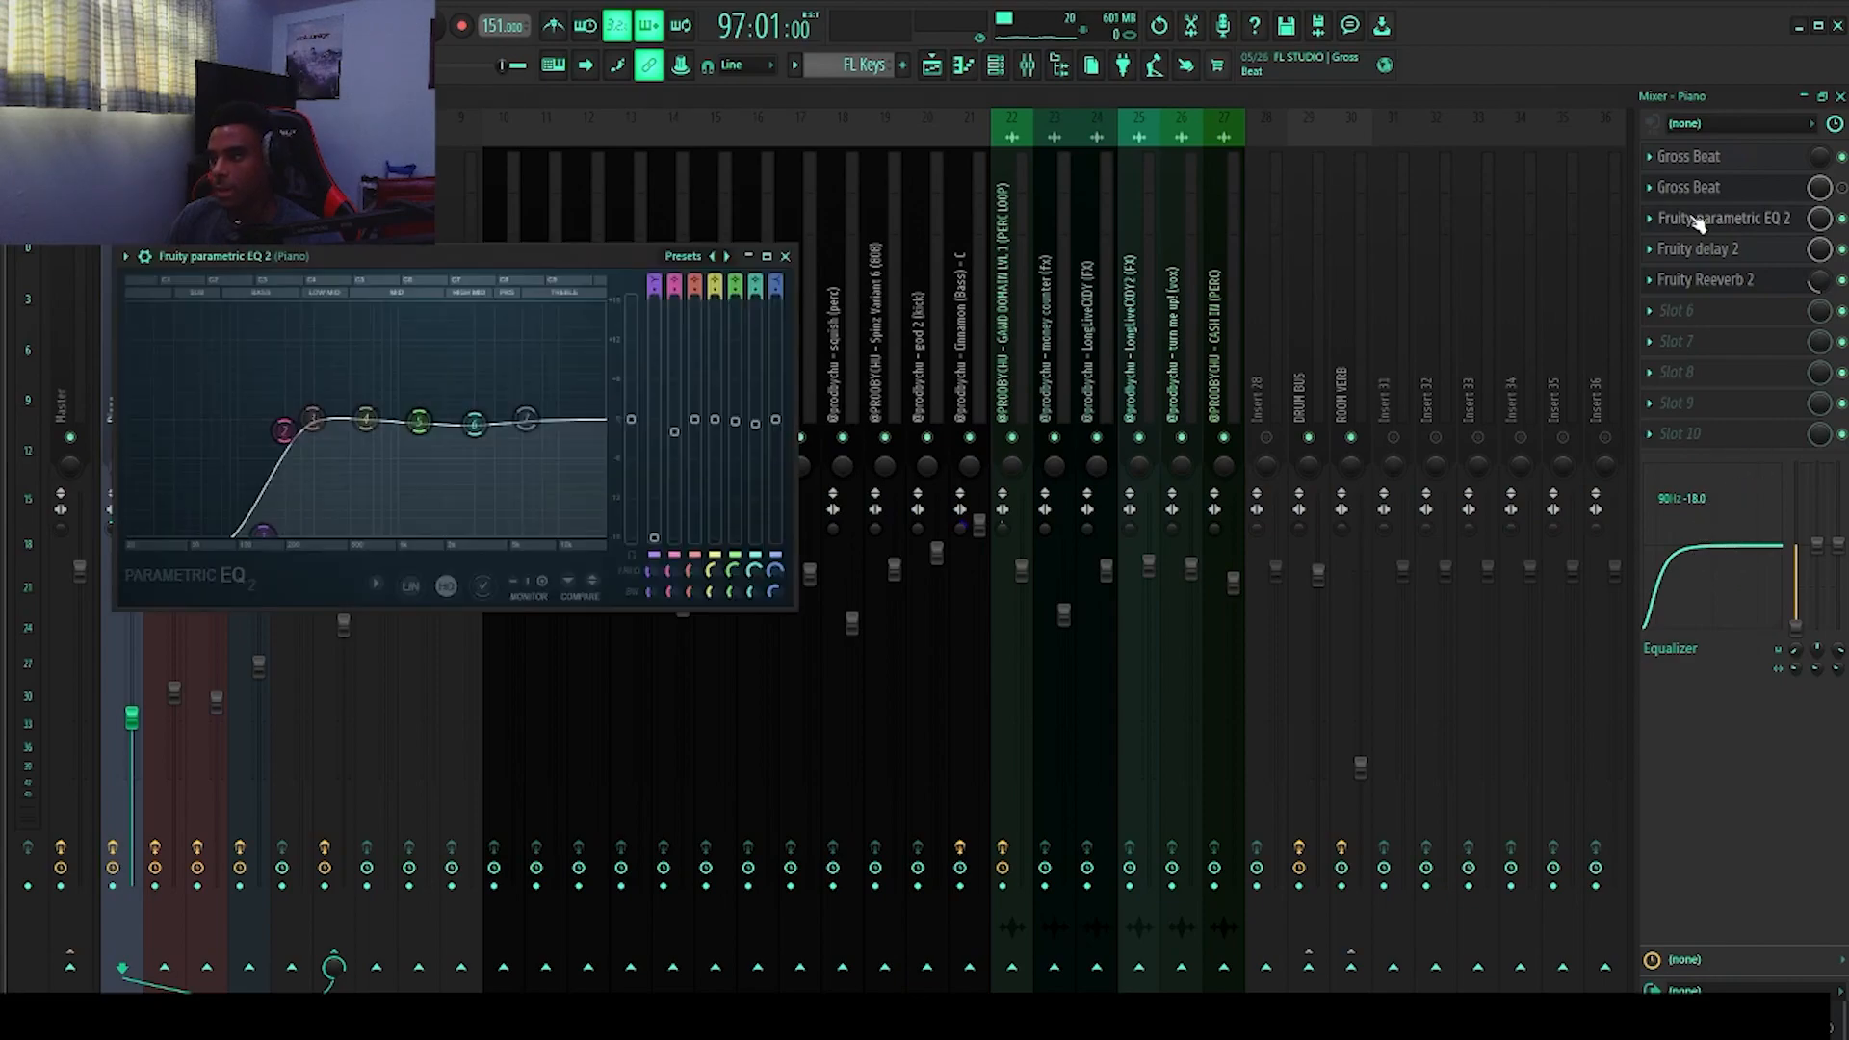
left_click_drag(661, 267, 830, 259)
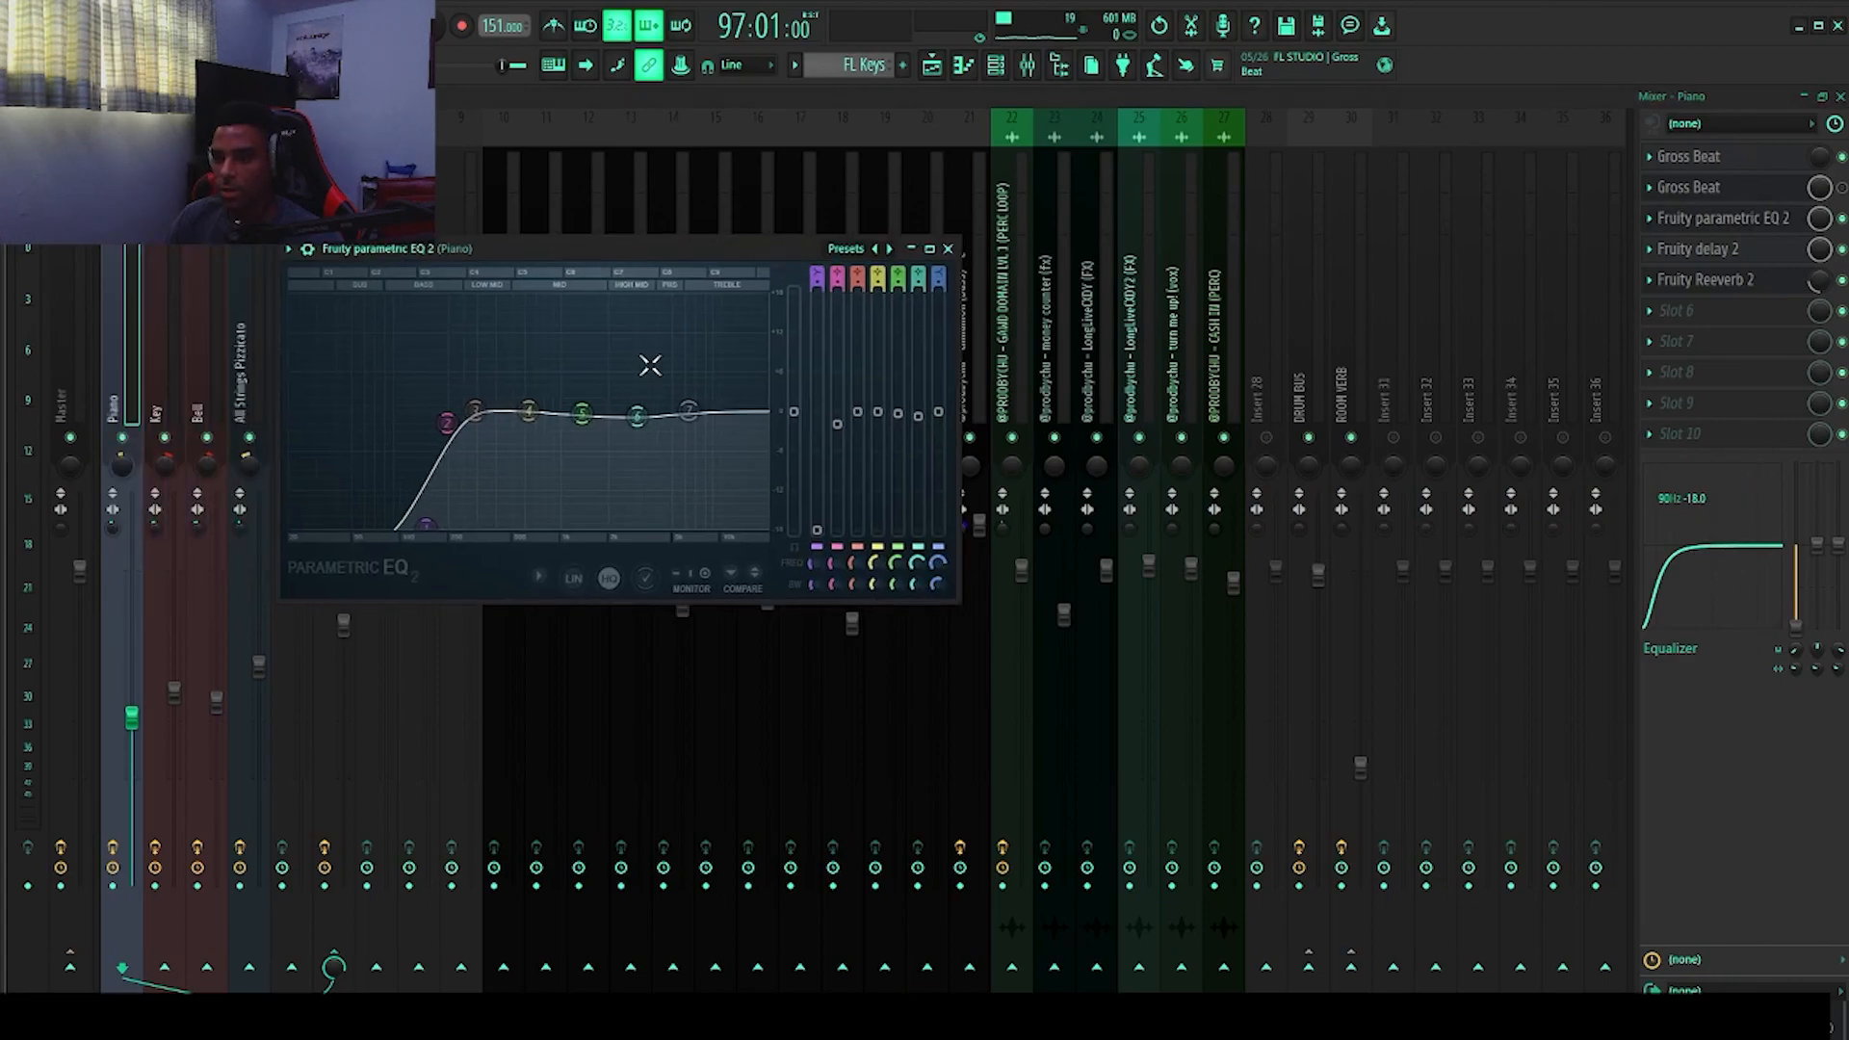
Step: Play the FL Keys melody while examining its spectrum in the enlarged Fruity parametric EQ 2 of the Piano track
key("space")
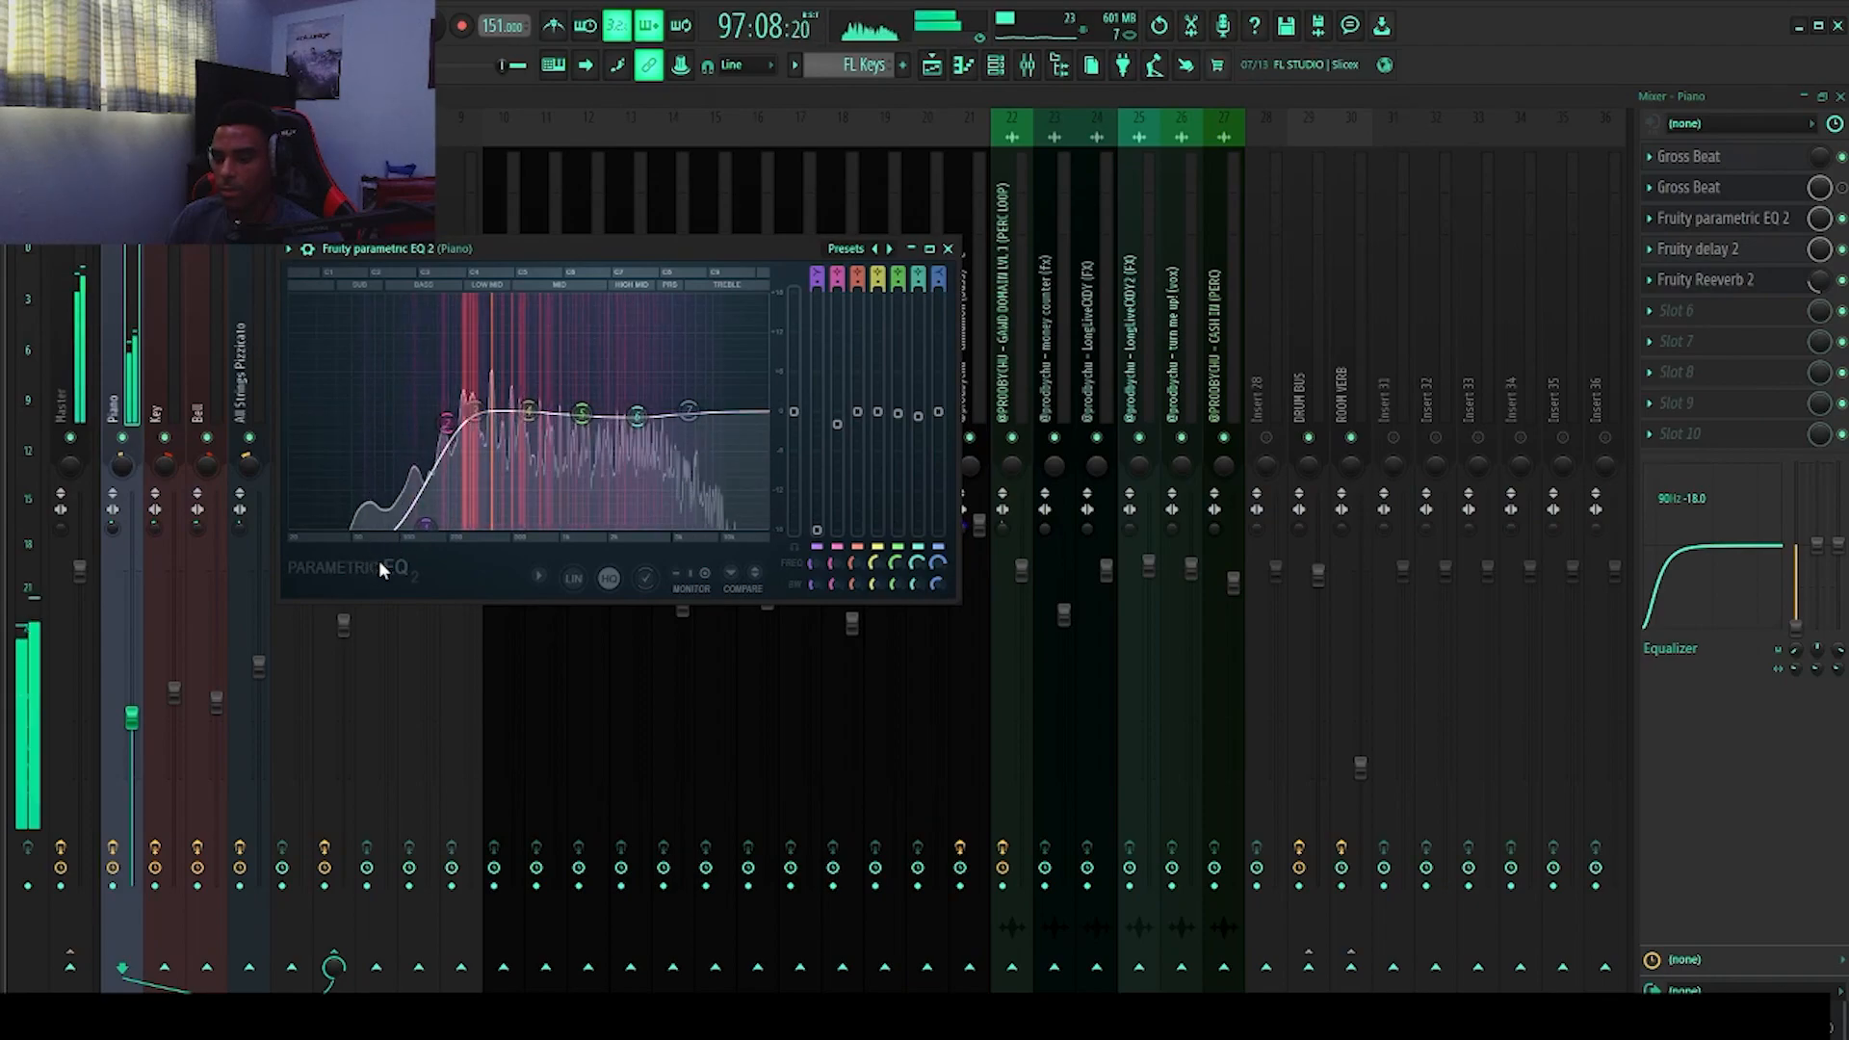
key("space")
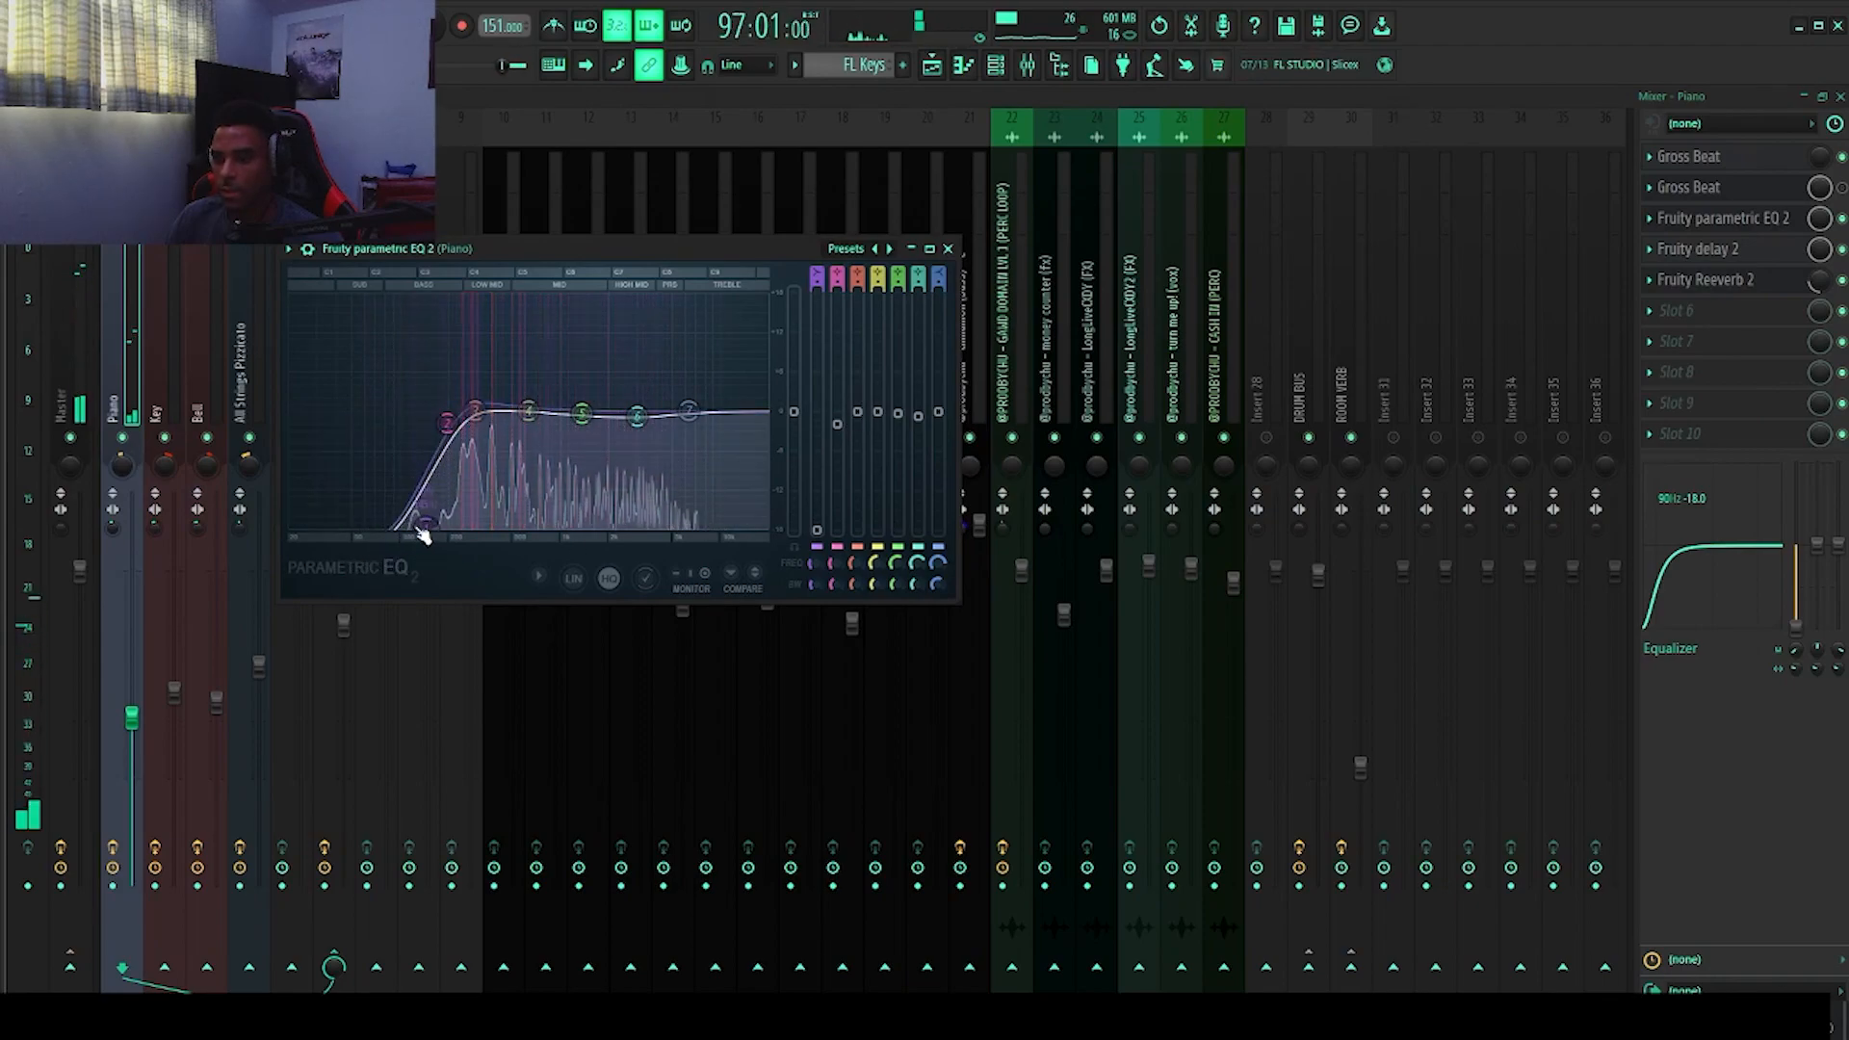
left_click(929, 251)
key("space")
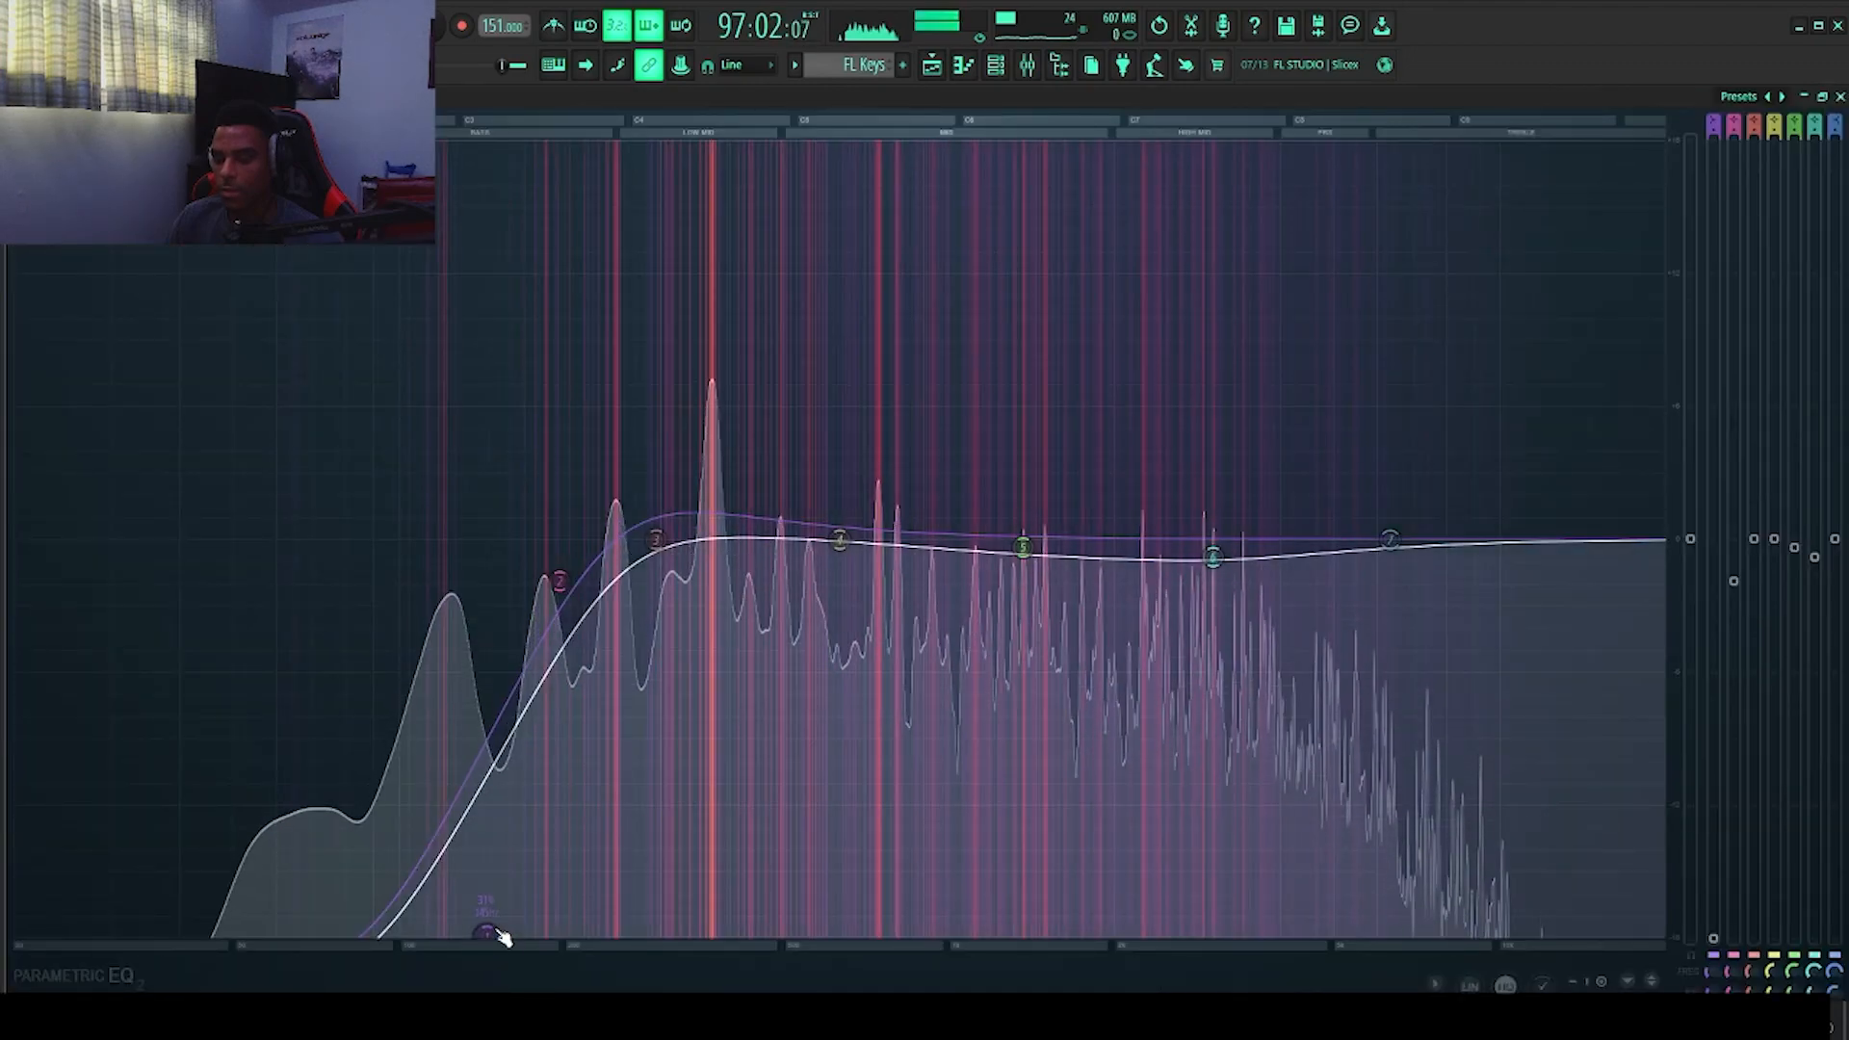
key("space")
key("Escape")
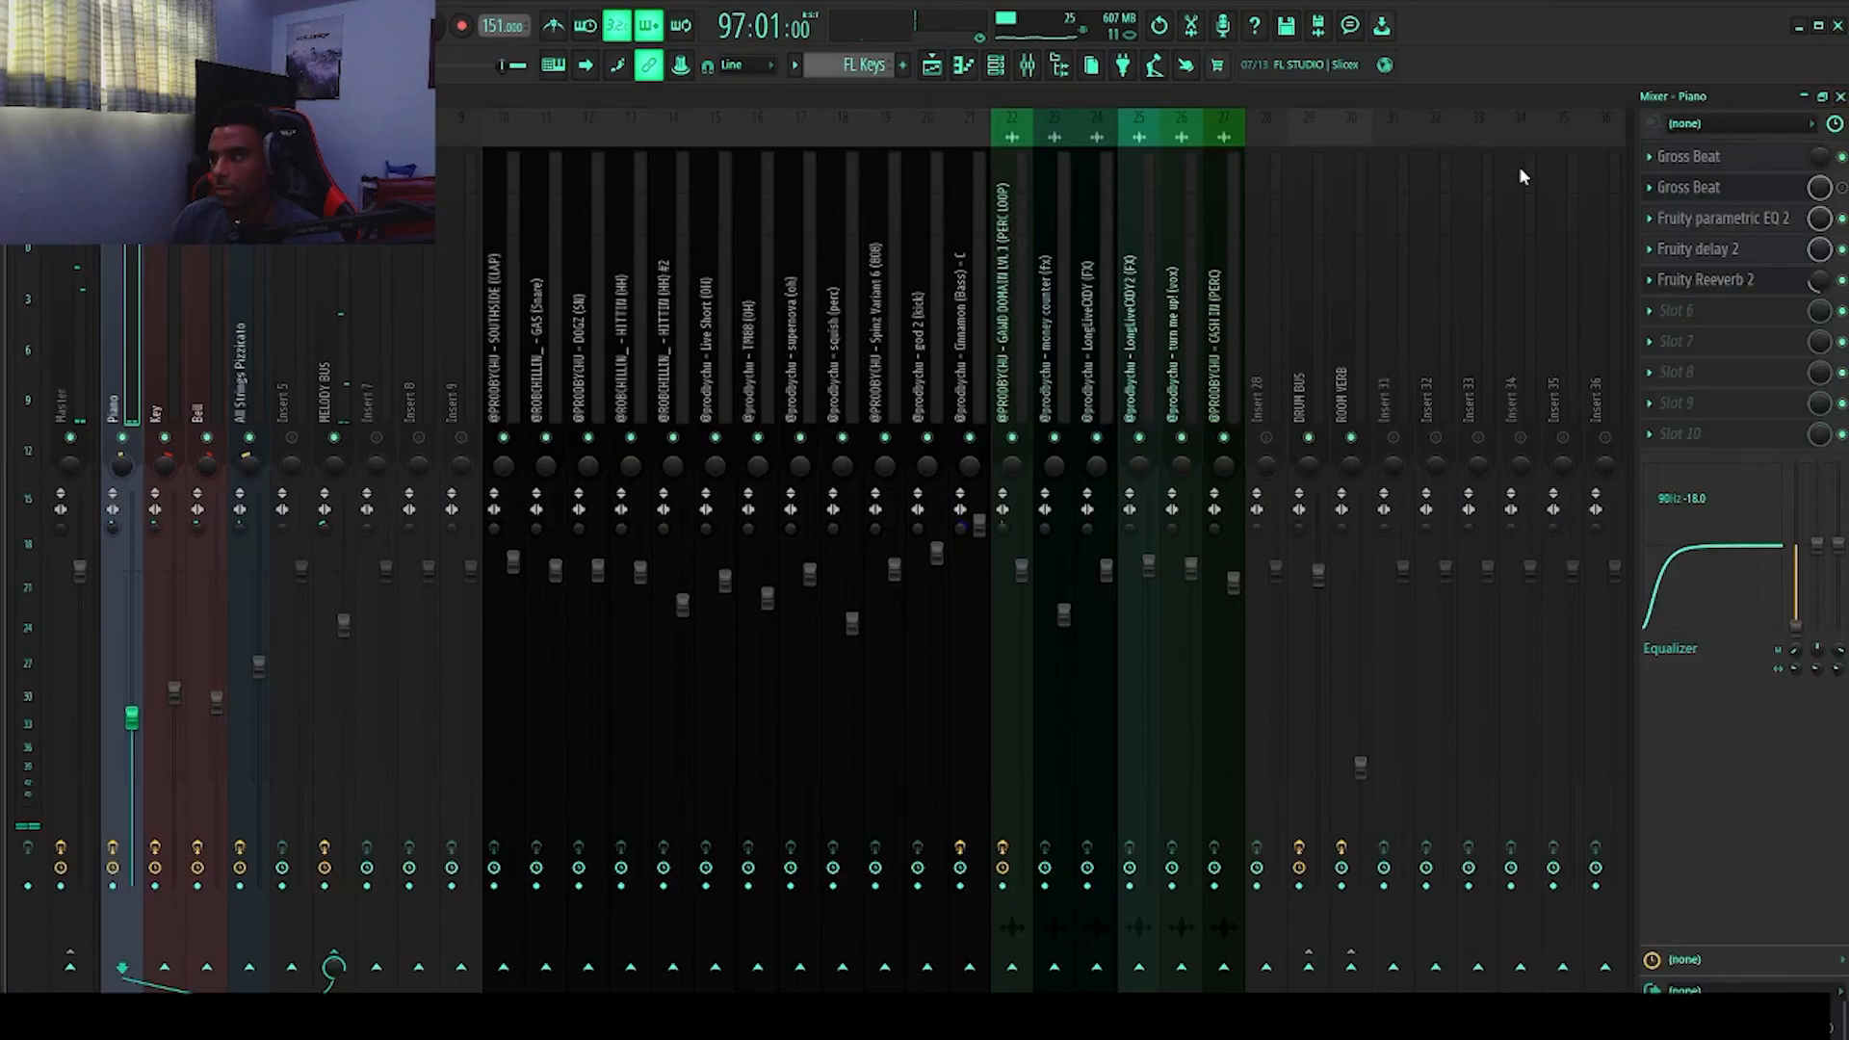
Step: Load the Widen preset in the Piano track's Fruity delay 2 and play the melody briefly
left_click(1698, 249)
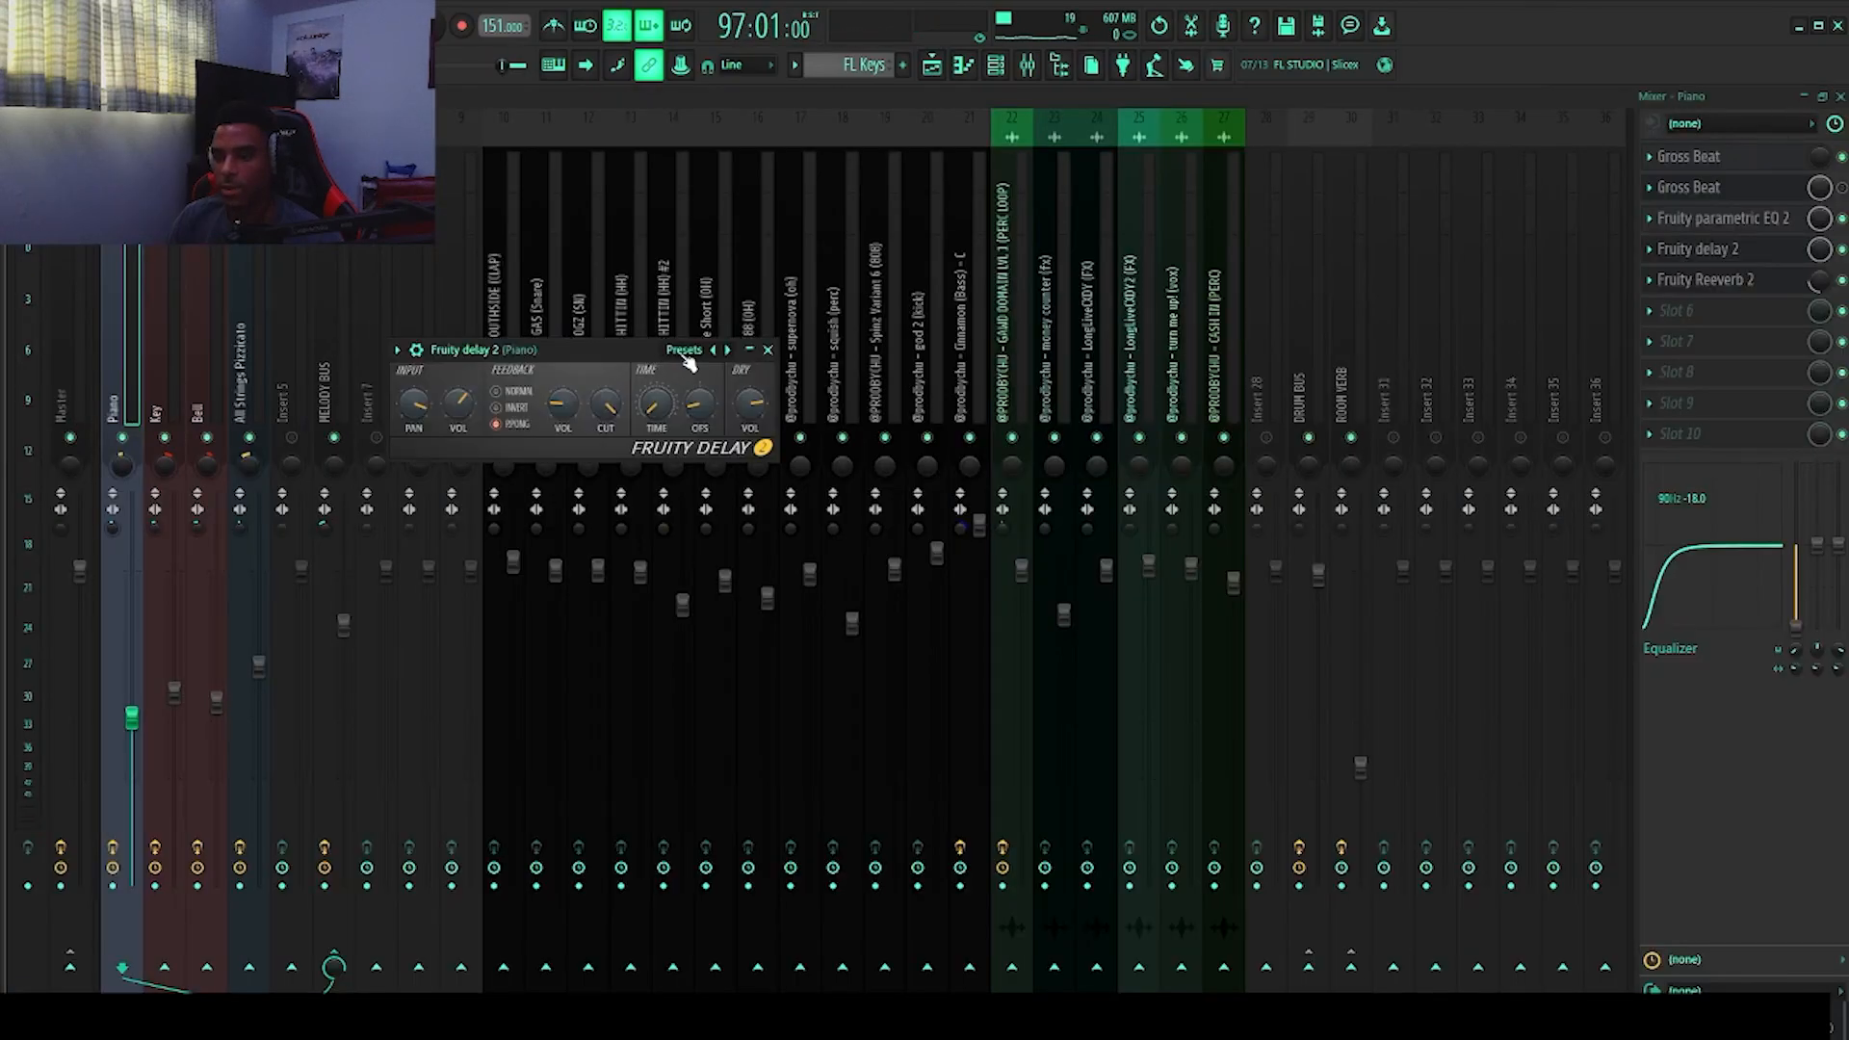
left_click(685, 356)
left_click(729, 491)
key("space")
key("space")
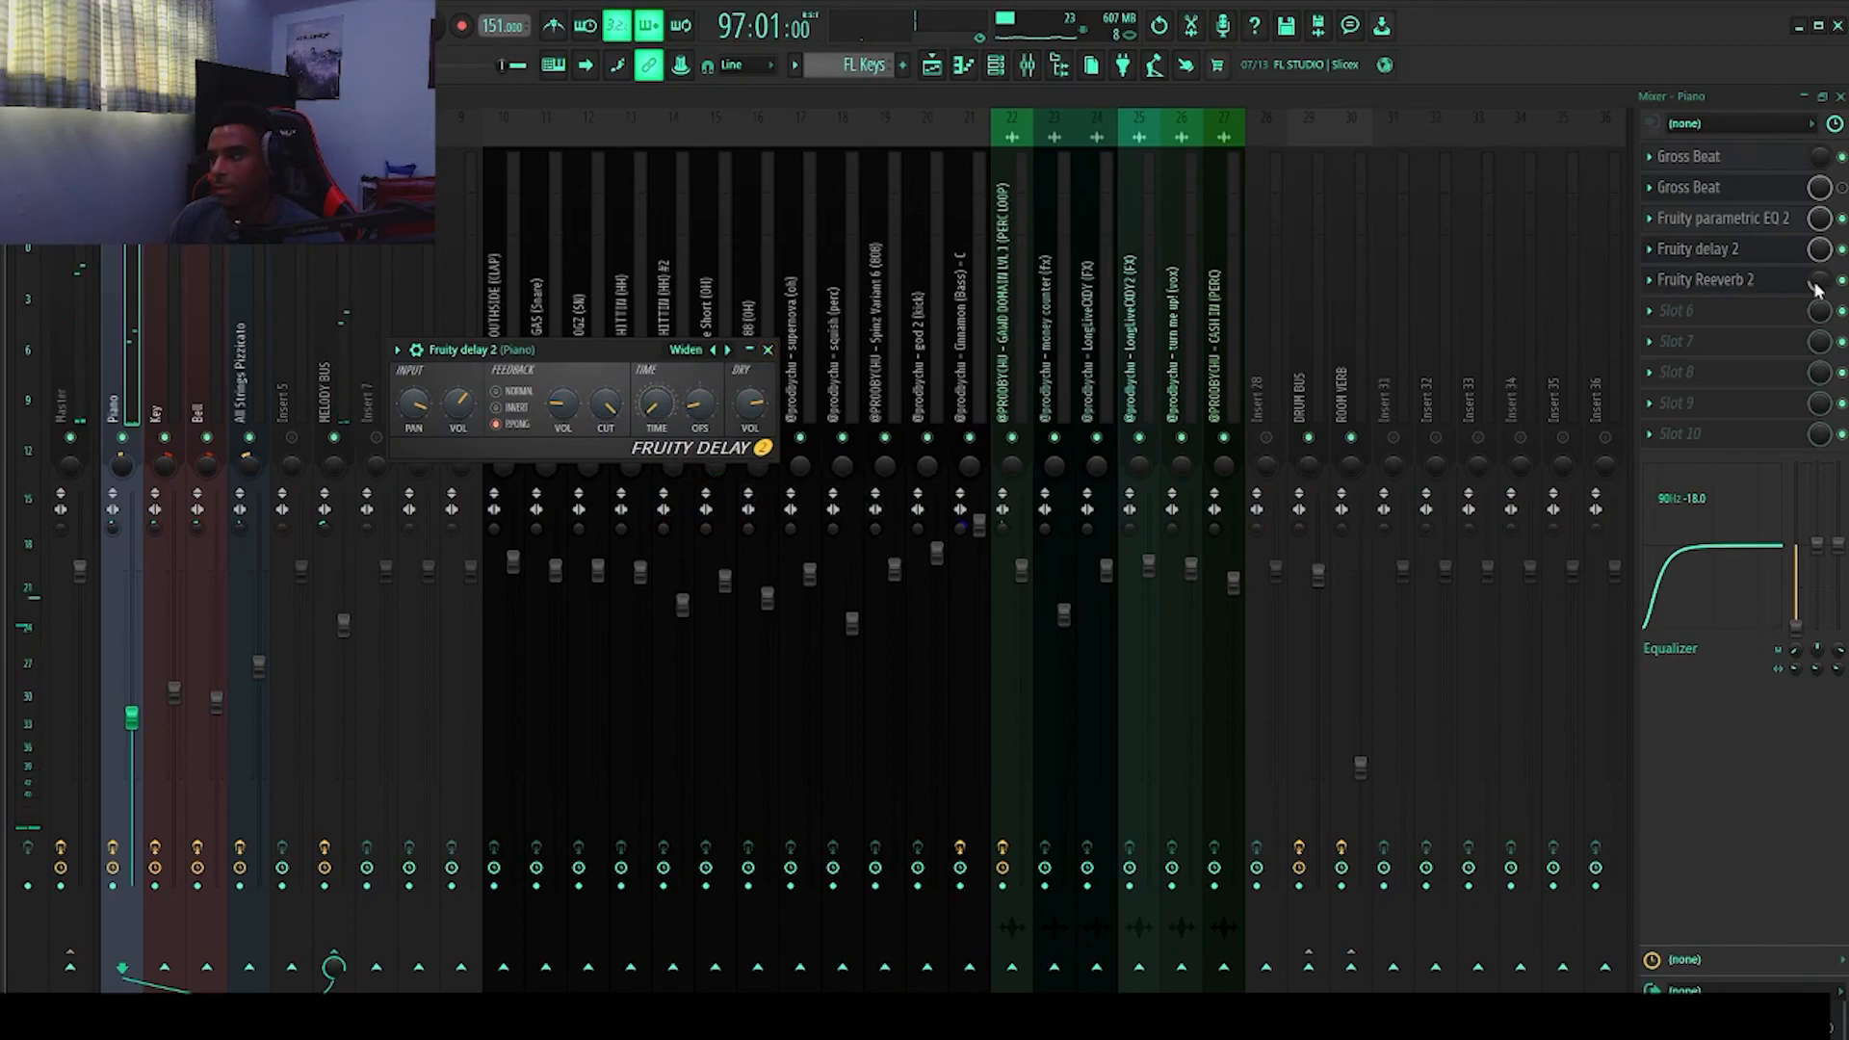
Step: Inspect the Piano track's Fruity Reeverb 2 settings and preset list, and listen to the melody with the reverb
left_click(1763, 288)
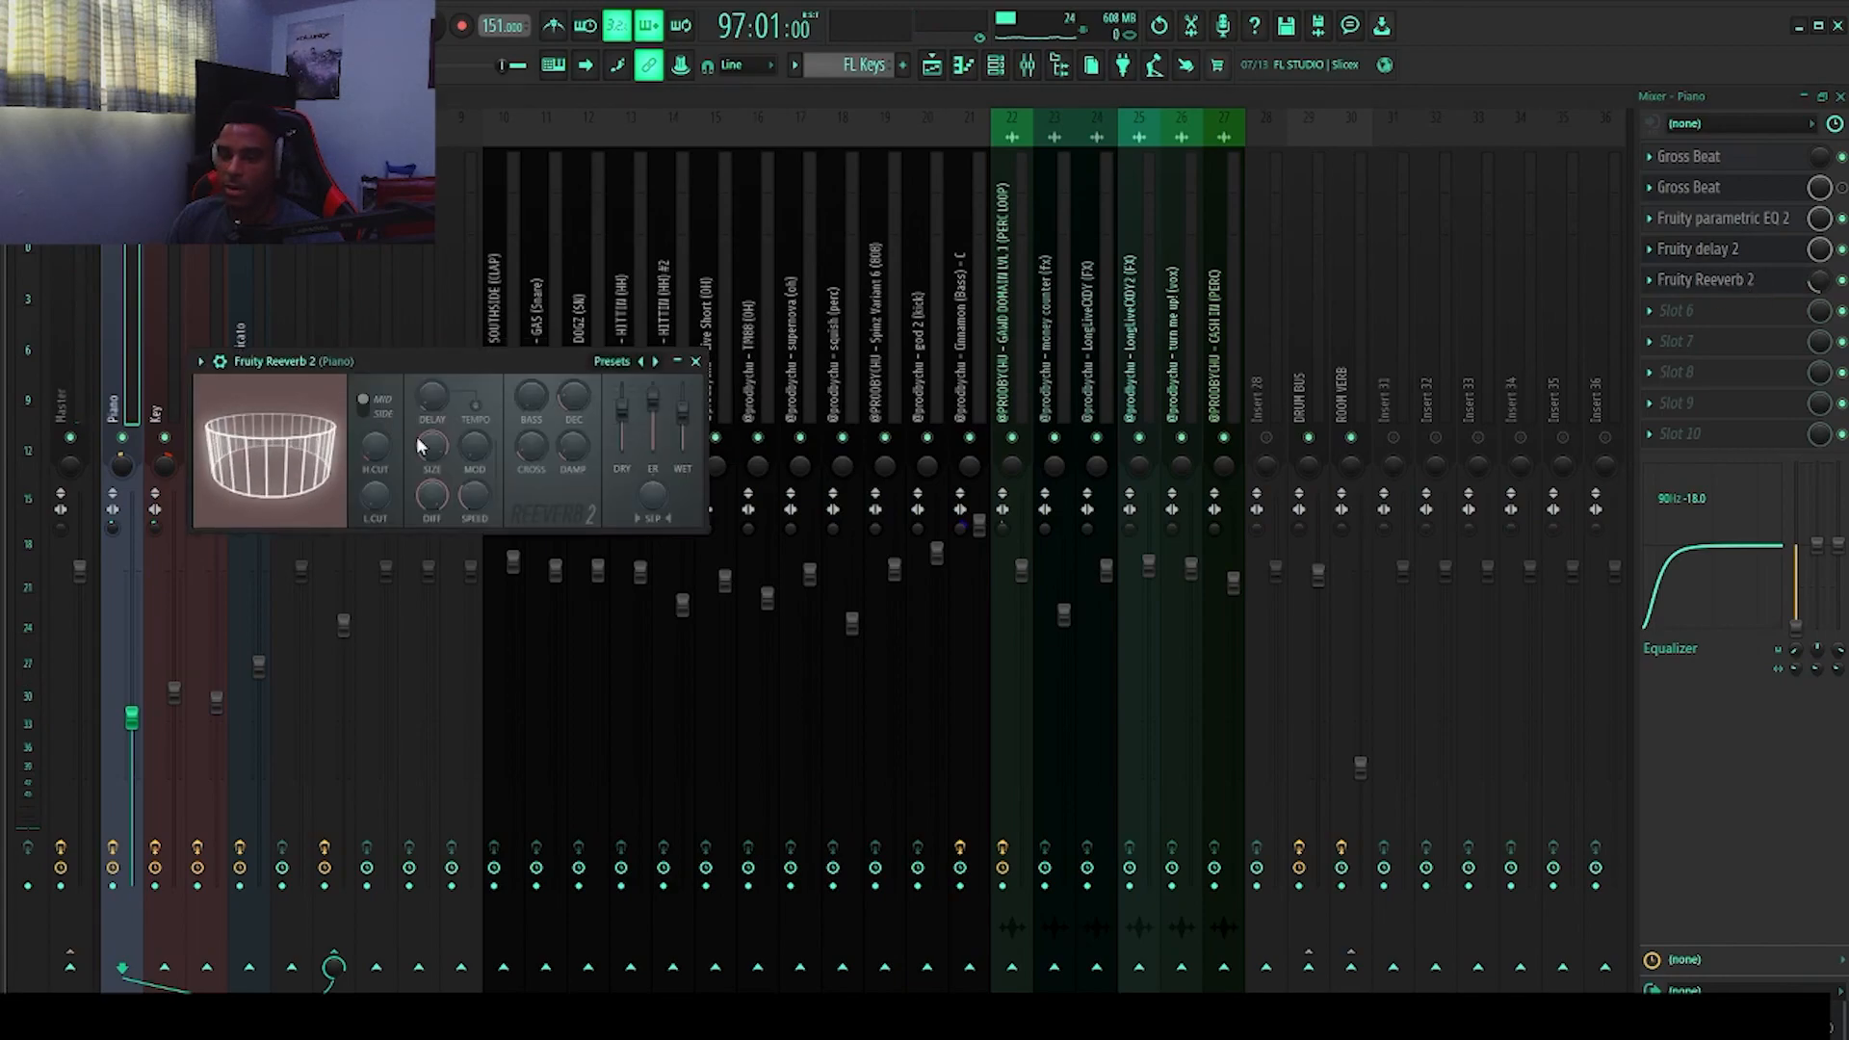
left_click(200, 361)
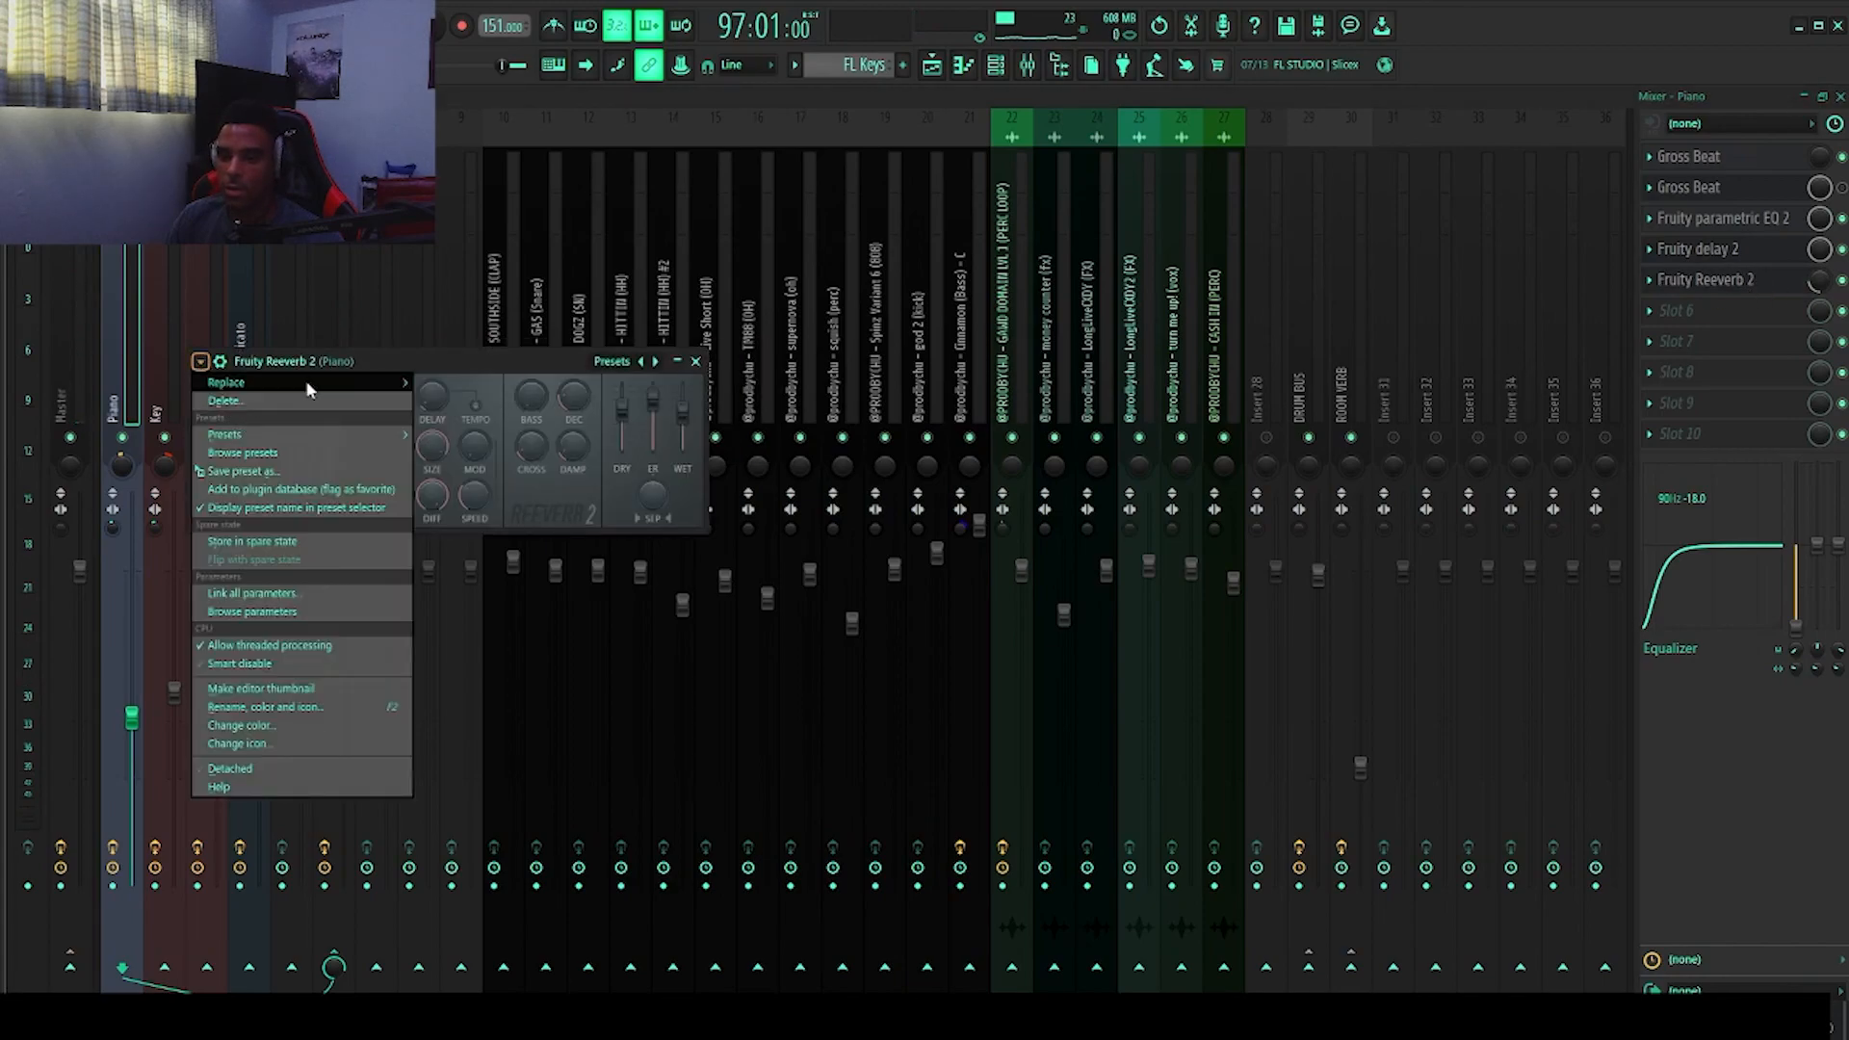
mouse_move(308, 382)
mouse_move(323, 434)
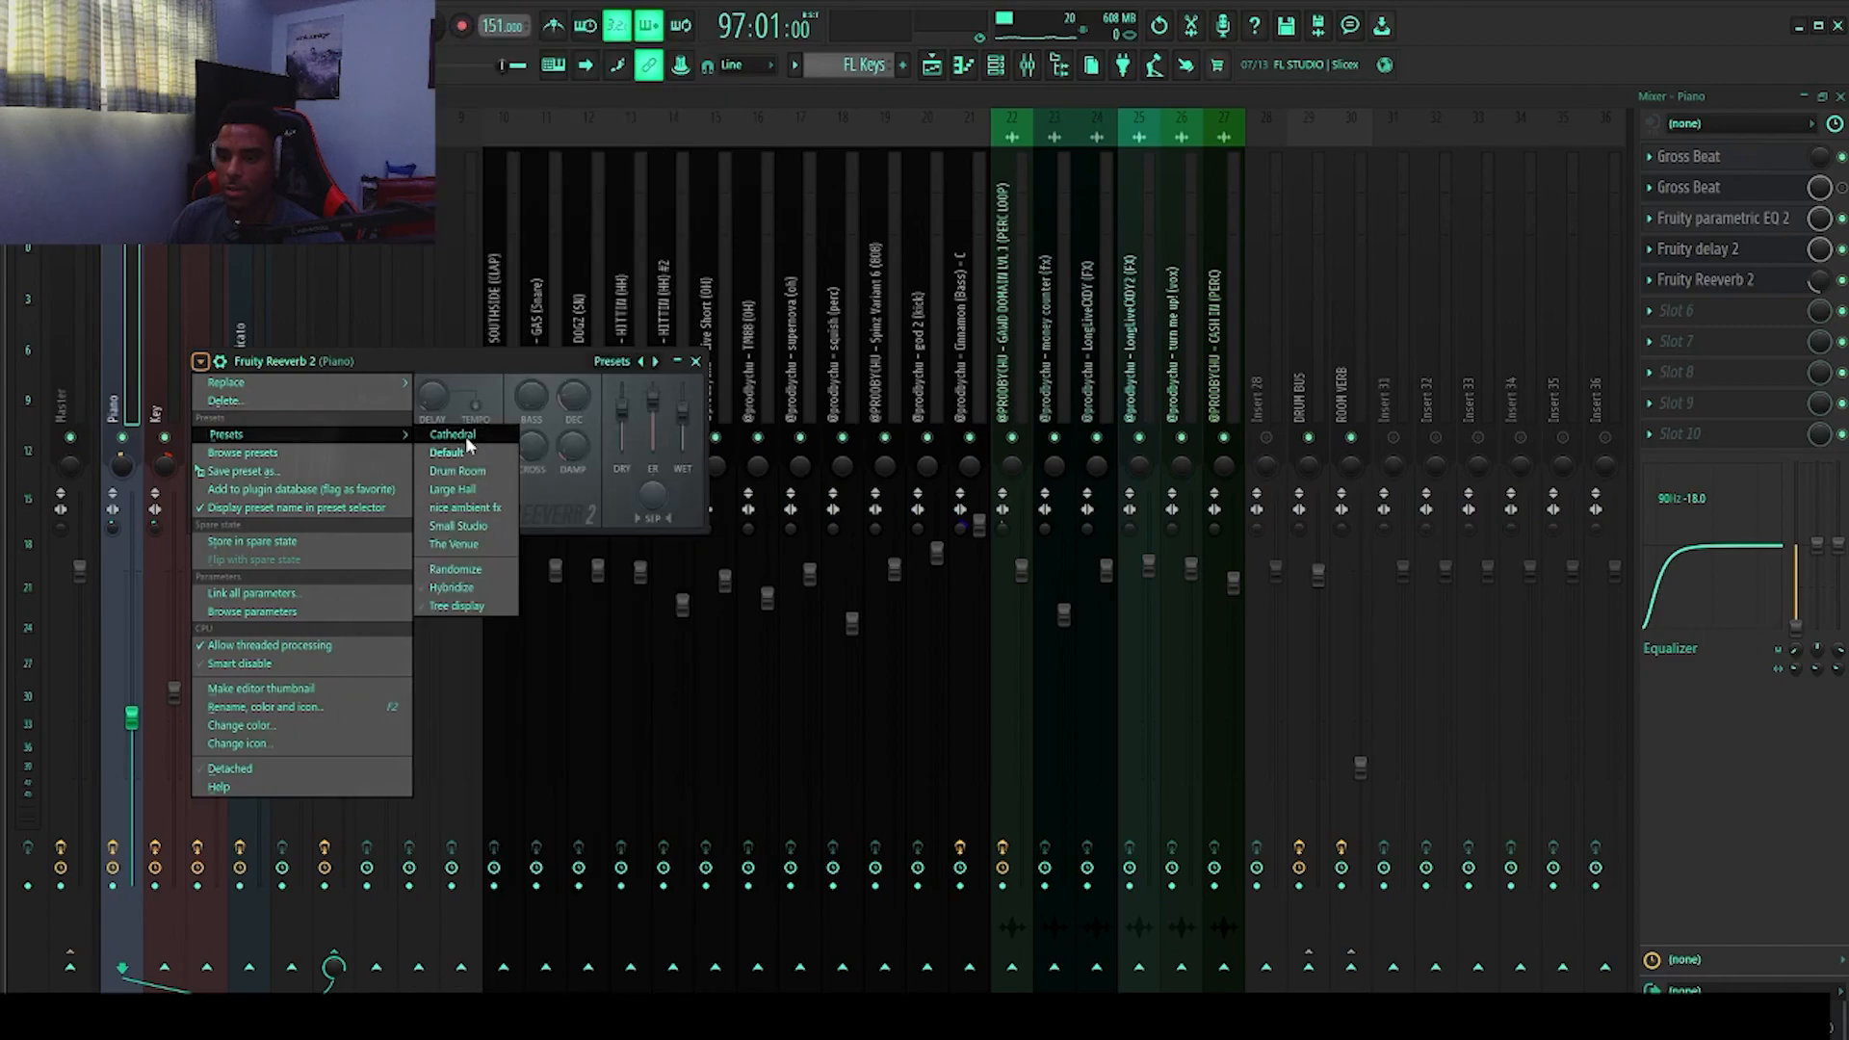
left_click(549, 371)
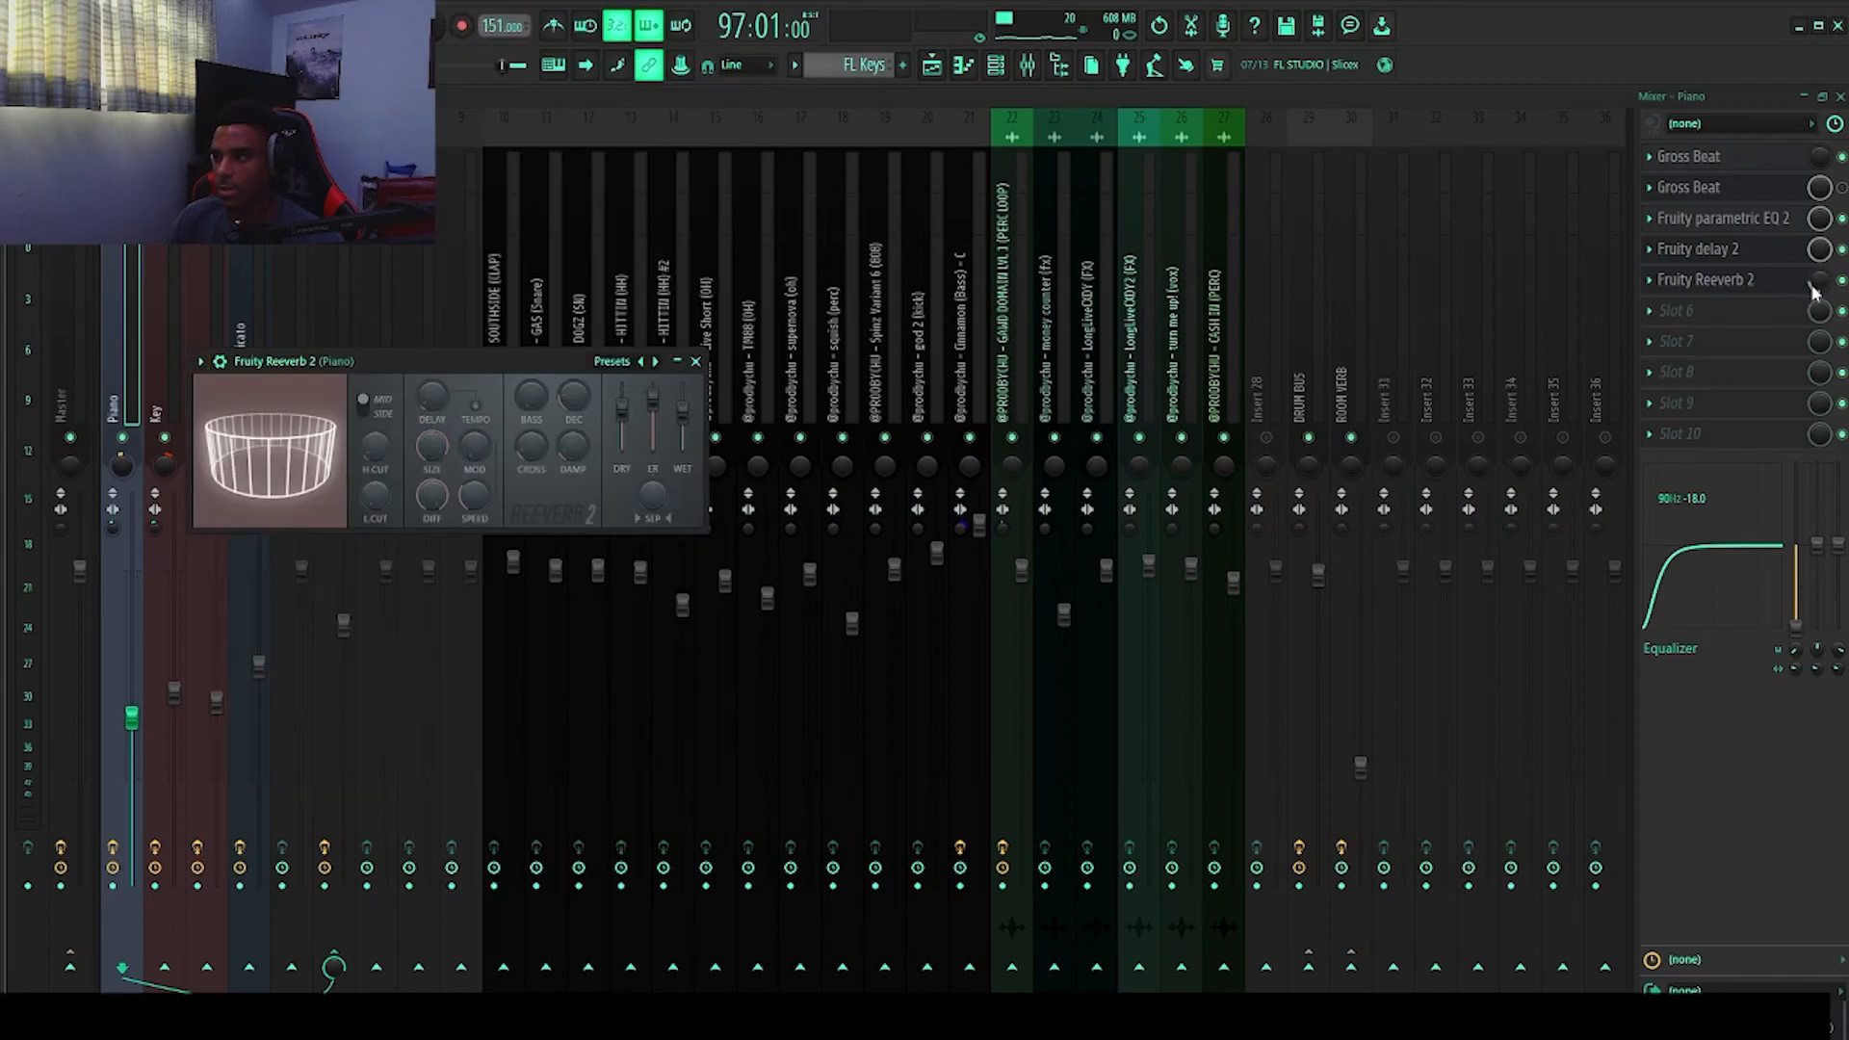
key("space")
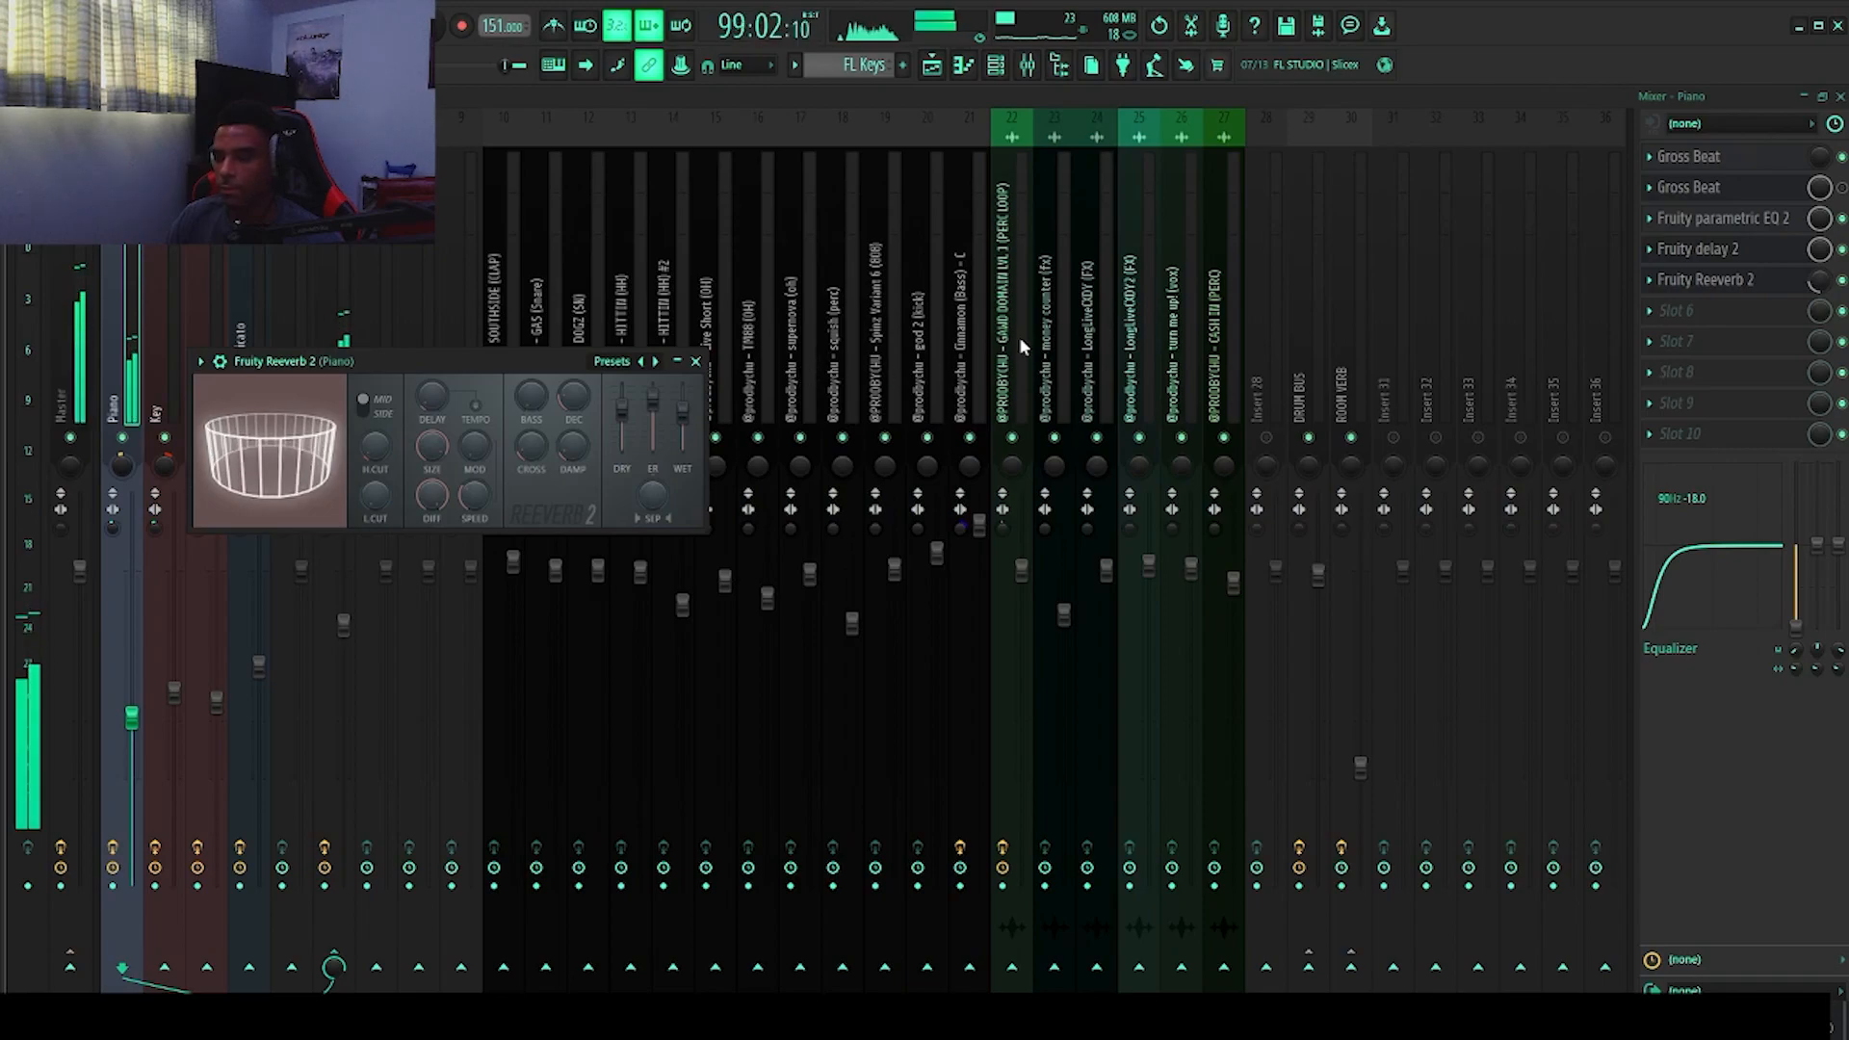
key("space")
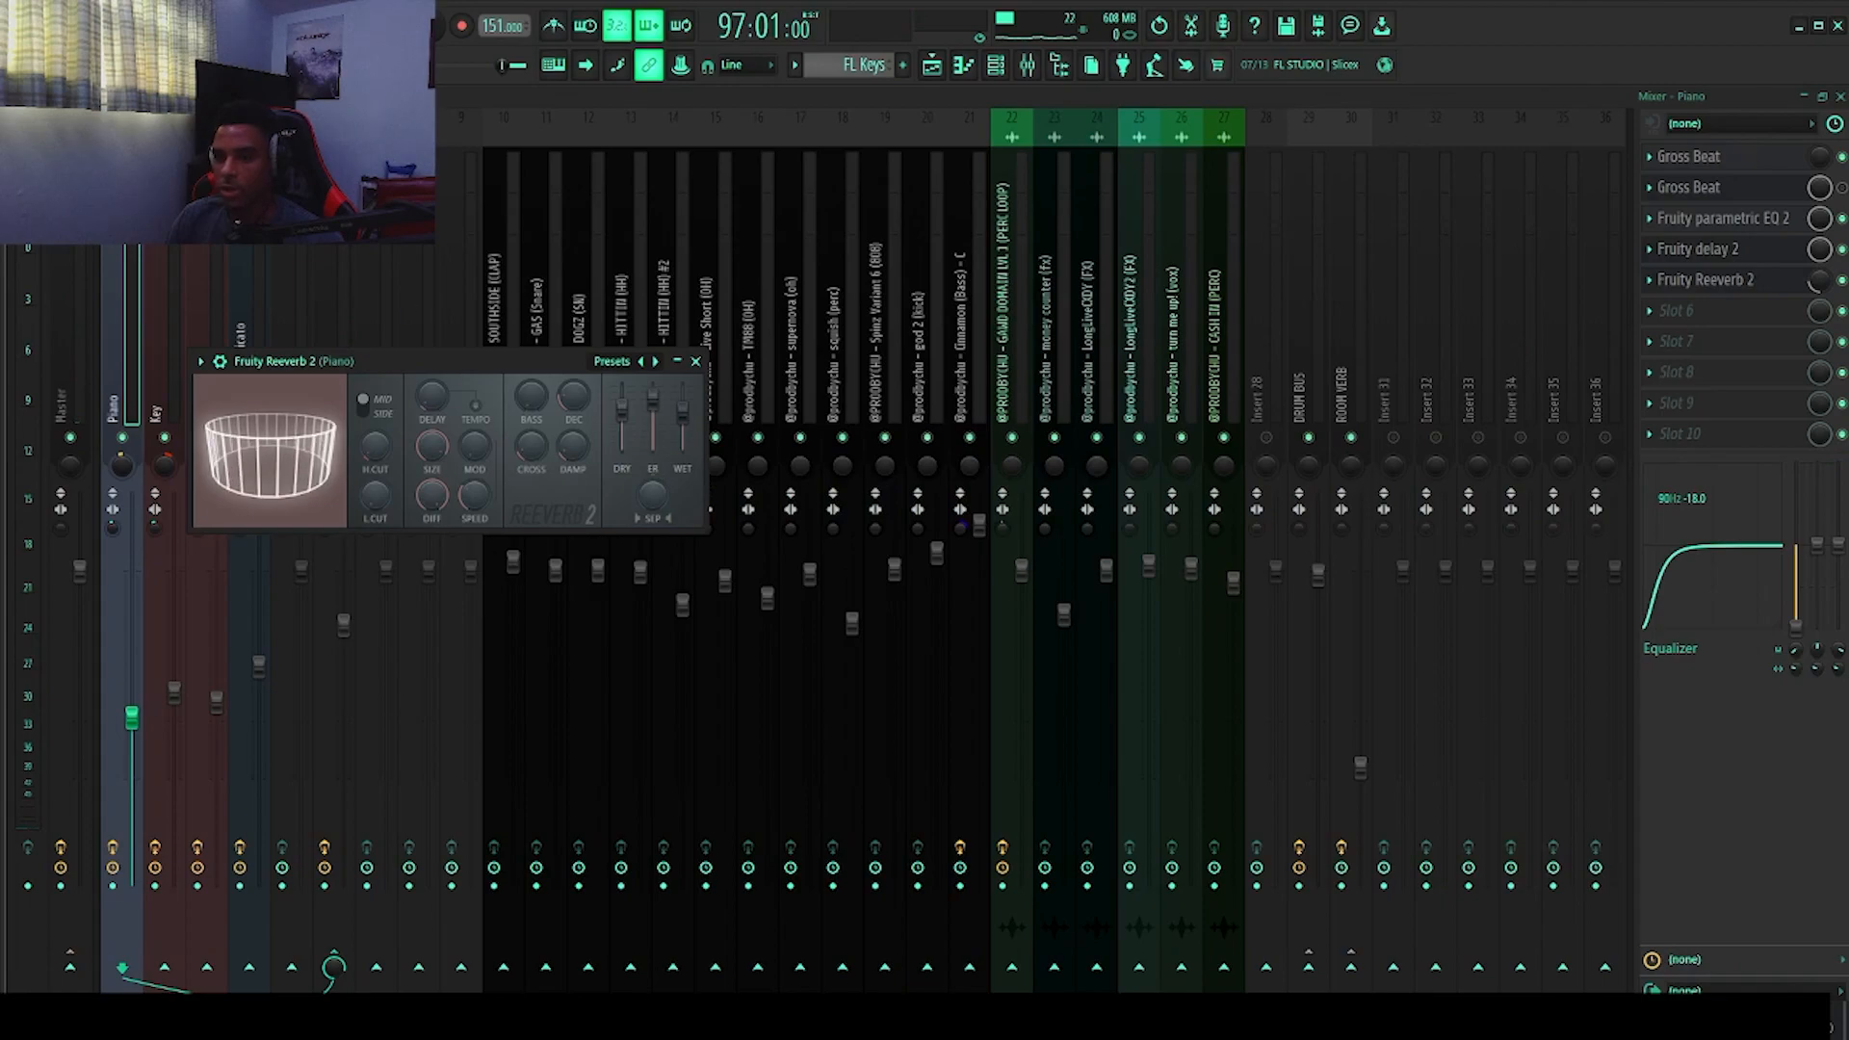
left_click(695, 362)
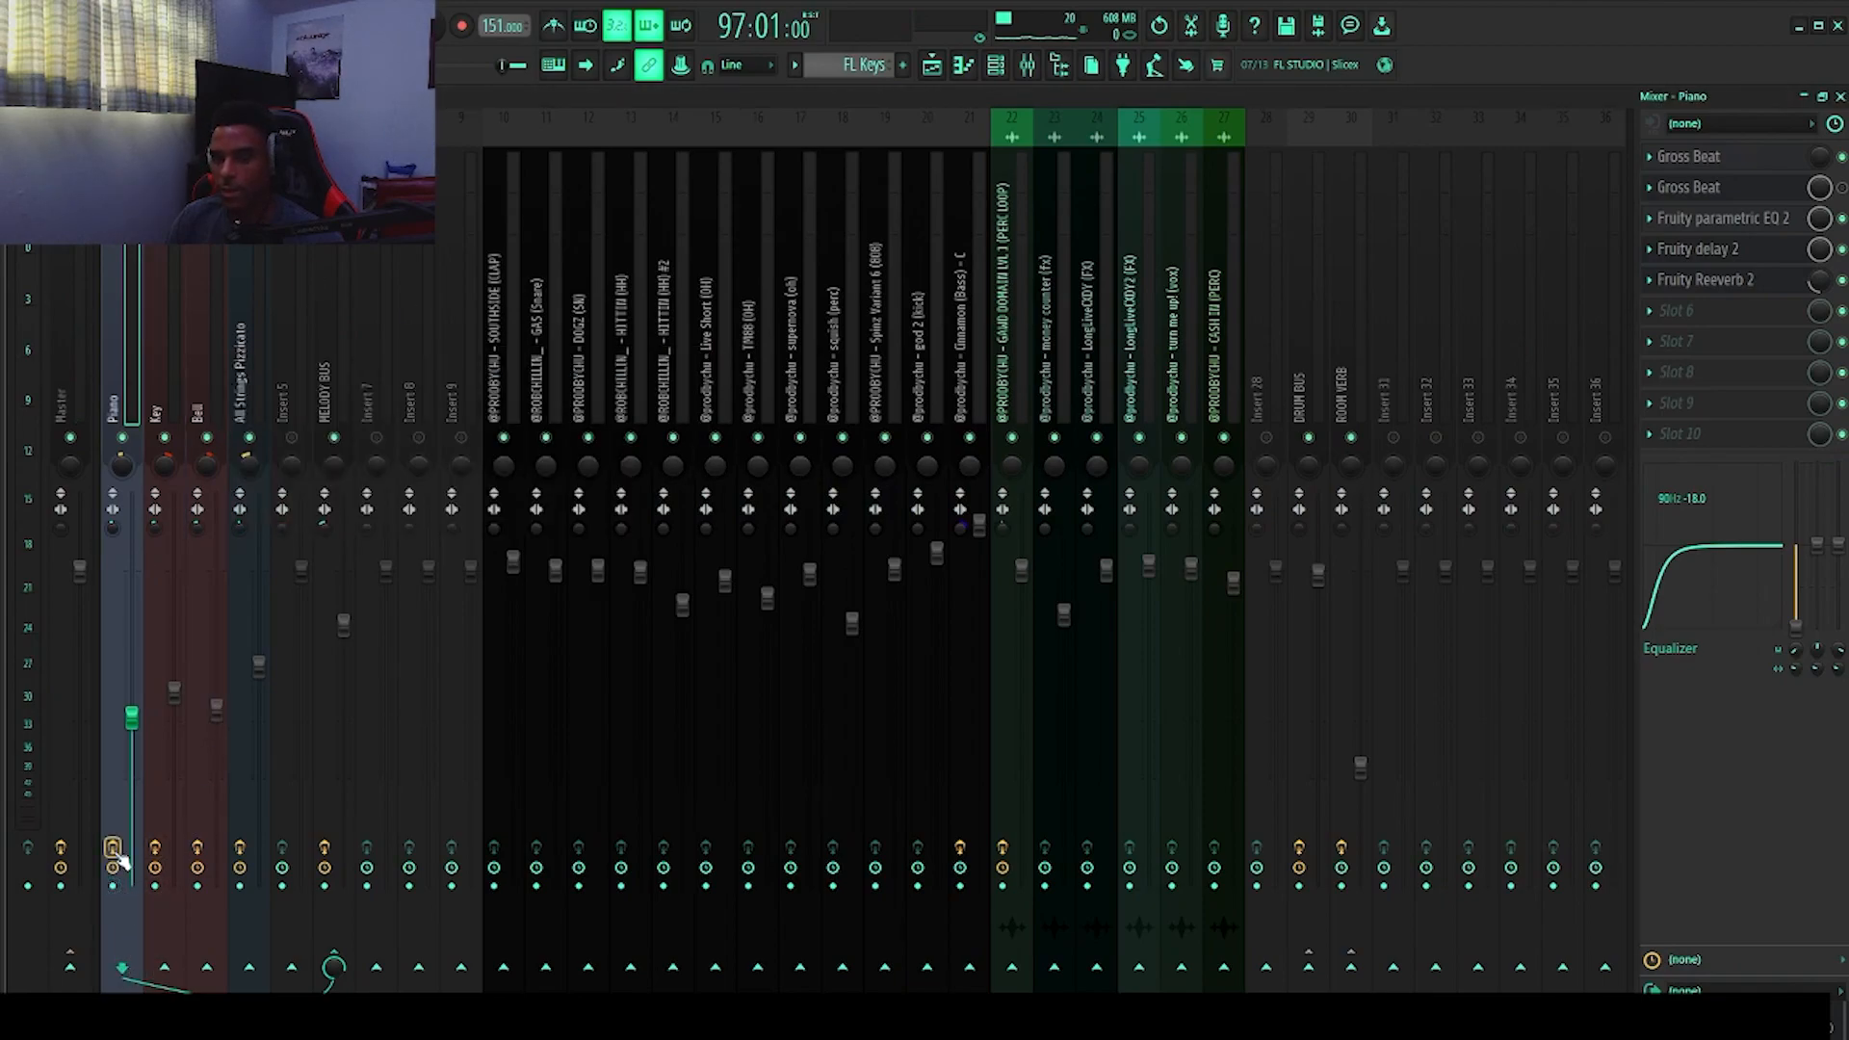
Step: Play the melody from bar 97 to compare the Piano track with its effects bypassed and enabled
key("space")
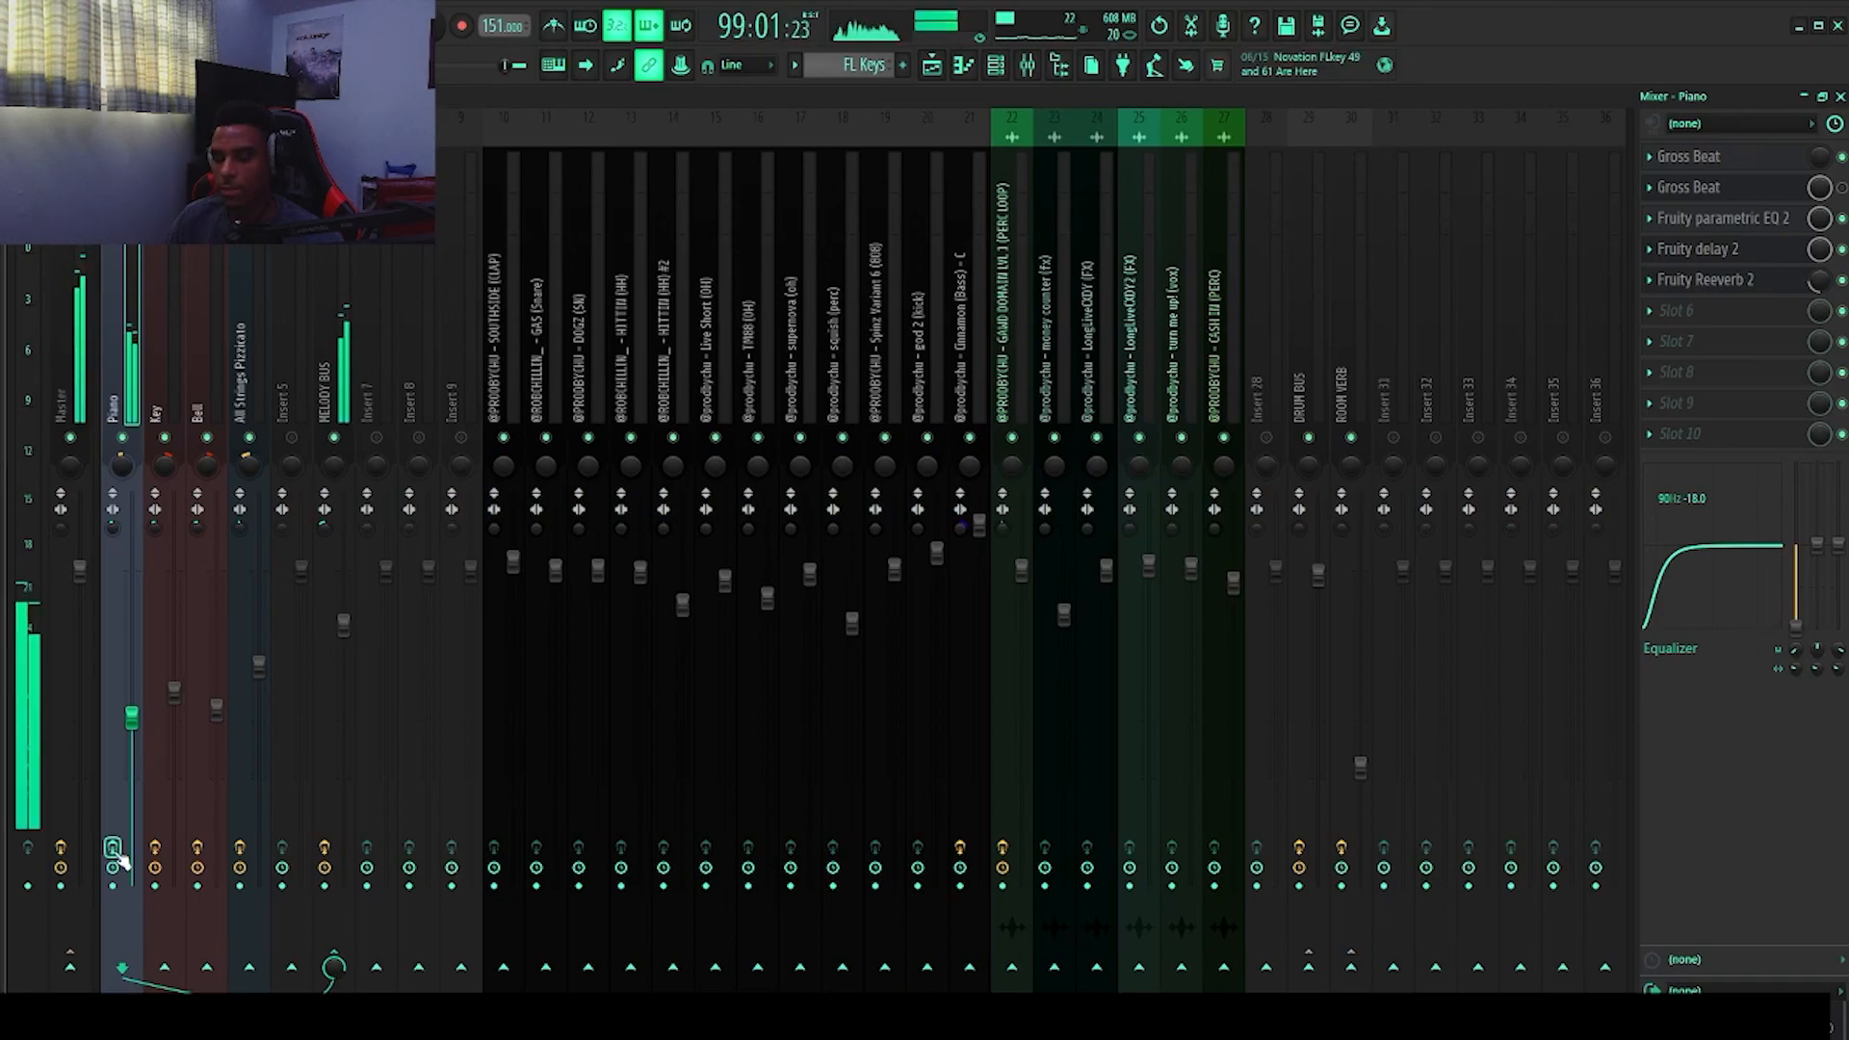
key("space")
key("space")
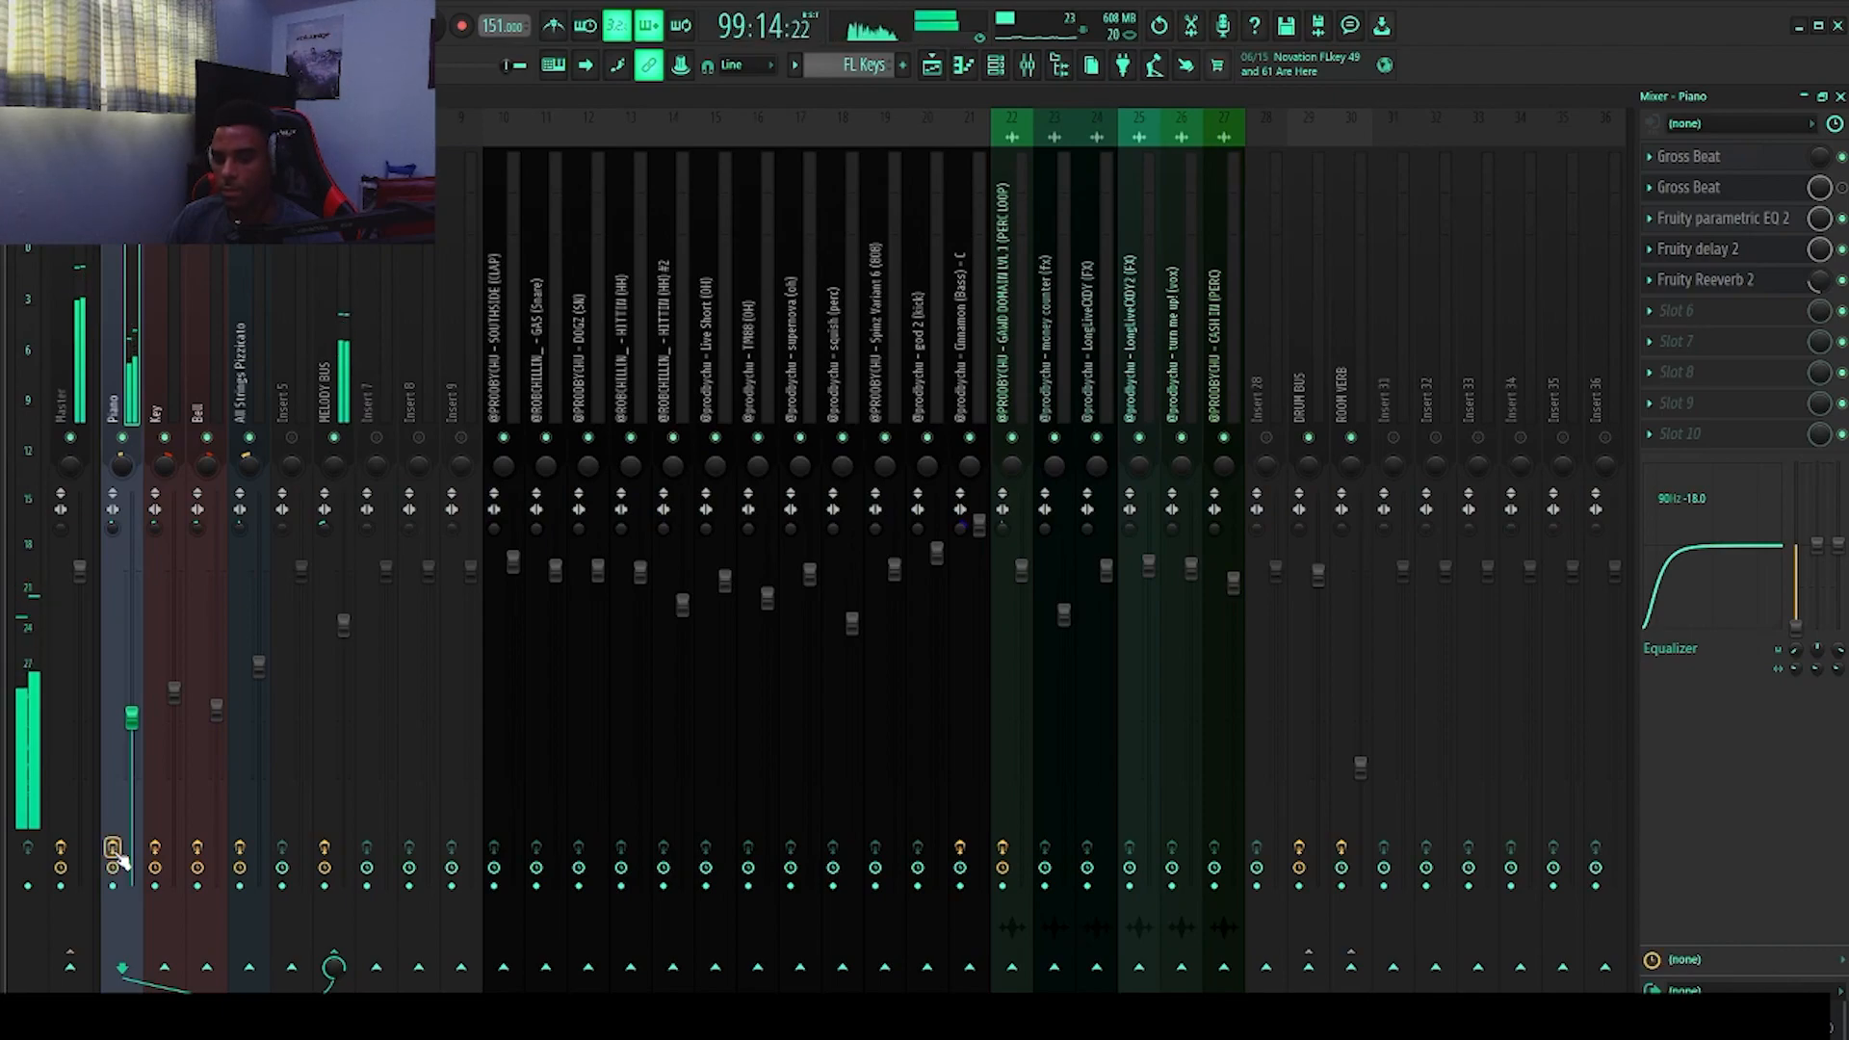
key("space")
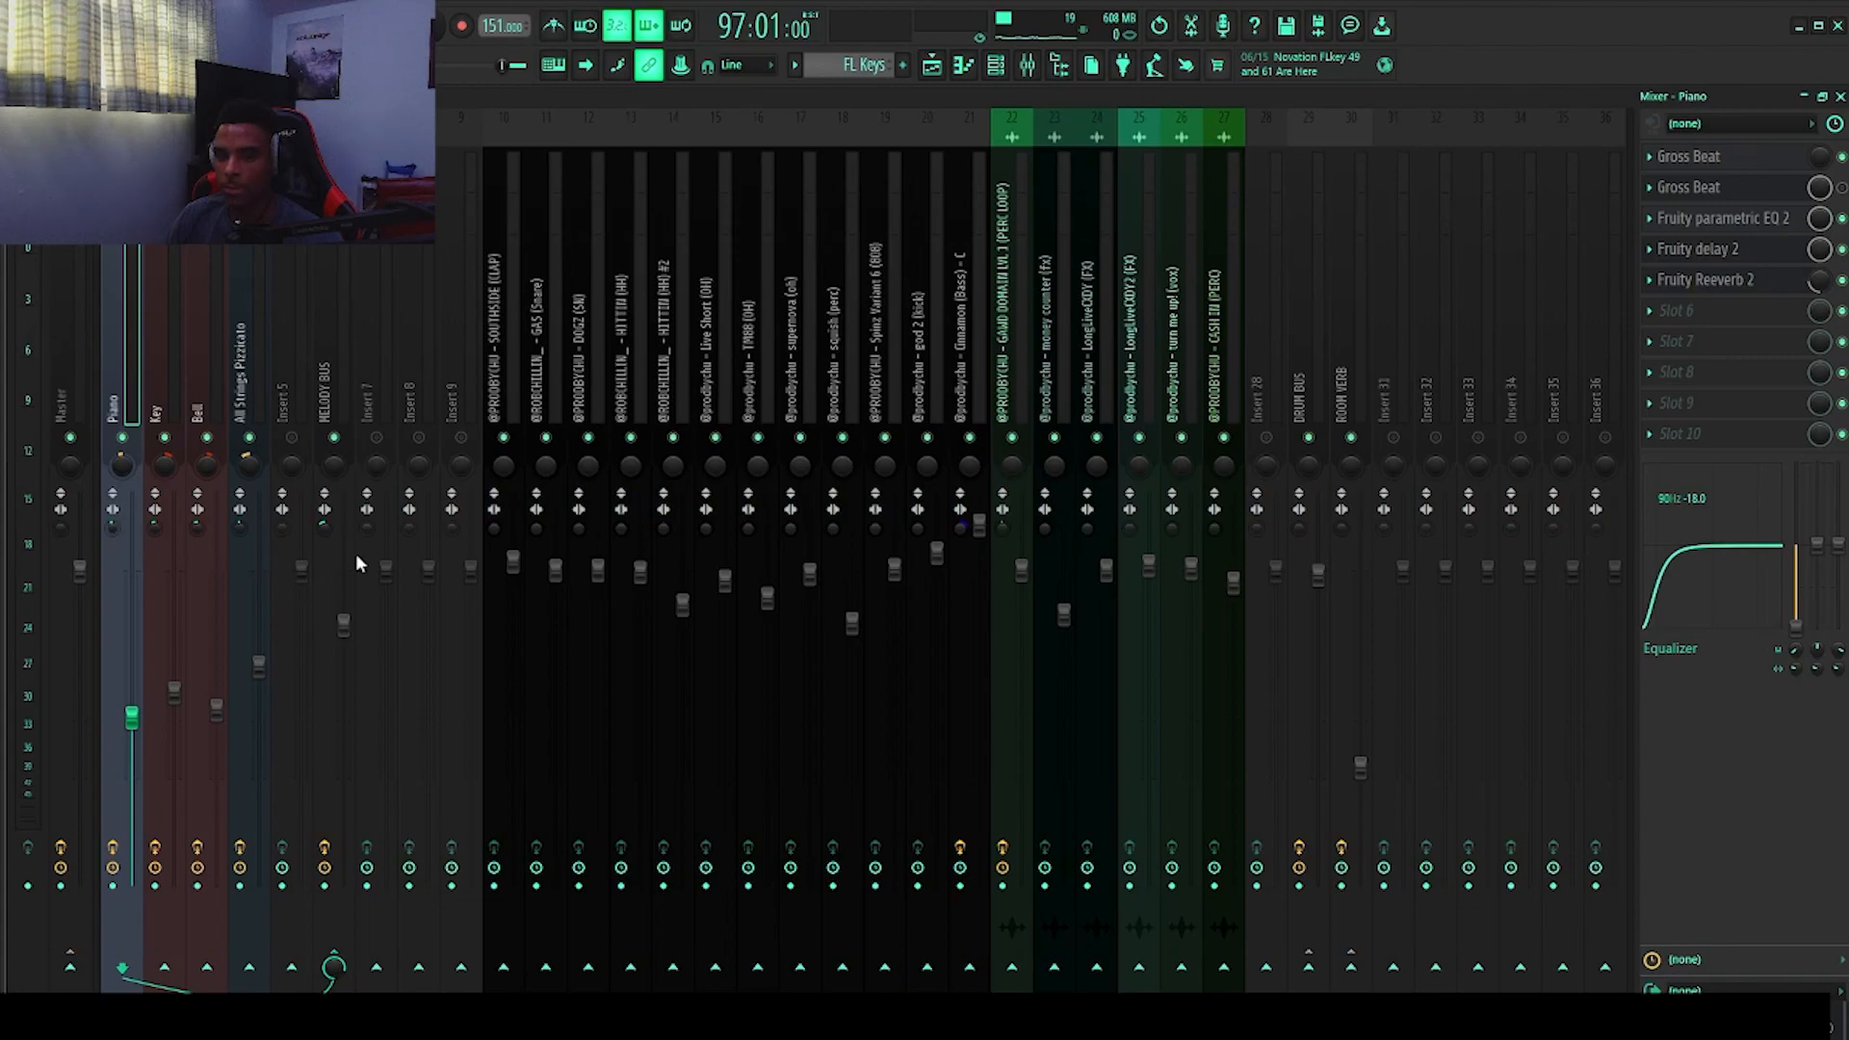
Step: Inspect the Piano track's Gross Beat and examine its Mix level automation clips in the playlist
left_click(1758, 169)
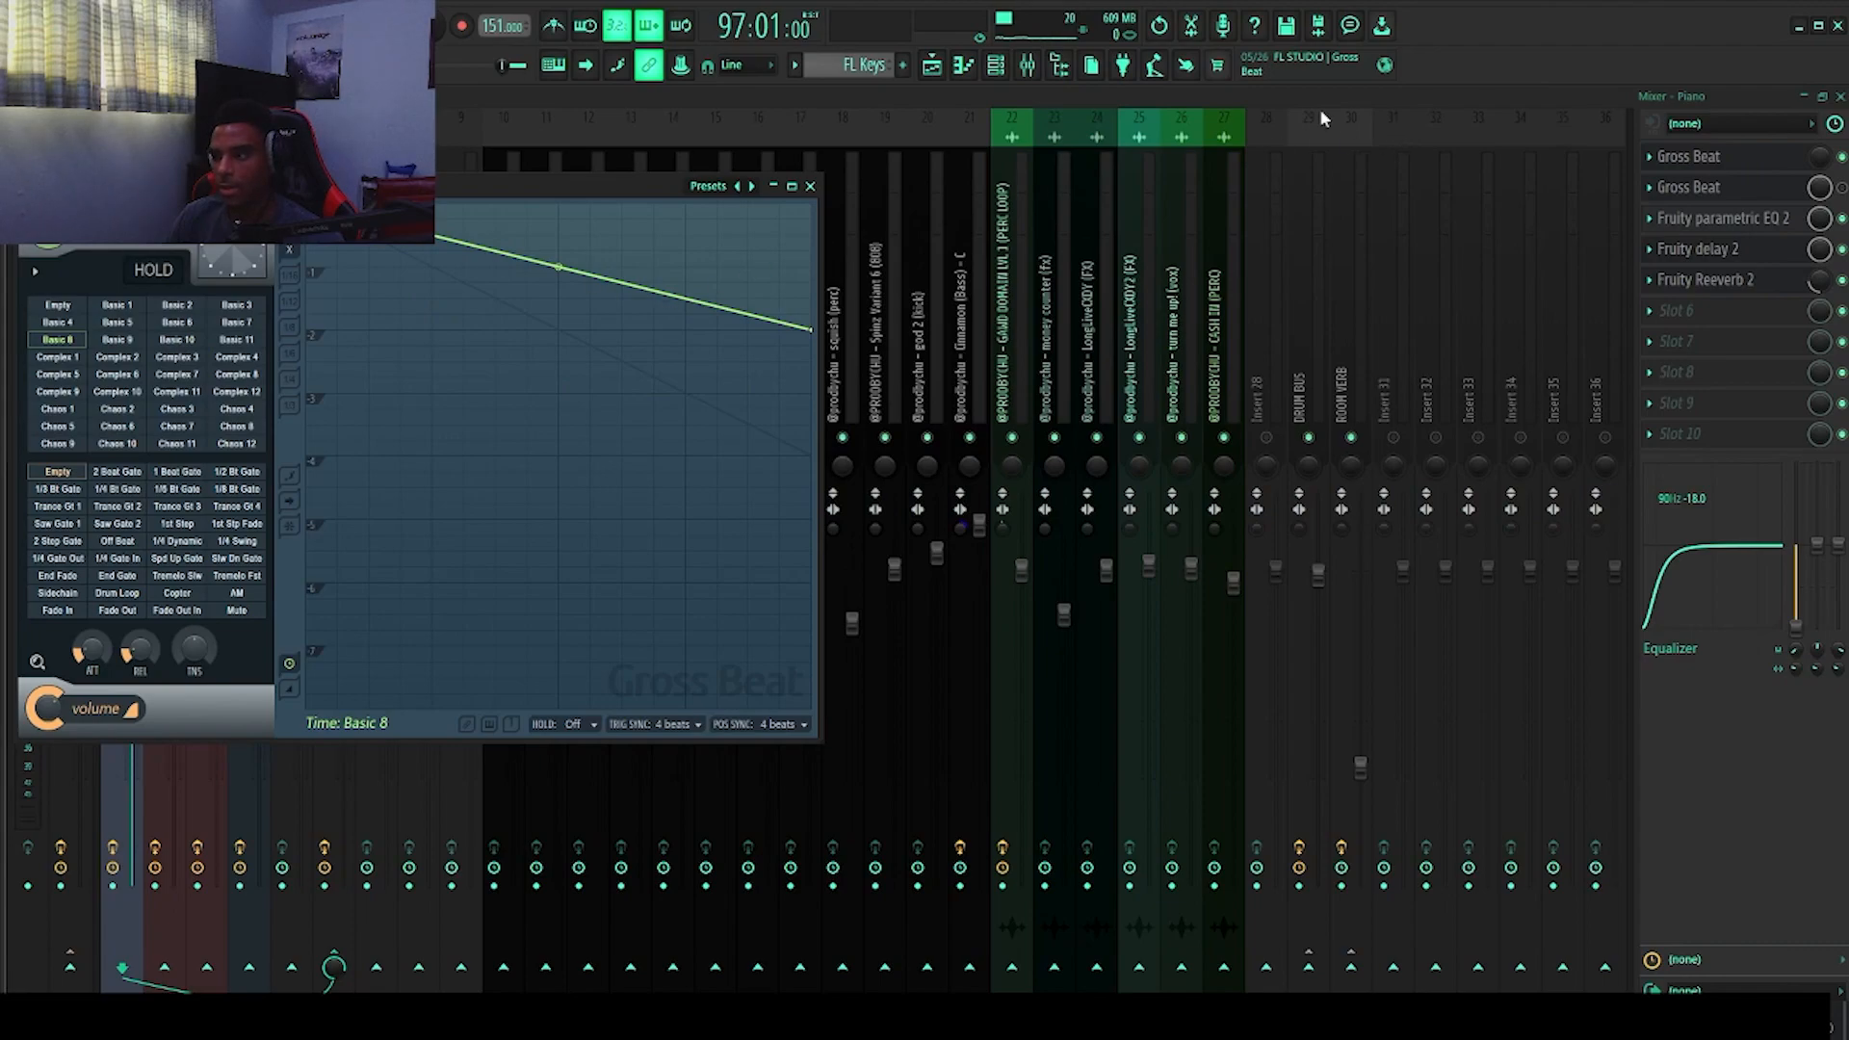
left_click(941, 78)
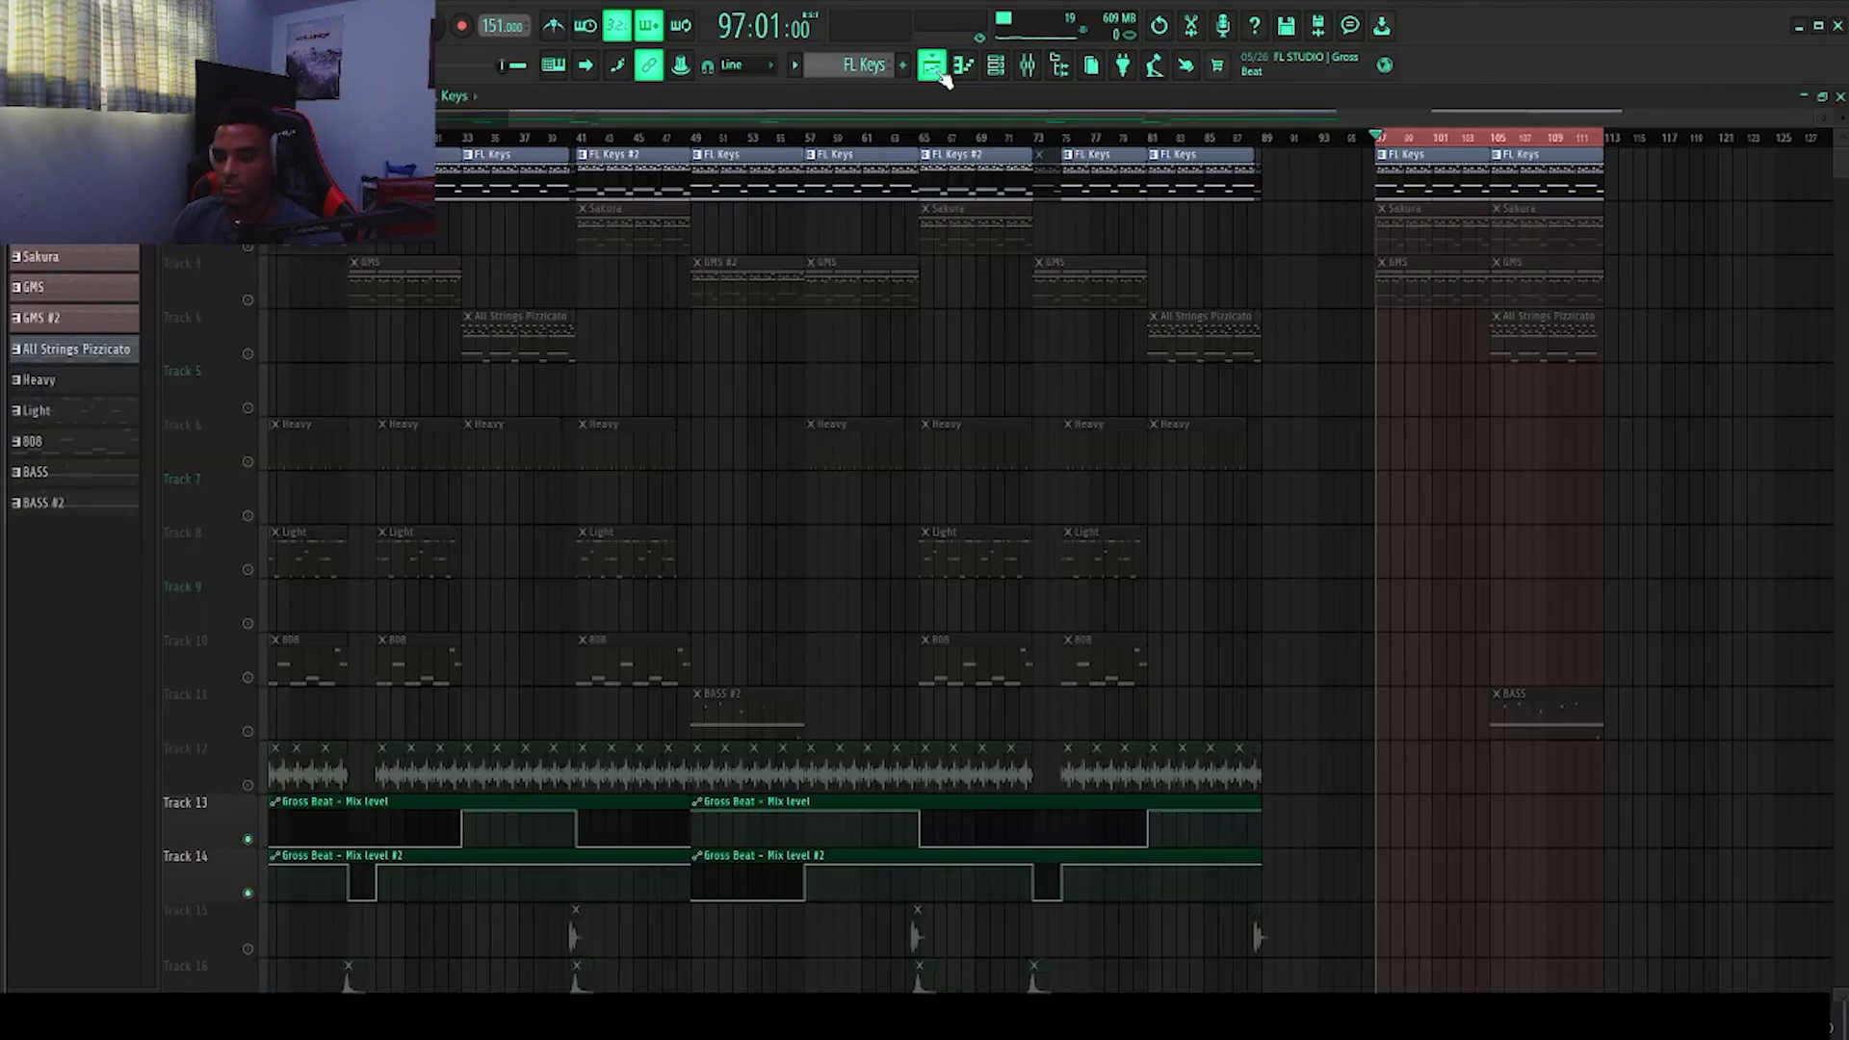
scroll(944, 554, "down", 4)
mouse_move(1316, 617)
left_mouse_down()
mouse_move(343, 548)
mouse_move(1028, 603)
mouse_move(1304, 603)
left_mouse_up()
scroll(1276, 419, "up", 1)
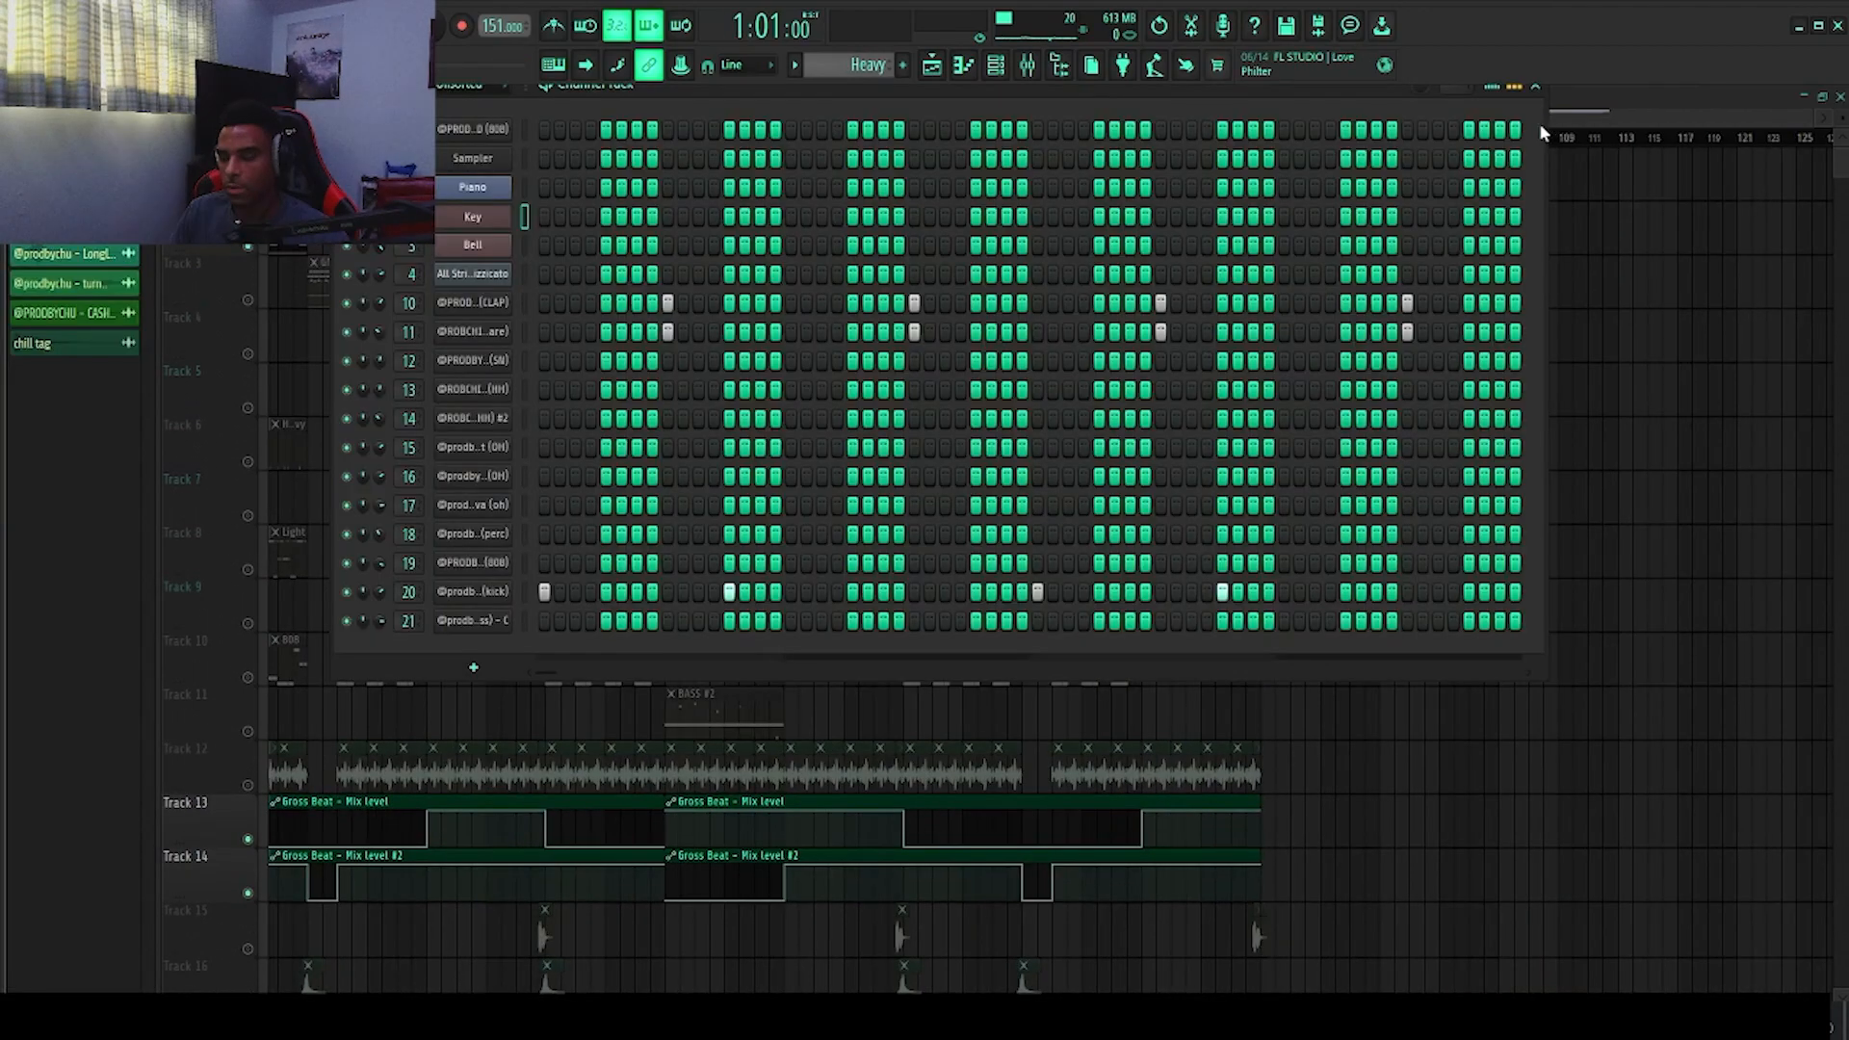
Step: Open the Key channel's Sakura and locate the E-Keys 7 preset in its Default program bank
left_click(472, 217)
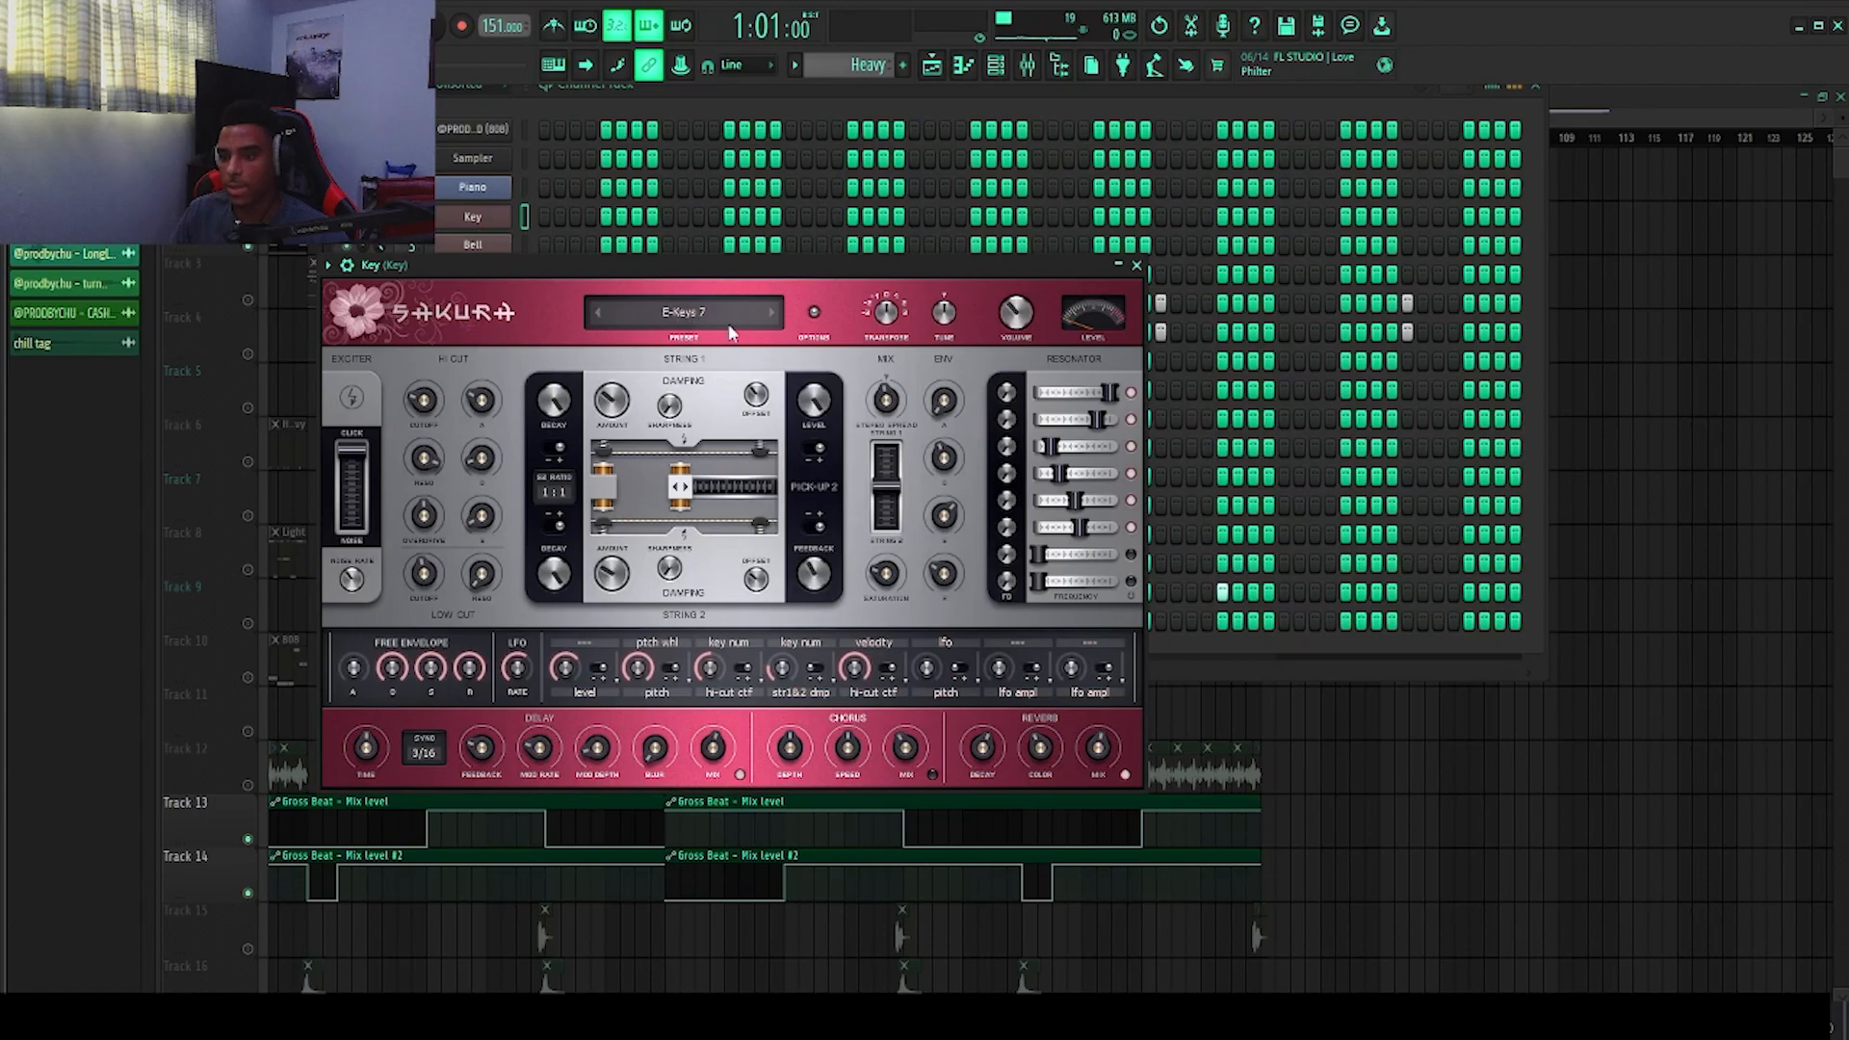
left_click(695, 318)
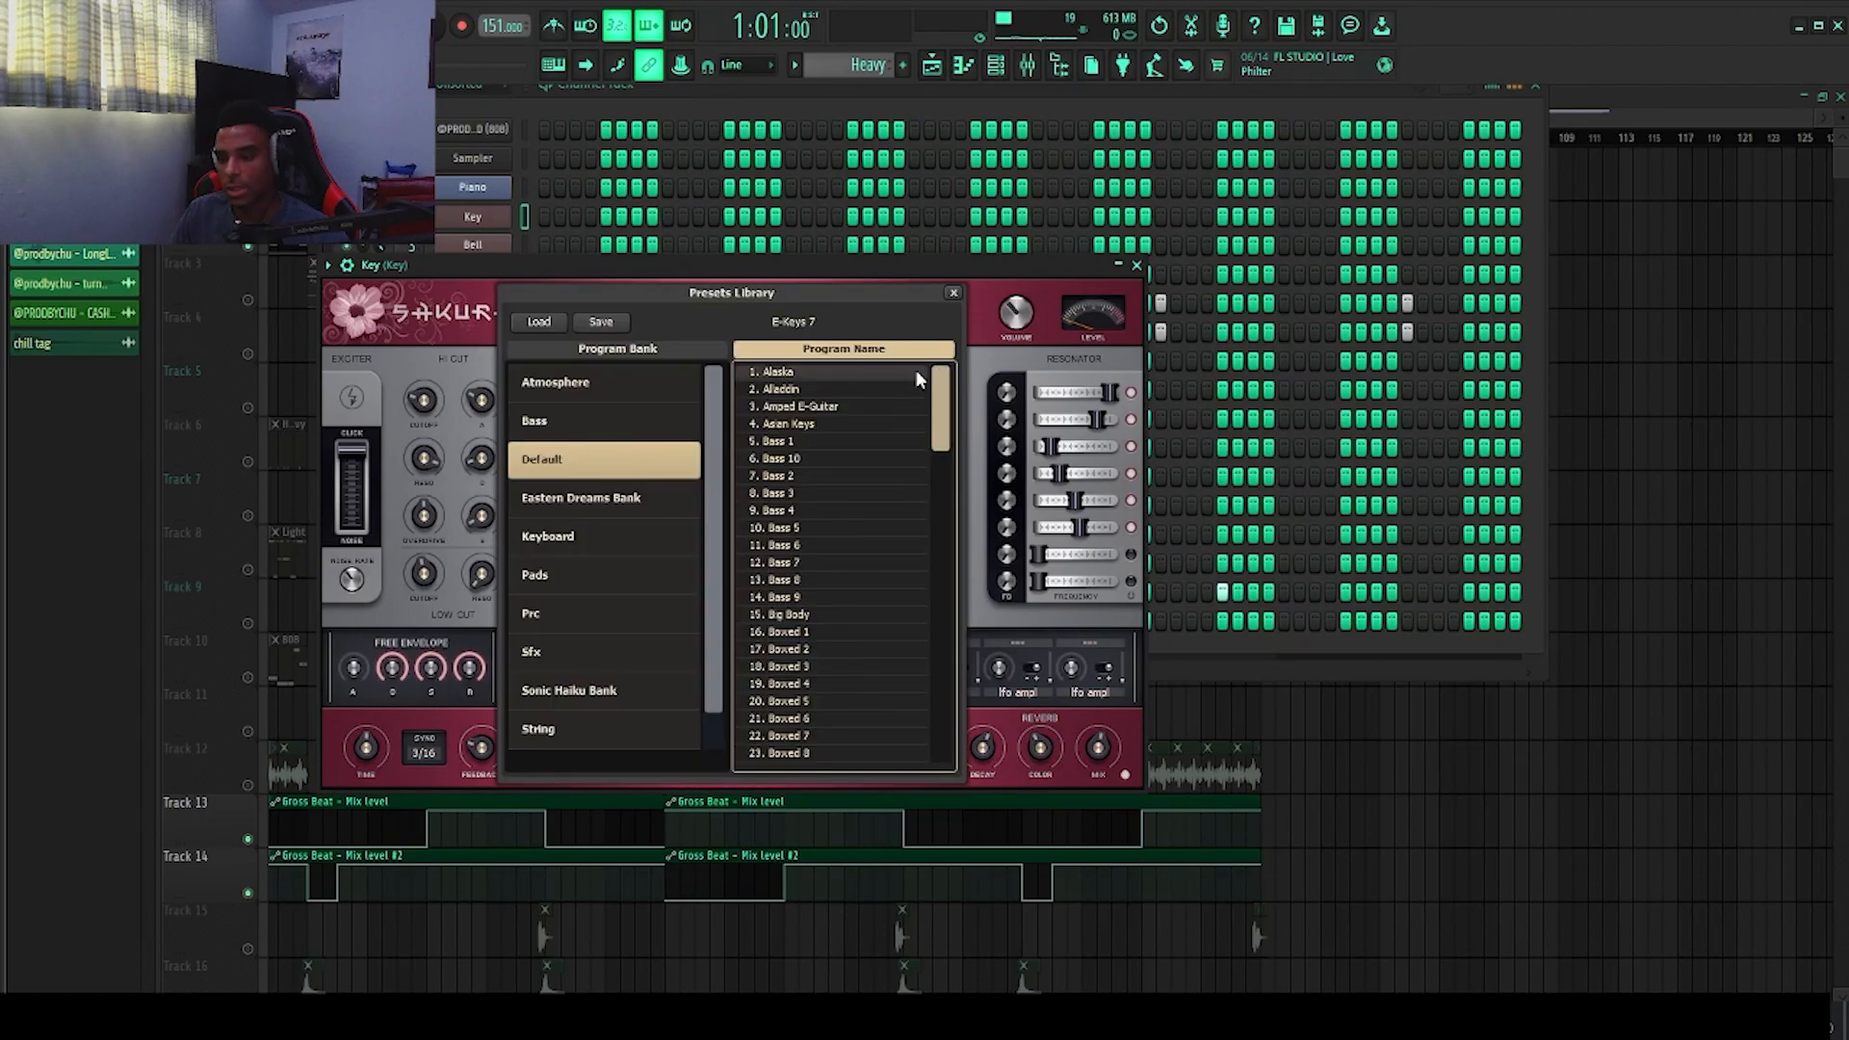
scroll(804, 460, "down", 10)
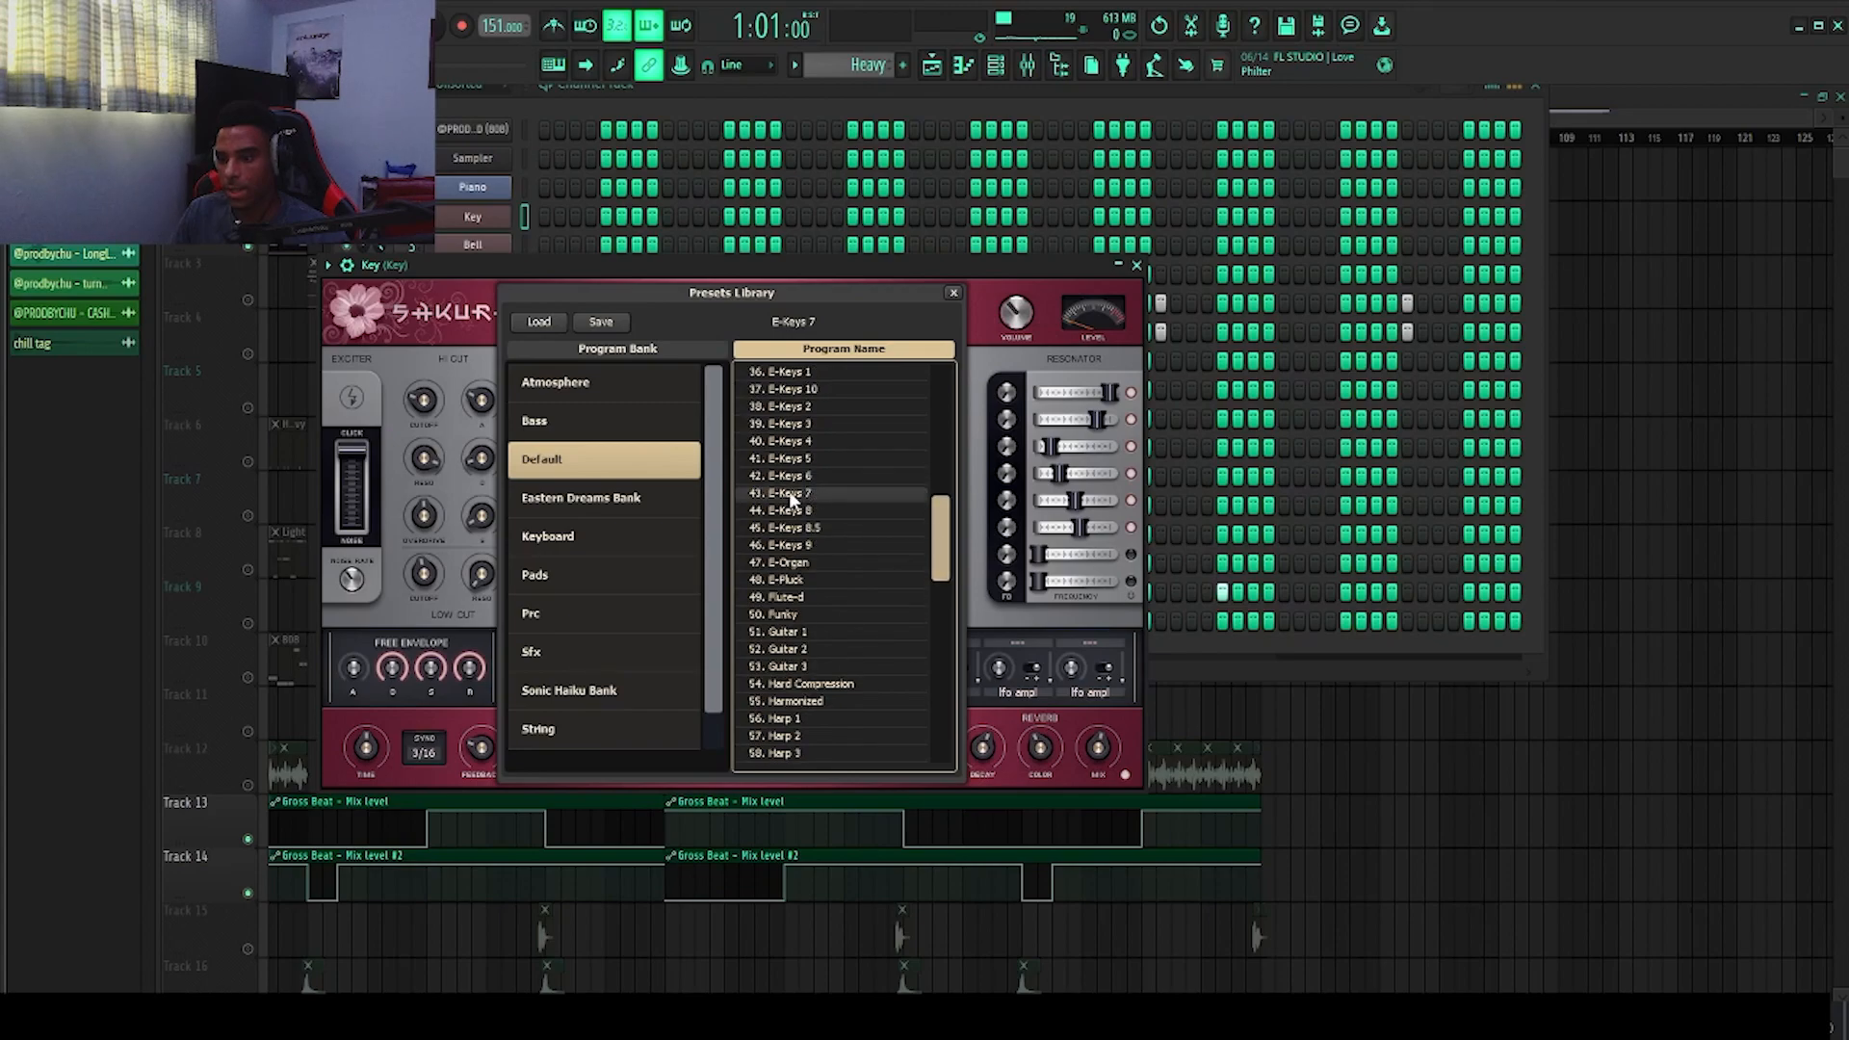
left_click(954, 294)
Step: Examine the Sakura pattern's notes in the piano roll and play it from bar 17
scroll(1370, 477, "down", 1)
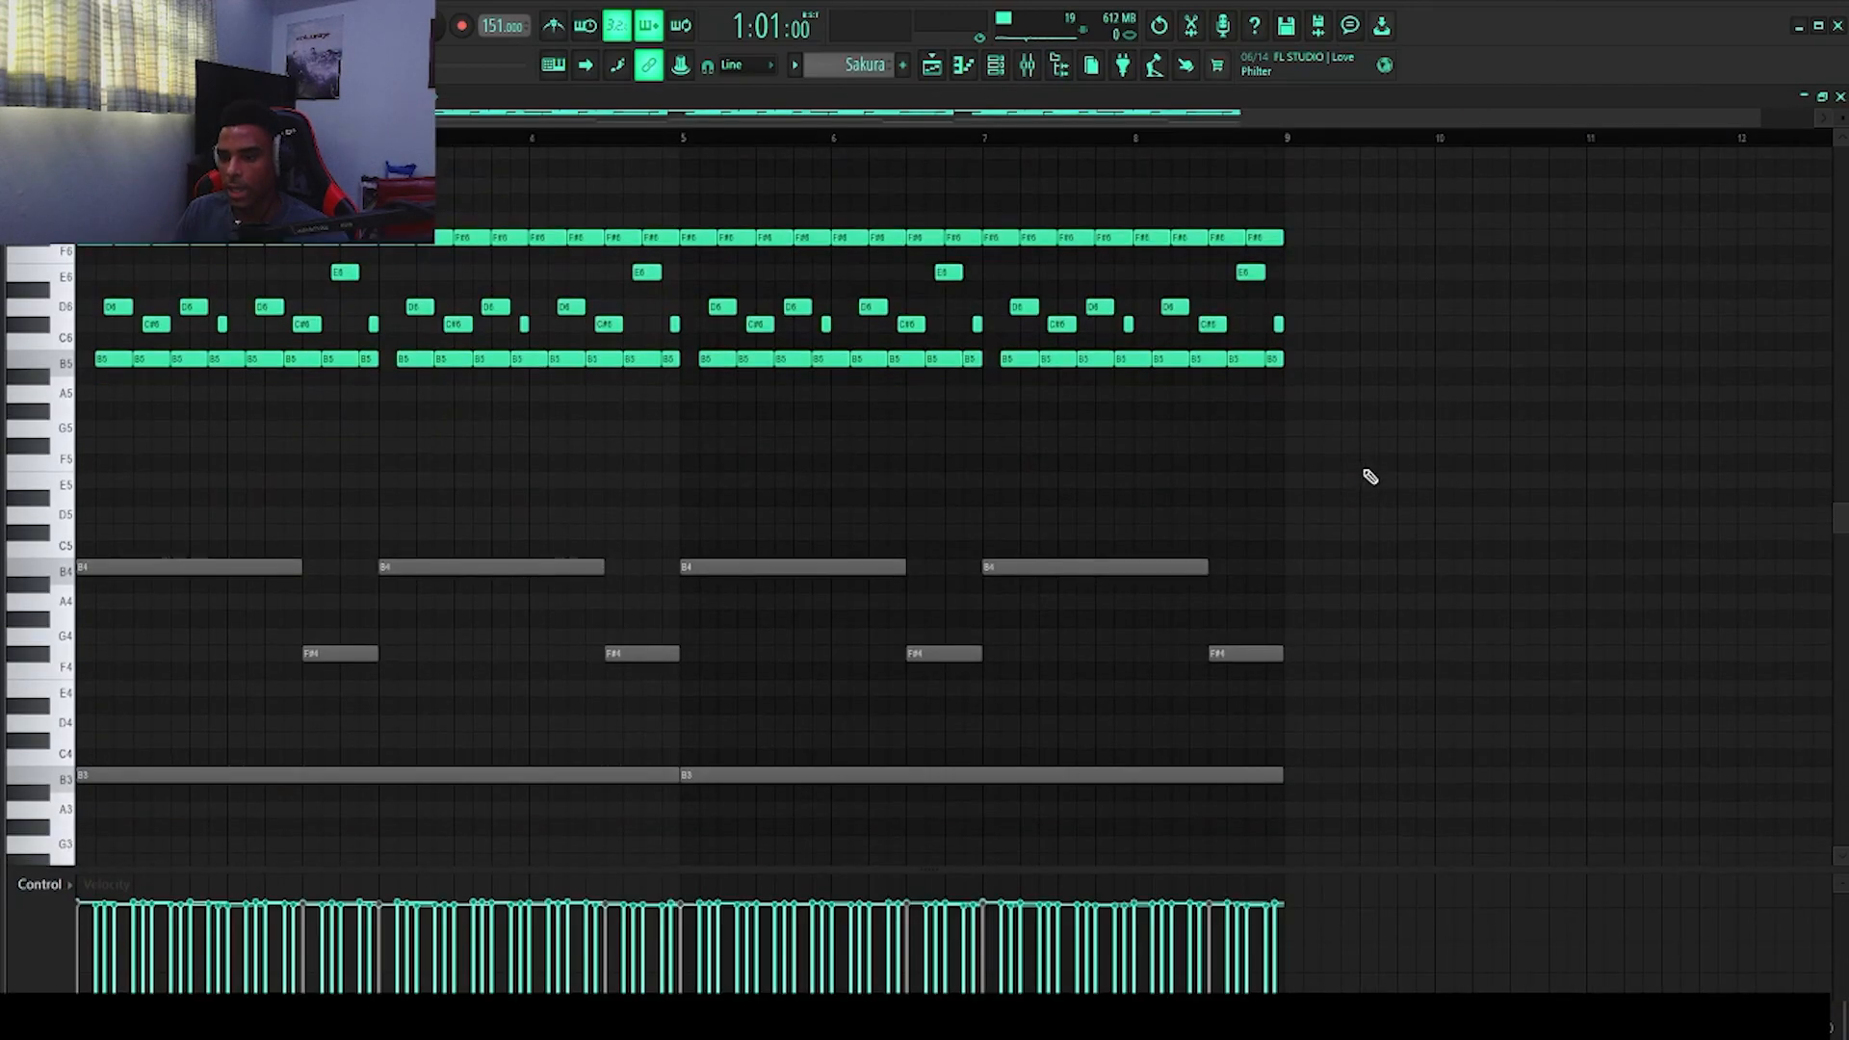
left_click_drag(1384, 832, 1535, 632)
scroll(1060, 442, "up", 1)
scroll(776, 331, "up", 2, "ctrl")
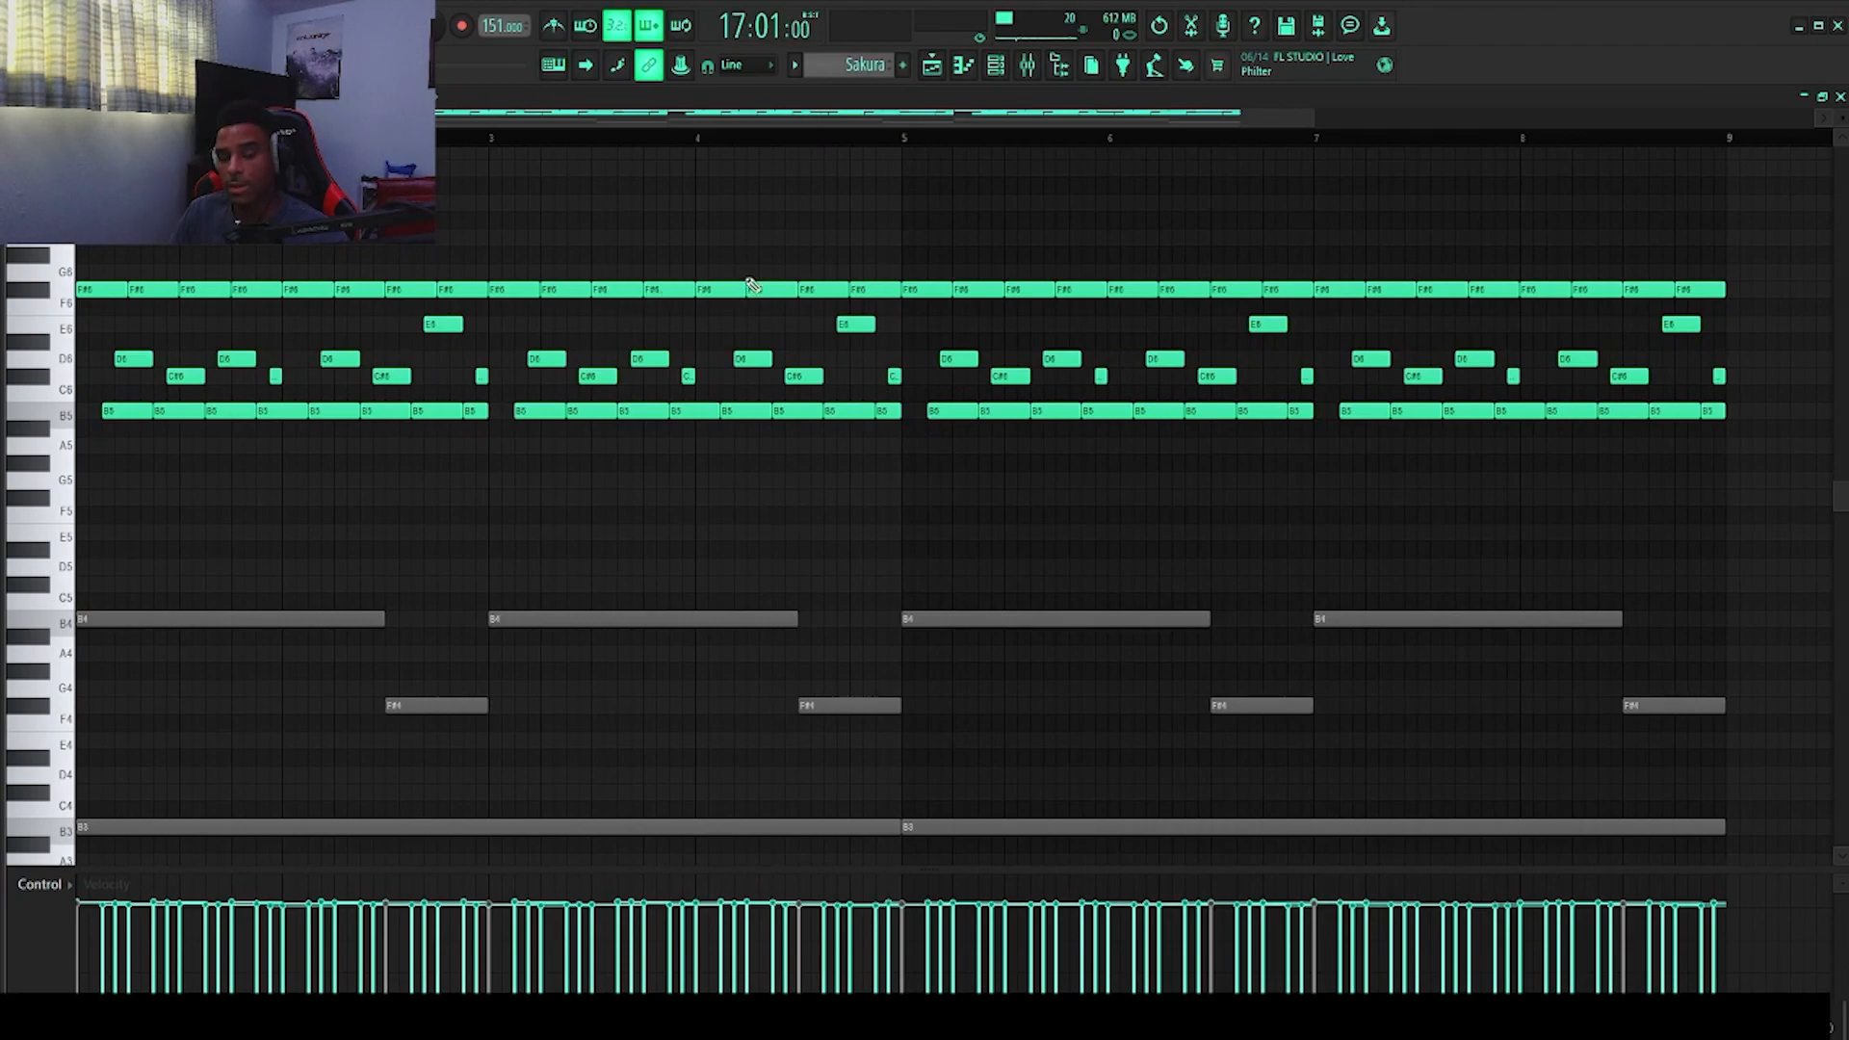
key("space")
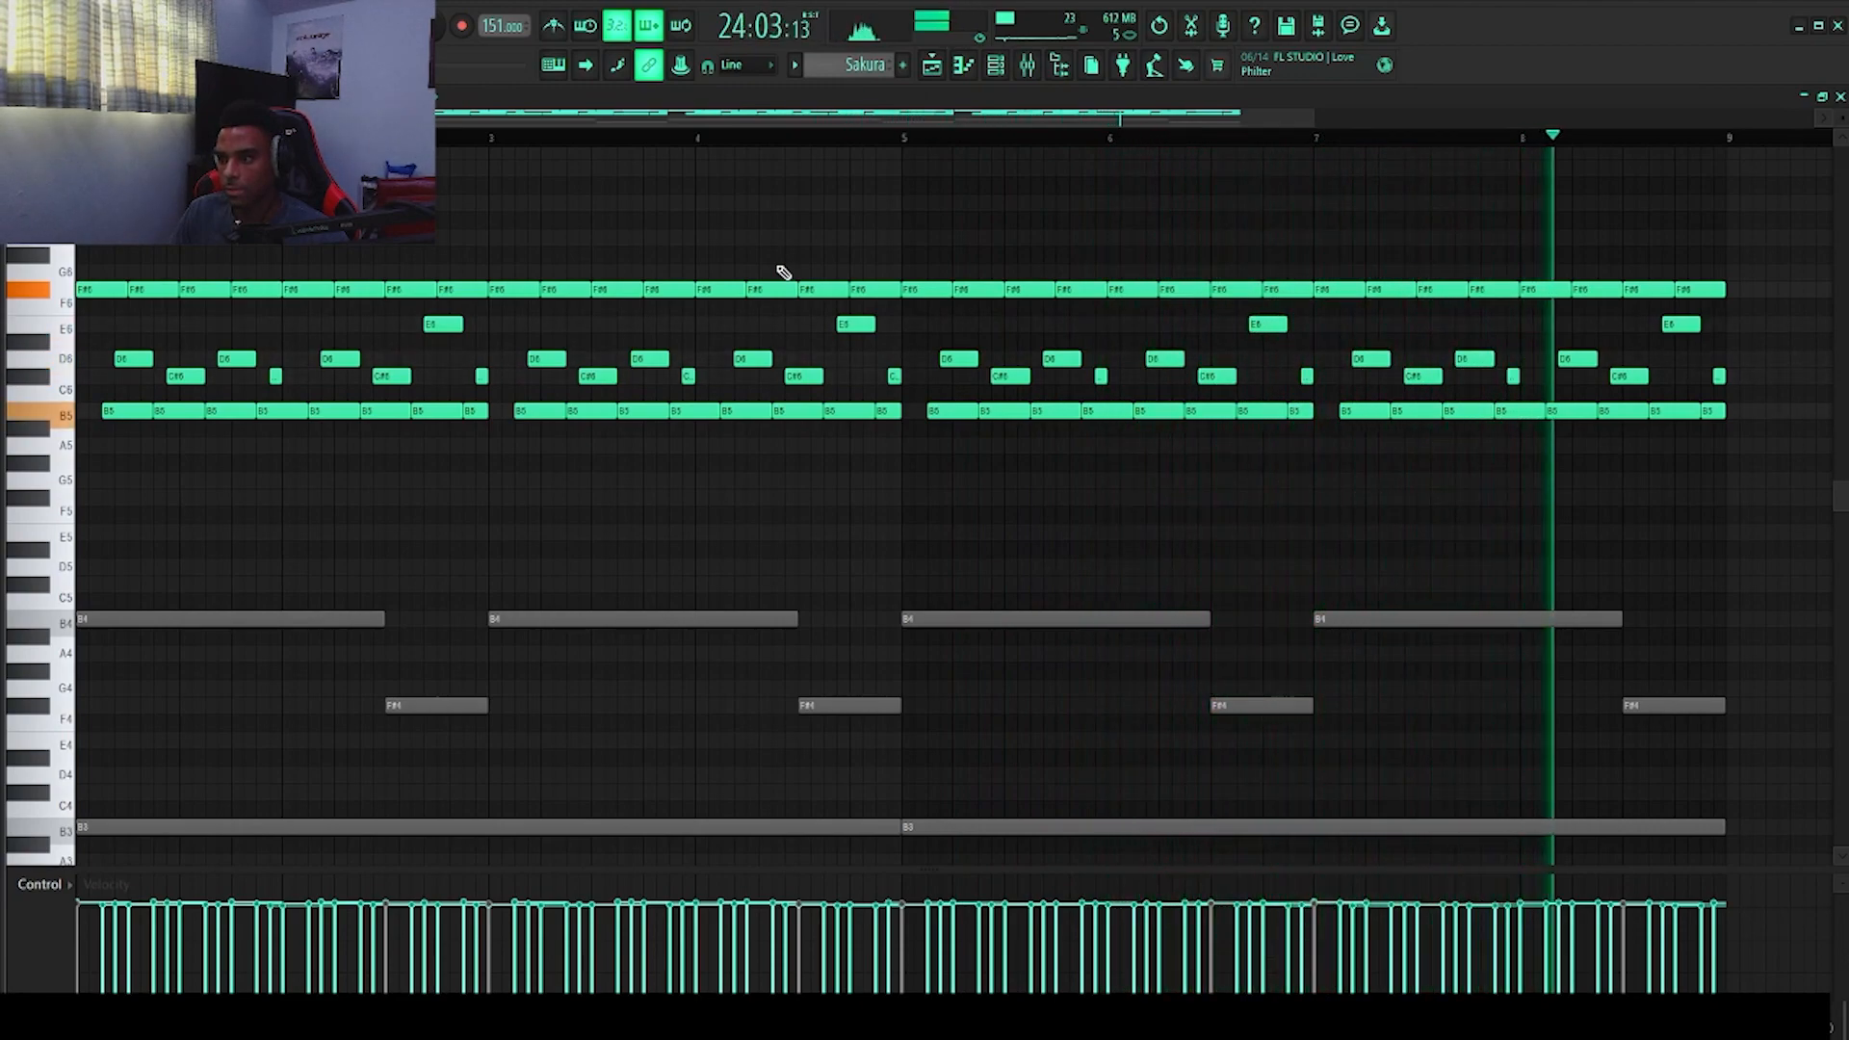
key("space")
Step: Show the Key mixer track, return playback to bar 97 and inspect the track's Gross Beat
key("F9")
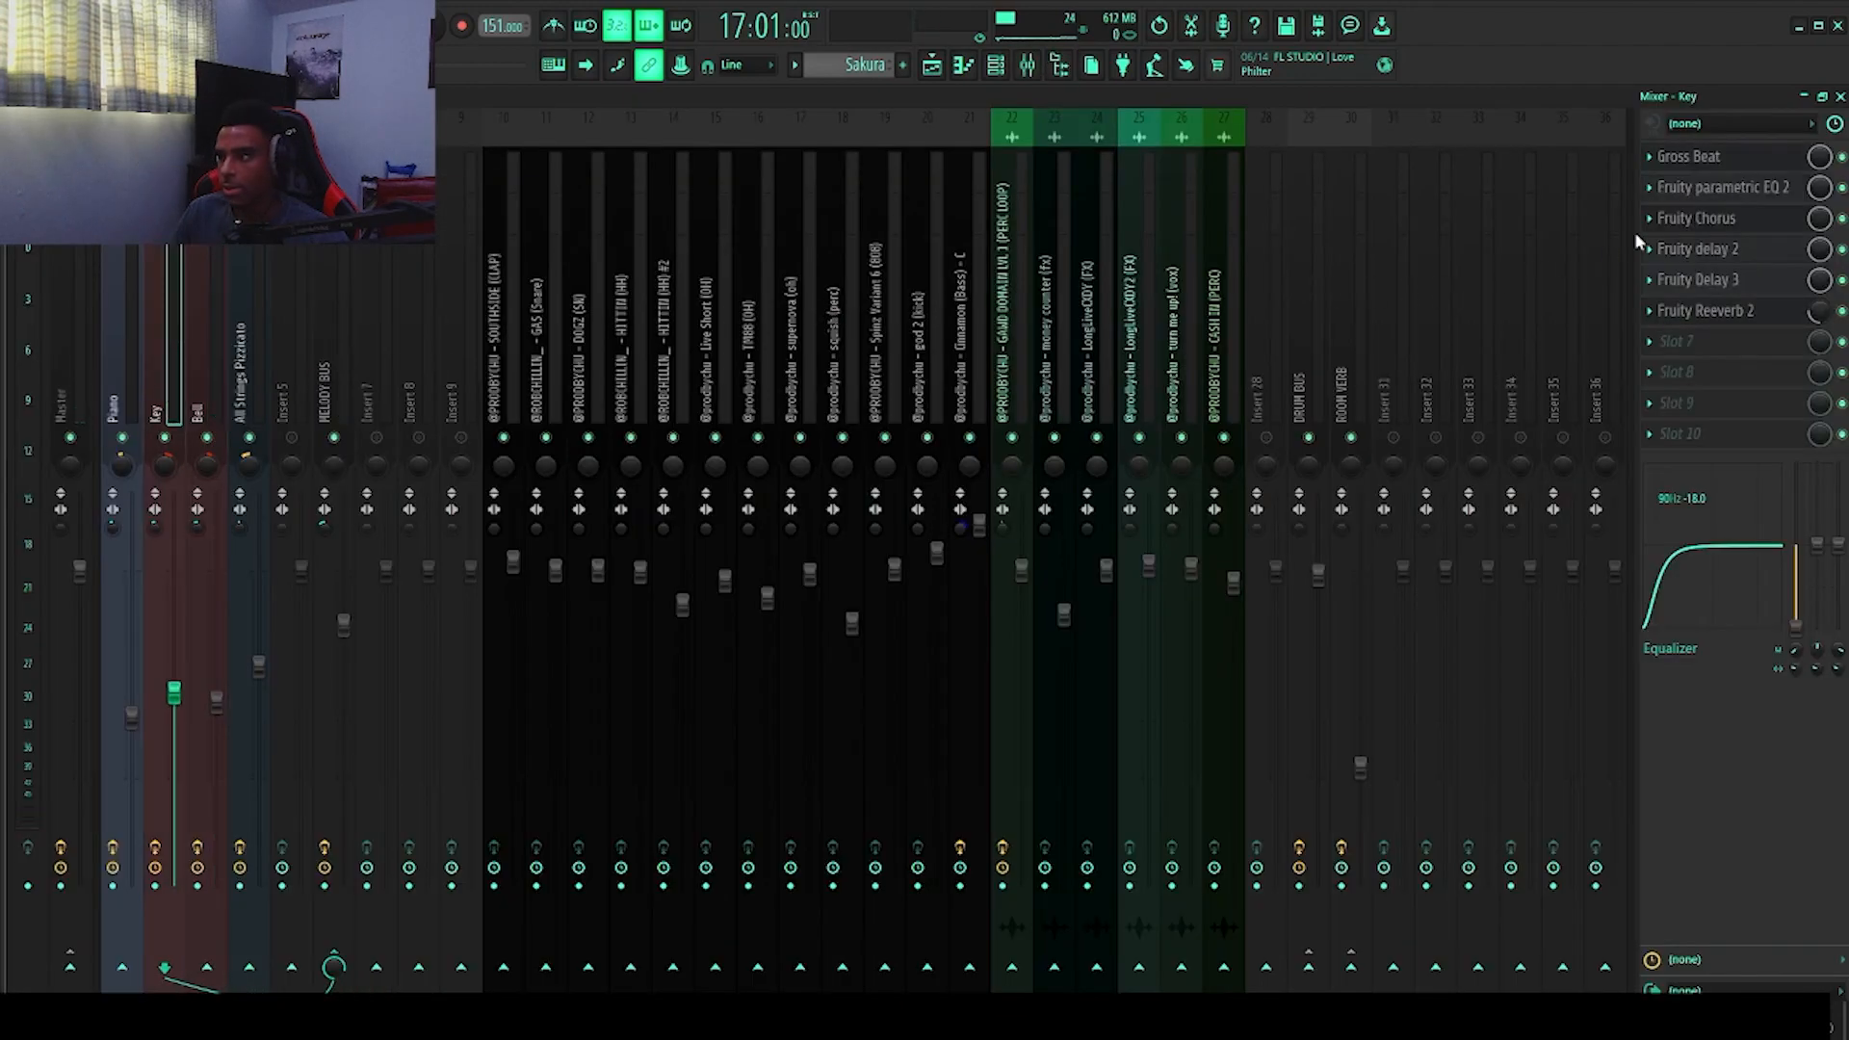
key("l")
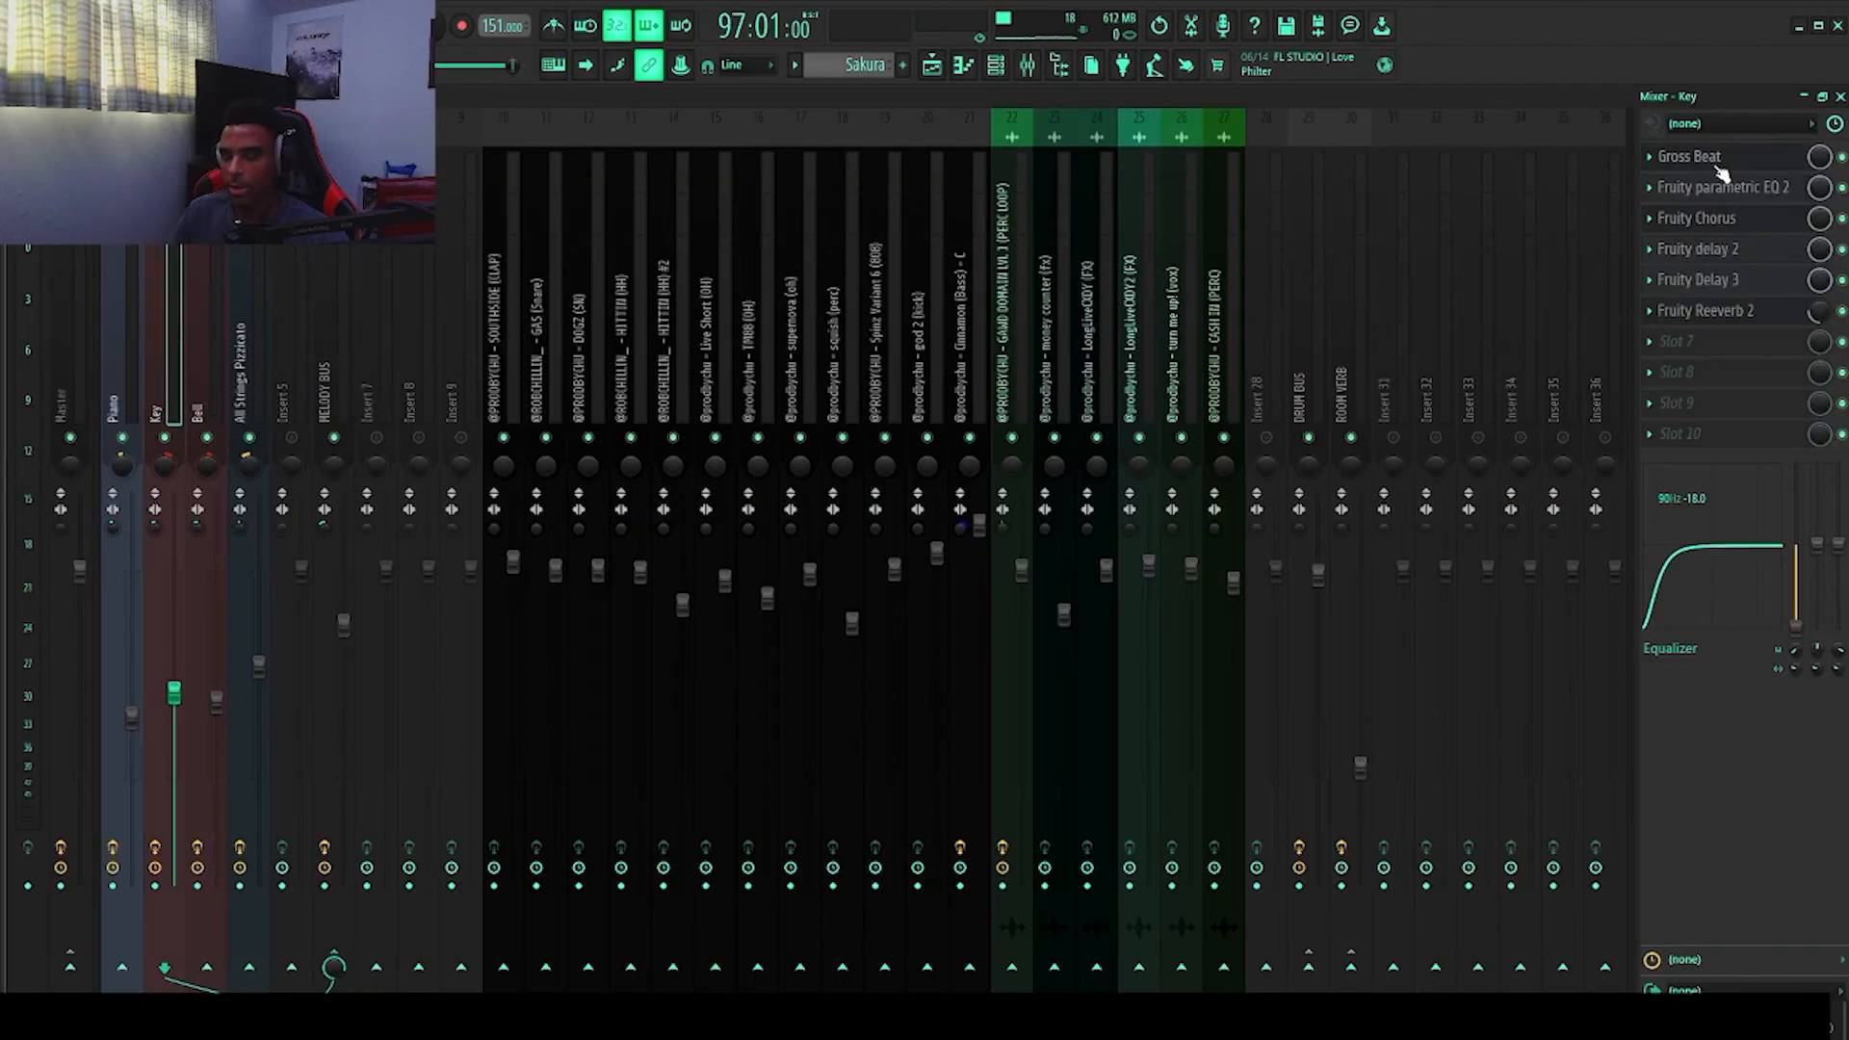
left_click(1716, 163)
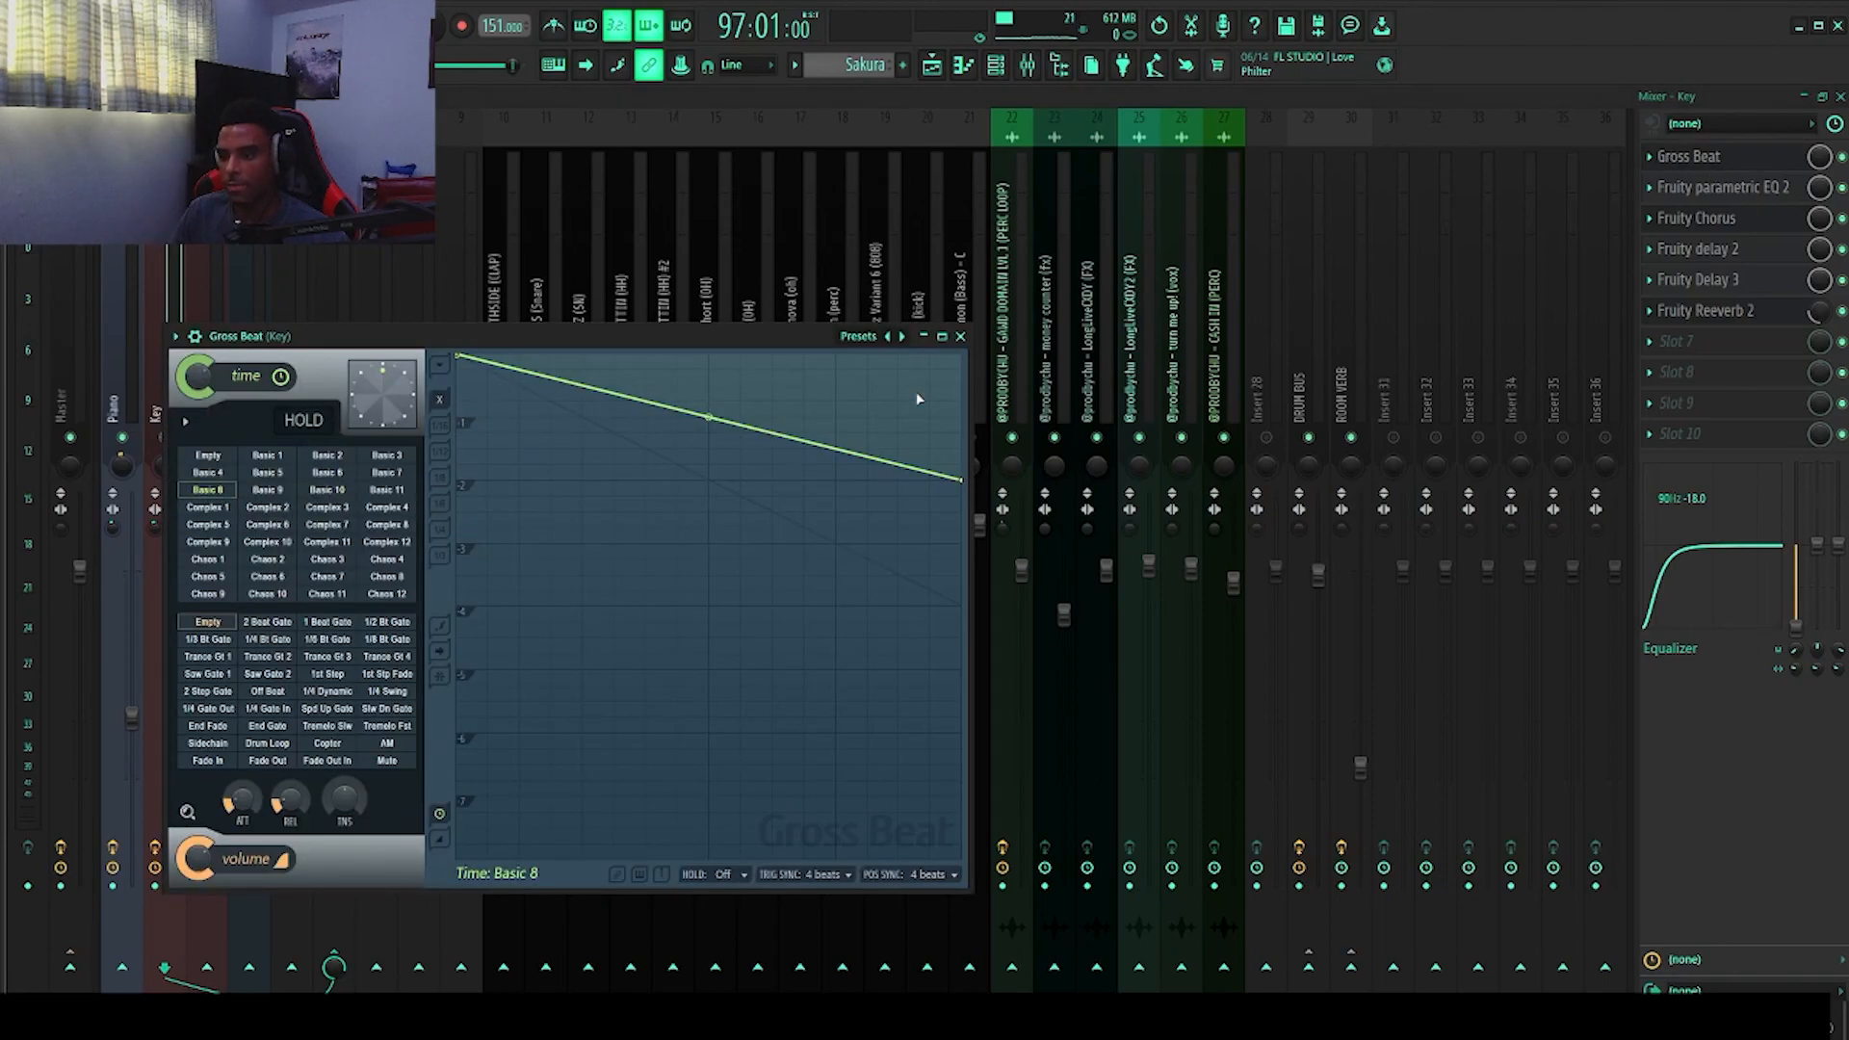
left_click(960, 336)
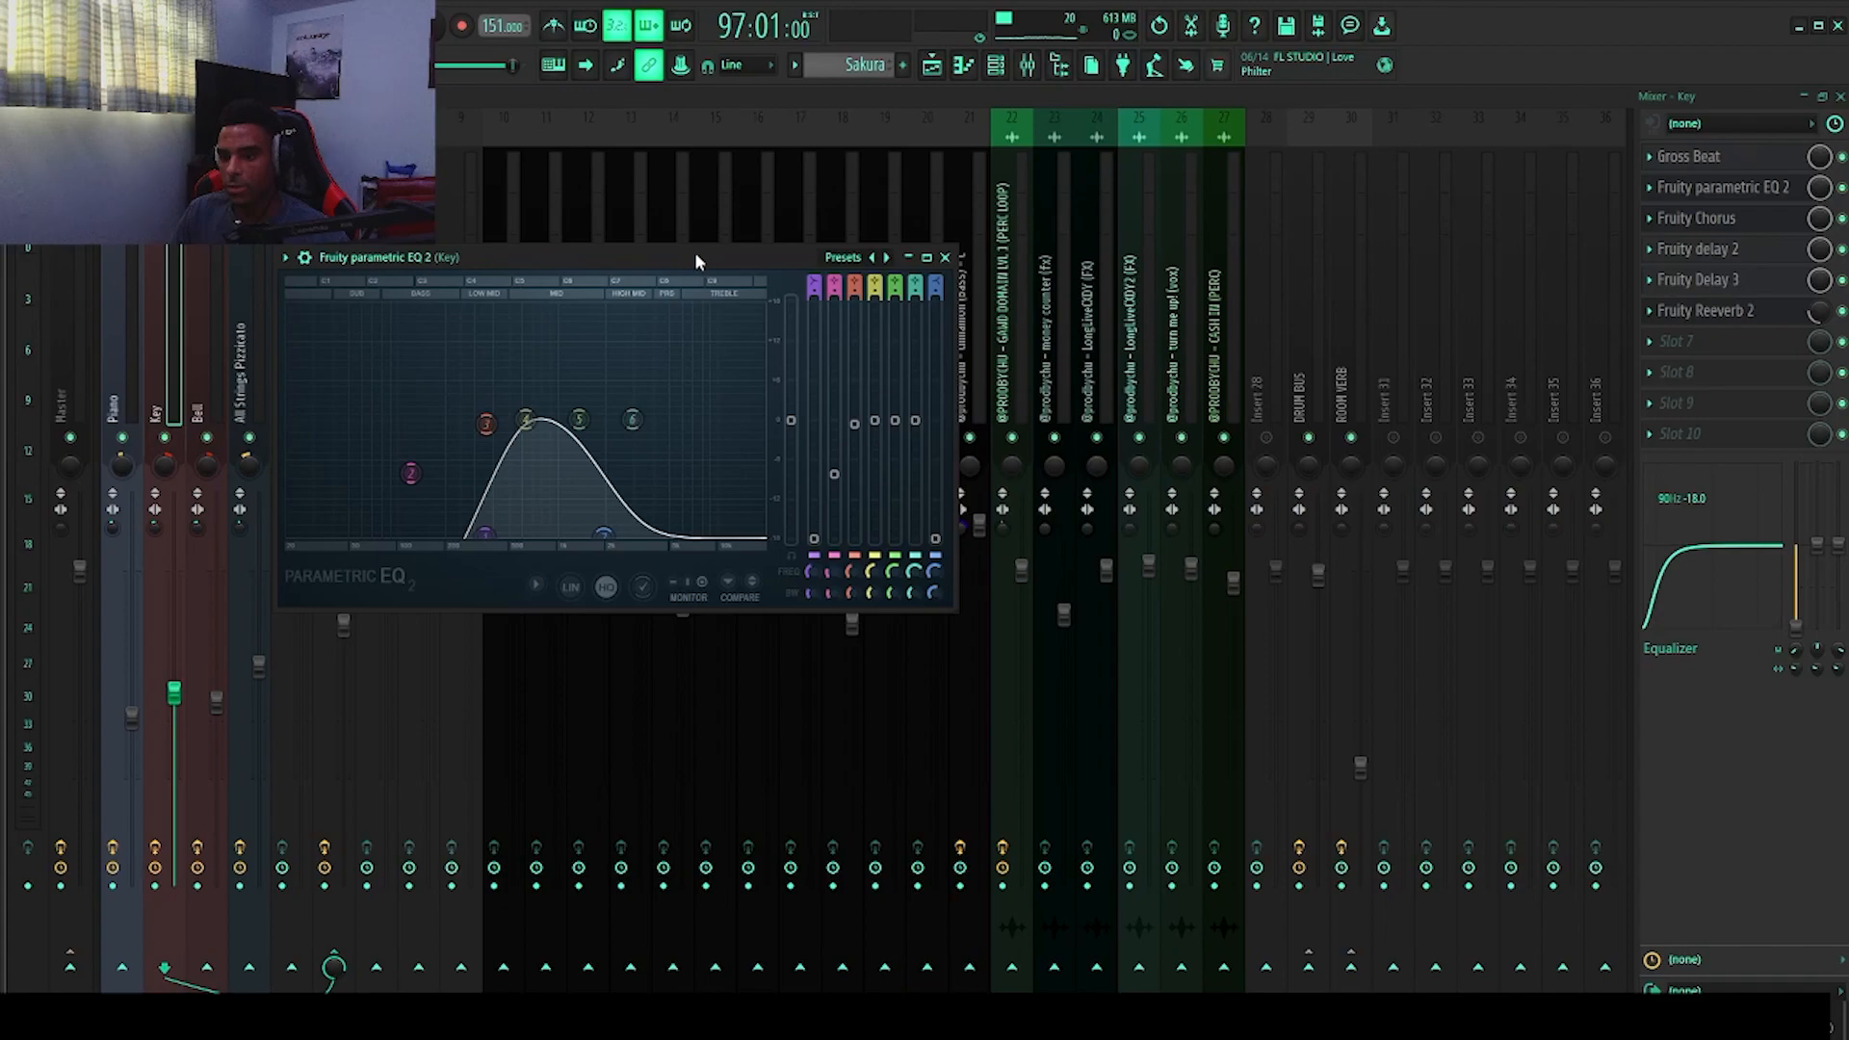
Step: Enlarge the Key track's Fruity parametric EQ 2 and play the Sakura melody to examine its filtered spectrum
left_click(924, 257)
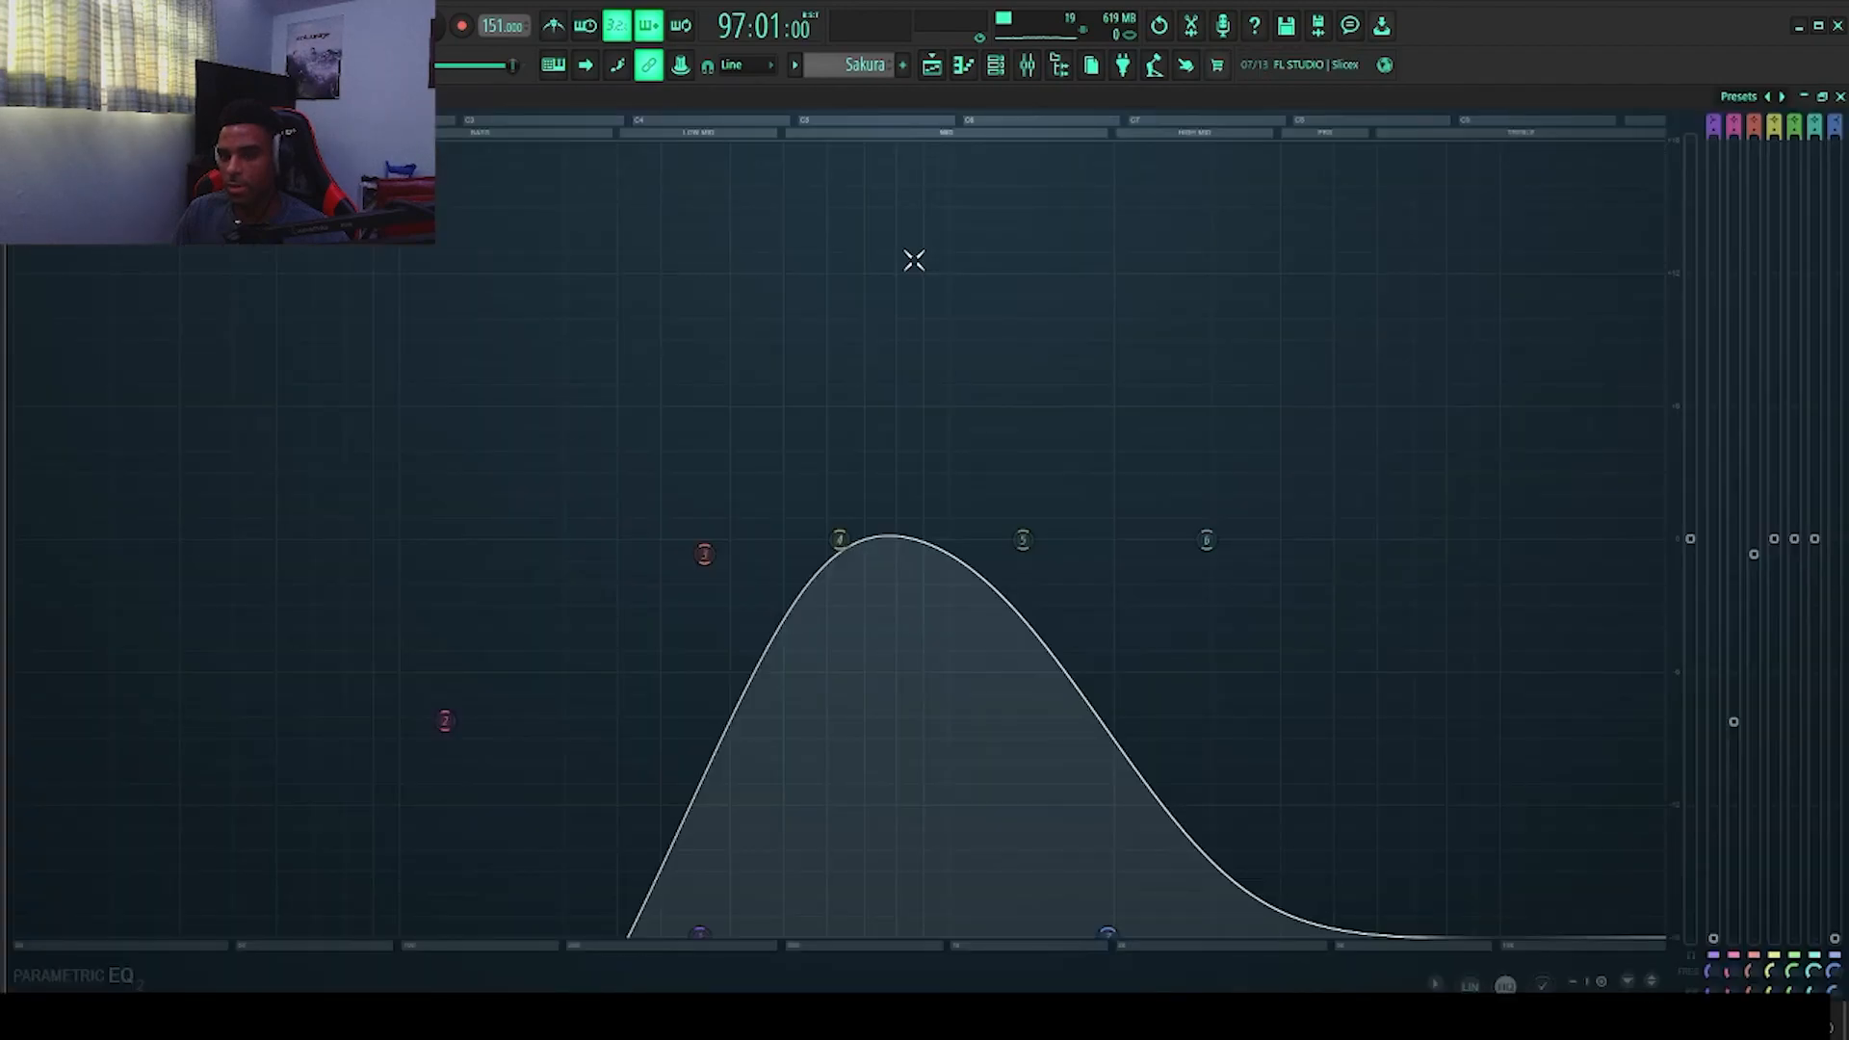
key("space")
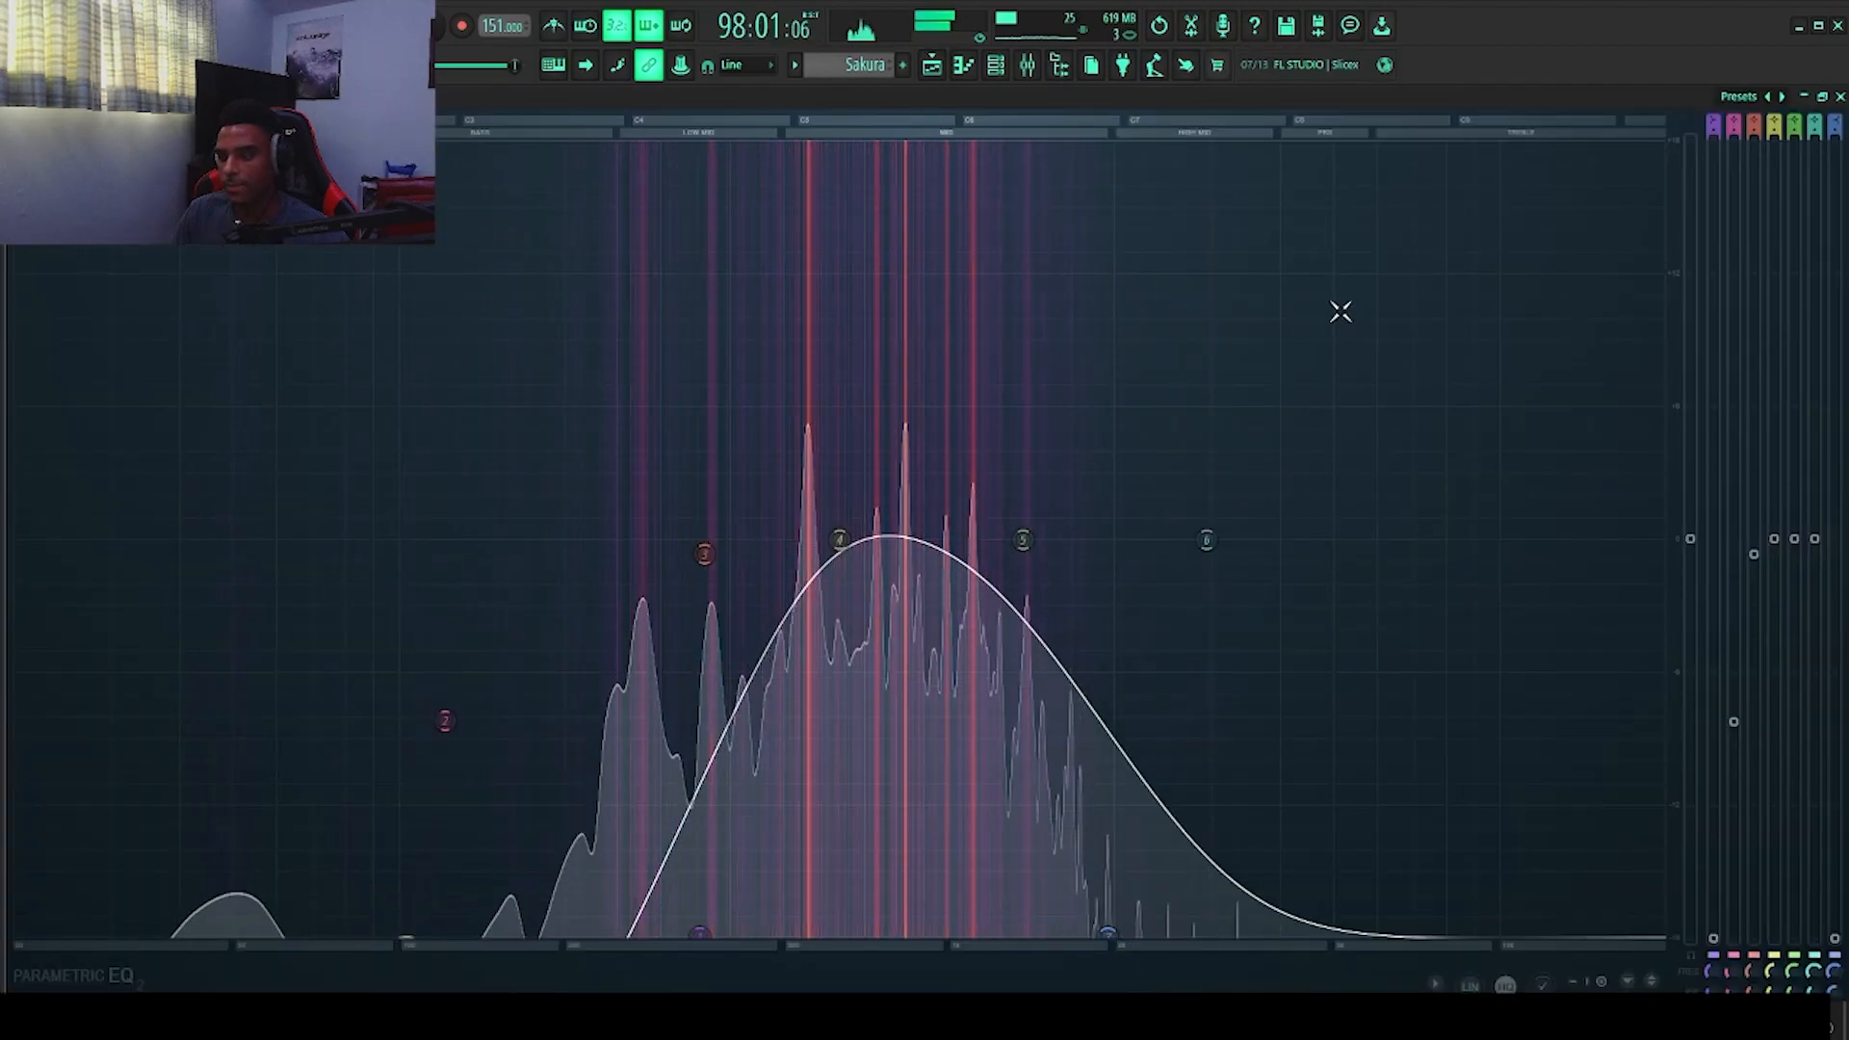
left_click(1820, 96)
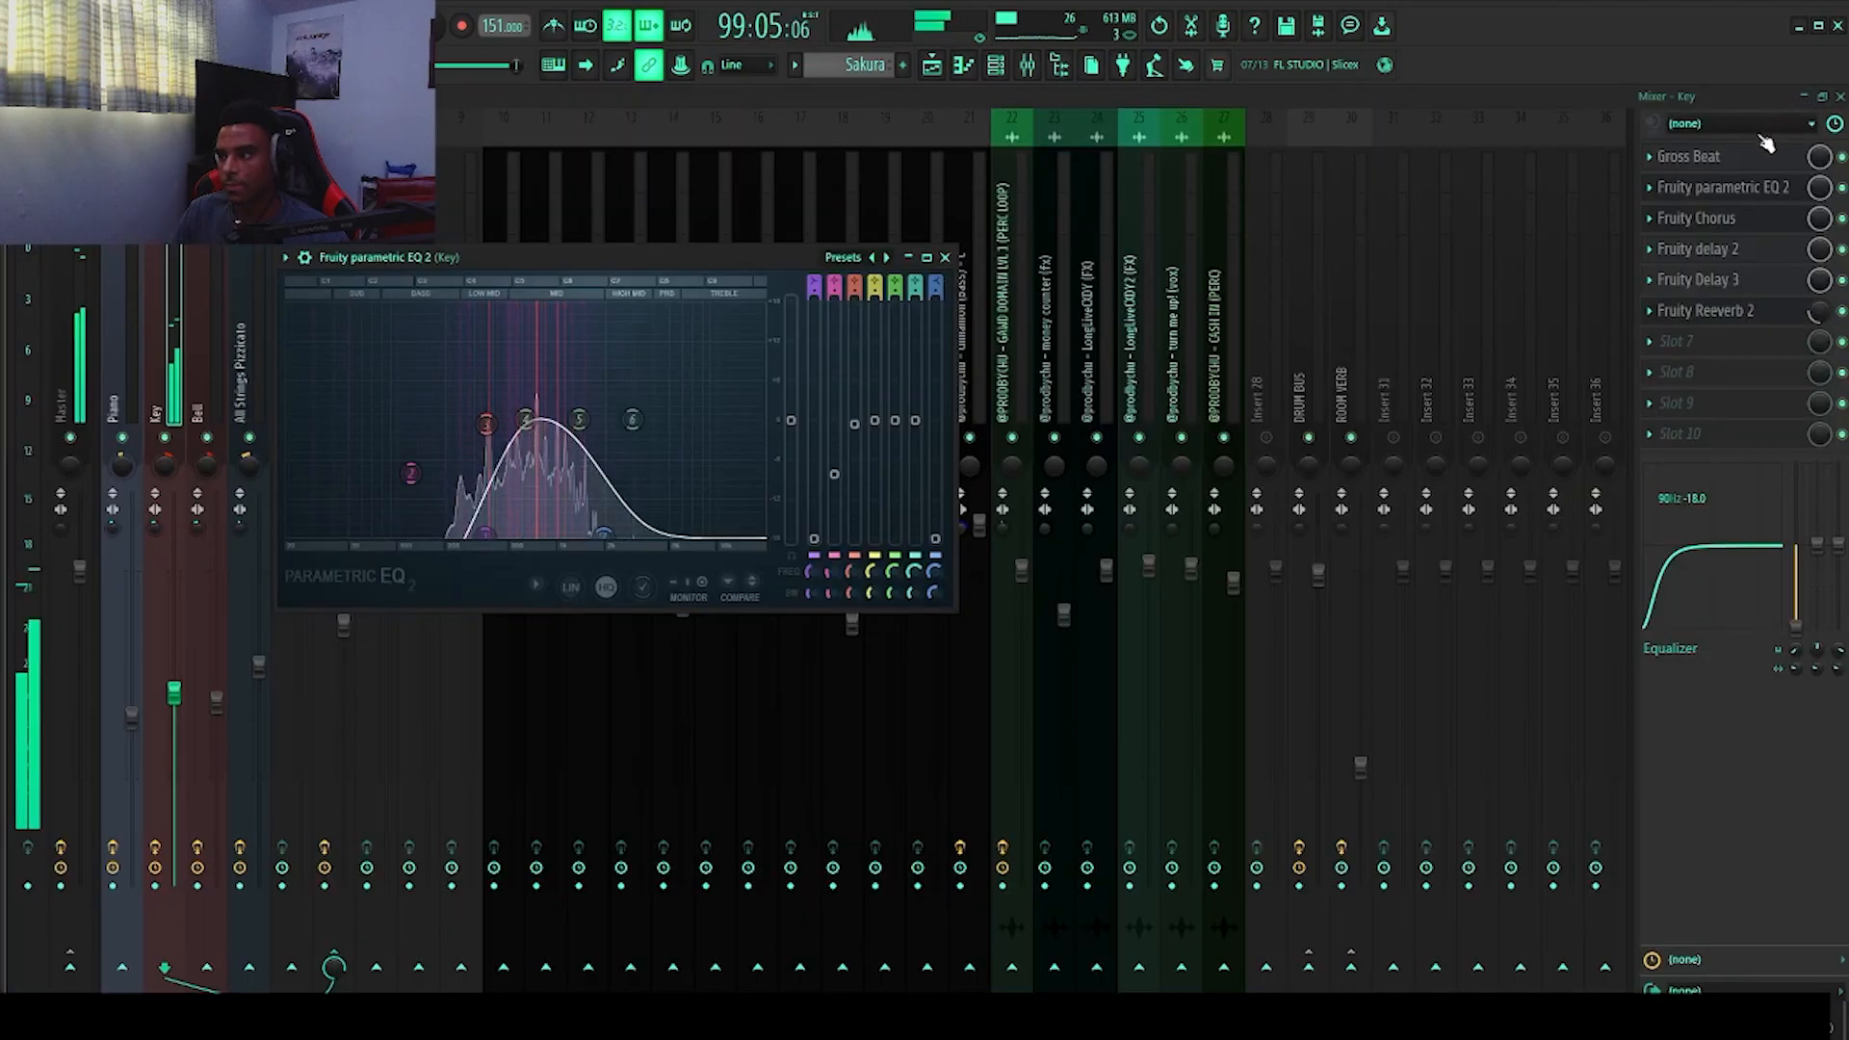
key("space")
Step: Open the Key track's Fruity Chorus and look through its preset list without choosing another preset
left_click(1739, 223)
left_click(1743, 228)
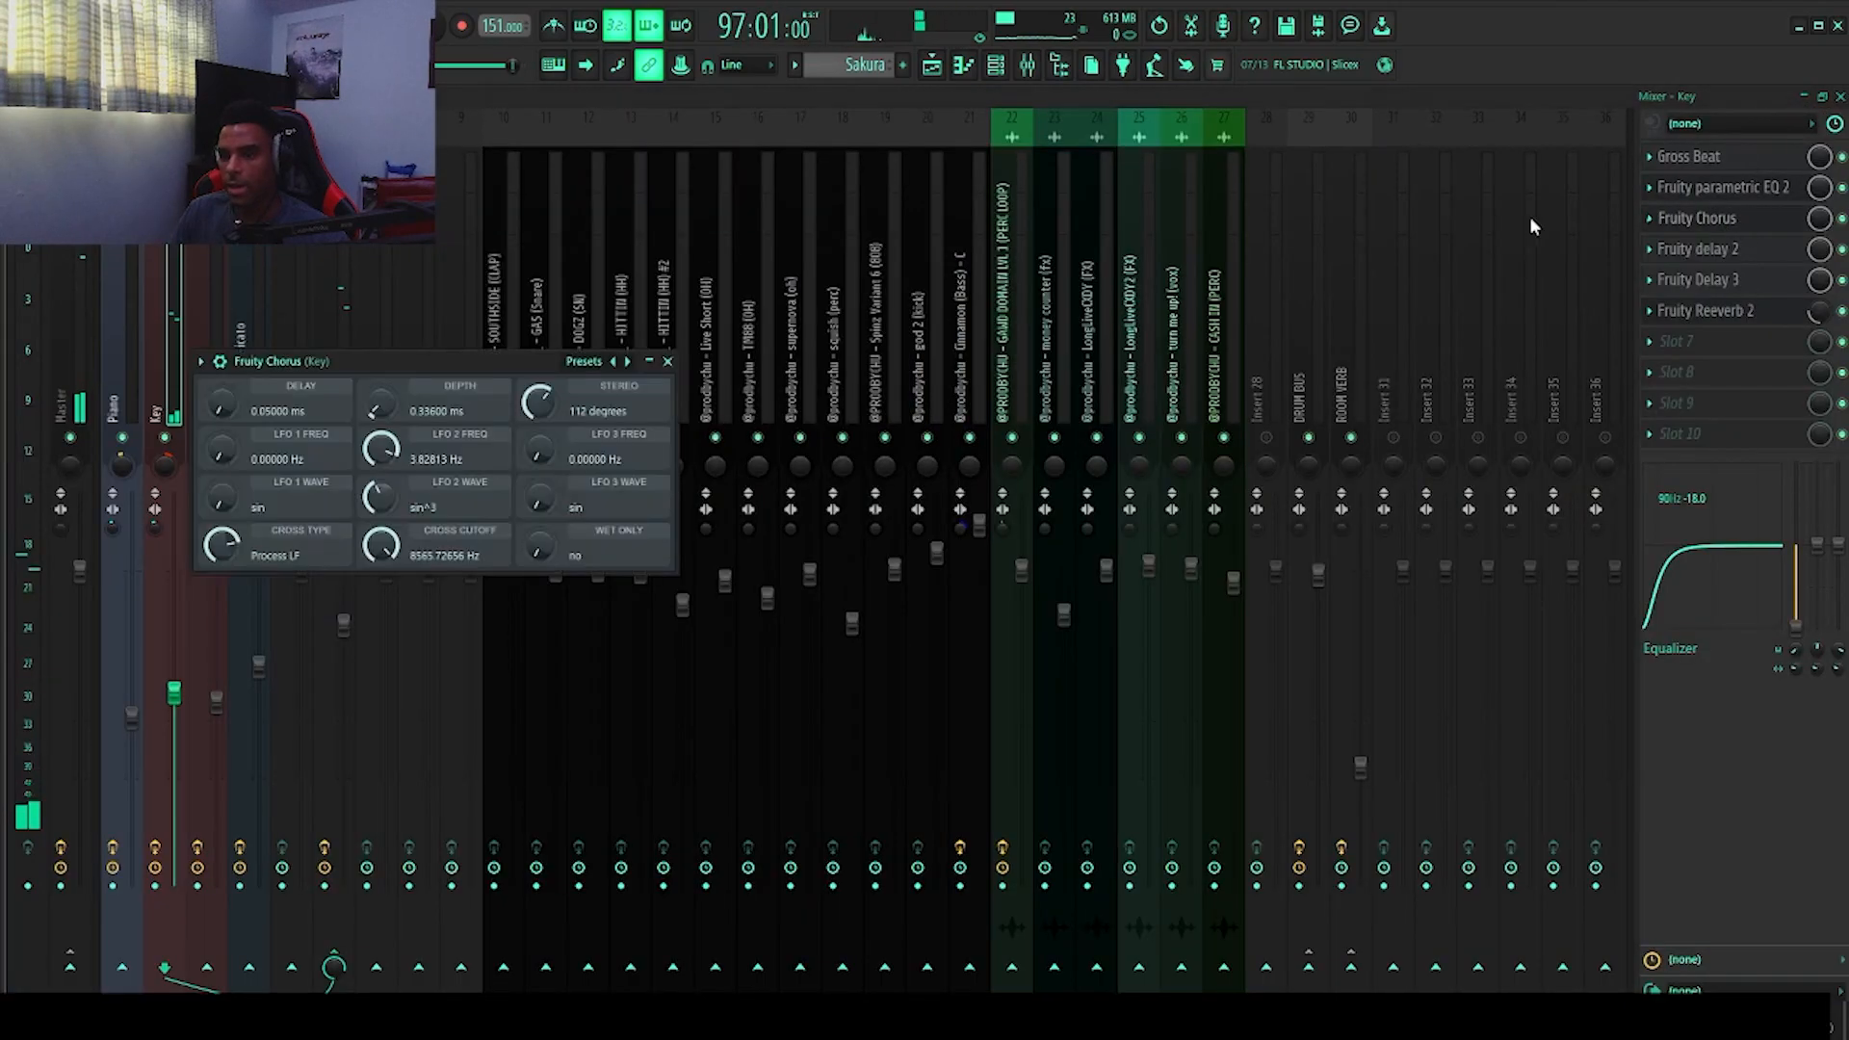
left_click(581, 362)
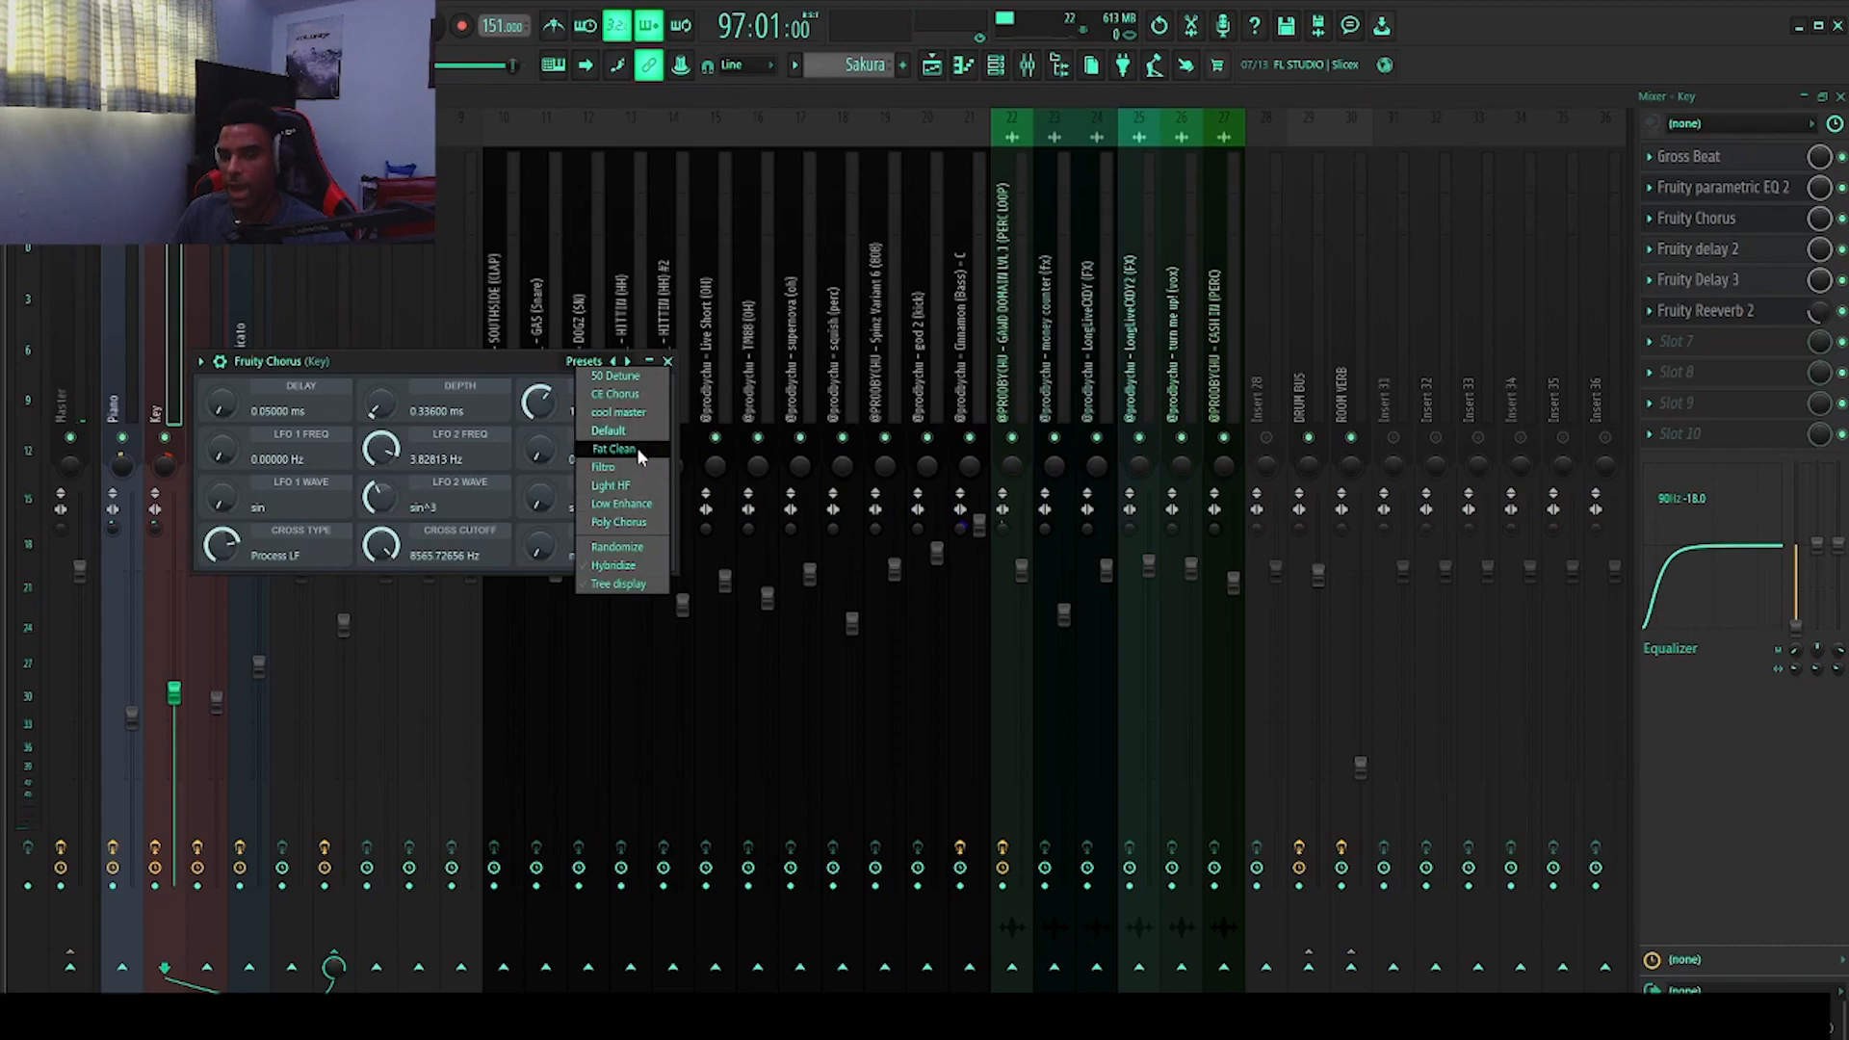
left_click(830, 111)
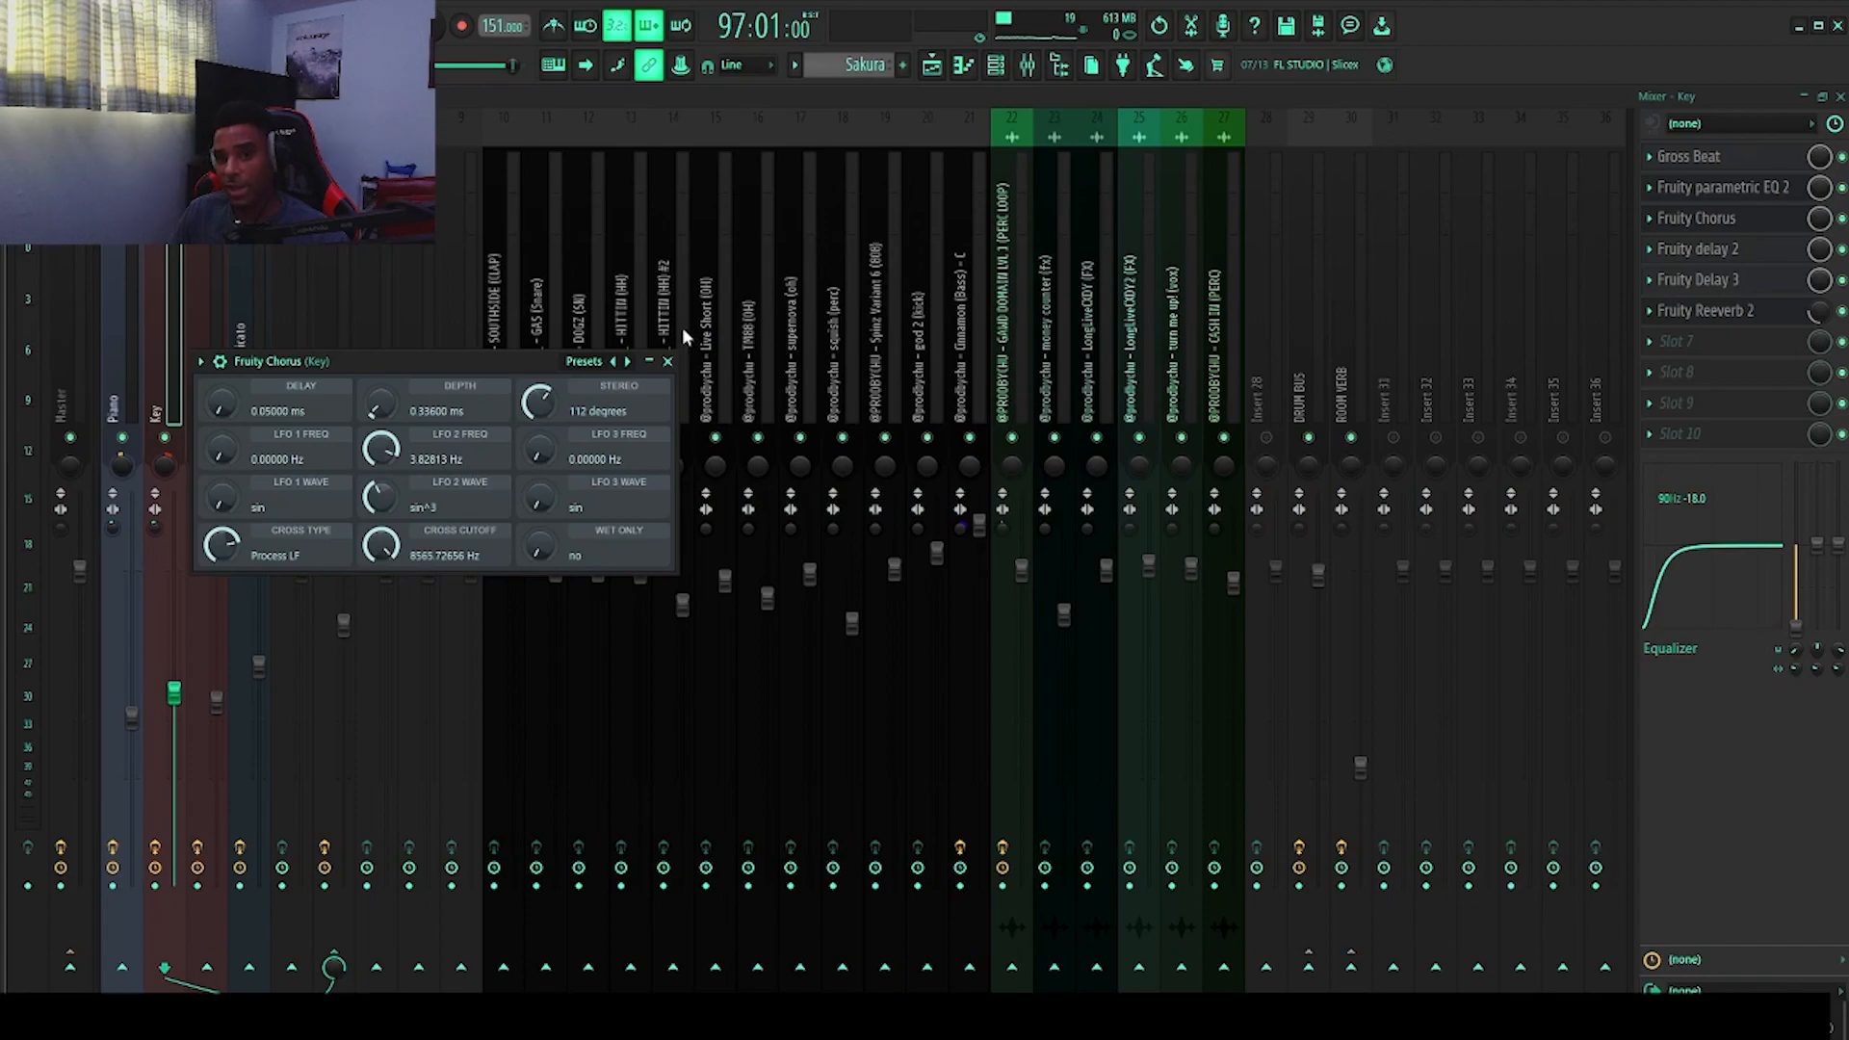
Step: Load the Widen preset in the Key track's Fruity delay 2 and close the effect
left_click(1698, 250)
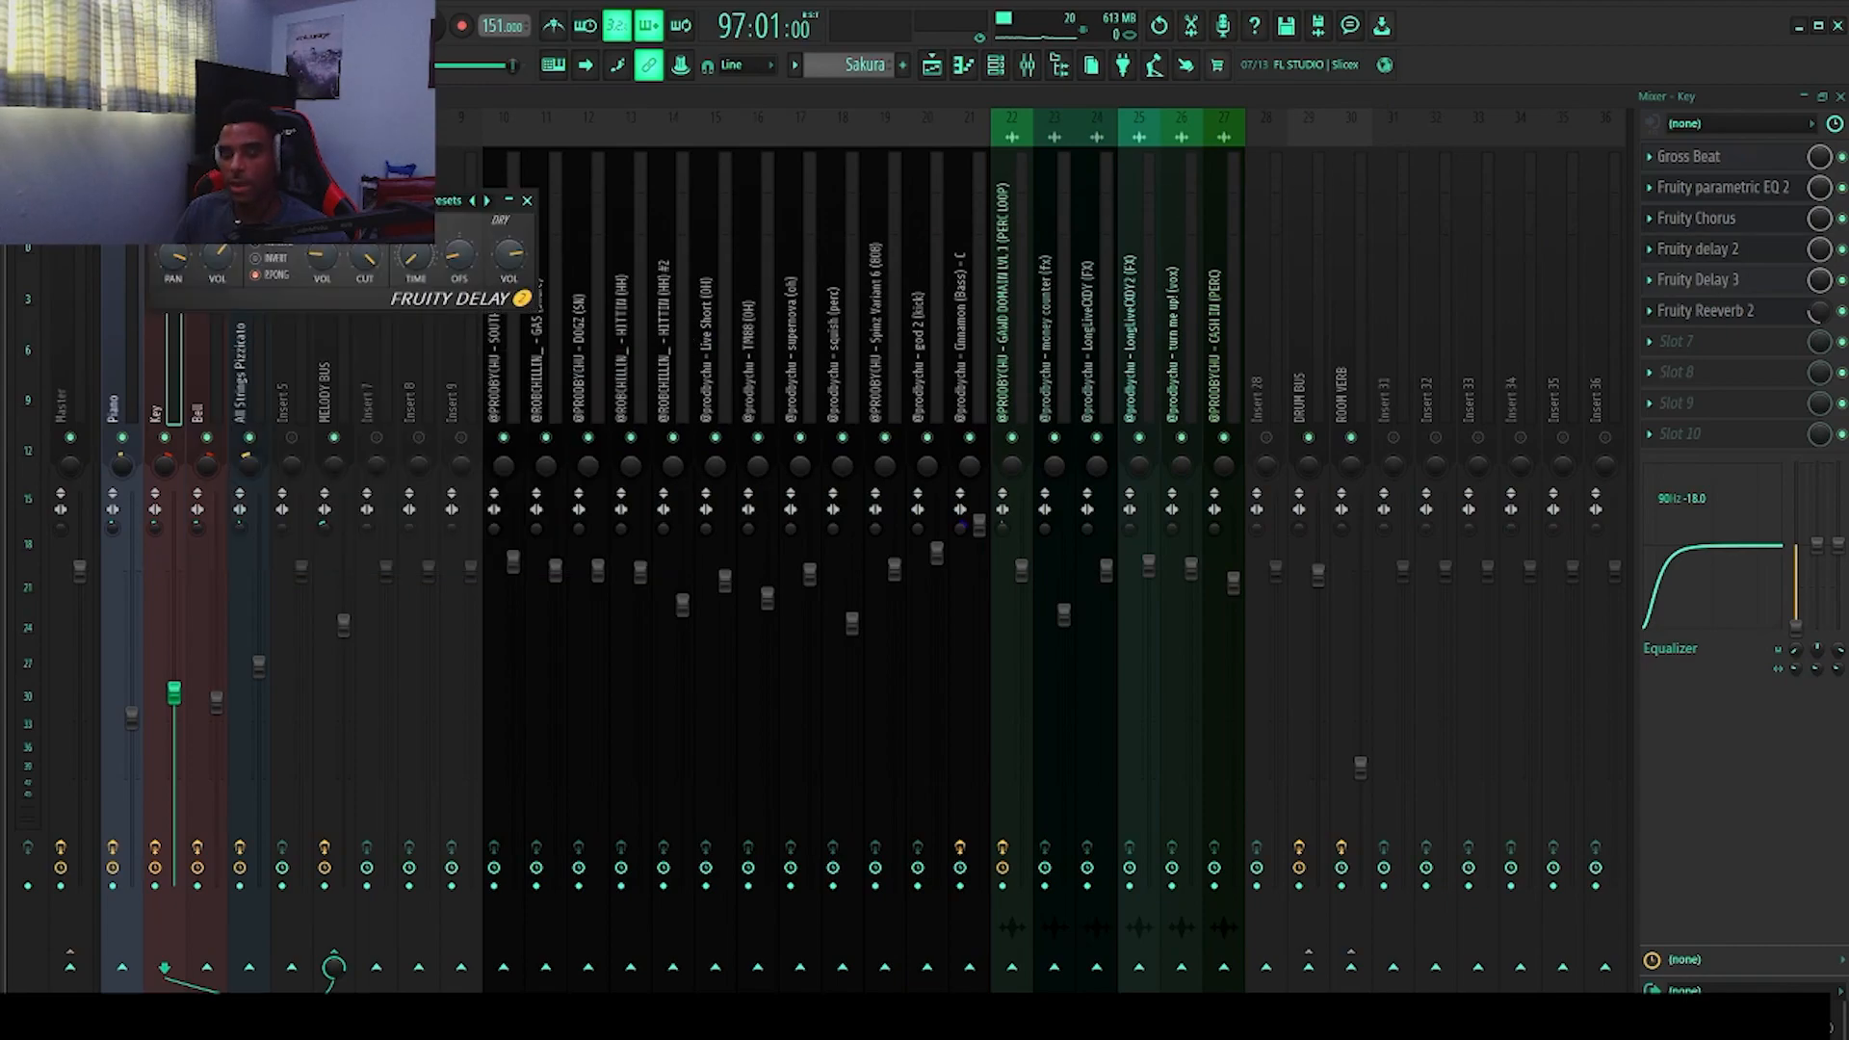
left_click(451, 211)
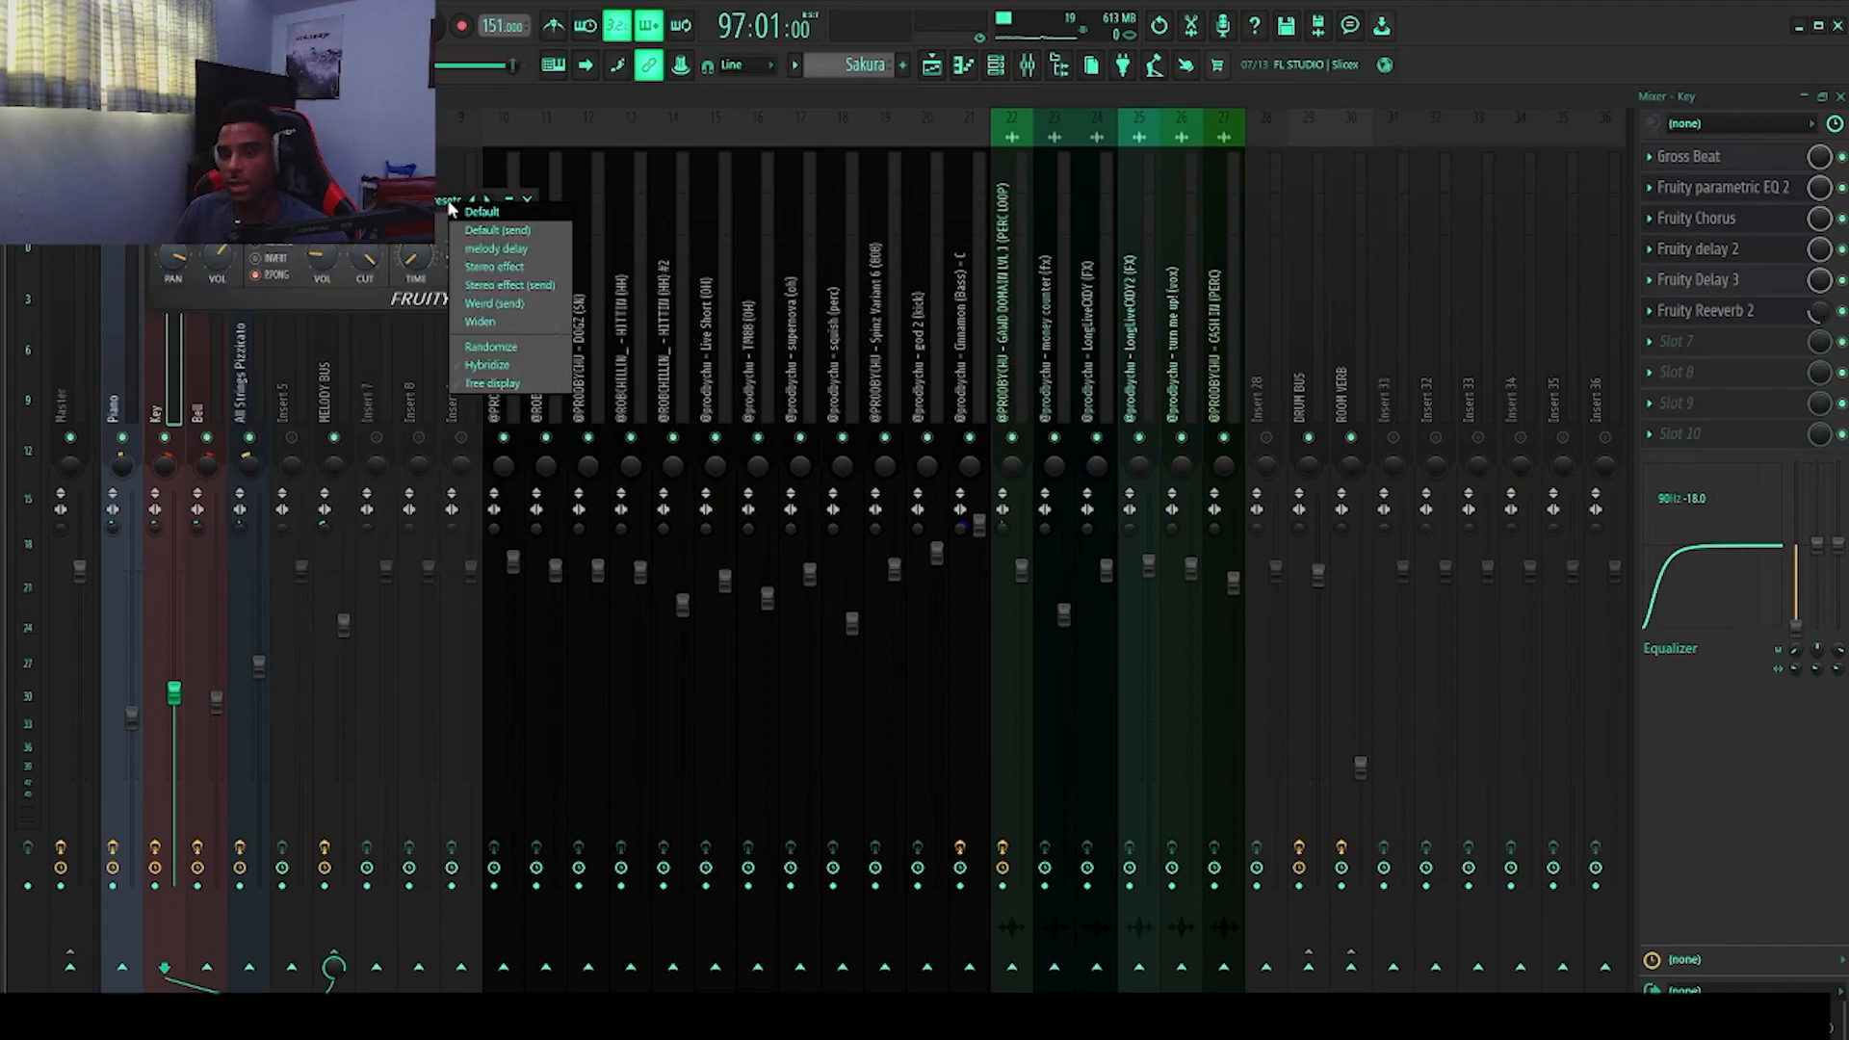
left_click(489, 323)
left_click(527, 200)
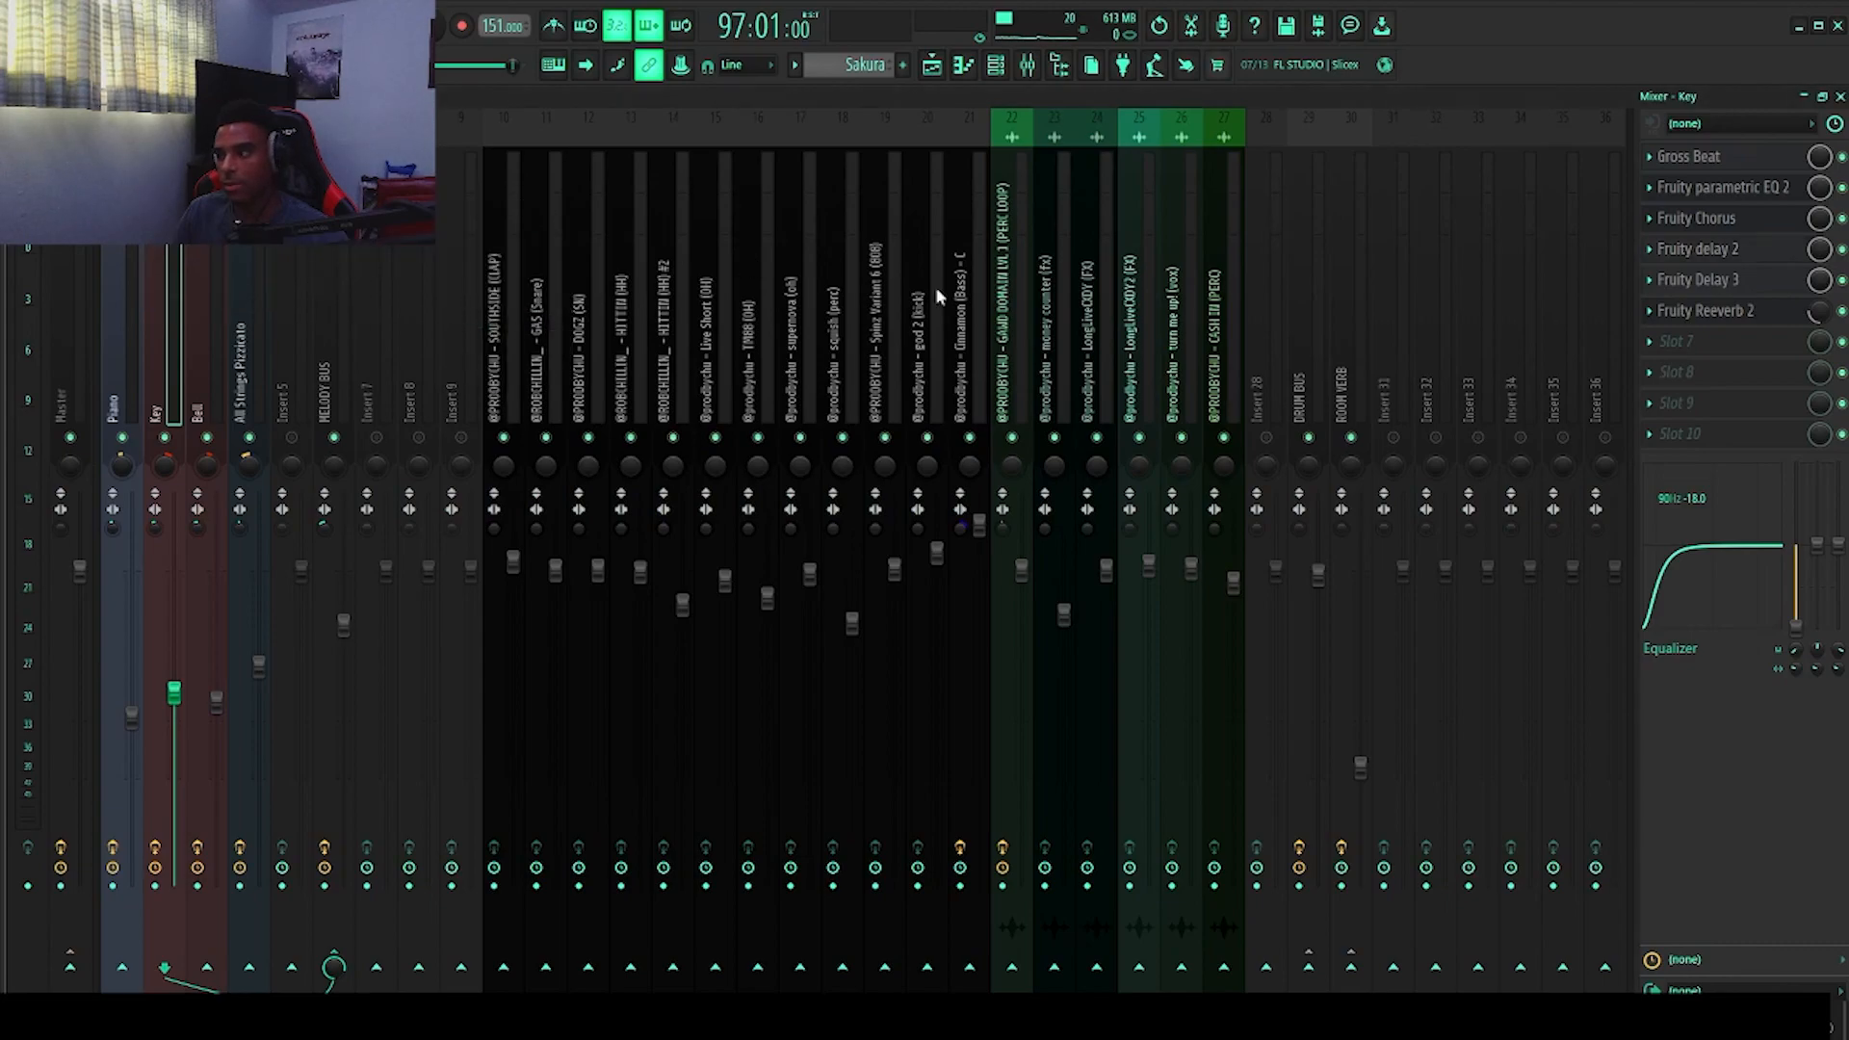
Step: Inspect the Key track's Fruity Delay 3 and Fruity Reeverb 2, playing the Sakura melody from bar 97 to hear them
left_click(1711, 279)
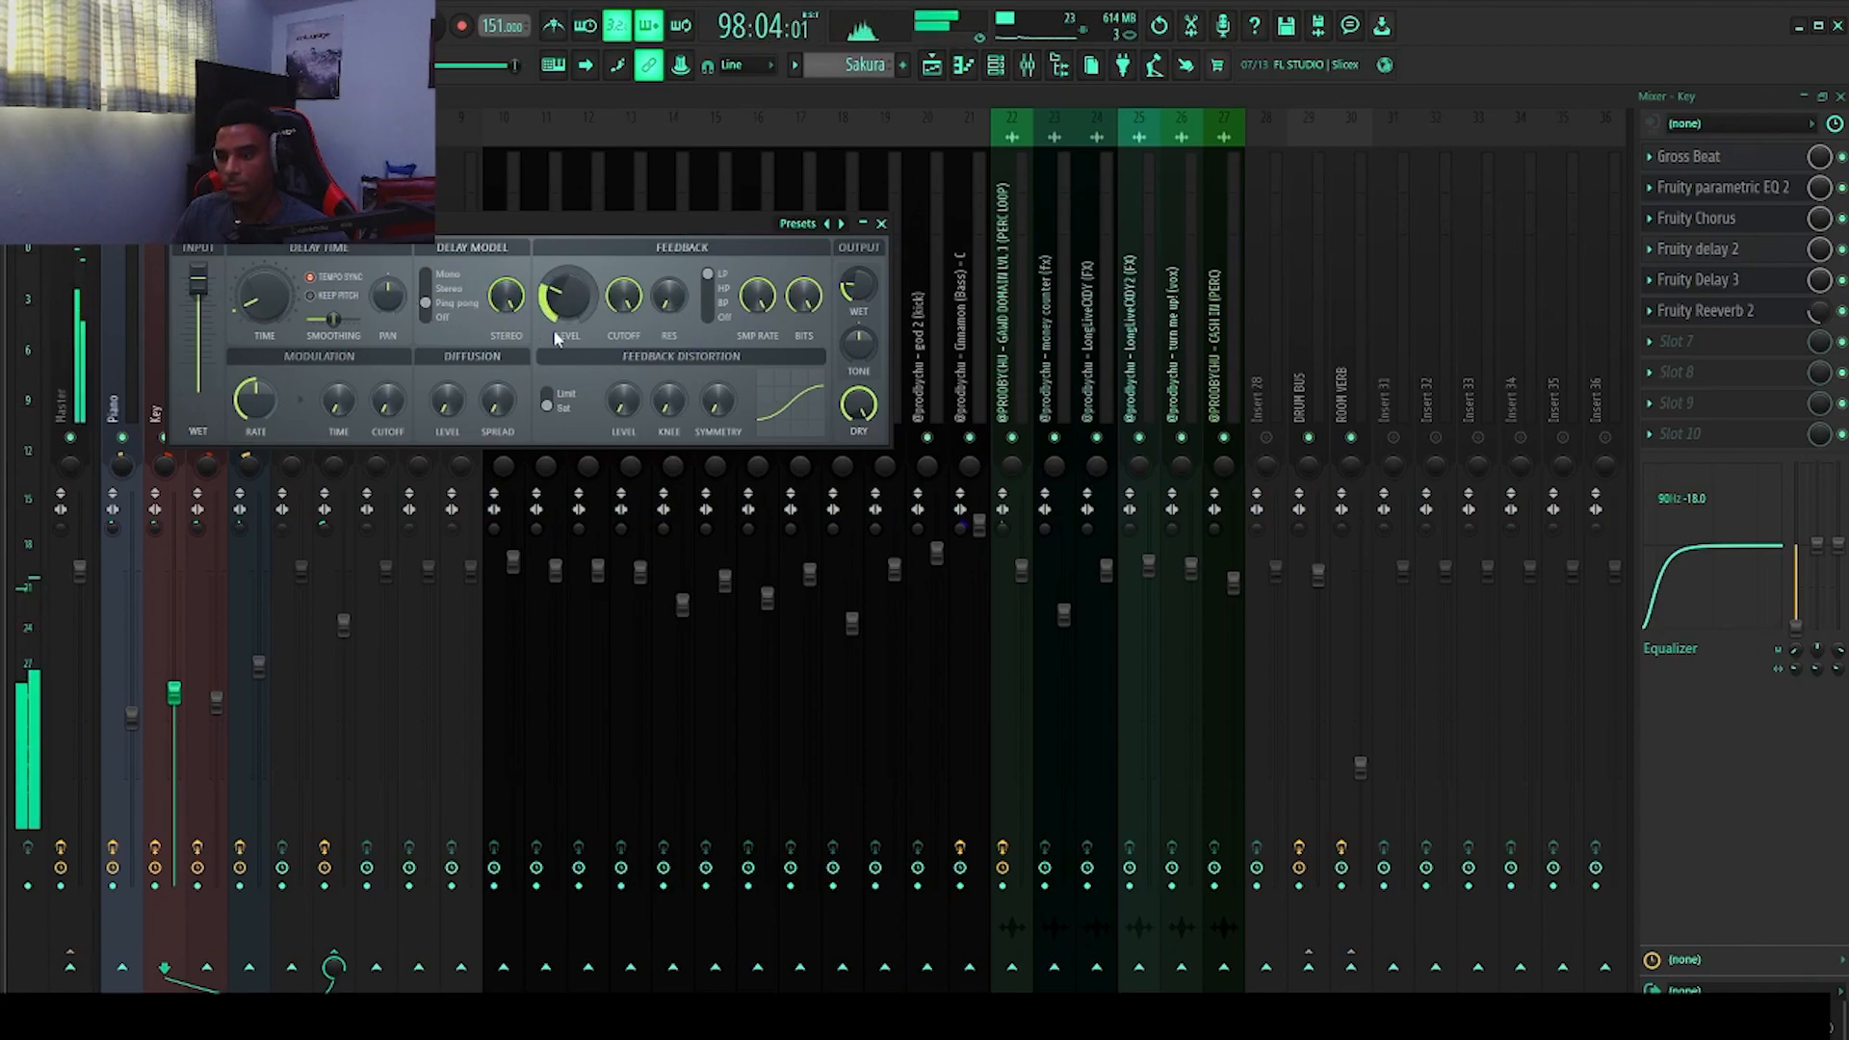
key("space")
left_click(1738, 314)
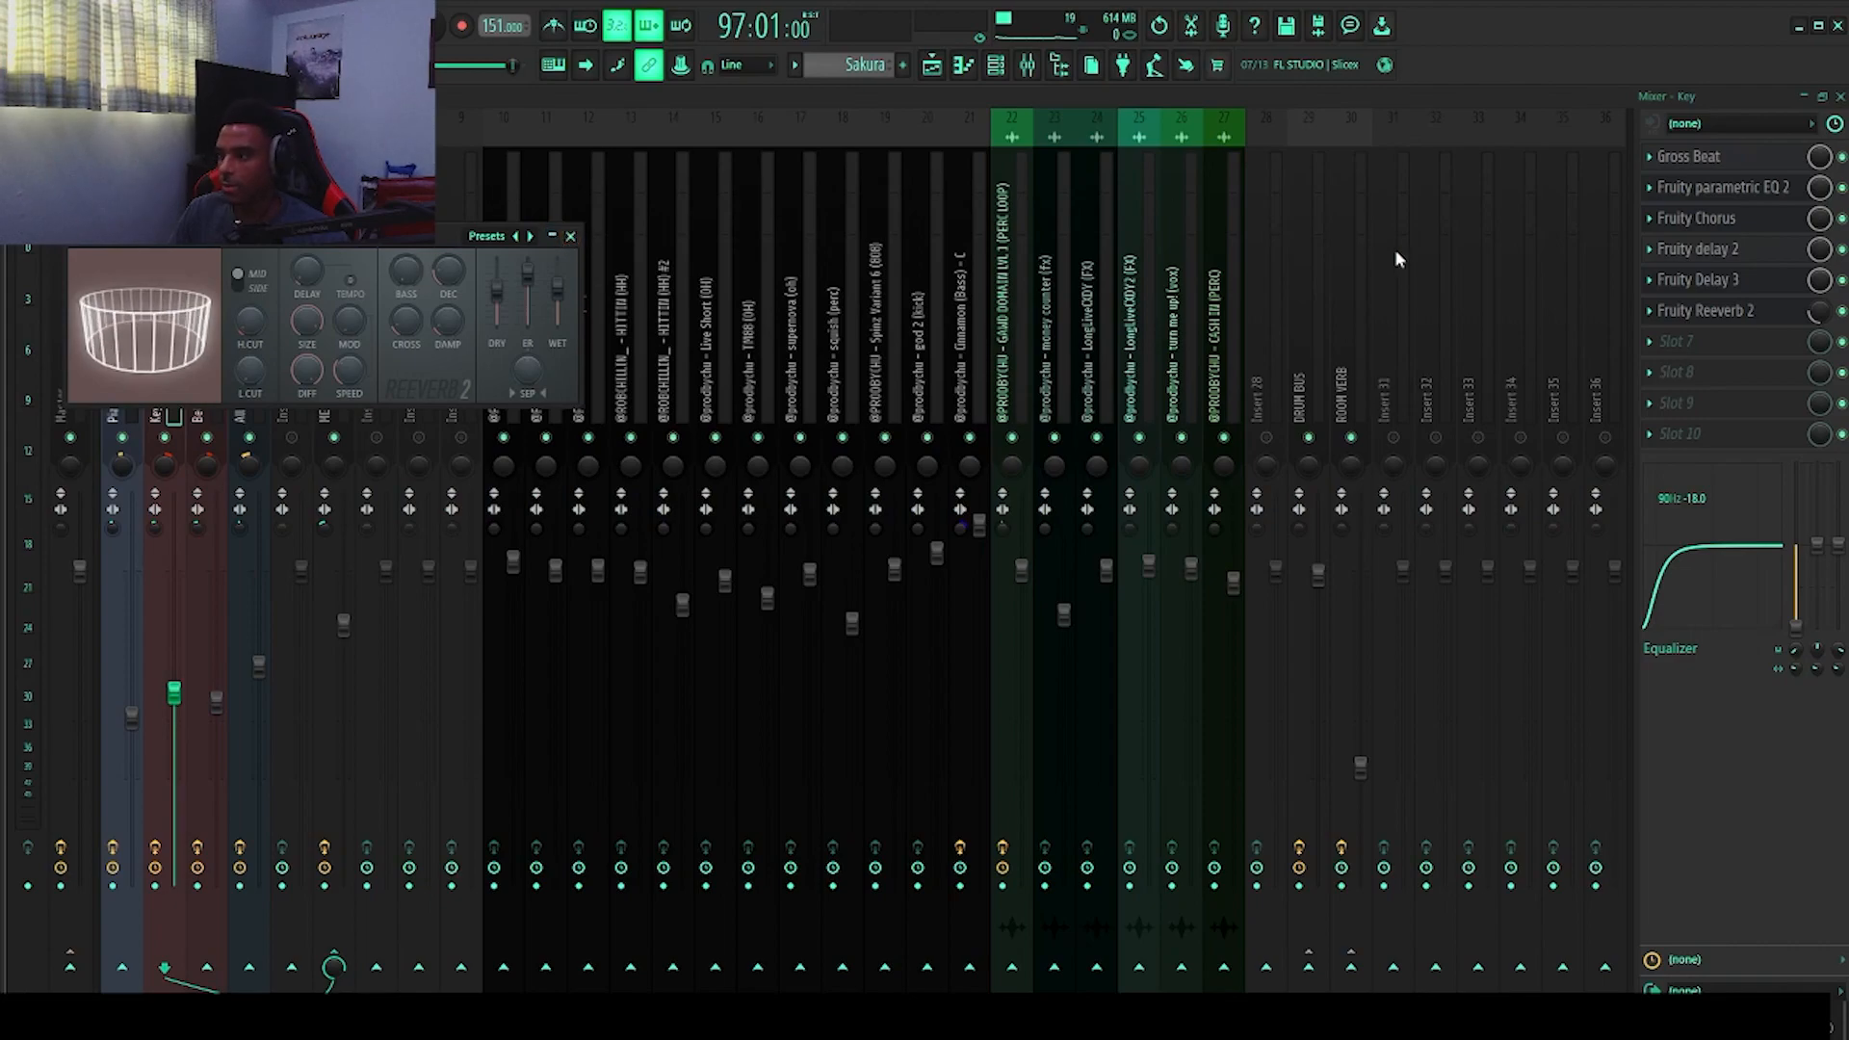
key("space")
key("space")
left_click(165, 865)
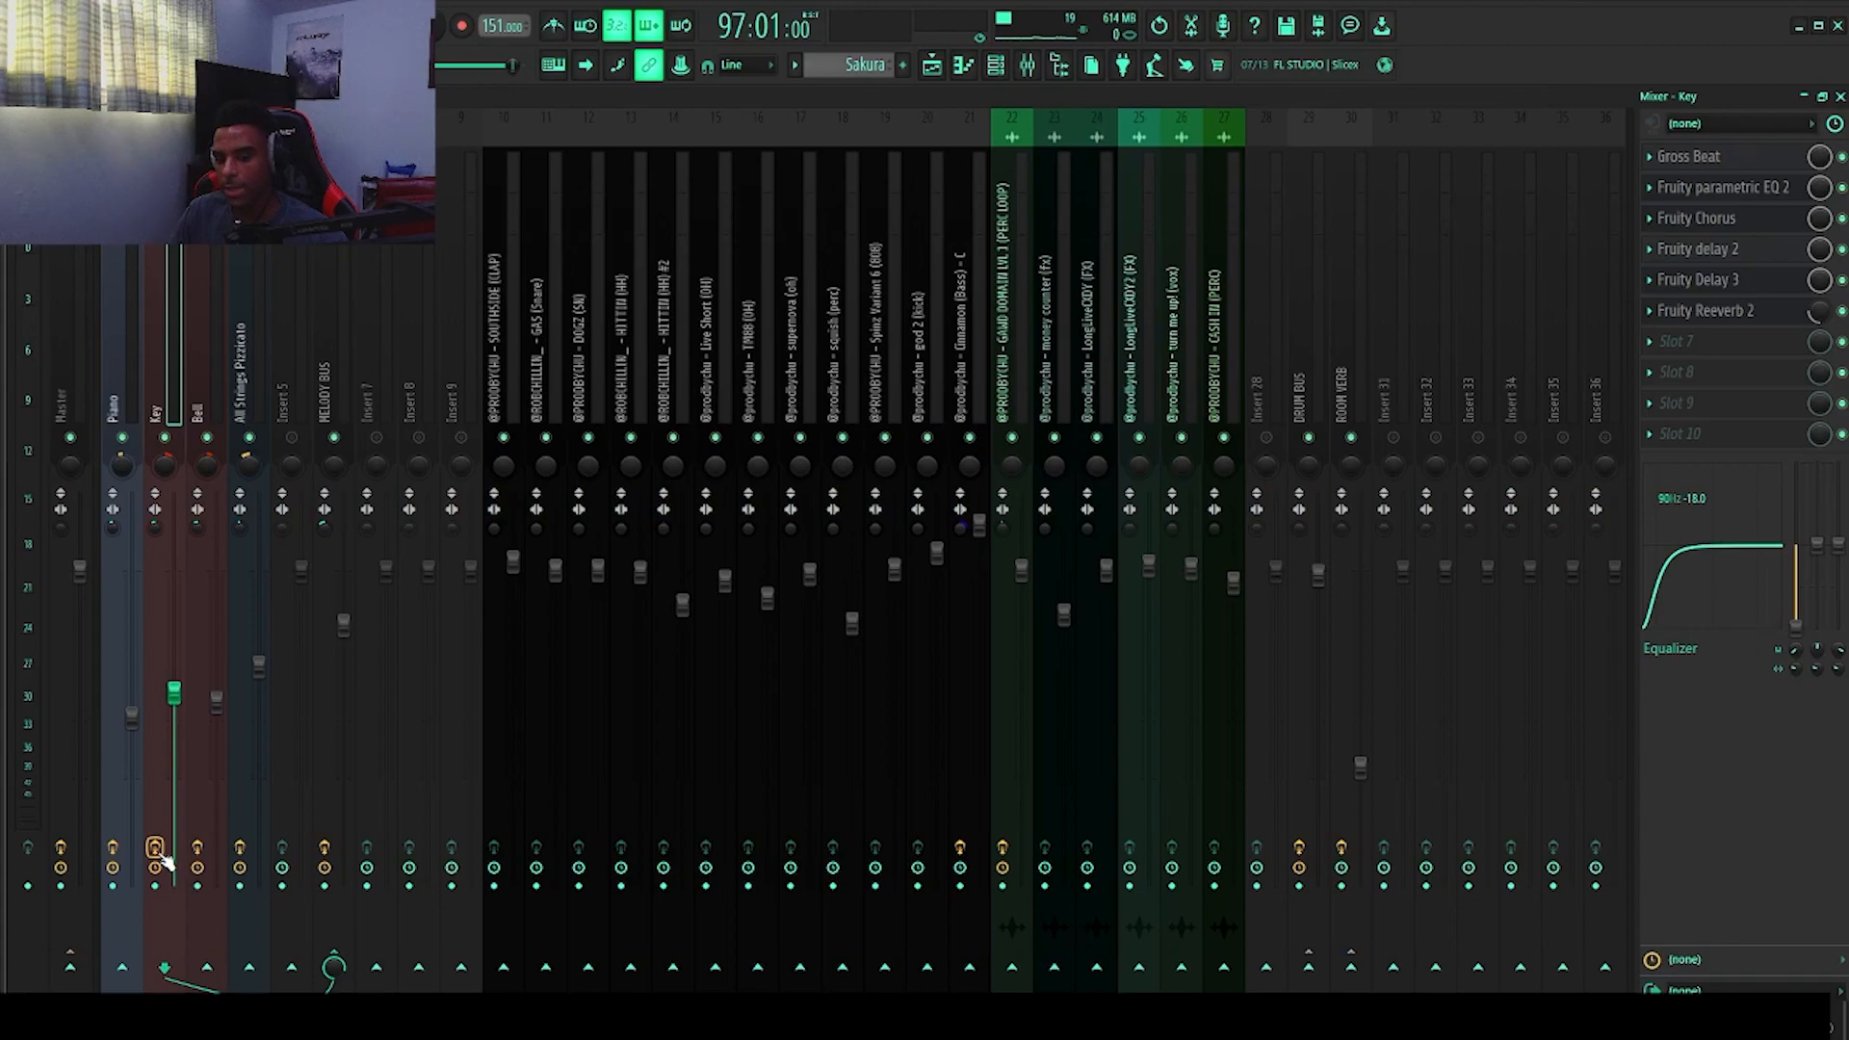
key("space")
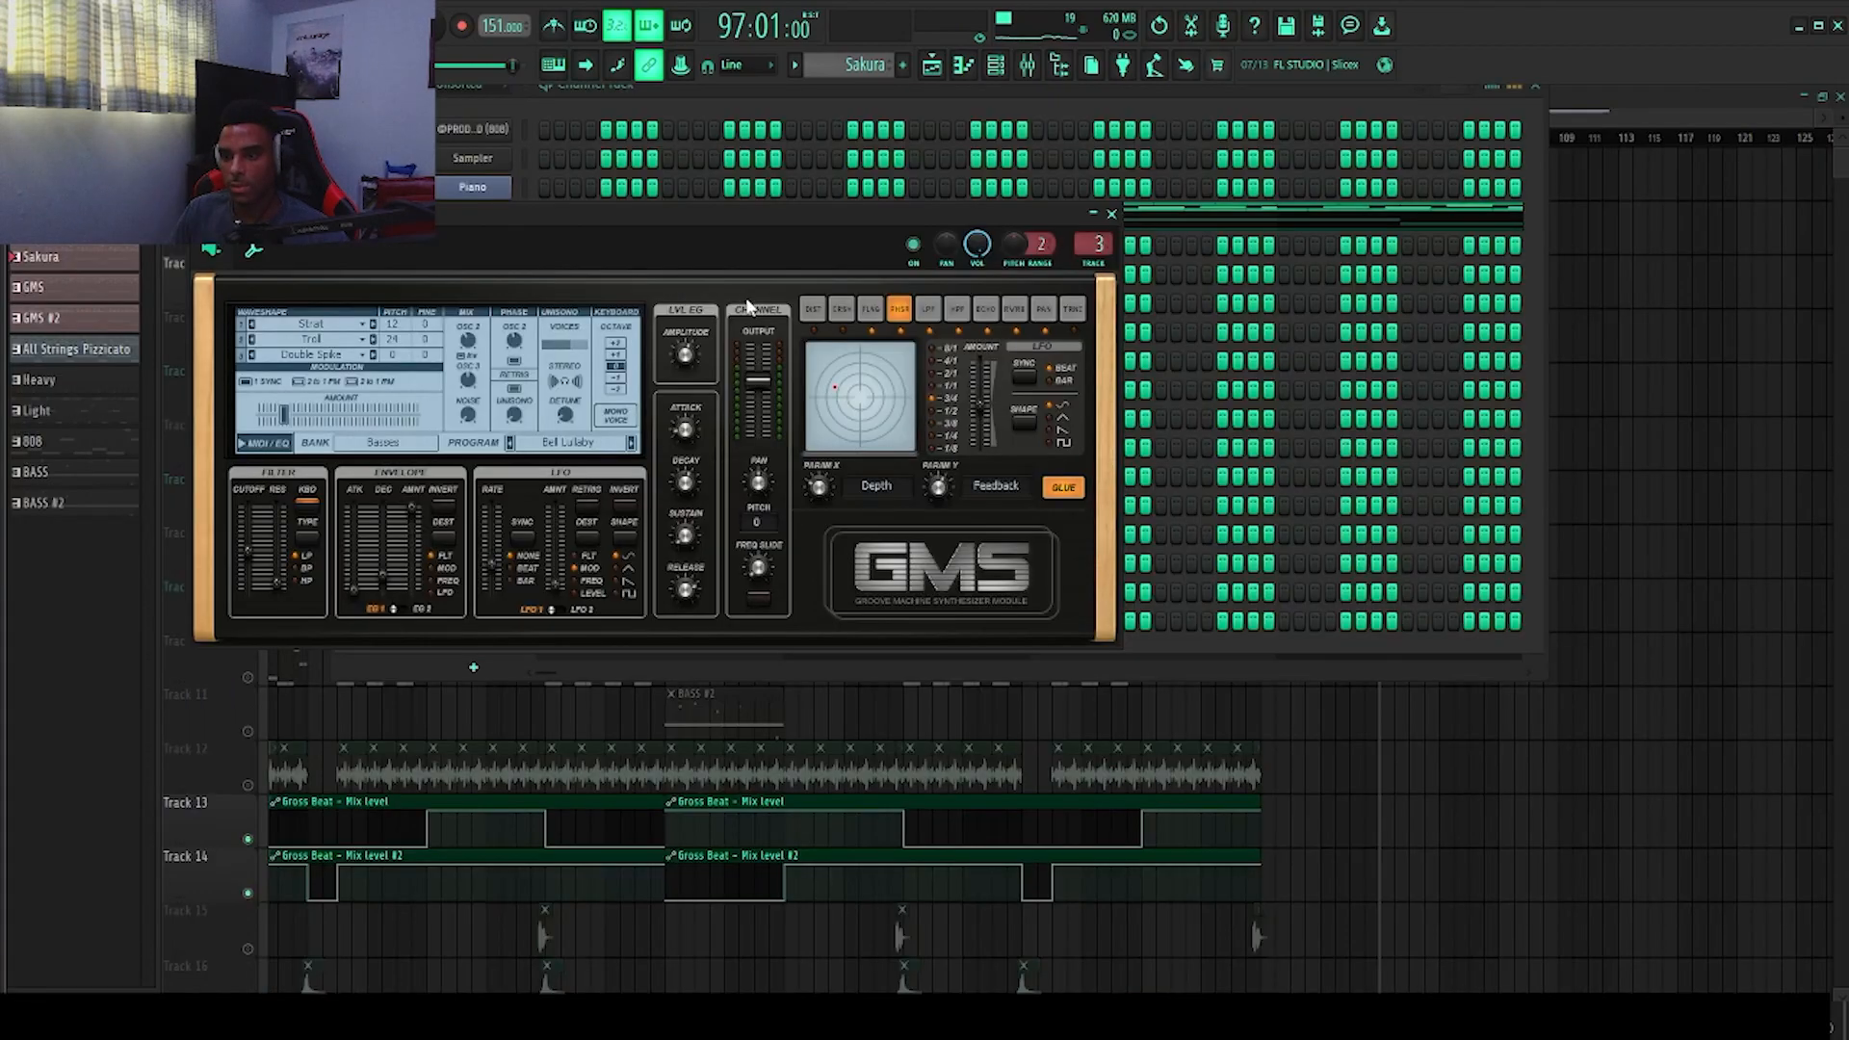
Step: Open the GMS synth's preset library and browse the programs in its WiseLabs bank
left_click_drag(774, 231, 854, 238)
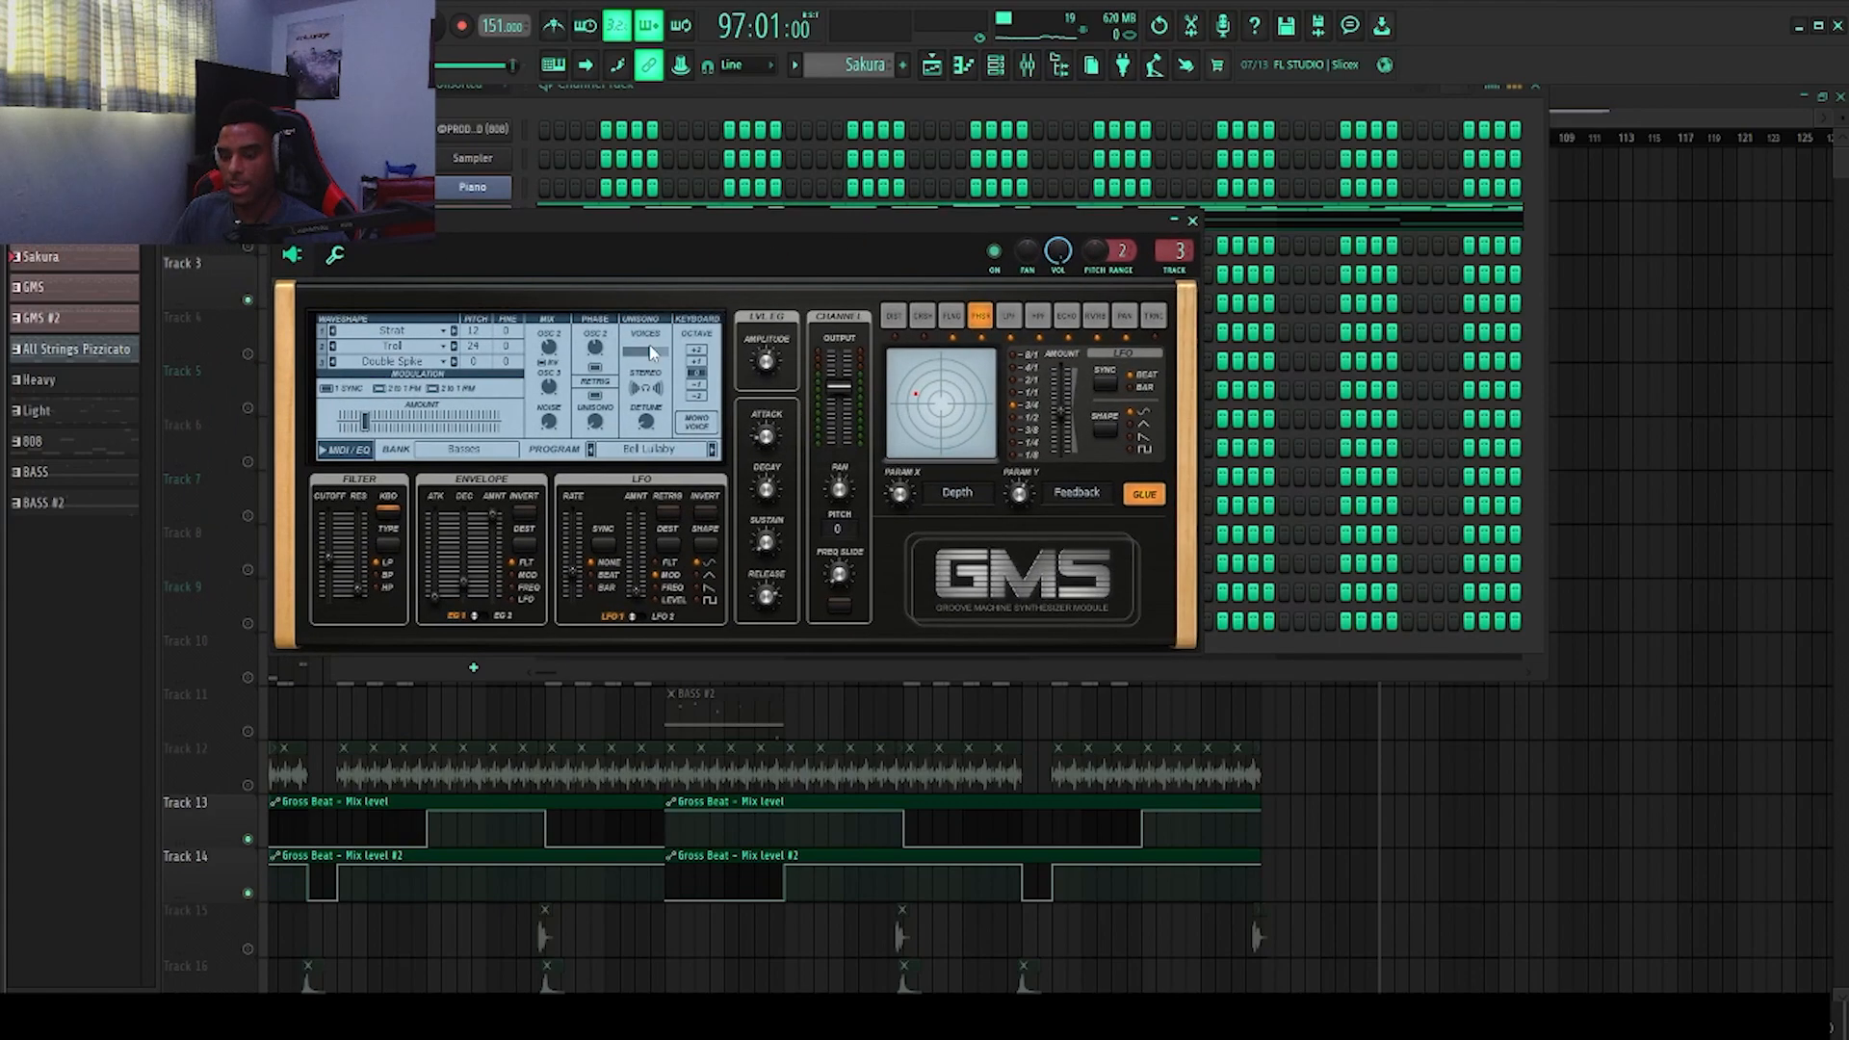
left_click(480, 462)
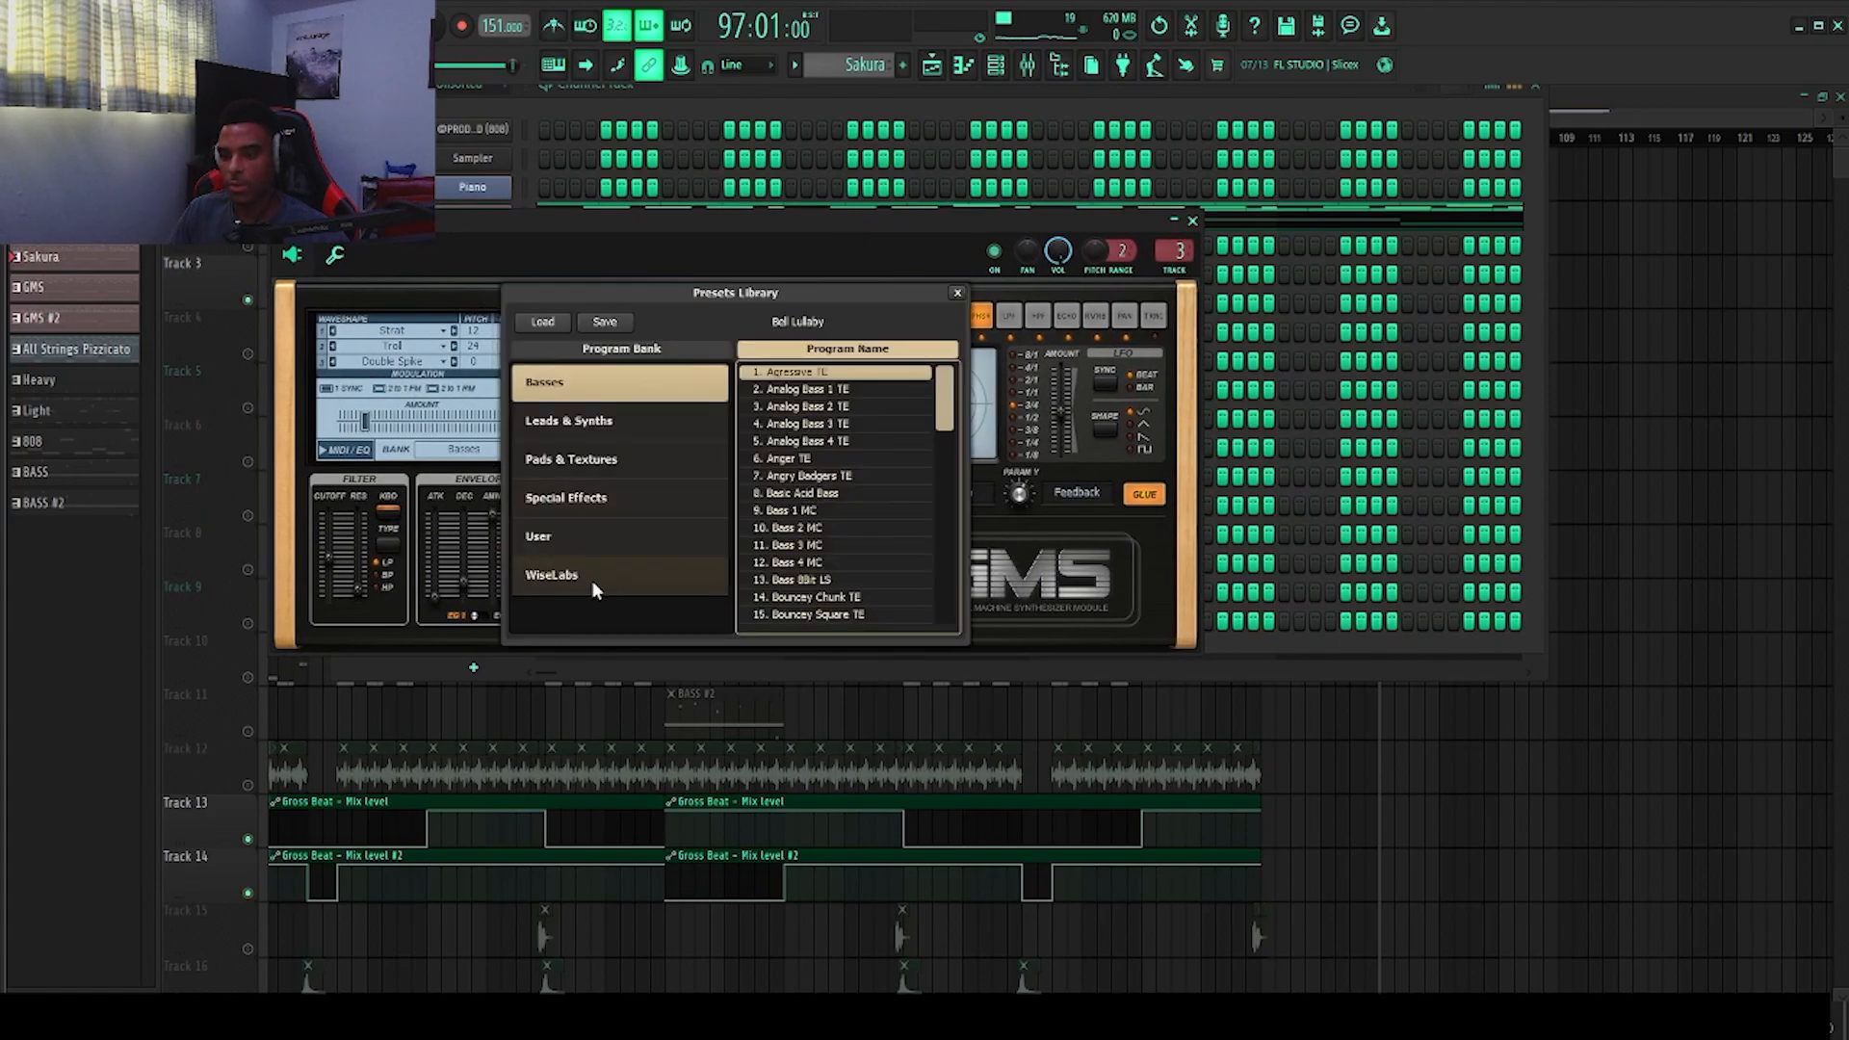
left_click(638, 570)
left_click_drag(938, 403, 939, 461)
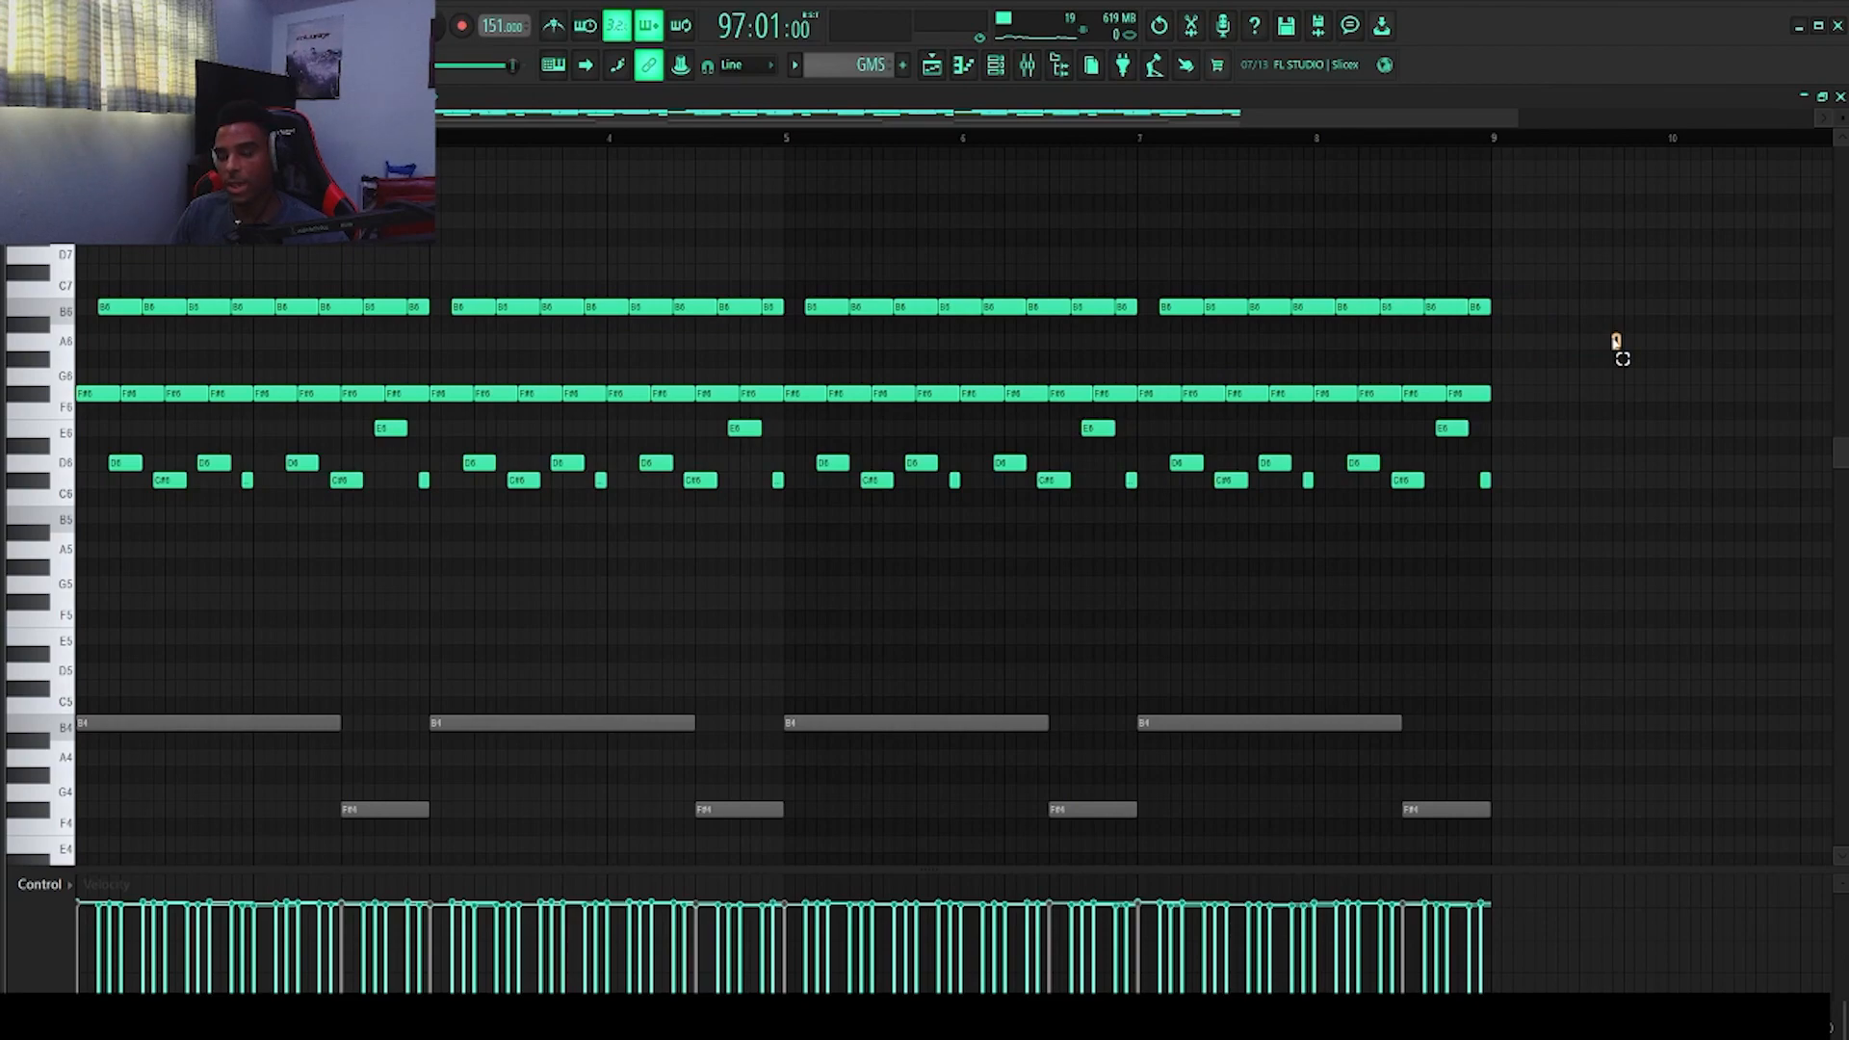
Step: Try the GMS pattern's row of B6 notes one octave lower, then restore their original pitch
left_click_drag(1621, 353, 95, 277)
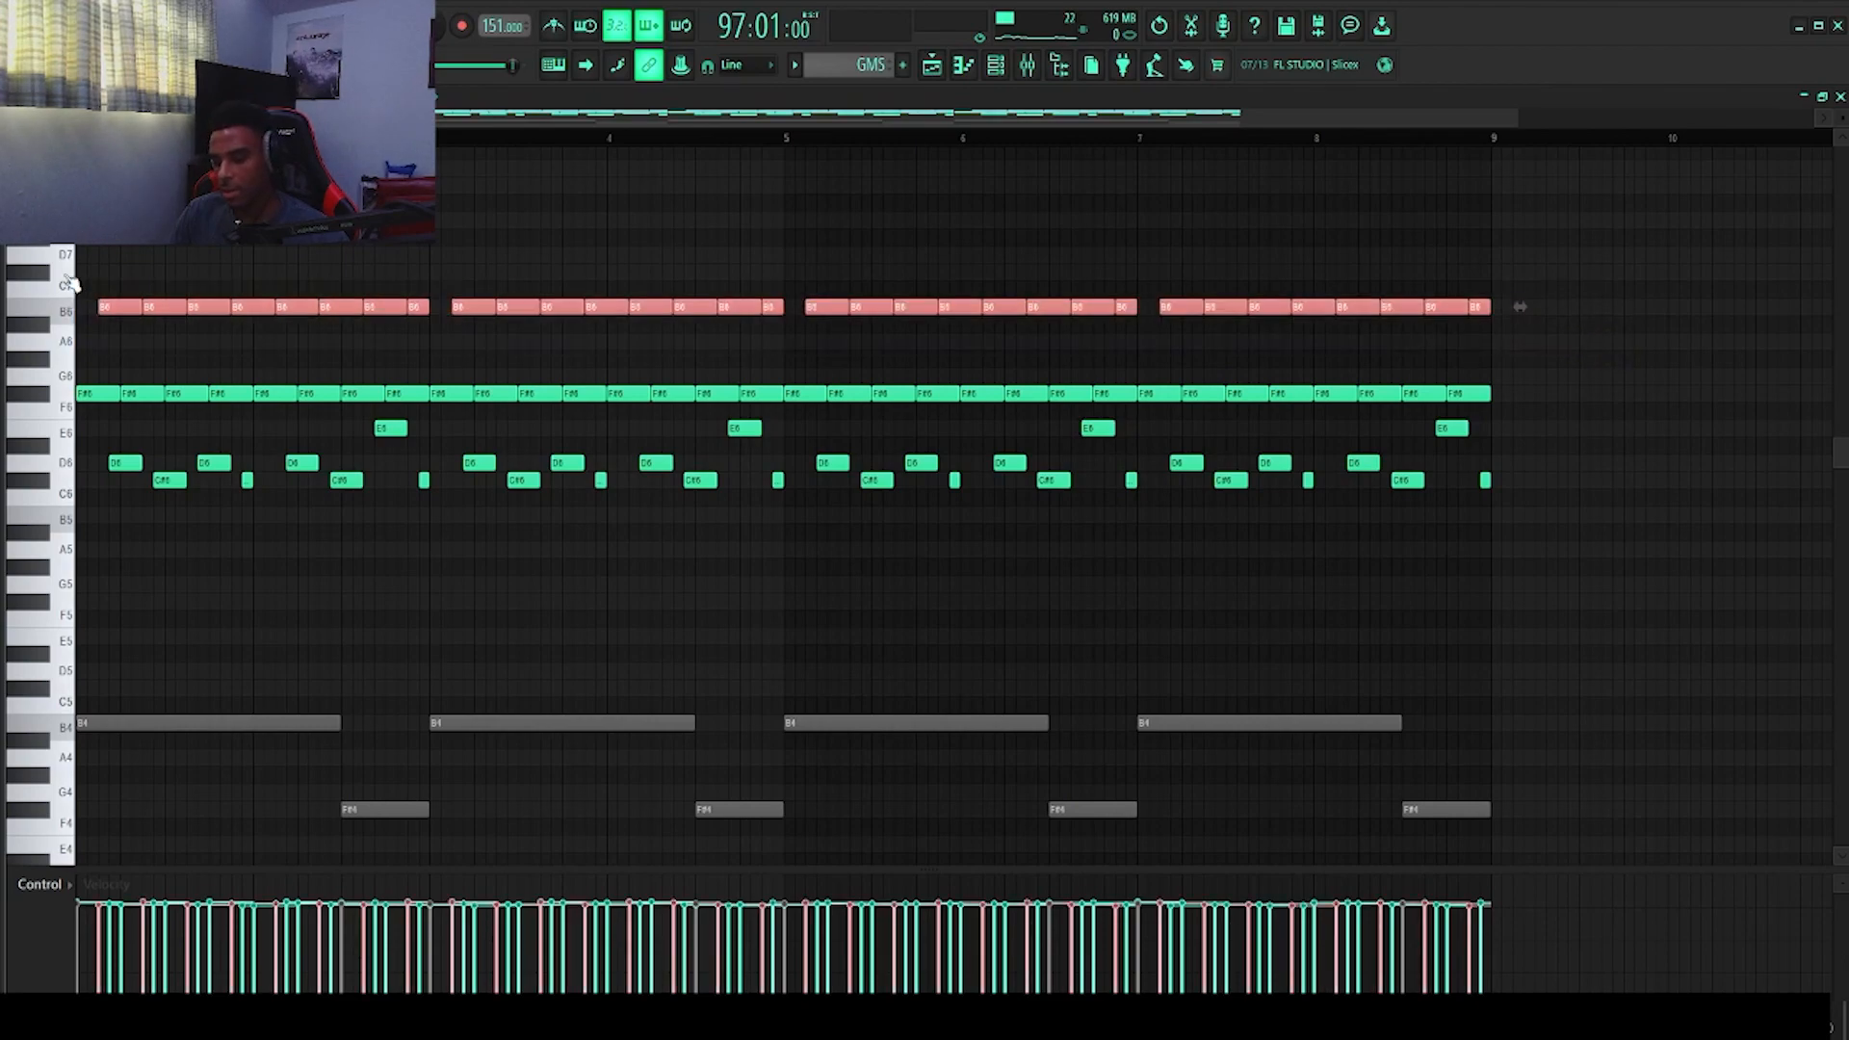
key("ctrl+Down")
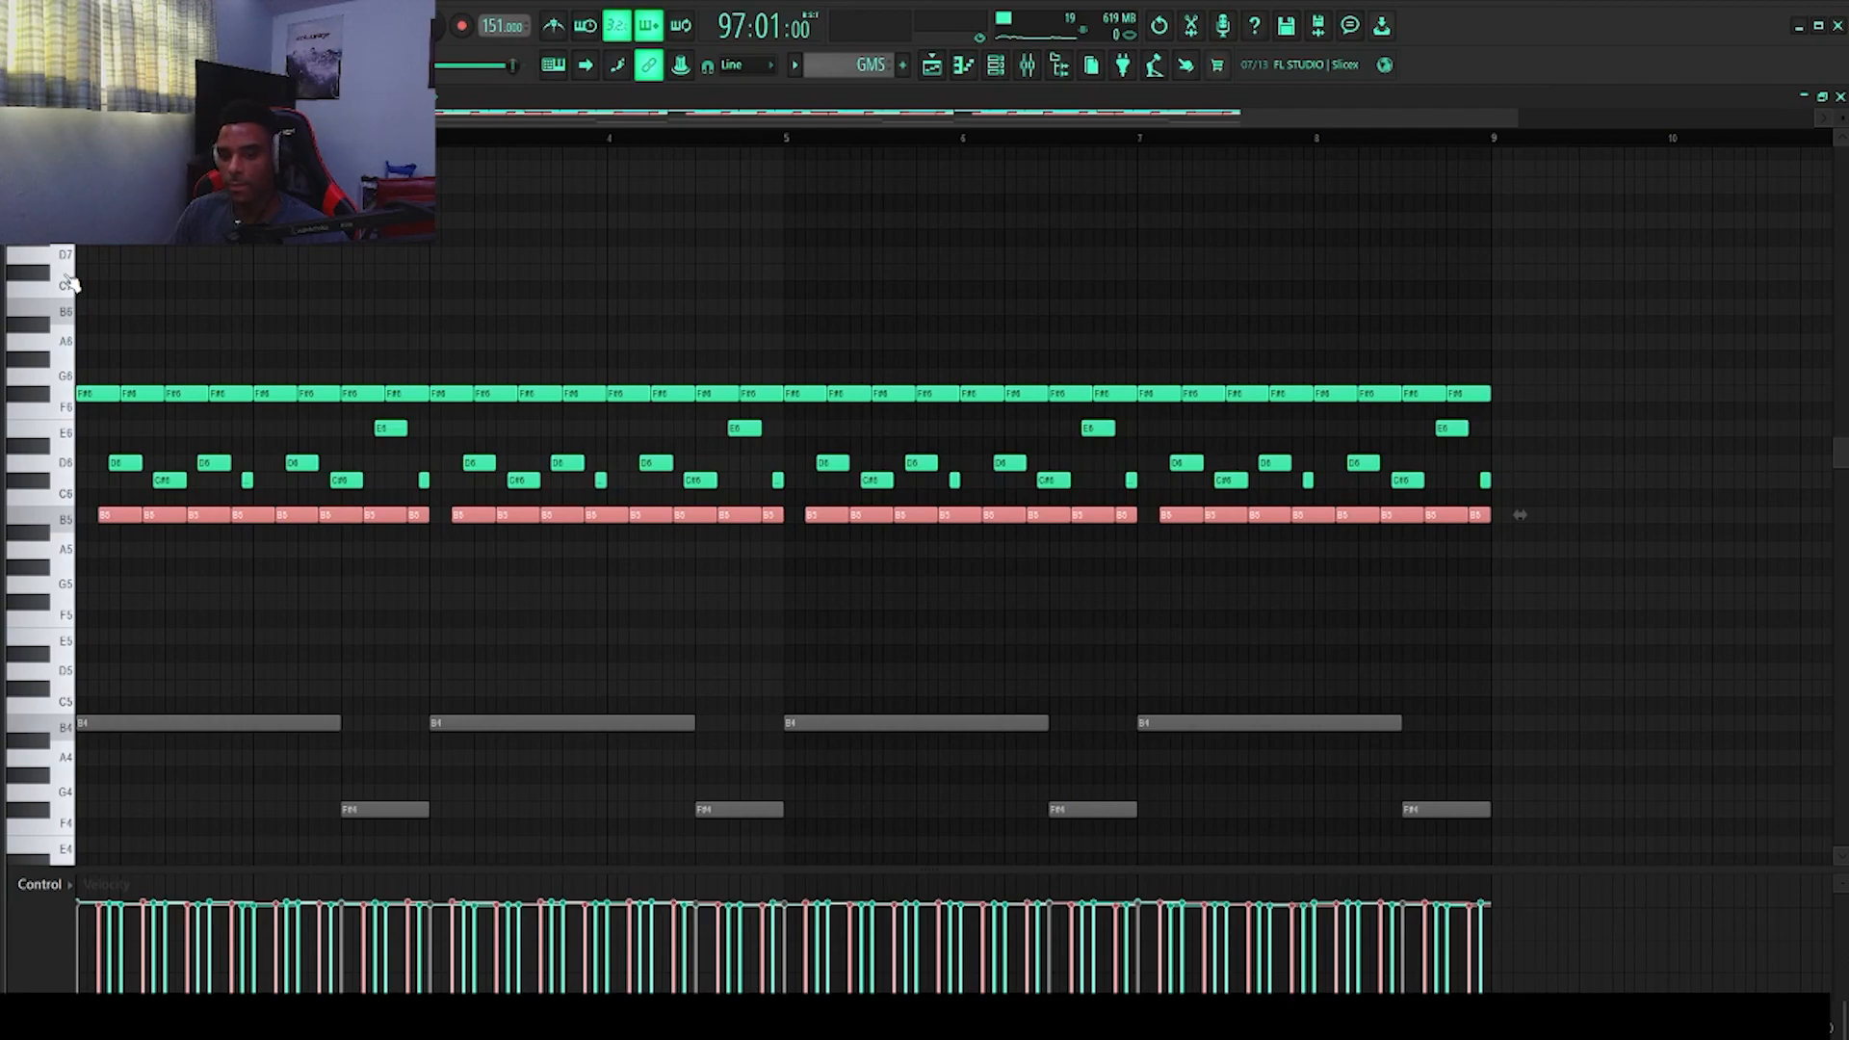
key("ctrl+Up")
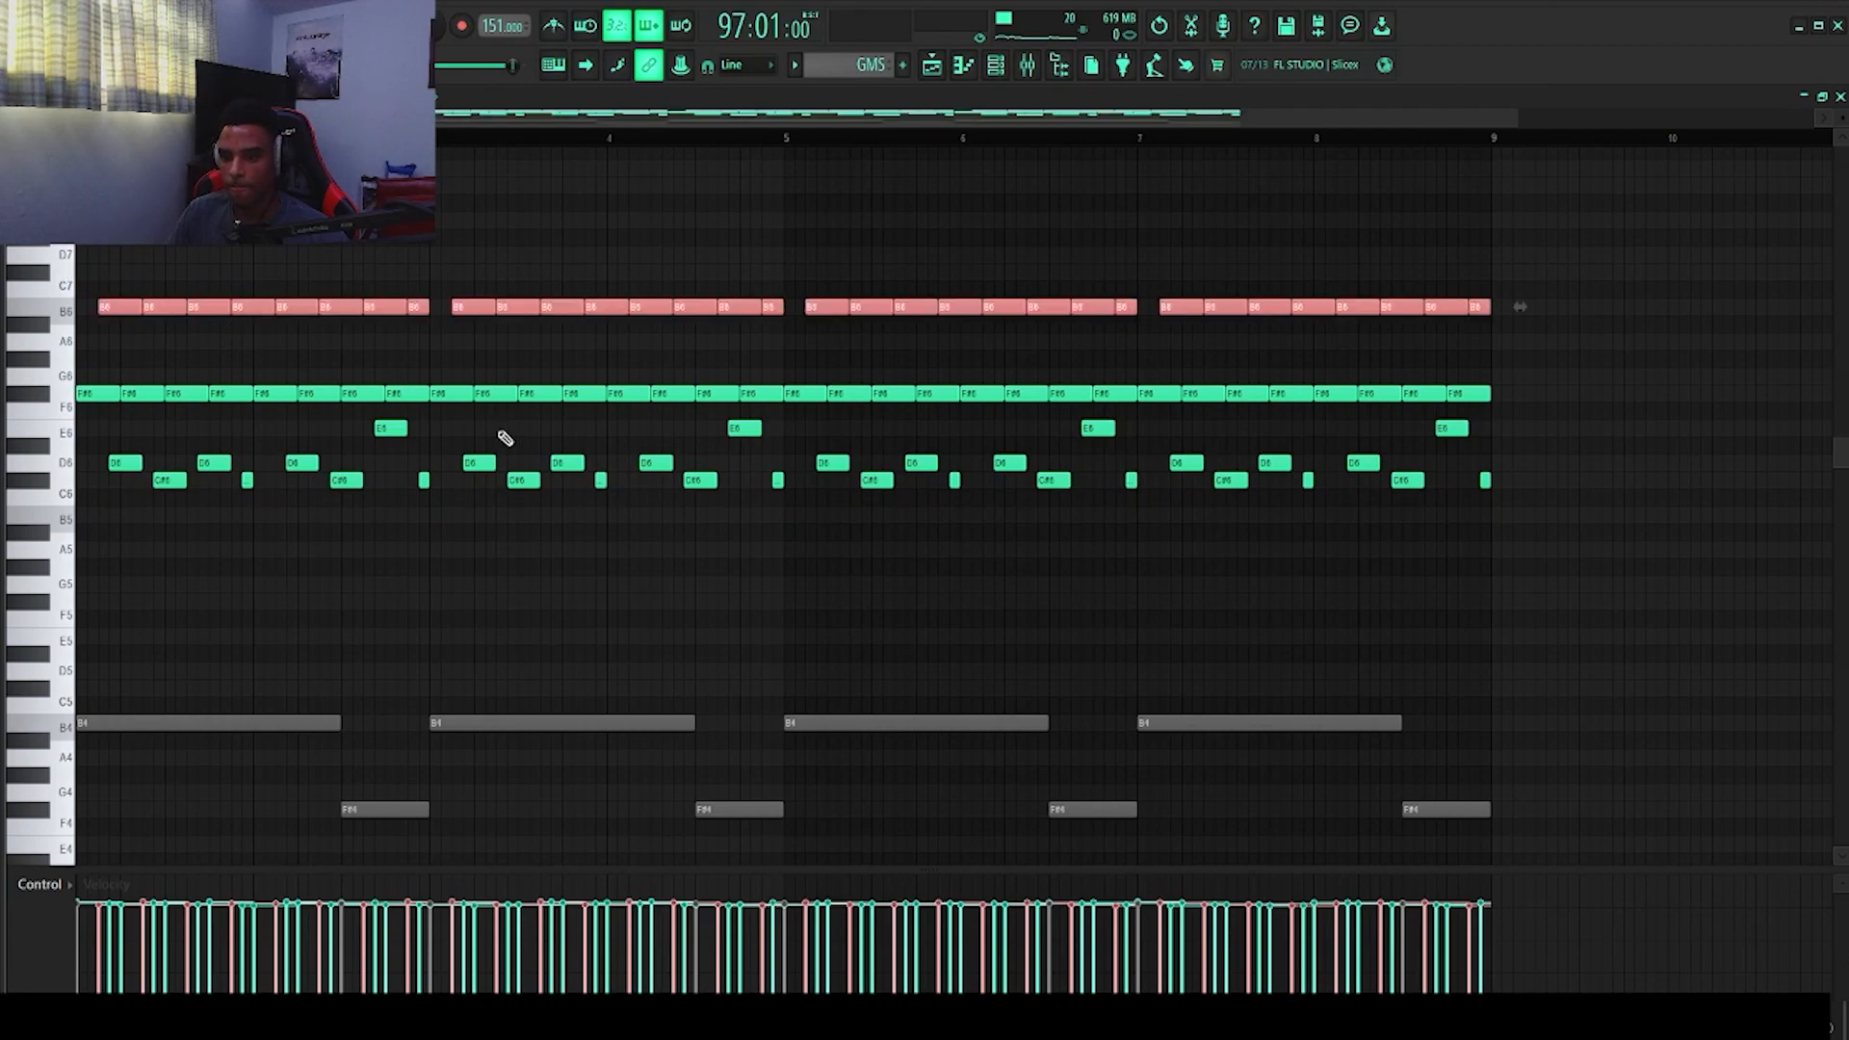
Step: Examine the GMS pattern's notes in the piano roll and play the melody from bar 9
scroll(1215, 608, "down", 6)
left_click_drag(1511, 749, 1359, 686)
scroll(1359, 687, "up", 4)
key("space")
key("space")
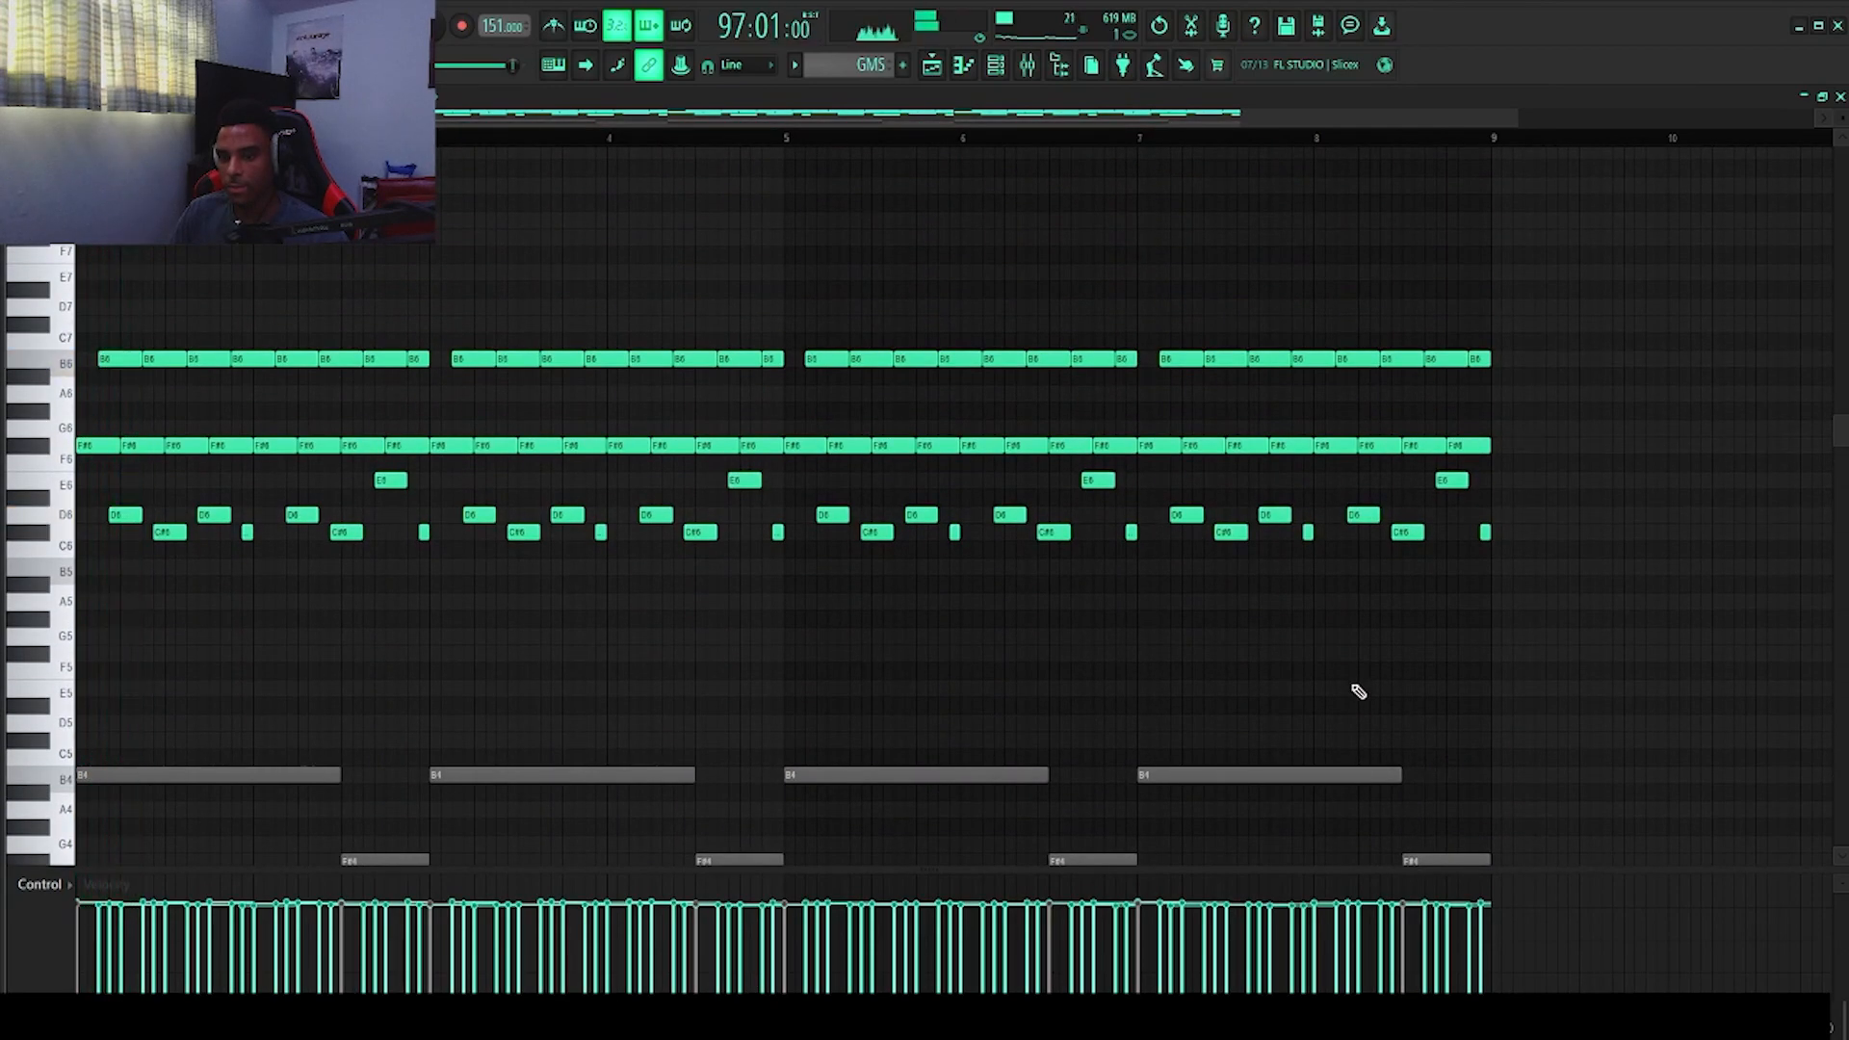
left_click(442, 34)
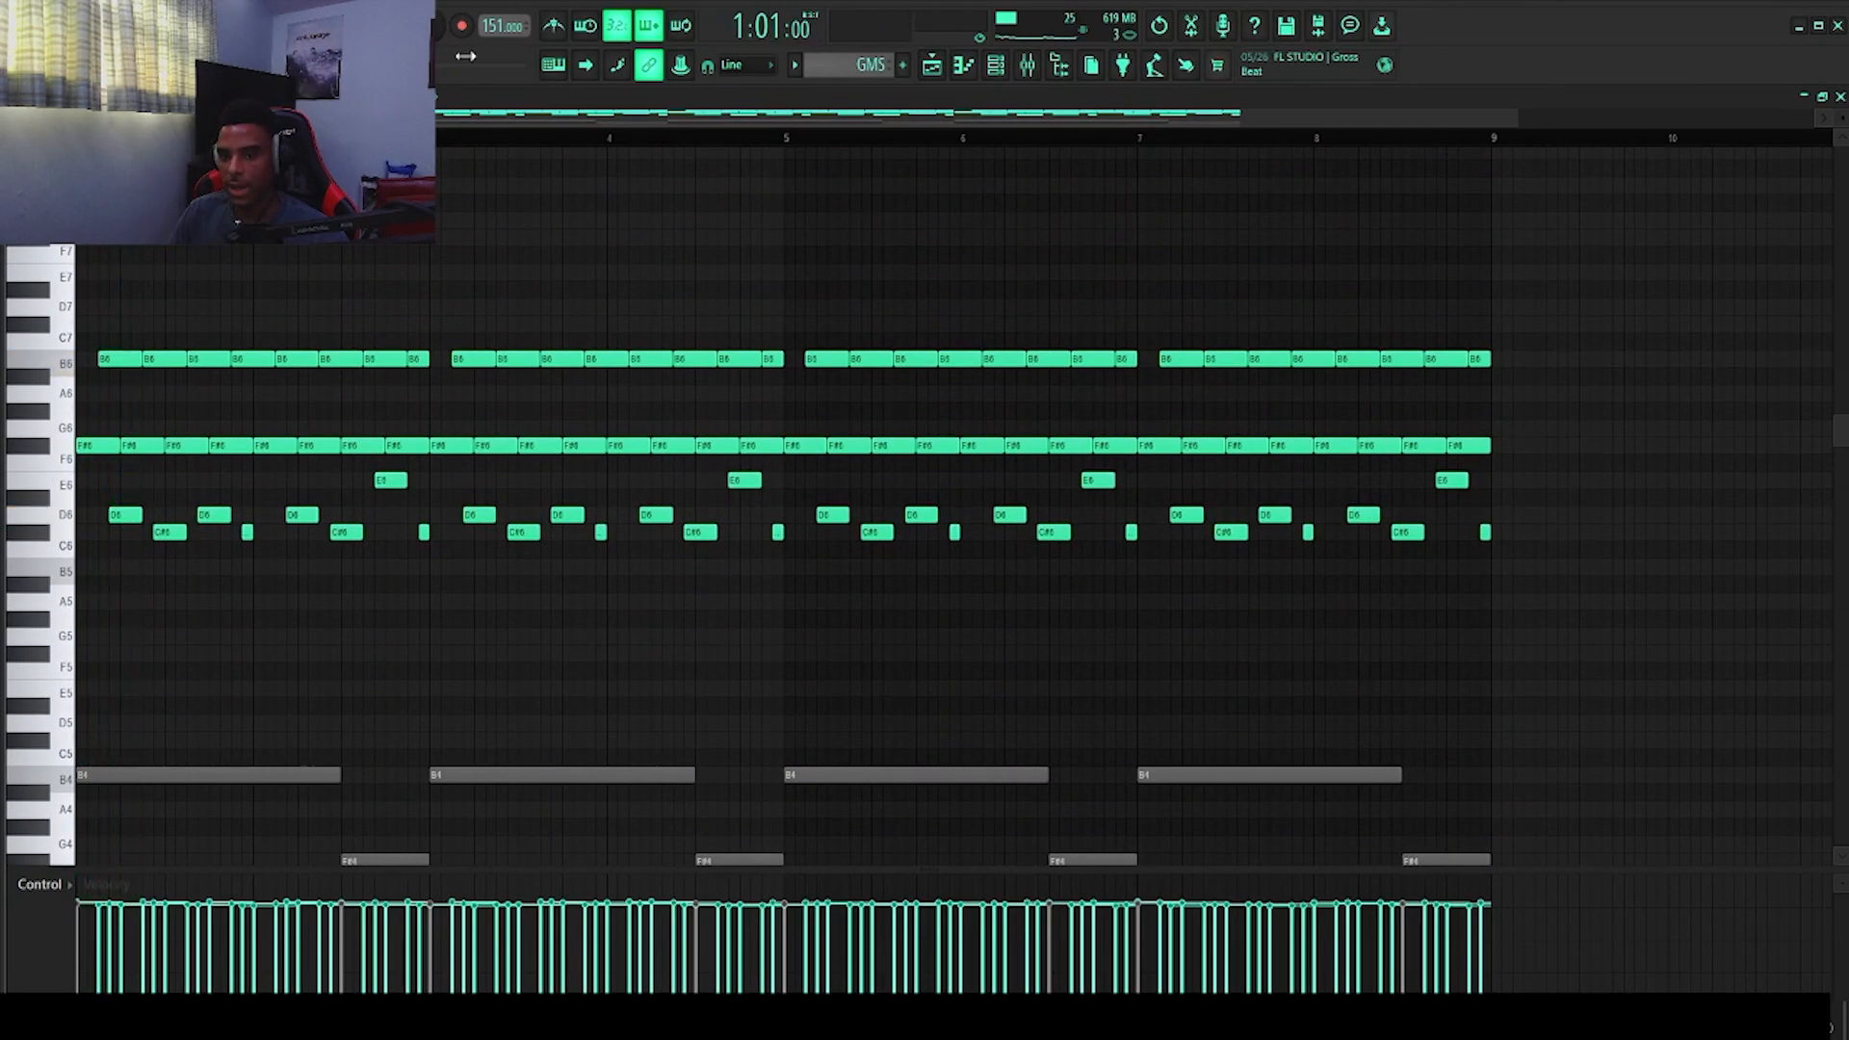
key("space")
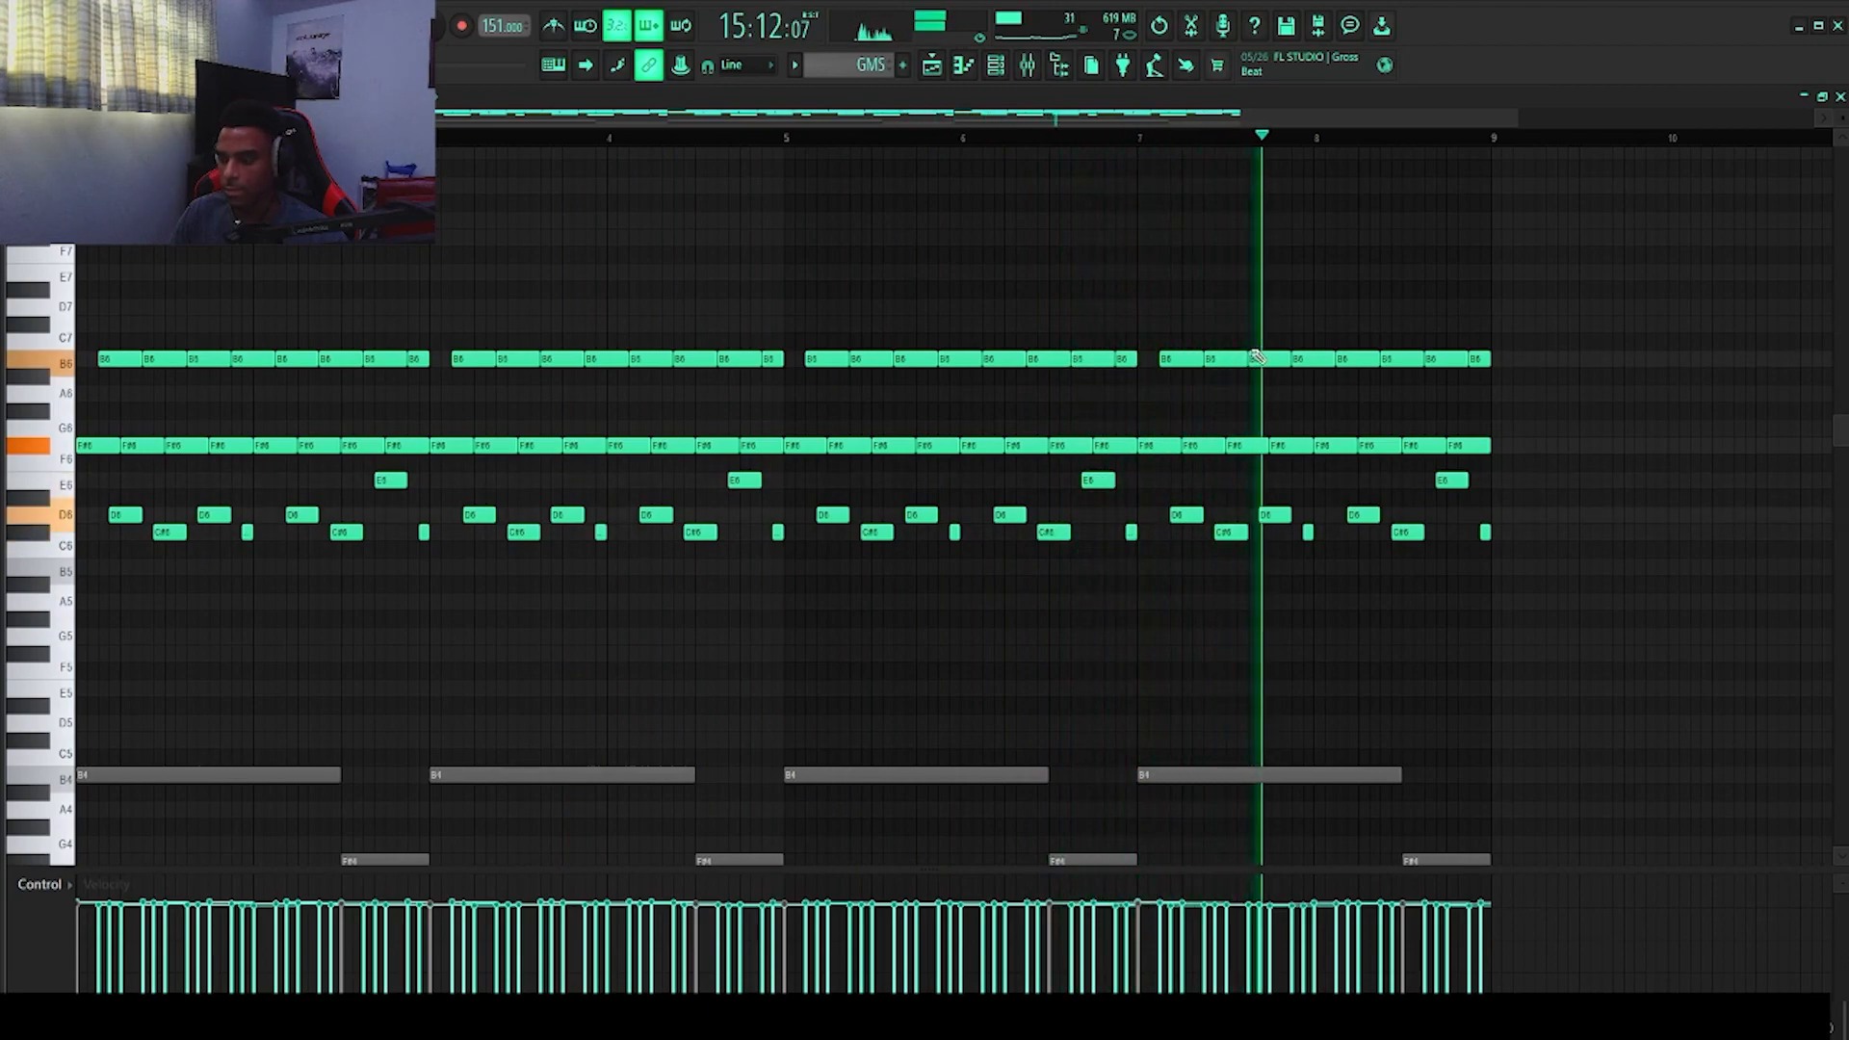
key("space")
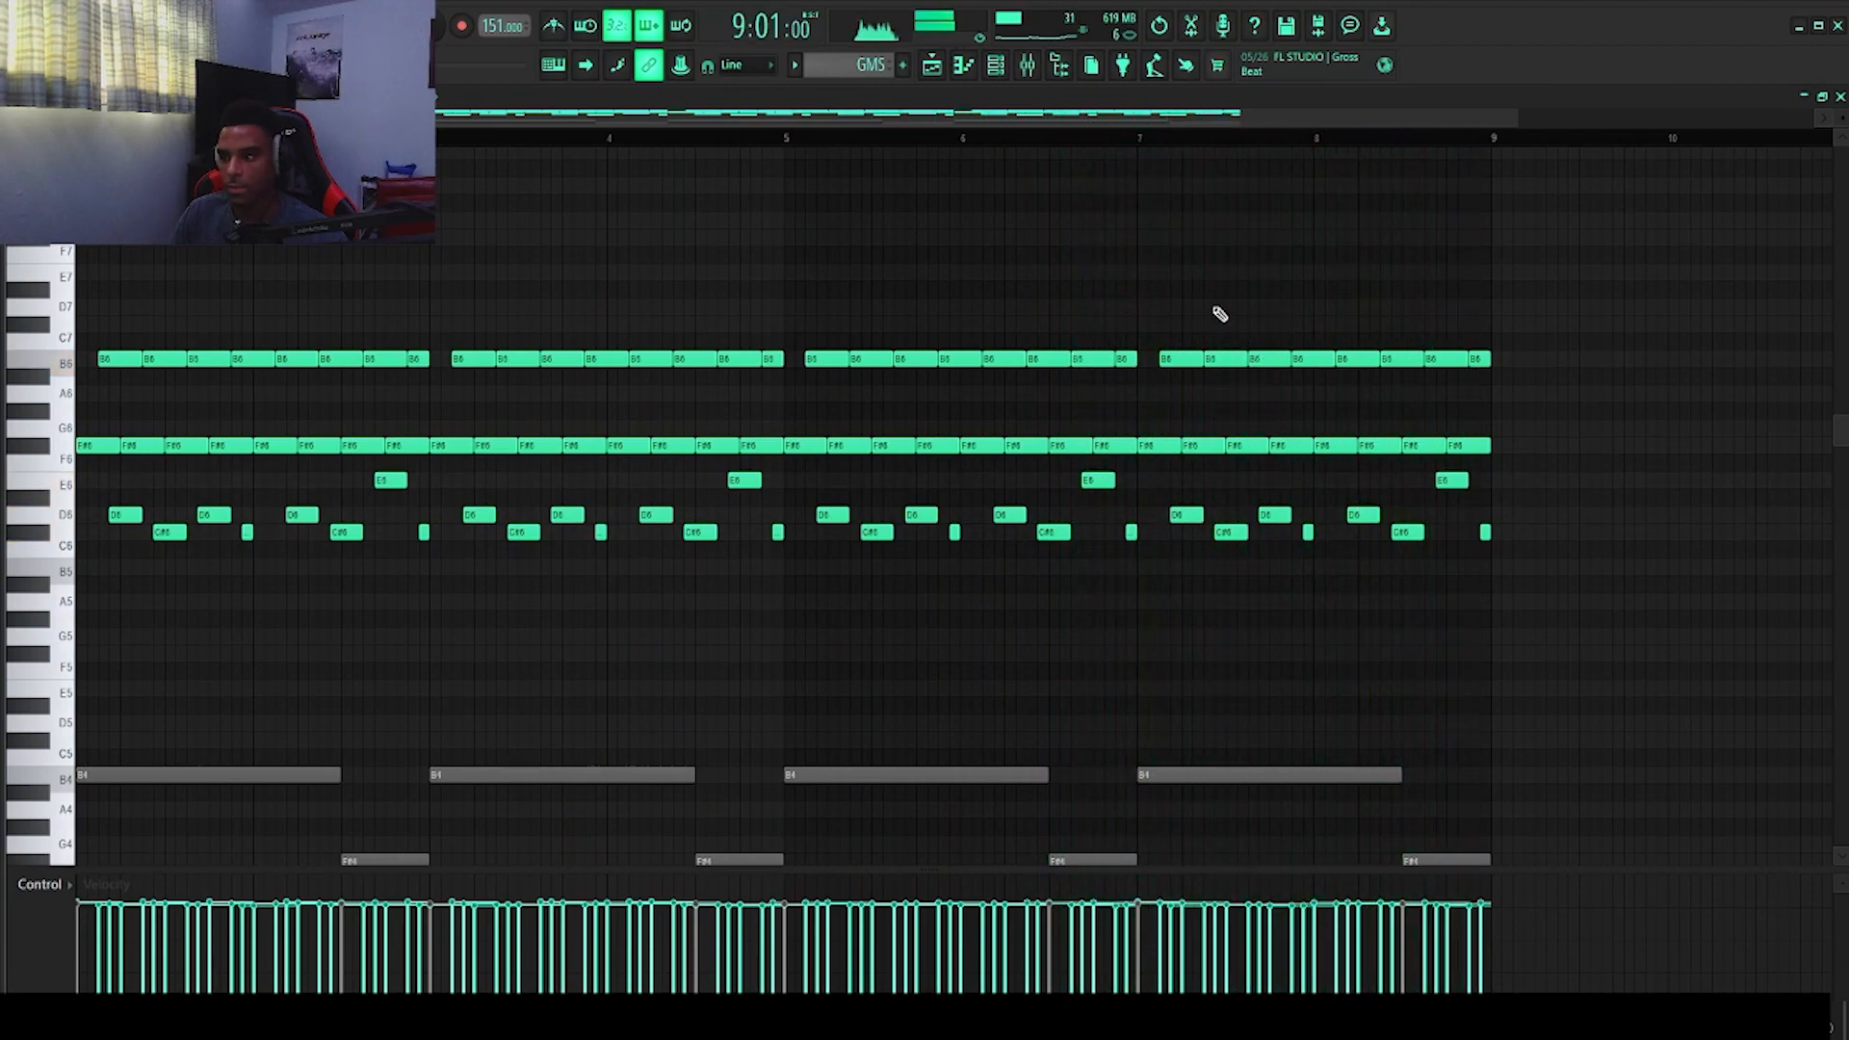
Step: Show the Bell mixer track and inspect its two Gross Beats, playing from bar 9 to hear the Sidechain volume pattern
key("F9")
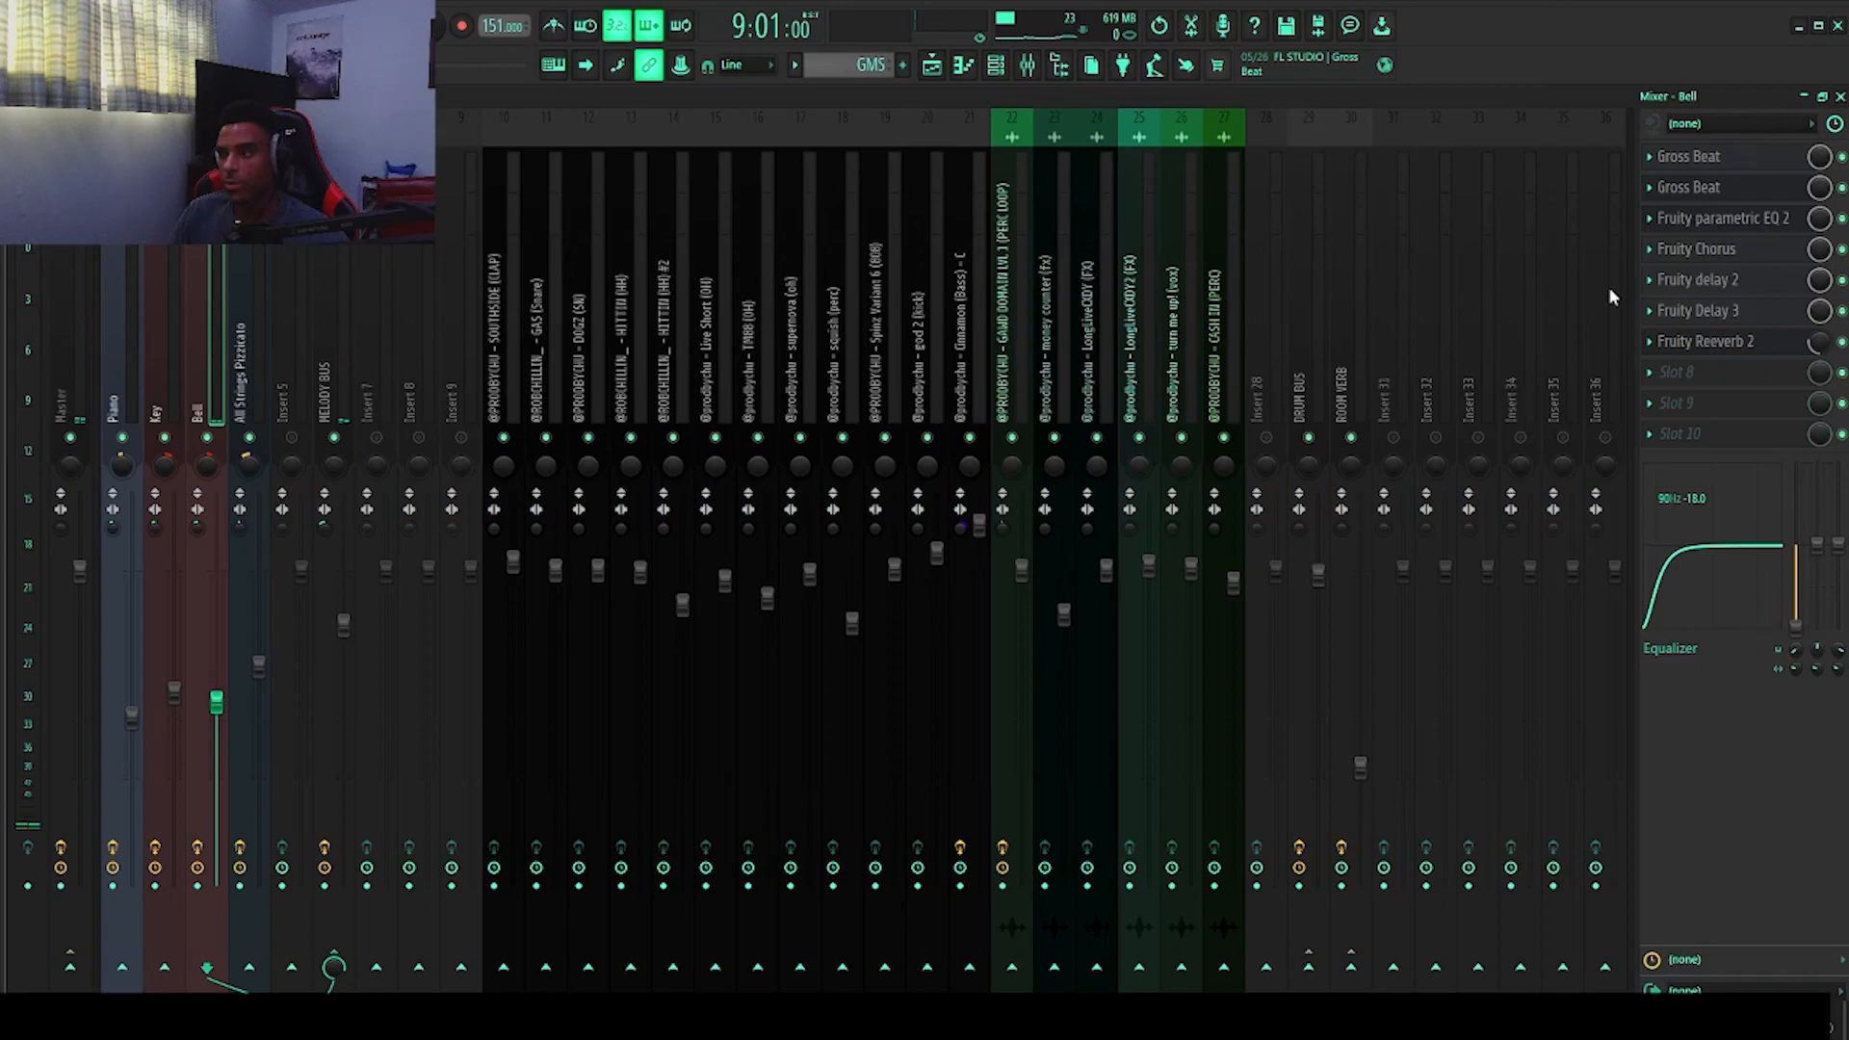
left_click(1722, 164)
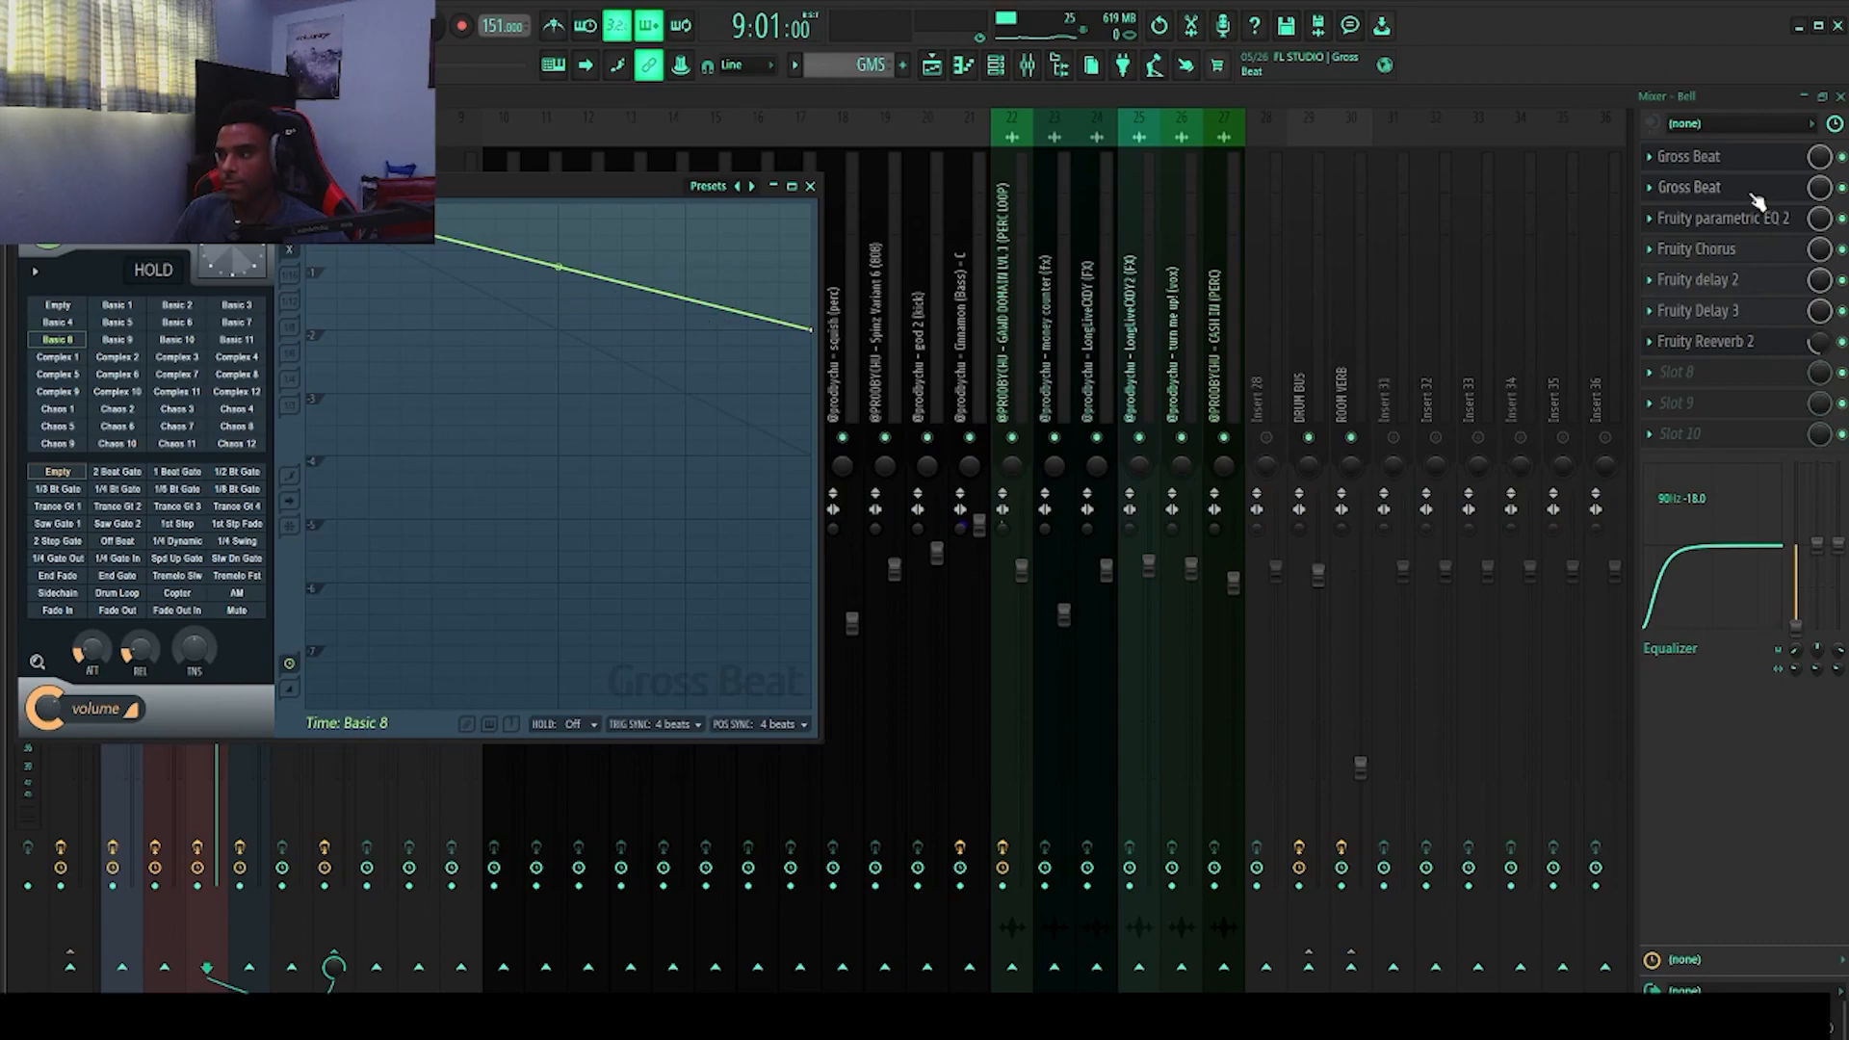
left_click(1748, 188)
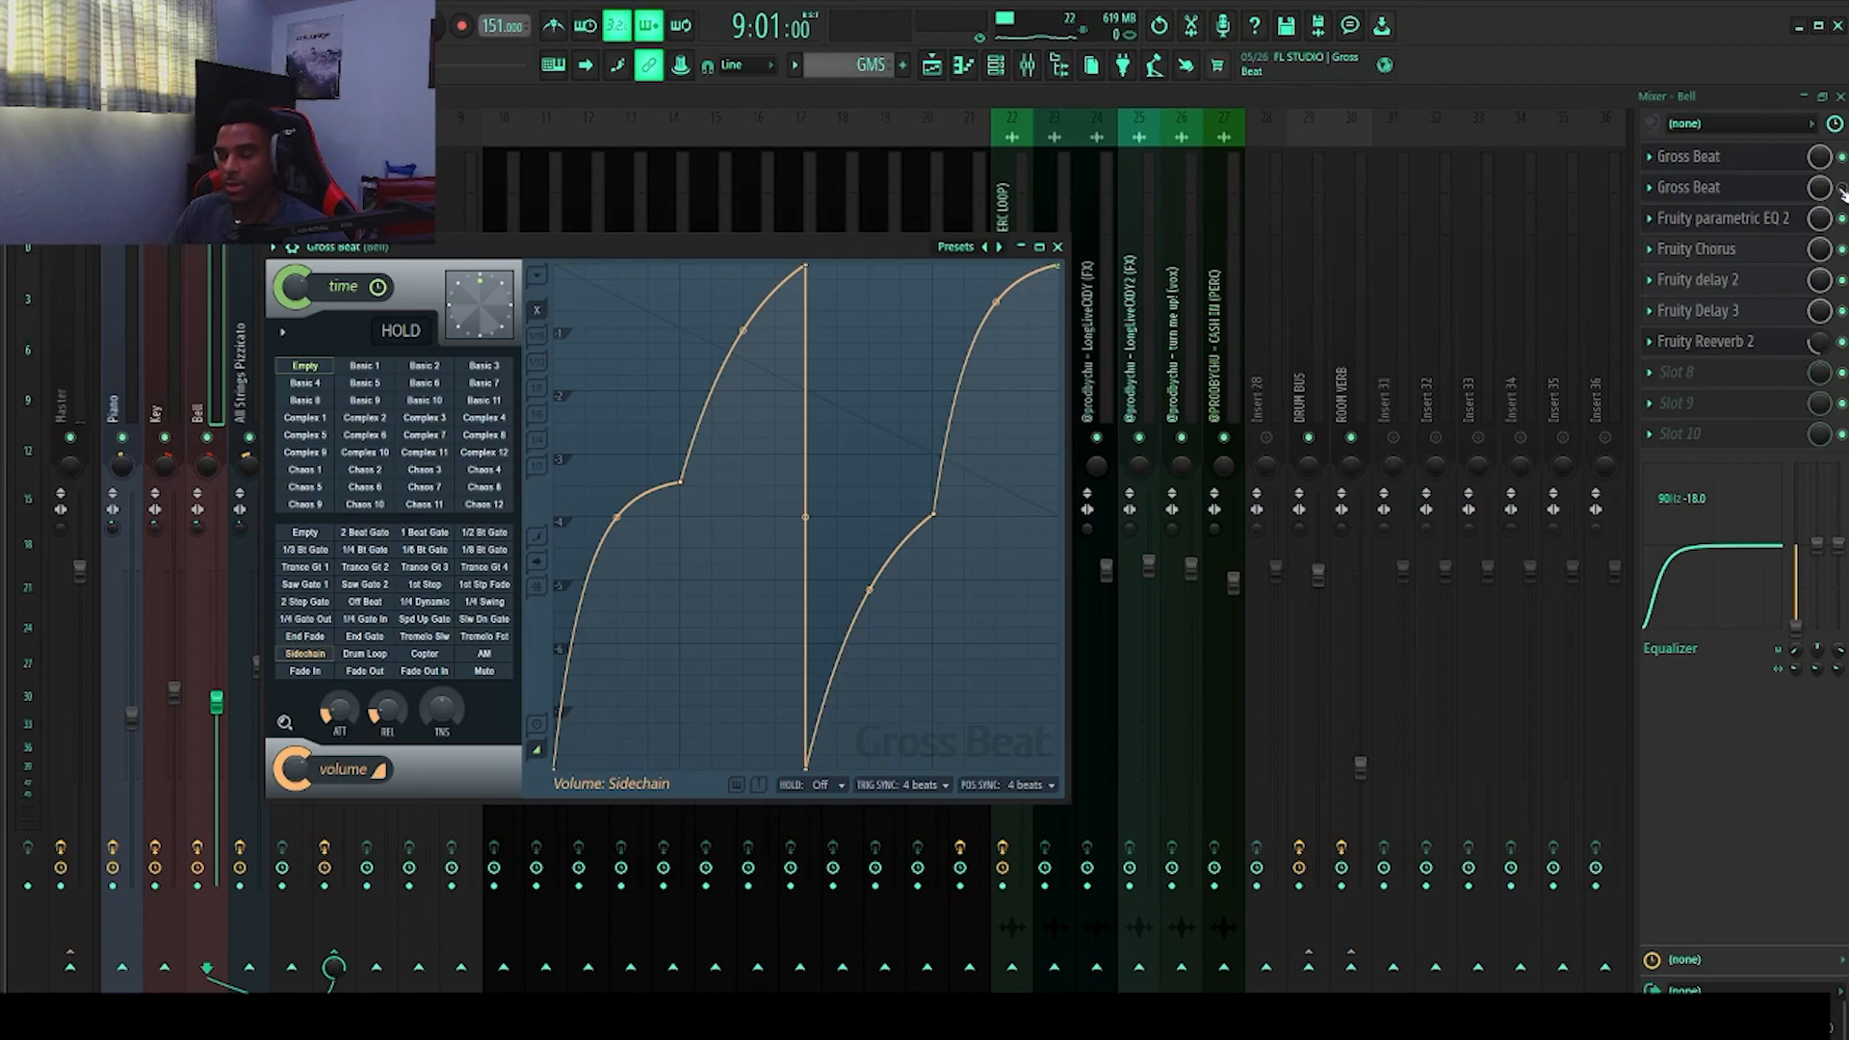
key("space")
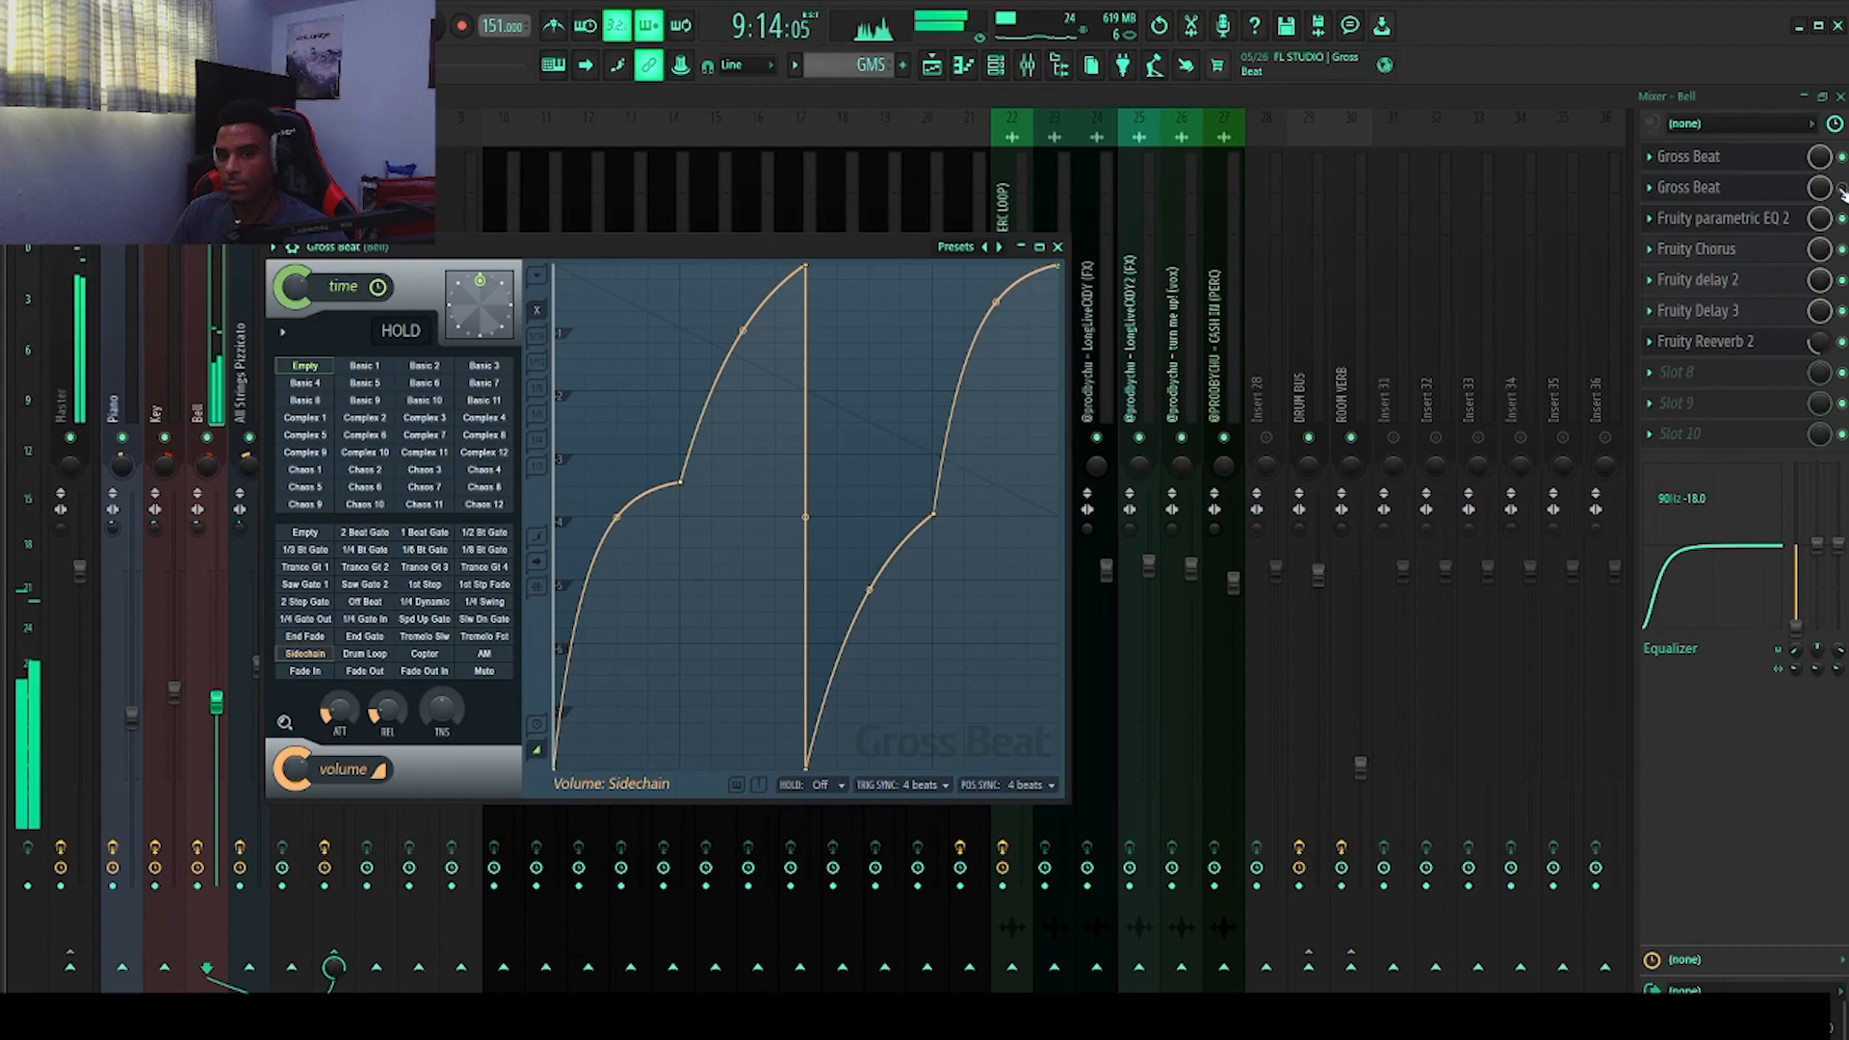
key("space")
left_click(1757, 190)
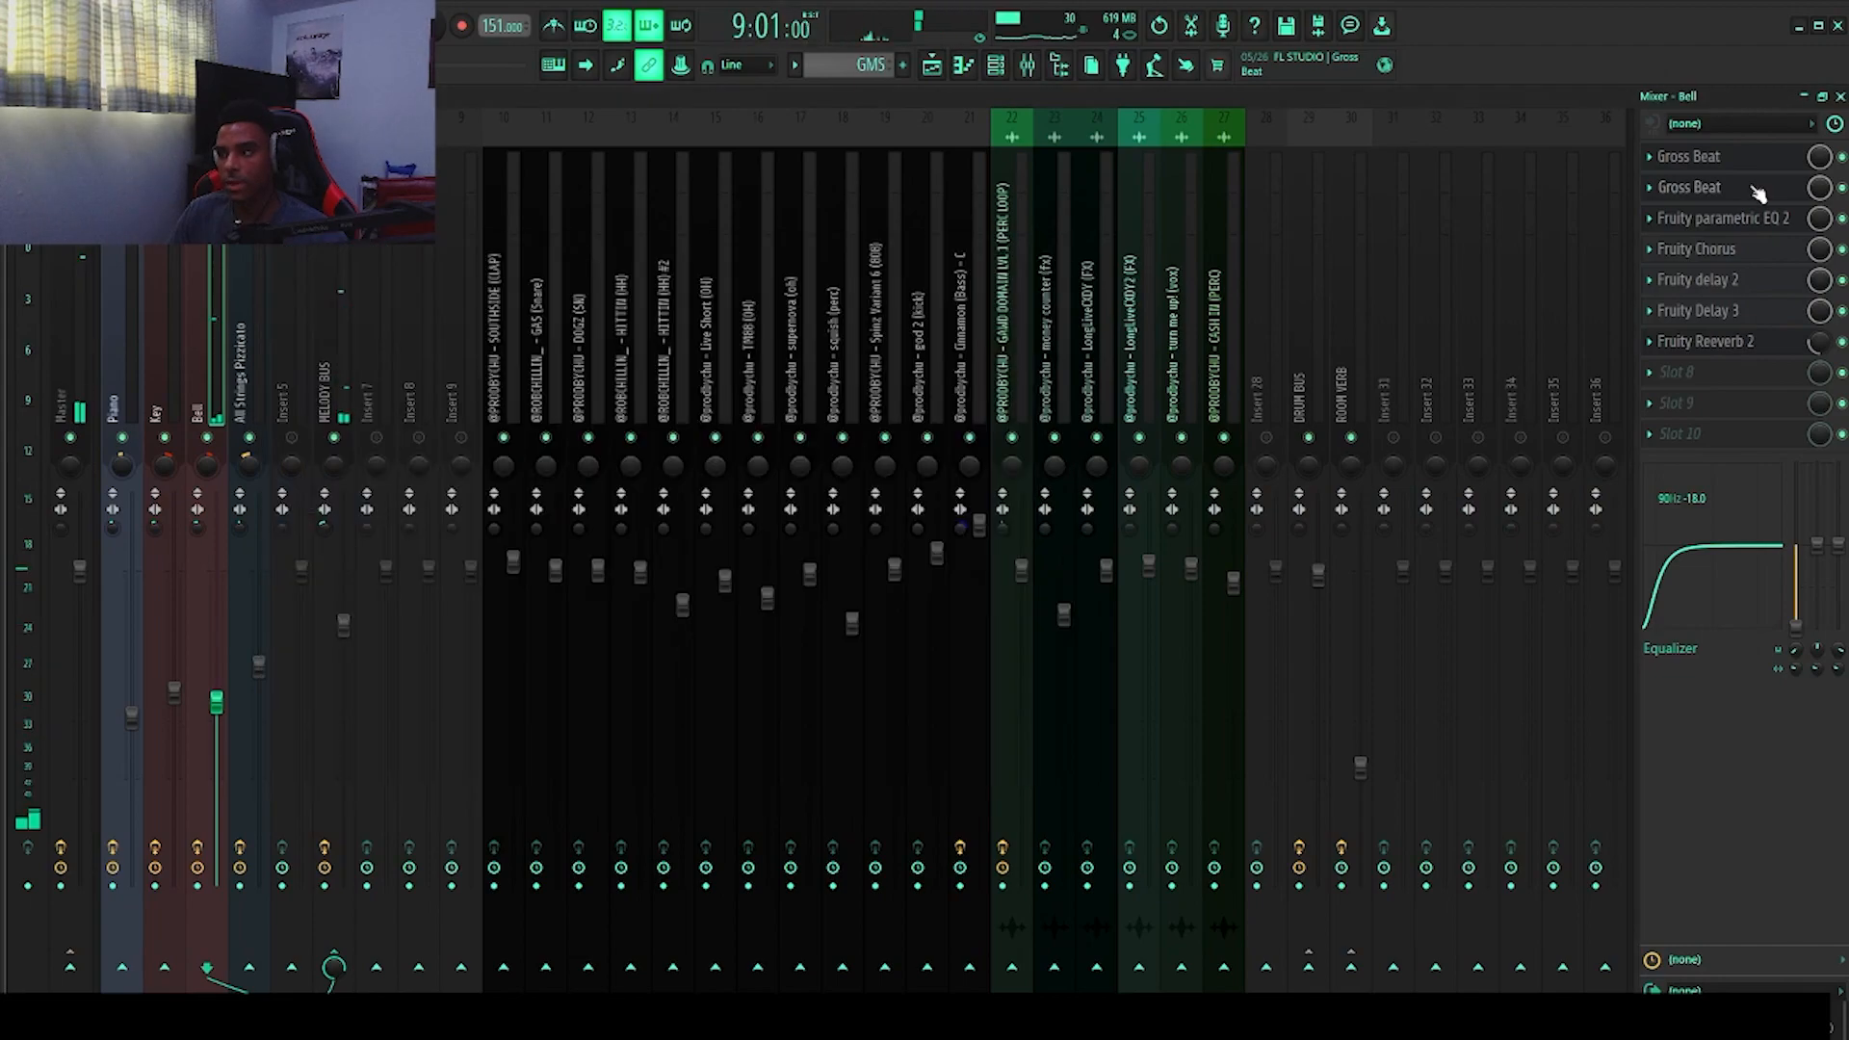
left_click(1757, 189)
key("space")
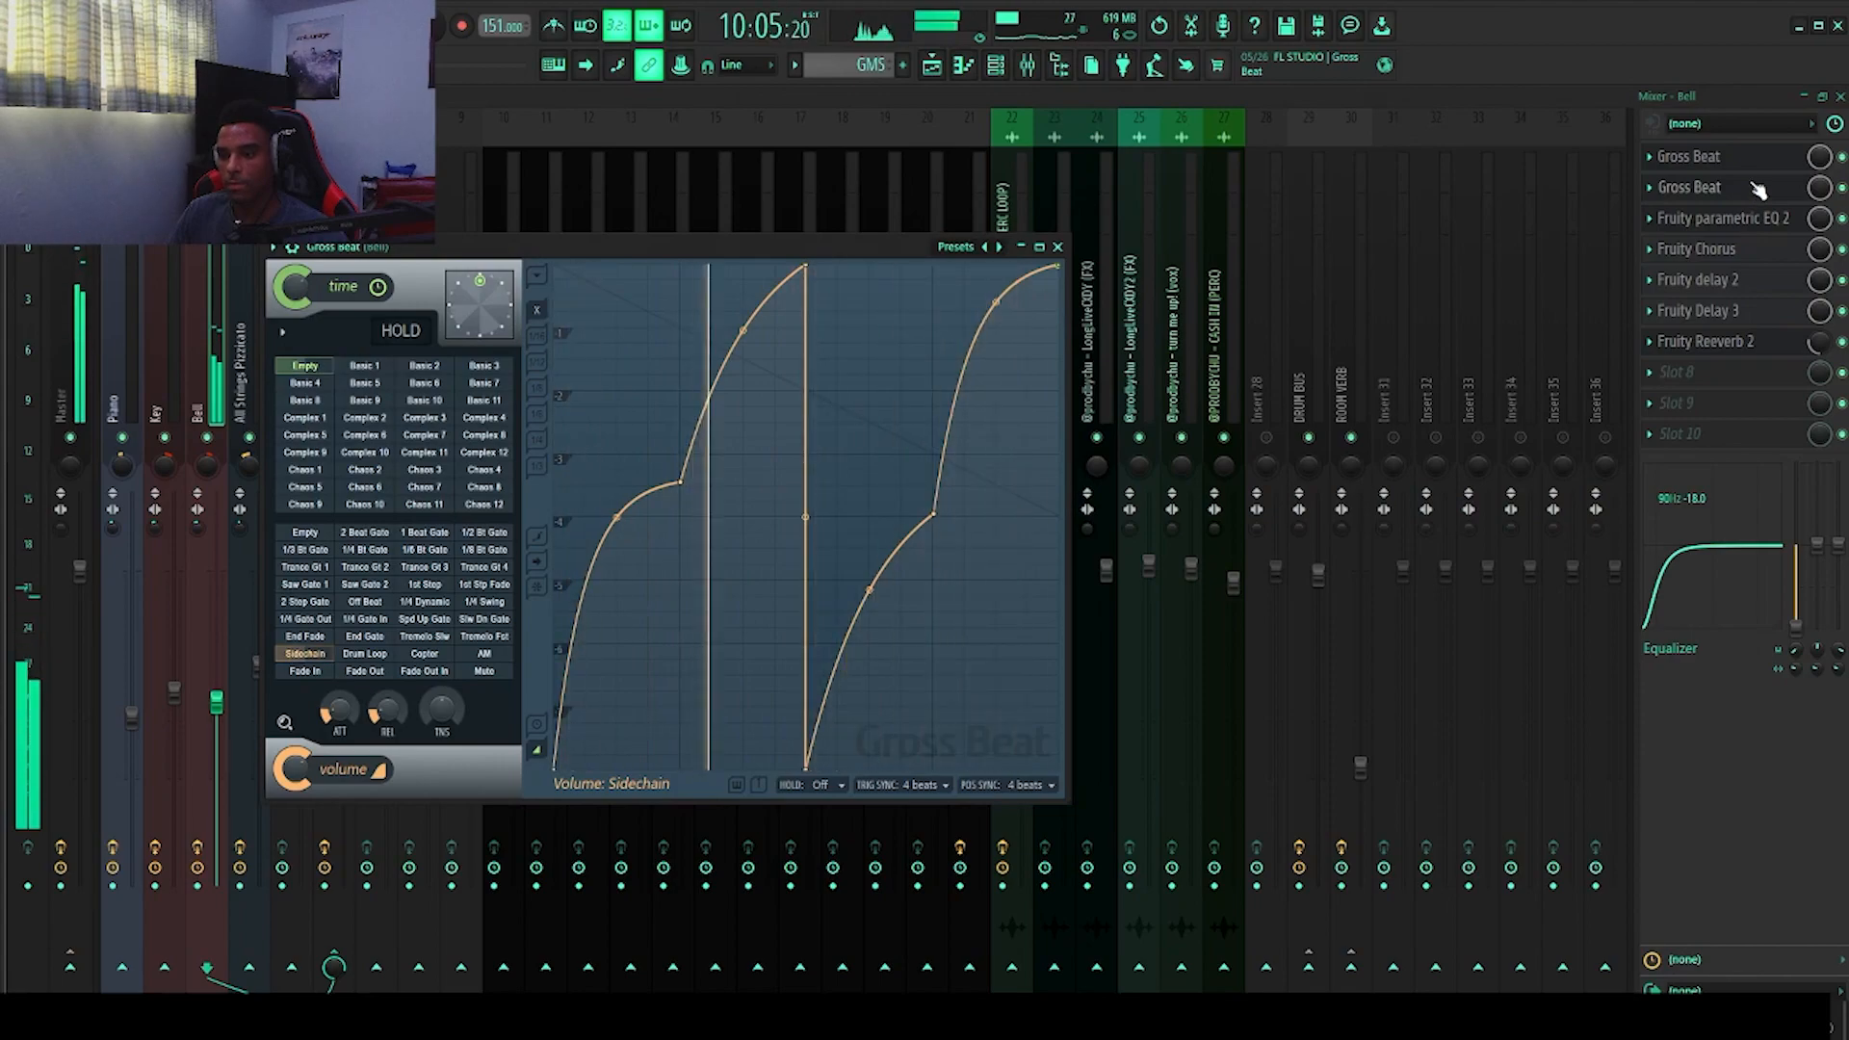
key("space")
key("Escape")
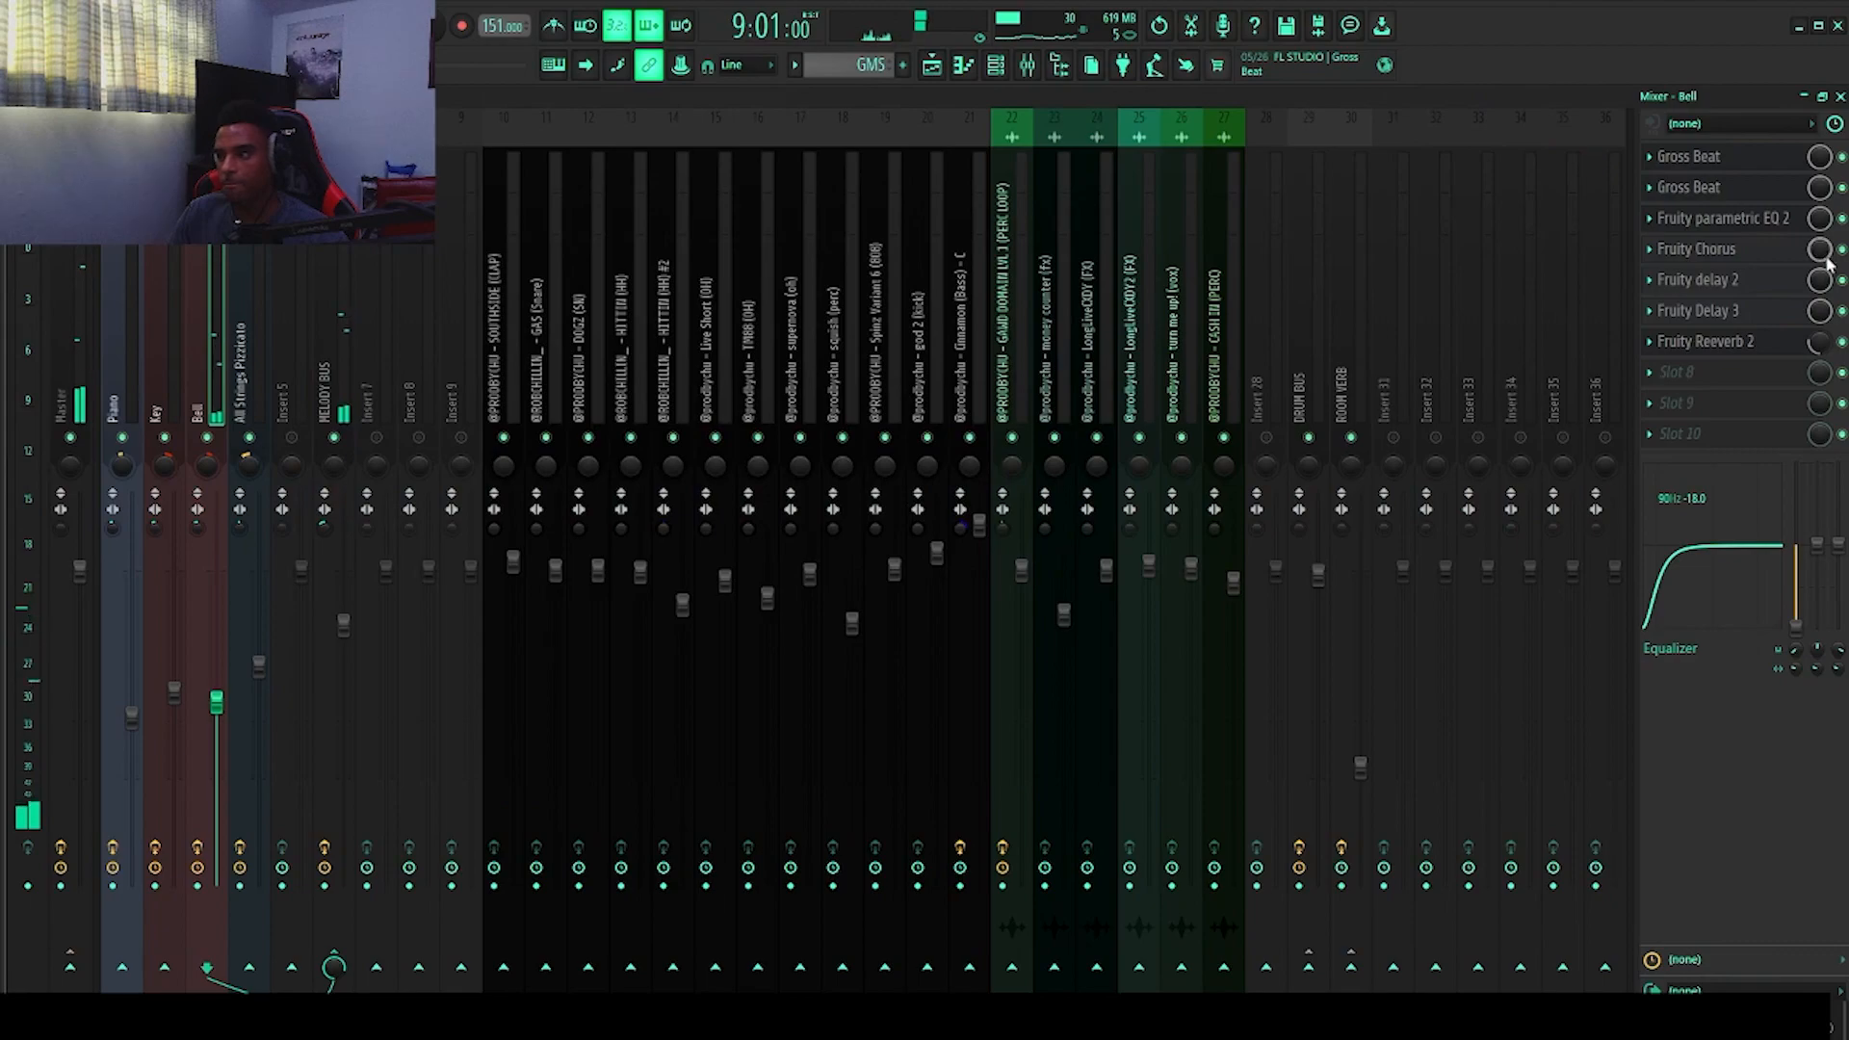
Step: View the preset list of the Bell track's Fruity parametric EQ 2 and play the melody to examine its filtered spectrum
left_click(1750, 219)
left_click(18, 96)
mouse_move(57, 132)
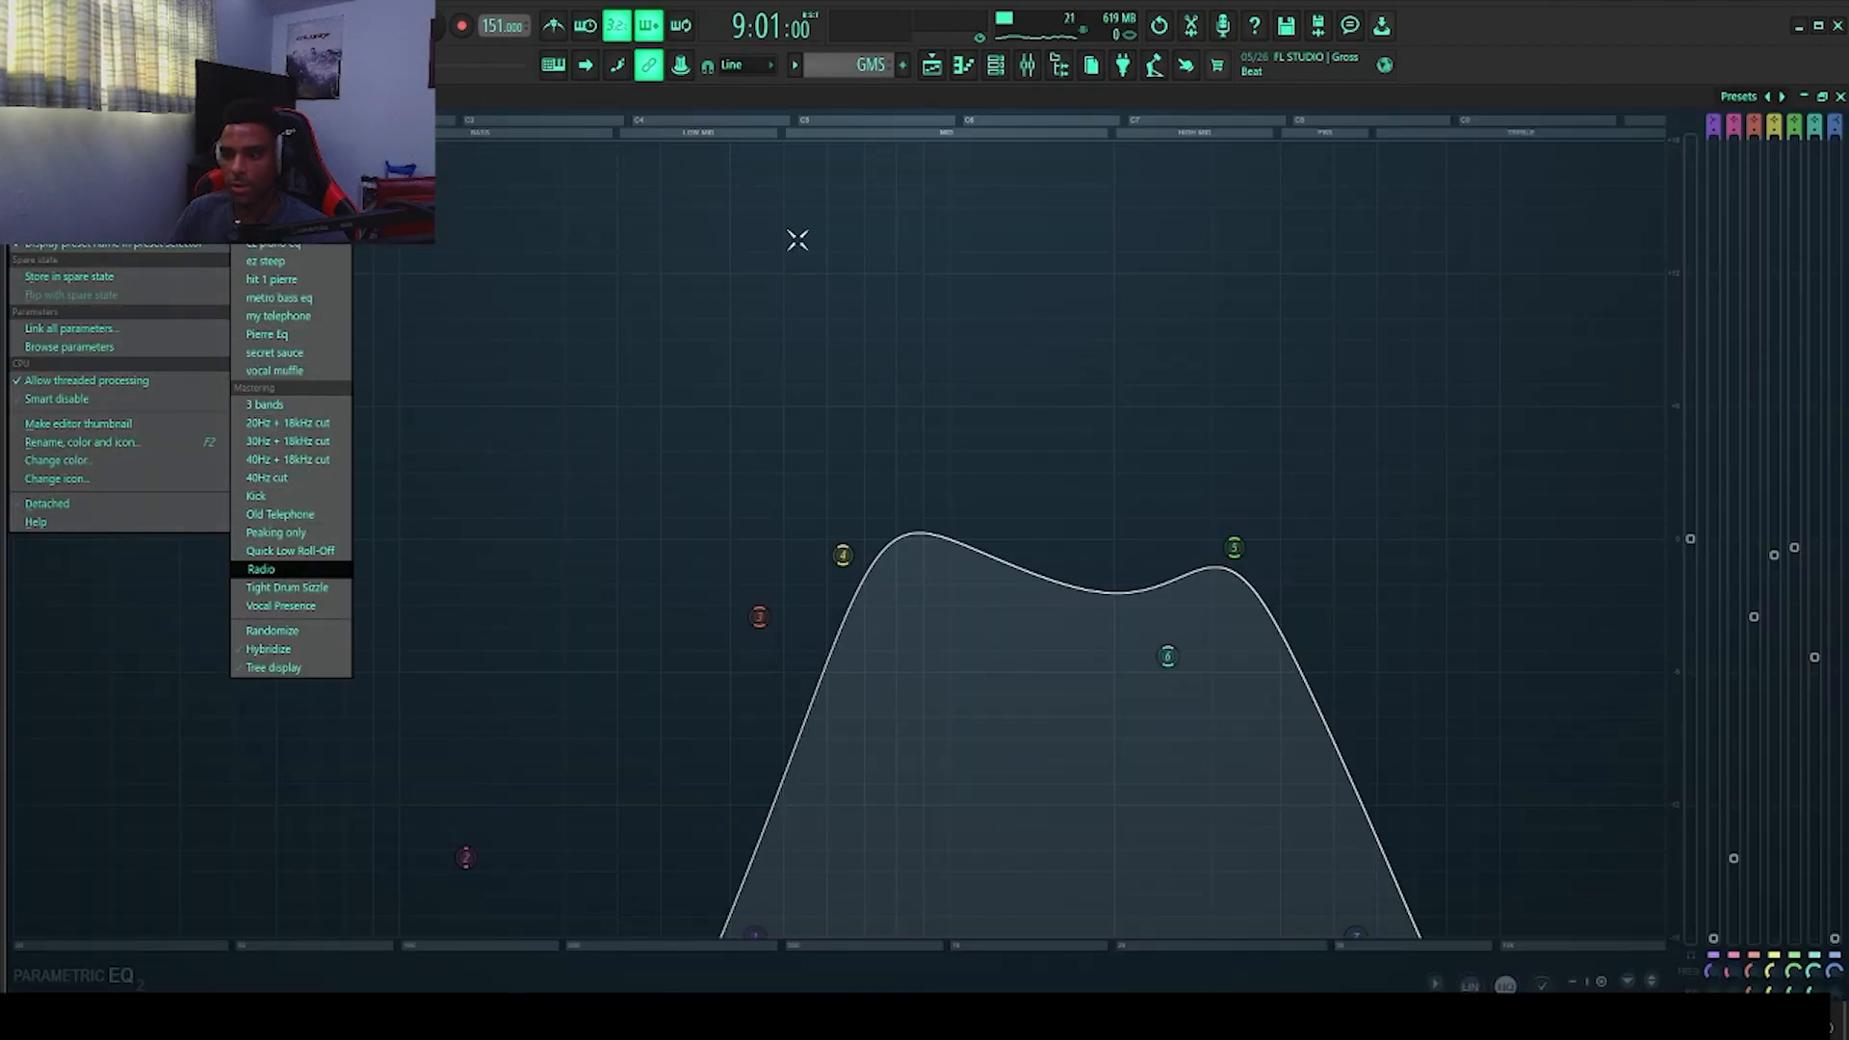
left_click(870, 105)
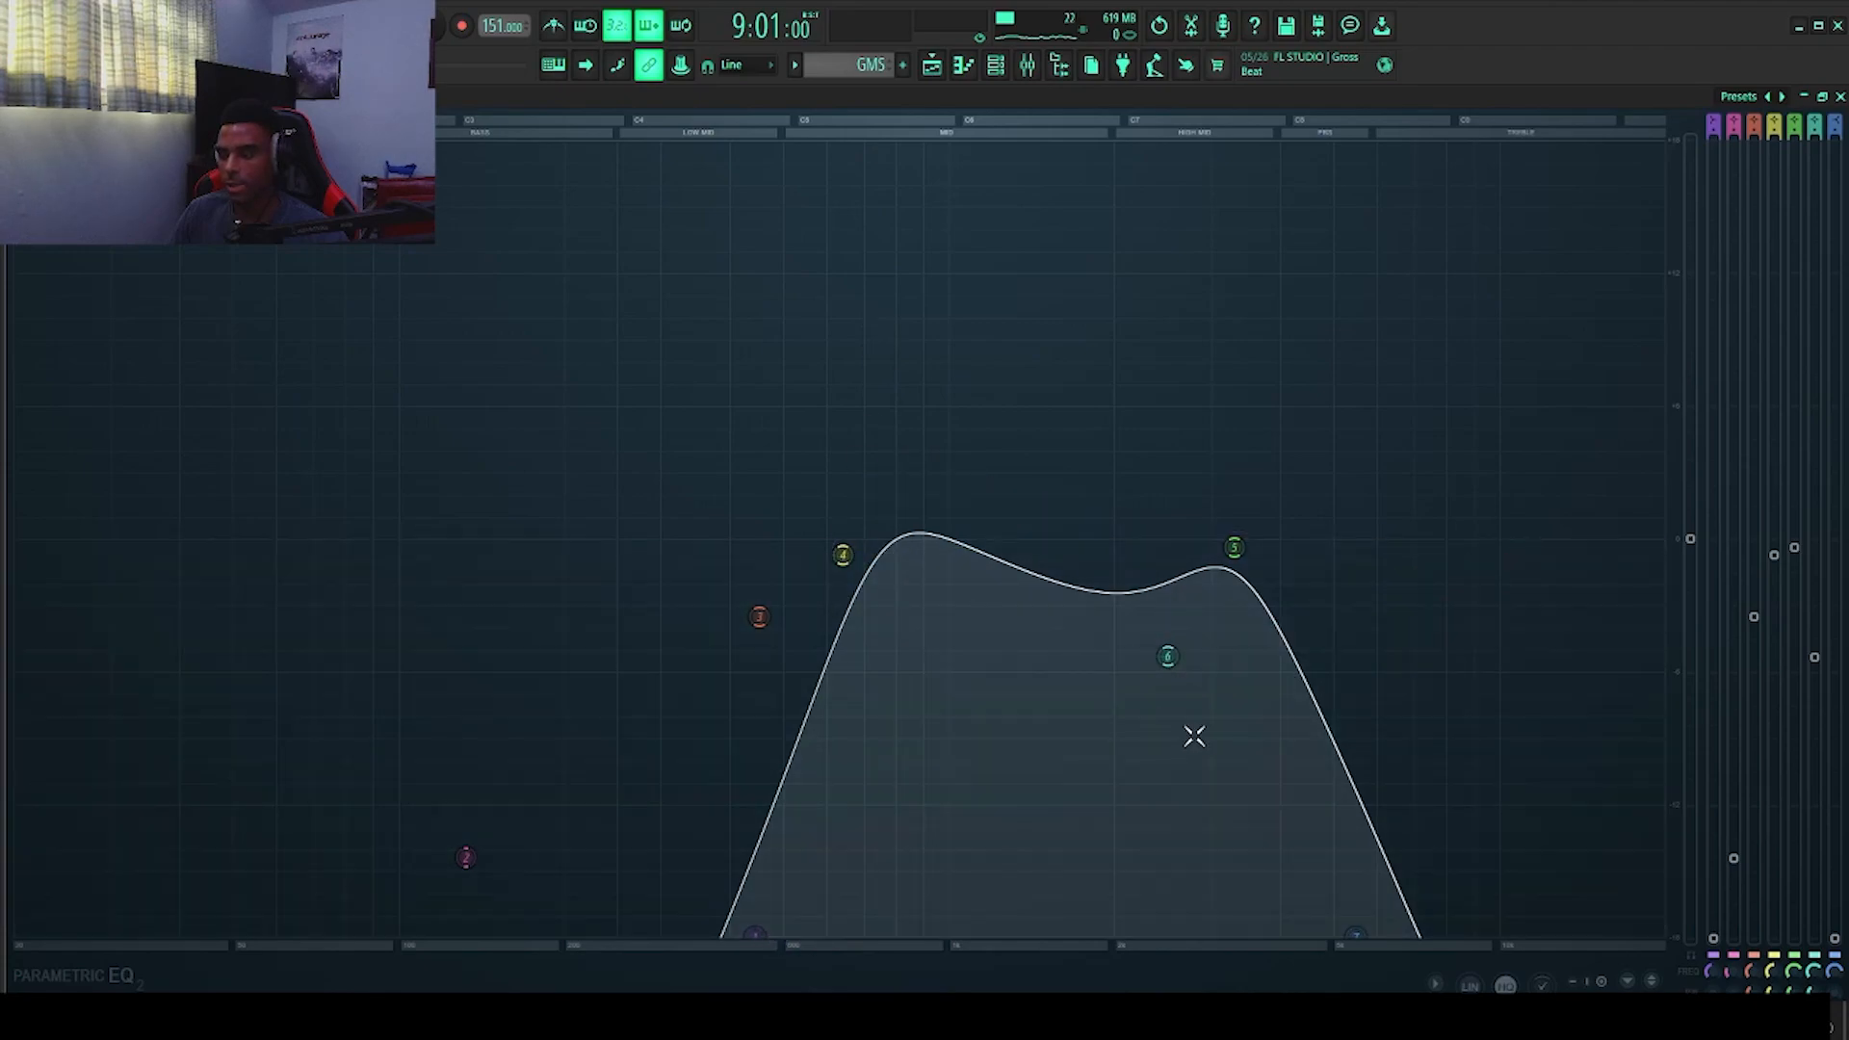
key("space")
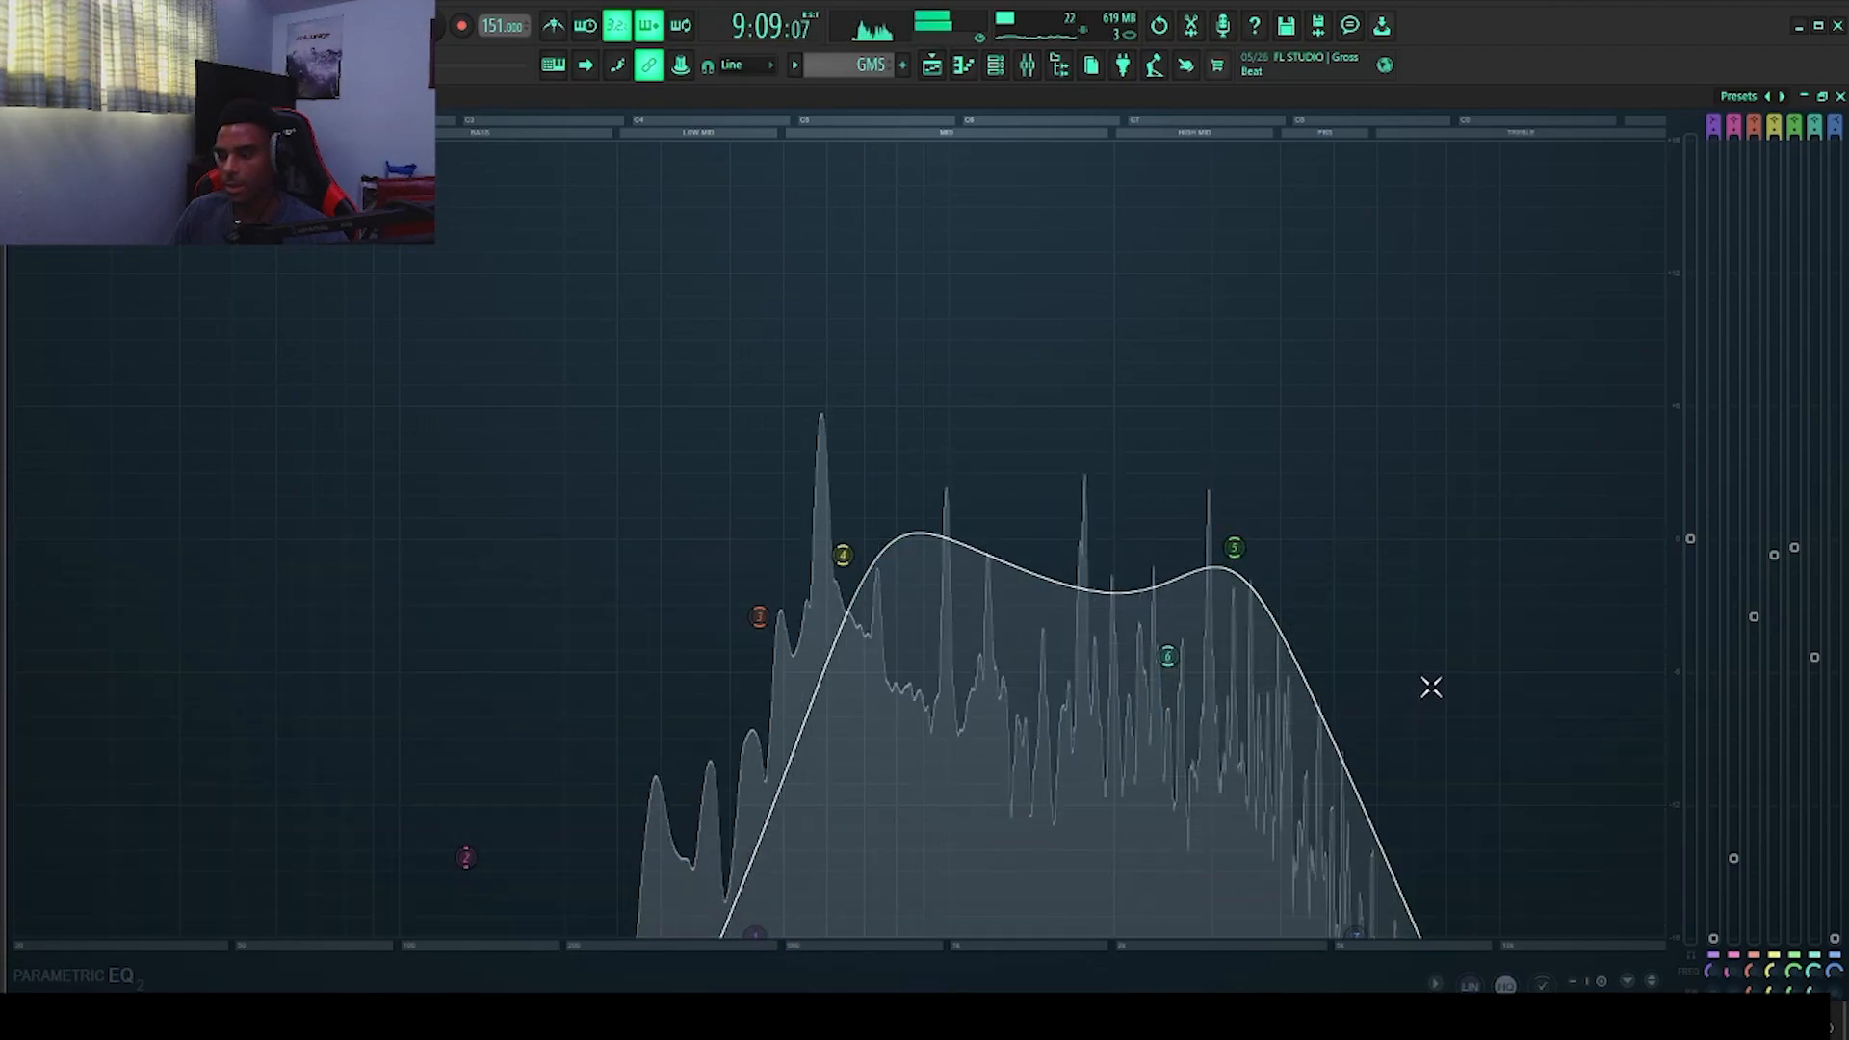
left_click(1821, 97)
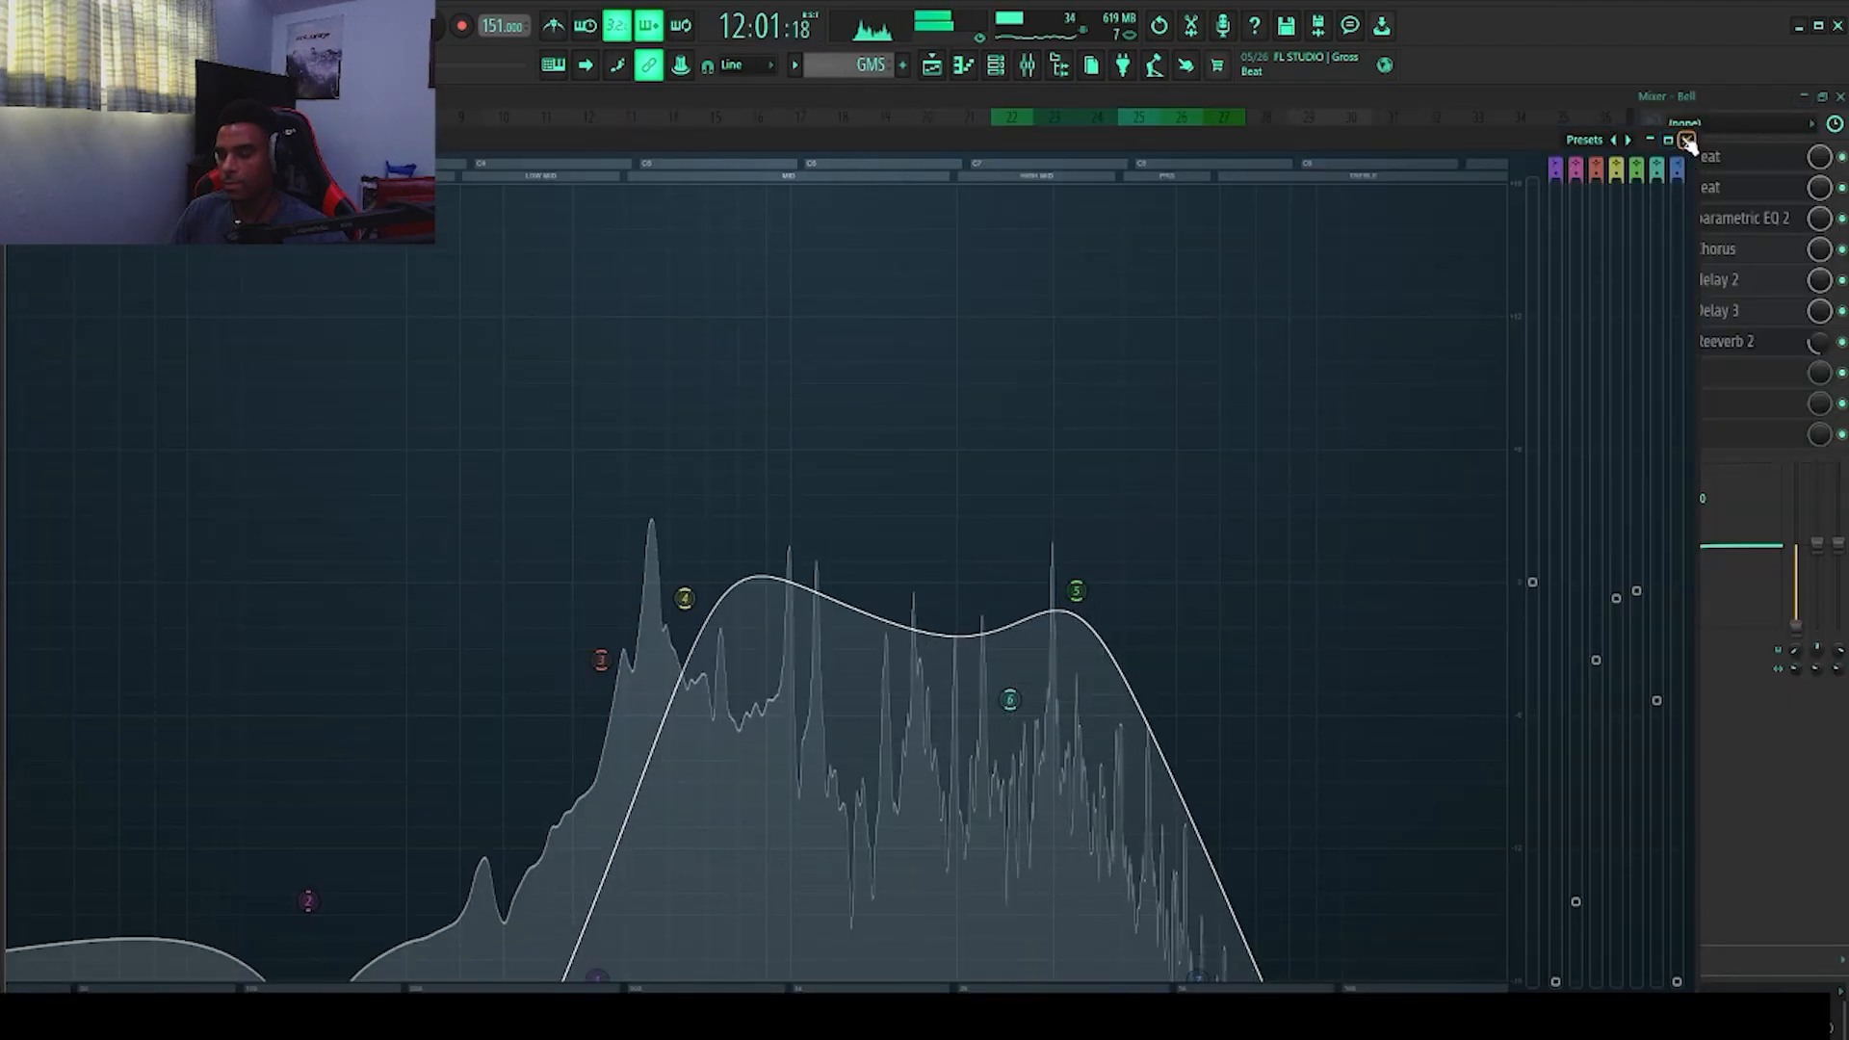
Step: Open the Bell track's Fruity Chorus, stop playback and look through the chorus presets without choosing another one
left_click(1680, 250)
key("space")
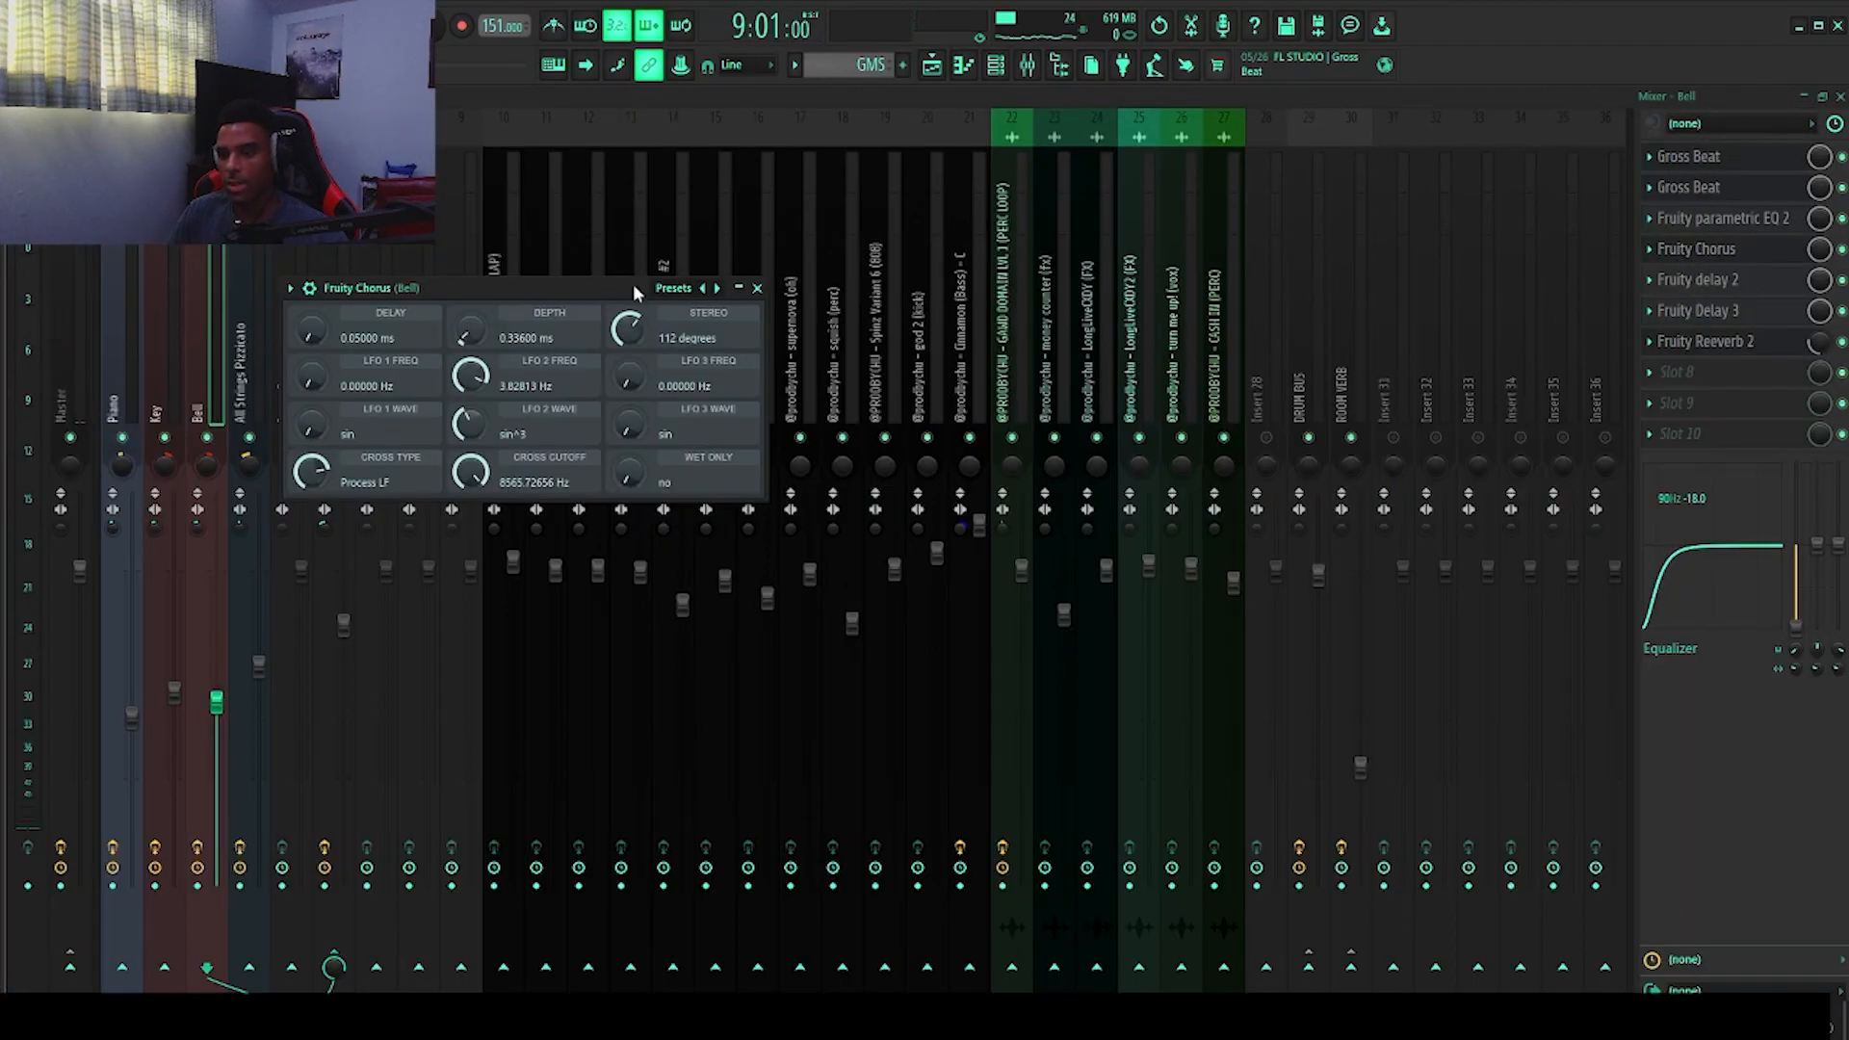
left_click(664, 289)
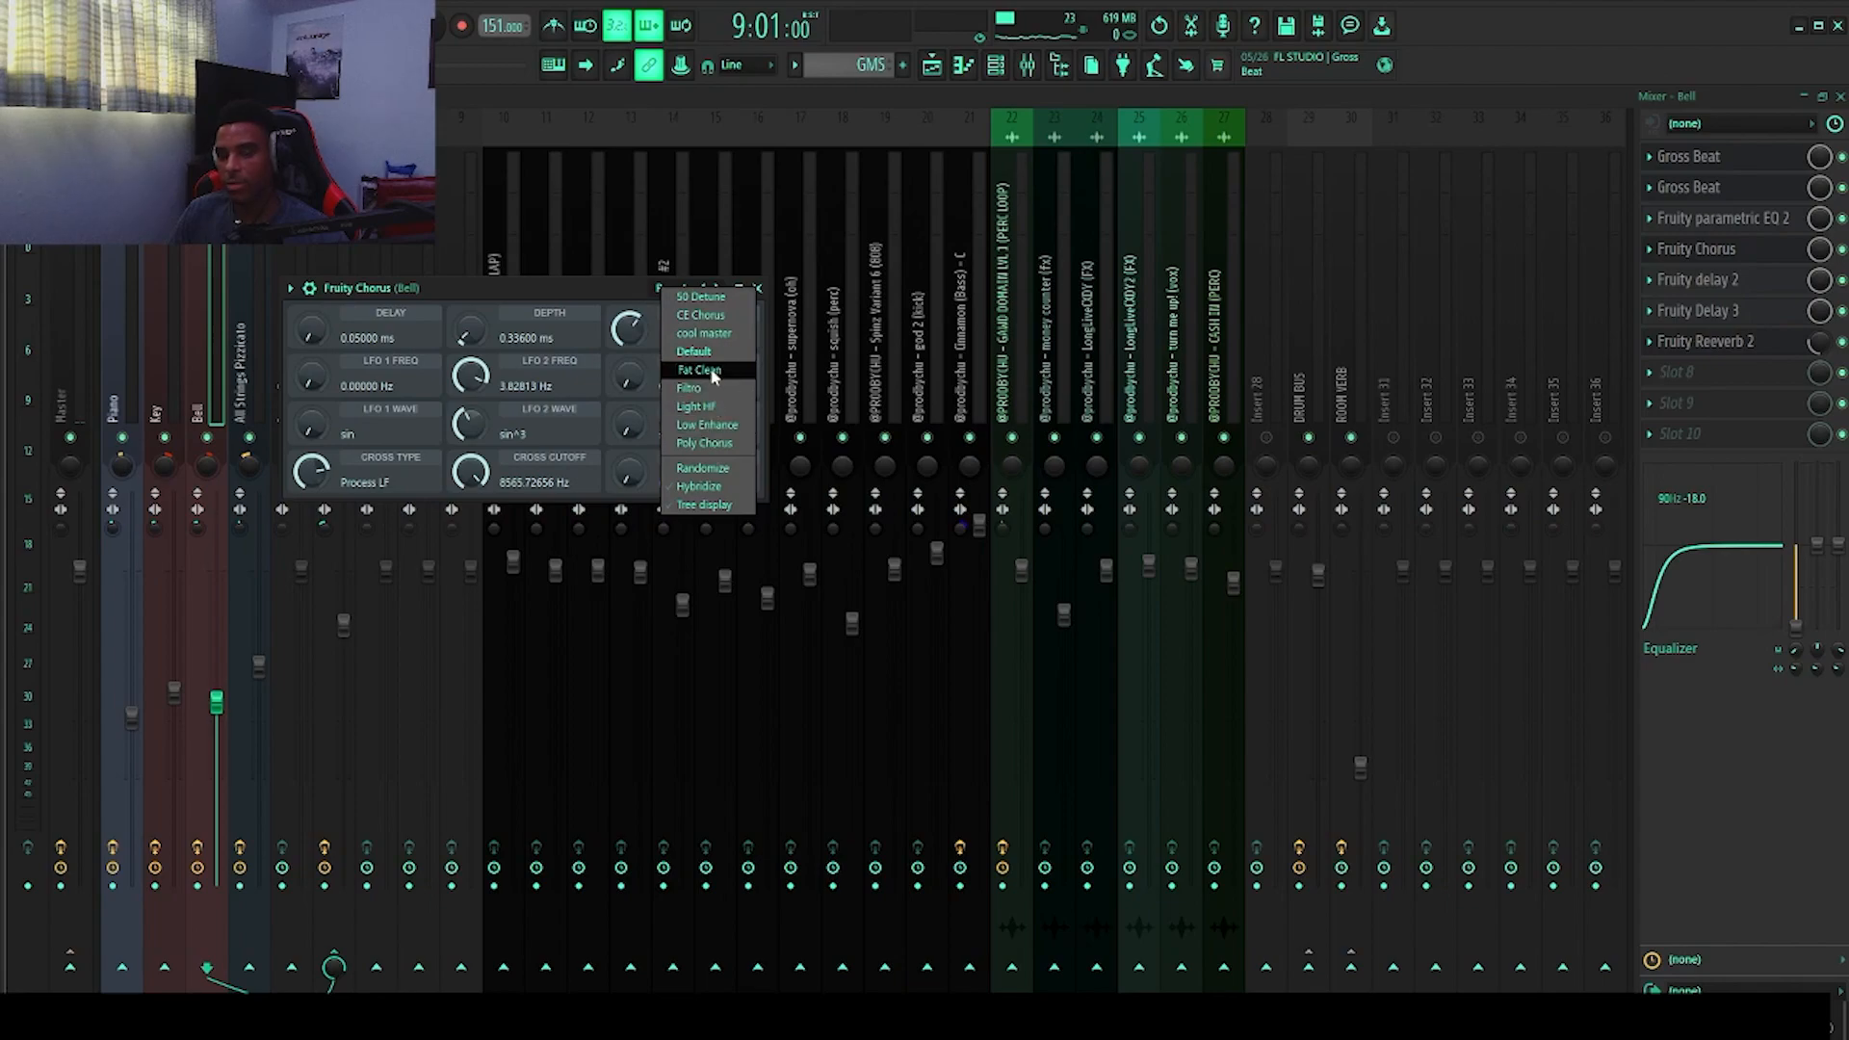
left_click(582, 290)
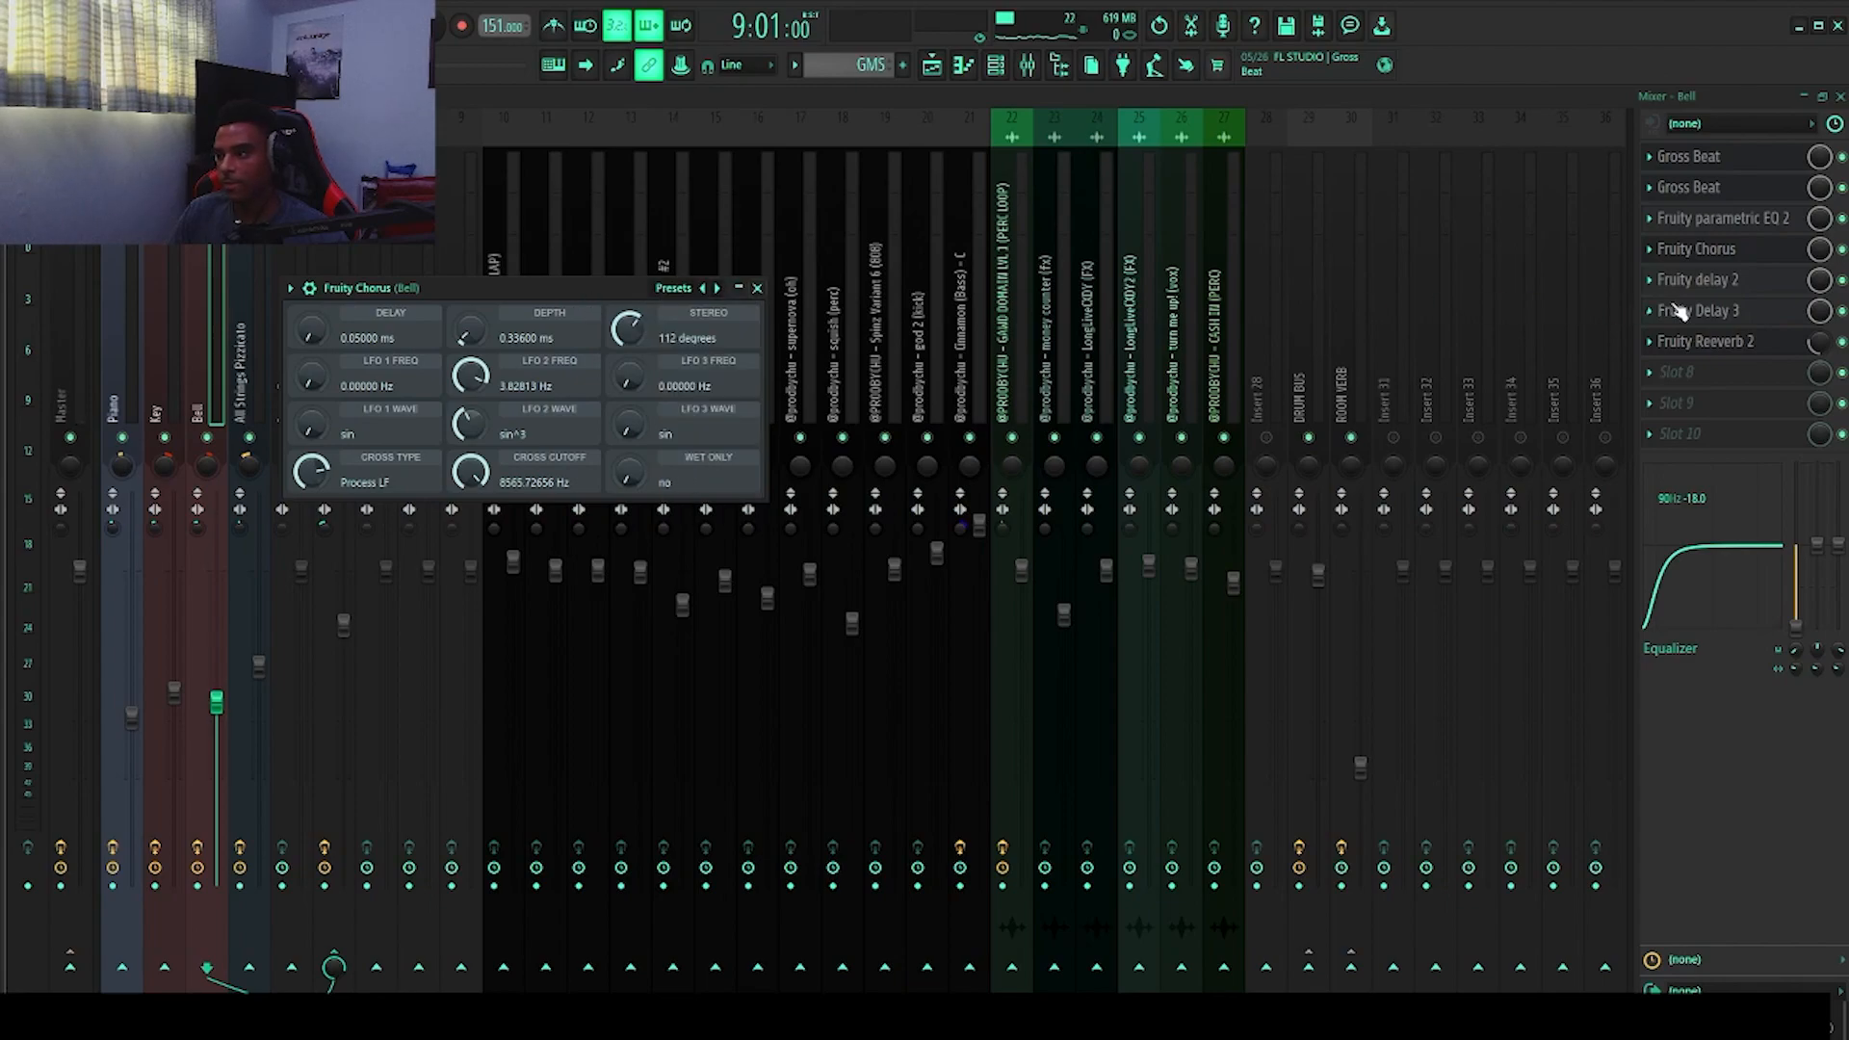
Step: Load the Widen preset in the Bell track's Fruity delay 2
left_click(1739, 283)
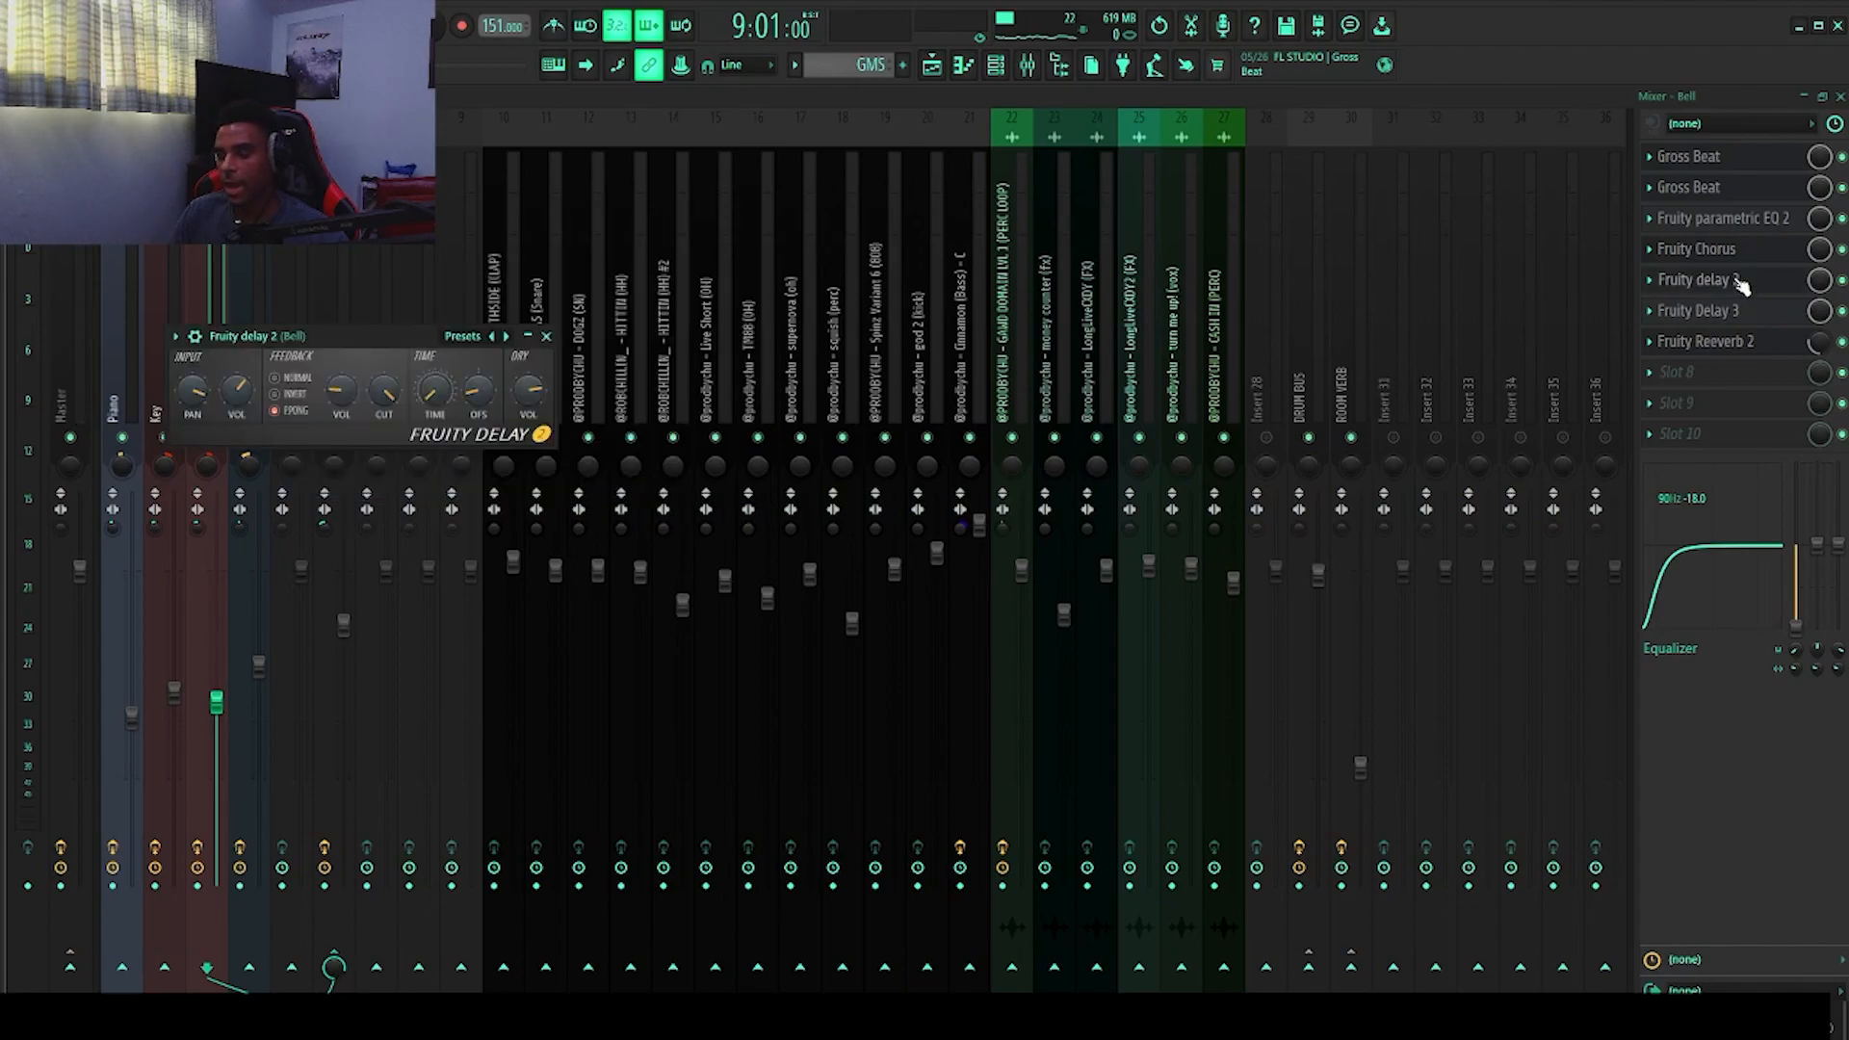
left_click(456, 337)
left_click(539, 478)
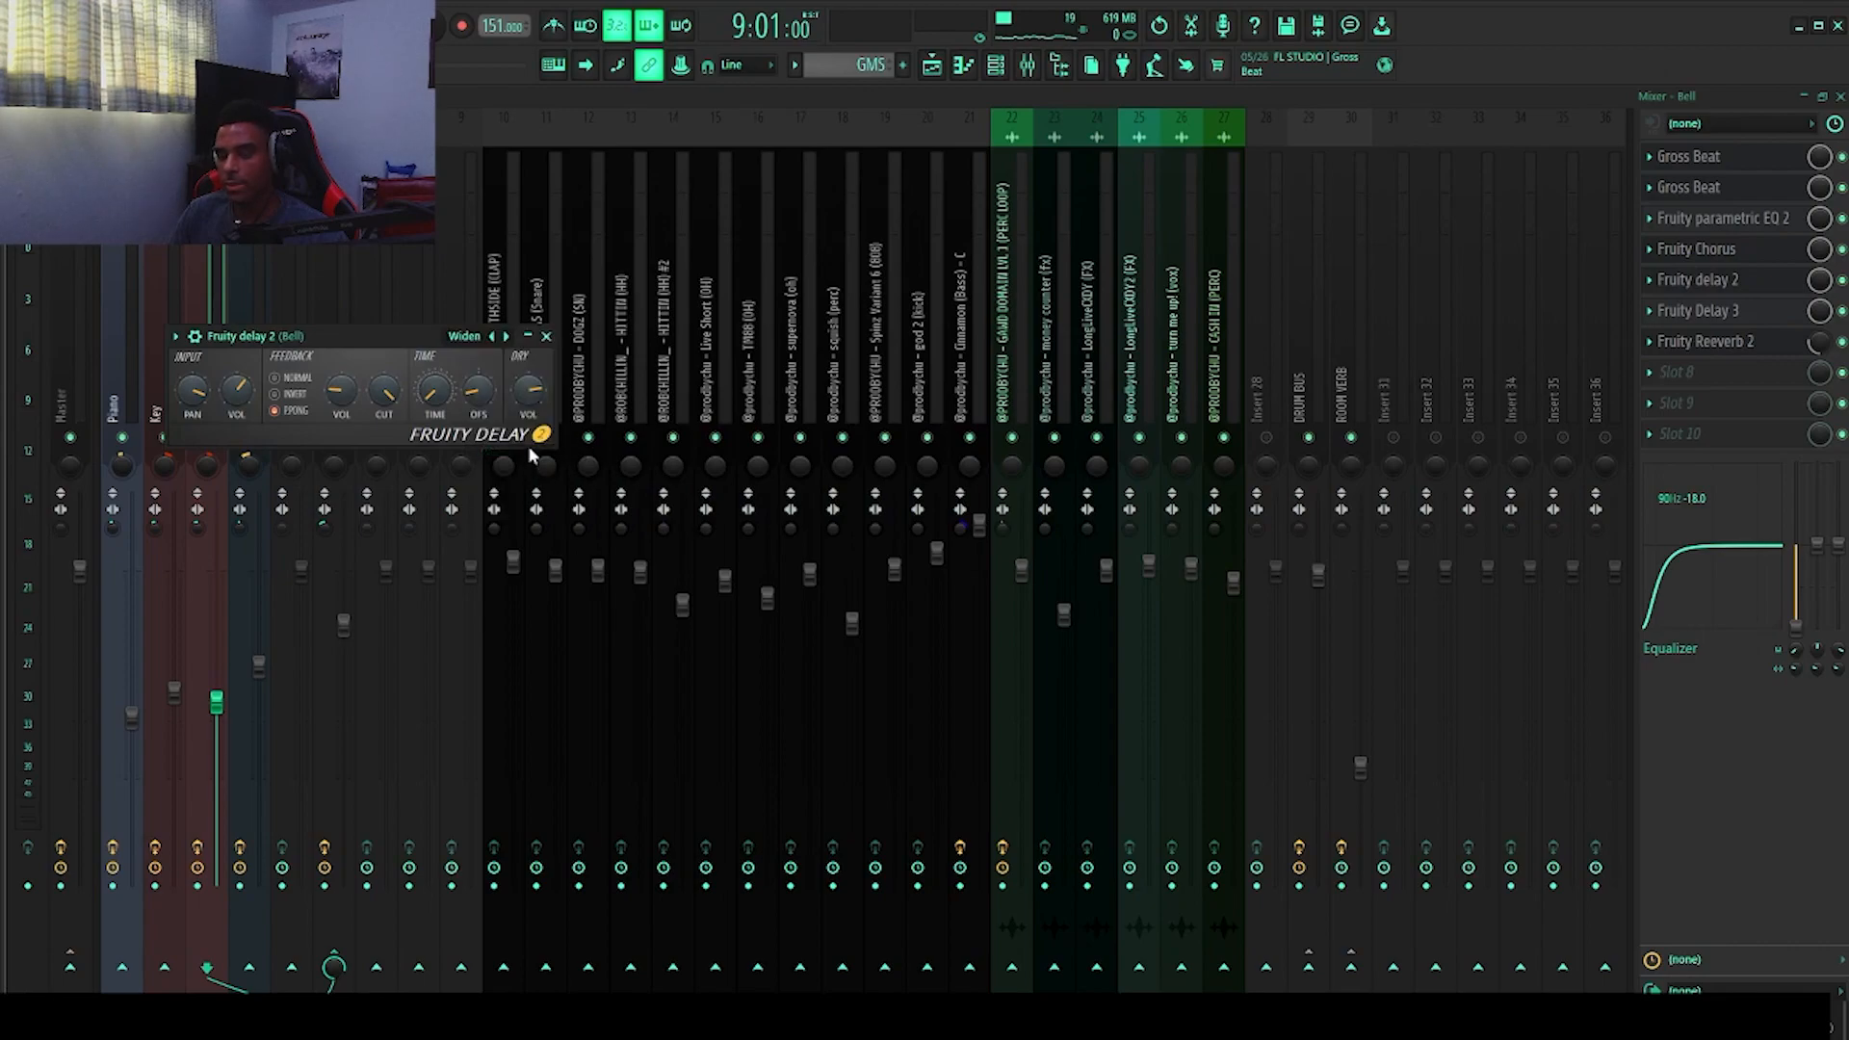
Step: Open the Bell track's Fruity Delay 3 and play the melody from bar 9 to examine its ping pong delay
left_click(1707, 310)
left_click_drag(492, 286, 743, 234)
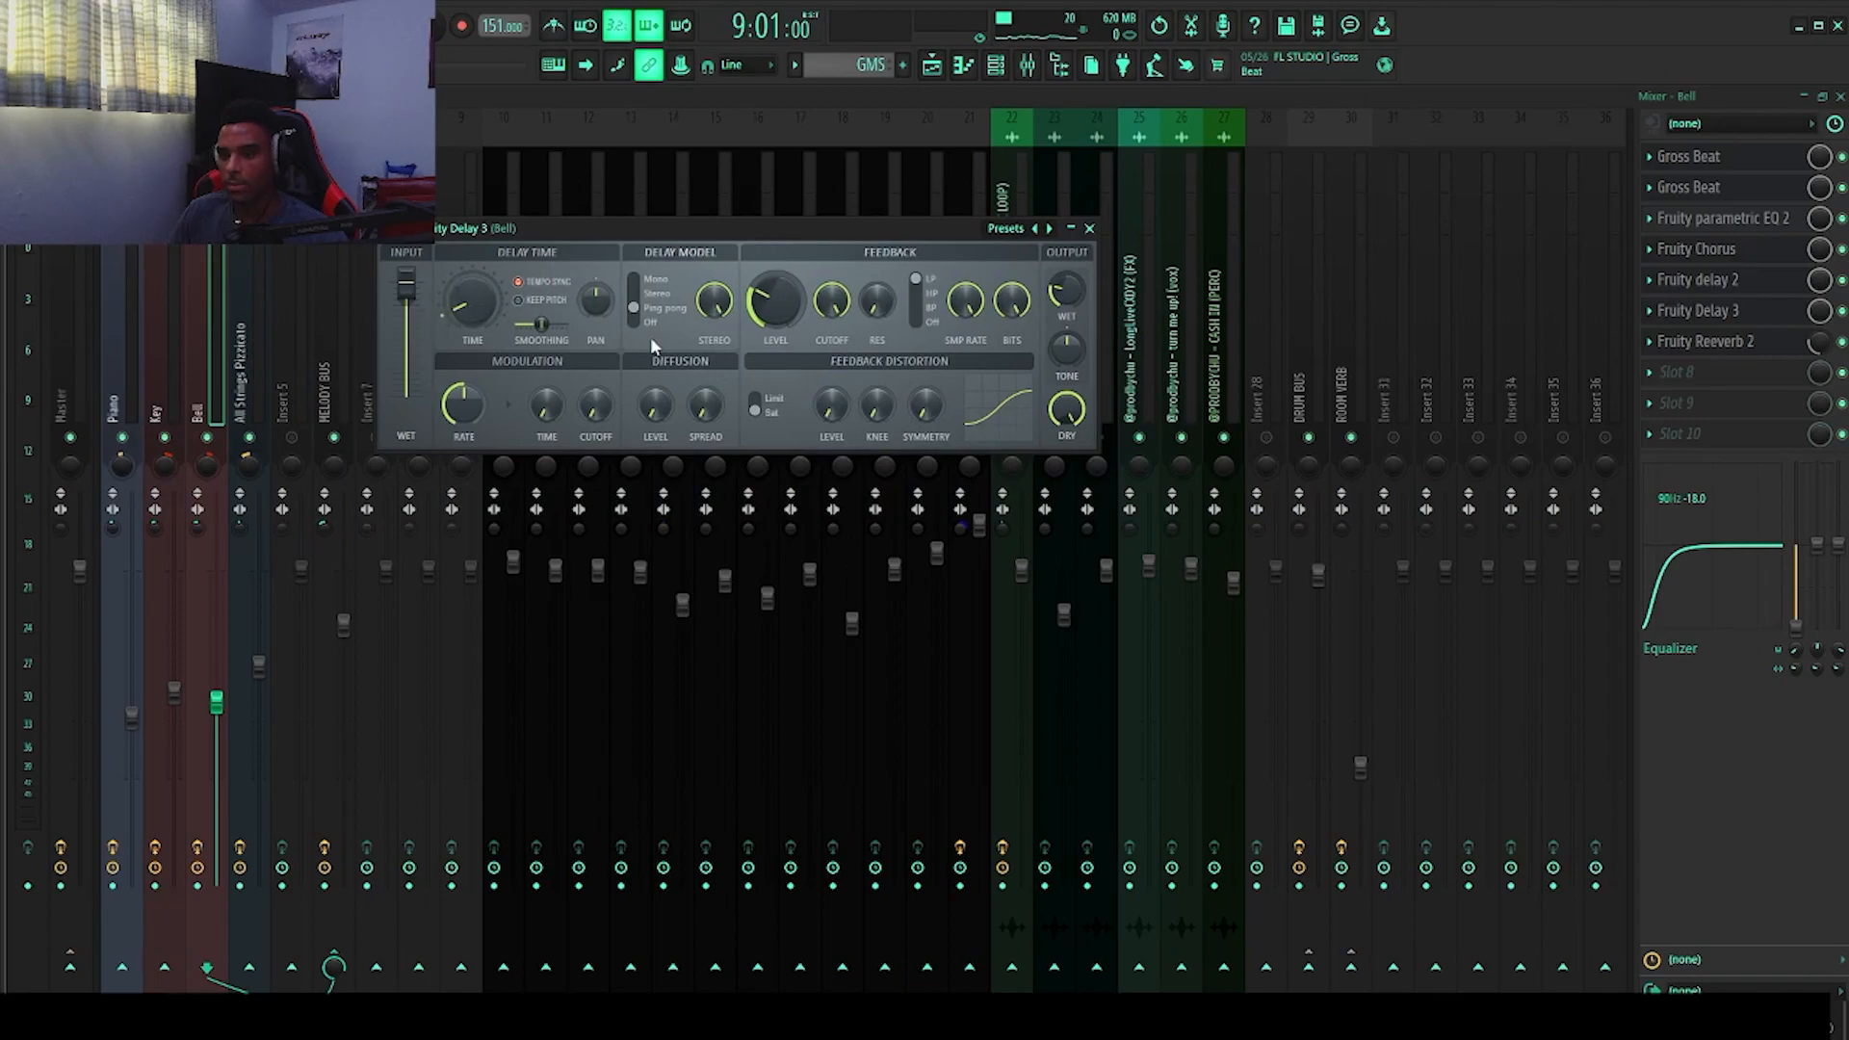
left_click_drag(770, 292, 768, 298)
key("space")
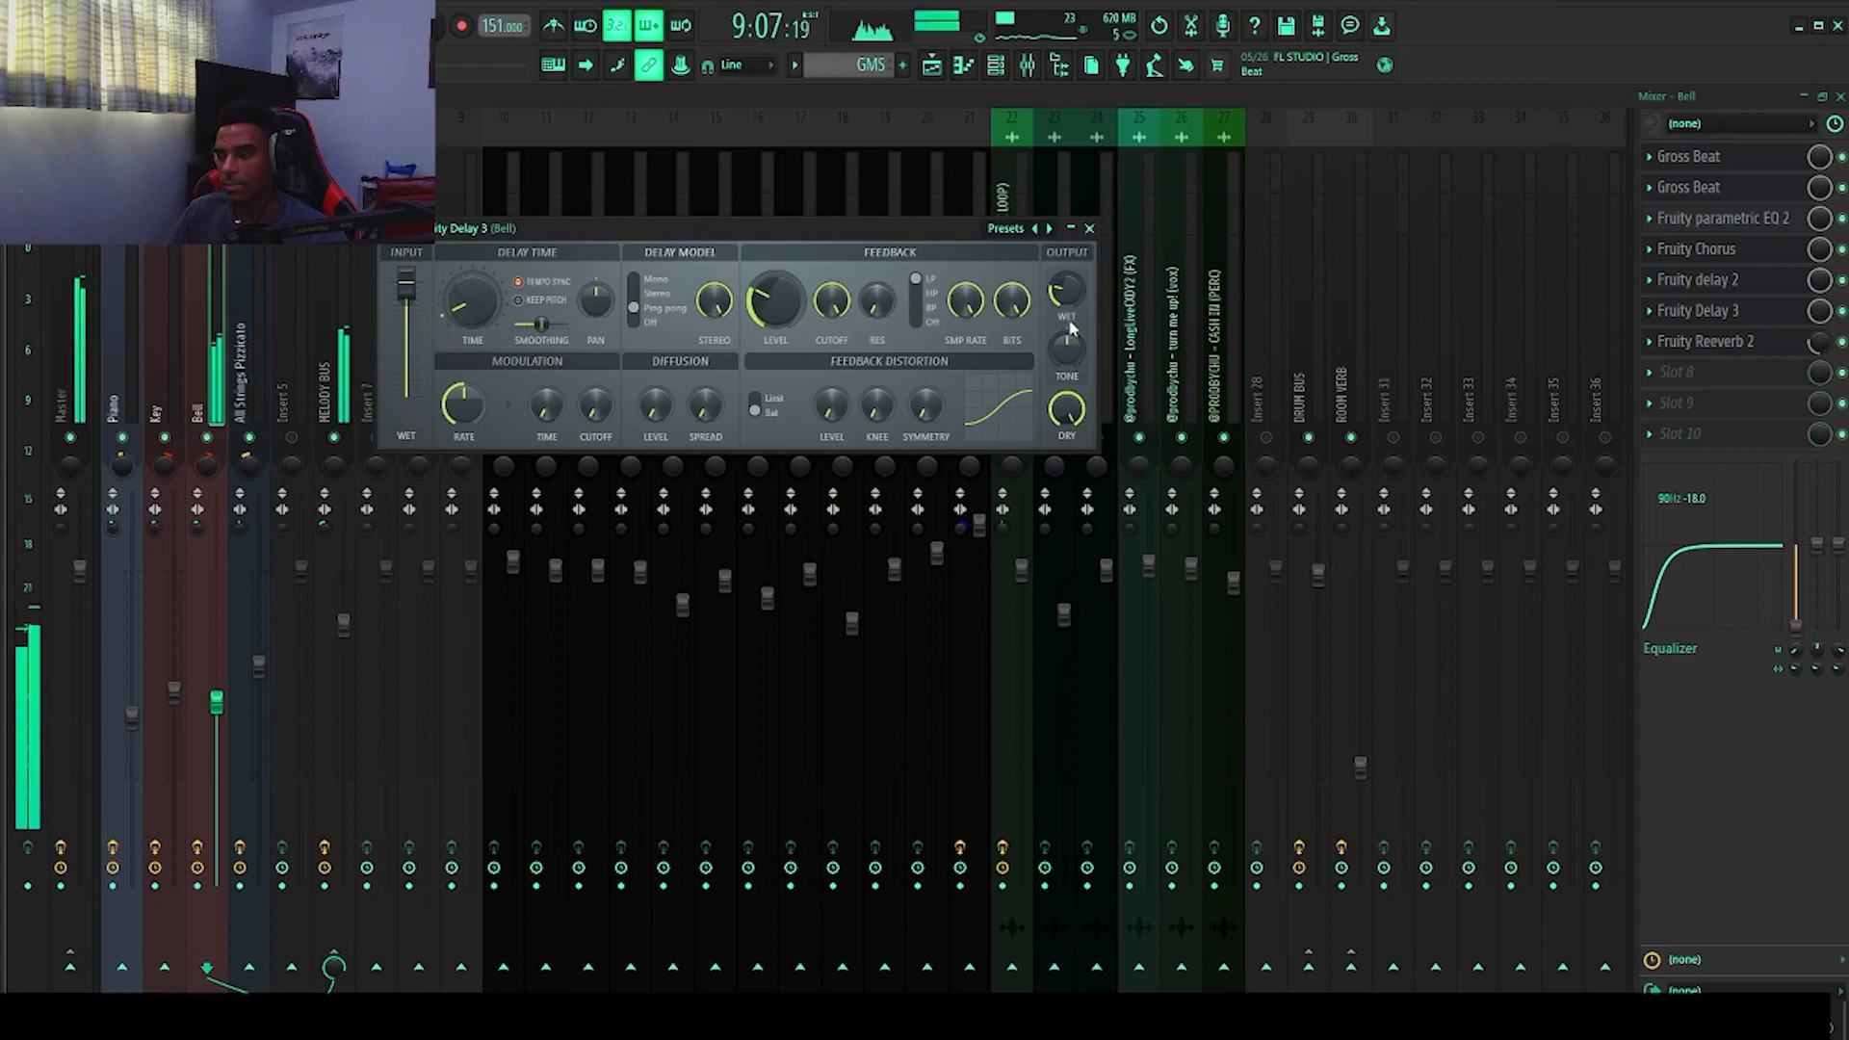
Step: Inspect the Bell track's Fruity Reeverb 2 and lower the low band of the track's equalizer to -18.0 at 90 Hz
left_click(1738, 344)
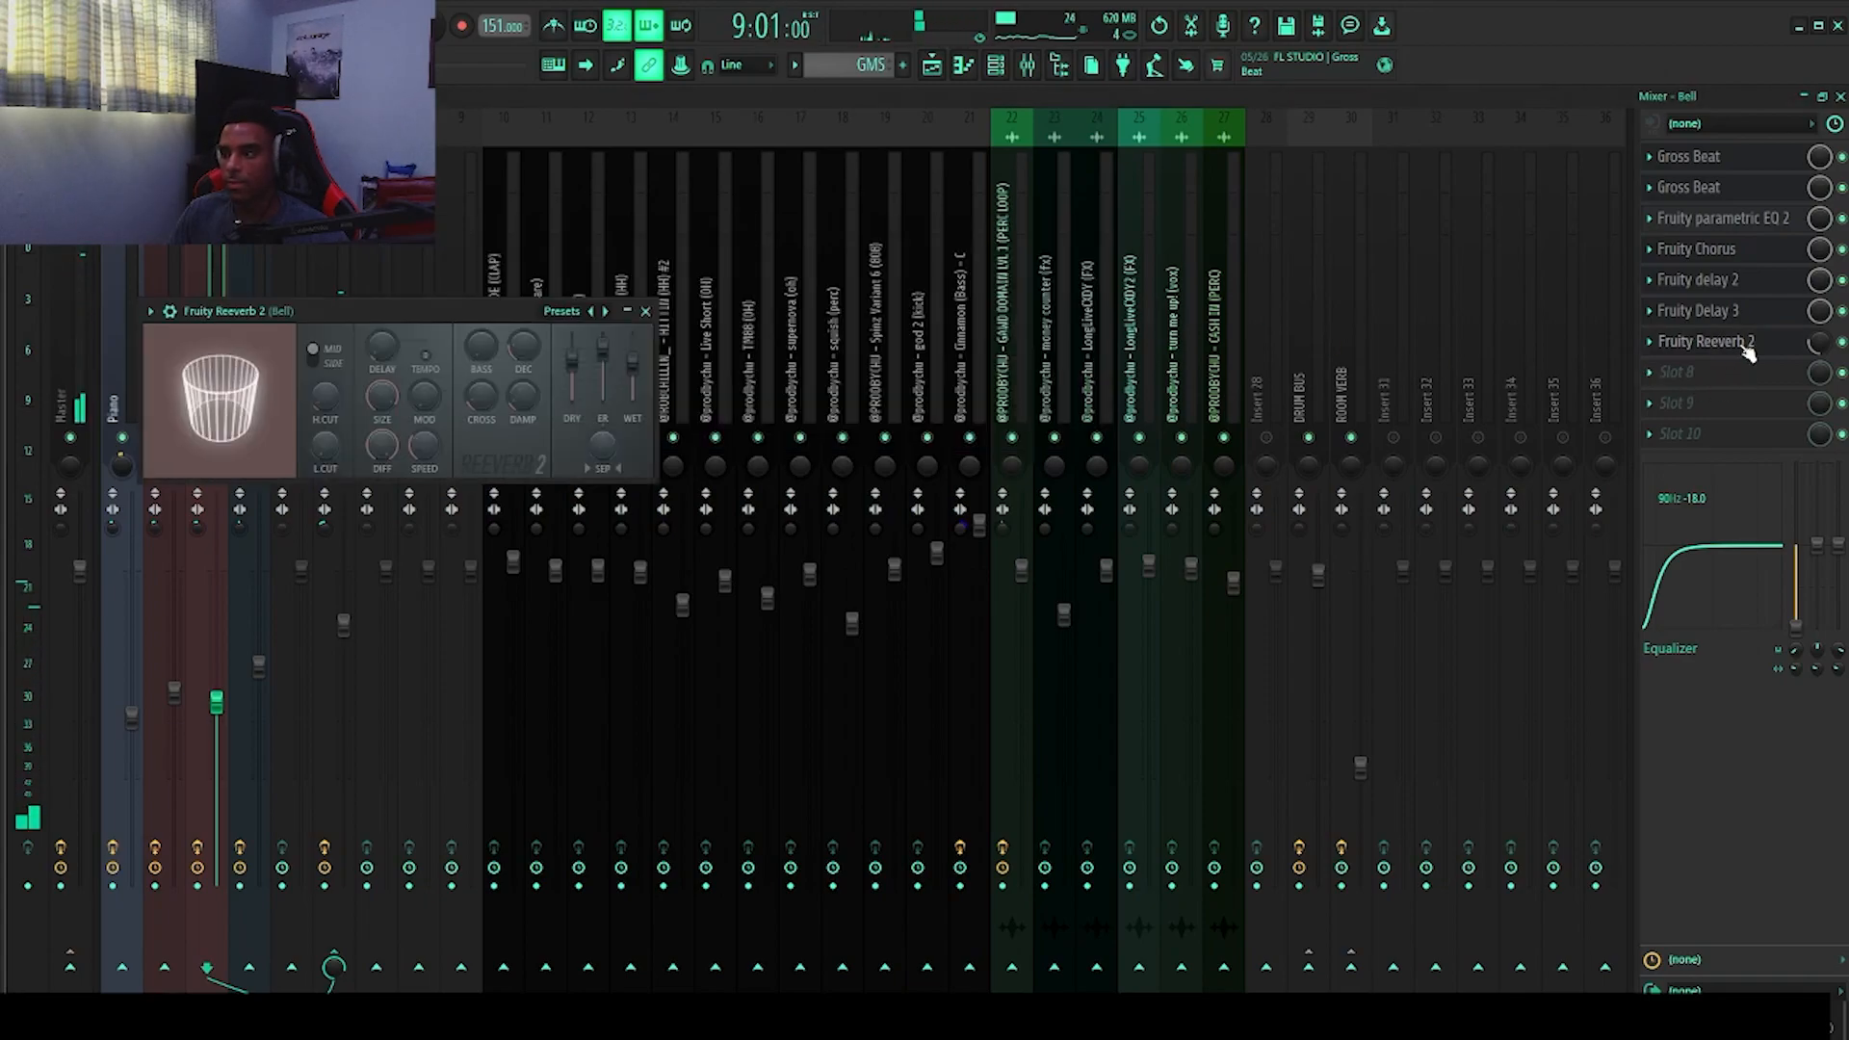
left_click_drag(507, 310, 816, 265)
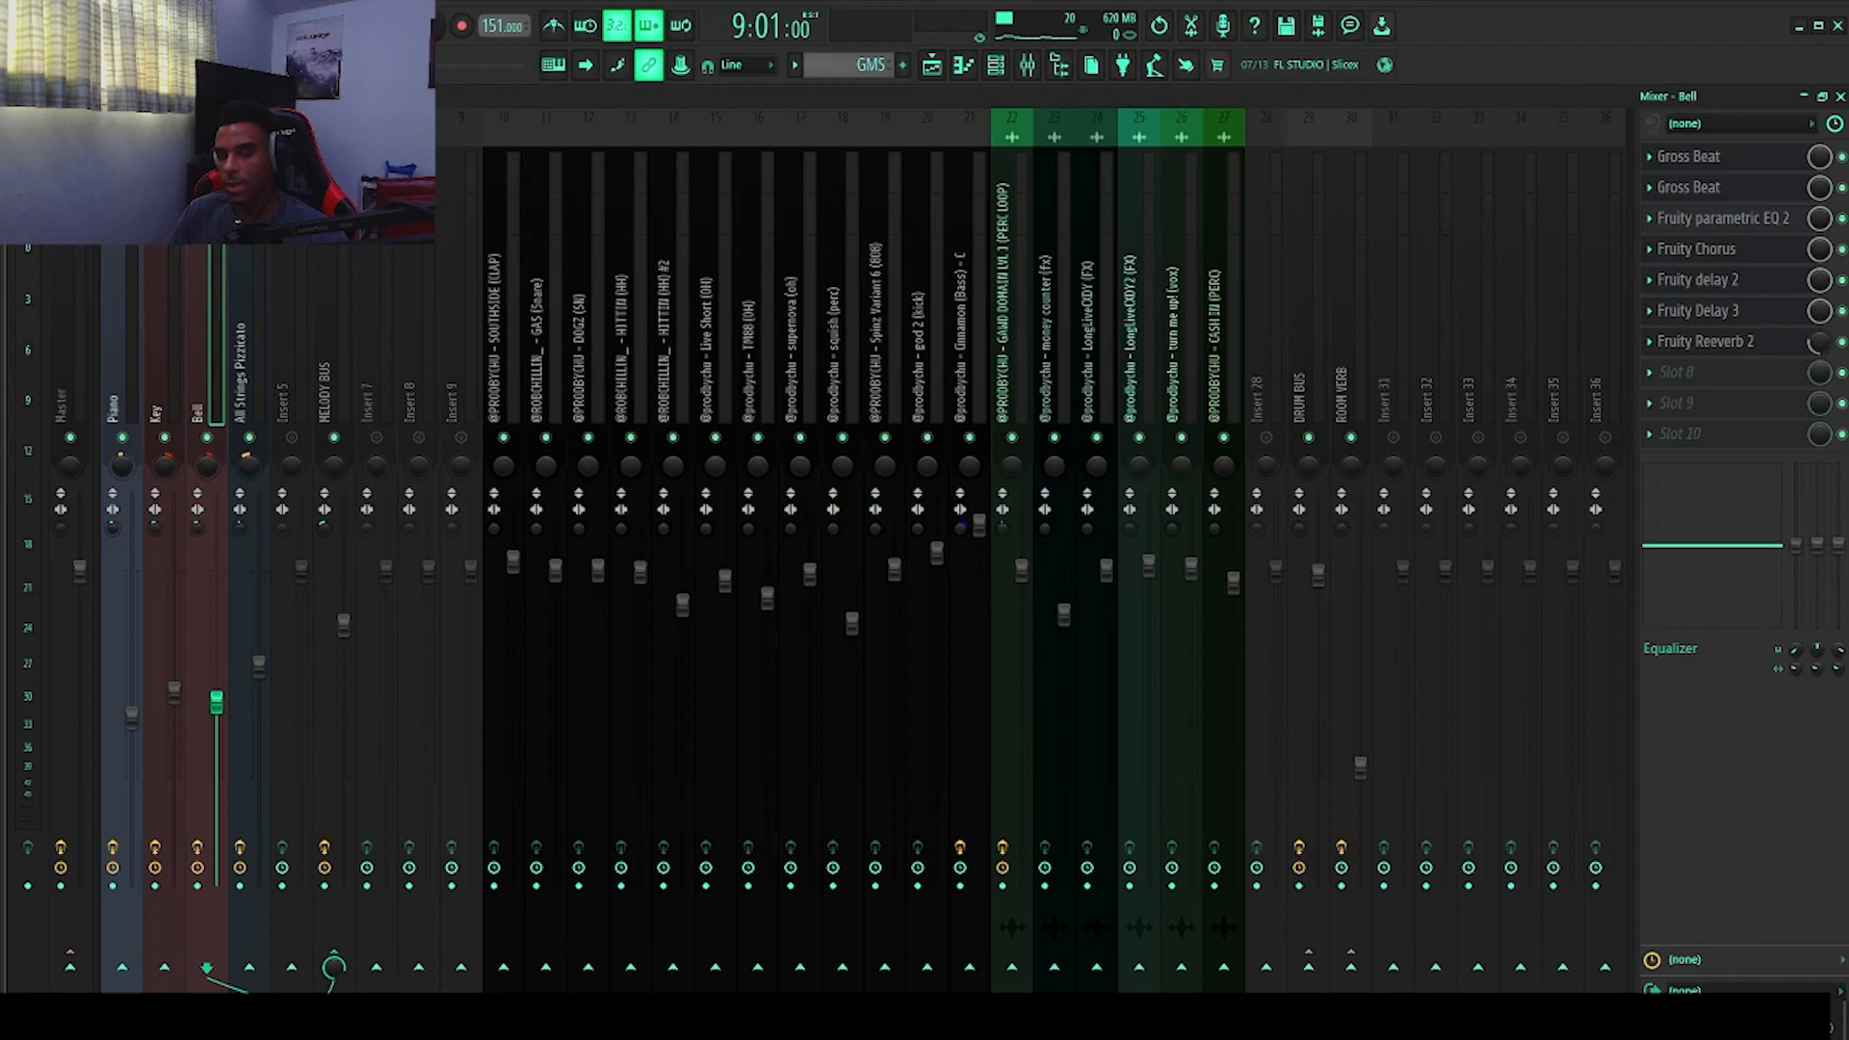
left_click_drag(1796, 545, 1796, 624)
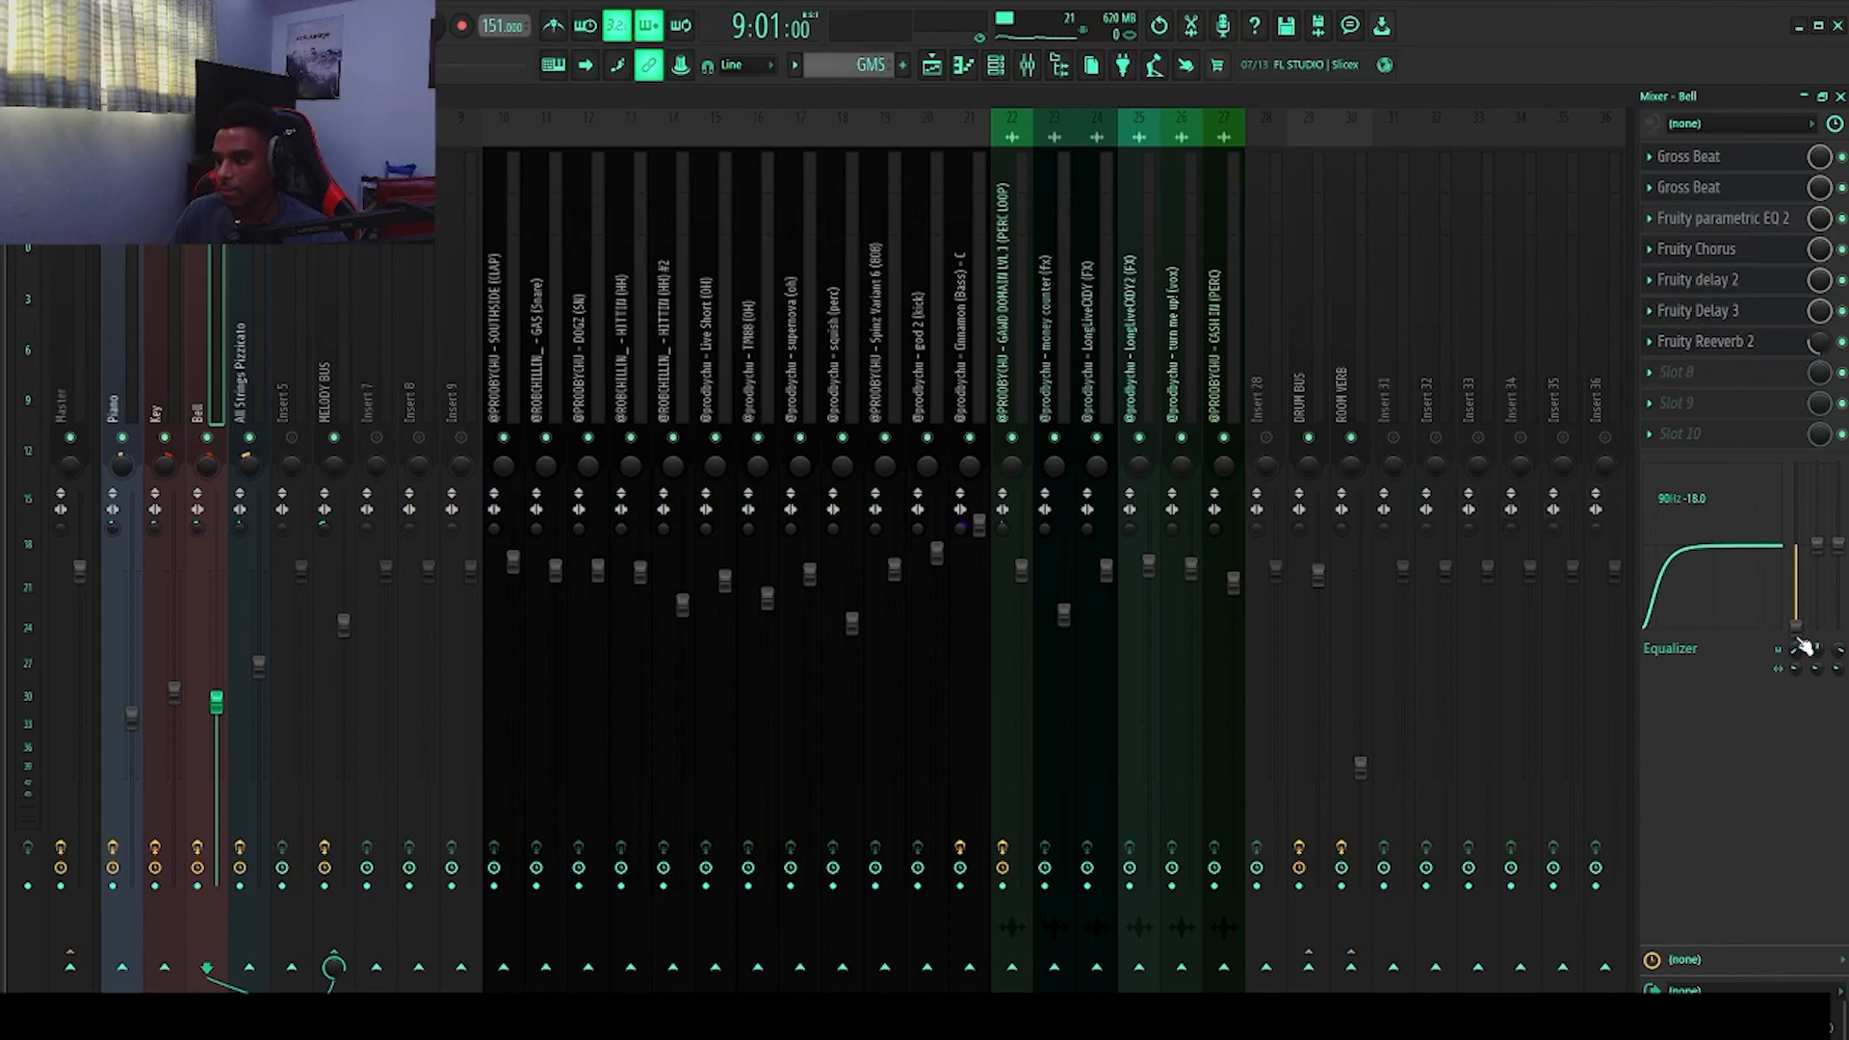
Step: View the Bell track's first Gross Beat and examine the Gross Beat Mix level automation clips in the playlist
left_click(1691, 160)
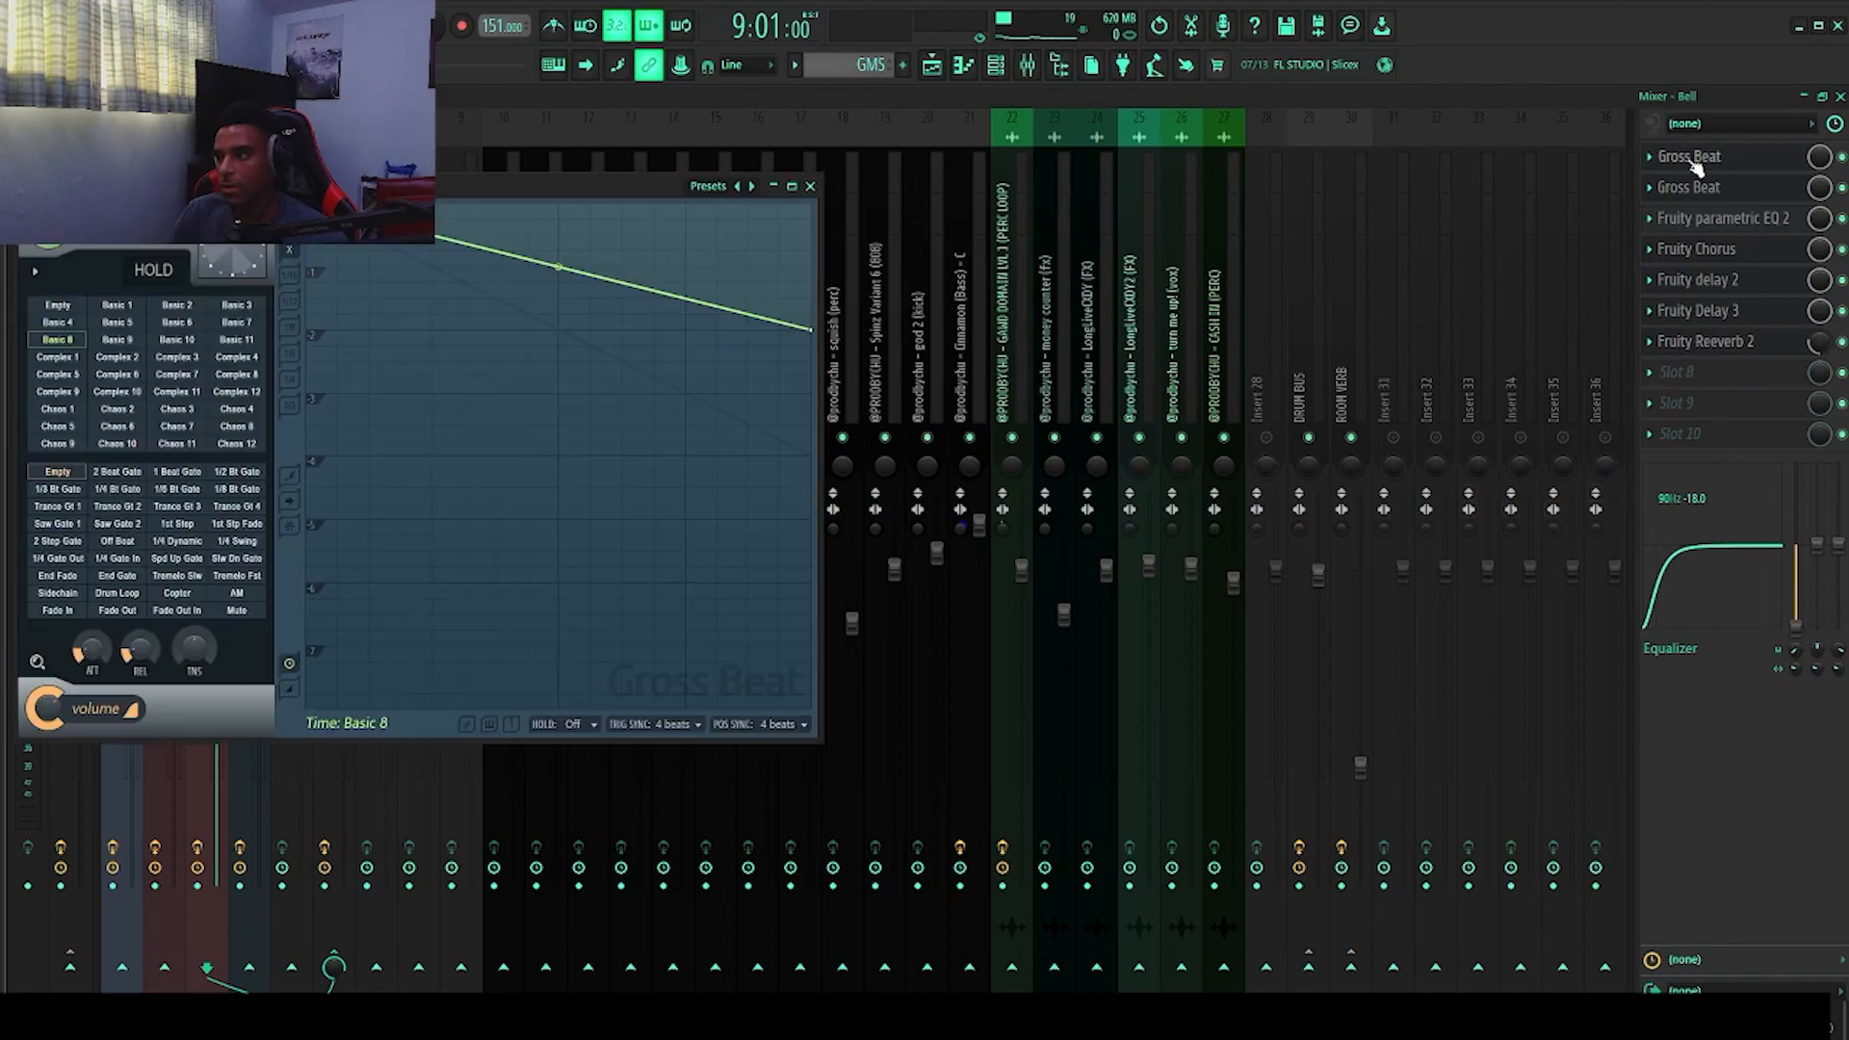
left_click(934, 66)
scroll(661, 504, "down", 4)
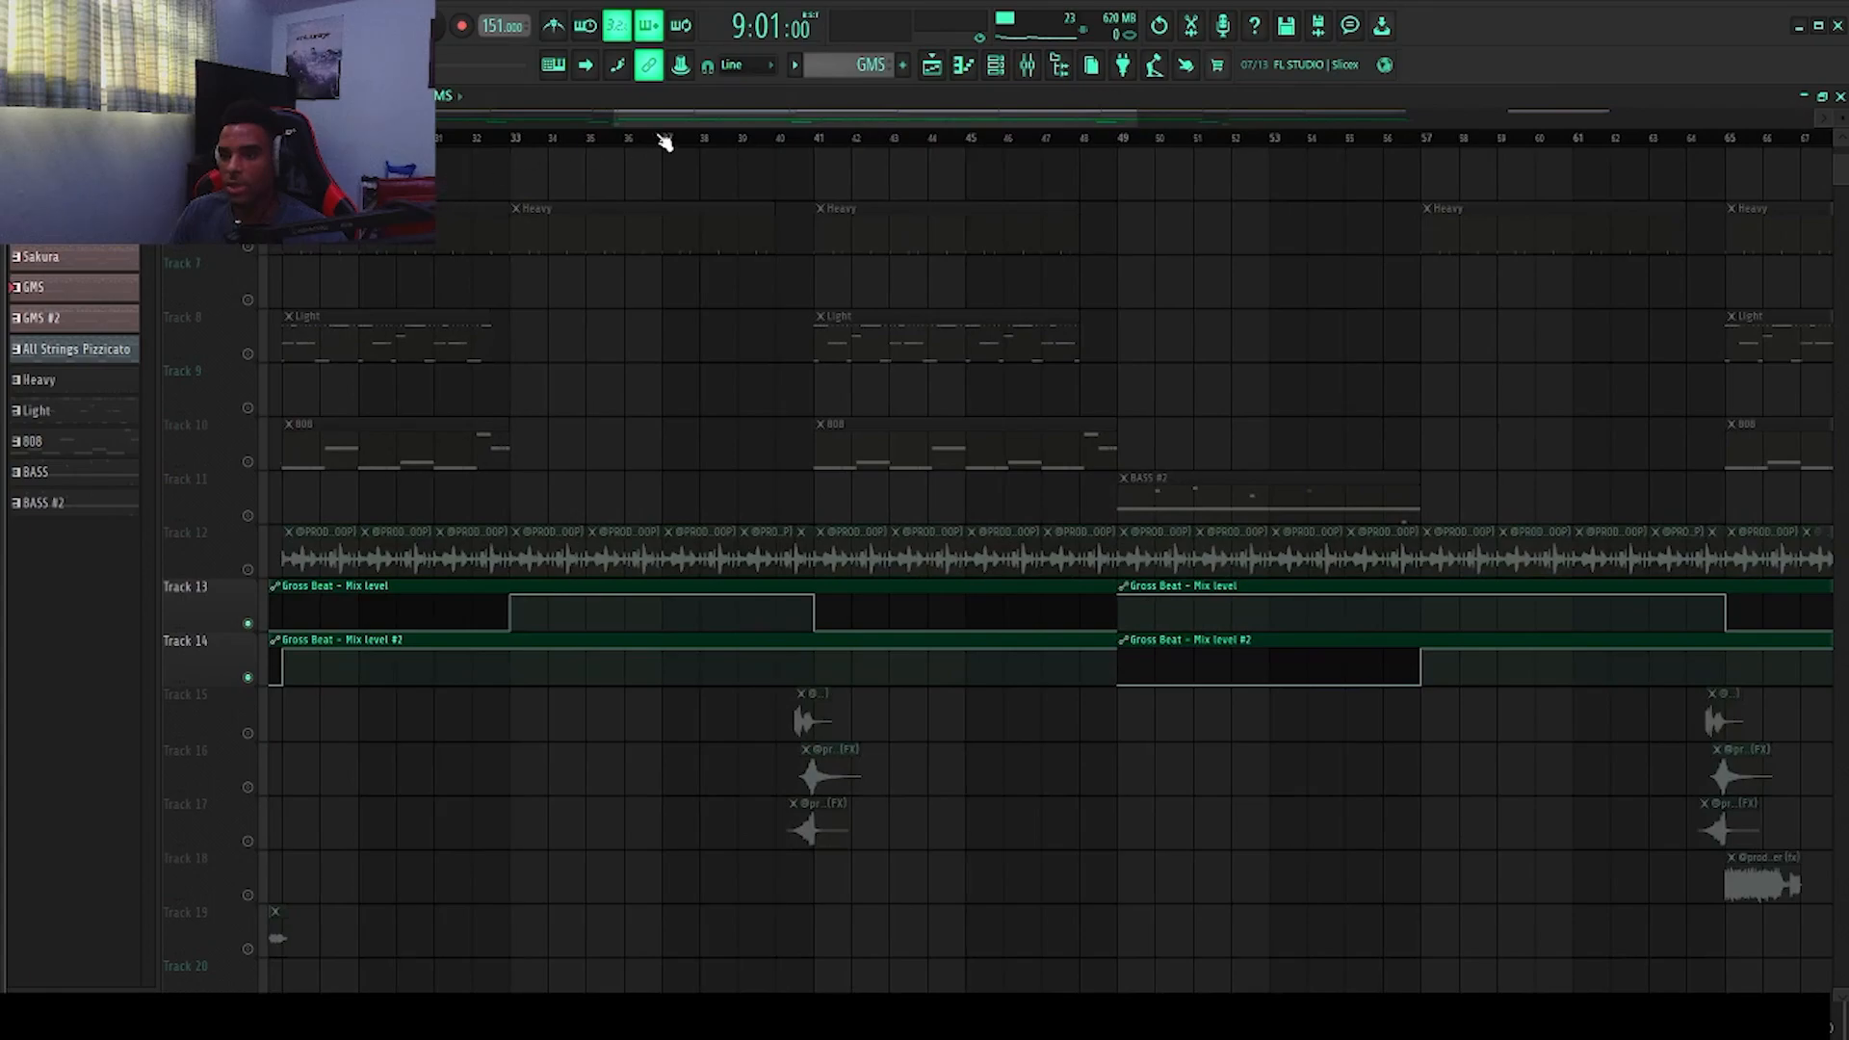
scroll(660, 142, "down", 3)
scroll(619, 379, "up", 3)
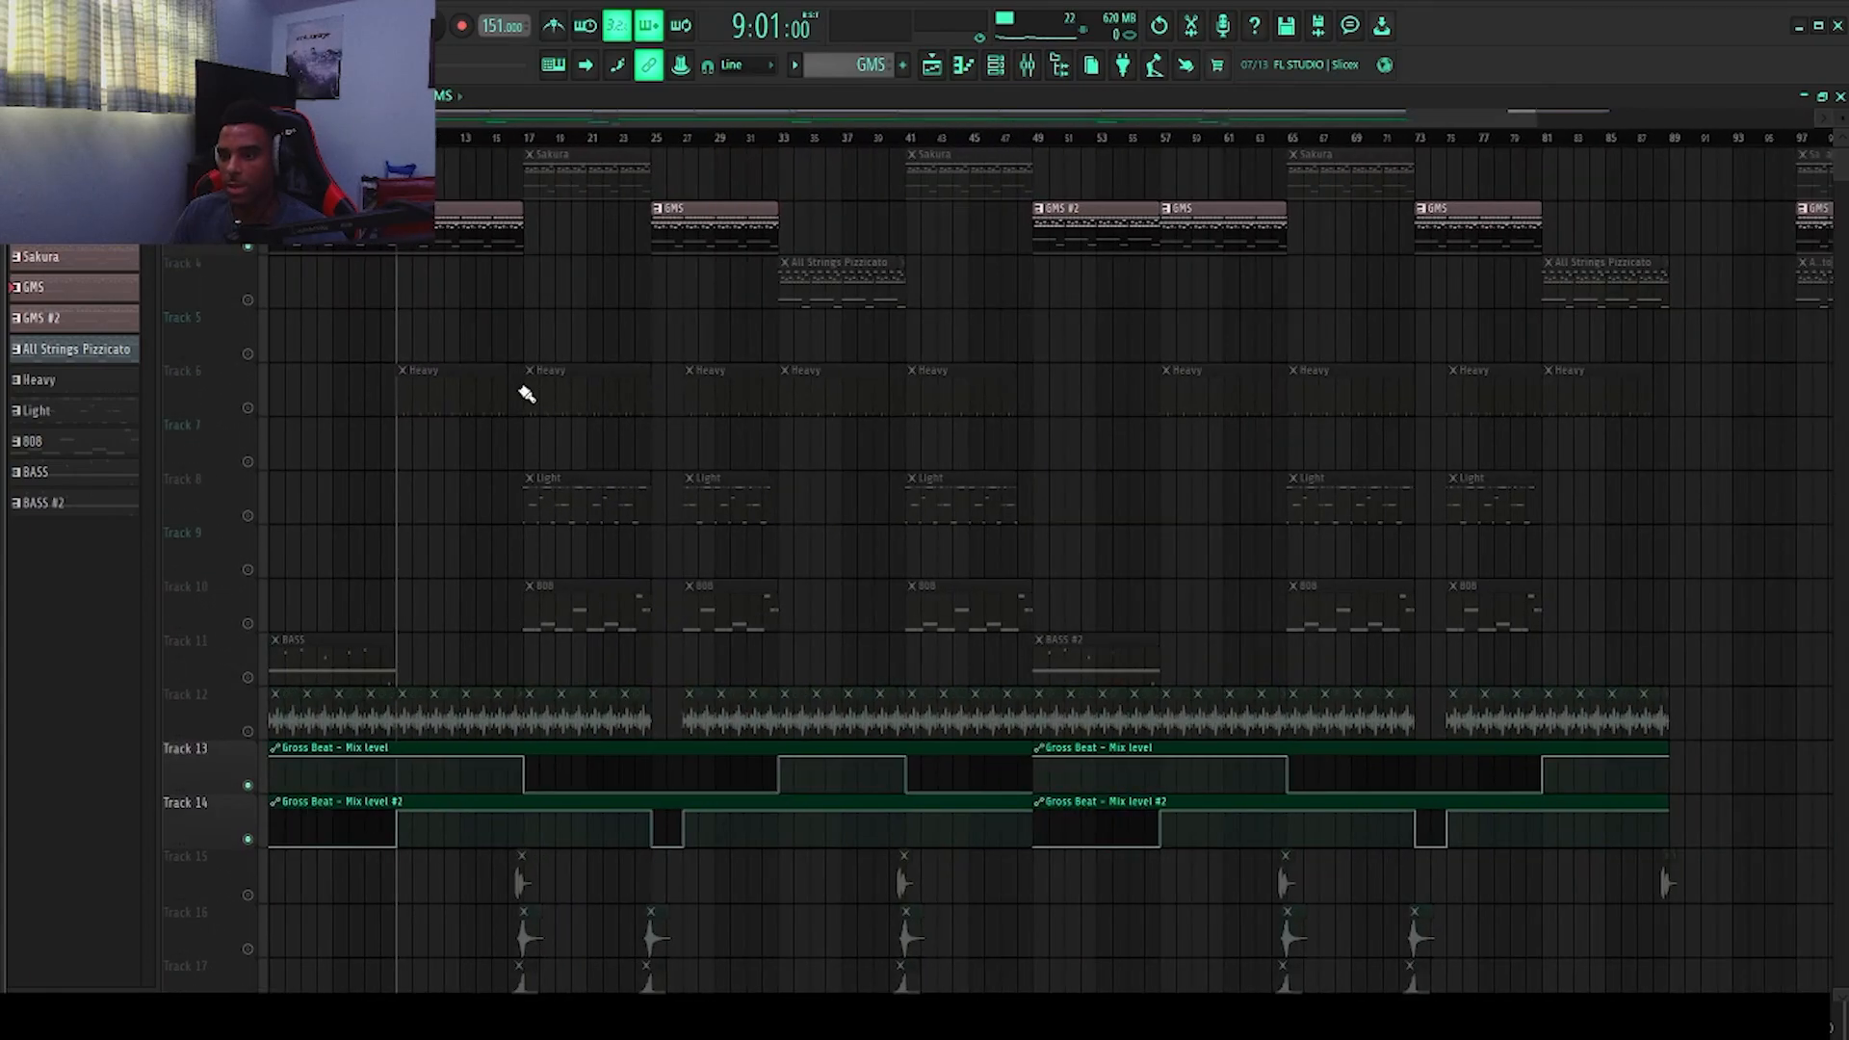
scroll(460, 405, "up", 1)
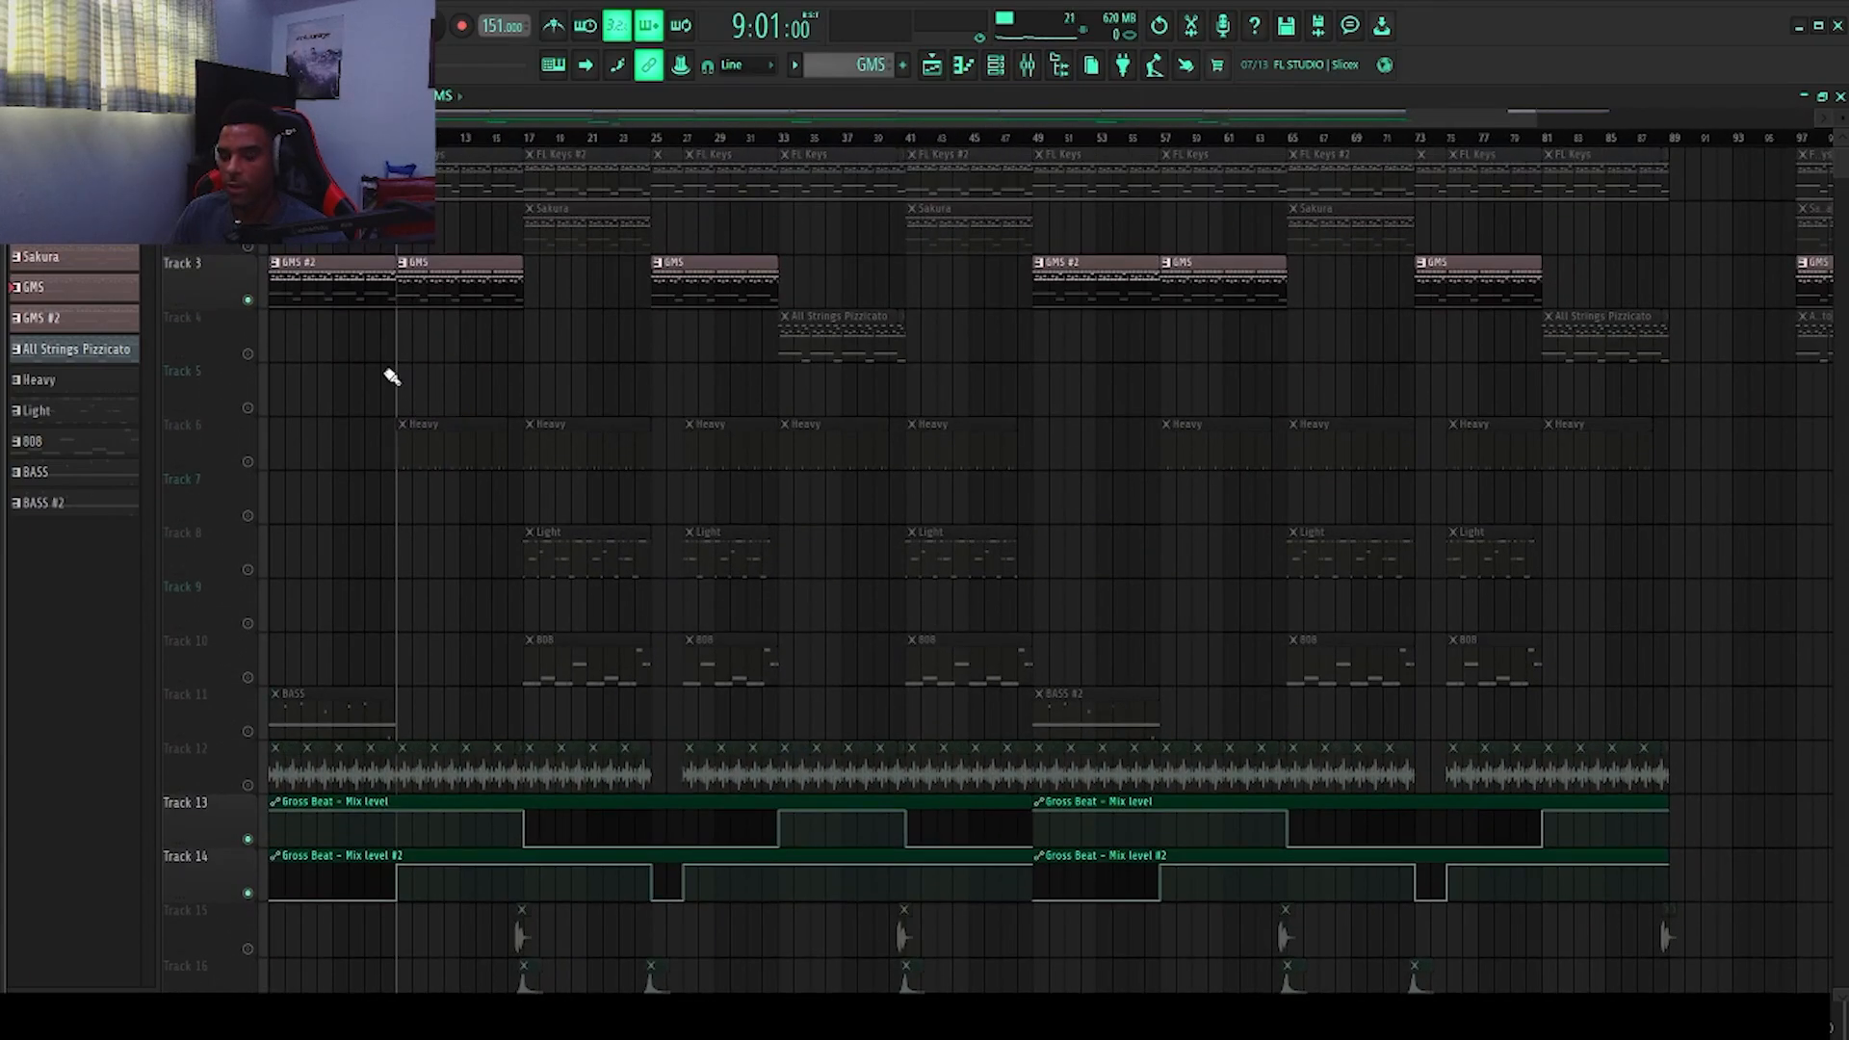
Step: Play the GMS melody from the beginning and from bar 25 to hear the Gross Beat automation
key("space")
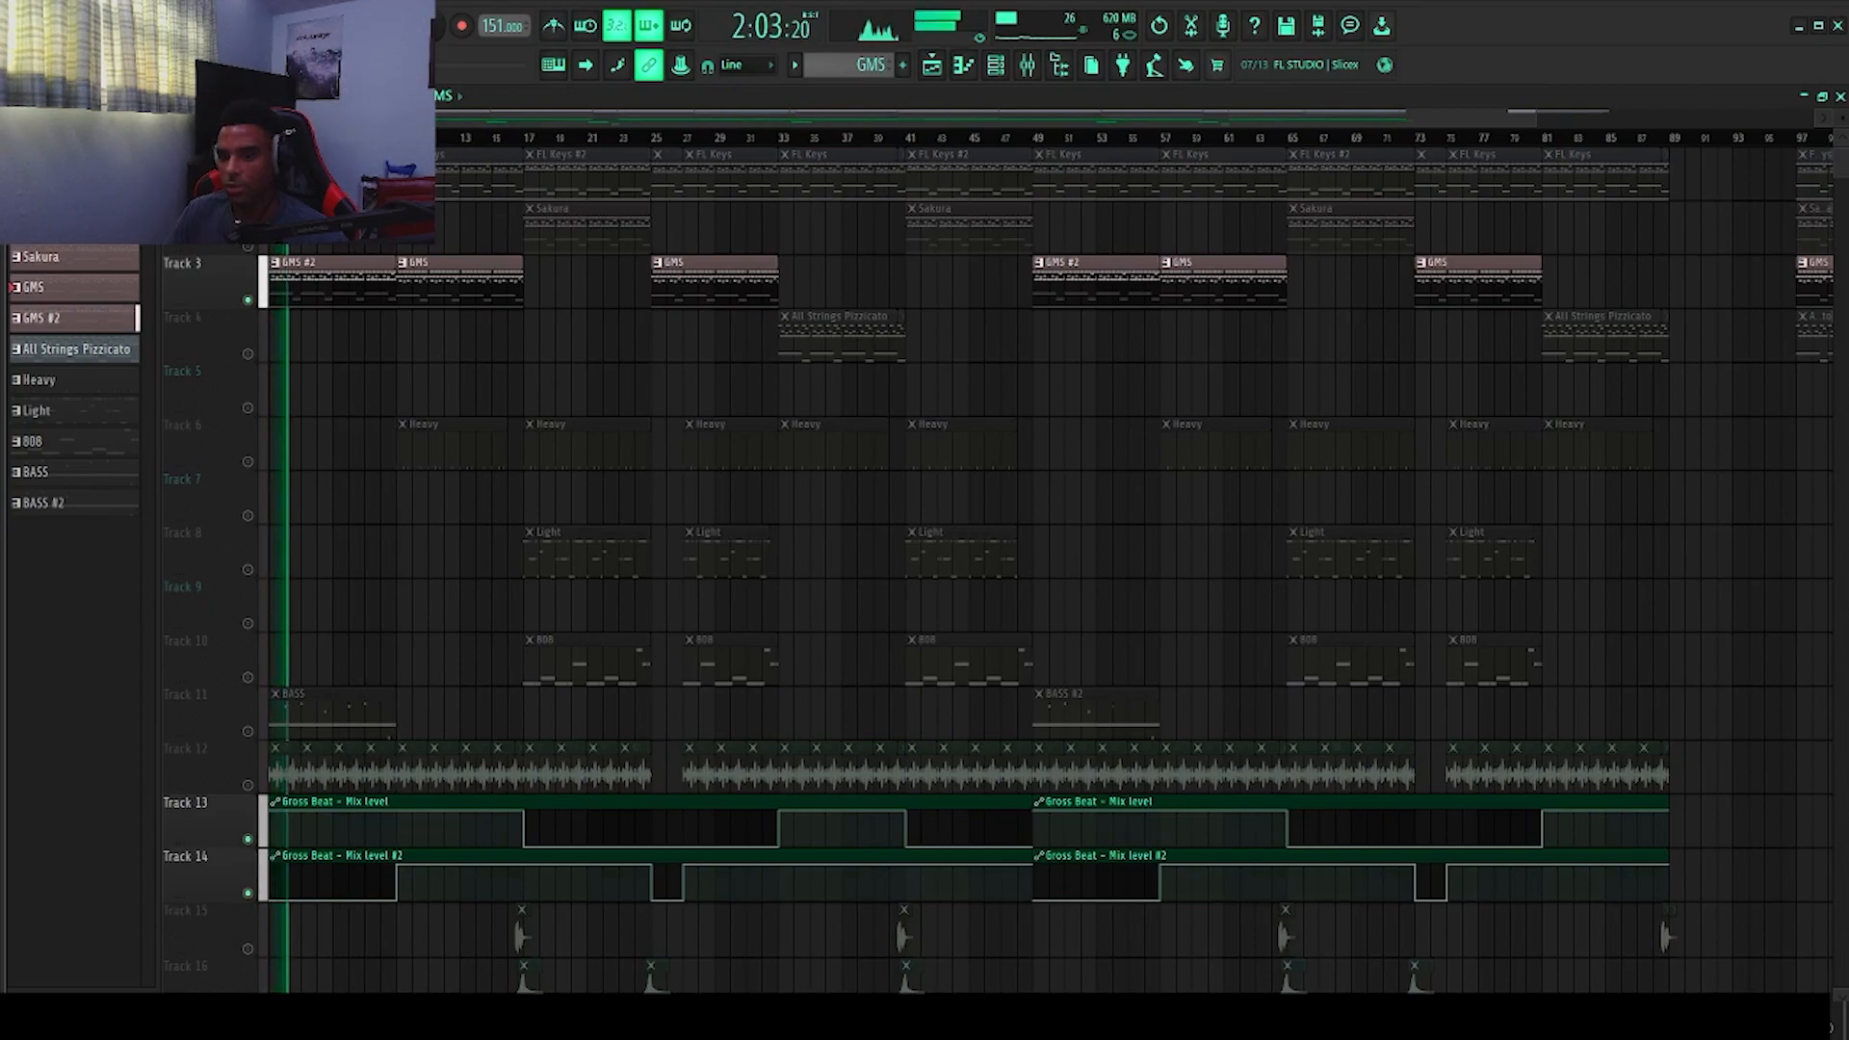
key("space")
left_click(658, 141)
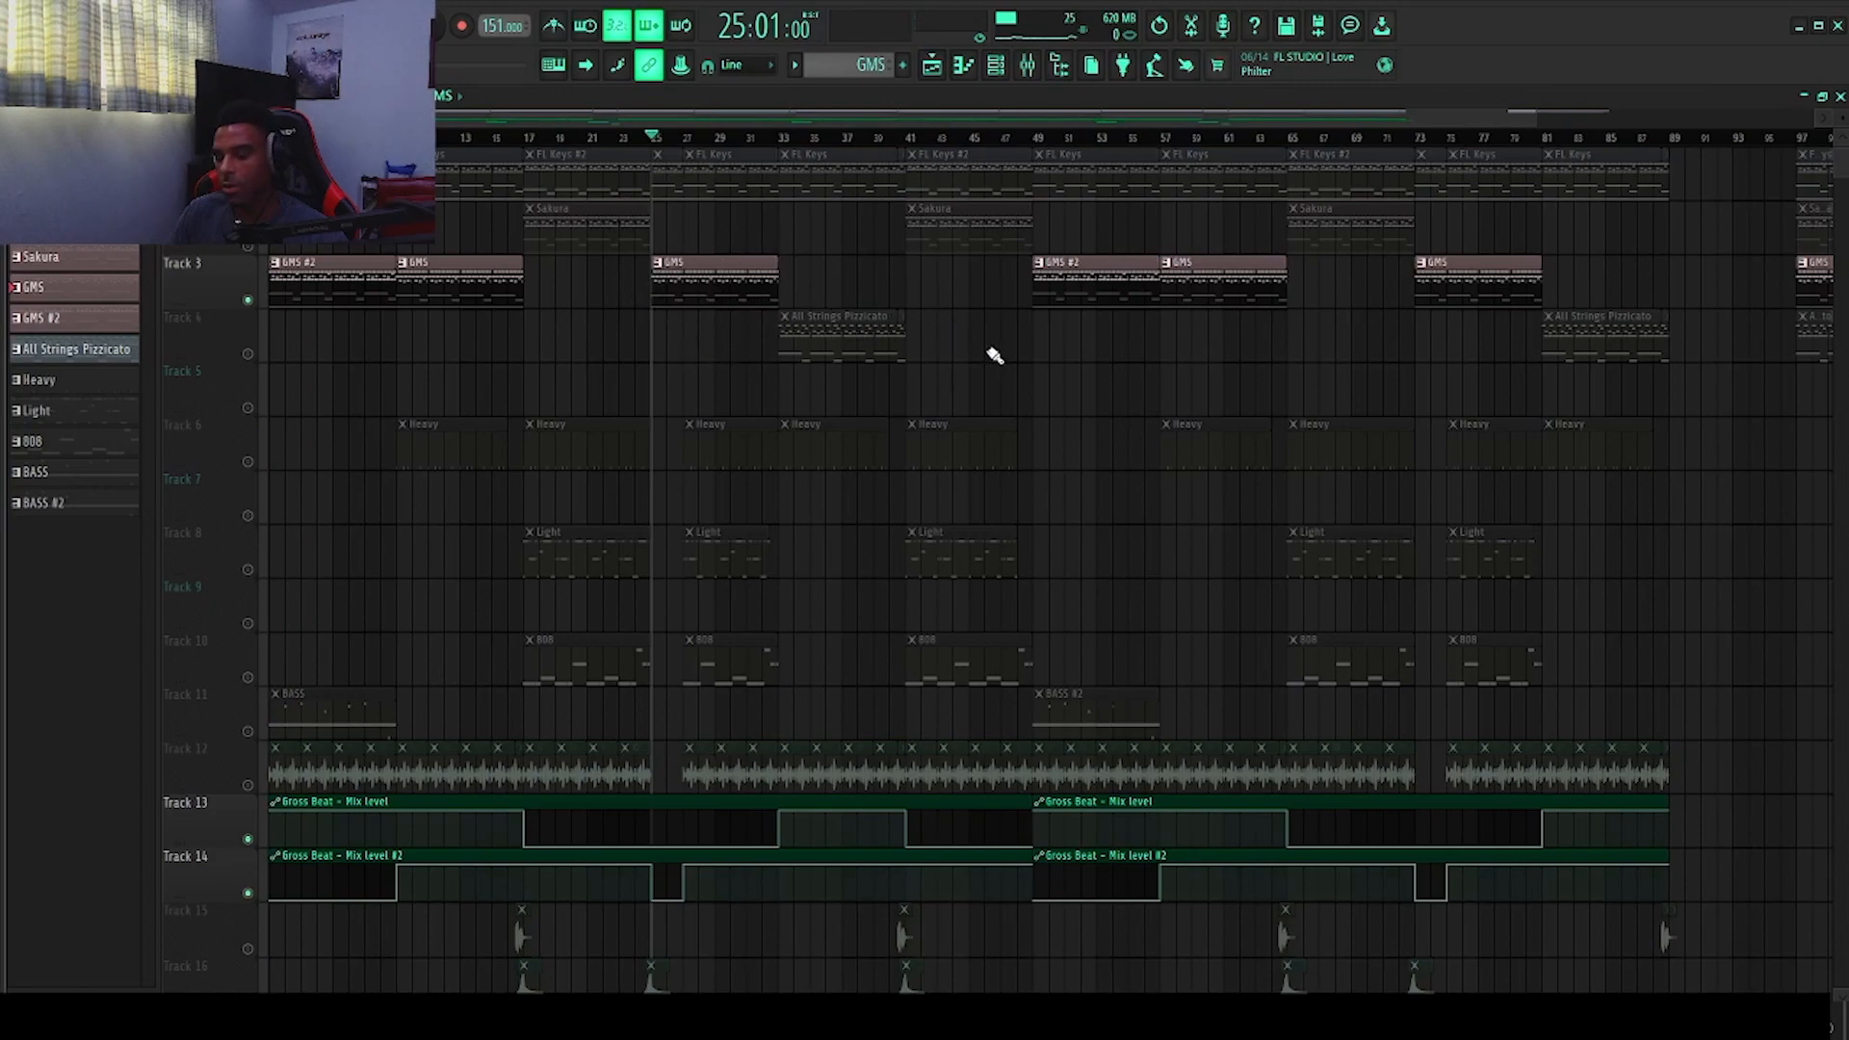
key("space")
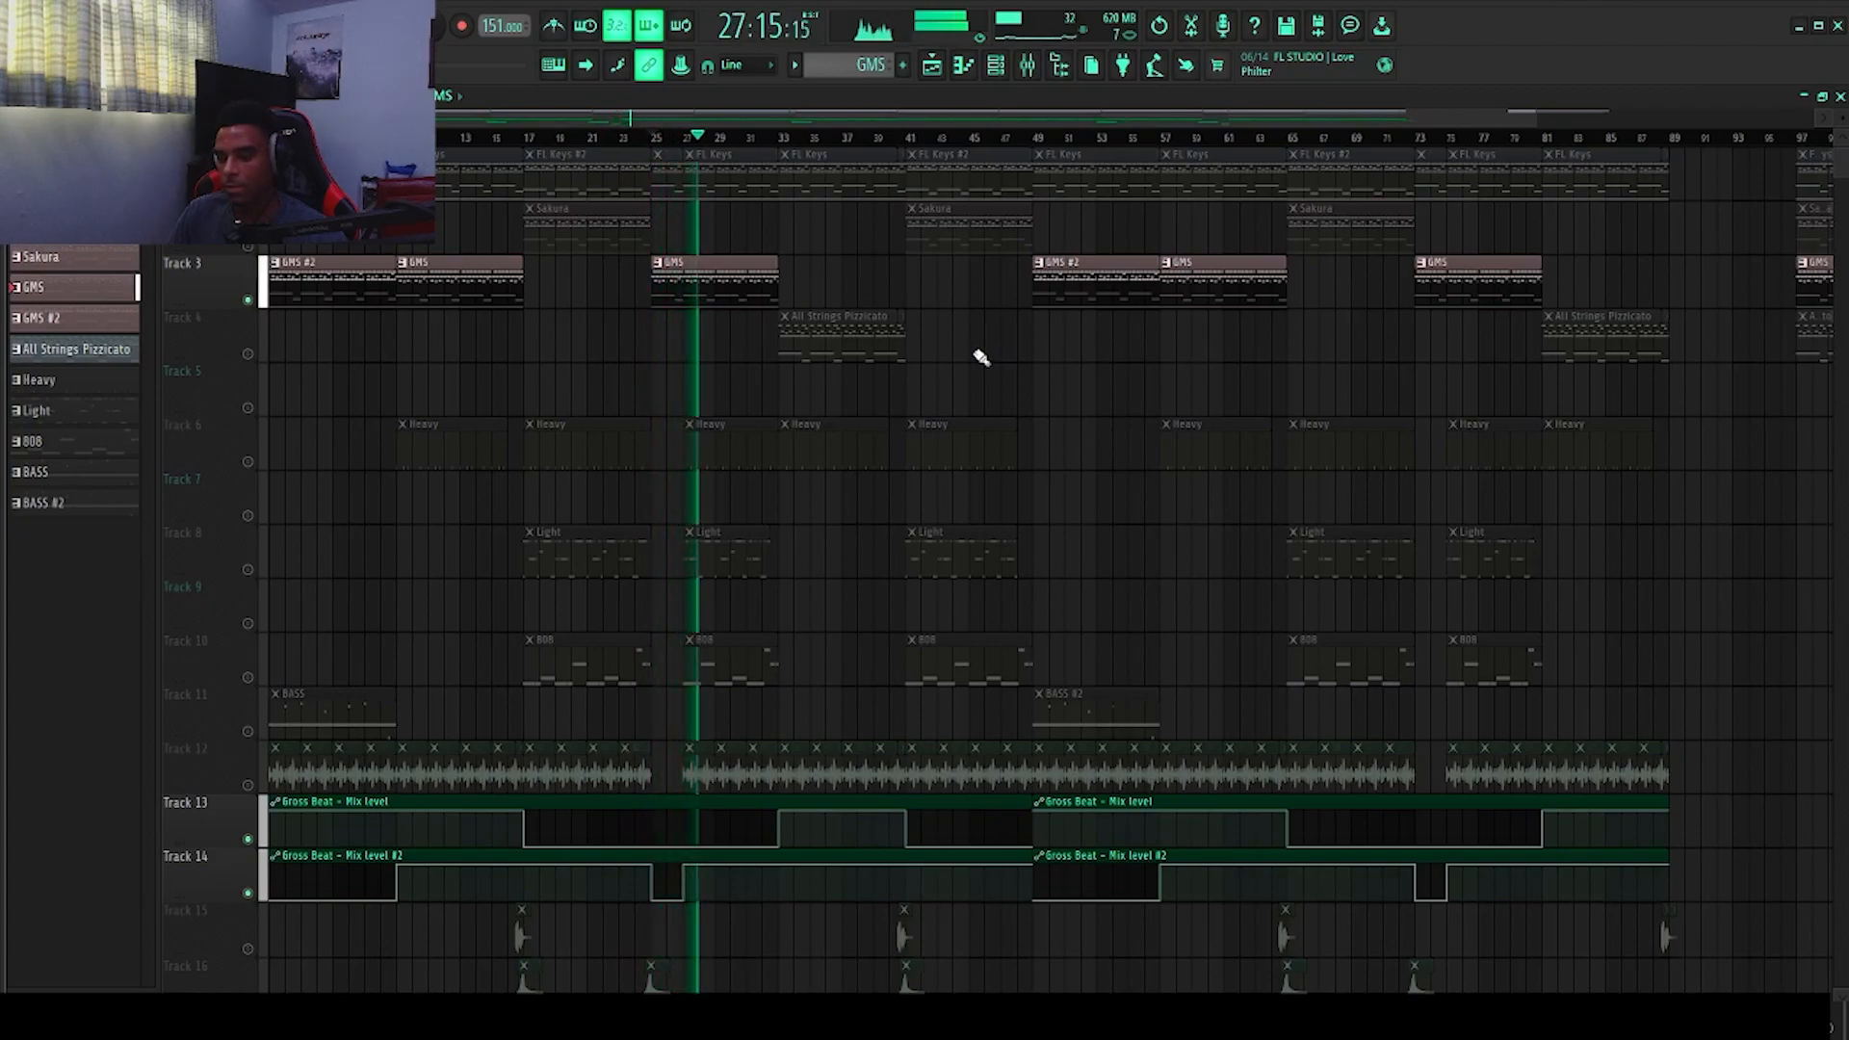
key("space")
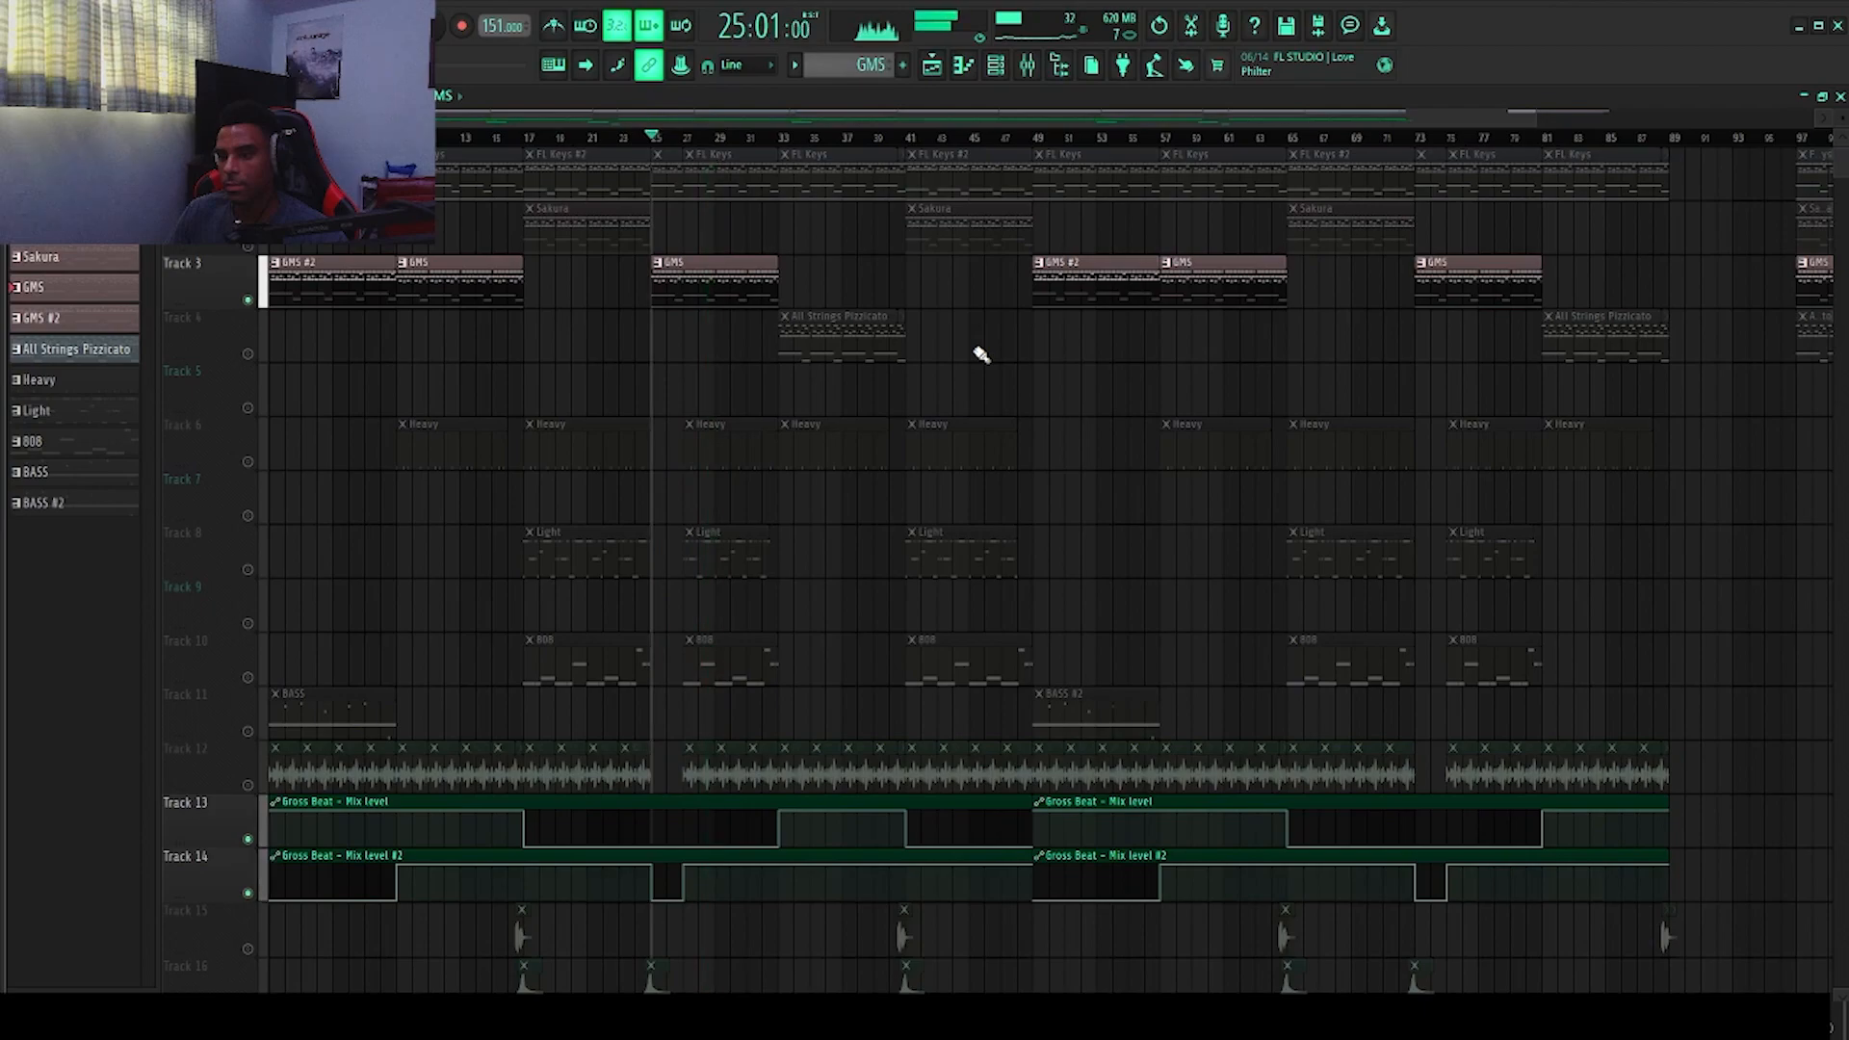
Step: Play the Bell track from bar 97 in the mixer with its effects bypassed and enabled to compare the sound
left_click(1027, 65)
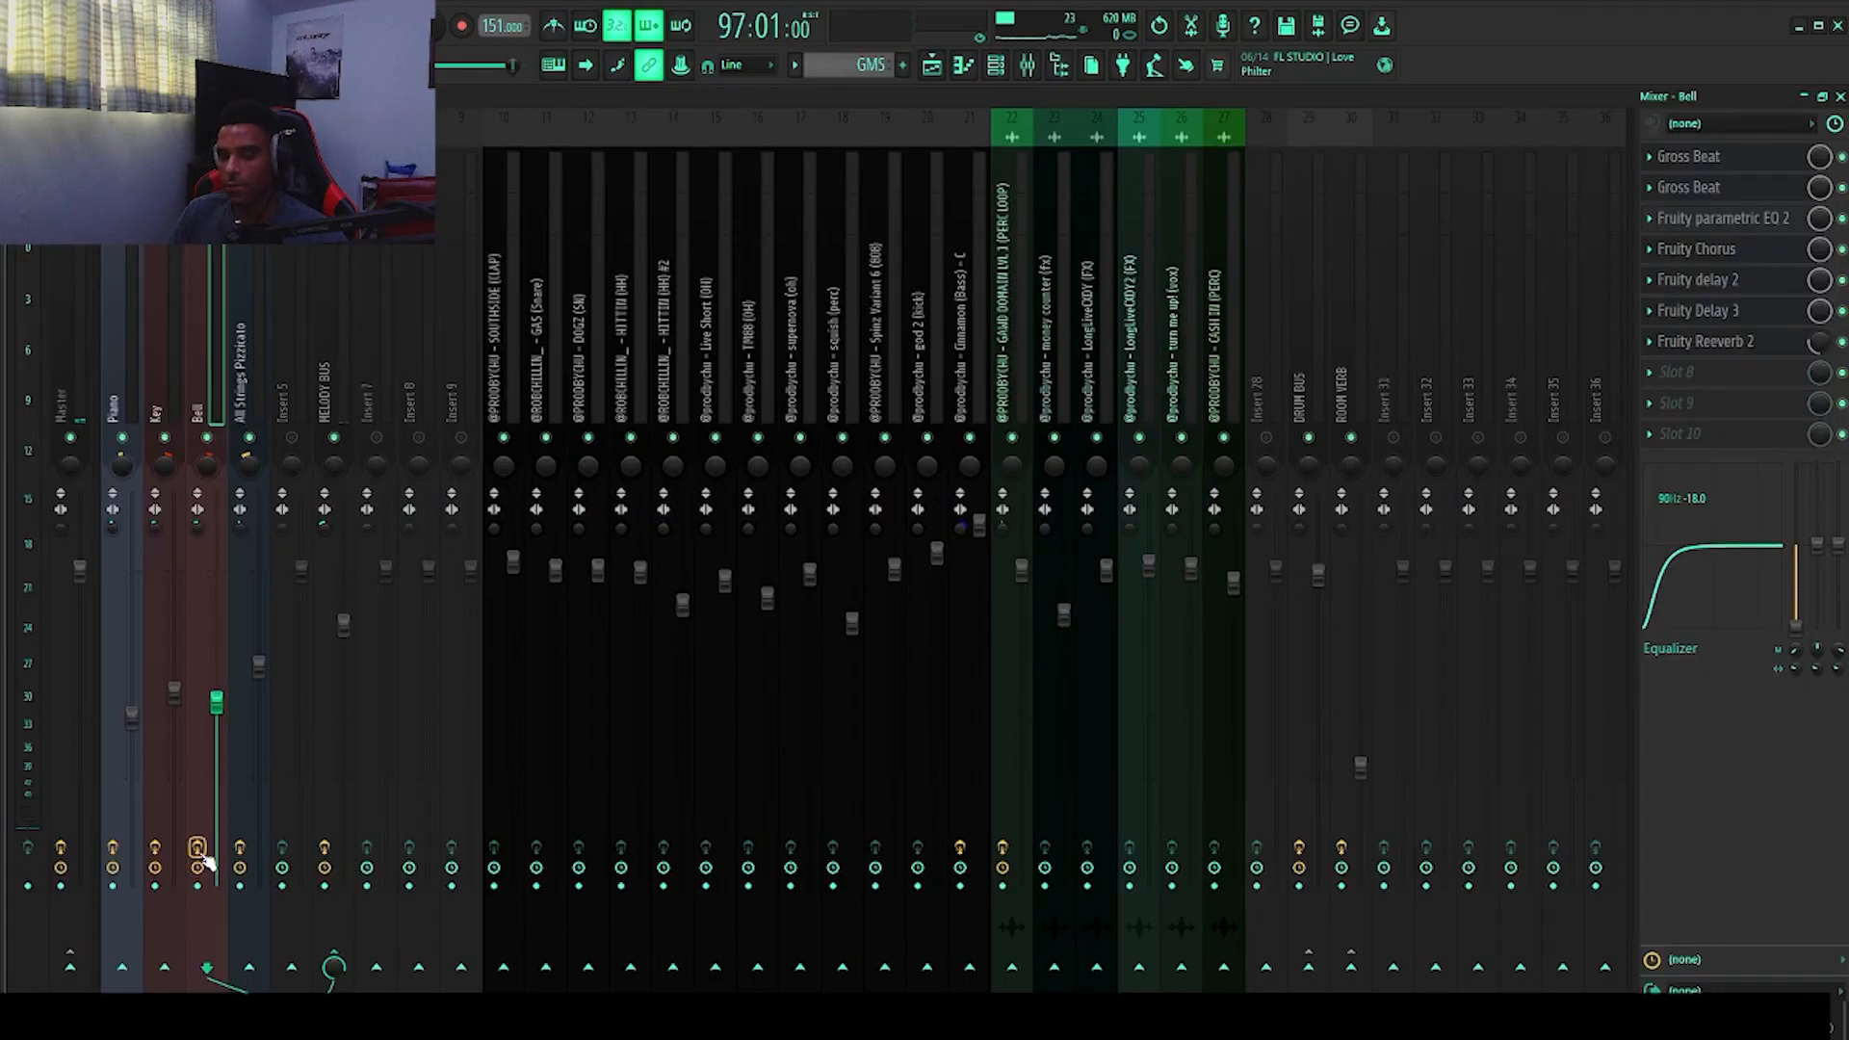
key("space")
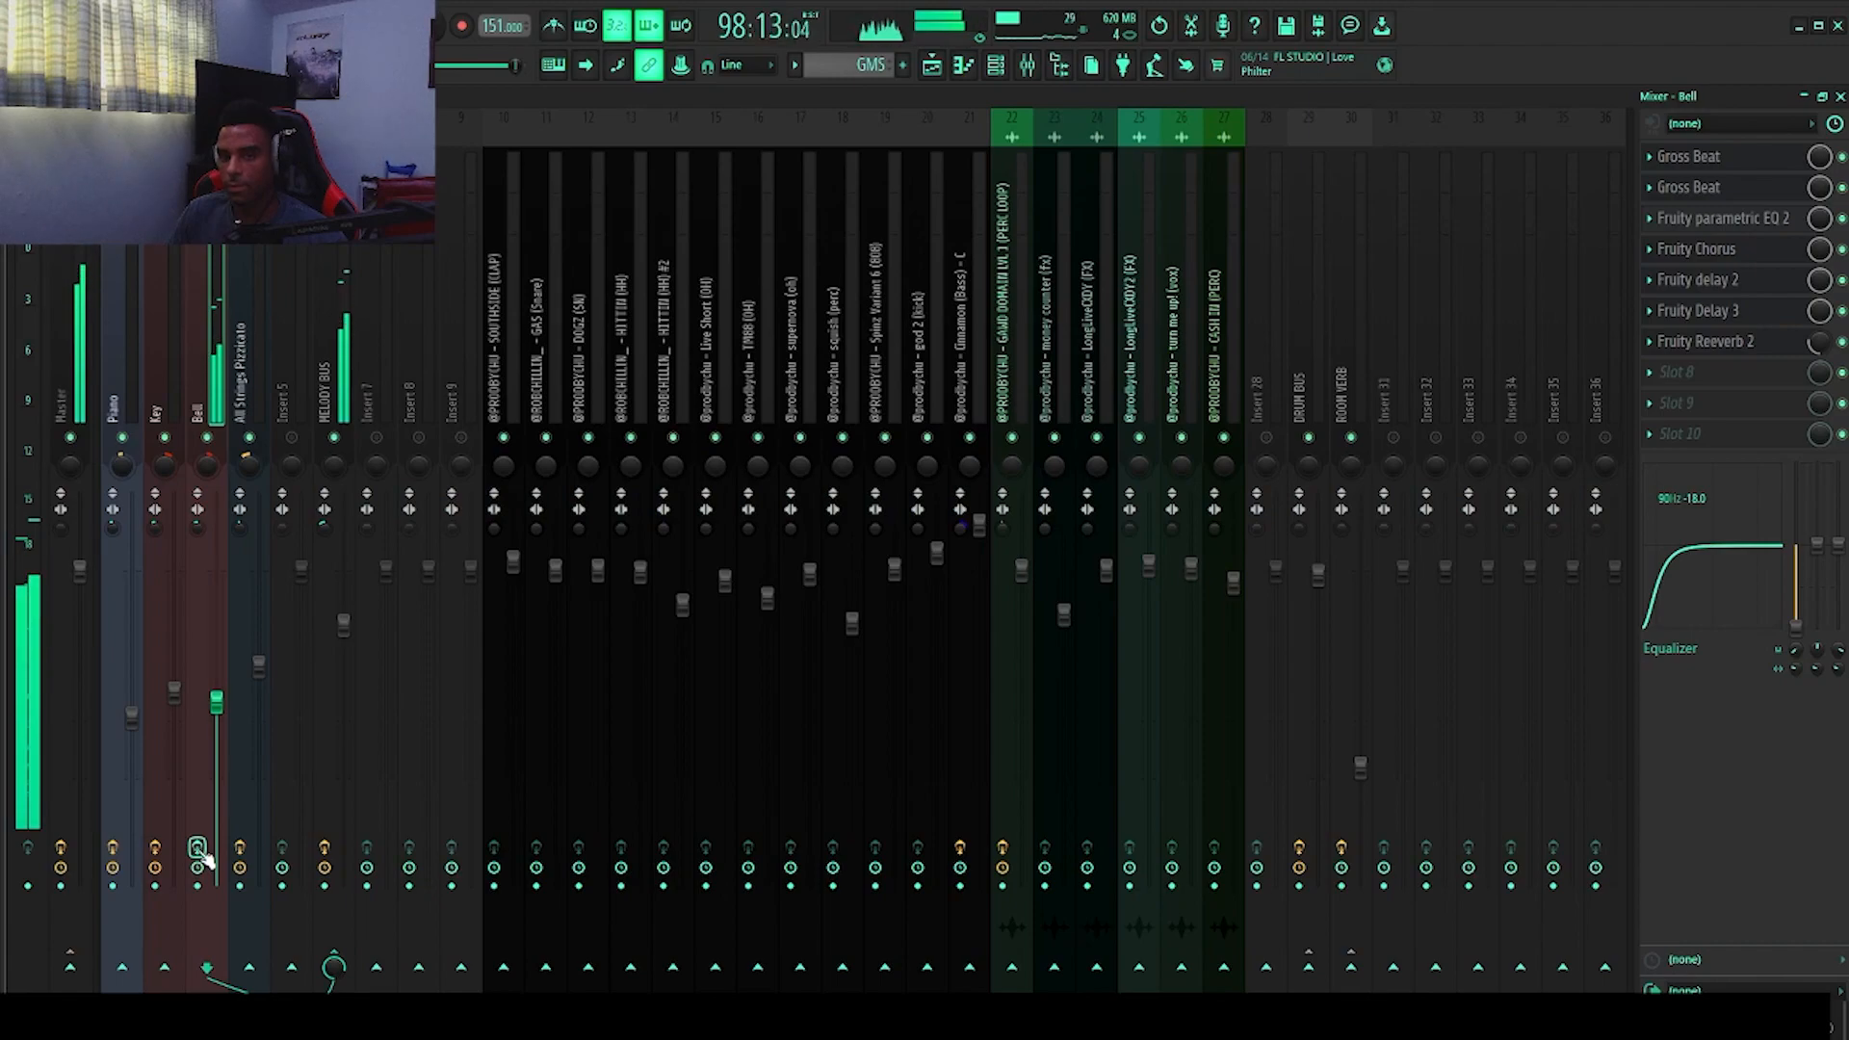
key("space")
key("space")
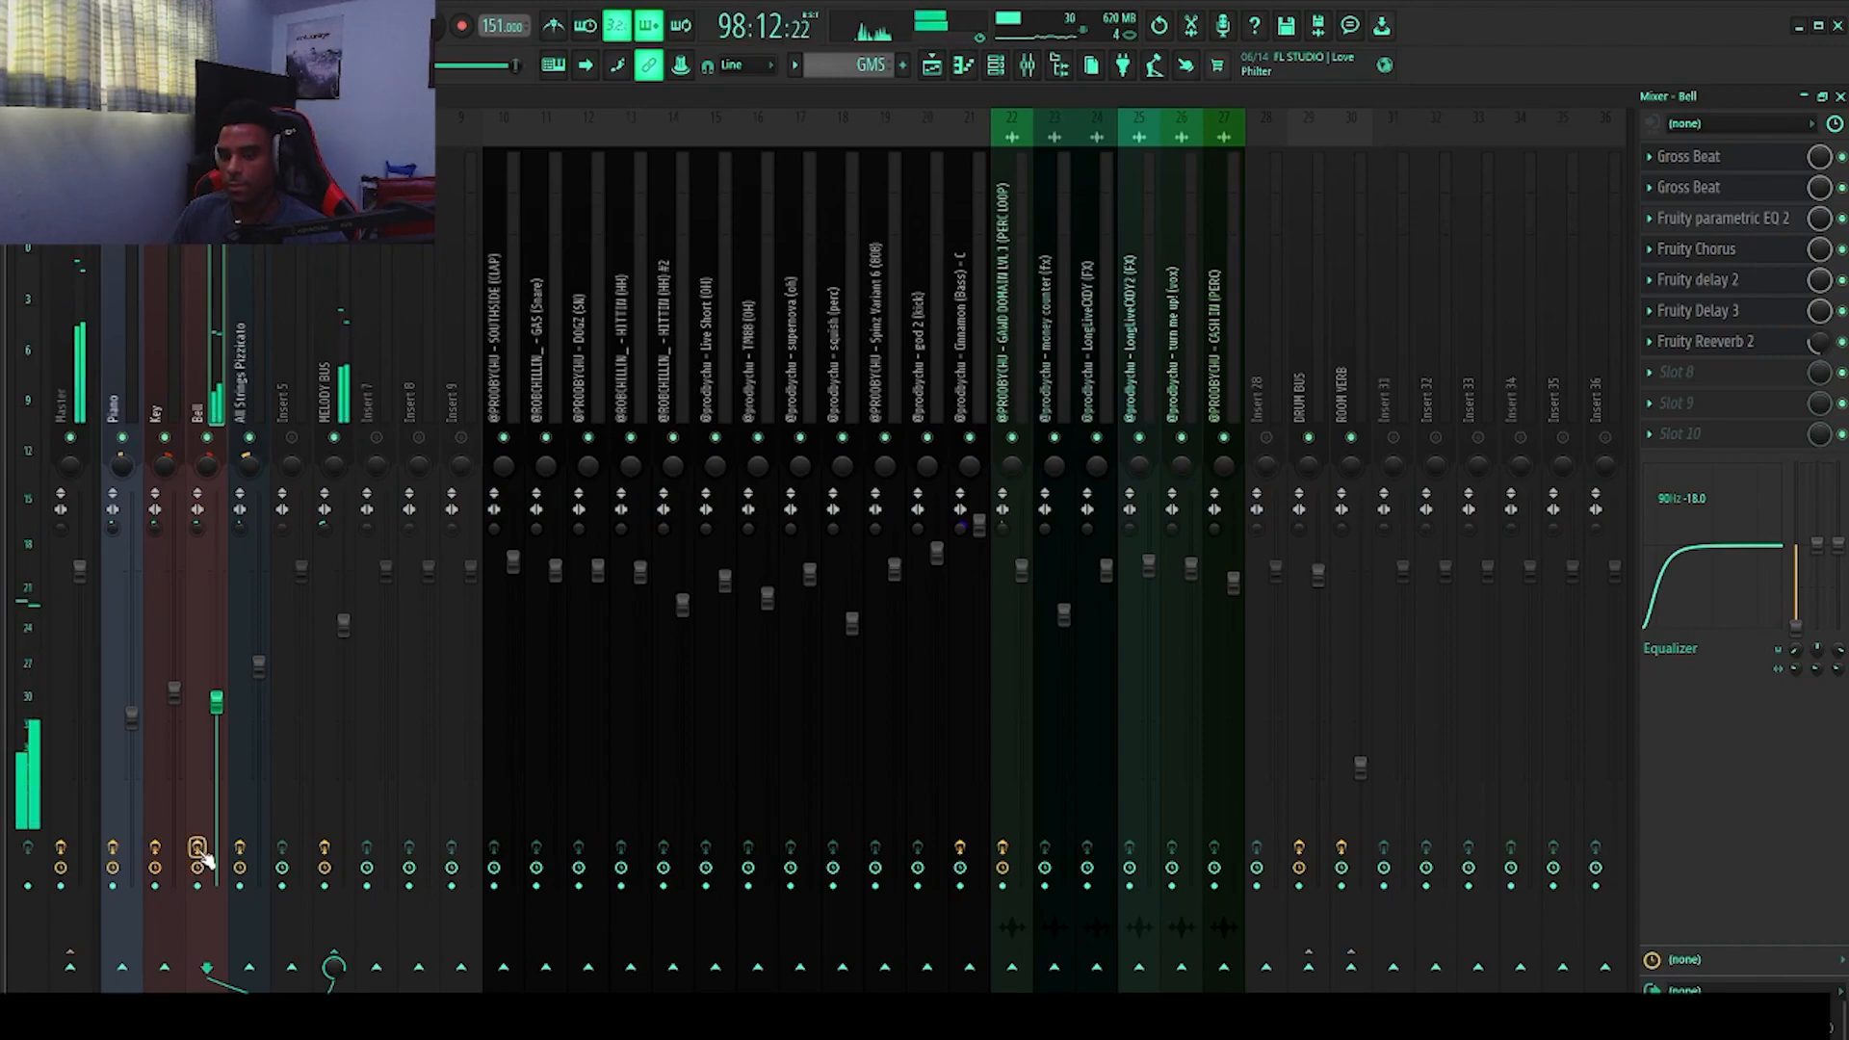
key("space")
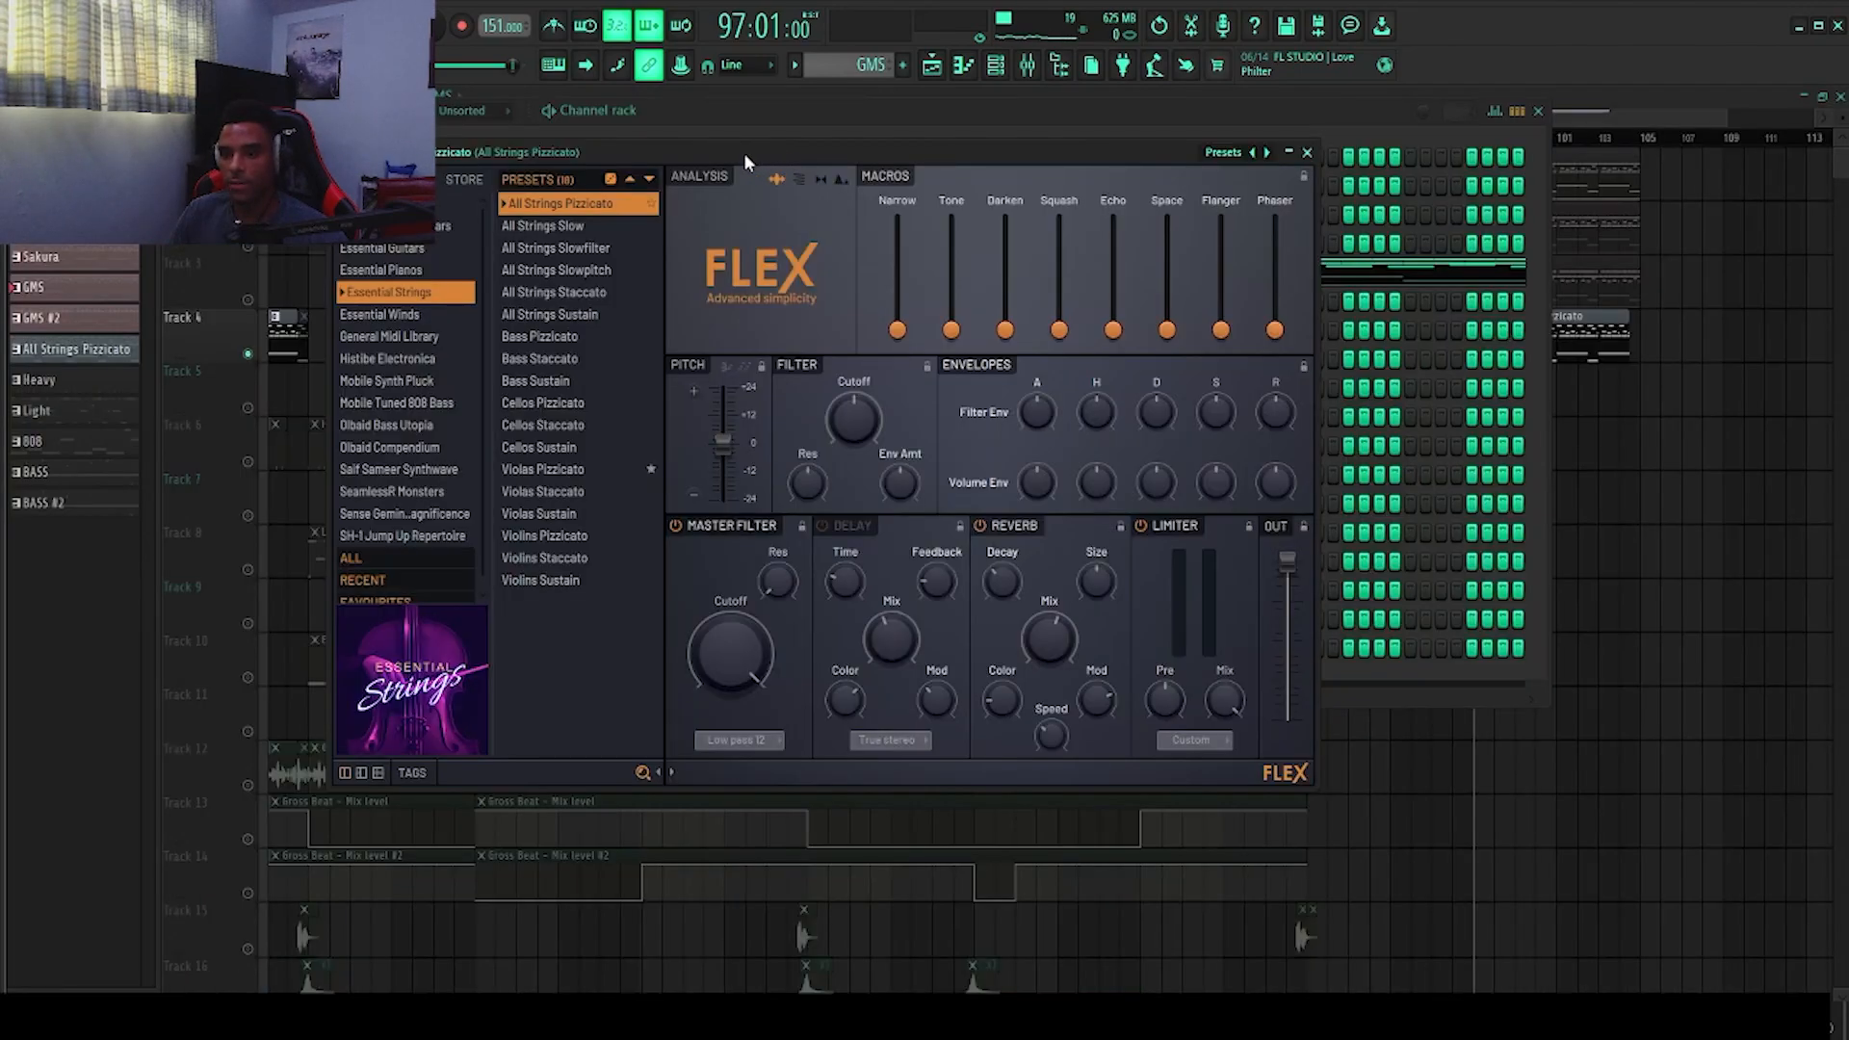
Step: Show the All Strings Pizzicato preset in FLEX and play its melody from bar 97
left_click_drag(758, 154, 720, 170)
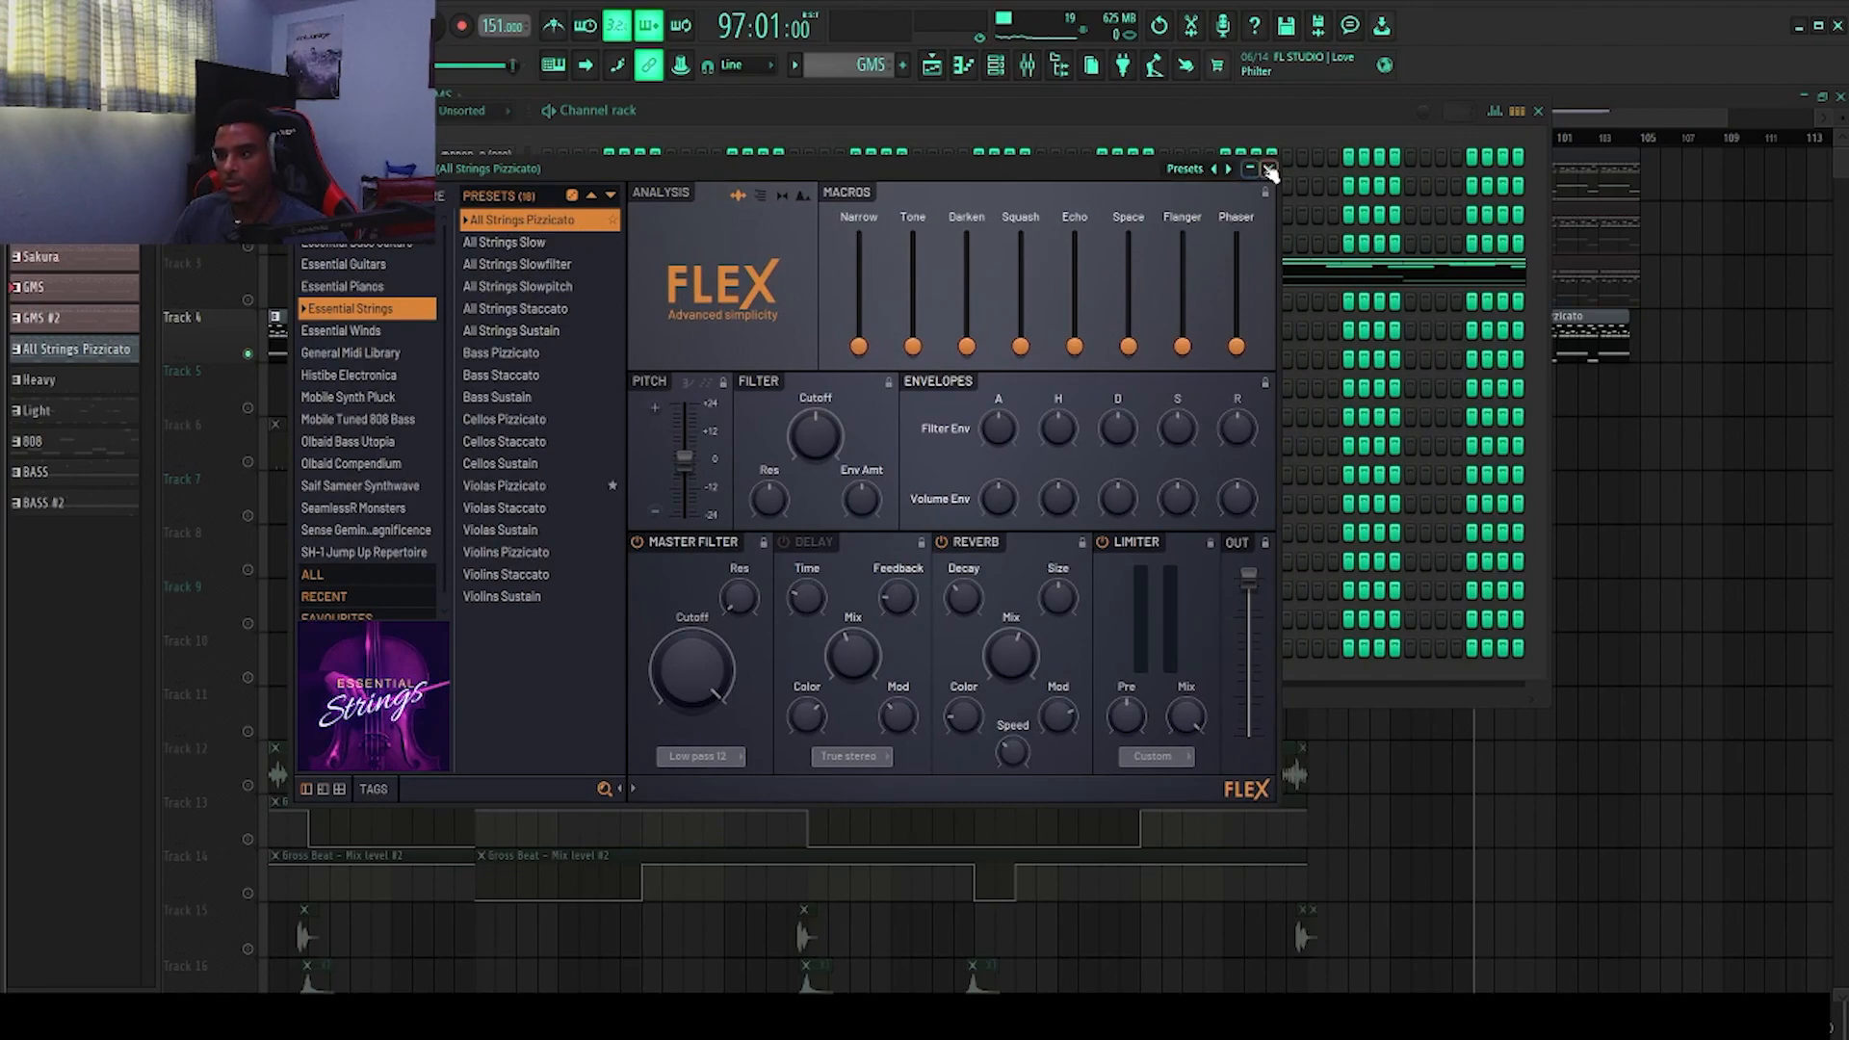
key("space")
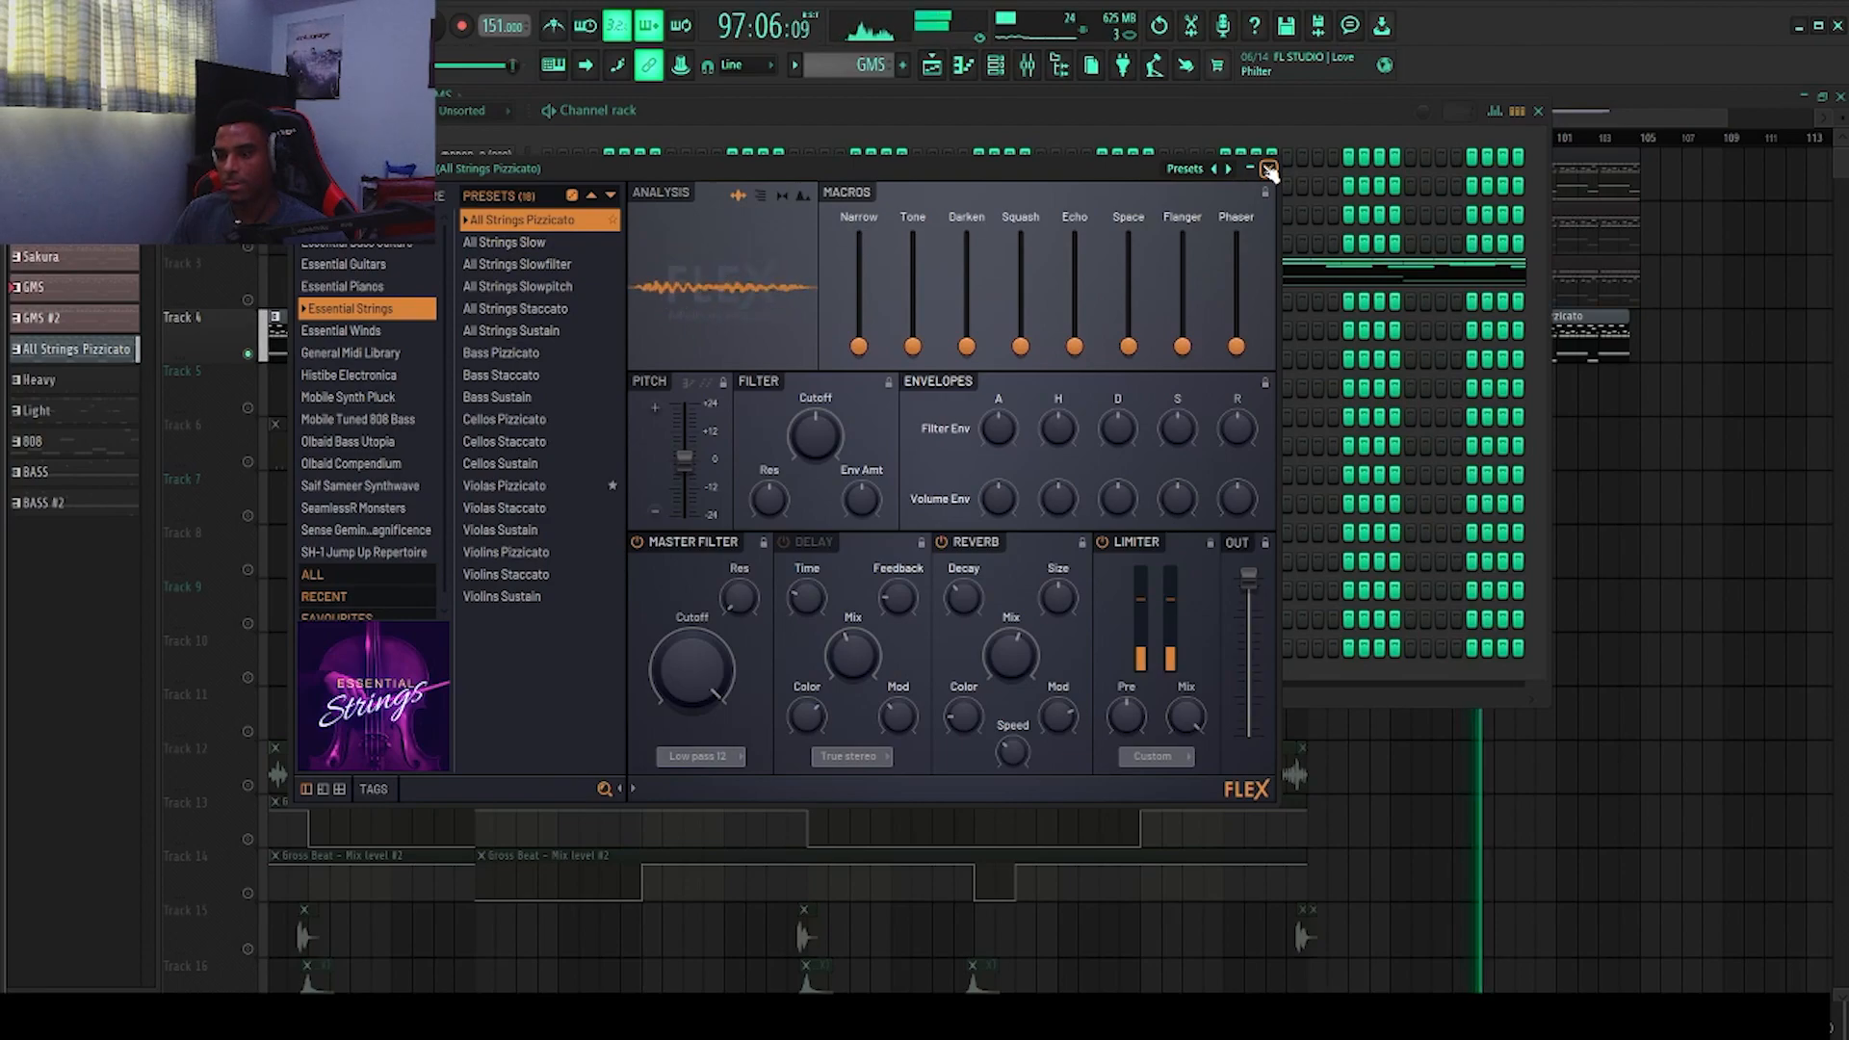
key("space")
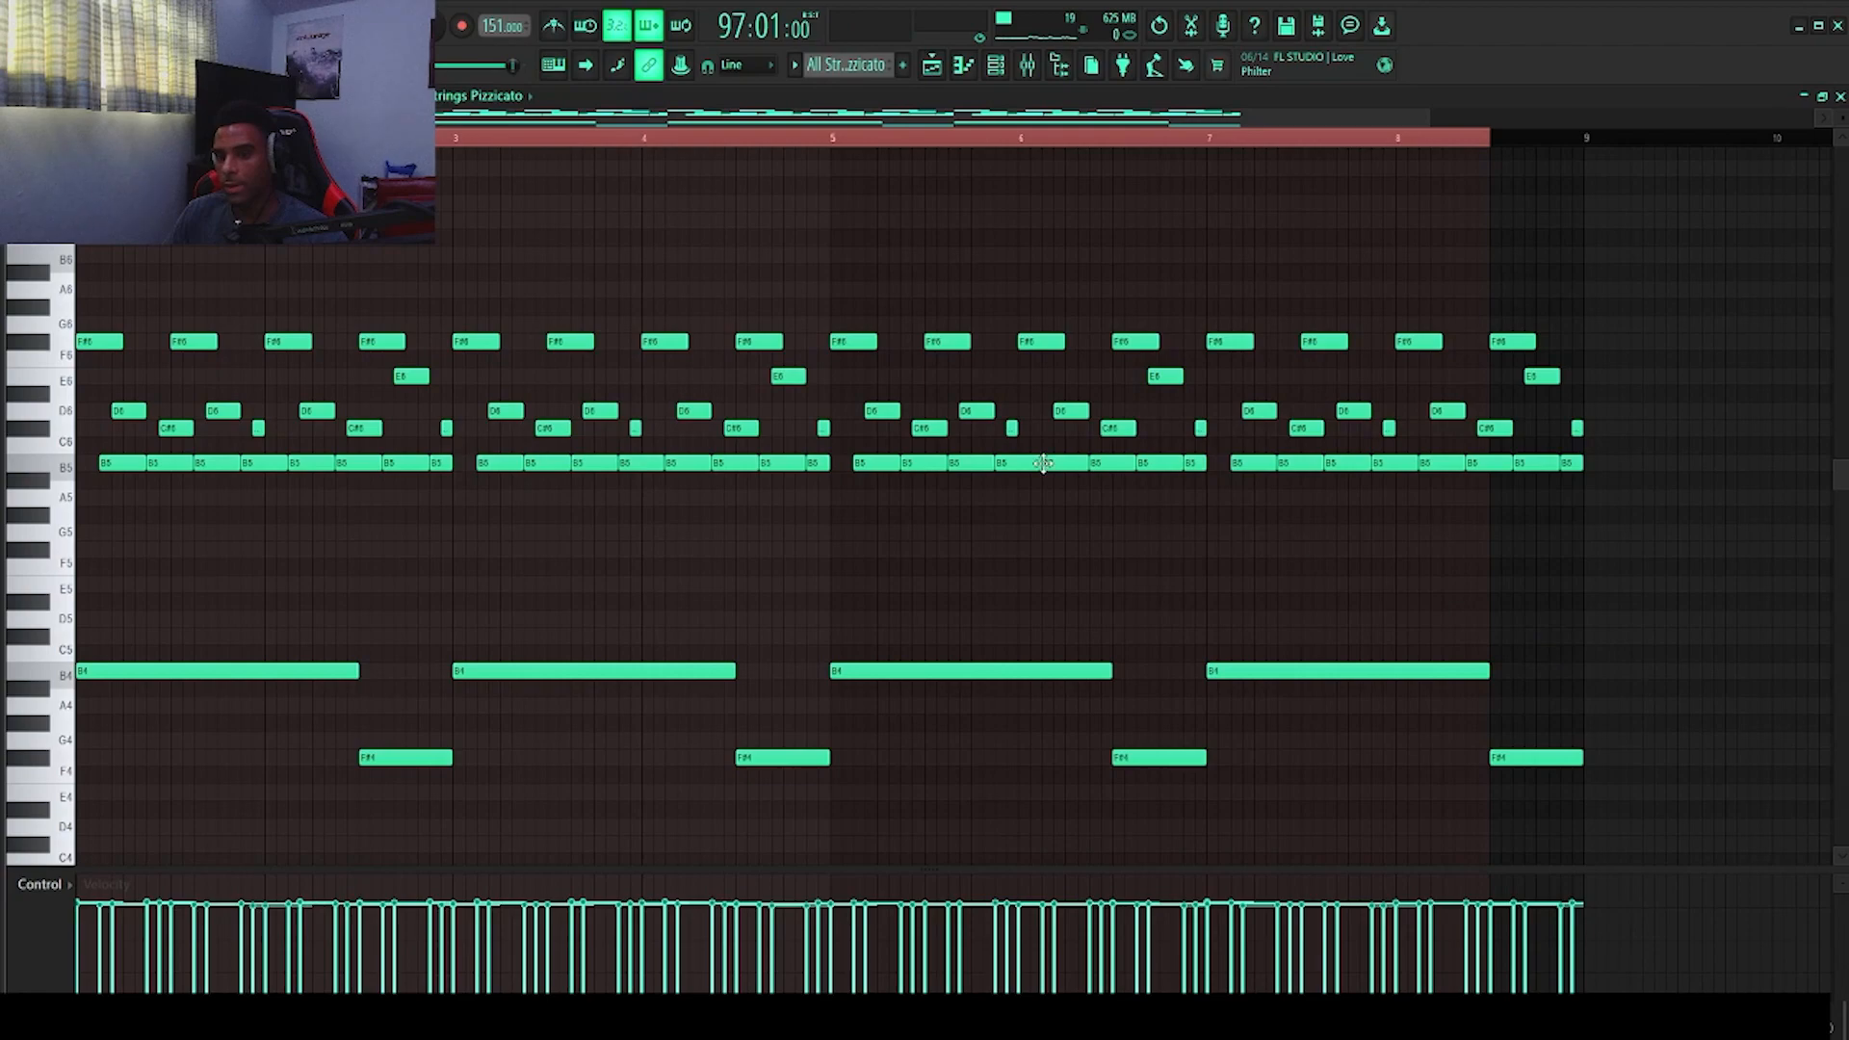
Step: Examine the All Strings Pizzicato melody and its low B4 and F#4 notes in the piano roll
scroll(479, 213, "up", 1)
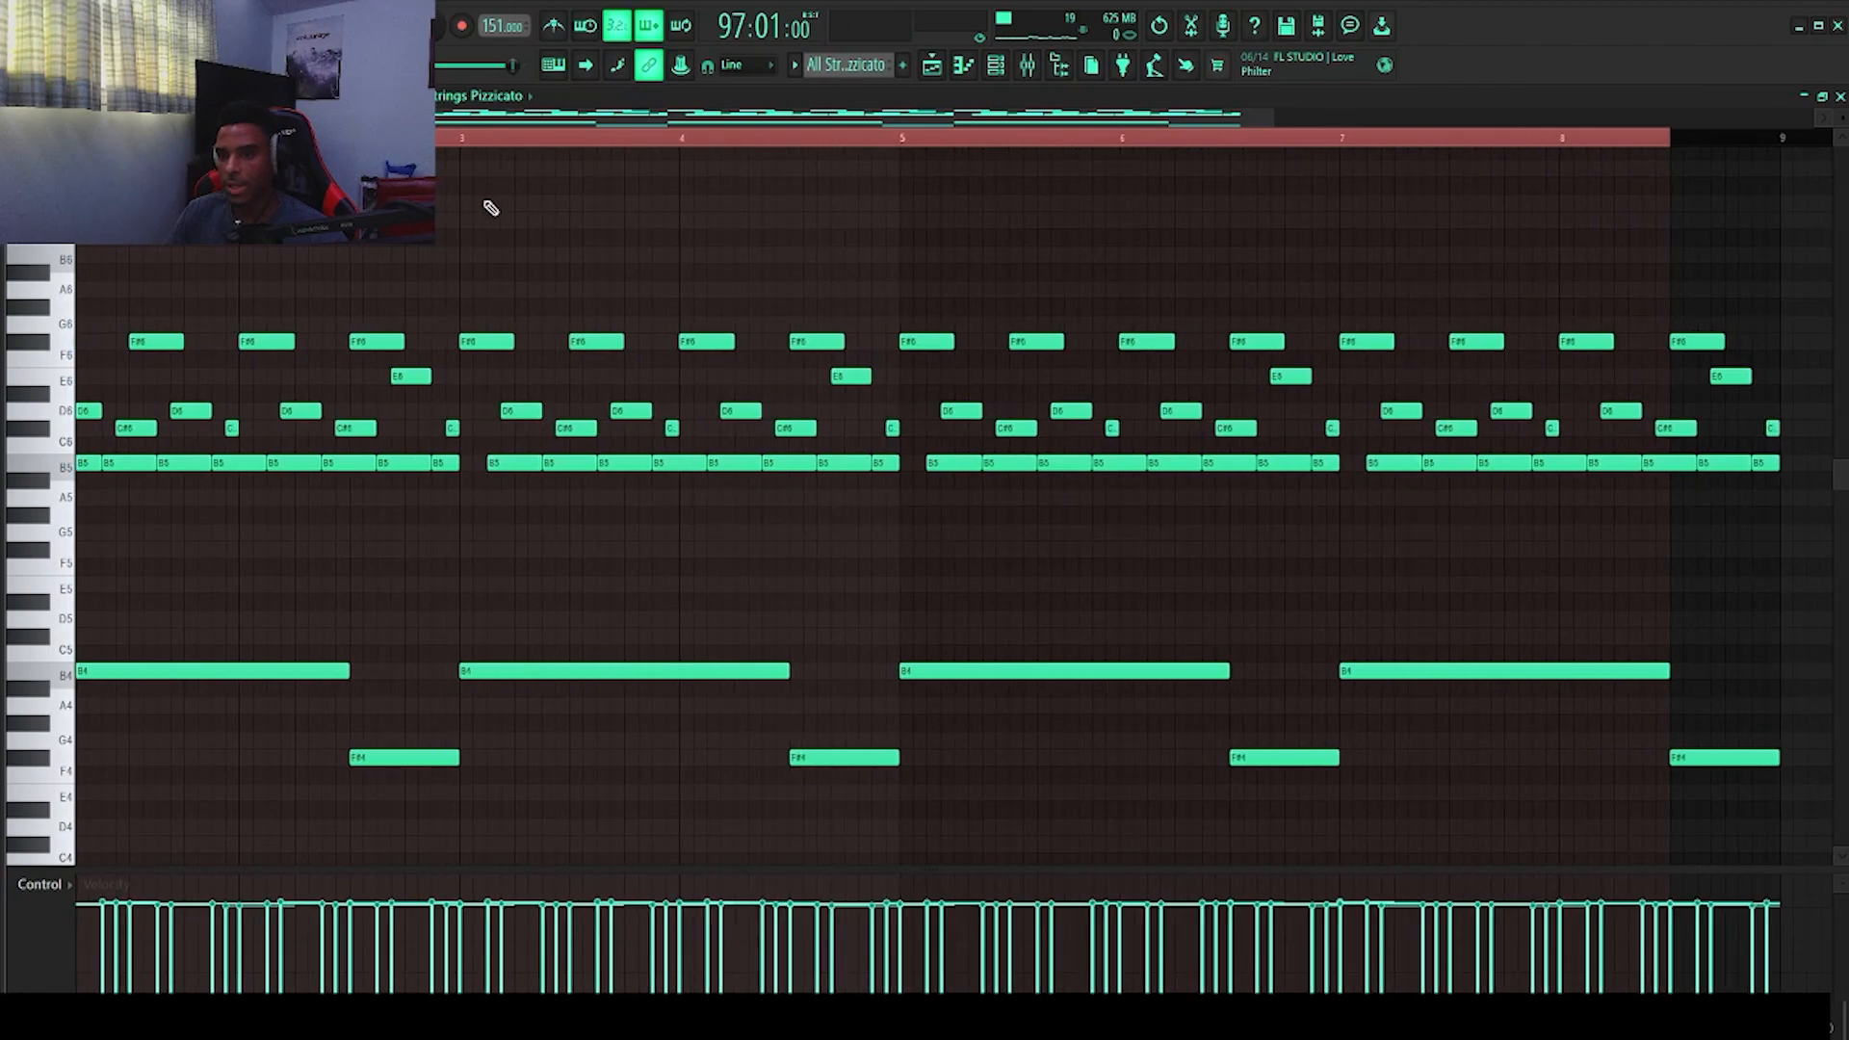
left_click_drag(590, 120, 496, 116)
scroll(918, 417, "down", 2)
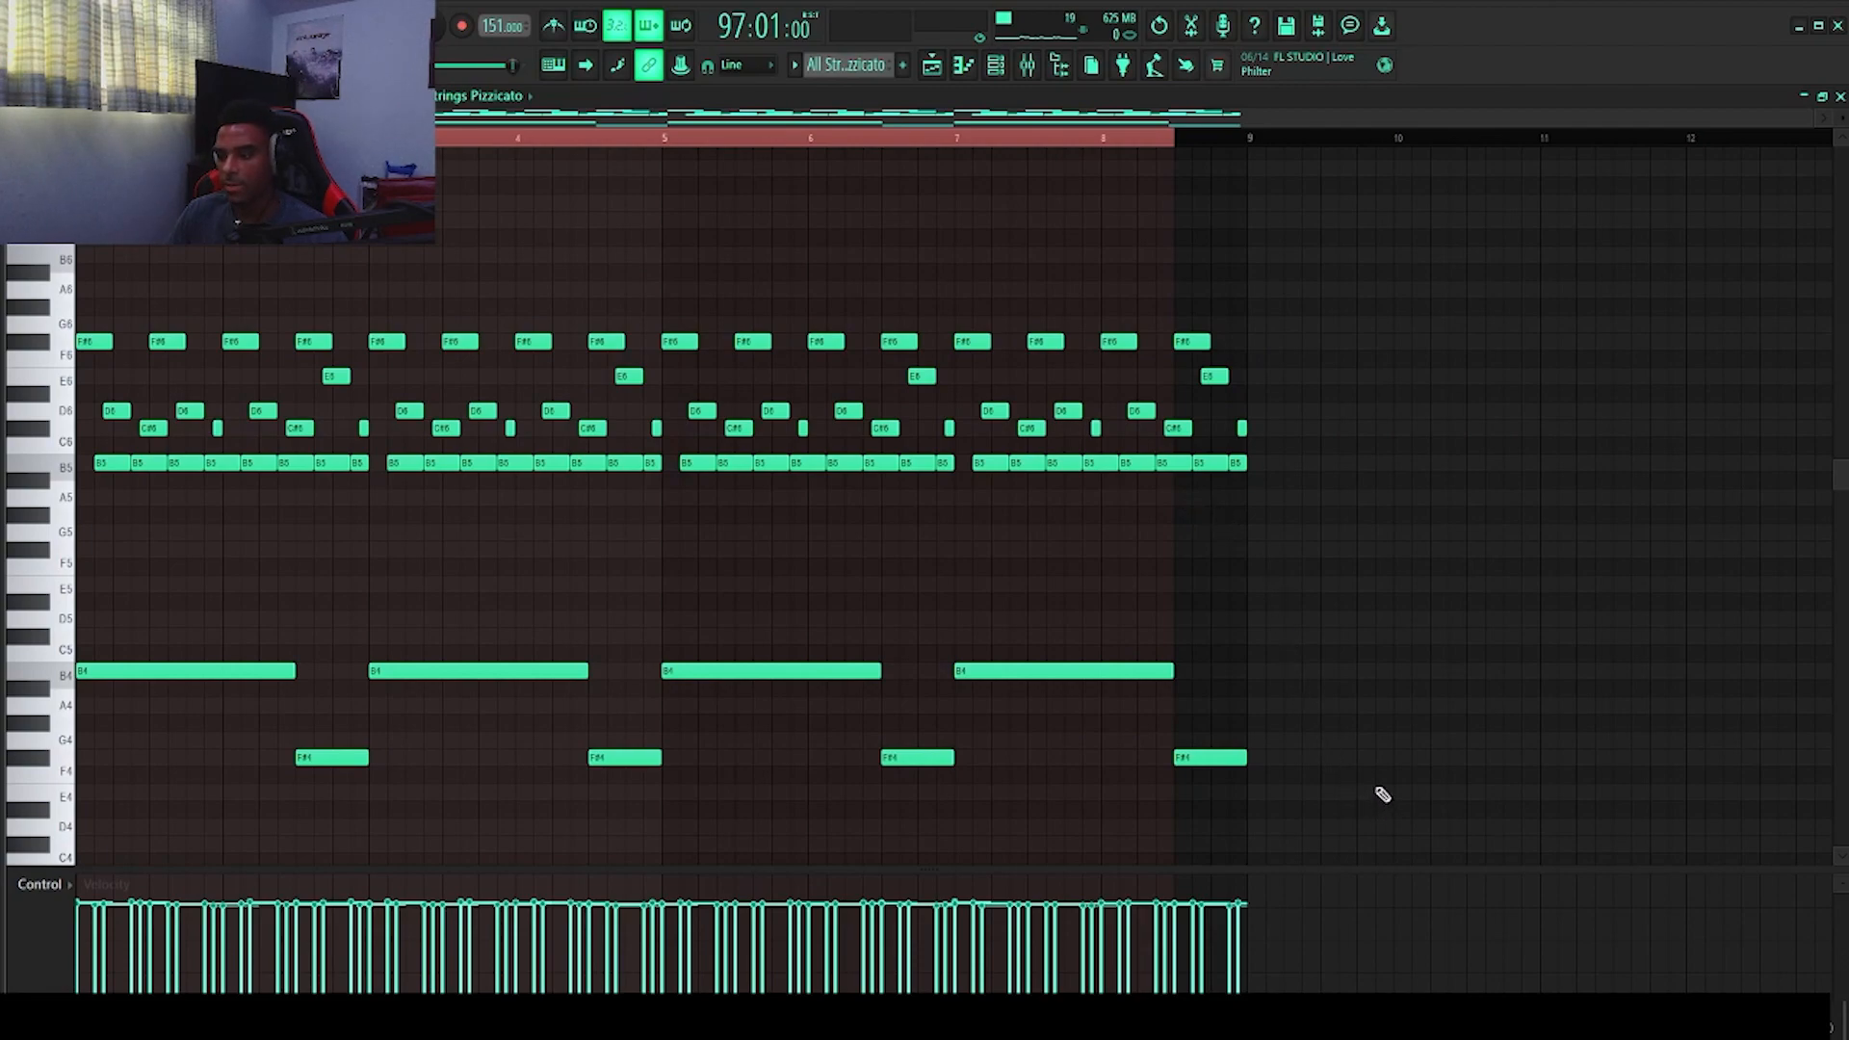
scroll(813, 713, "down", 6)
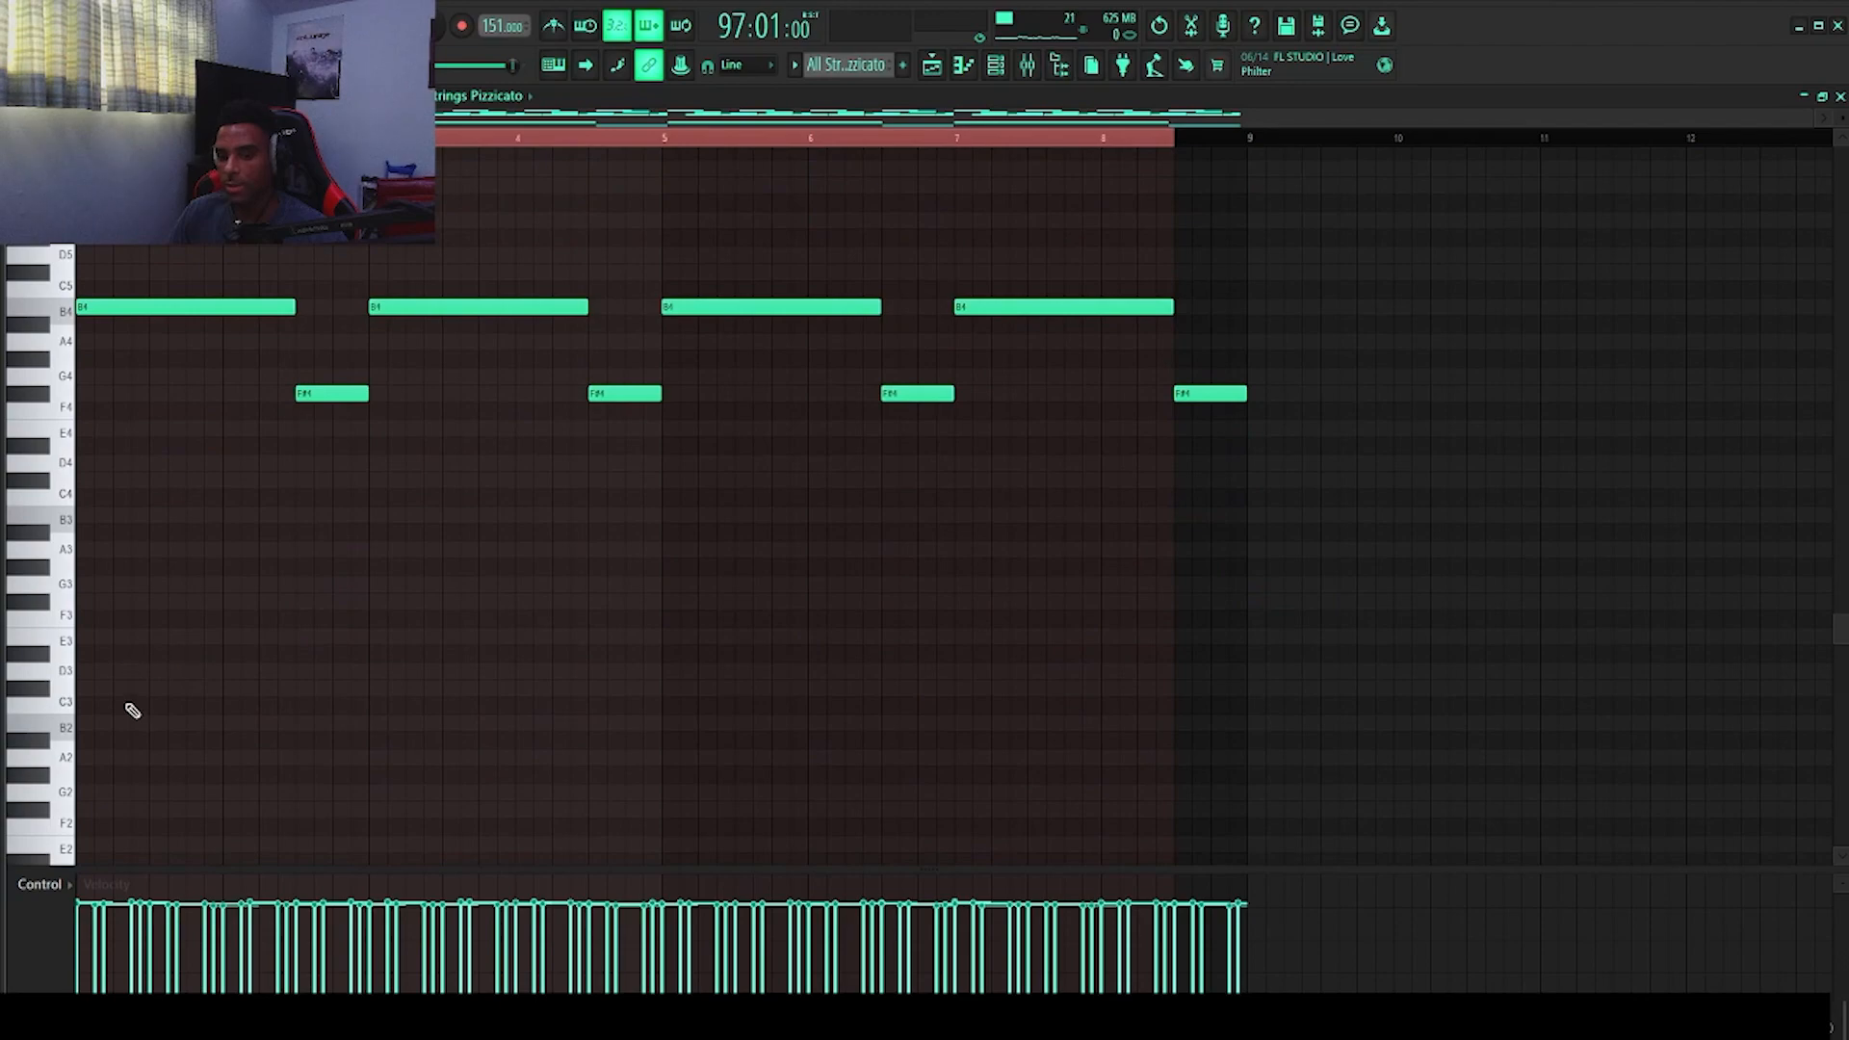
scroll(643, 775, "up", 4)
left_click_drag(1257, 775, 1176, 825)
scroll(1239, 627, "up", 2)
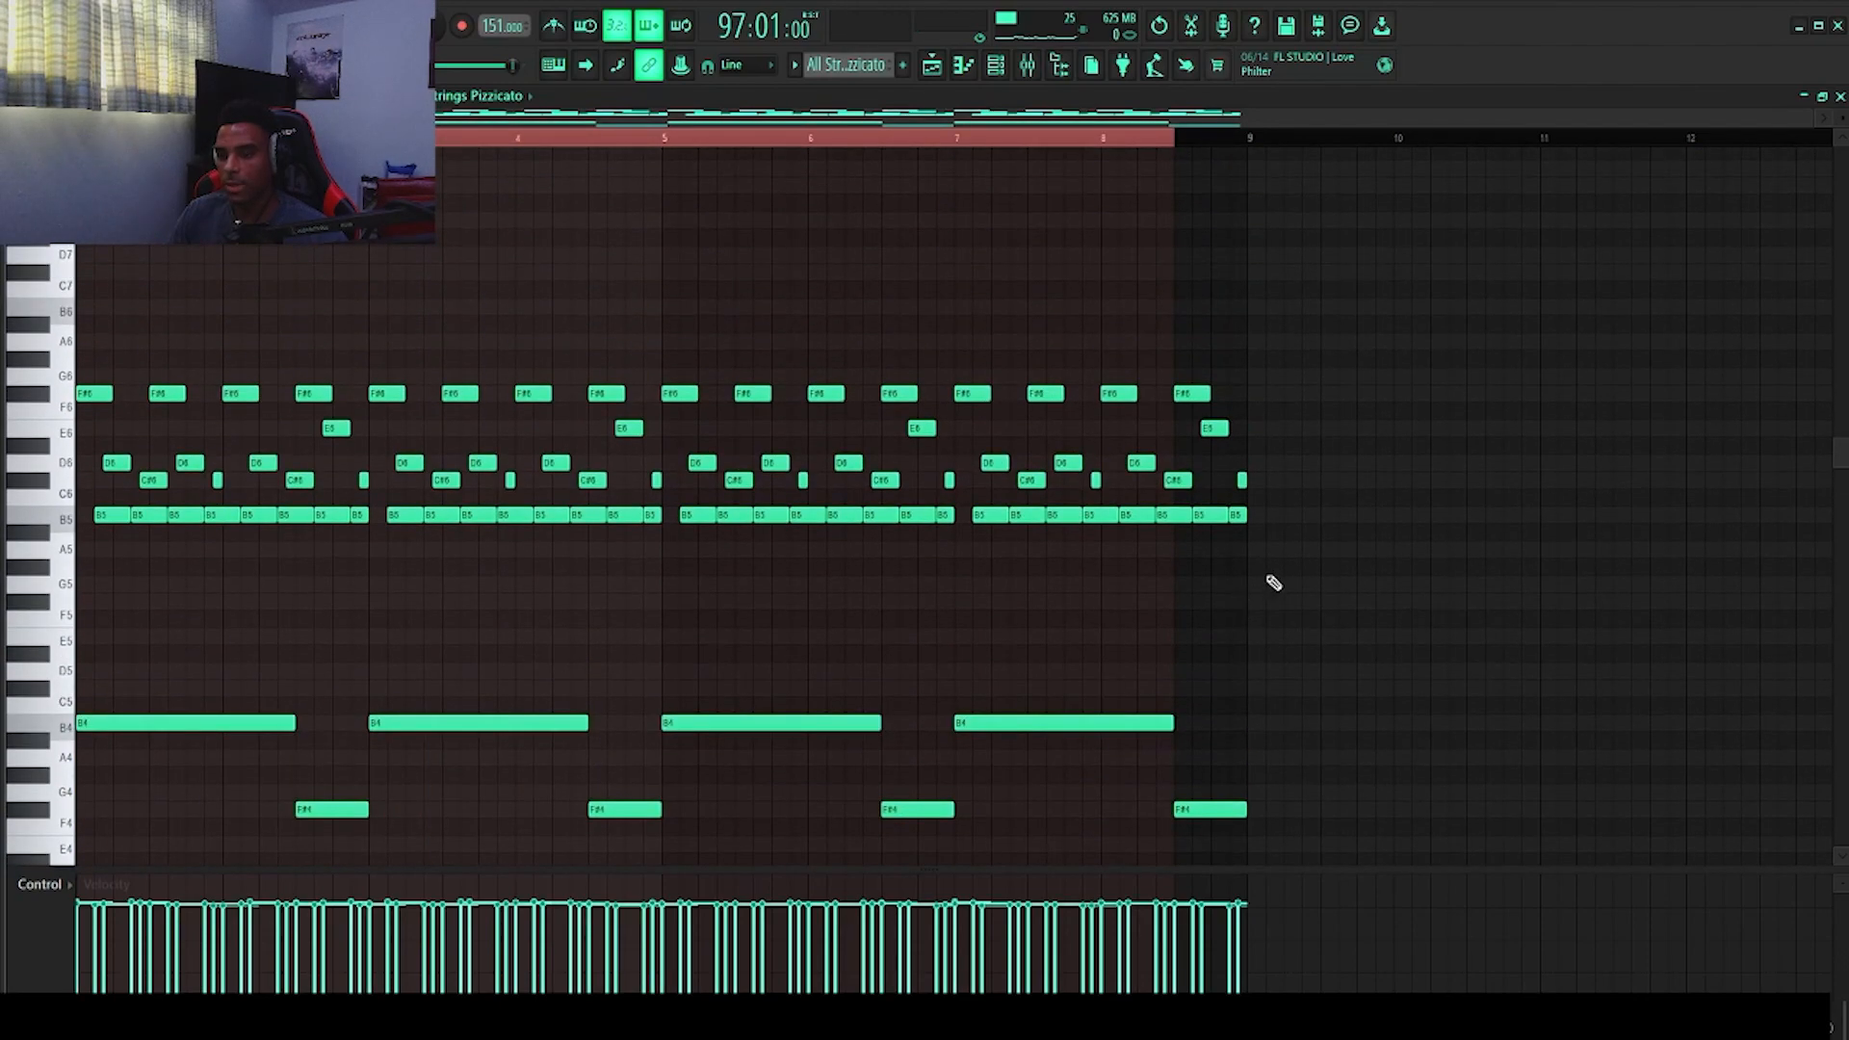
key("space")
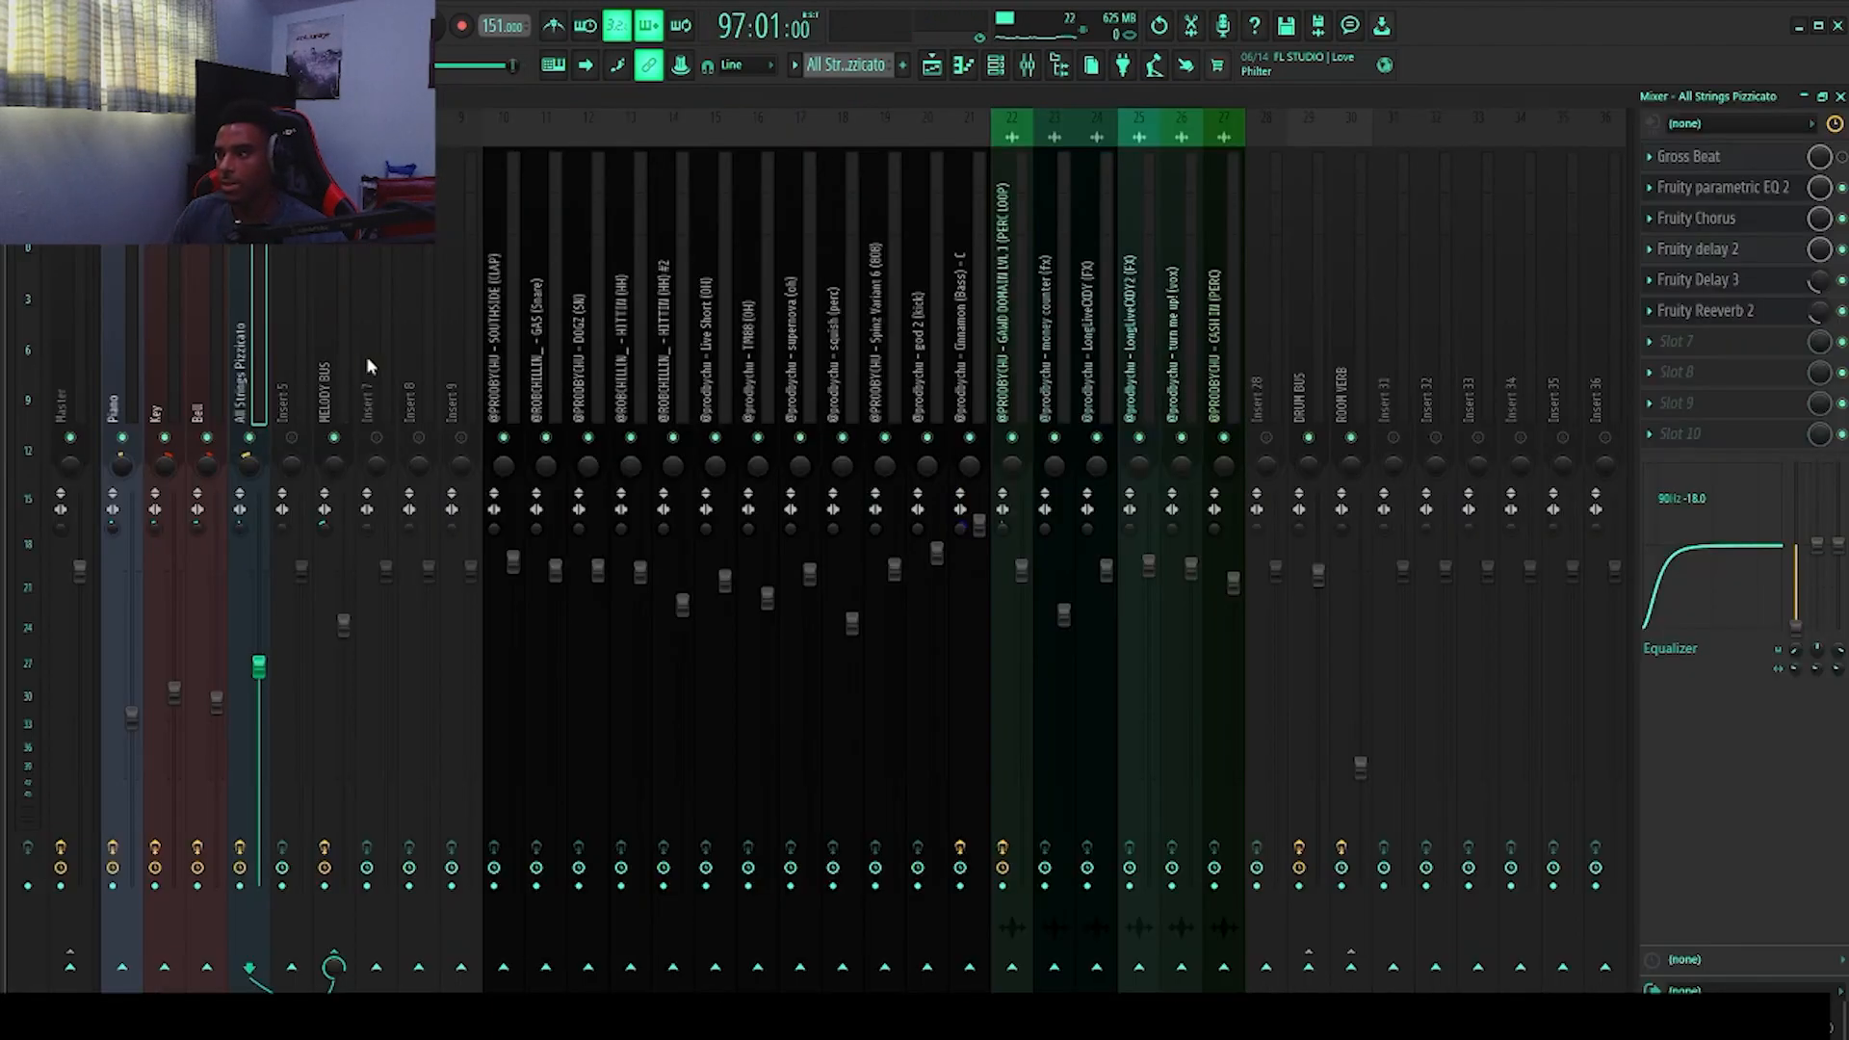
Step: Play the melody with the All Strings Pizzicato track's Fruity parametric EQ 2 open and enlarged to examine the filtered spectrum
left_click(1727, 192)
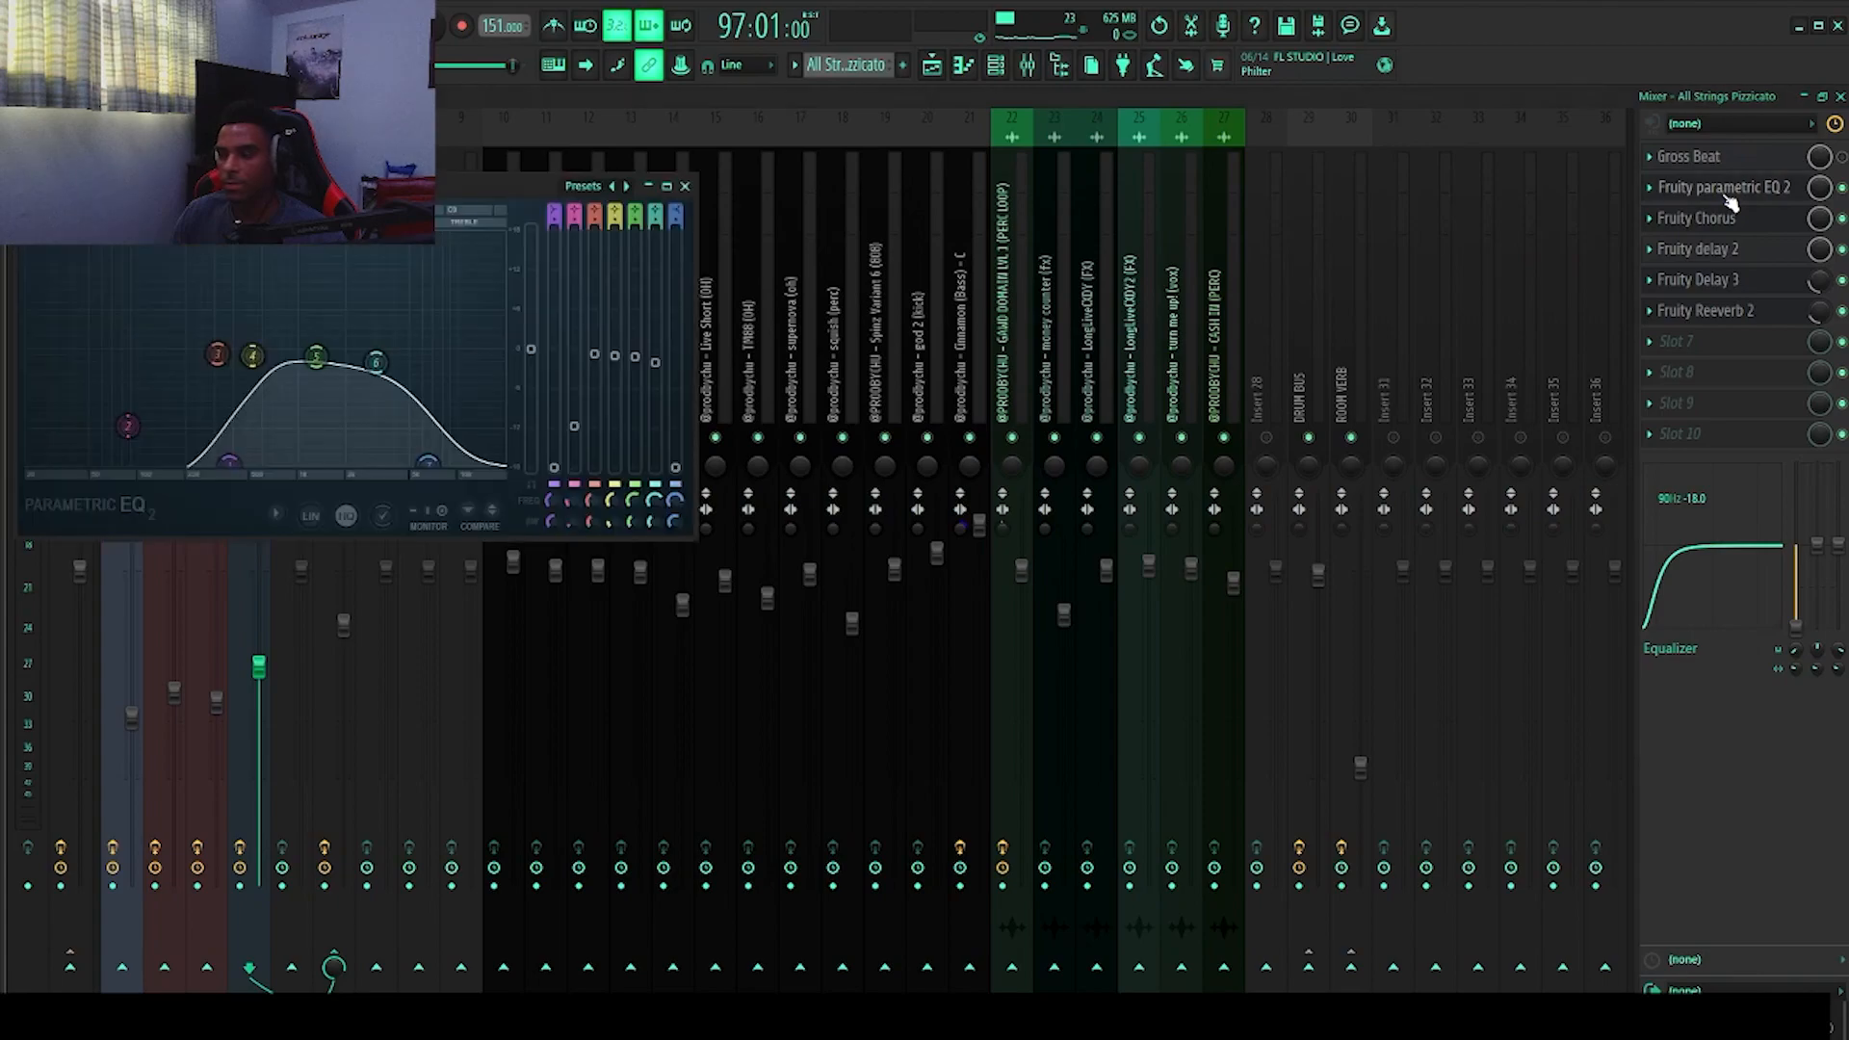
left_click_drag(509, 193, 739, 225)
key("space")
key("space")
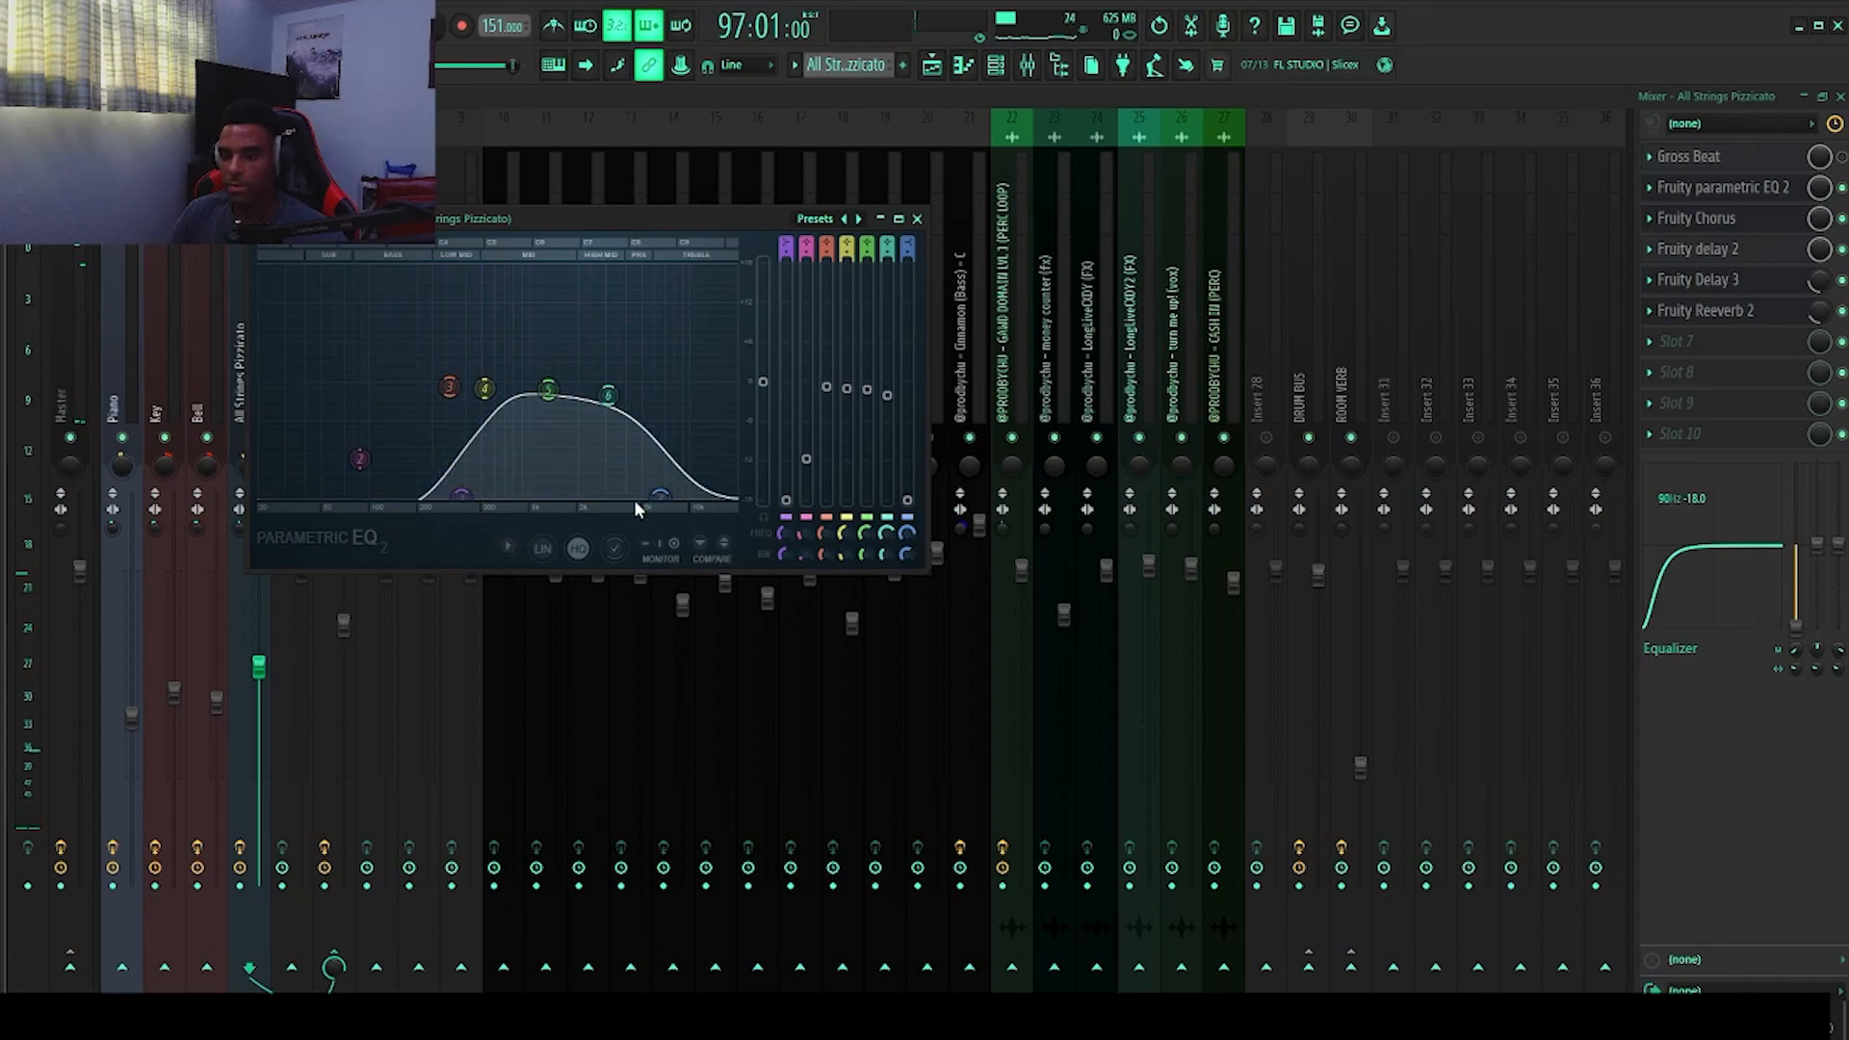
key("space")
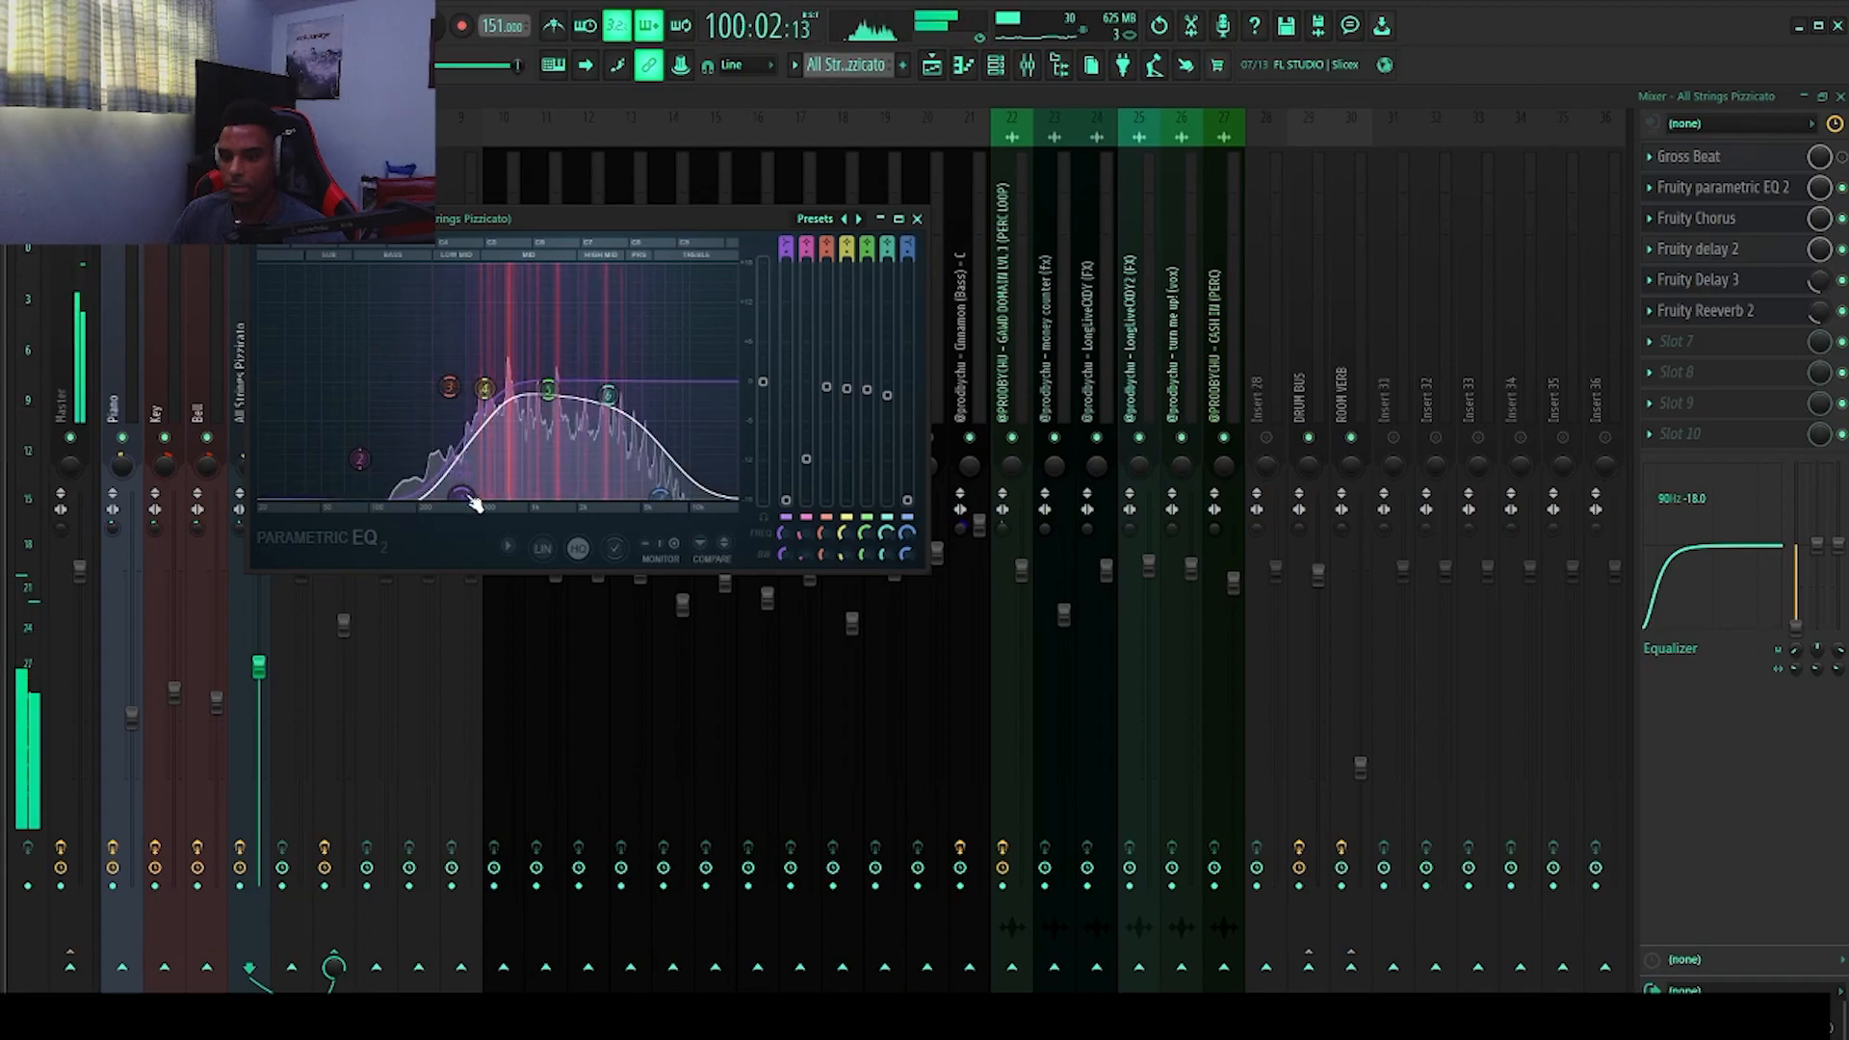
left_click(898, 218)
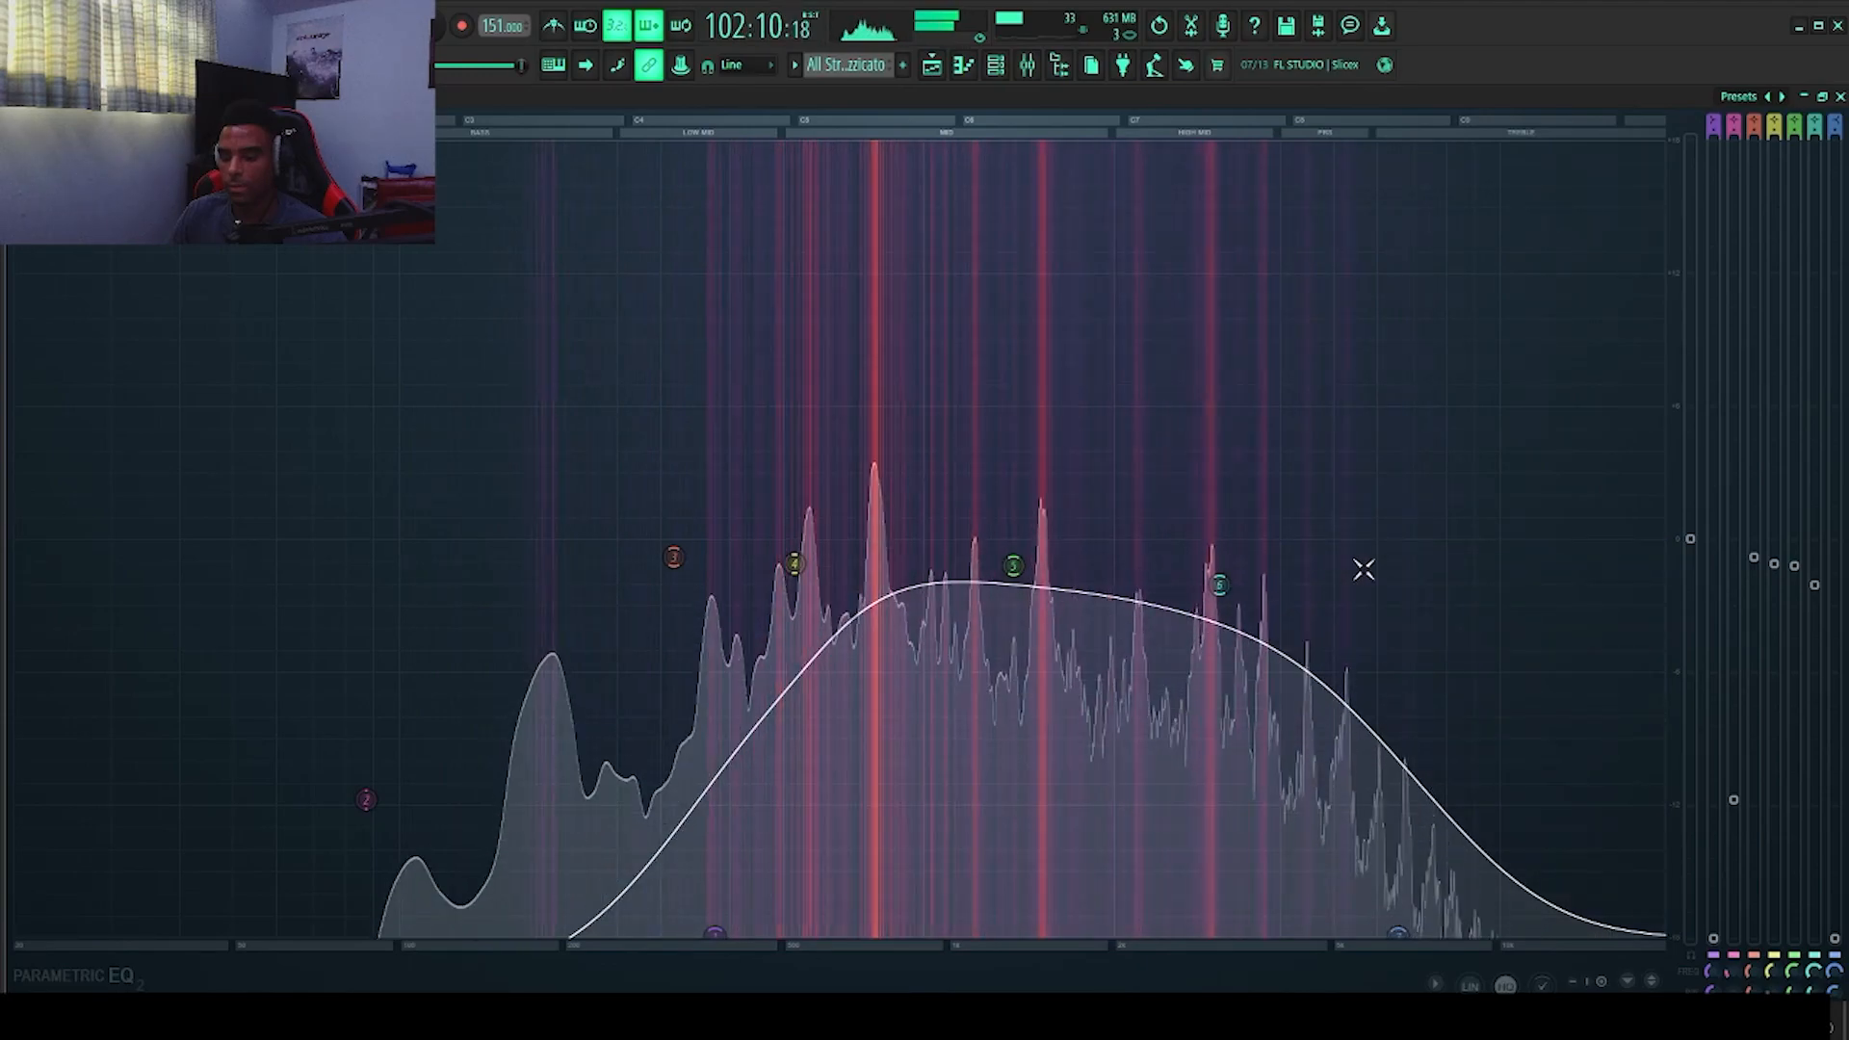
left_click(1822, 96)
key("space")
left_click(915, 218)
Step: Look through the All Strings Pizzicato track's Fruity Chorus presets and choose a preset in its Fruity delay 2
left_click(622, 236)
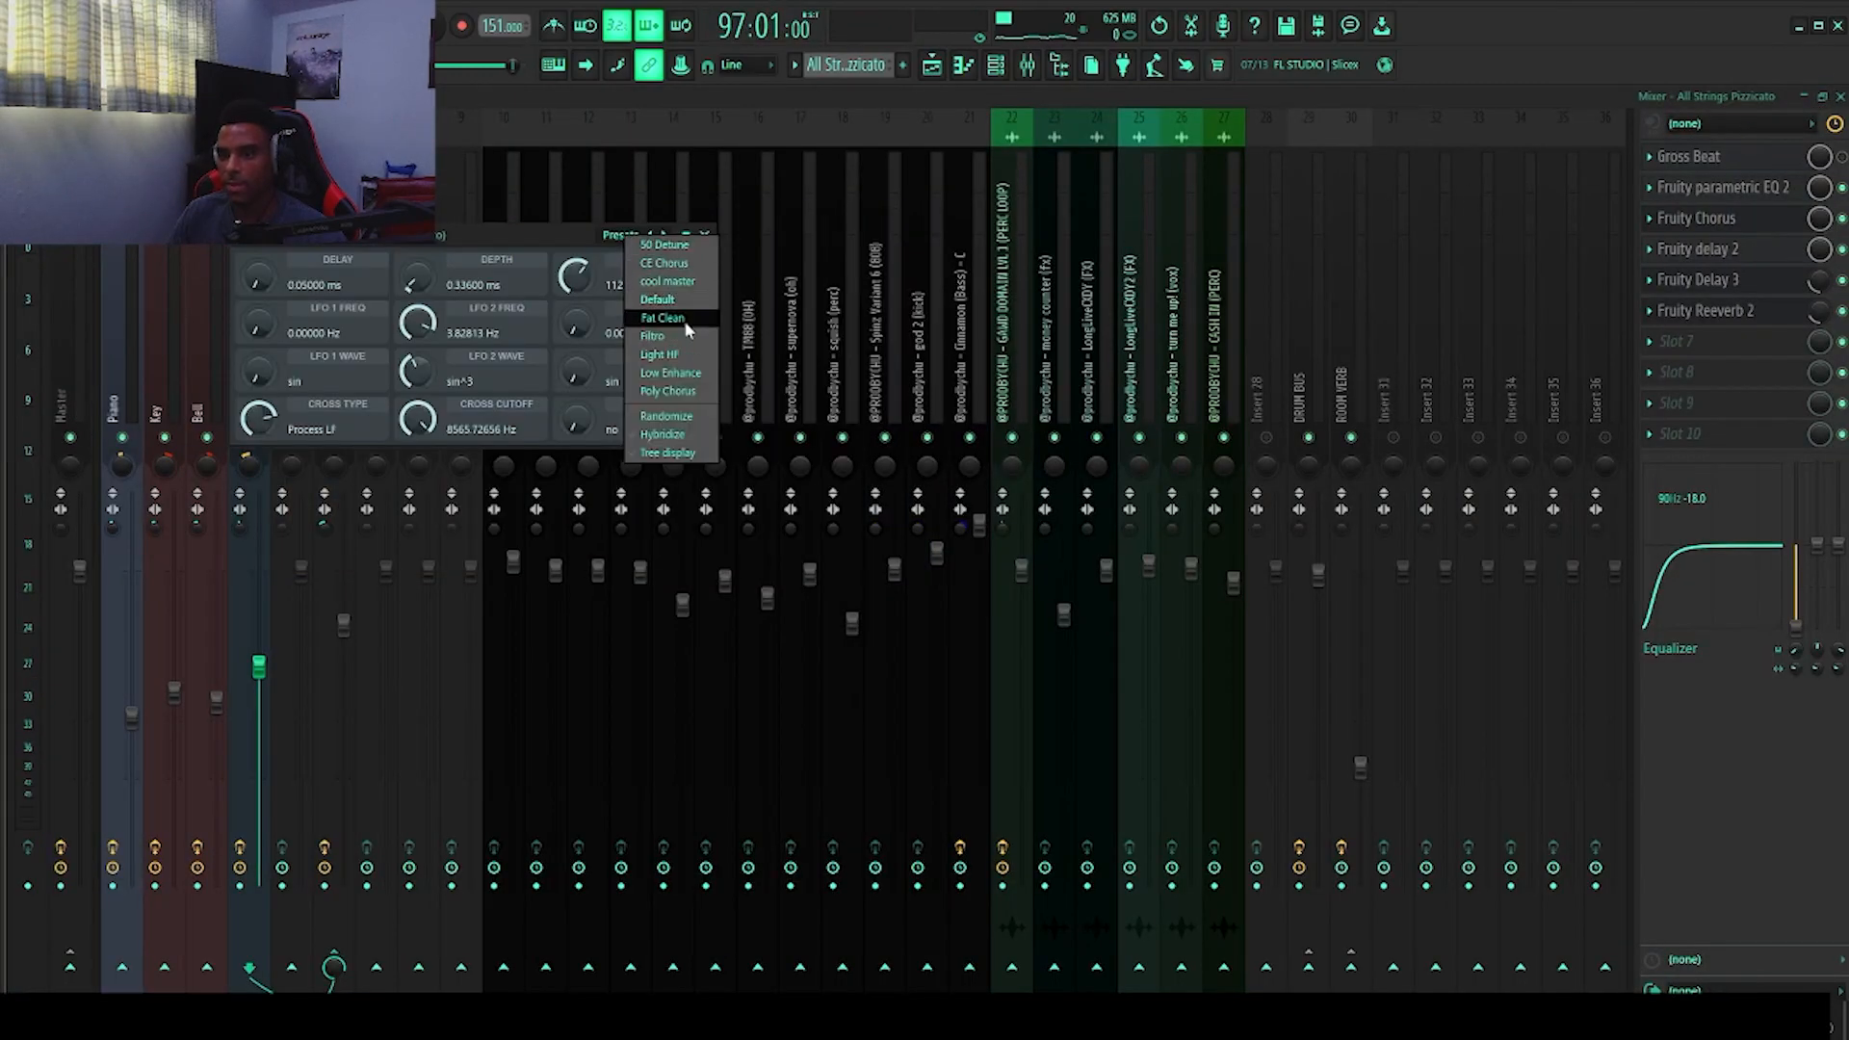
left_click(875, 113)
left_click(1712, 254)
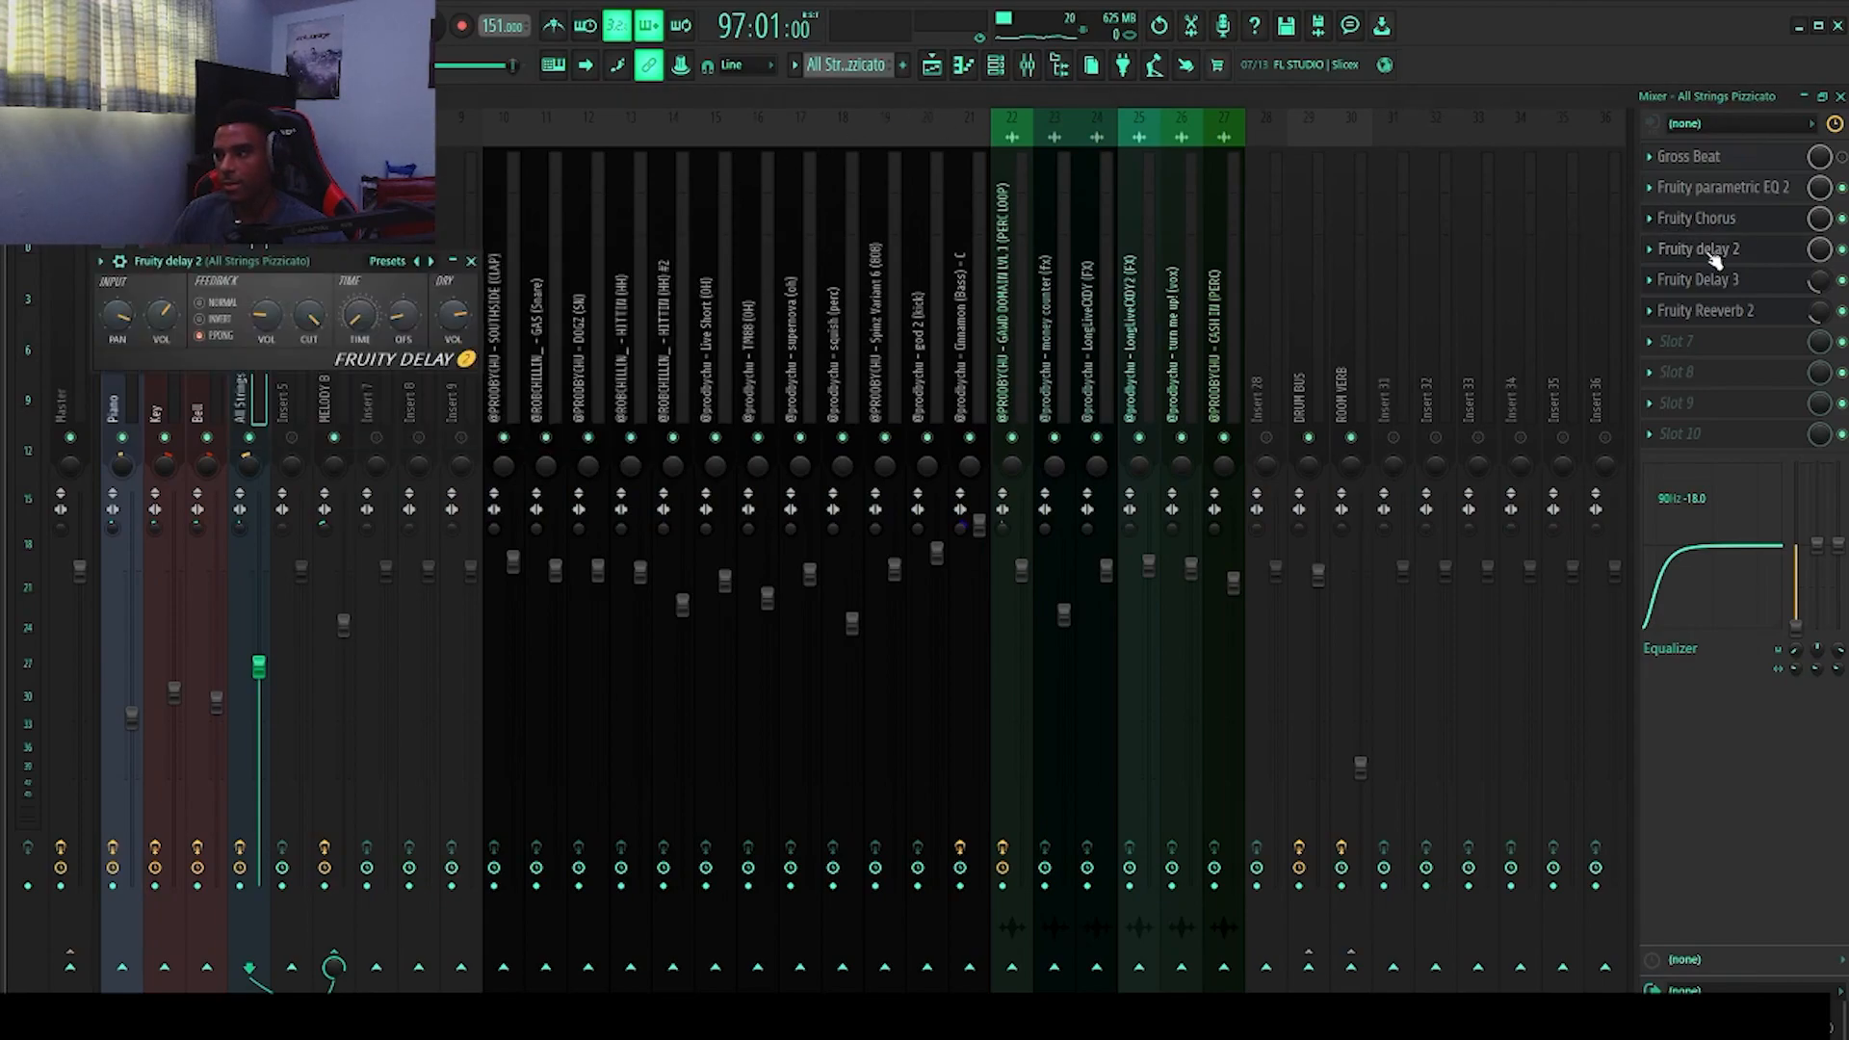
left_click(396, 266)
left_click(436, 387)
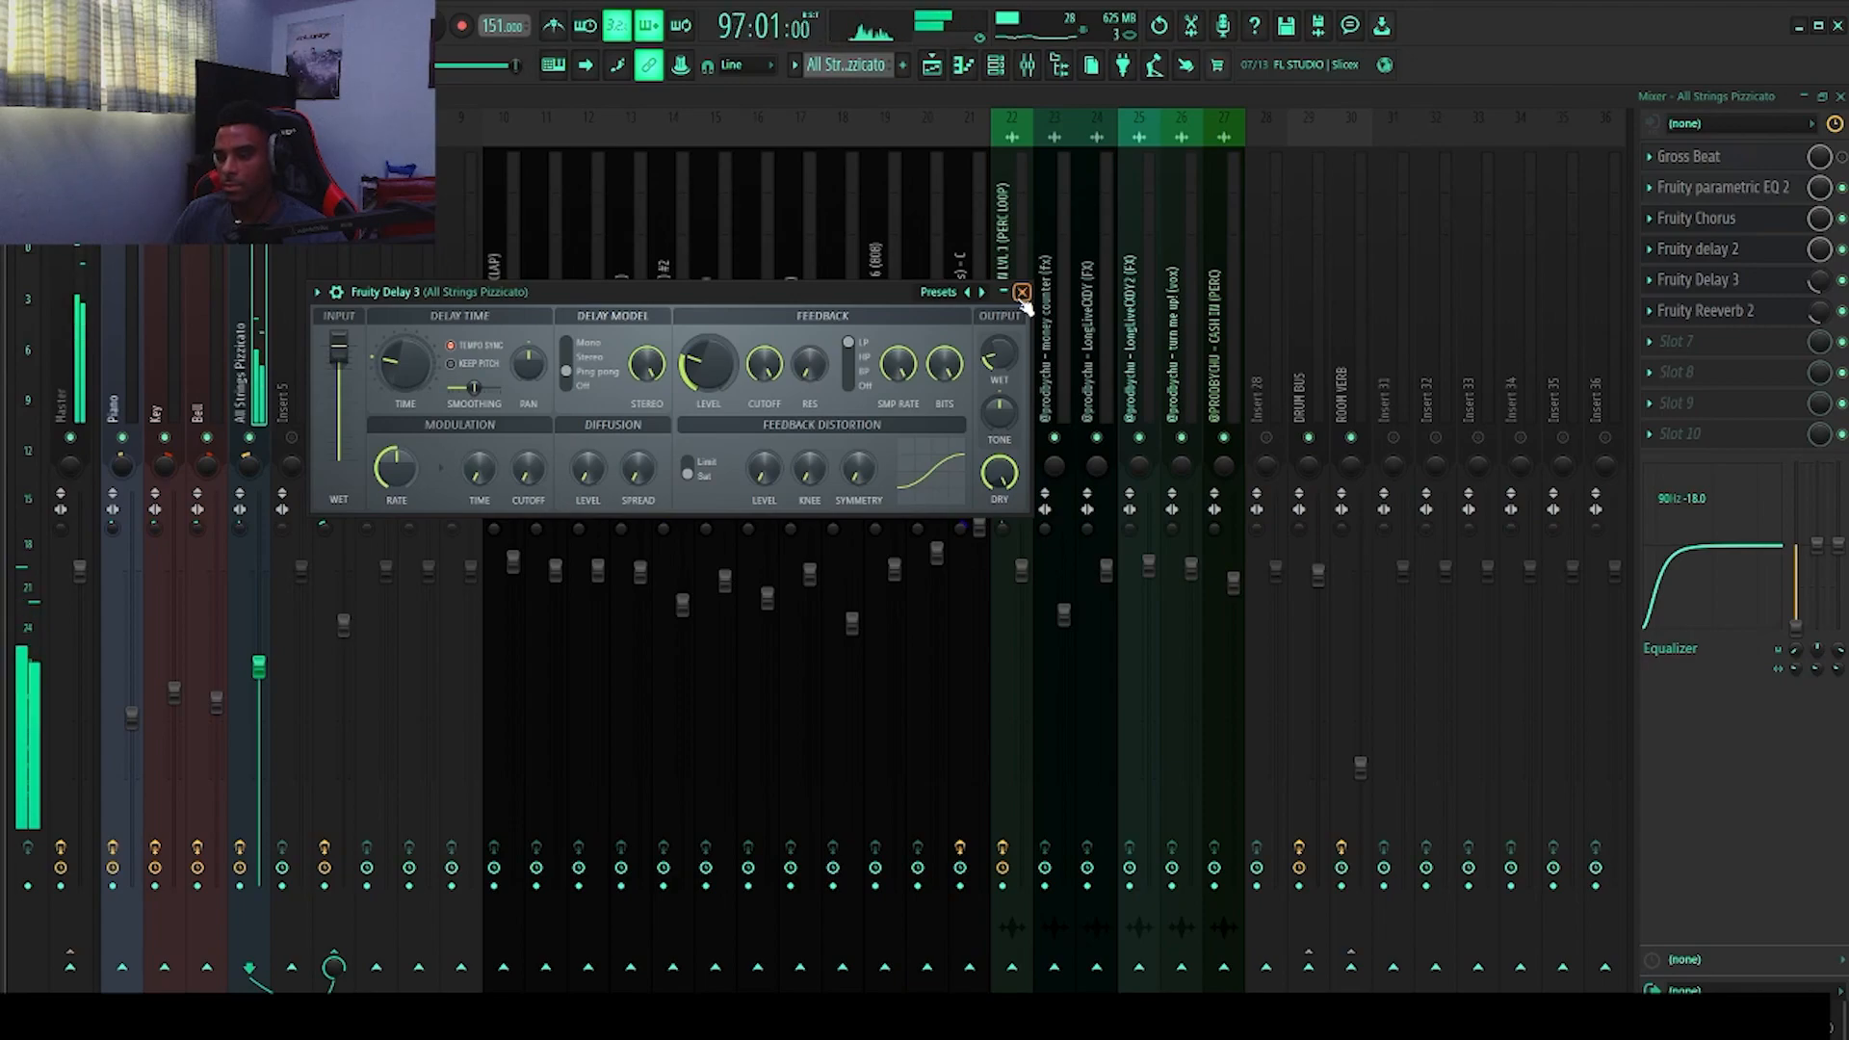
Step: Inspect the All Strings Pizzicato track's Fruity Reeverb 2 settings and close the reverb
left_click(1727, 320)
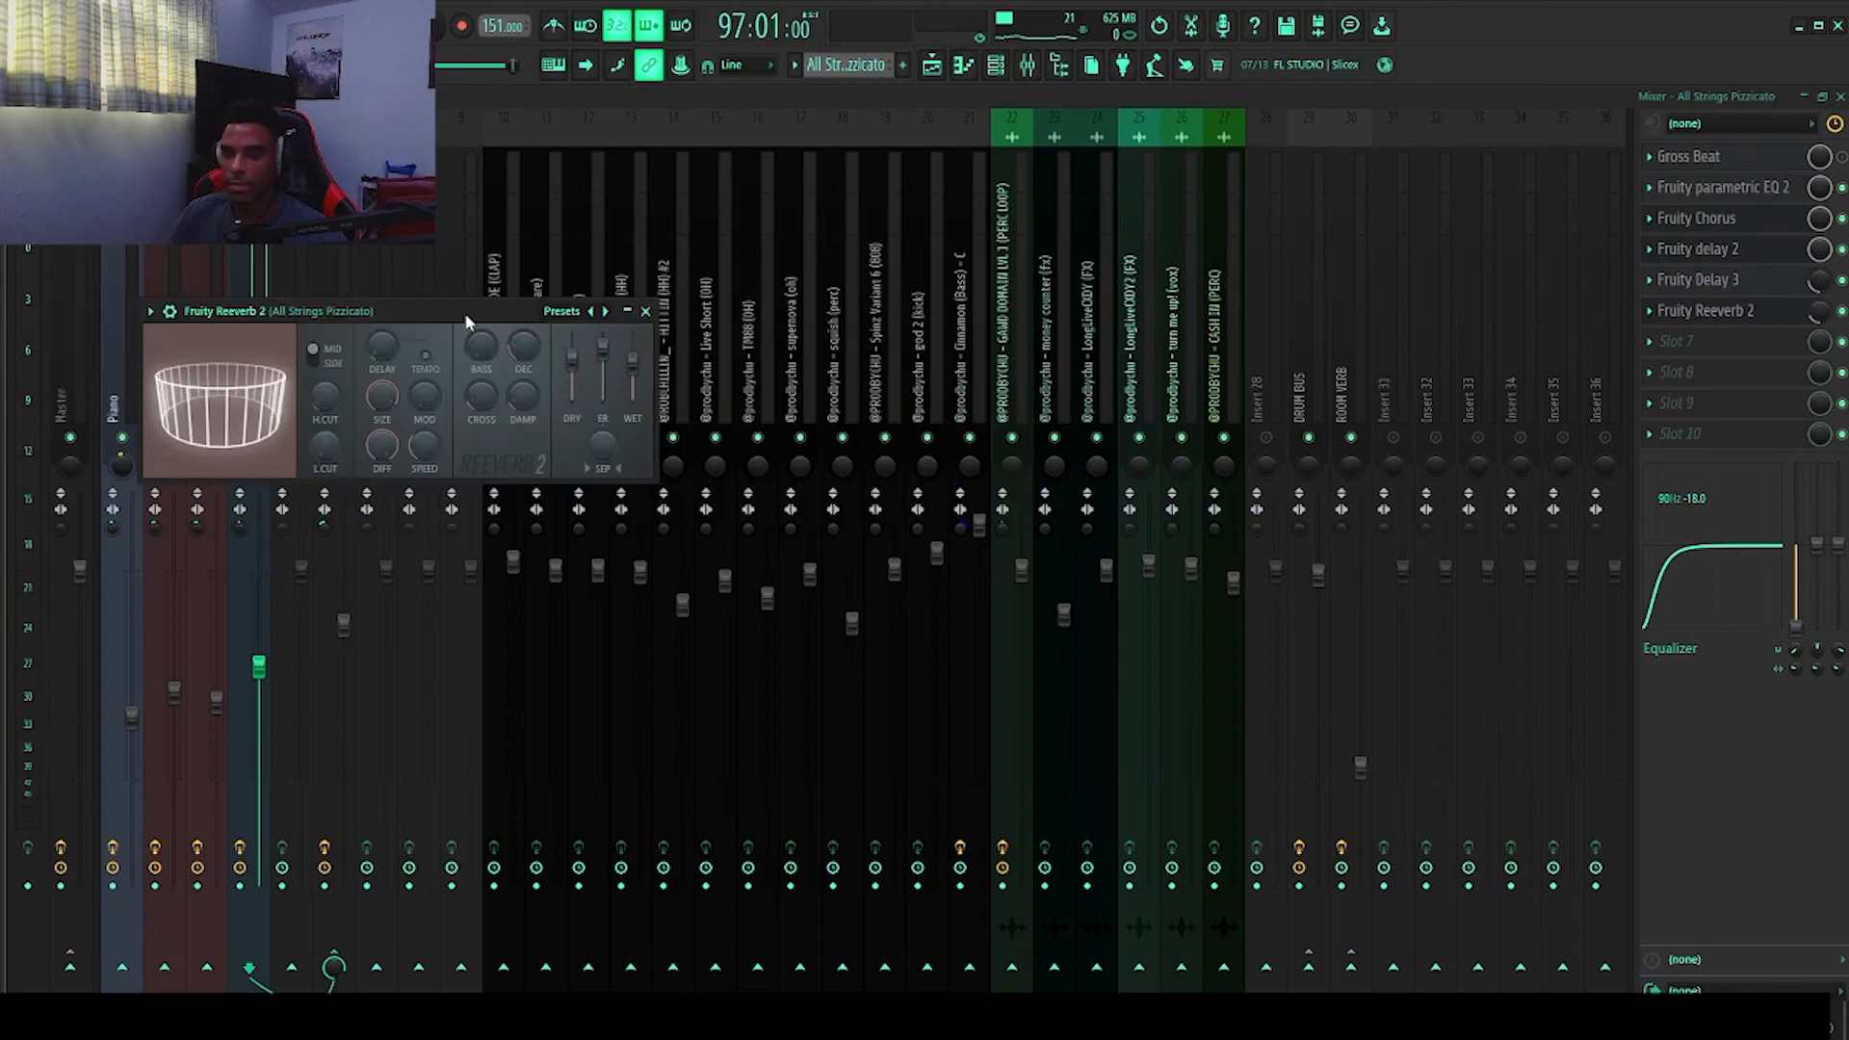
left_click_drag(466, 320, 513, 298)
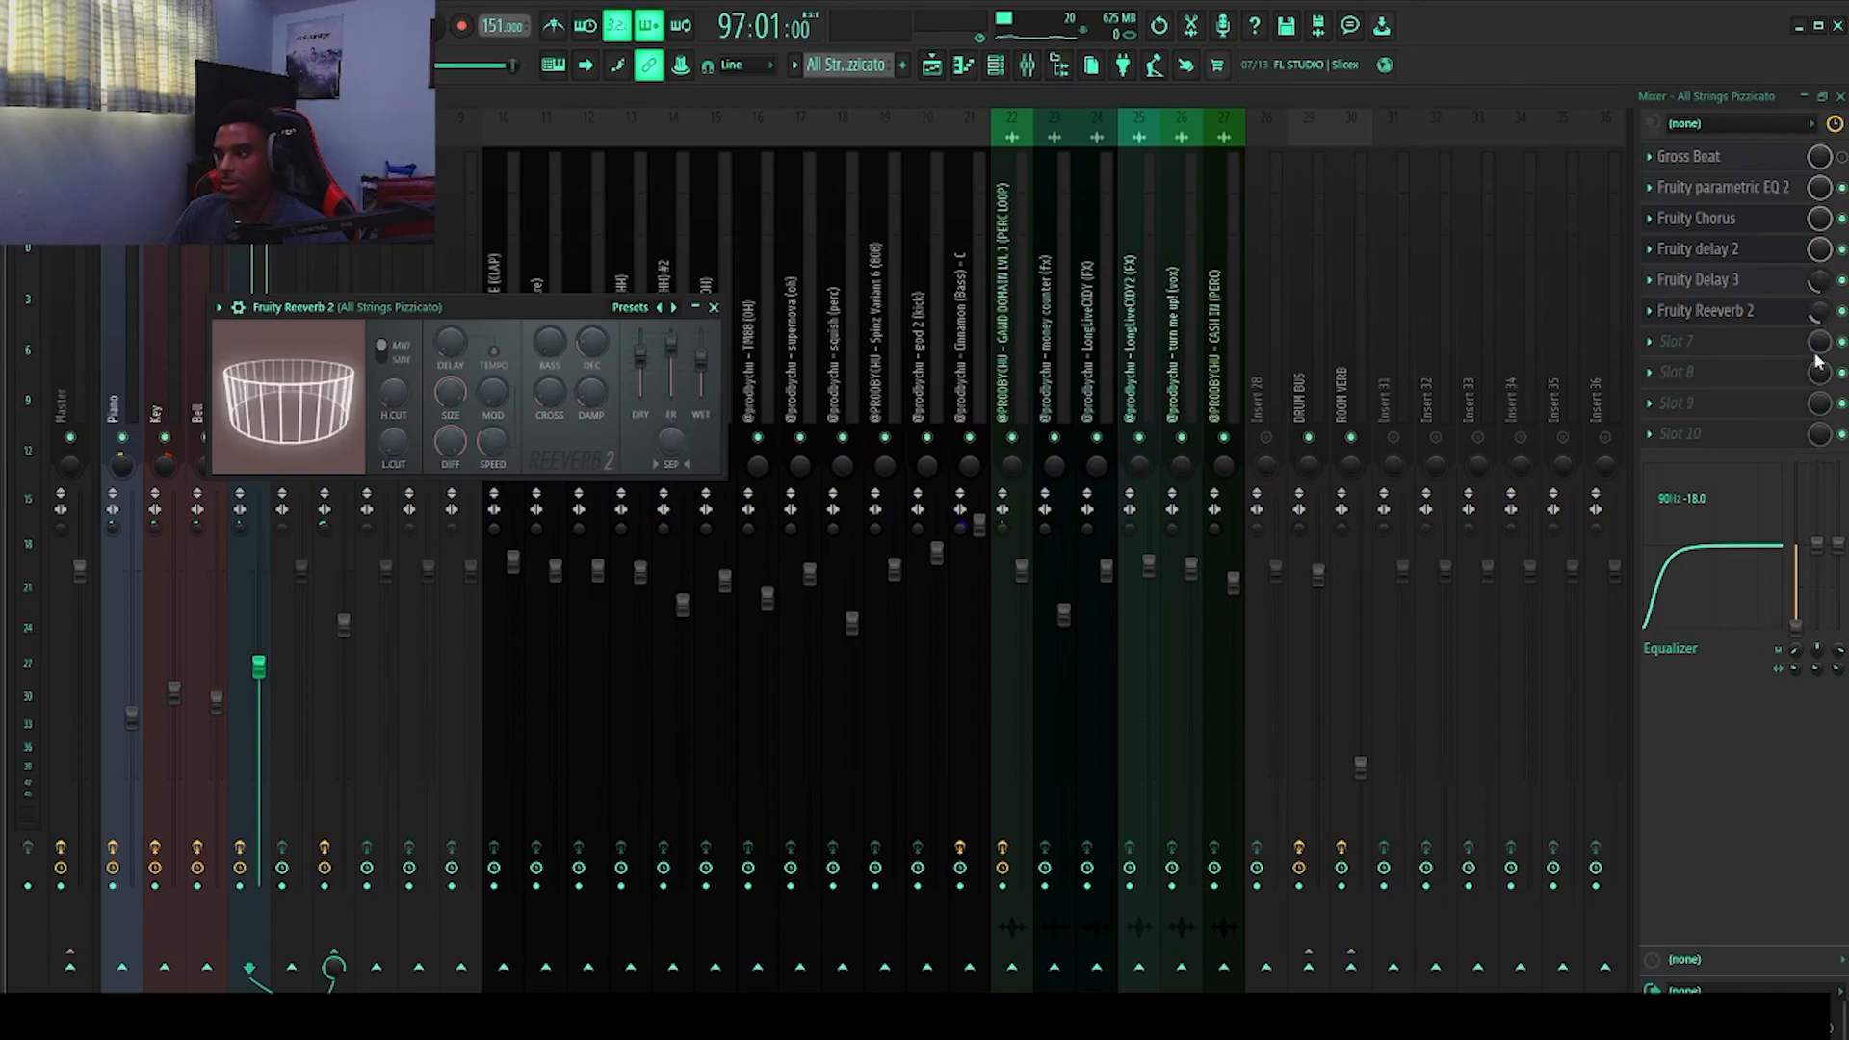
left_click(1709, 311)
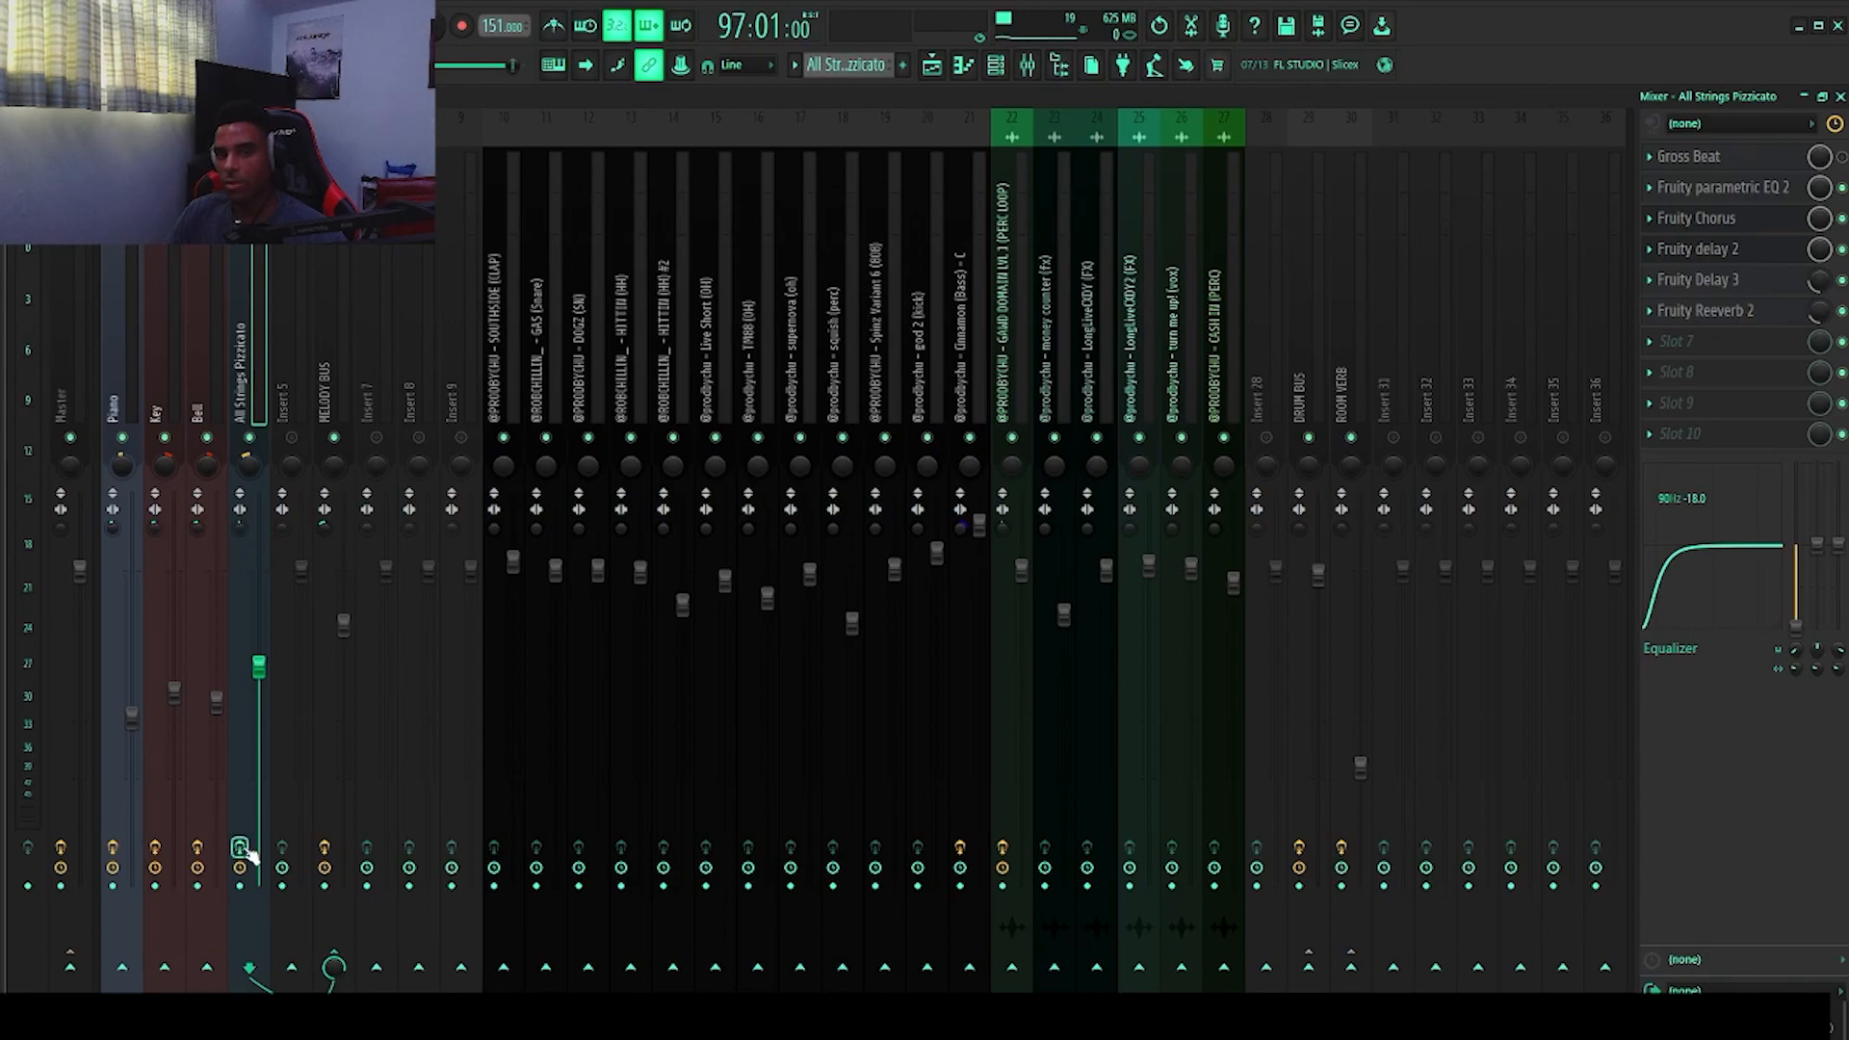
Step: Play the melody with the All Strings Pizzicato track's effects off and on to compare the dry and processed sound
key("space")
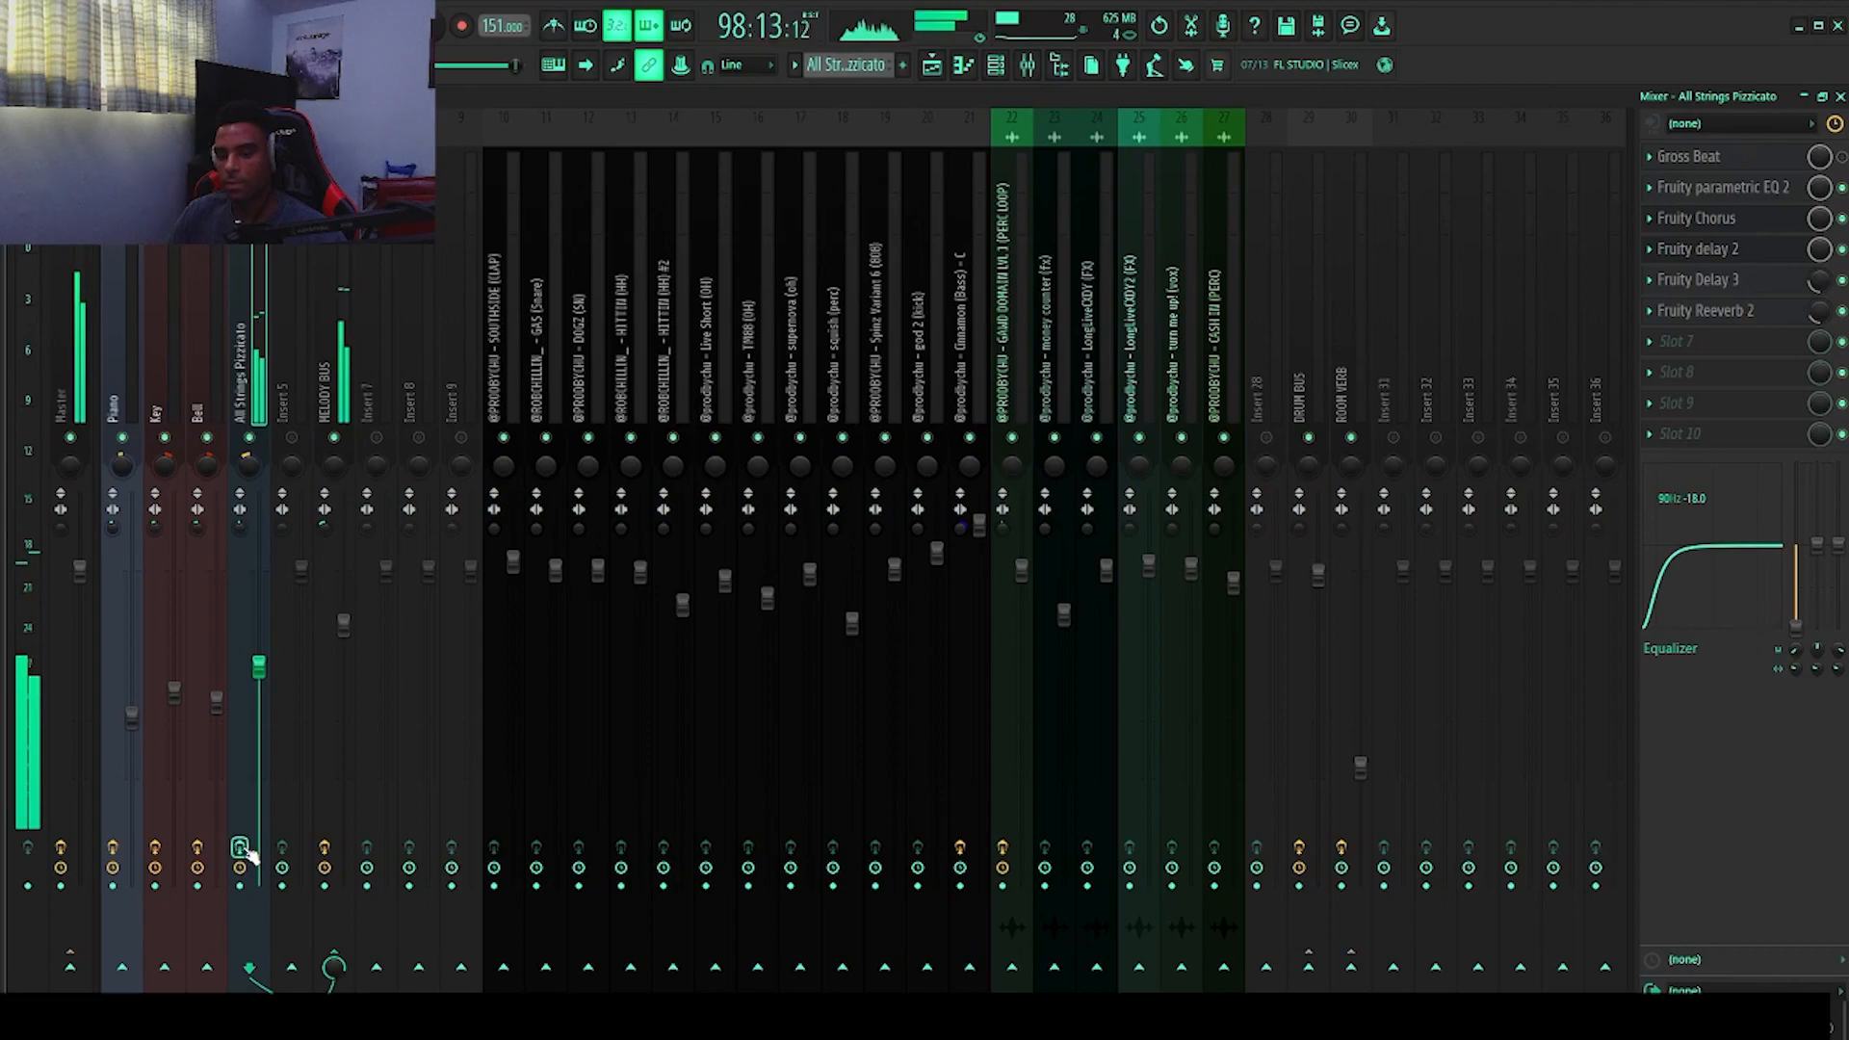
key("space")
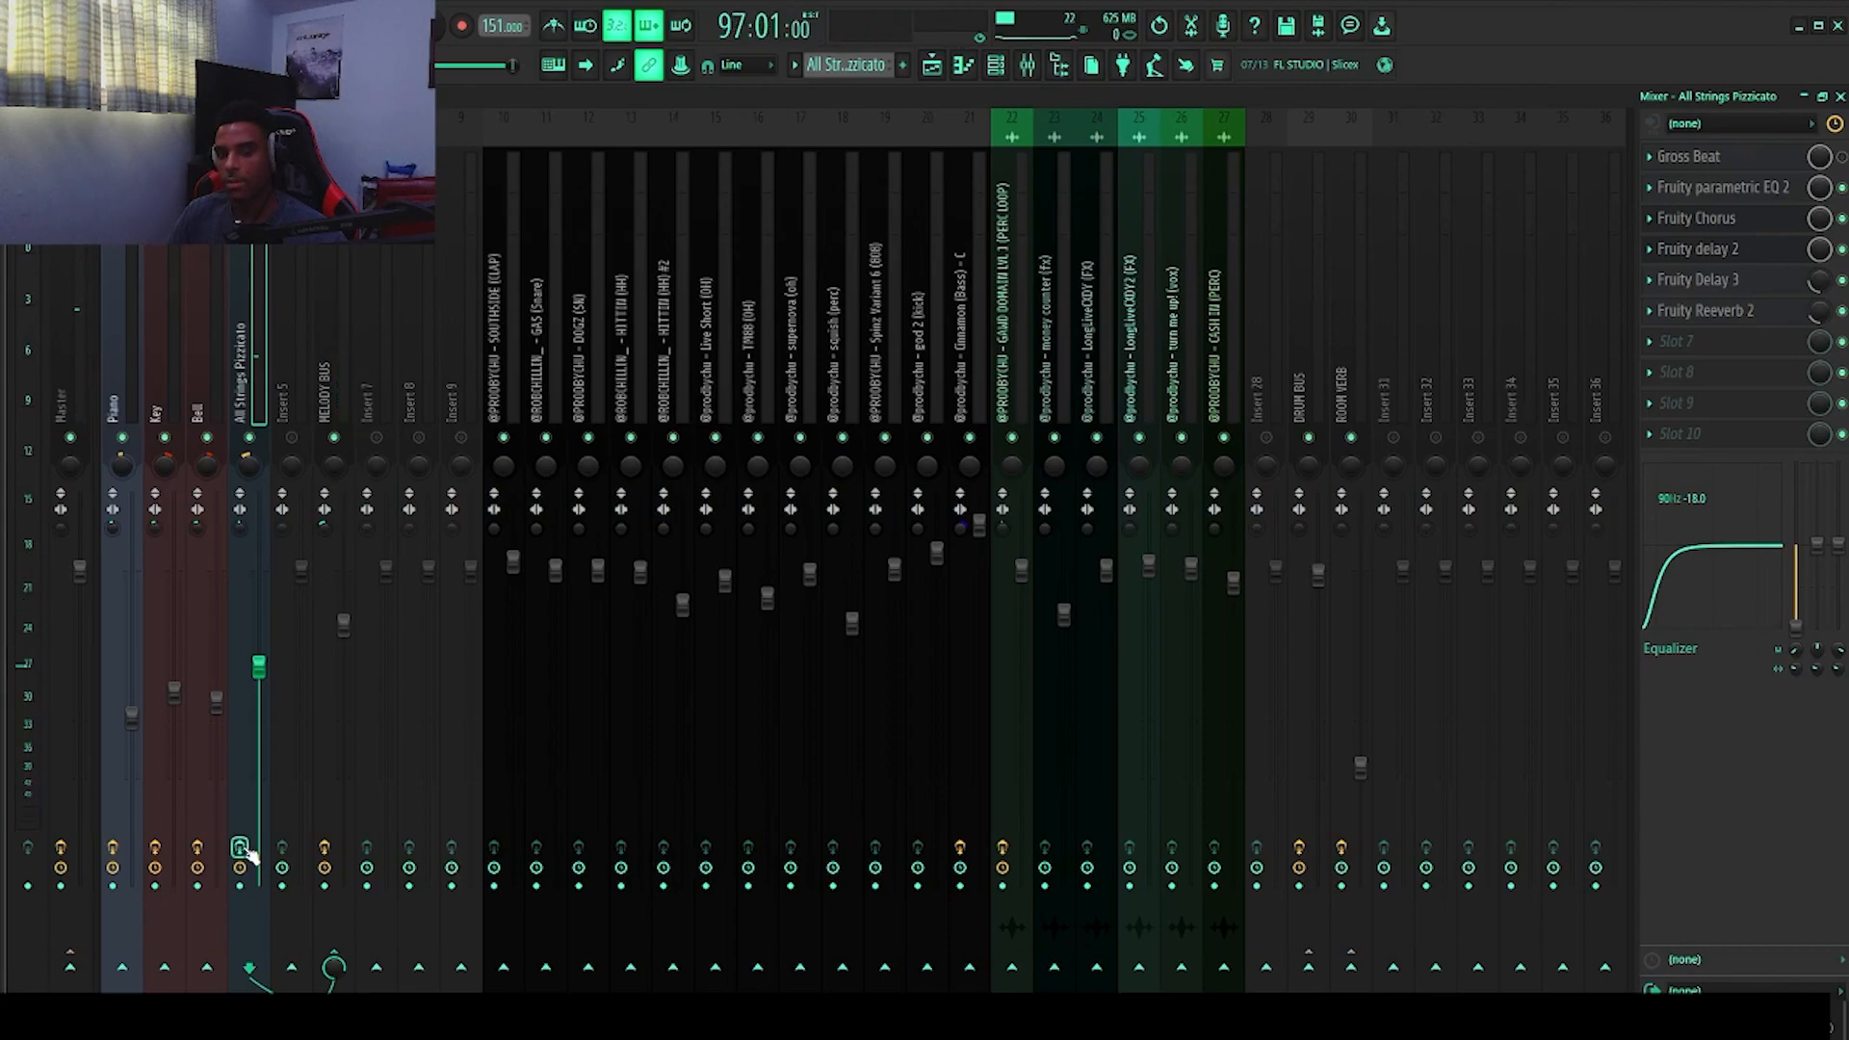
key("space")
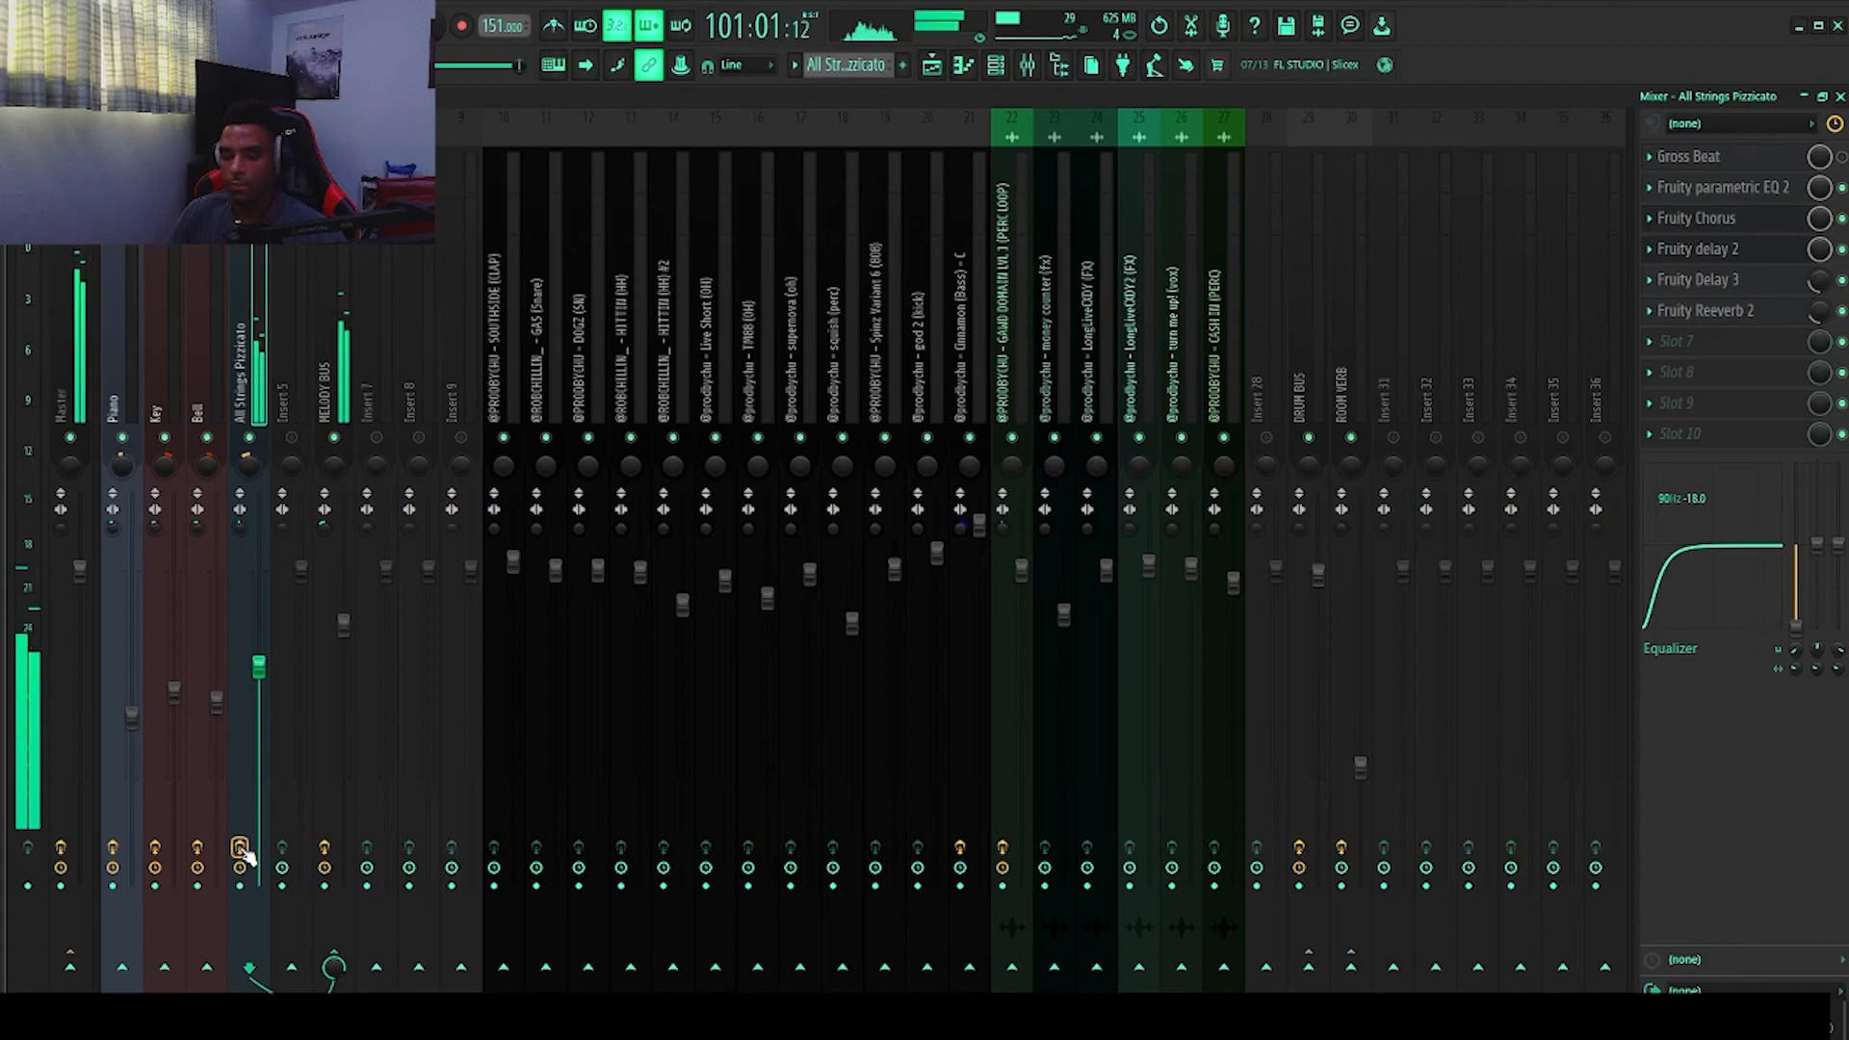
key("space")
Step: Select the Piano through All Strings Pizzicato tracks to view the track-routing options, and play the melody with MELODY BUS selected
left_click(125, 411)
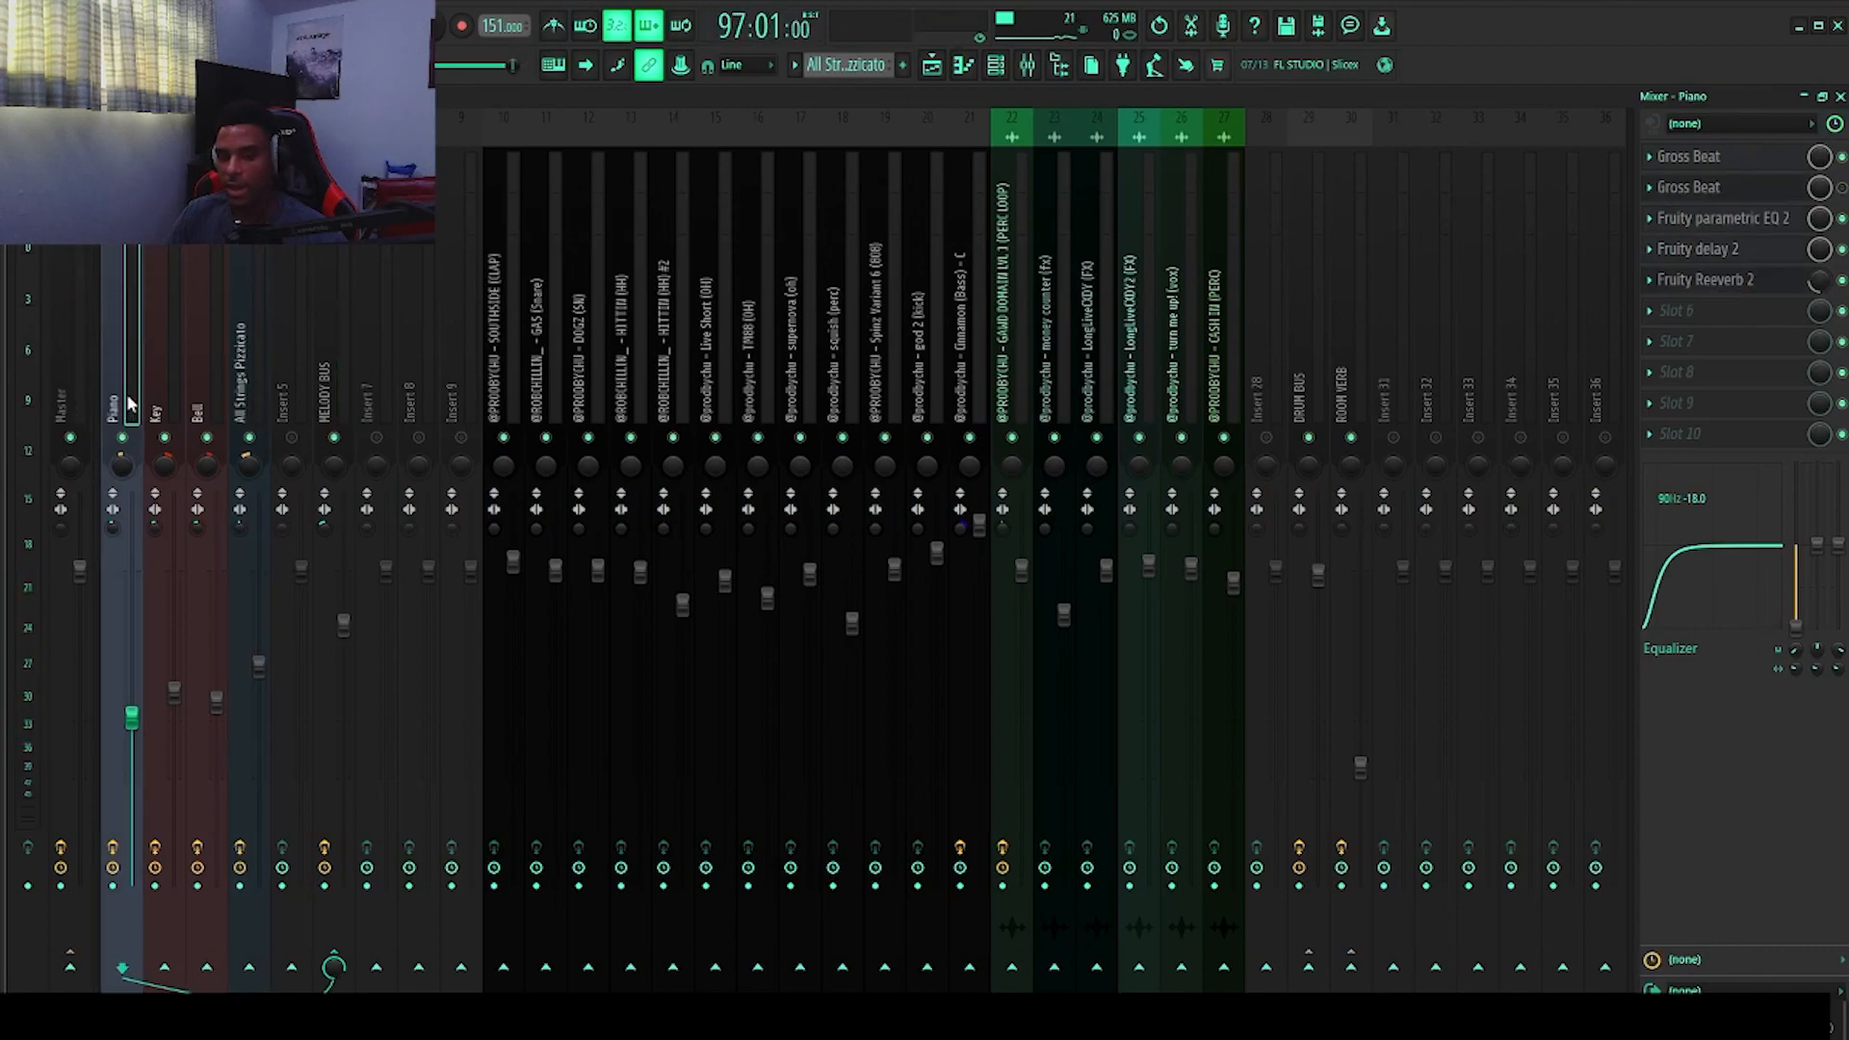
left_click_drag(119, 401, 214, 397)
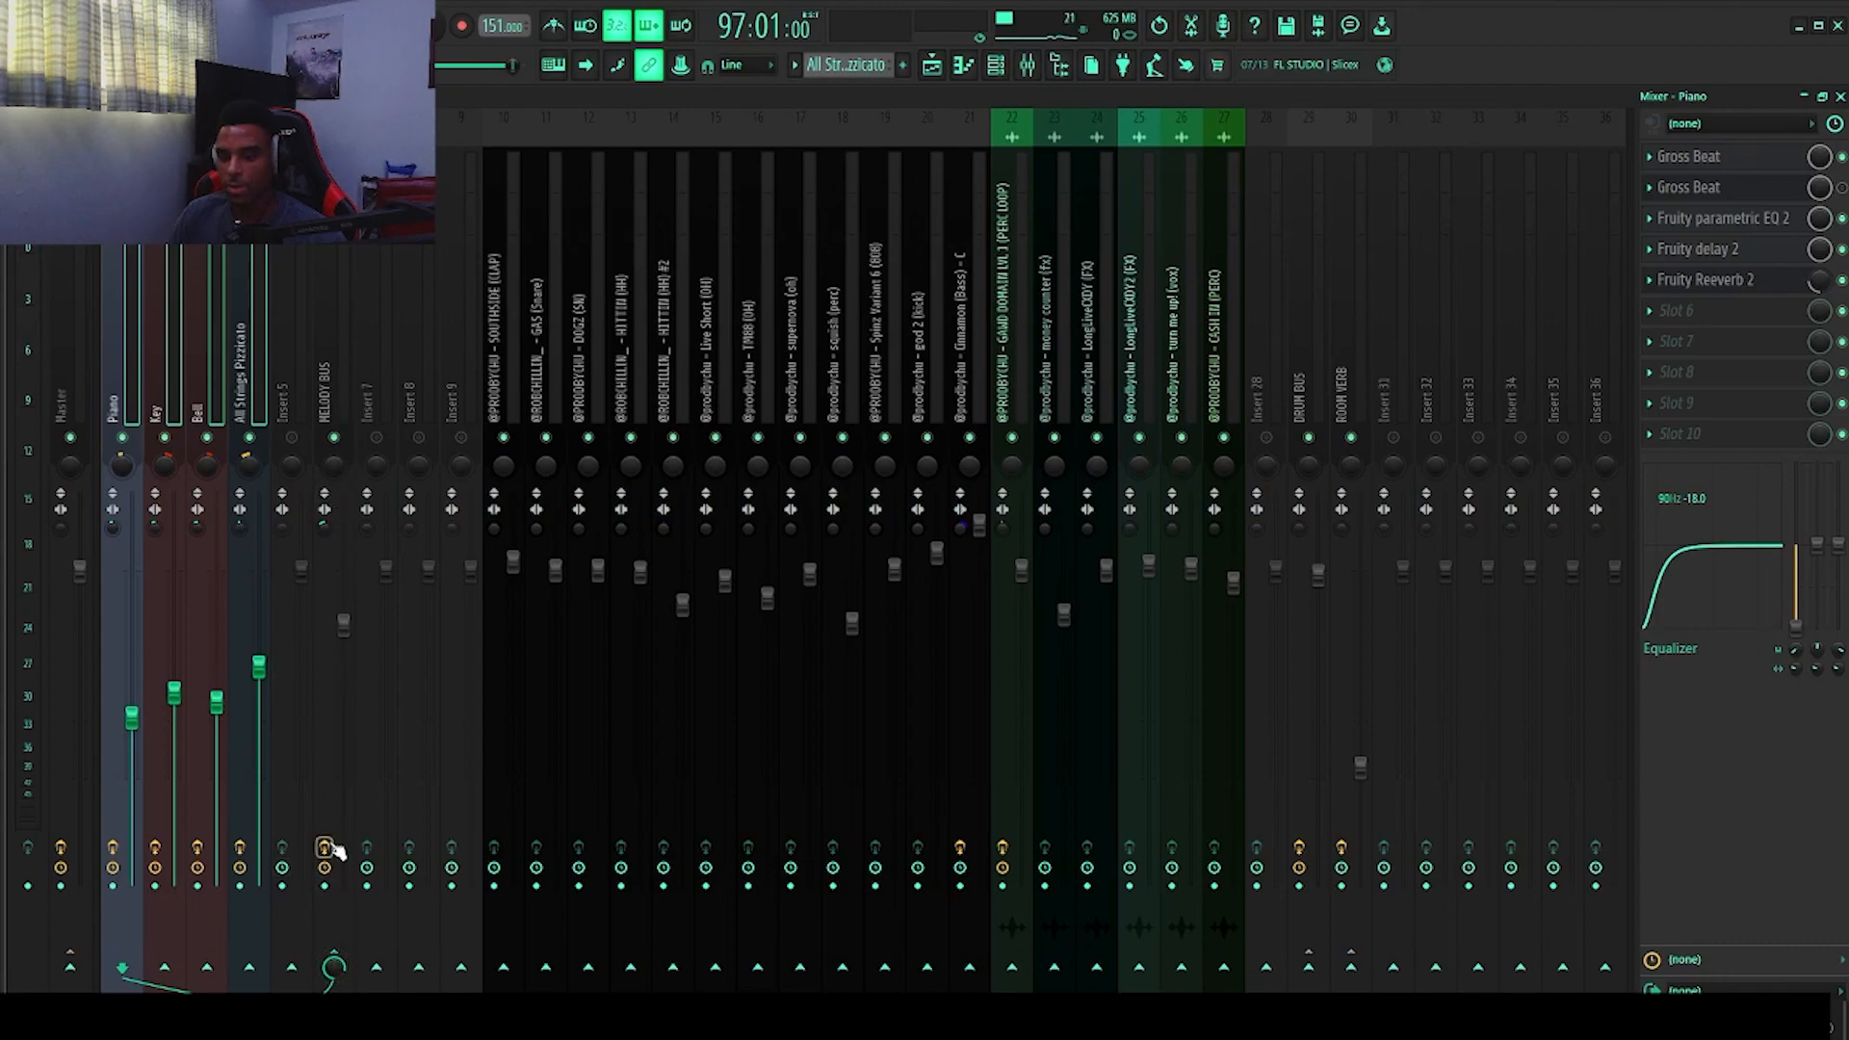
right_click(386, 971)
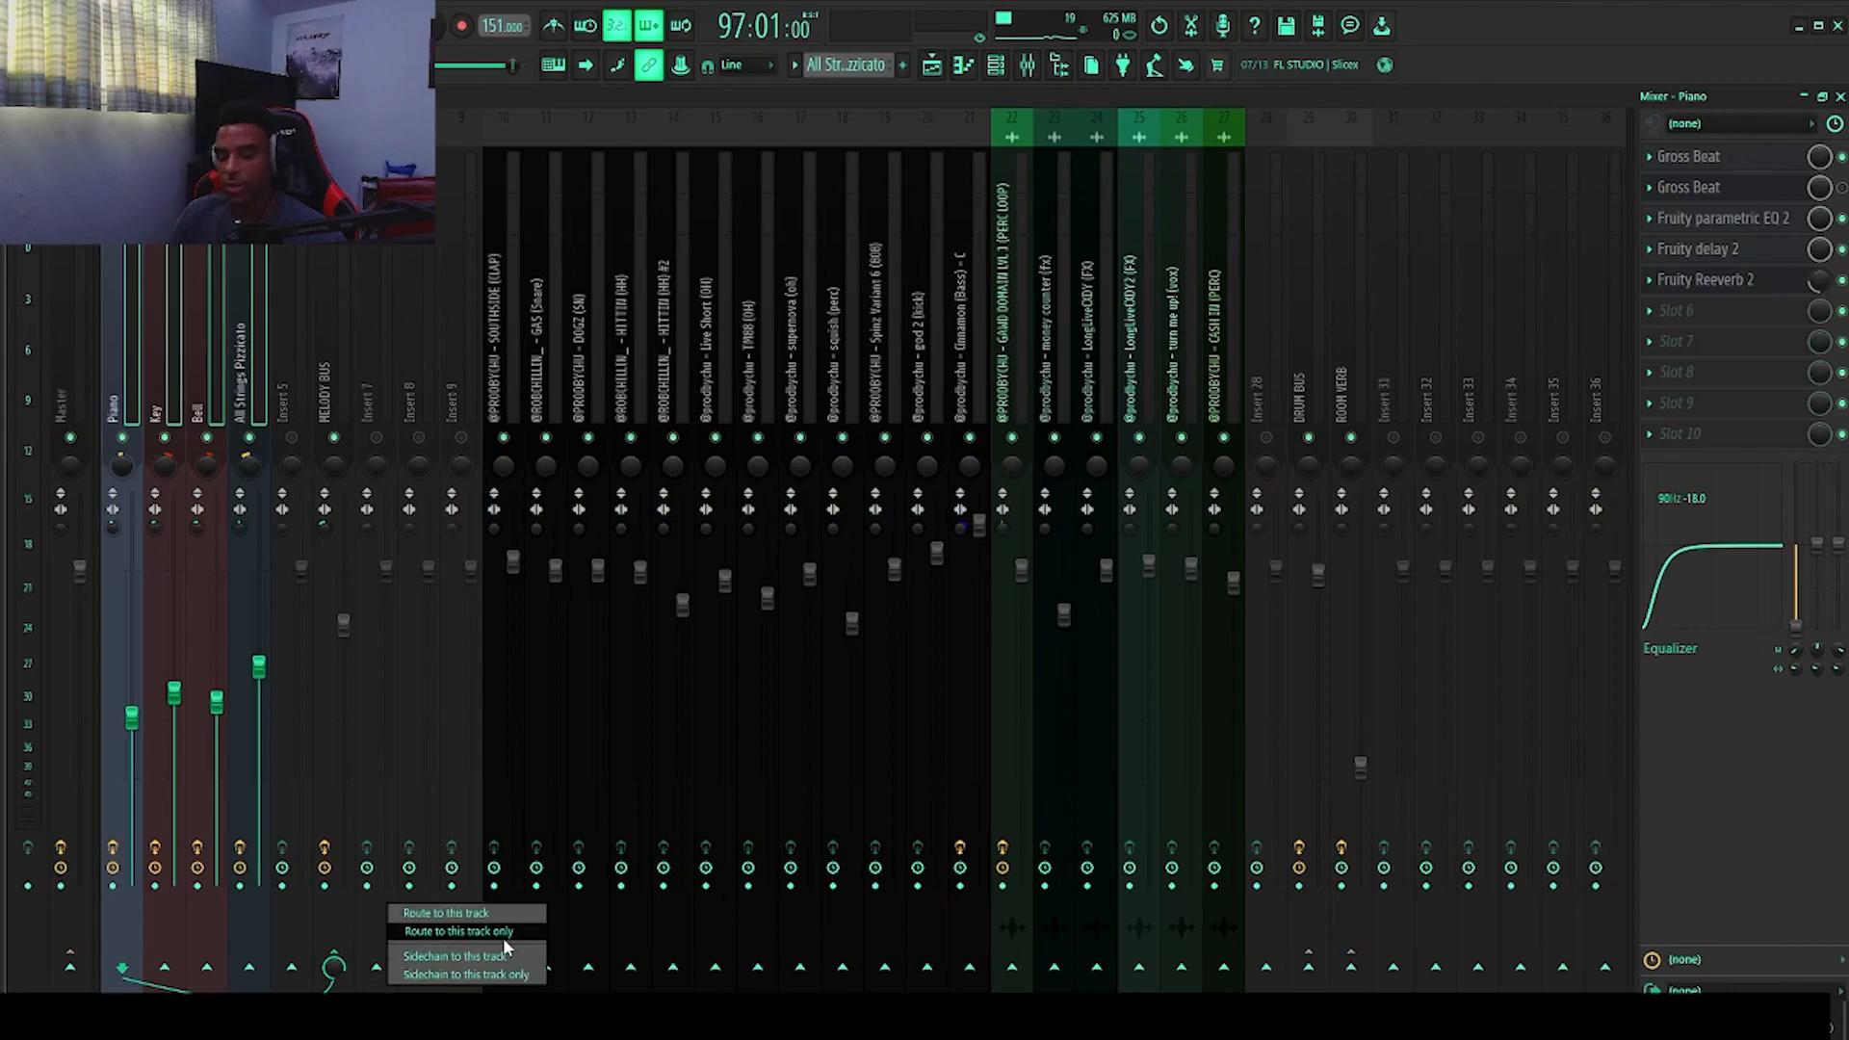
left_click(332, 370)
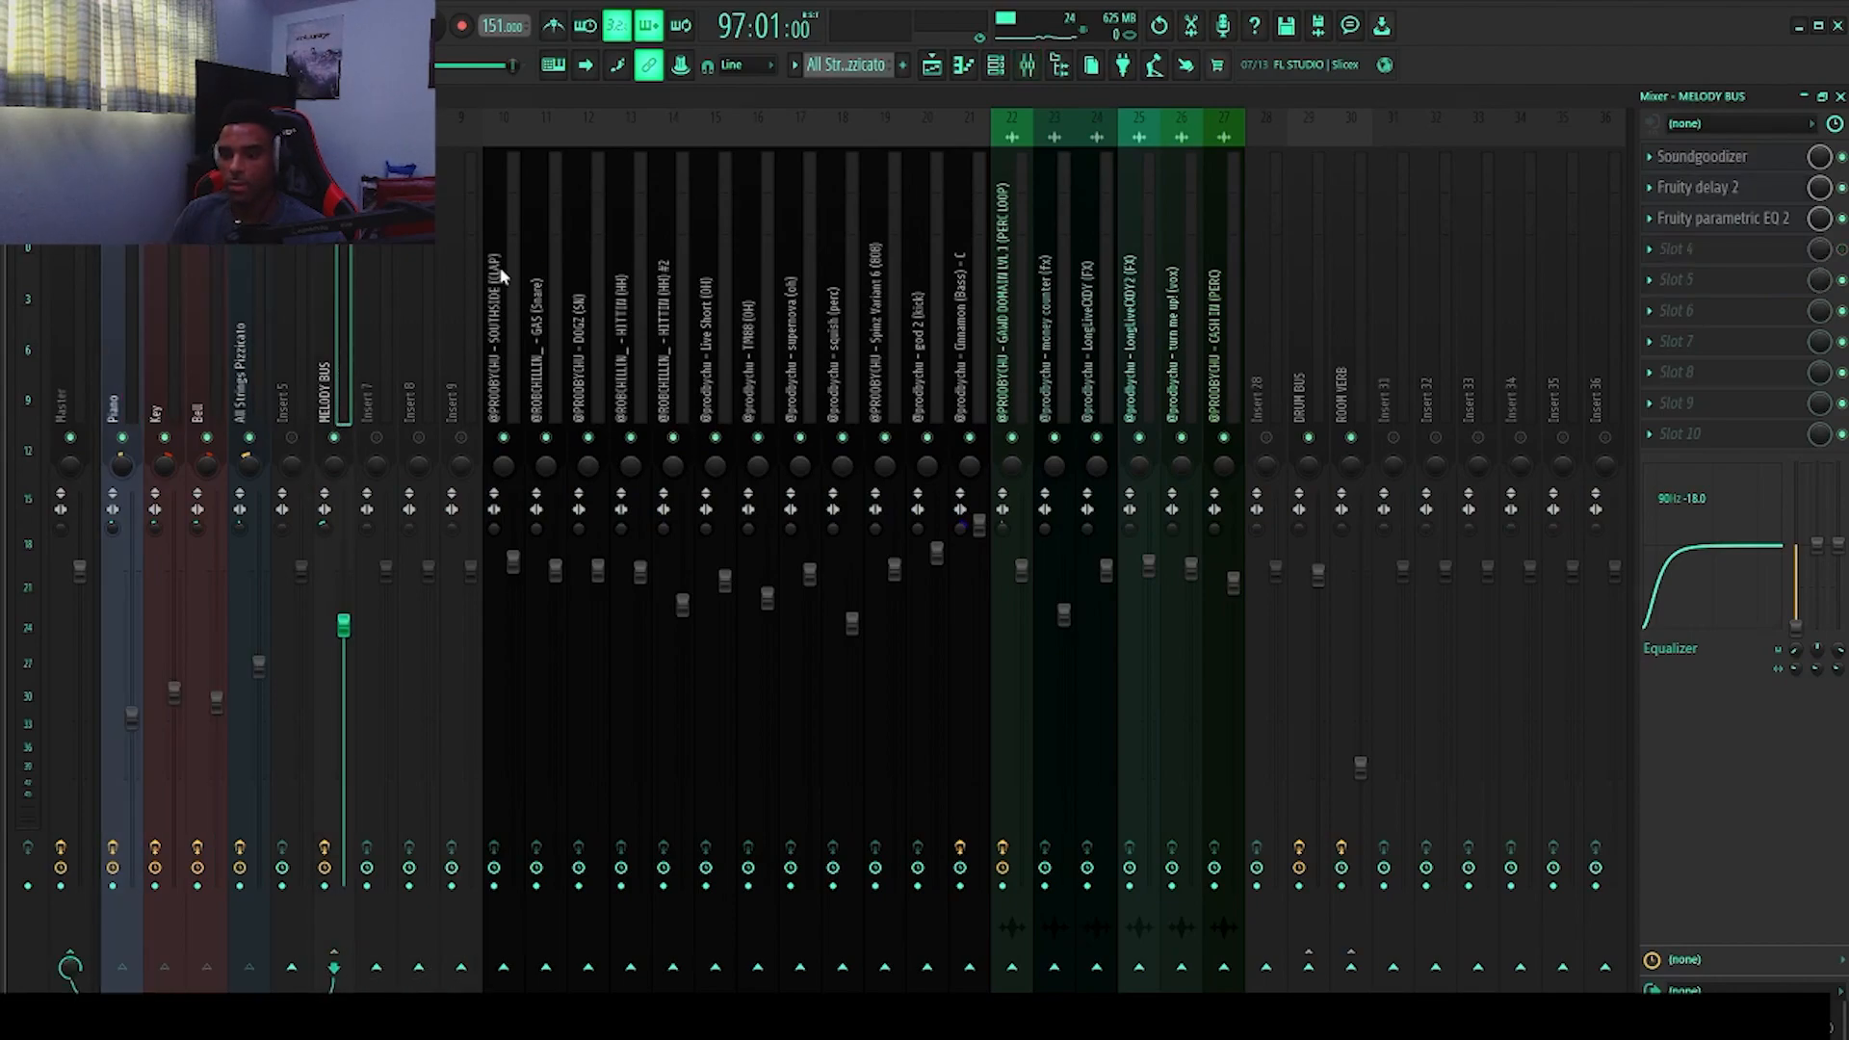
key("space")
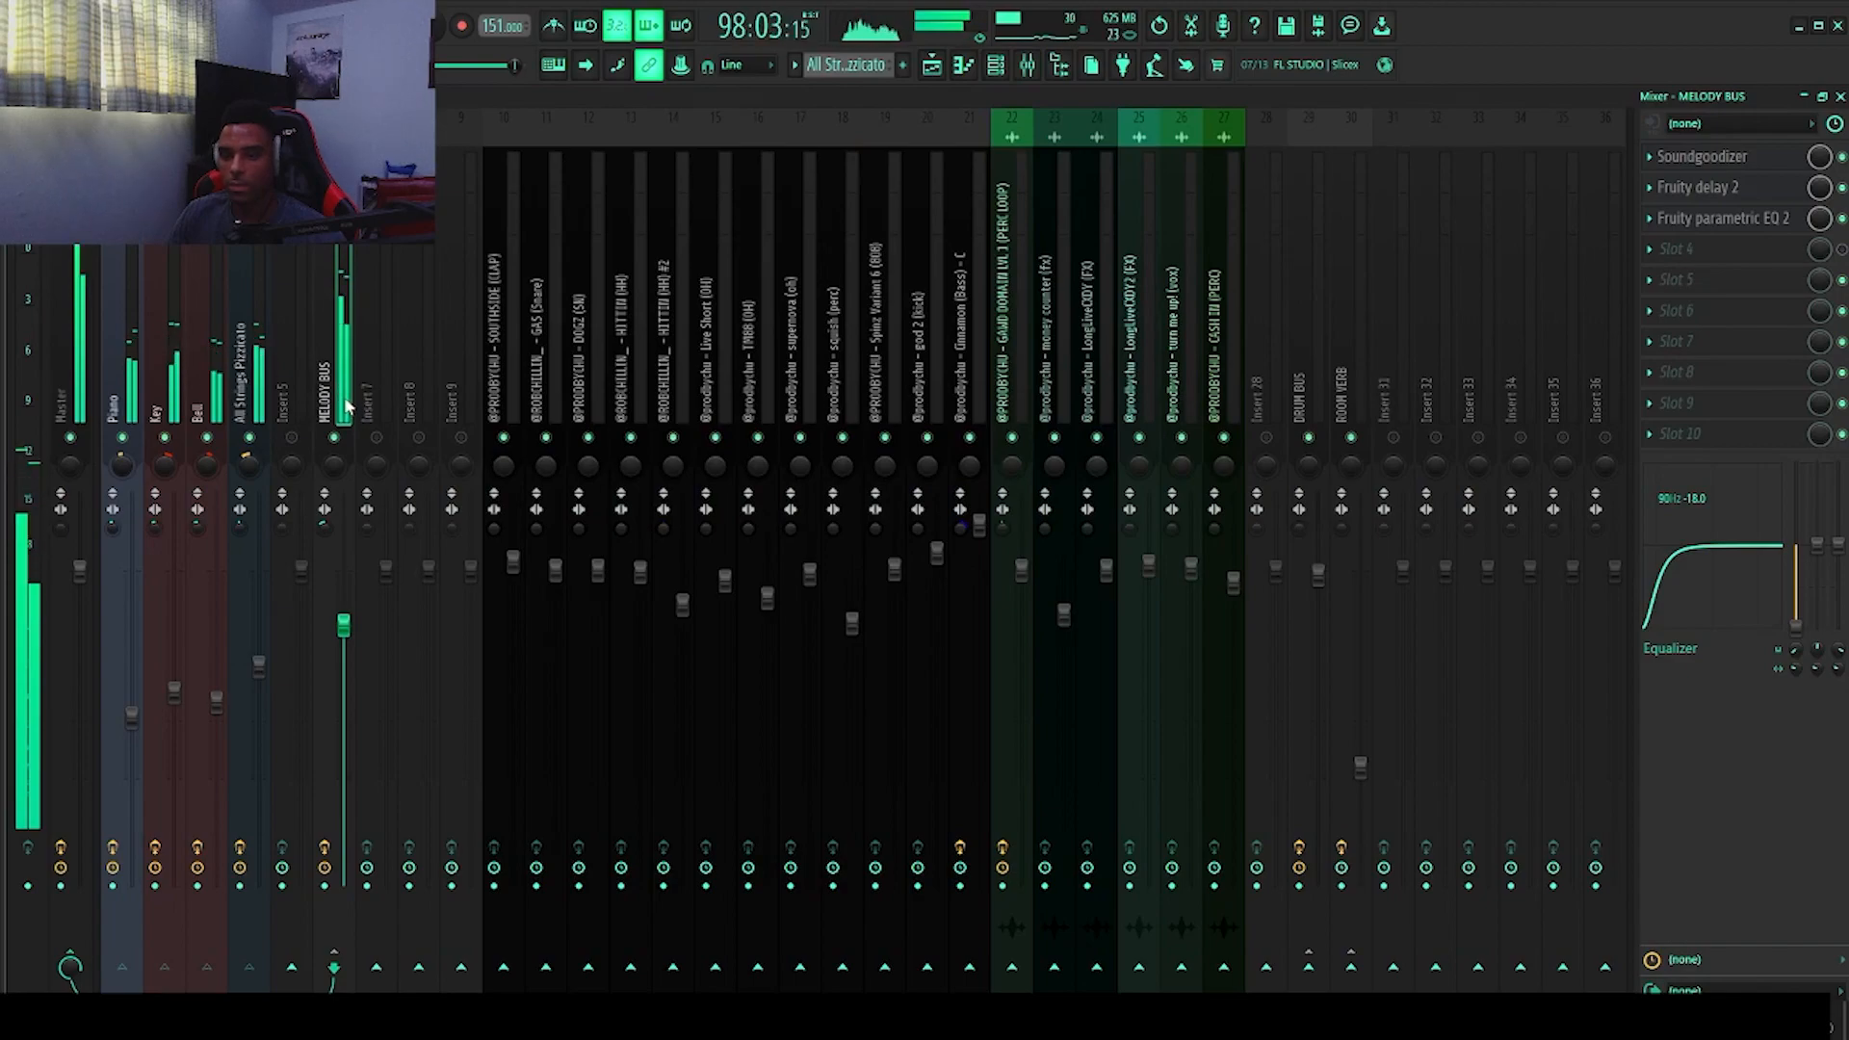
key("space")
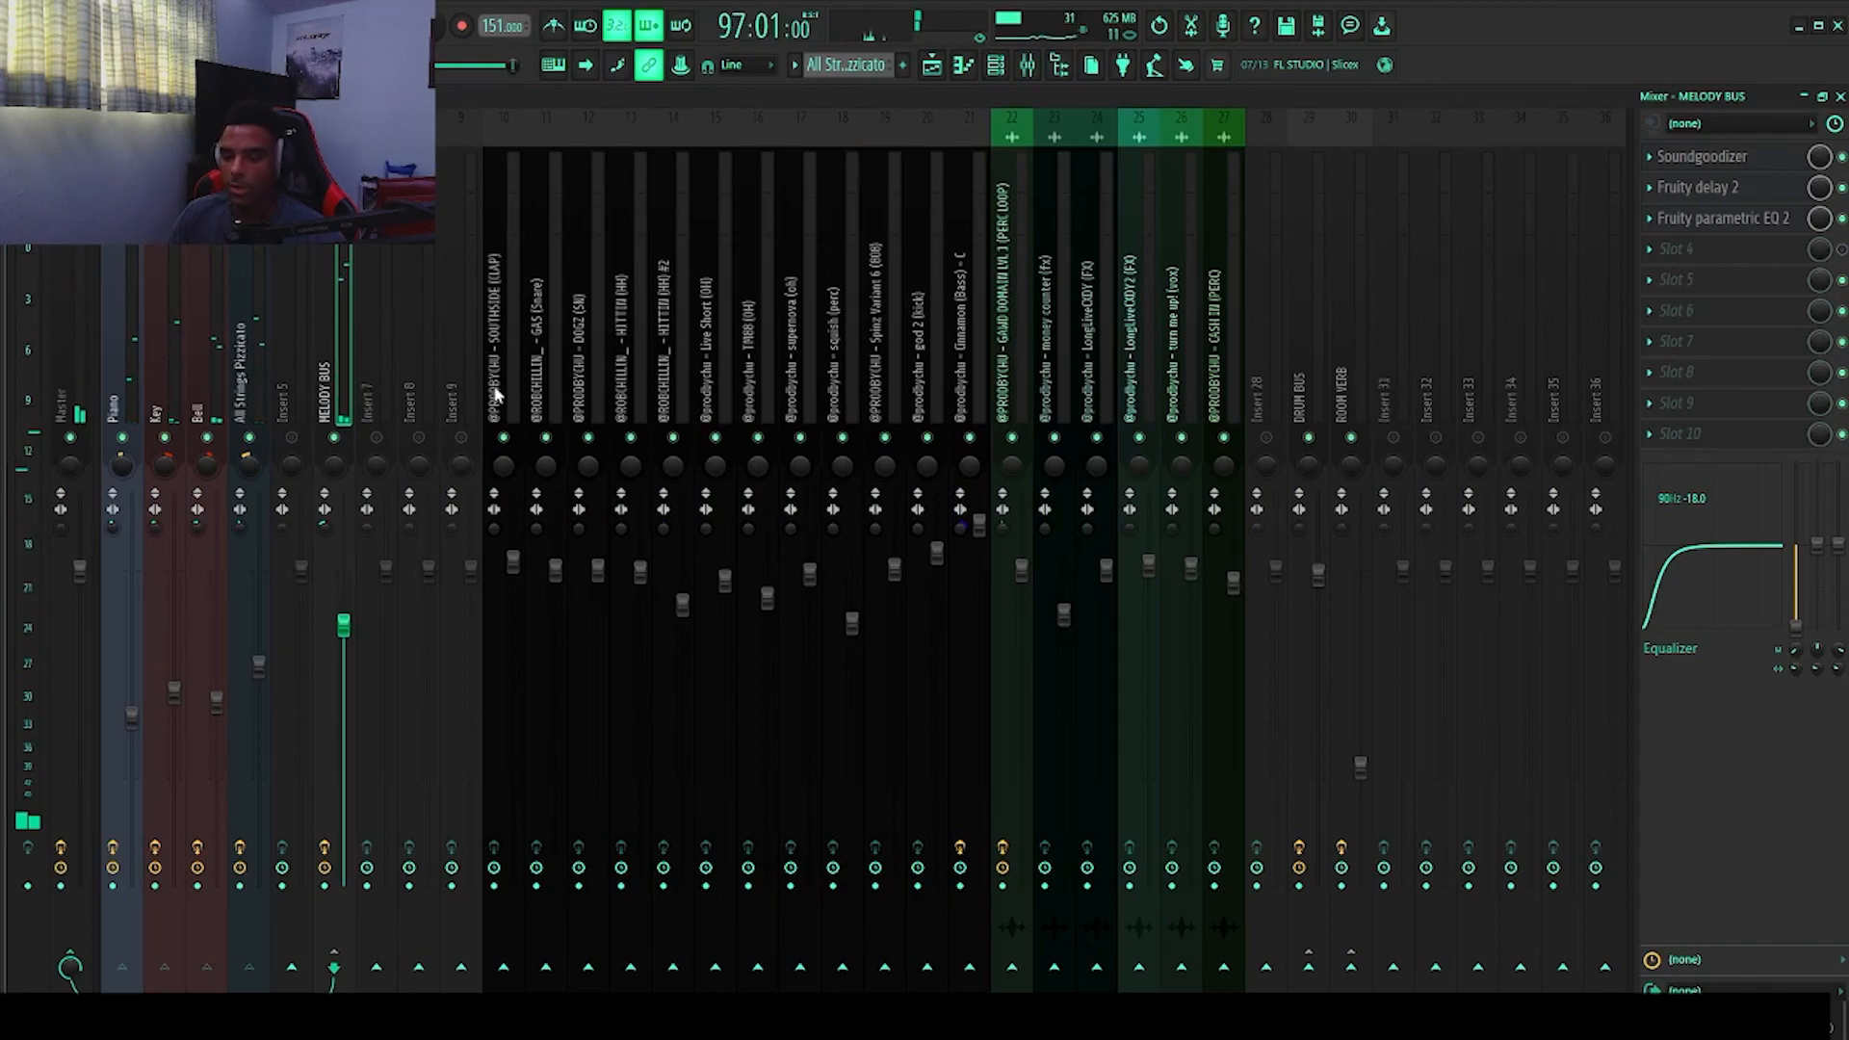
Step: Inspect the MELODY BUS effects: Soundgoodizer, Fruity delay 2 and Fruity parametric EQ 2
left_click(1741, 163)
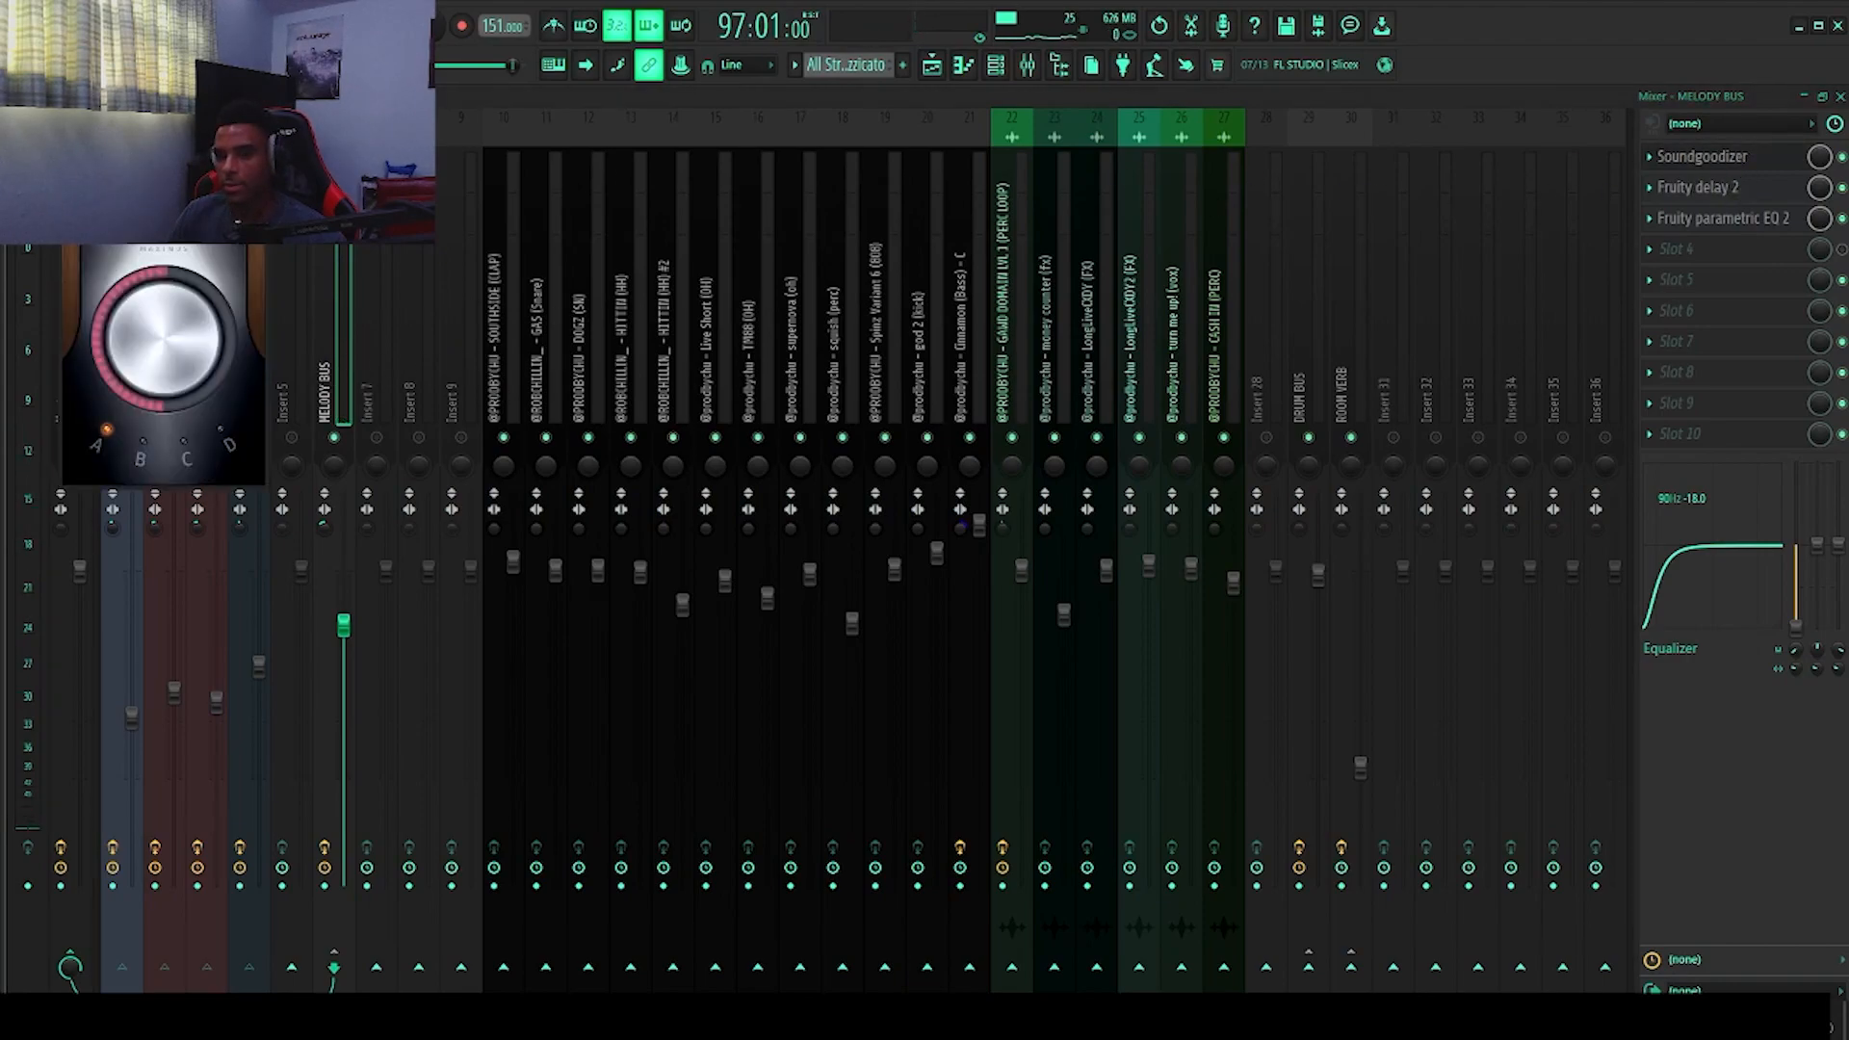
left_click(1699, 189)
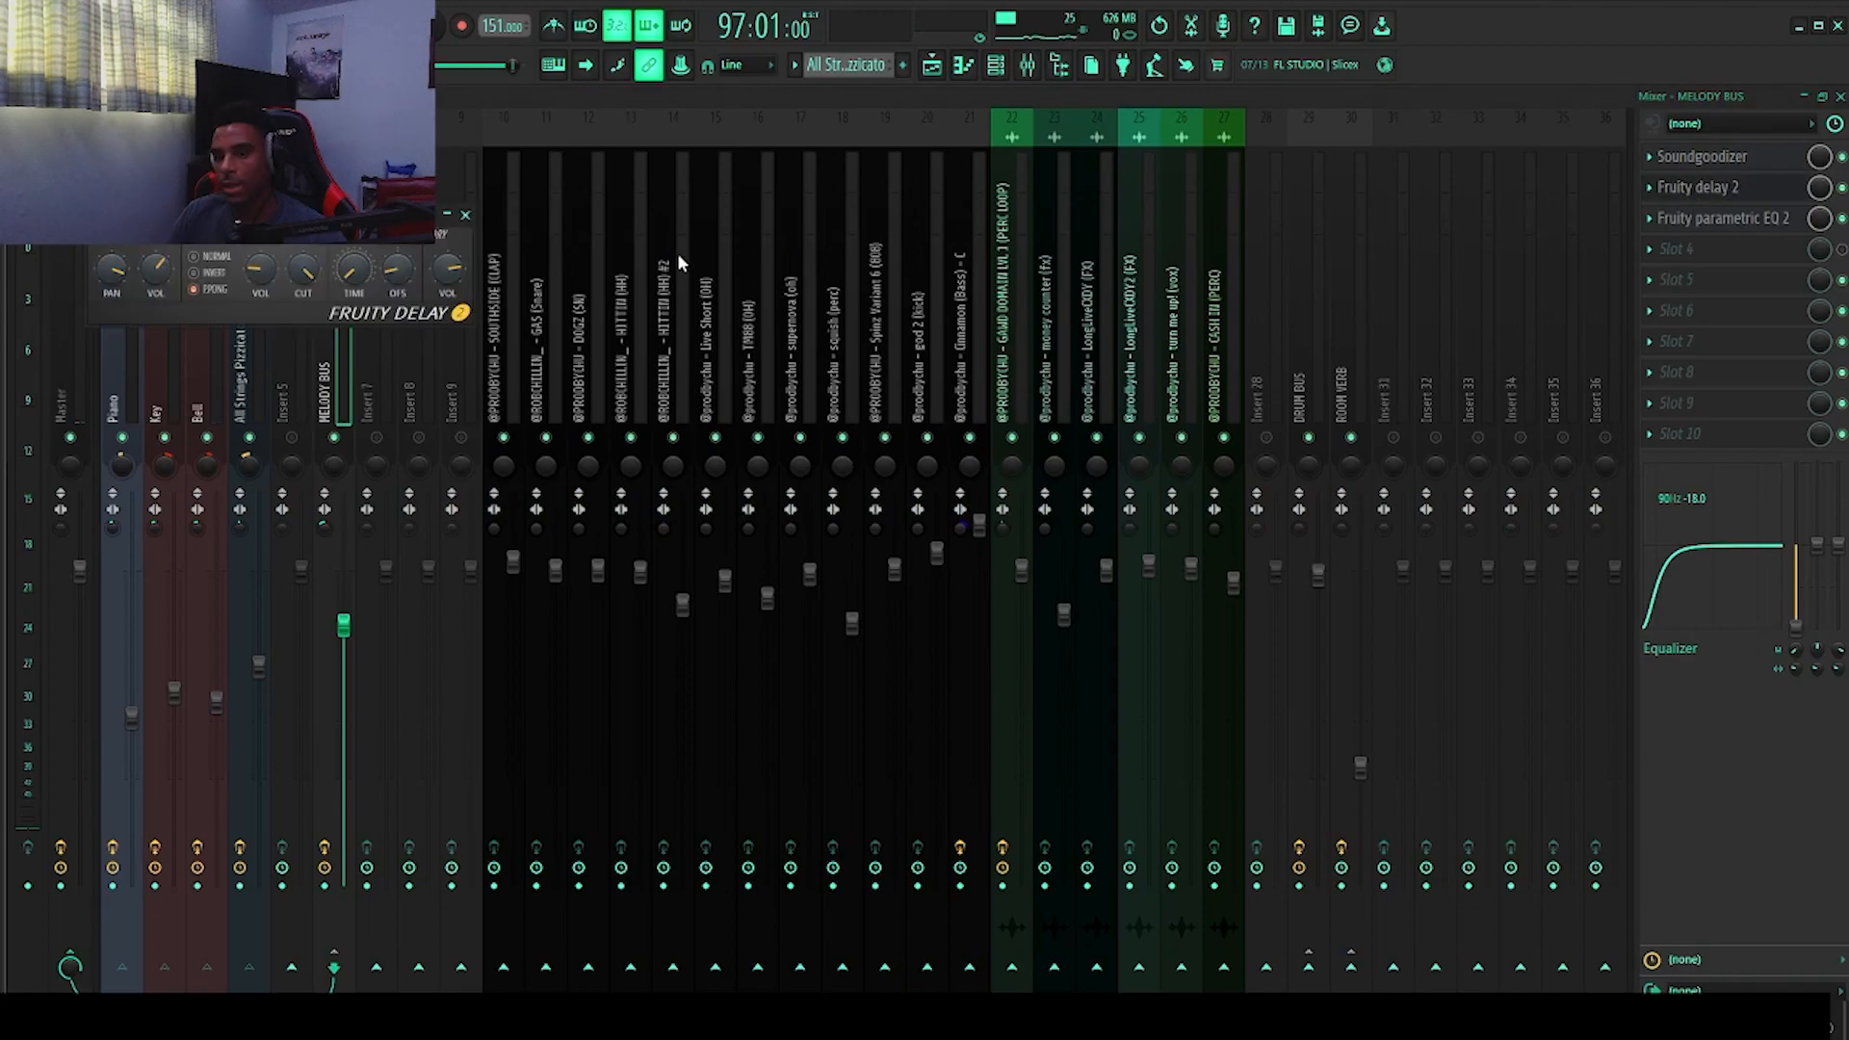
left_click(465, 215)
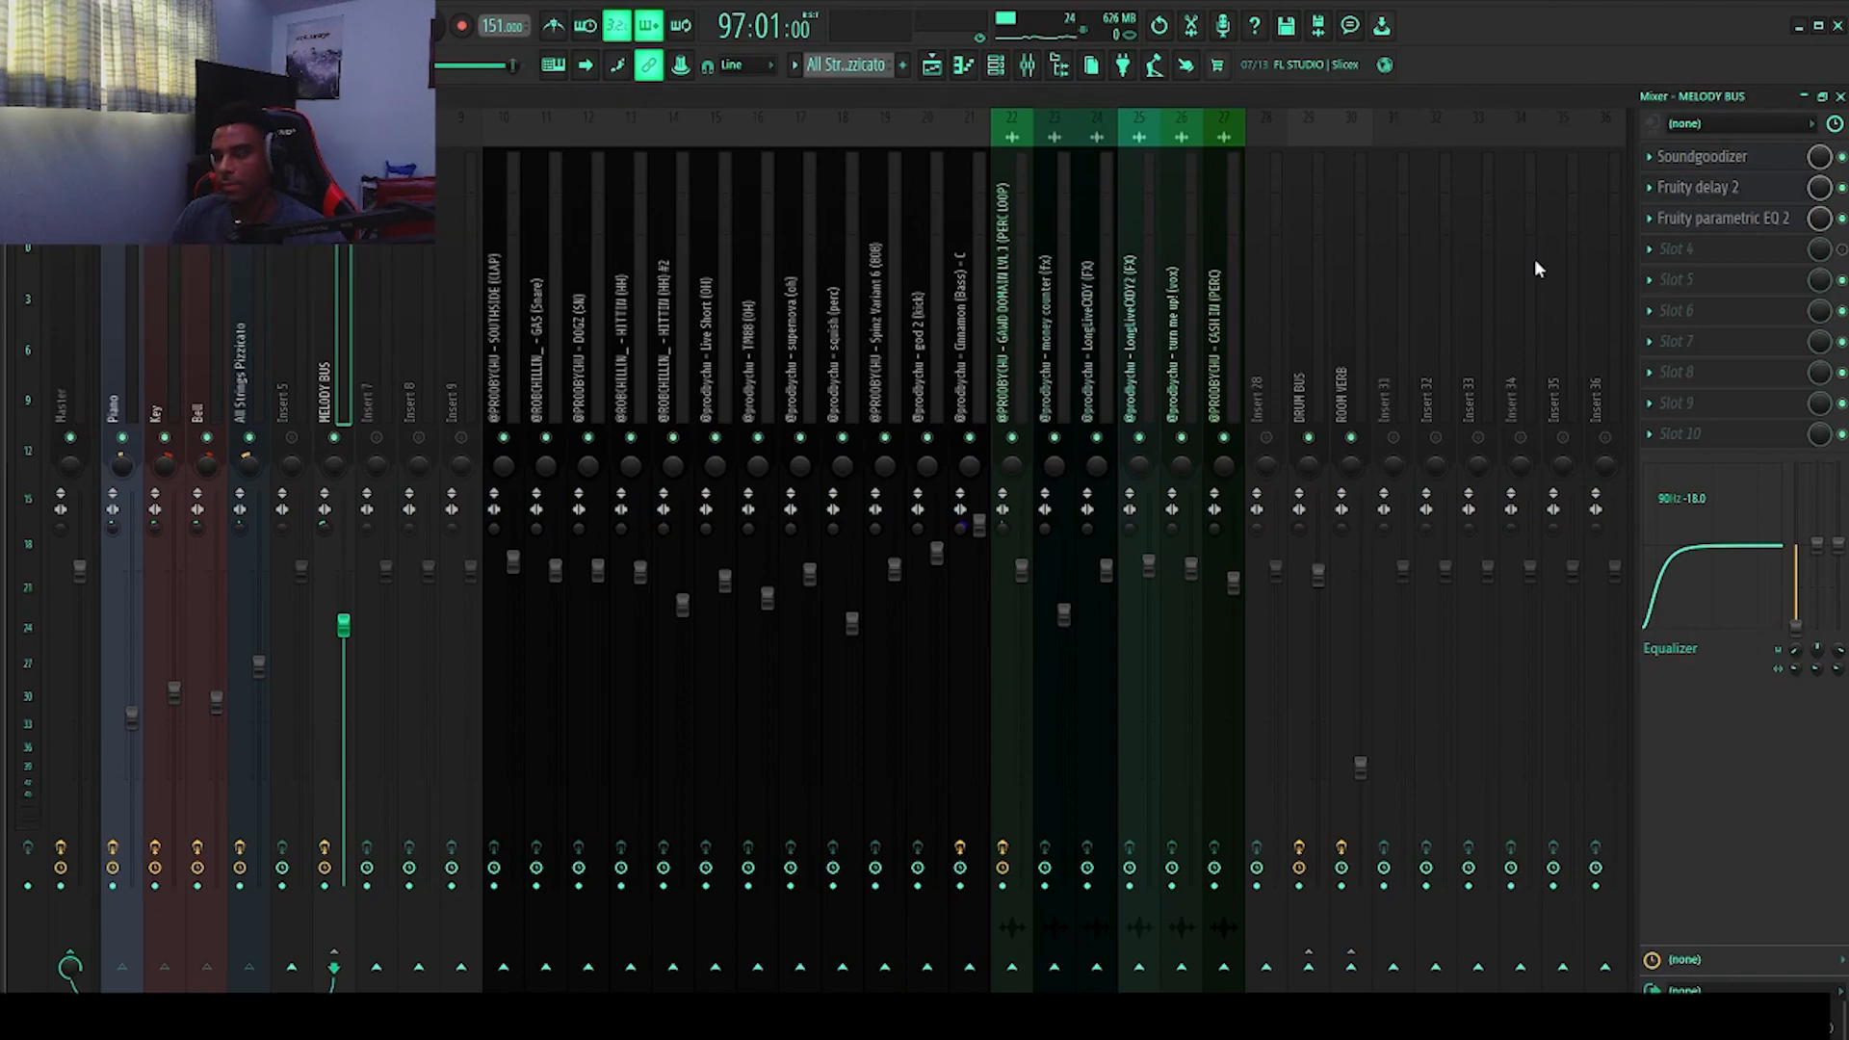
left_click(1762, 220)
left_click(780, 240)
Step: Load the dynamic melody bus preset from the Centerfold kit's Sorcerers preset chains (BUS CHAINS, FULL CHAINS) onto the MELODY BUS track
left_click(1058, 67)
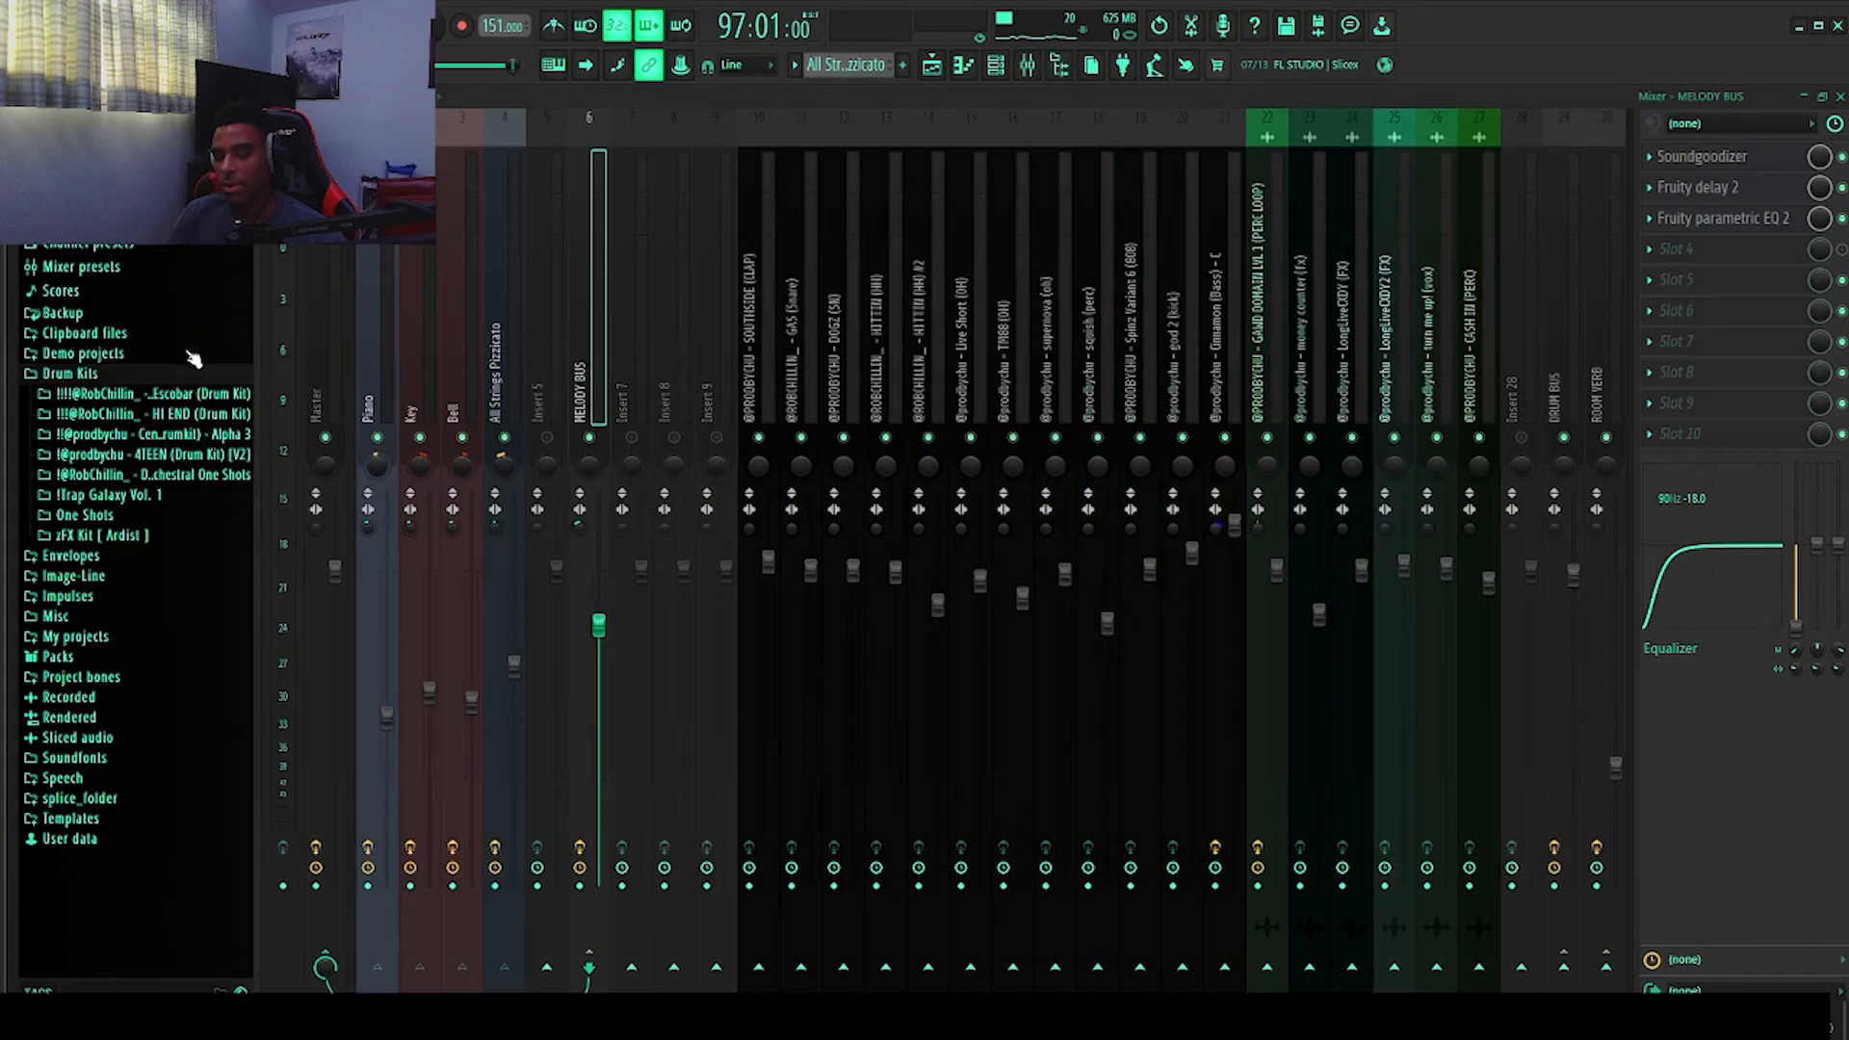
left_click(178, 434)
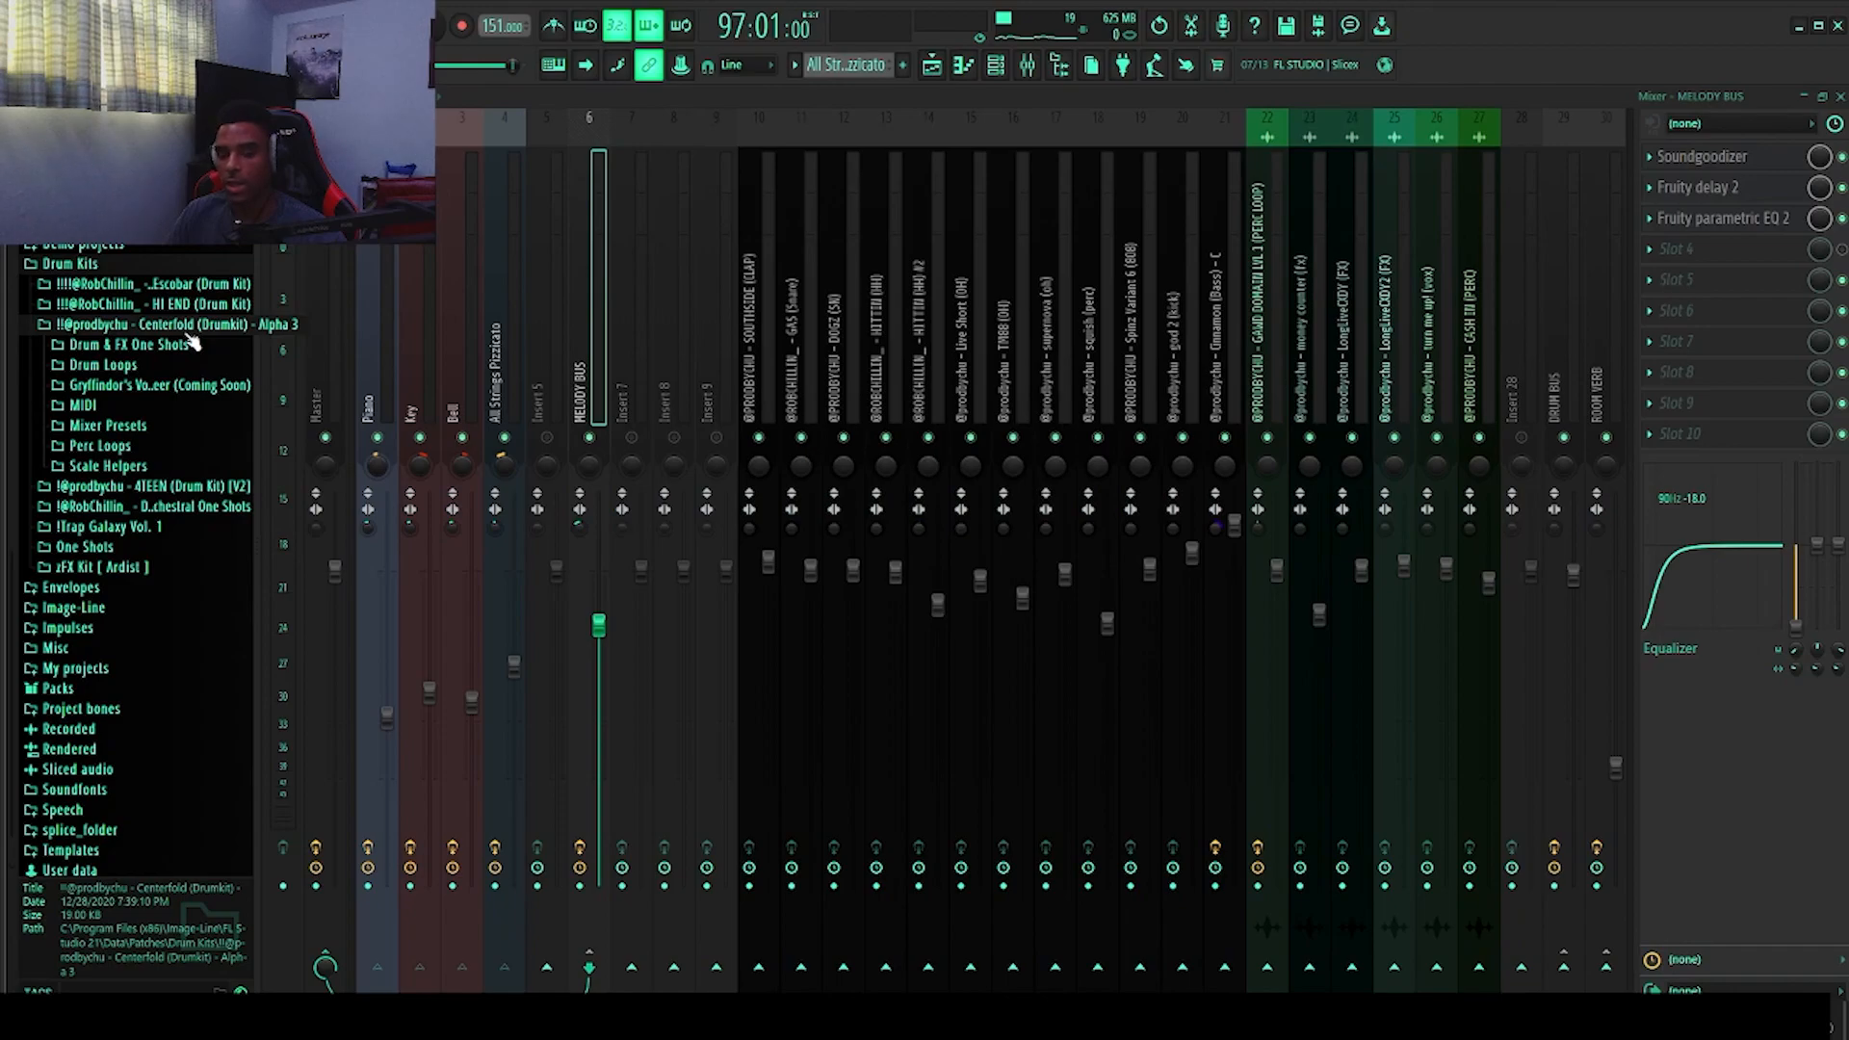
left_click(146, 425)
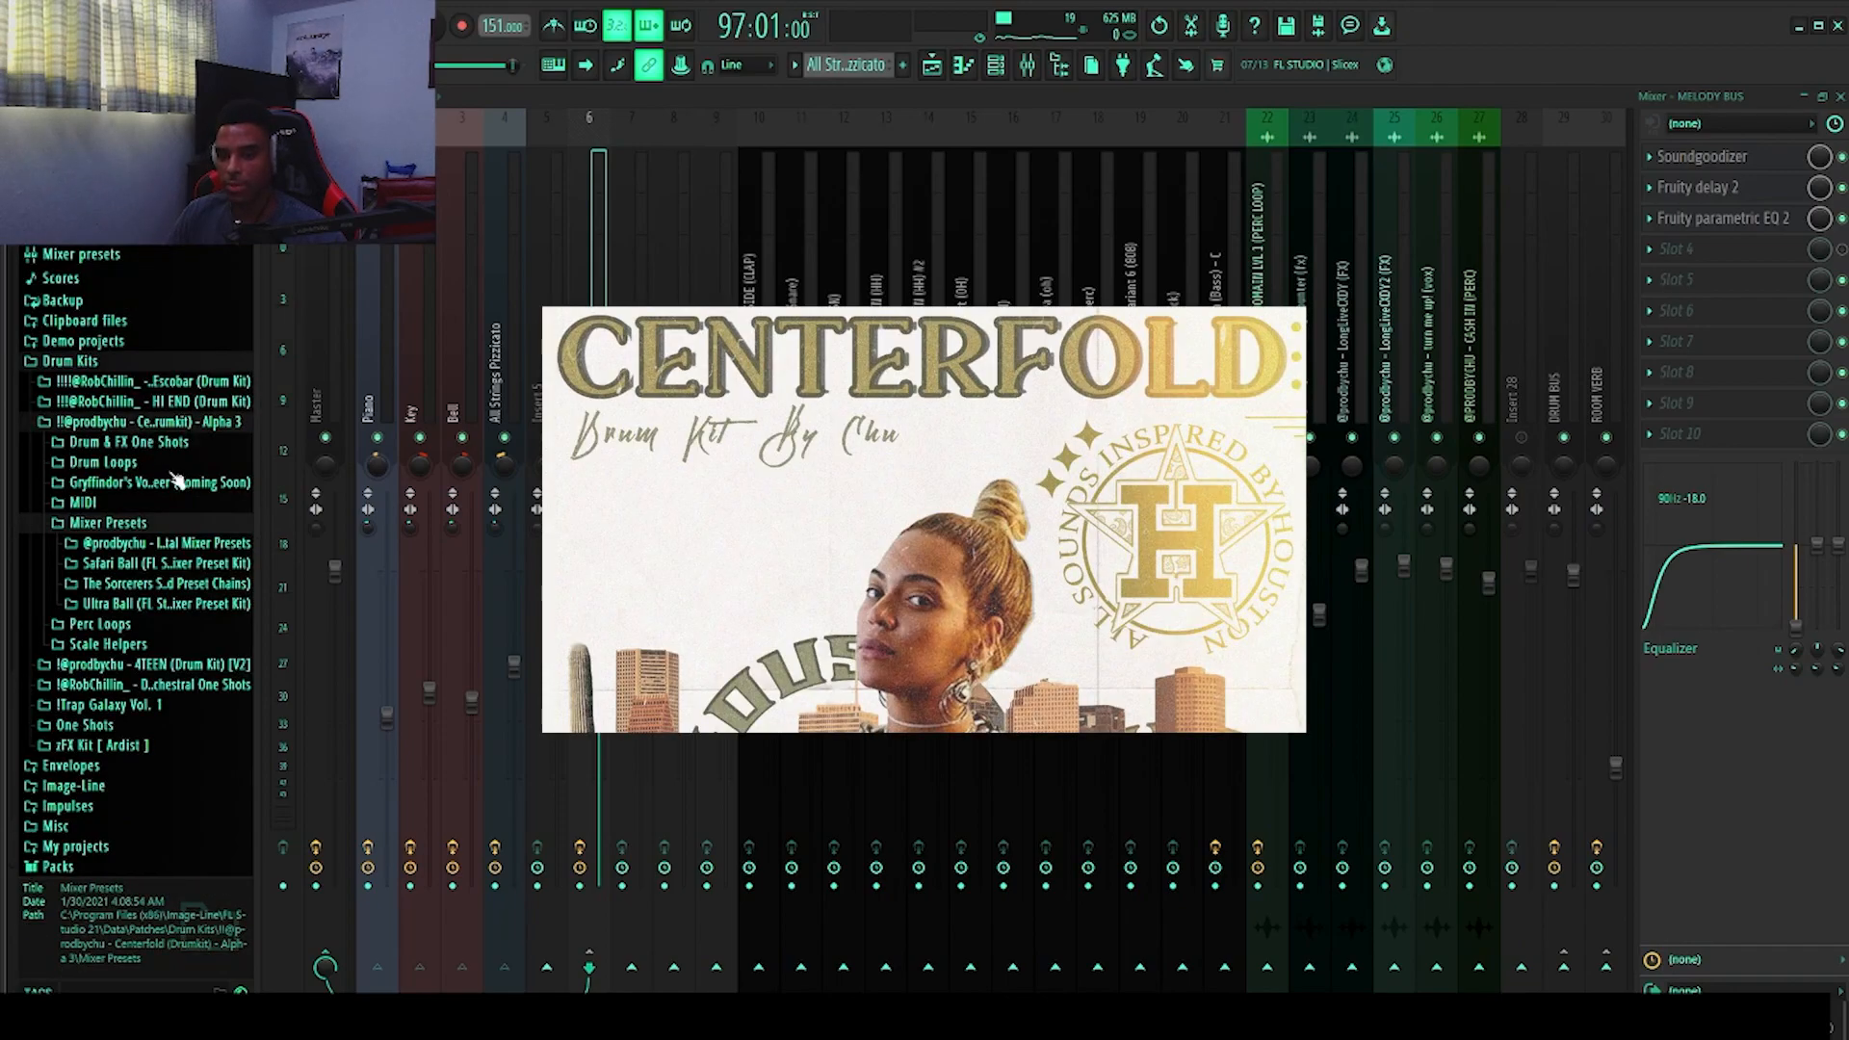
left_click(196, 474)
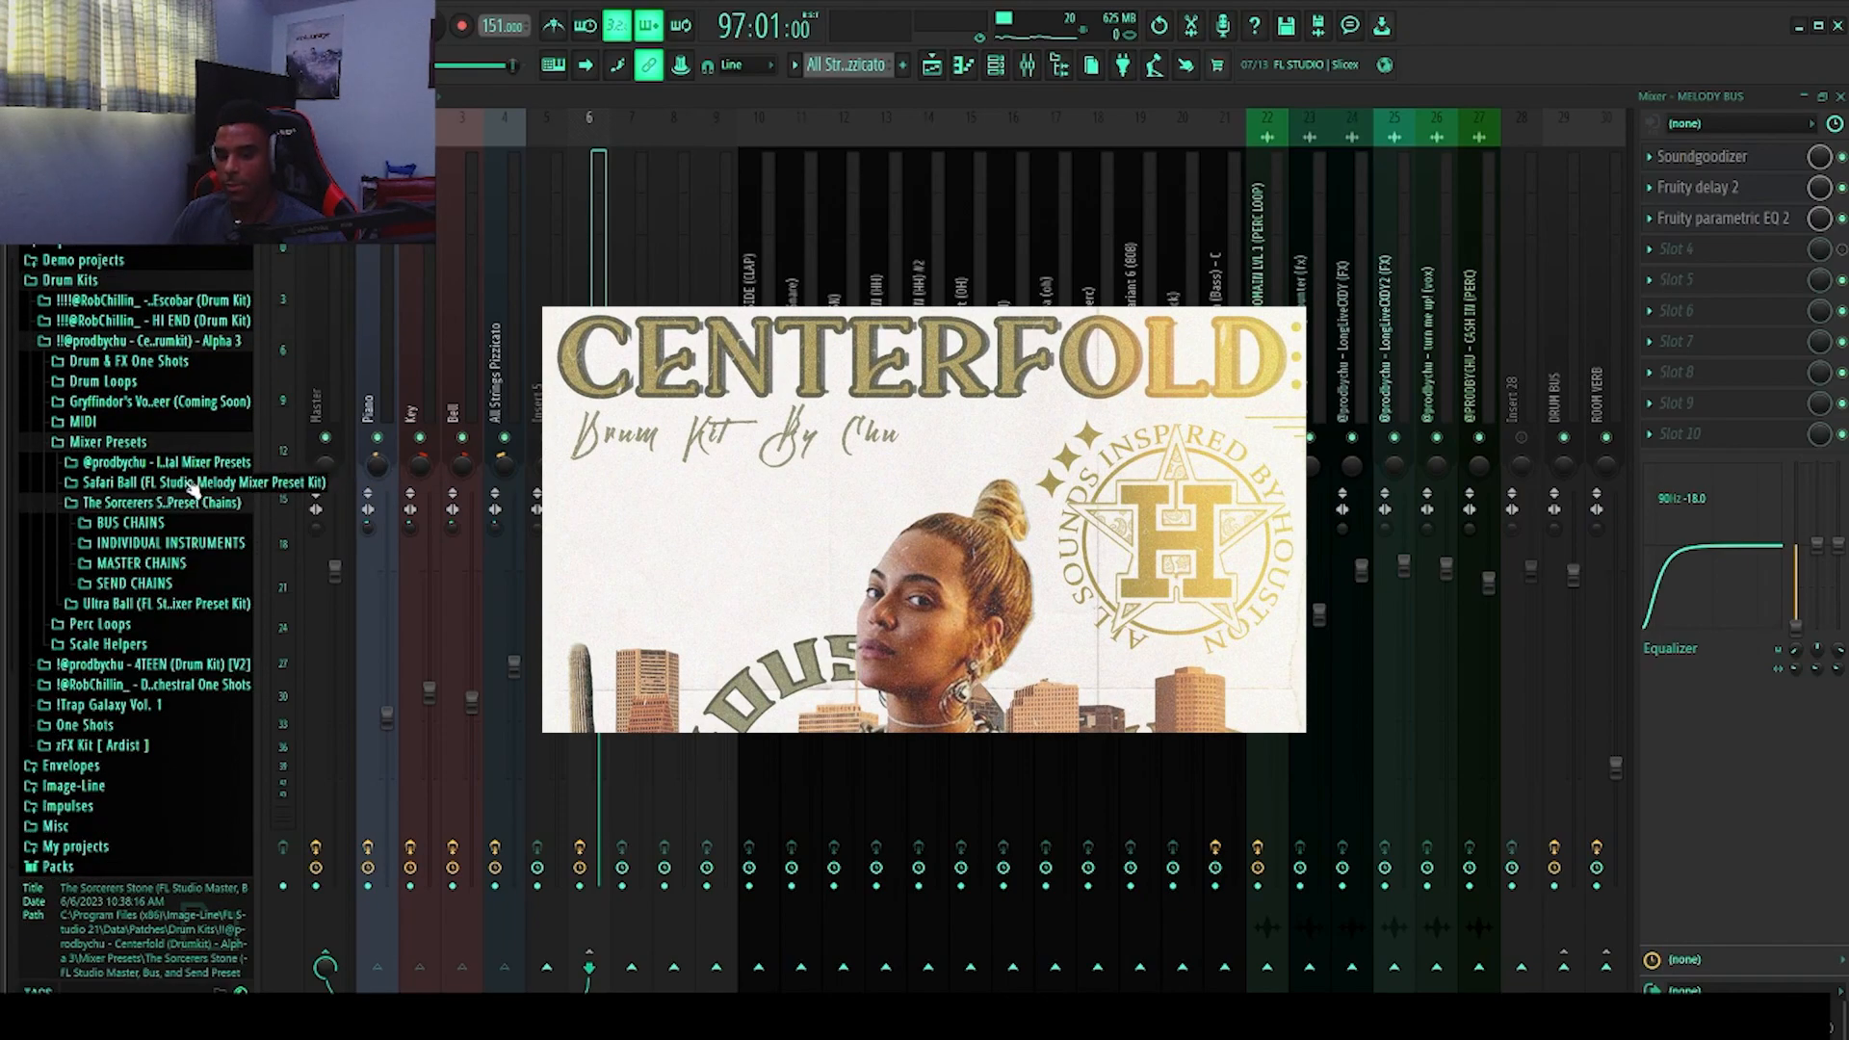
scroll(191, 485, "down", 3)
left_click(160, 414)
scroll(164, 424, "down", 1)
left_click(180, 395)
scroll(183, 397, "down", 2)
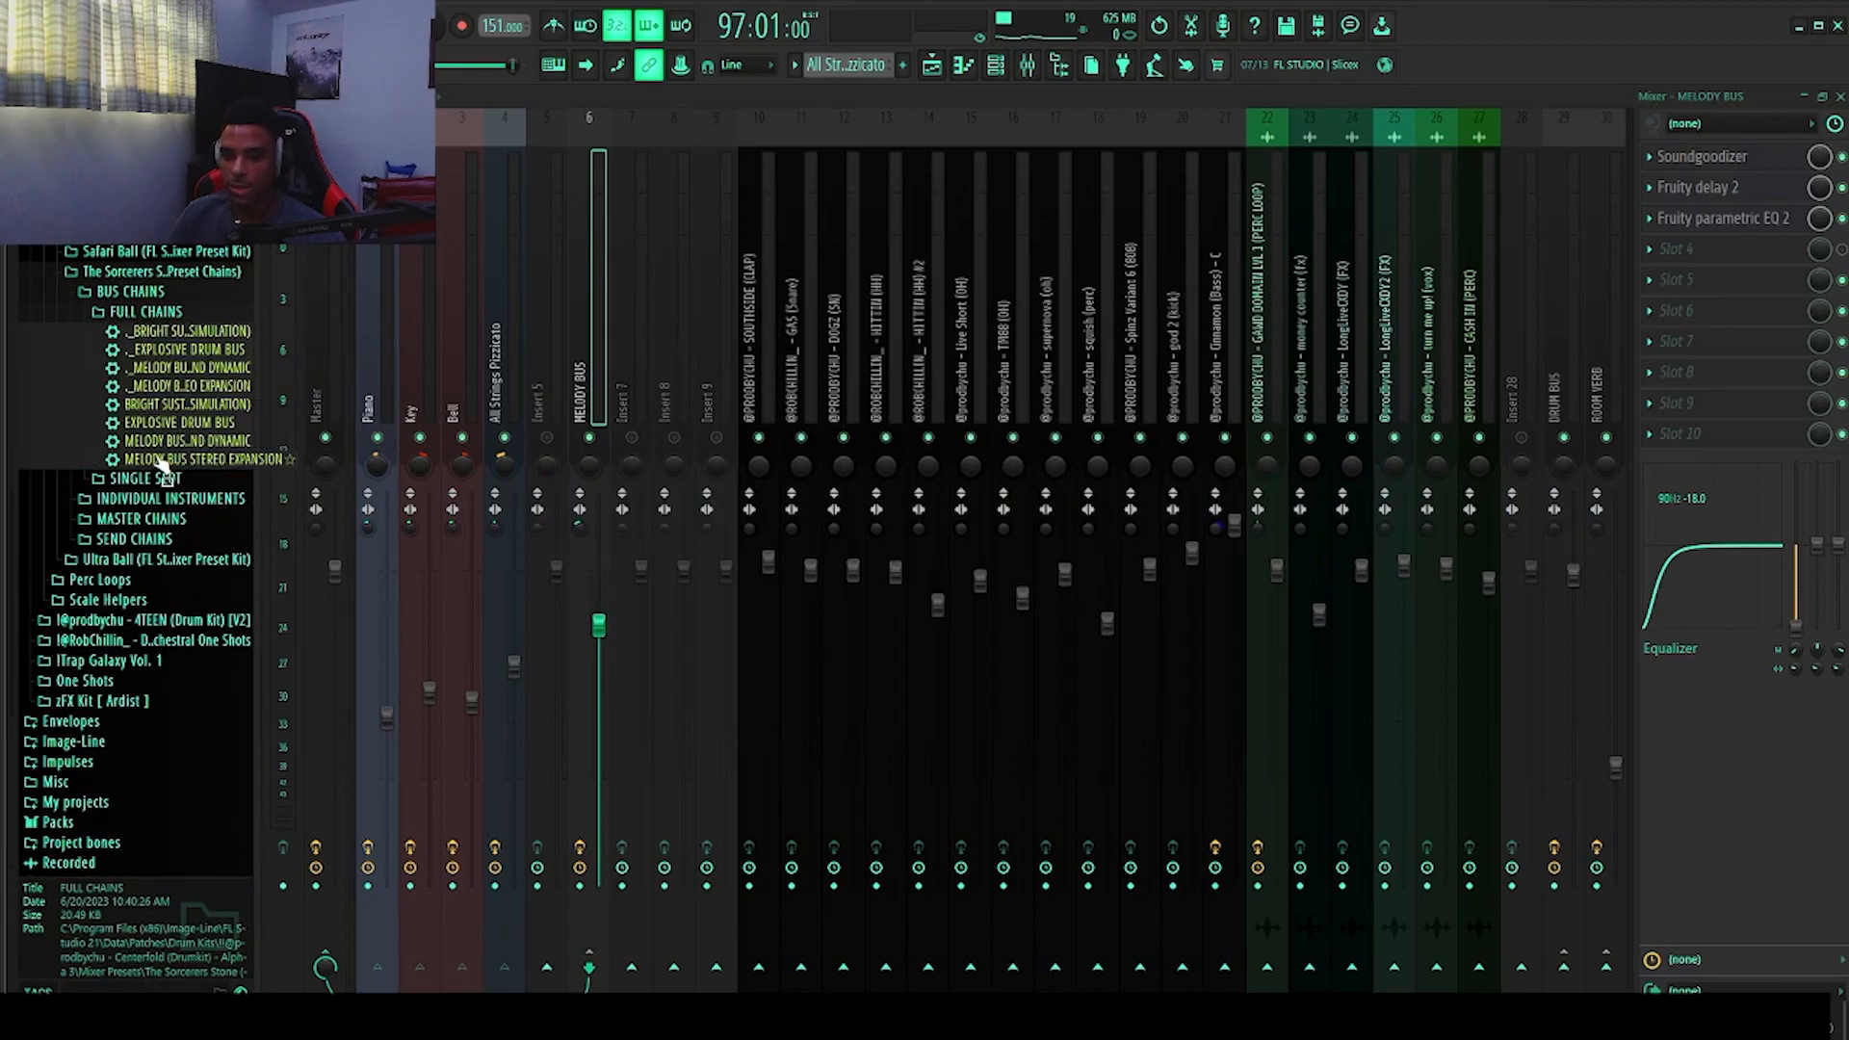
left_click_drag(162, 452, 595, 375)
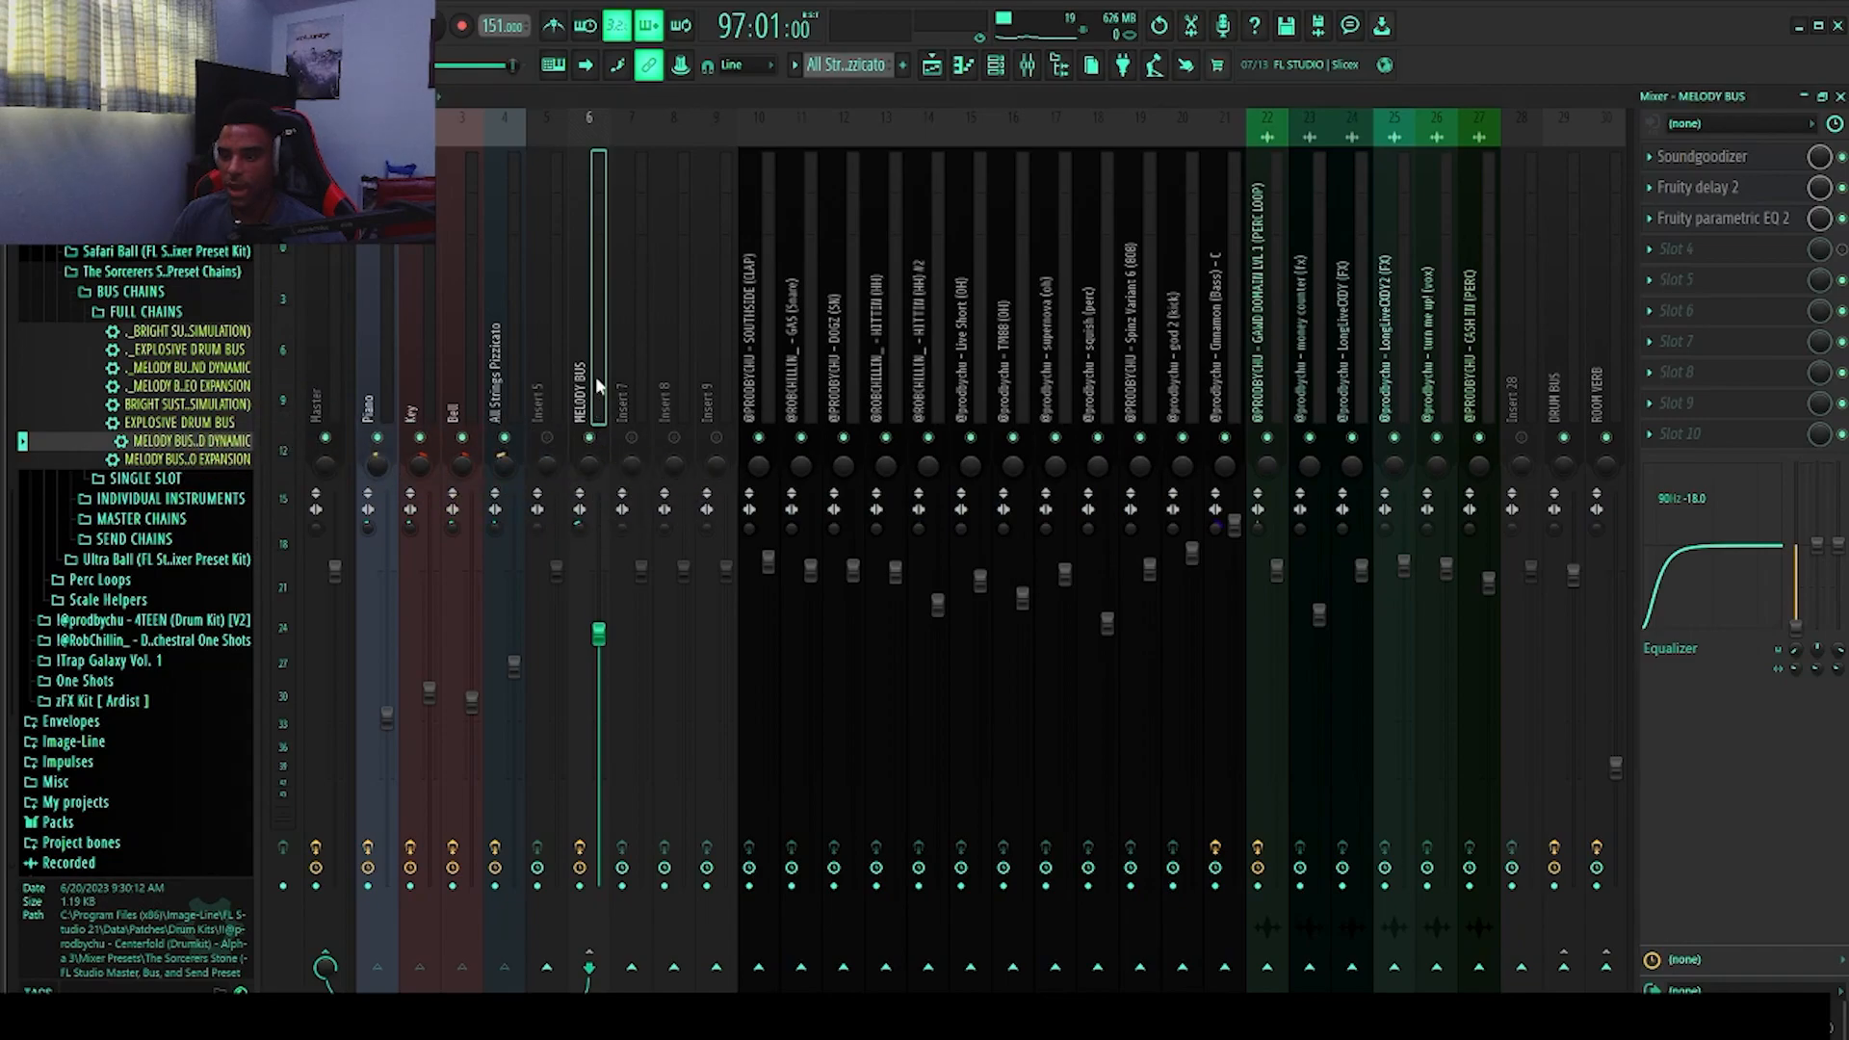
Step: Play the melody with the MELODY BUS effects off and on to compare the preset's effect on the sound
key("space")
key("space")
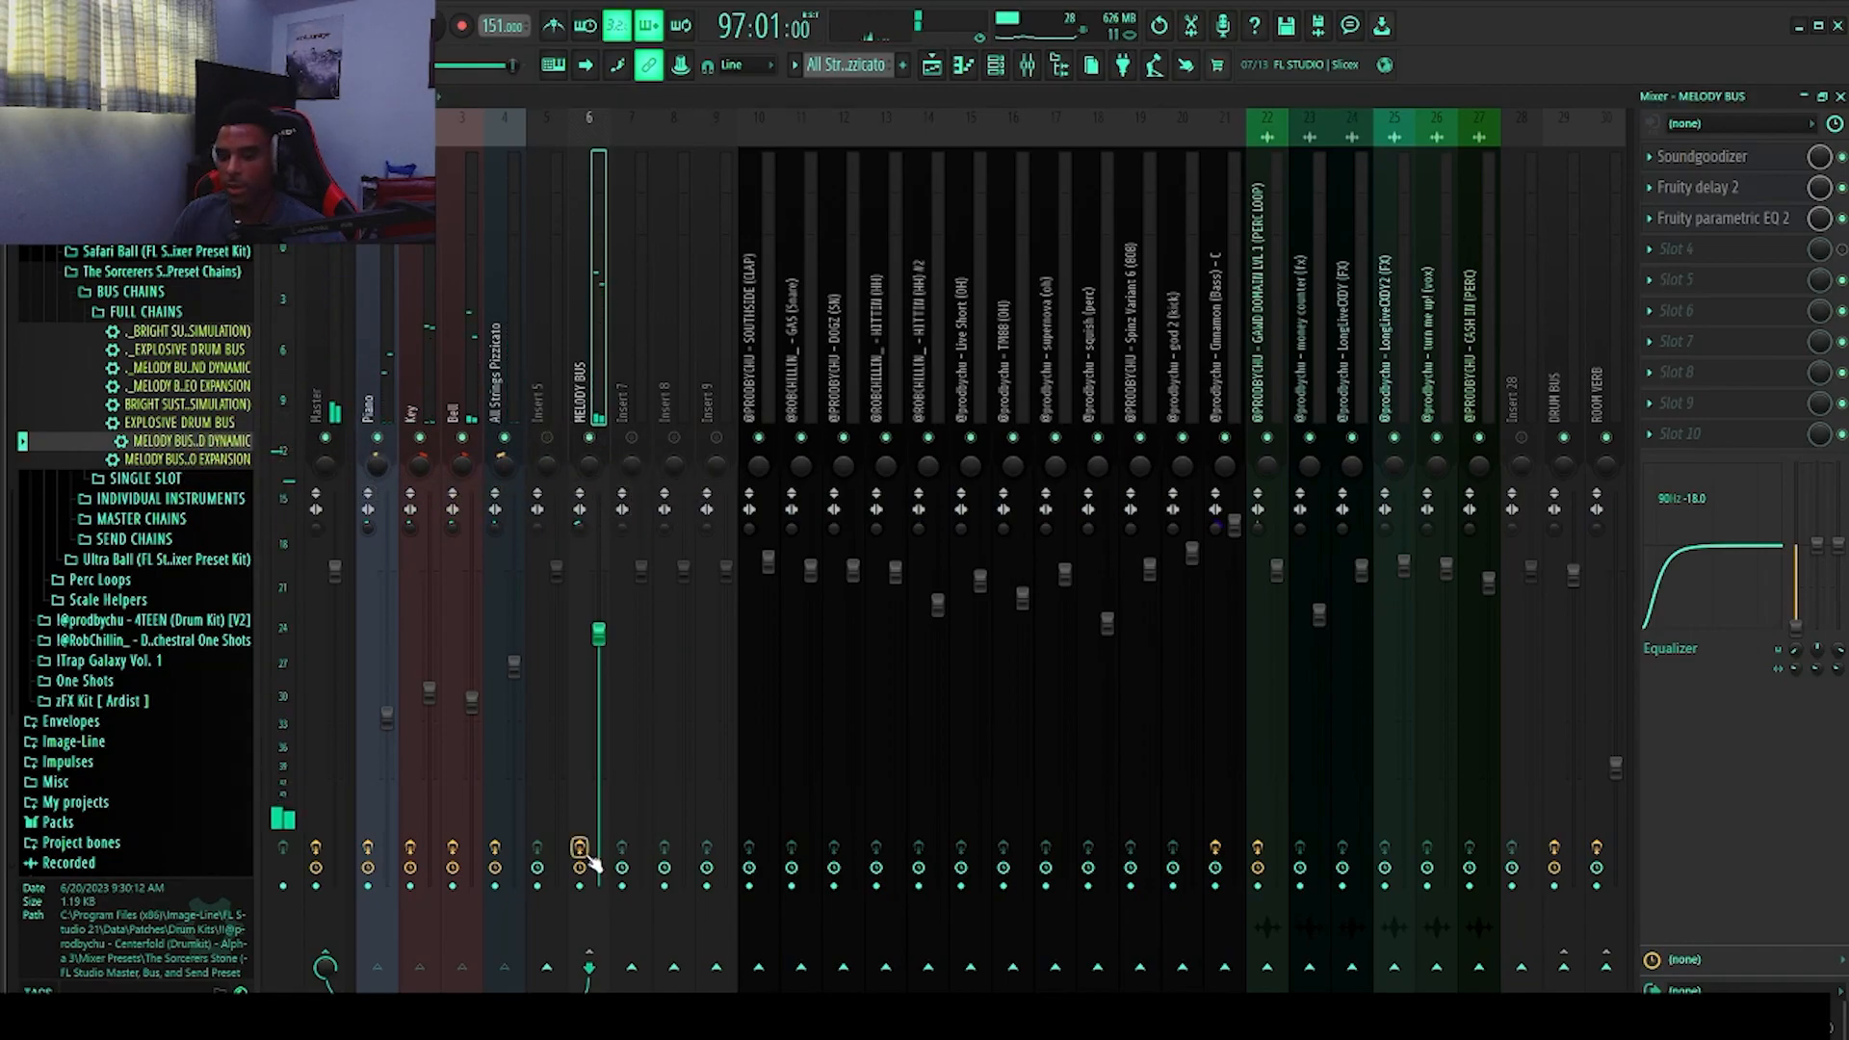
key("space")
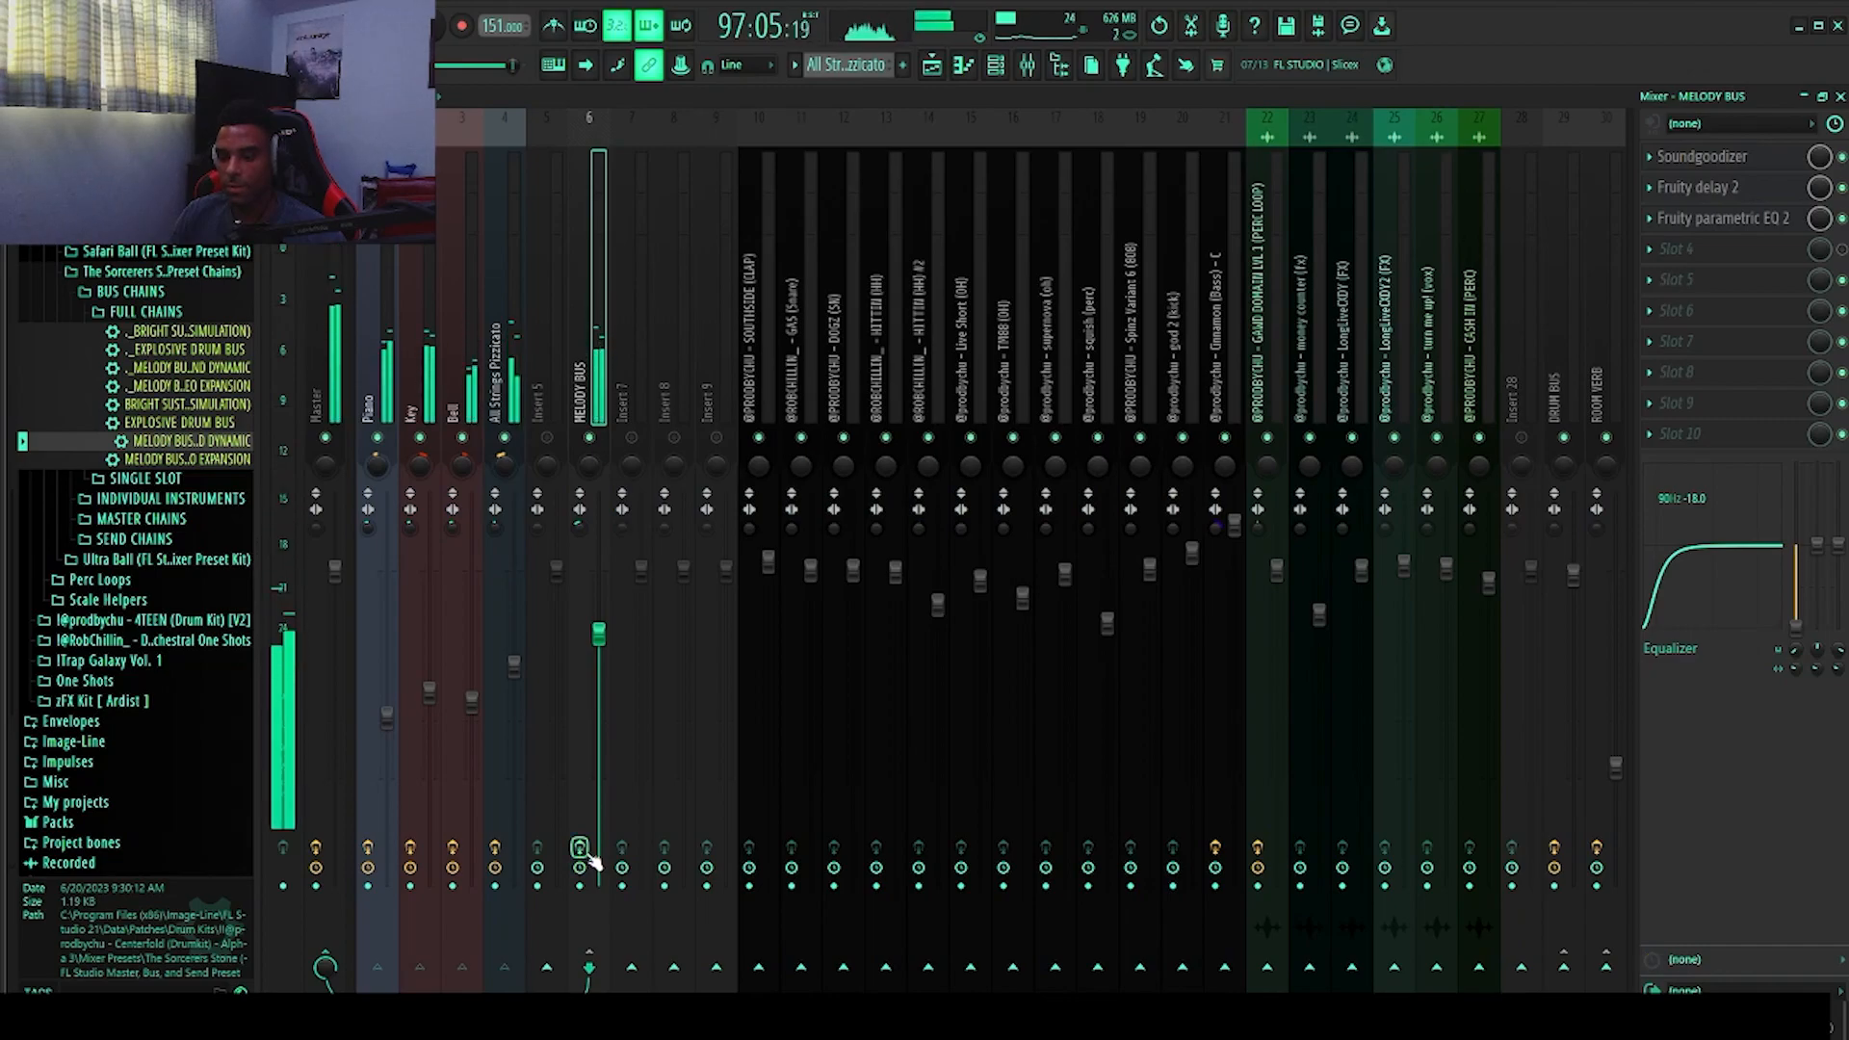
key("space")
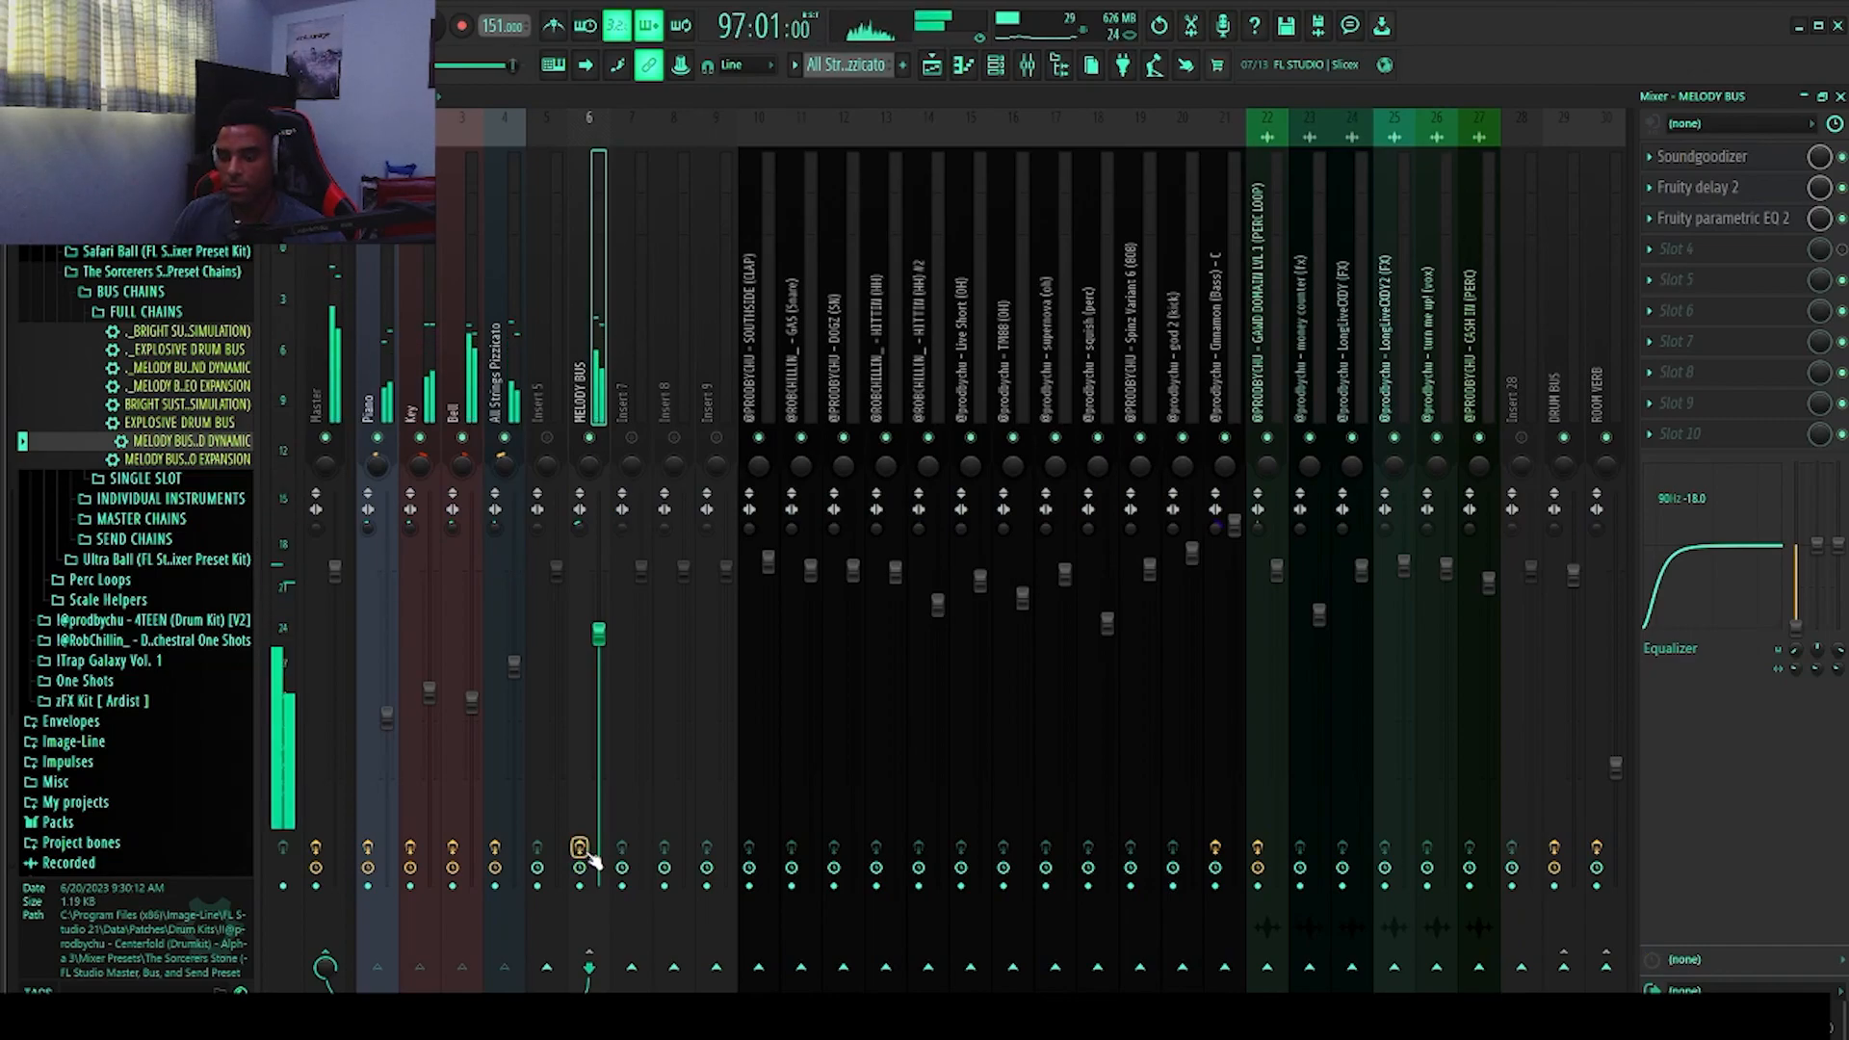
left_click(586, 853)
key("space")
key("space")
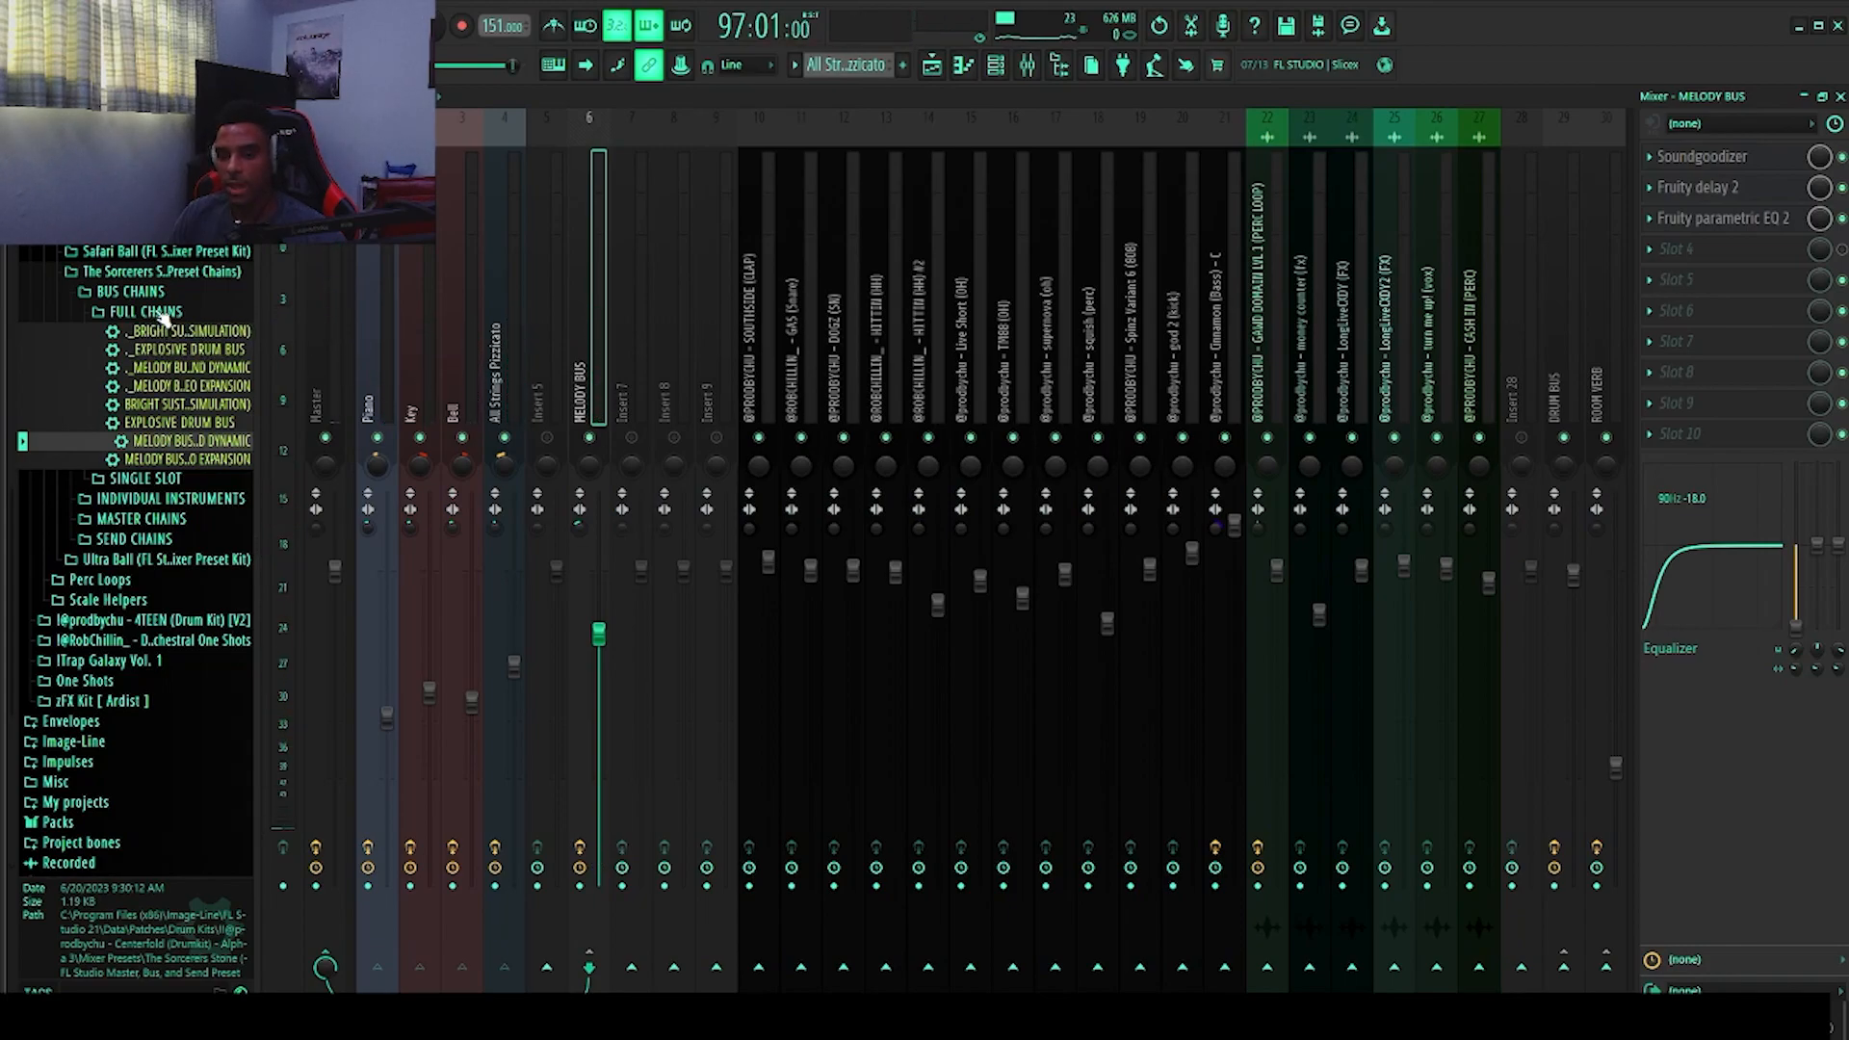
Step: Collapse the FULL CHAINS folder, show the playlist and audition the GMS #2 melody on Track 3 from the start
left_click(163, 314)
key("F5")
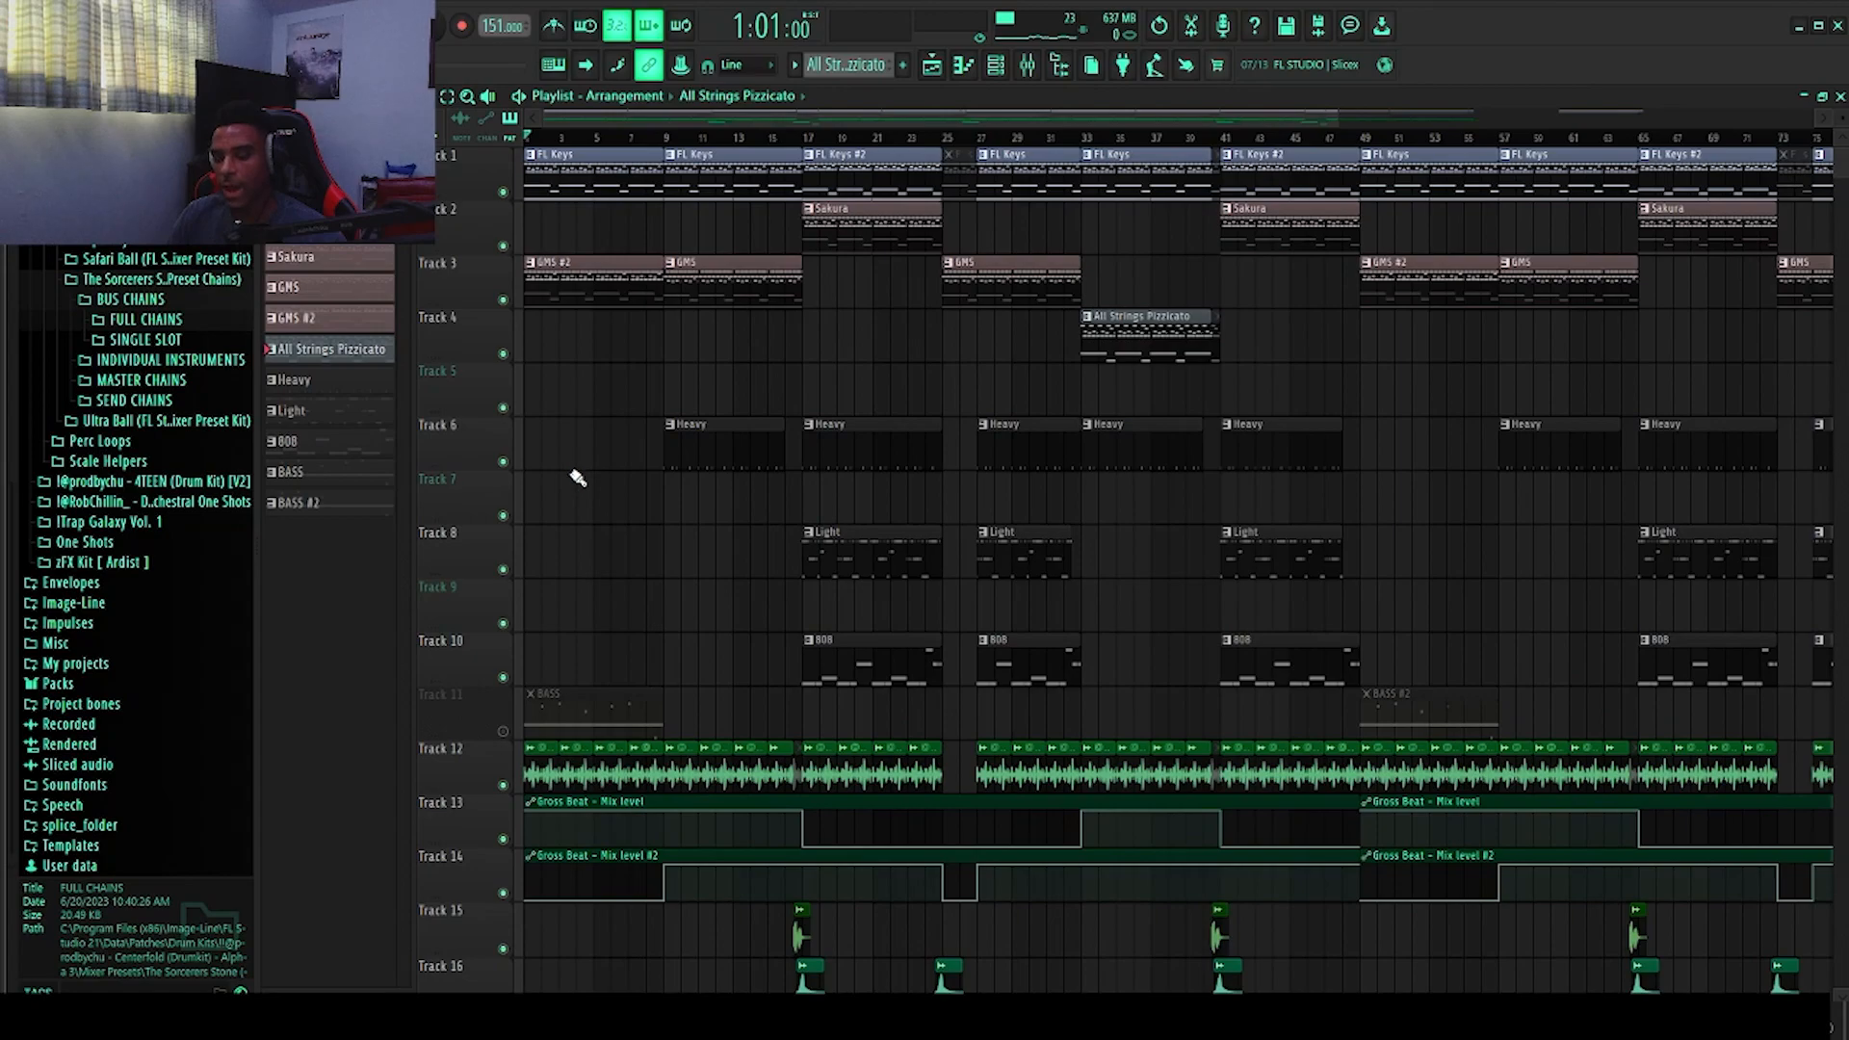
left_click(591, 273)
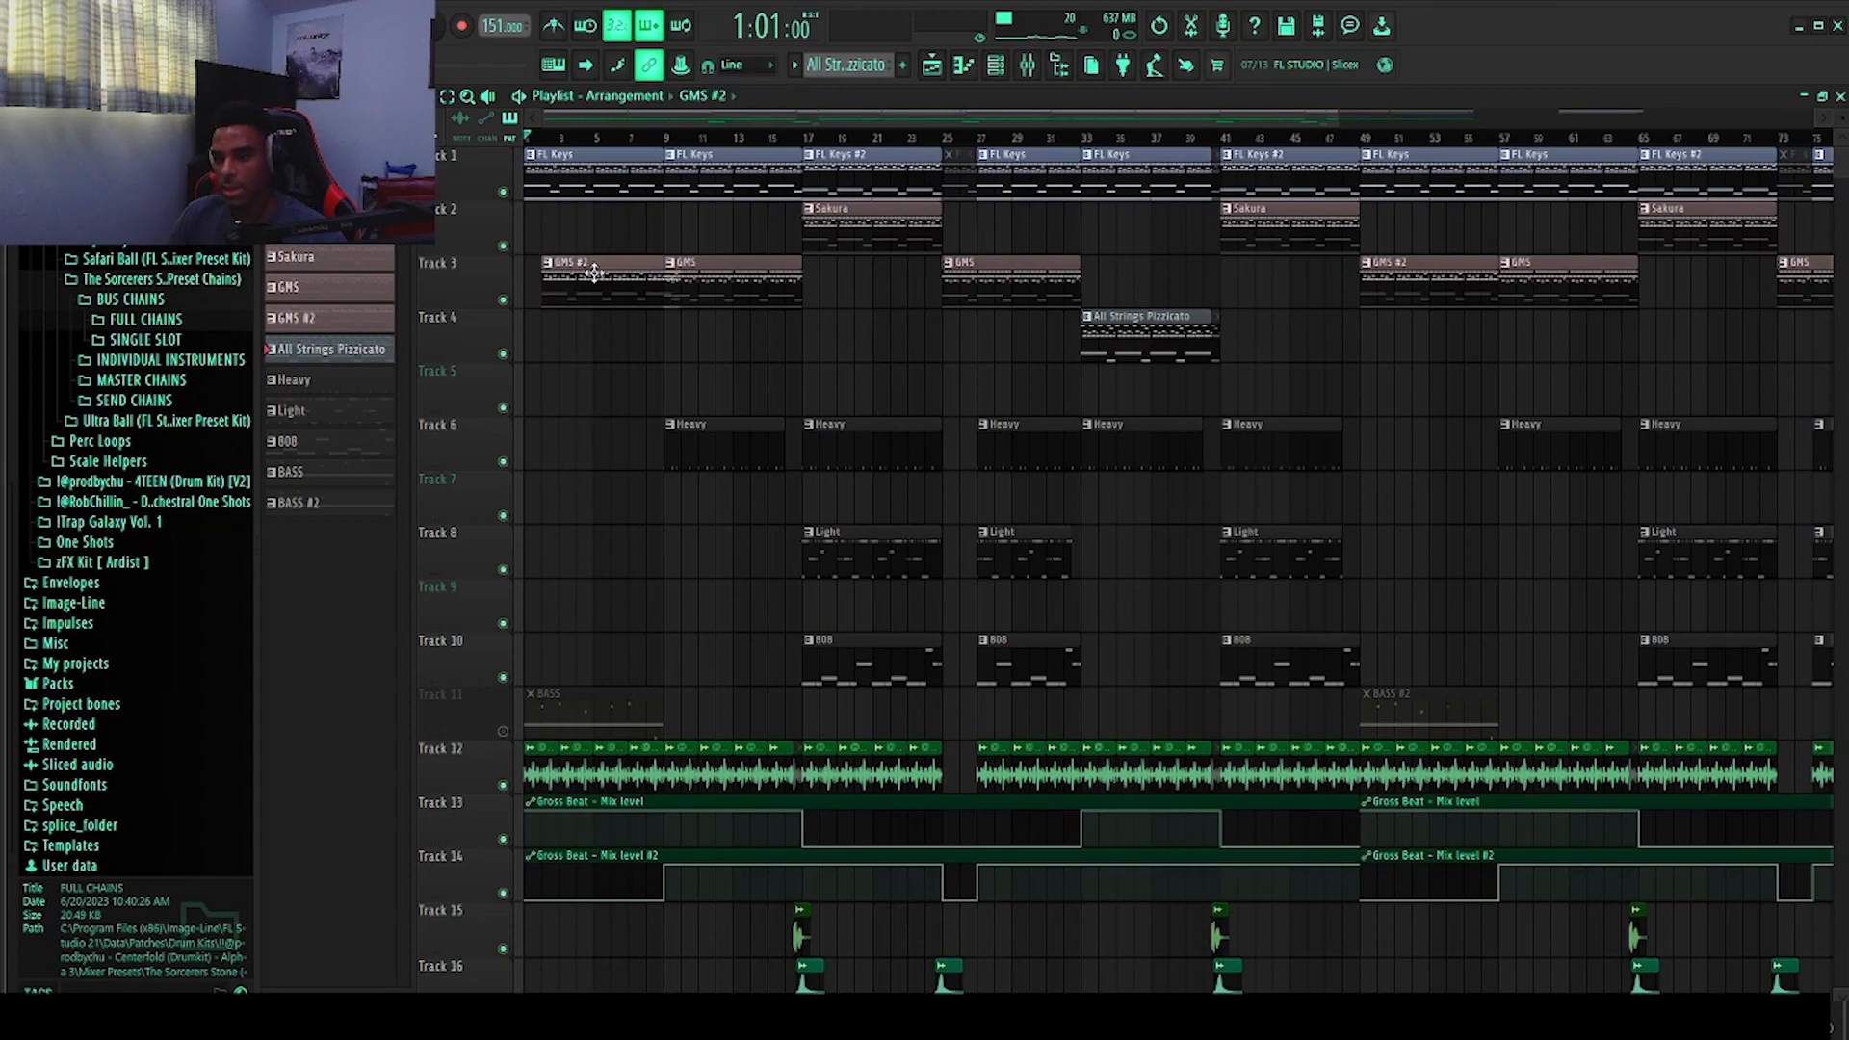
right_click(503, 301)
key("space")
key("space")
right_click(504, 300)
Step: Mute Track 12 and play the intro to hear GMS #2 against the Gross Beat - Mix level #2 automation
left_click(504, 786)
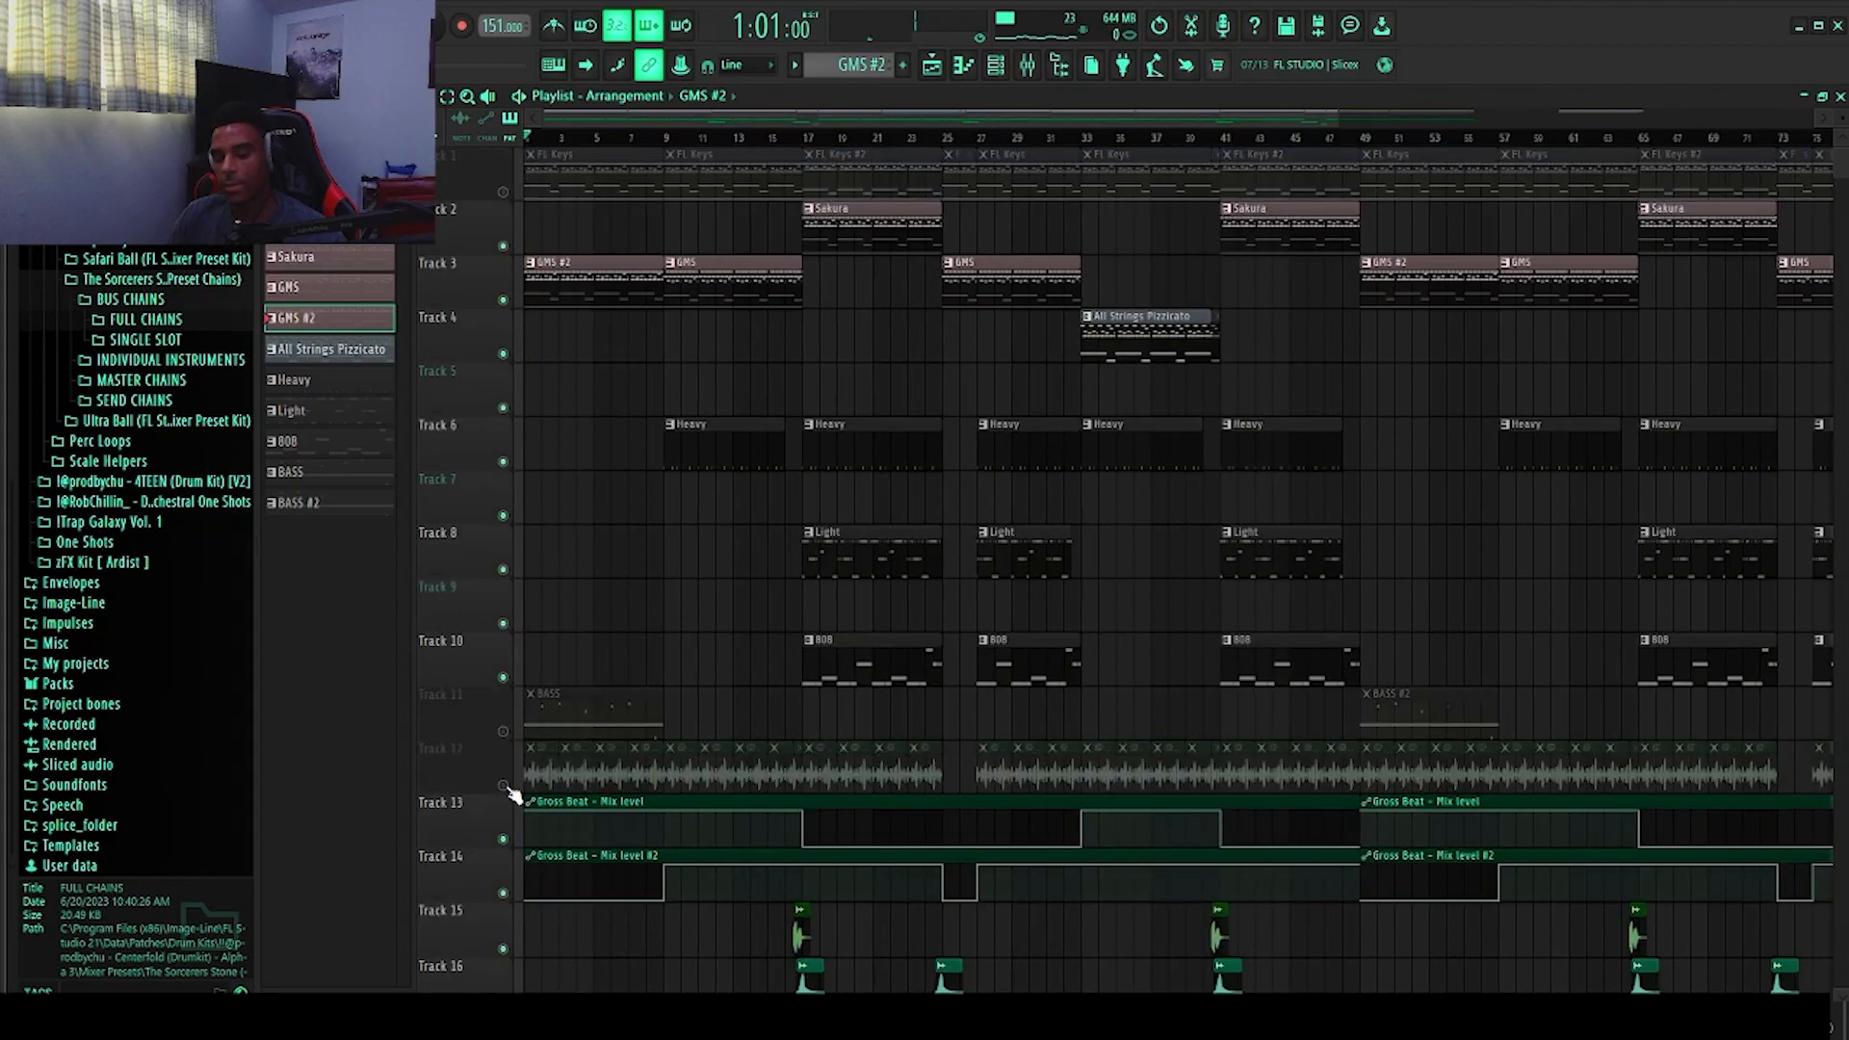
key("space")
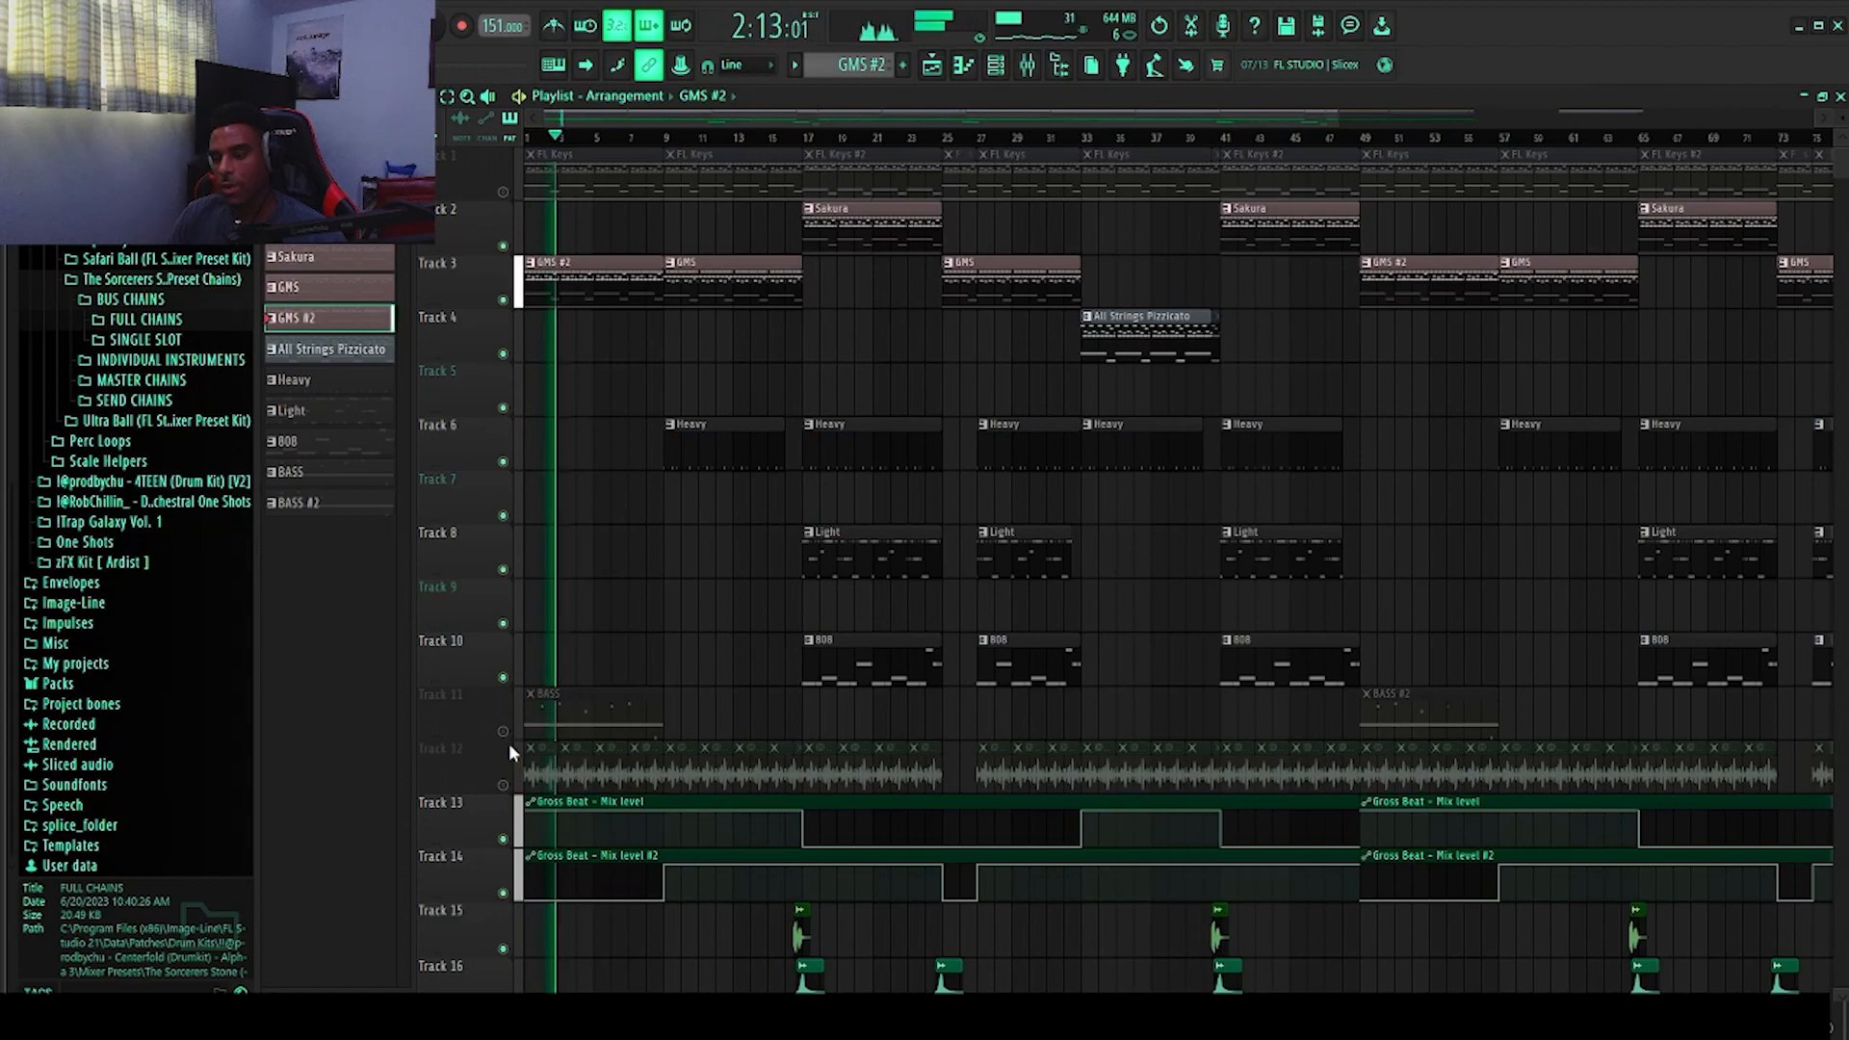
left_click(636, 894)
key("space")
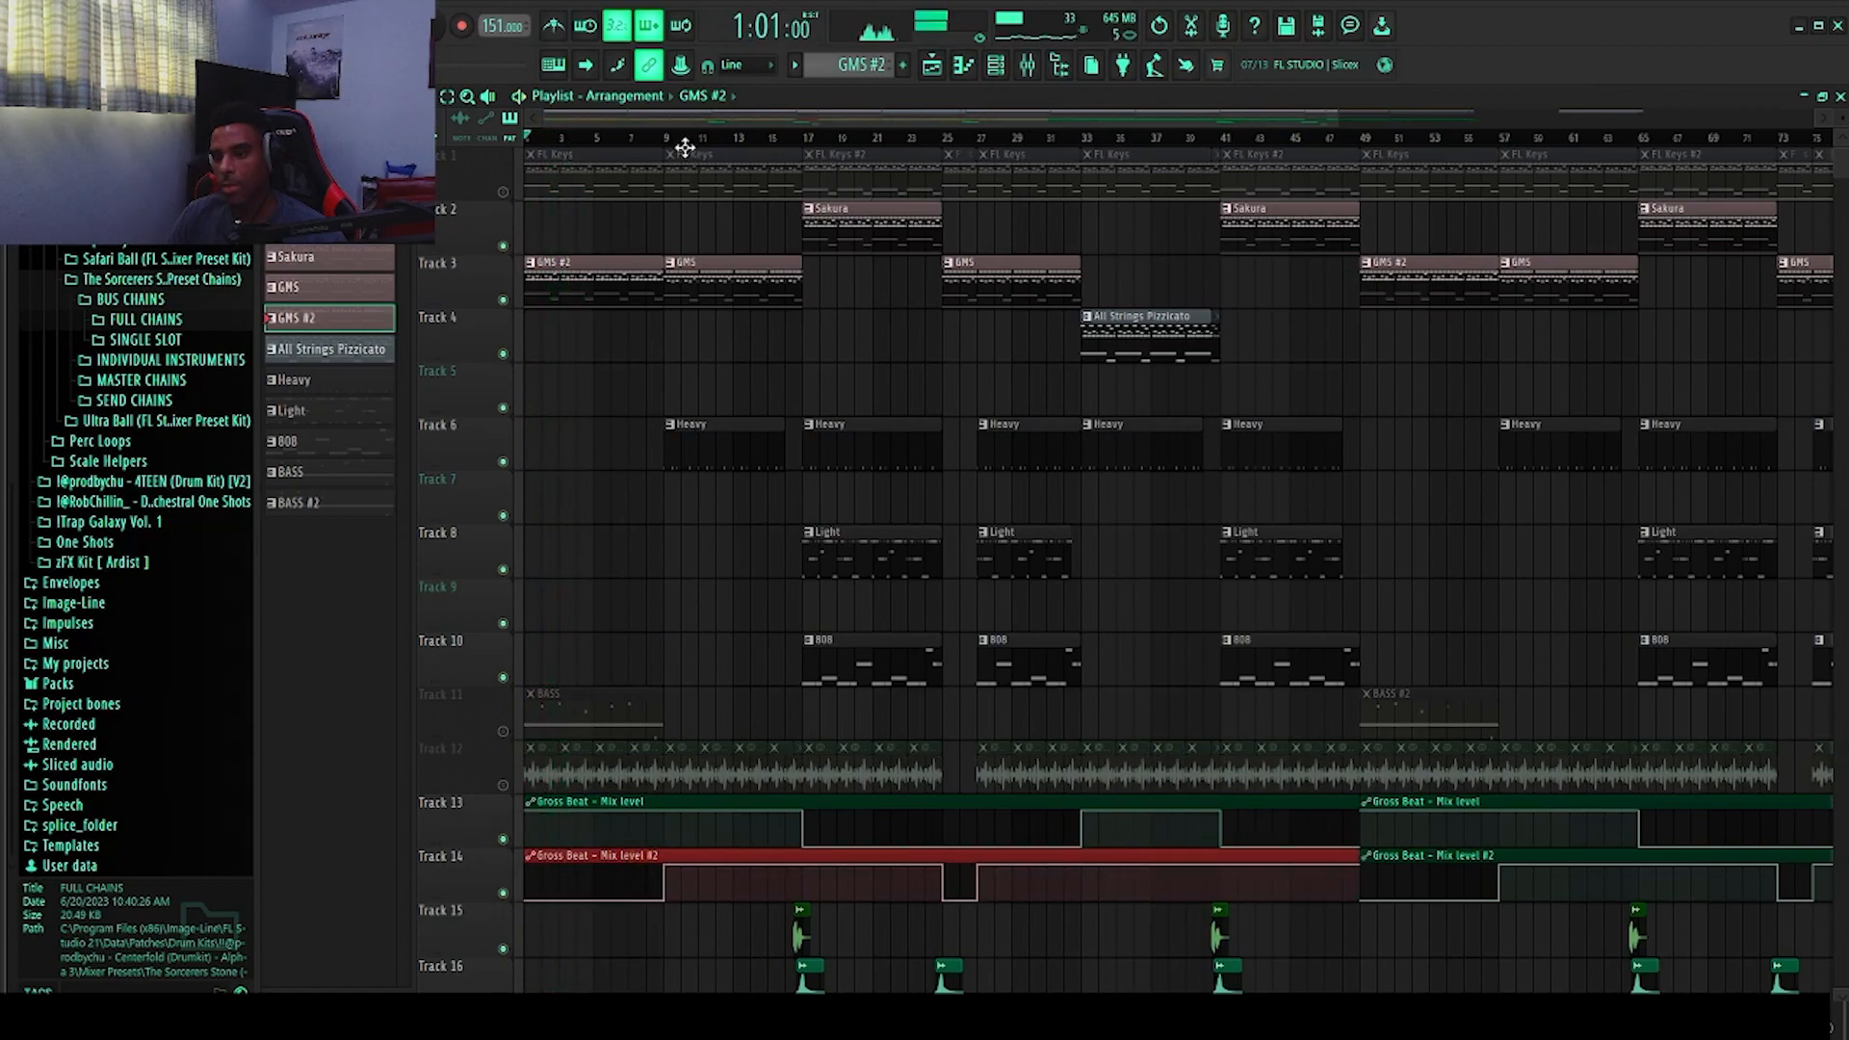
Step: Play the GMS melody from bar 9 with Track 6 muted, and re-enable all playlist tracks
left_click(666, 145)
left_click(503, 461)
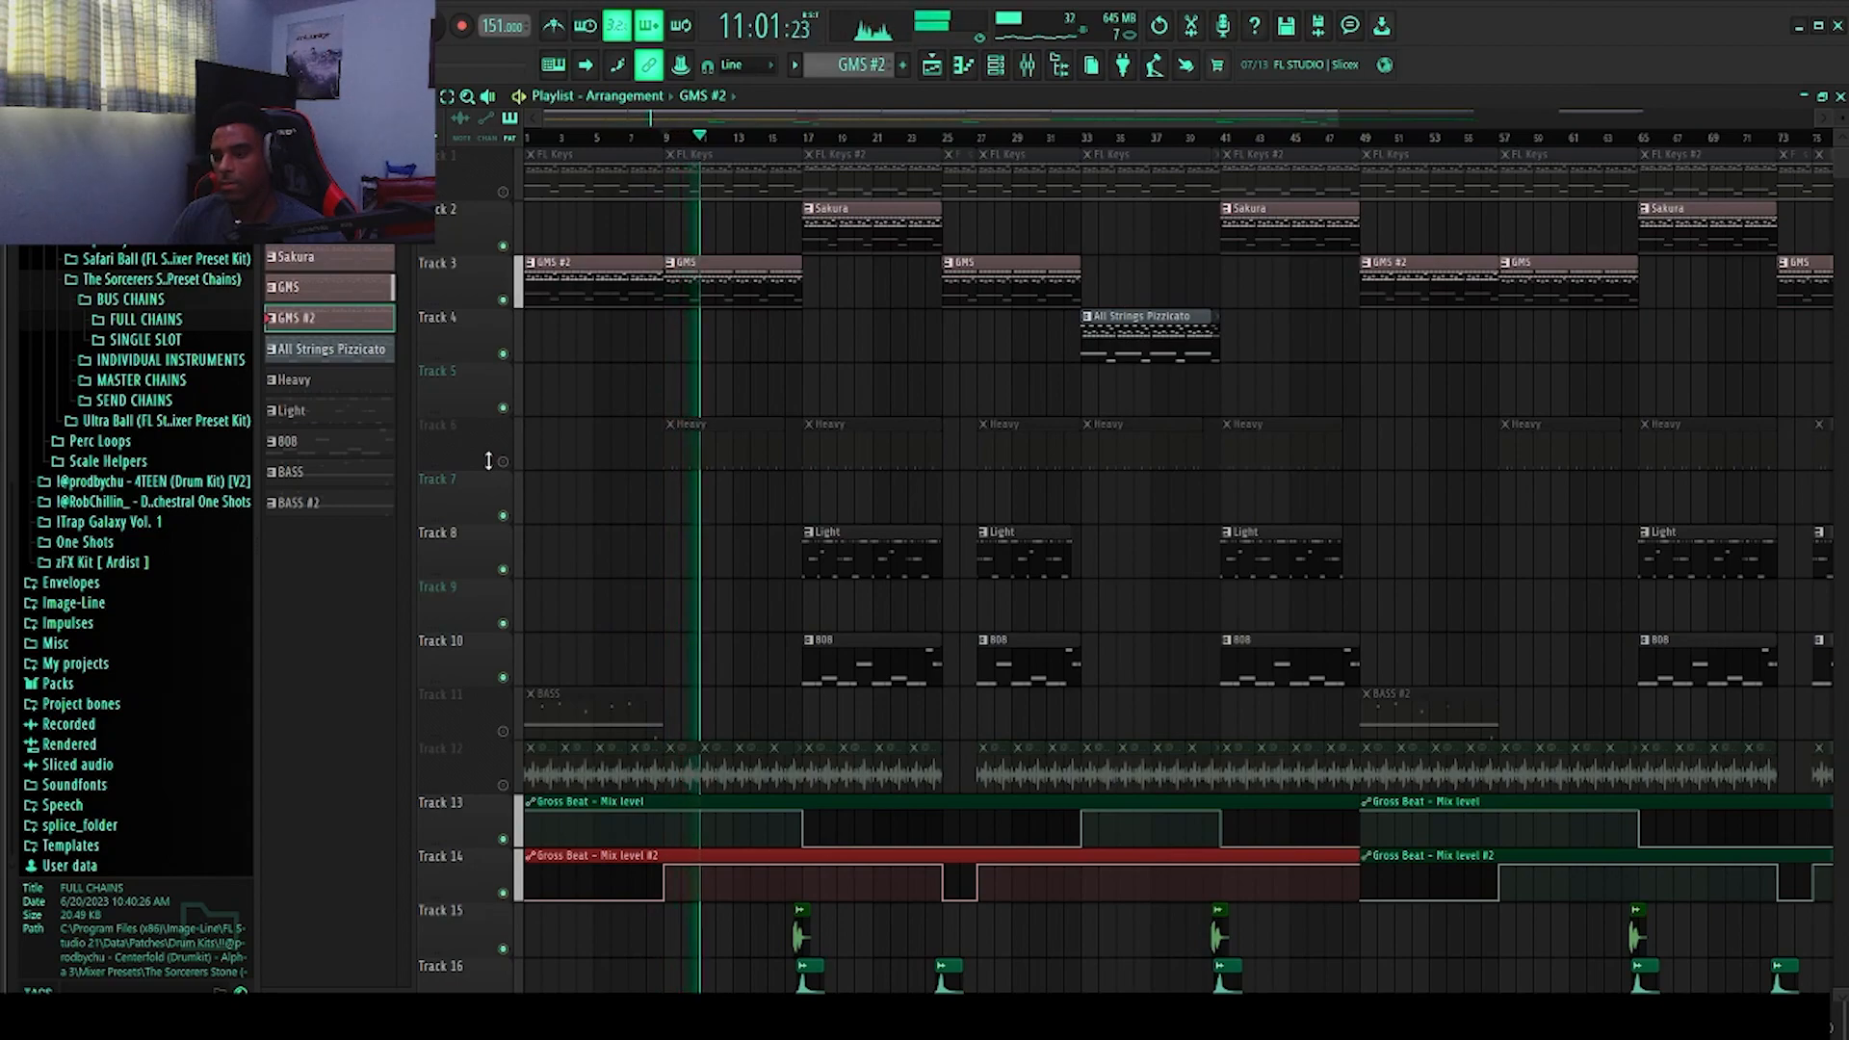
key("space")
right_click(504, 462)
right_click(504, 462)
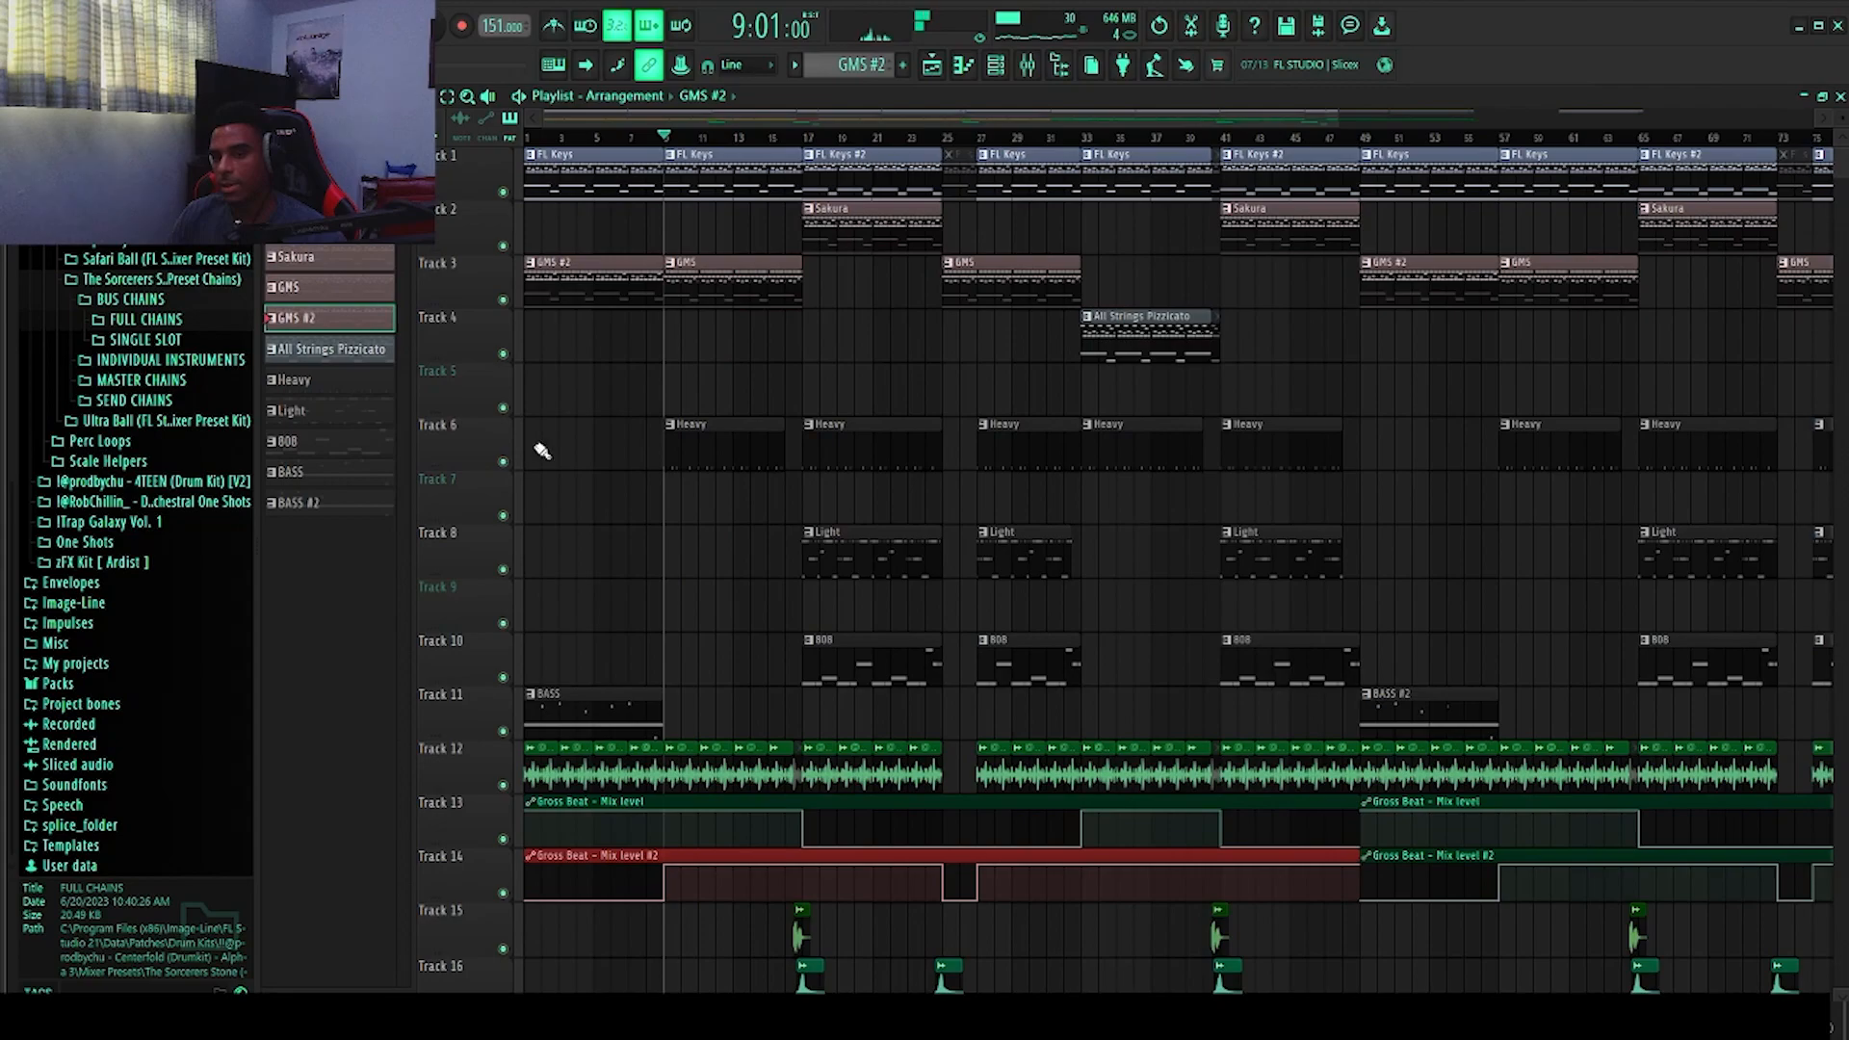
Step: Play from bar 25 with only Track 3 and Track 14 enabled to hear GMS through the Gross Beat - Mix level #2 automation
left_click_drag(672, 141, 1233, 153)
left_click_drag(1337, 280, 1255, 165)
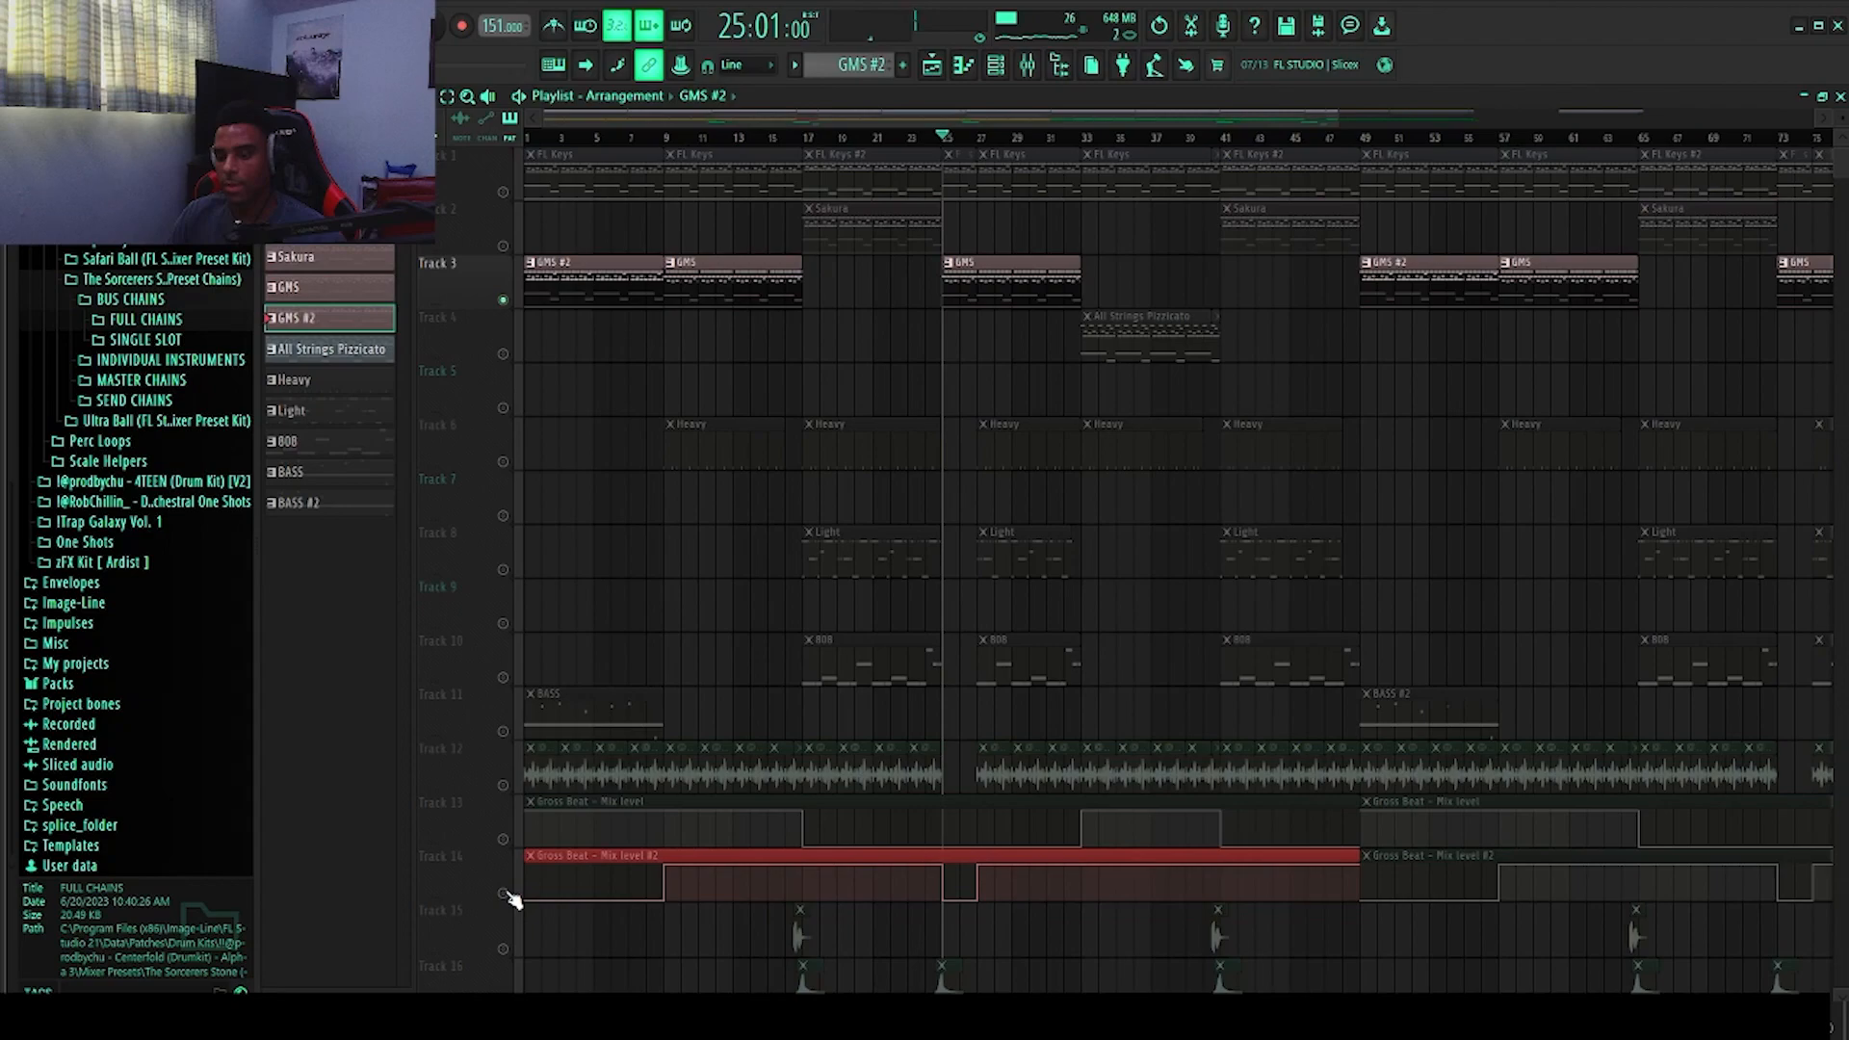
left_click(505, 893)
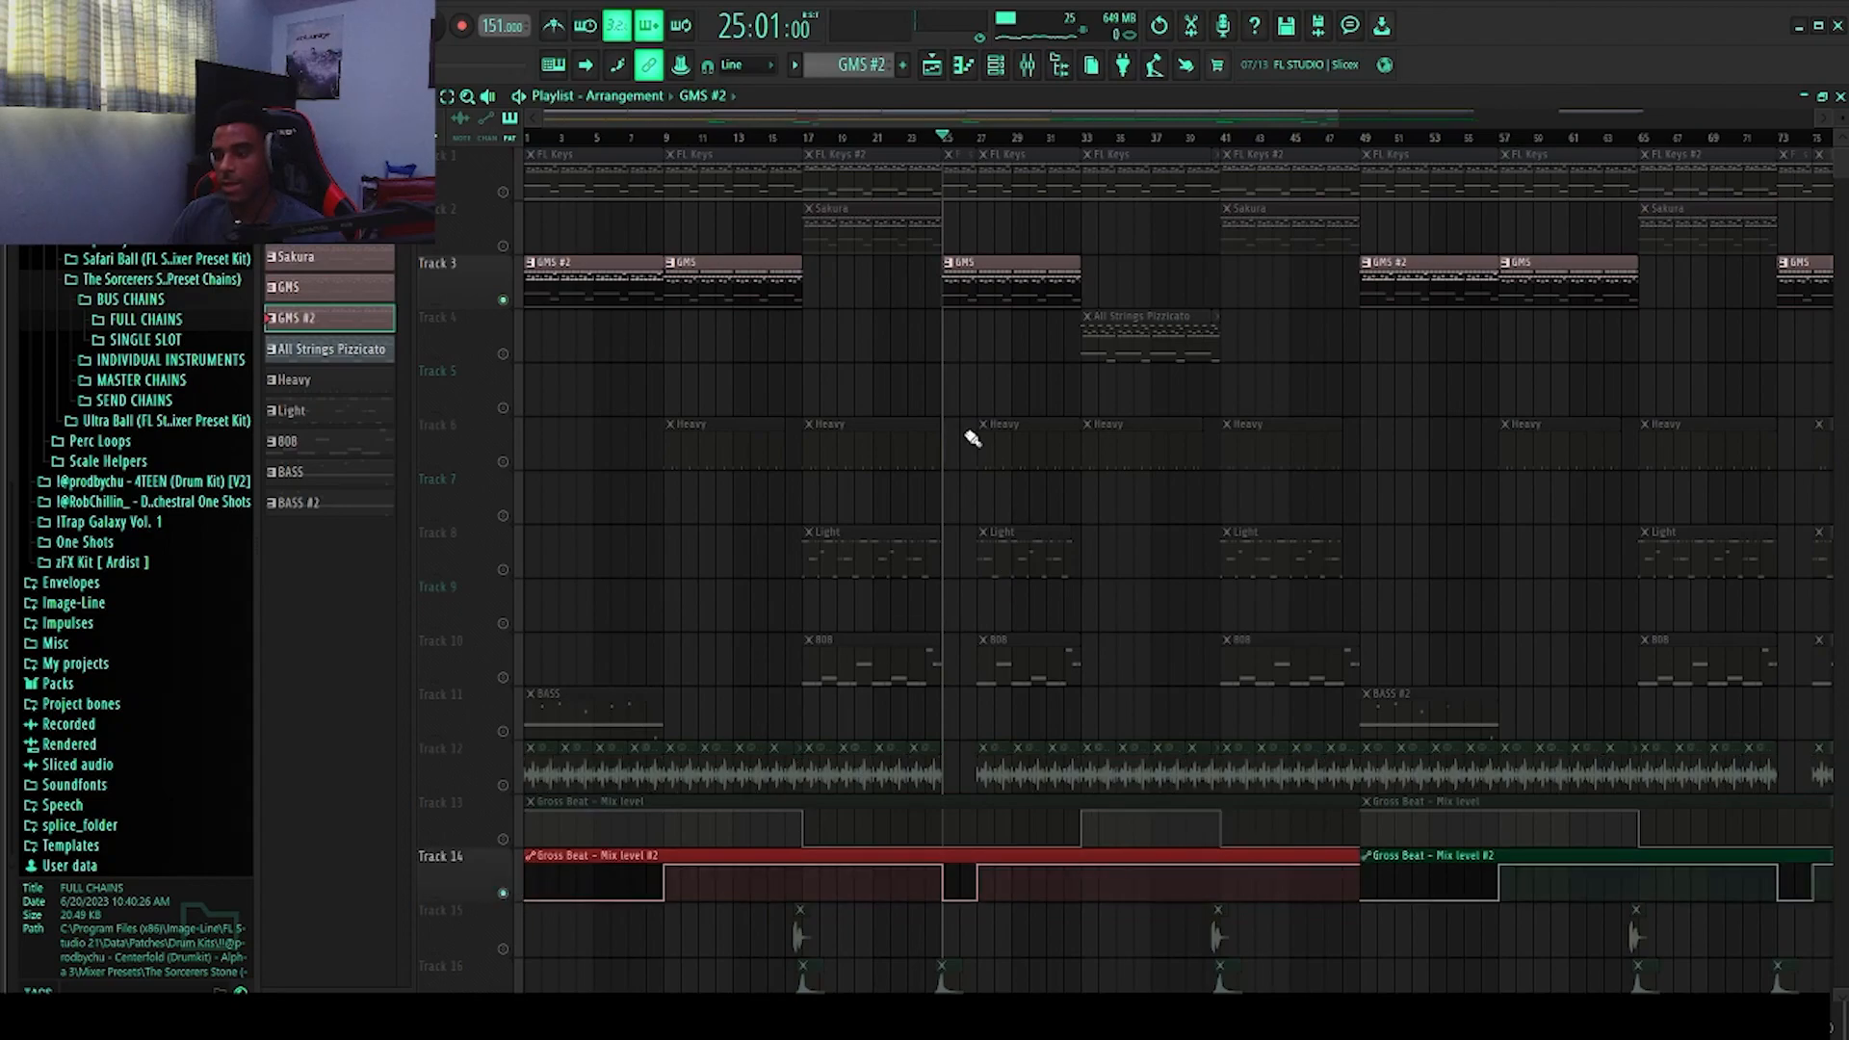
key("space")
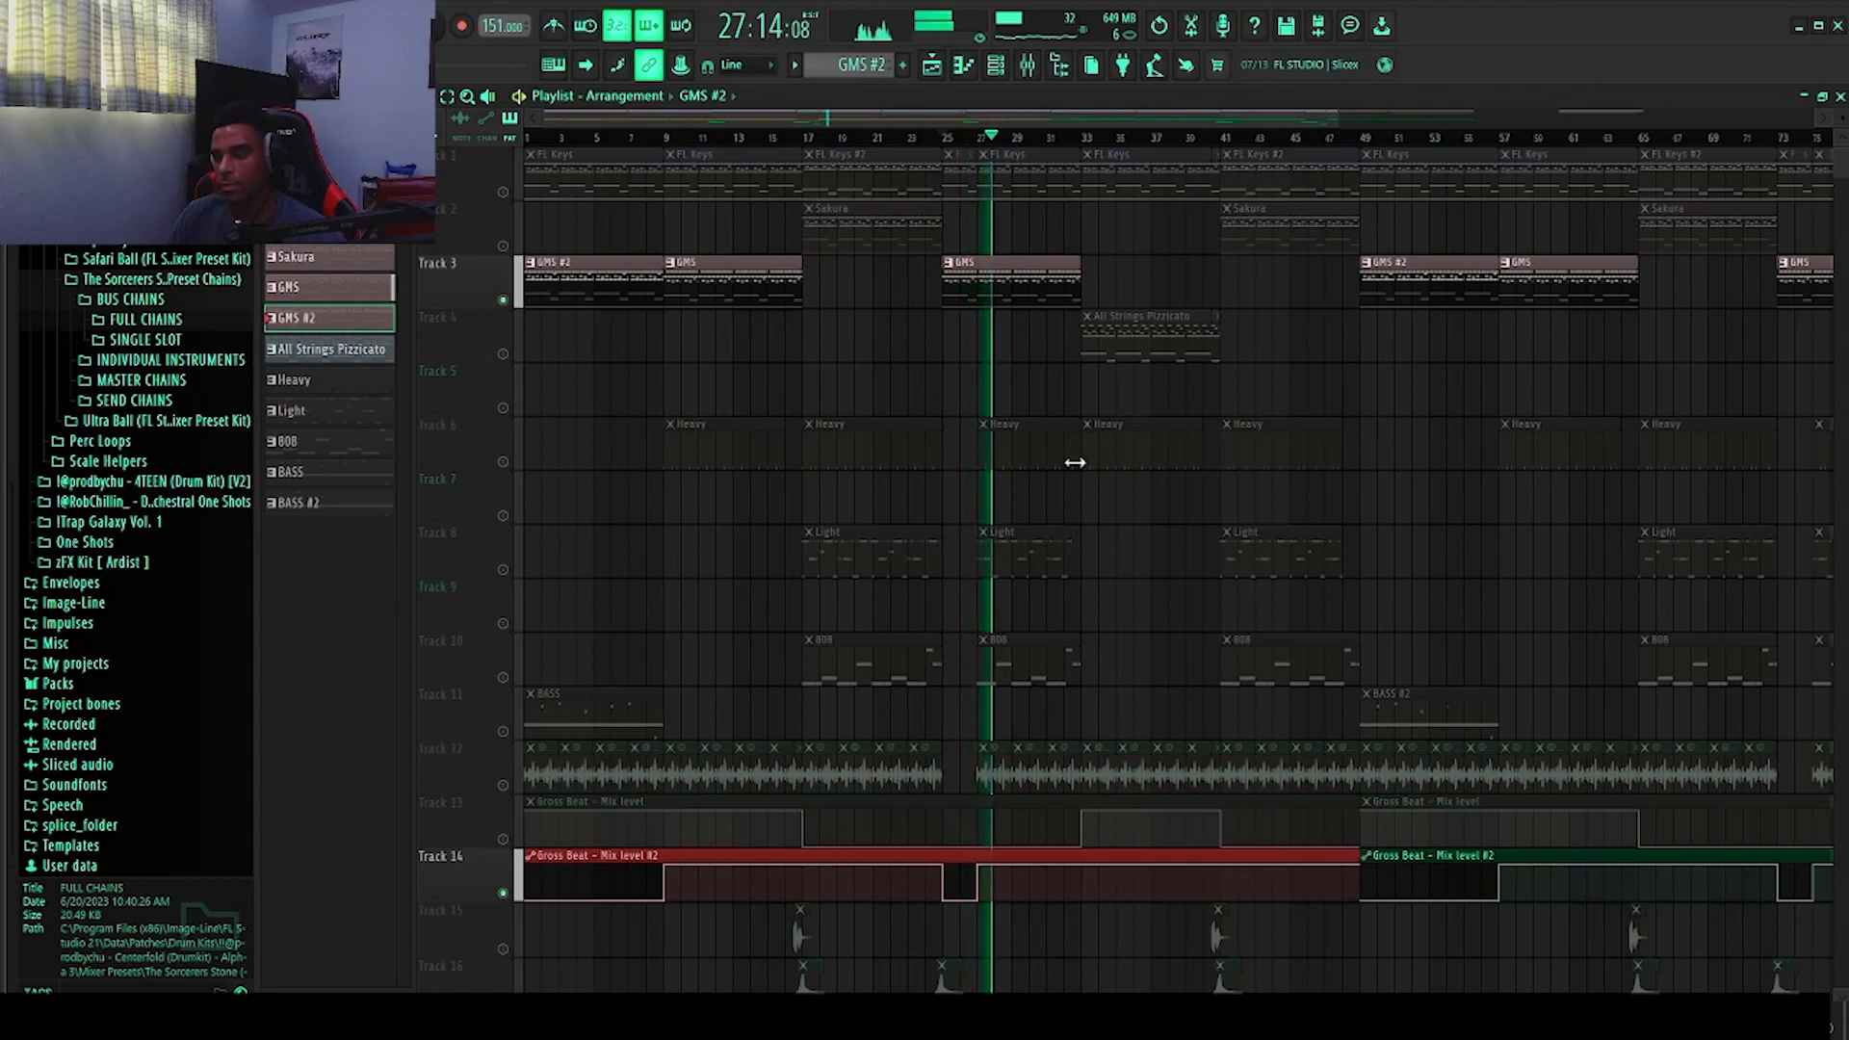
key("space")
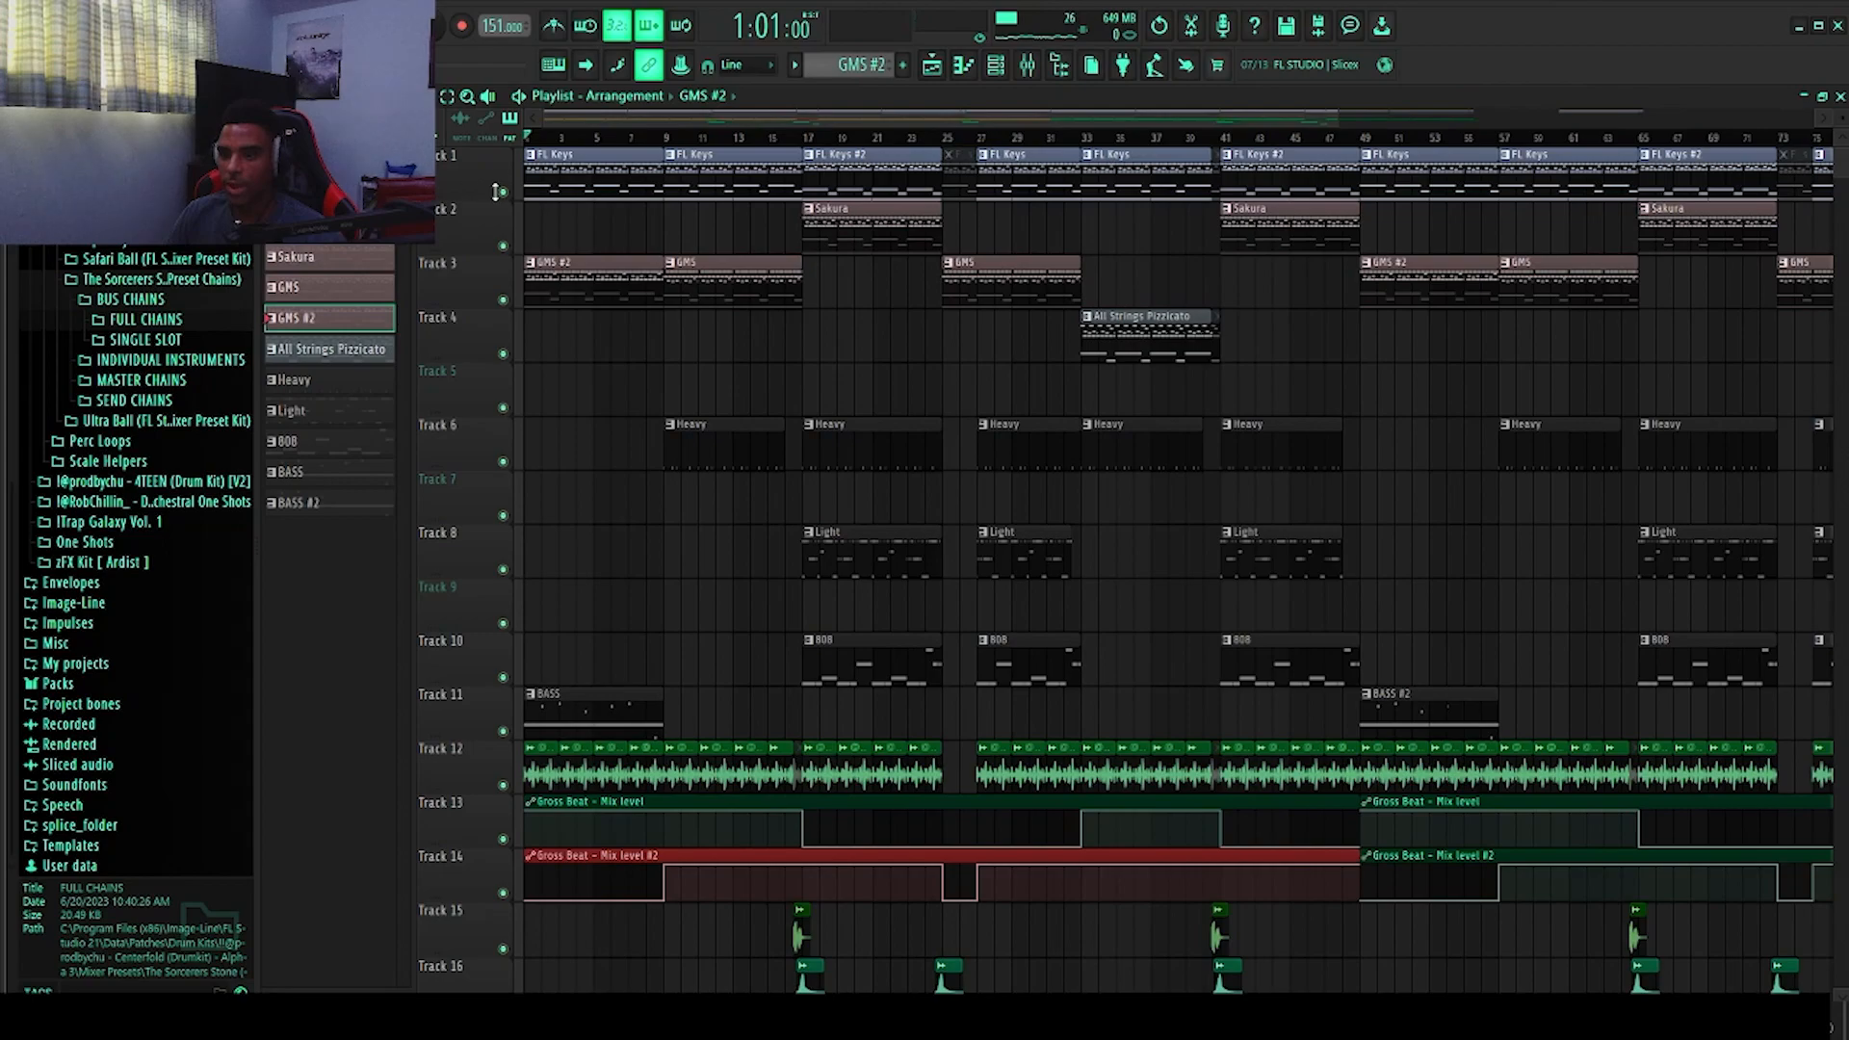
Step: Play FL Keys from the start and from bar 17 with only Track 1 and the Gross Beat - Mix level automation on Track 13 enabled
right_click(502, 192)
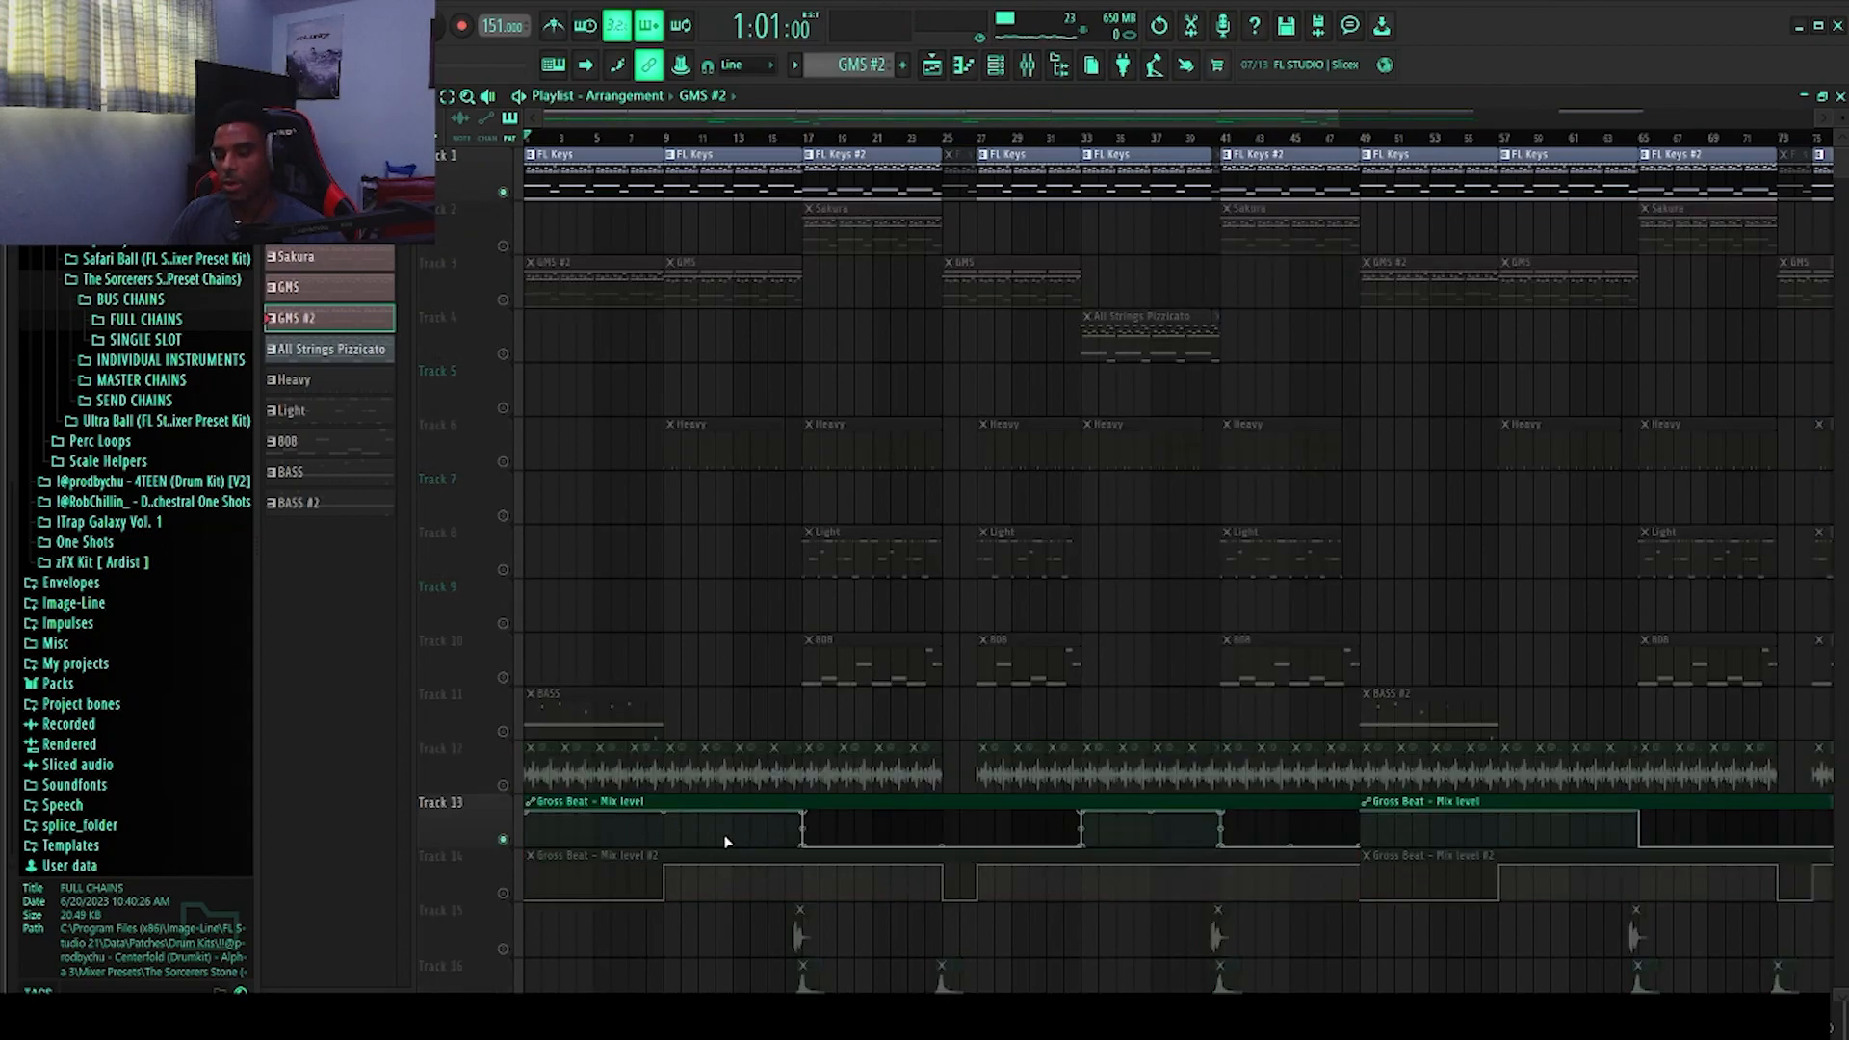
key("space")
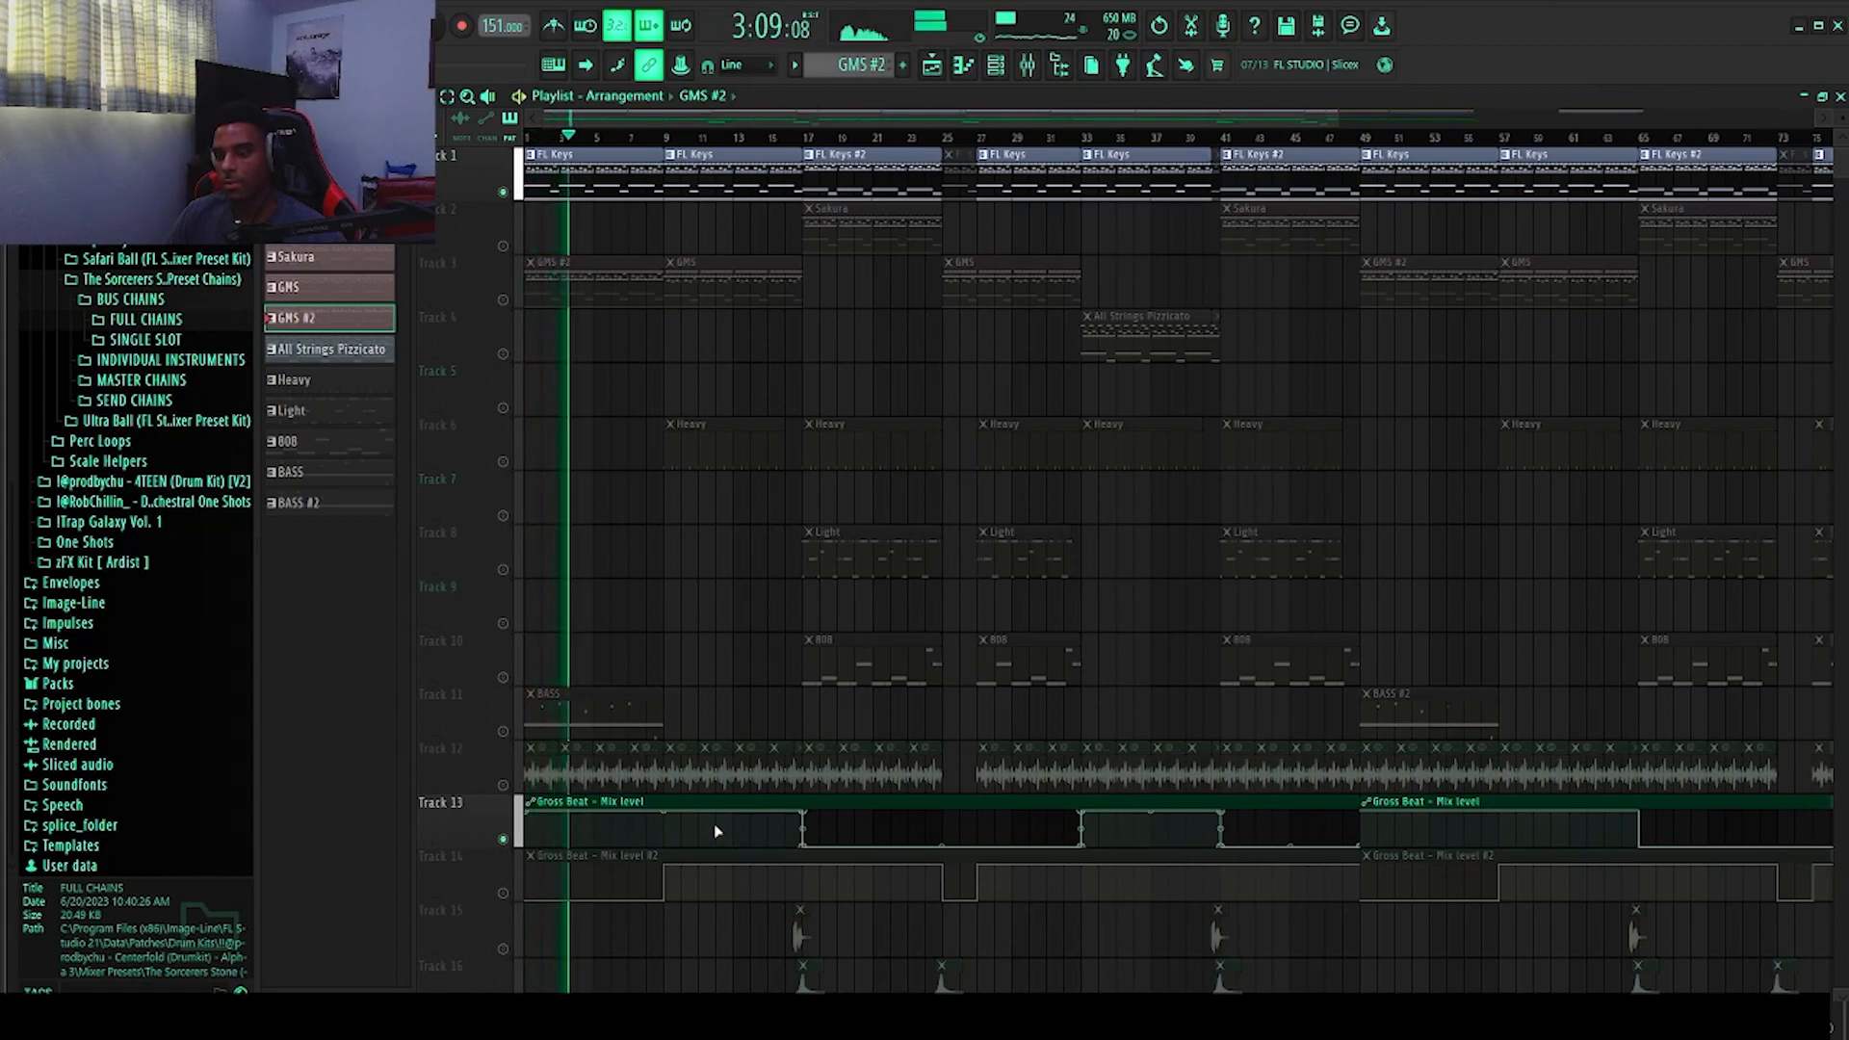
key("space")
left_click(806, 138)
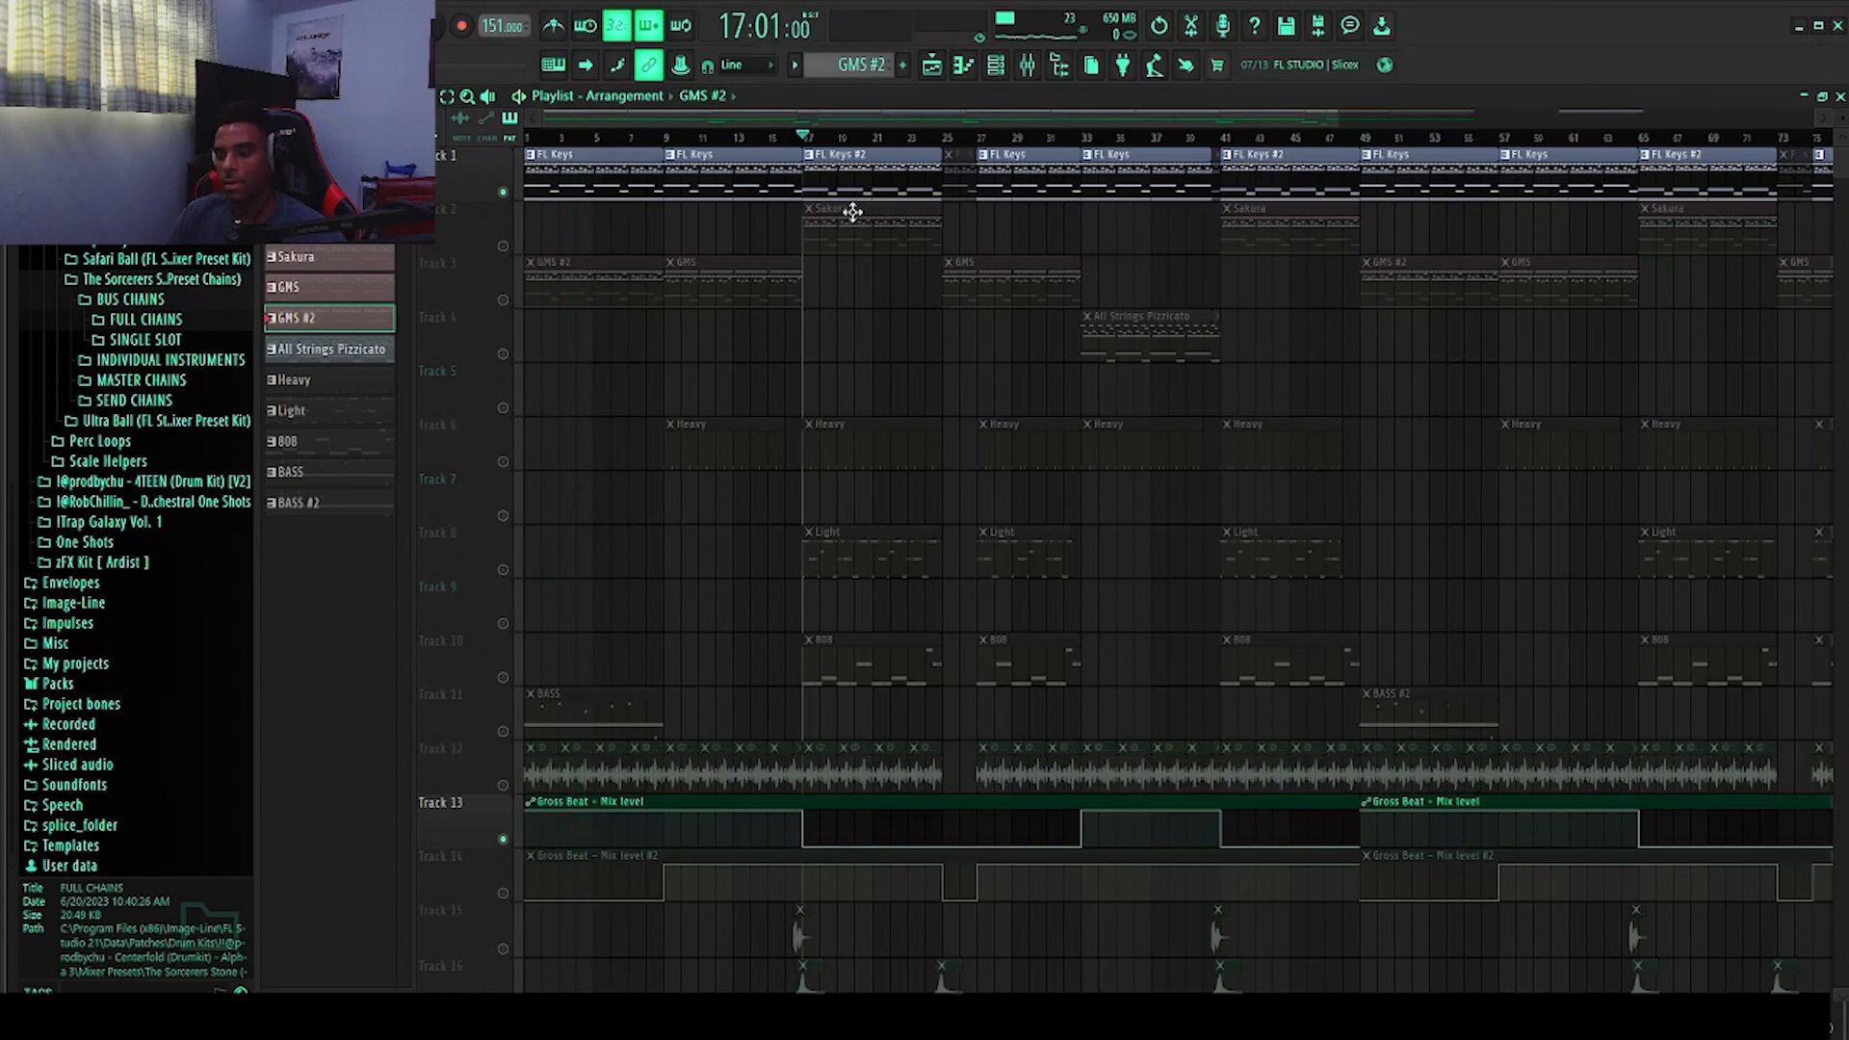
key("space")
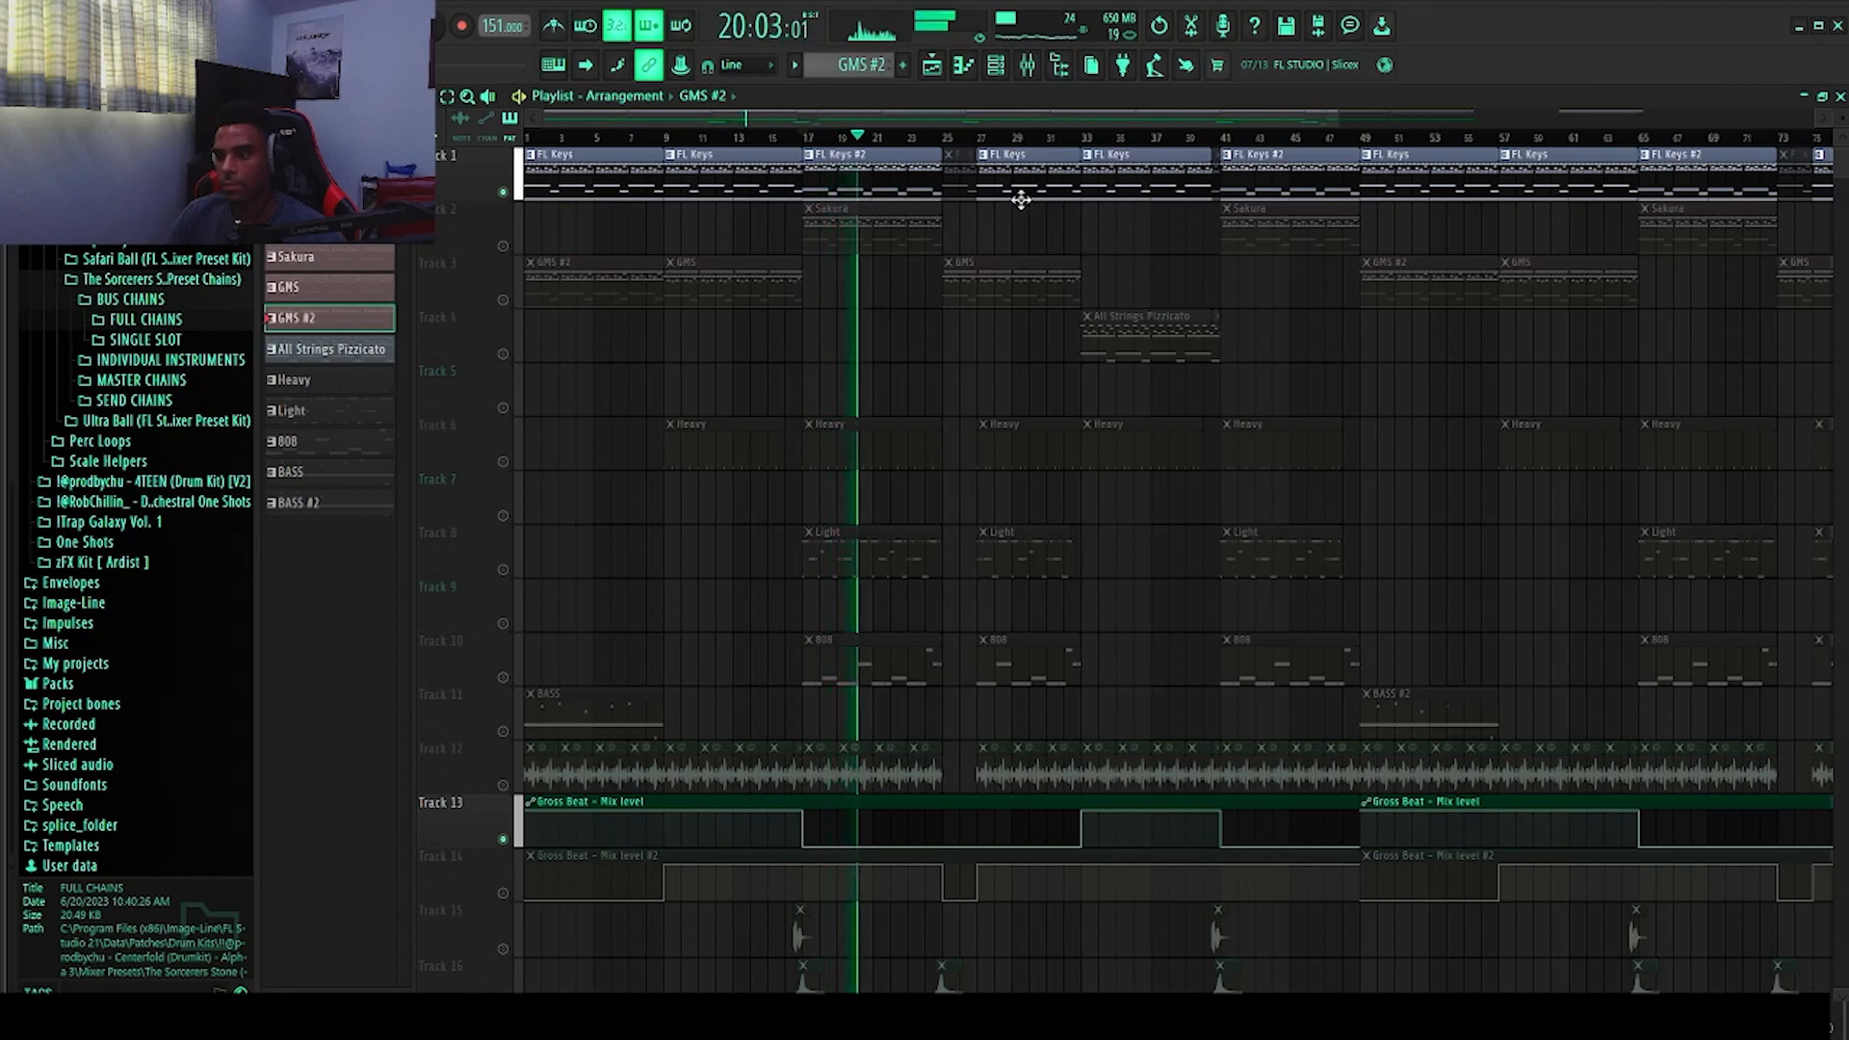
key("space")
Step: Audition FL Keys through the Gross Beat - Mix level automation from bars 33, 41 and 49
left_click(1082, 140)
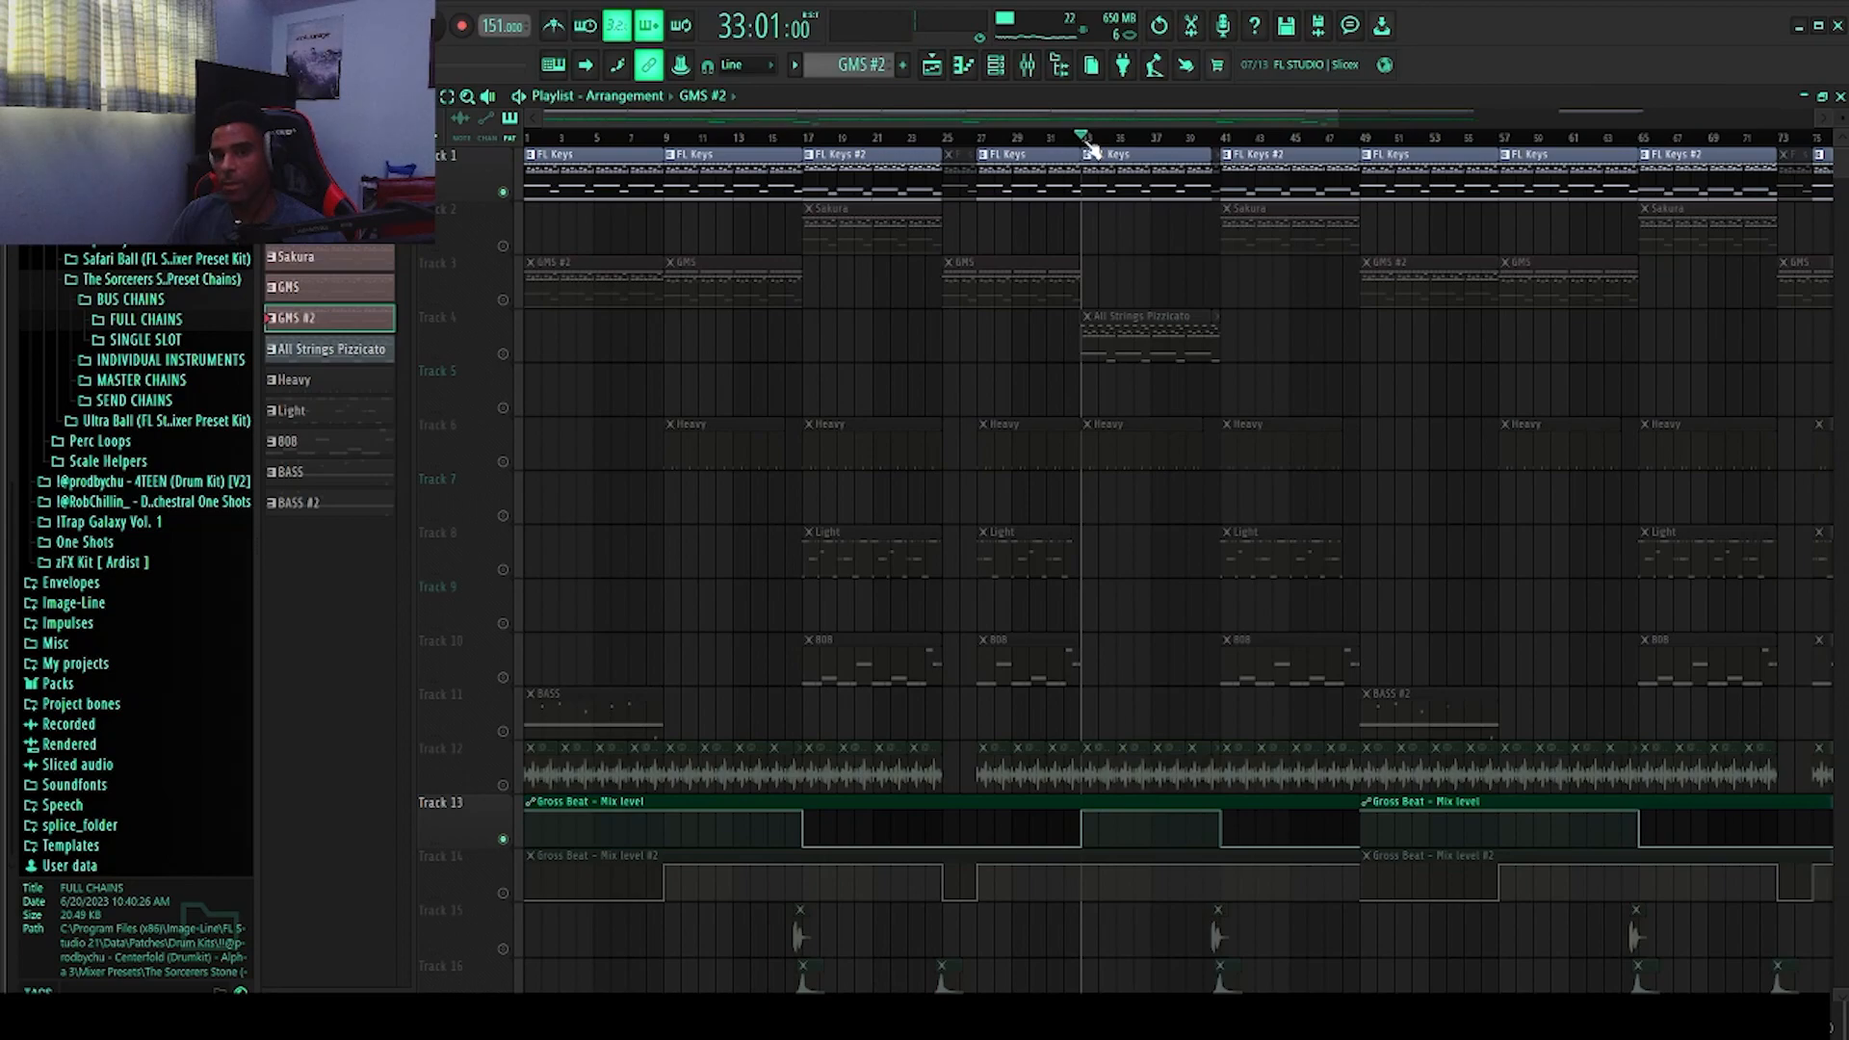
key("space")
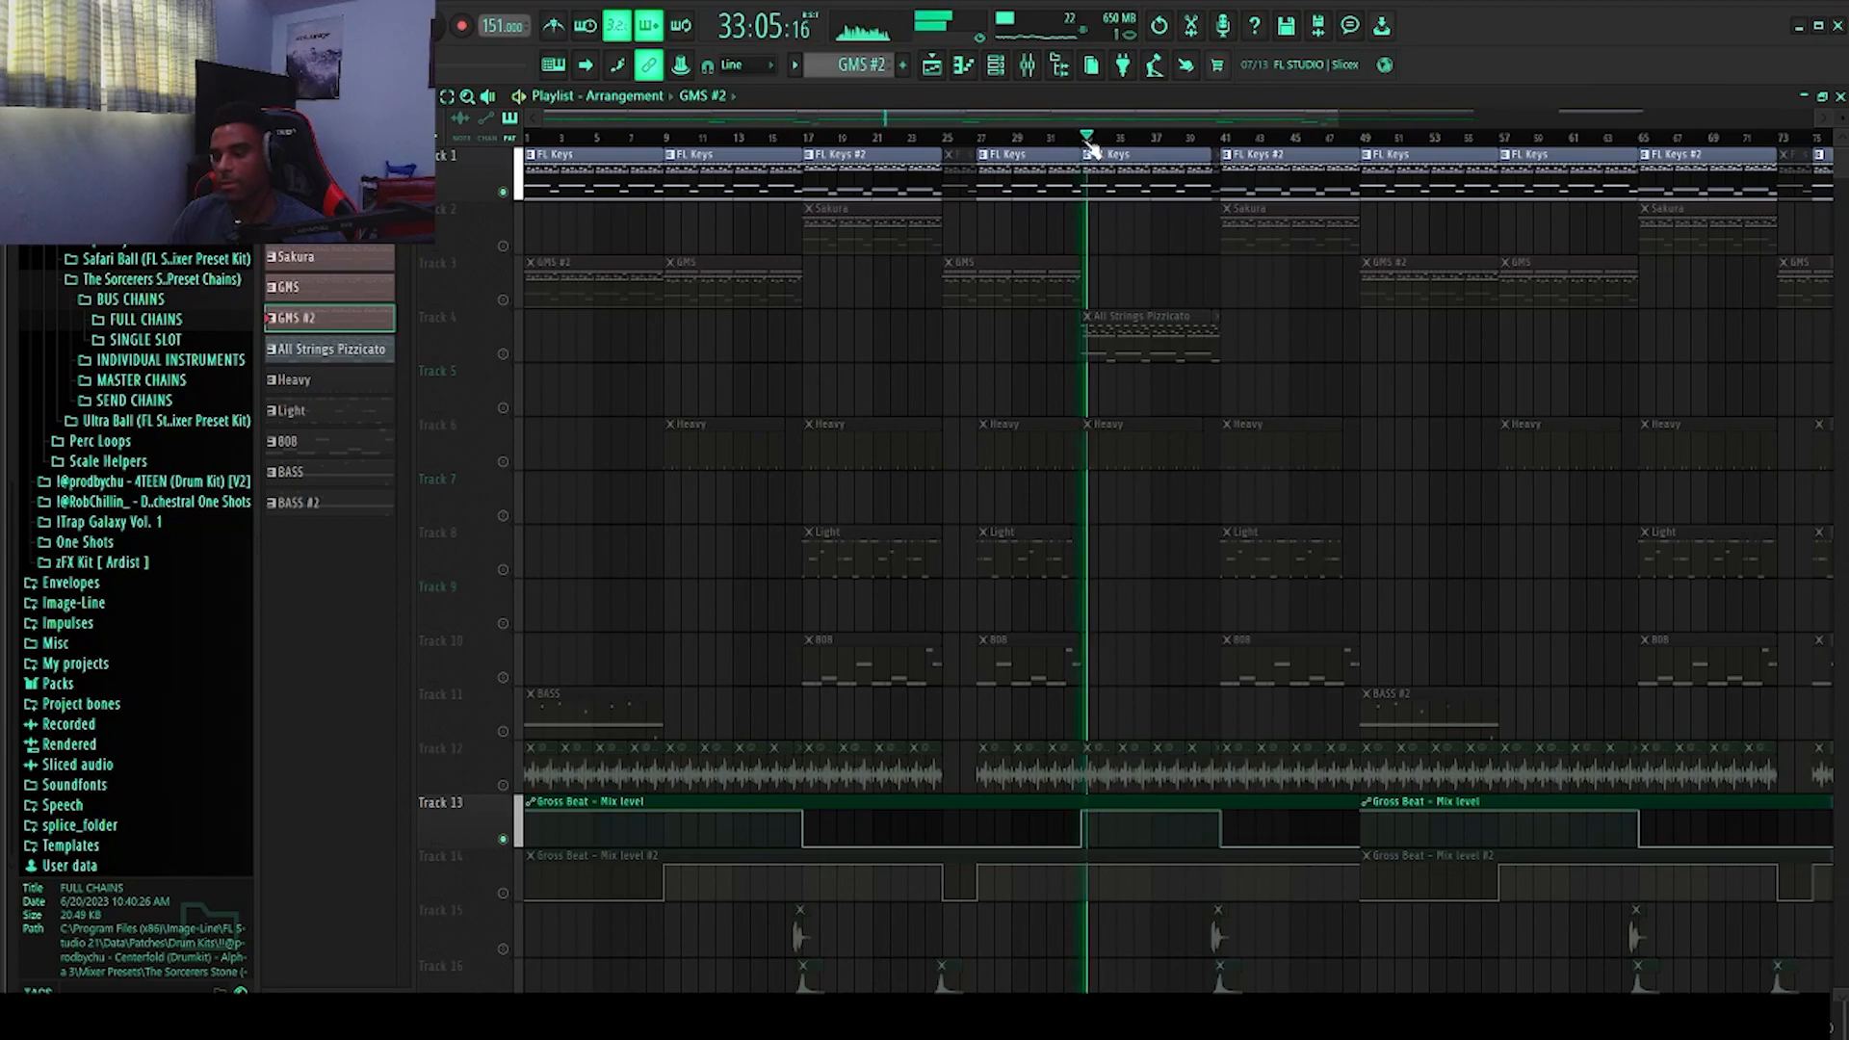
key("space")
left_click(1223, 139)
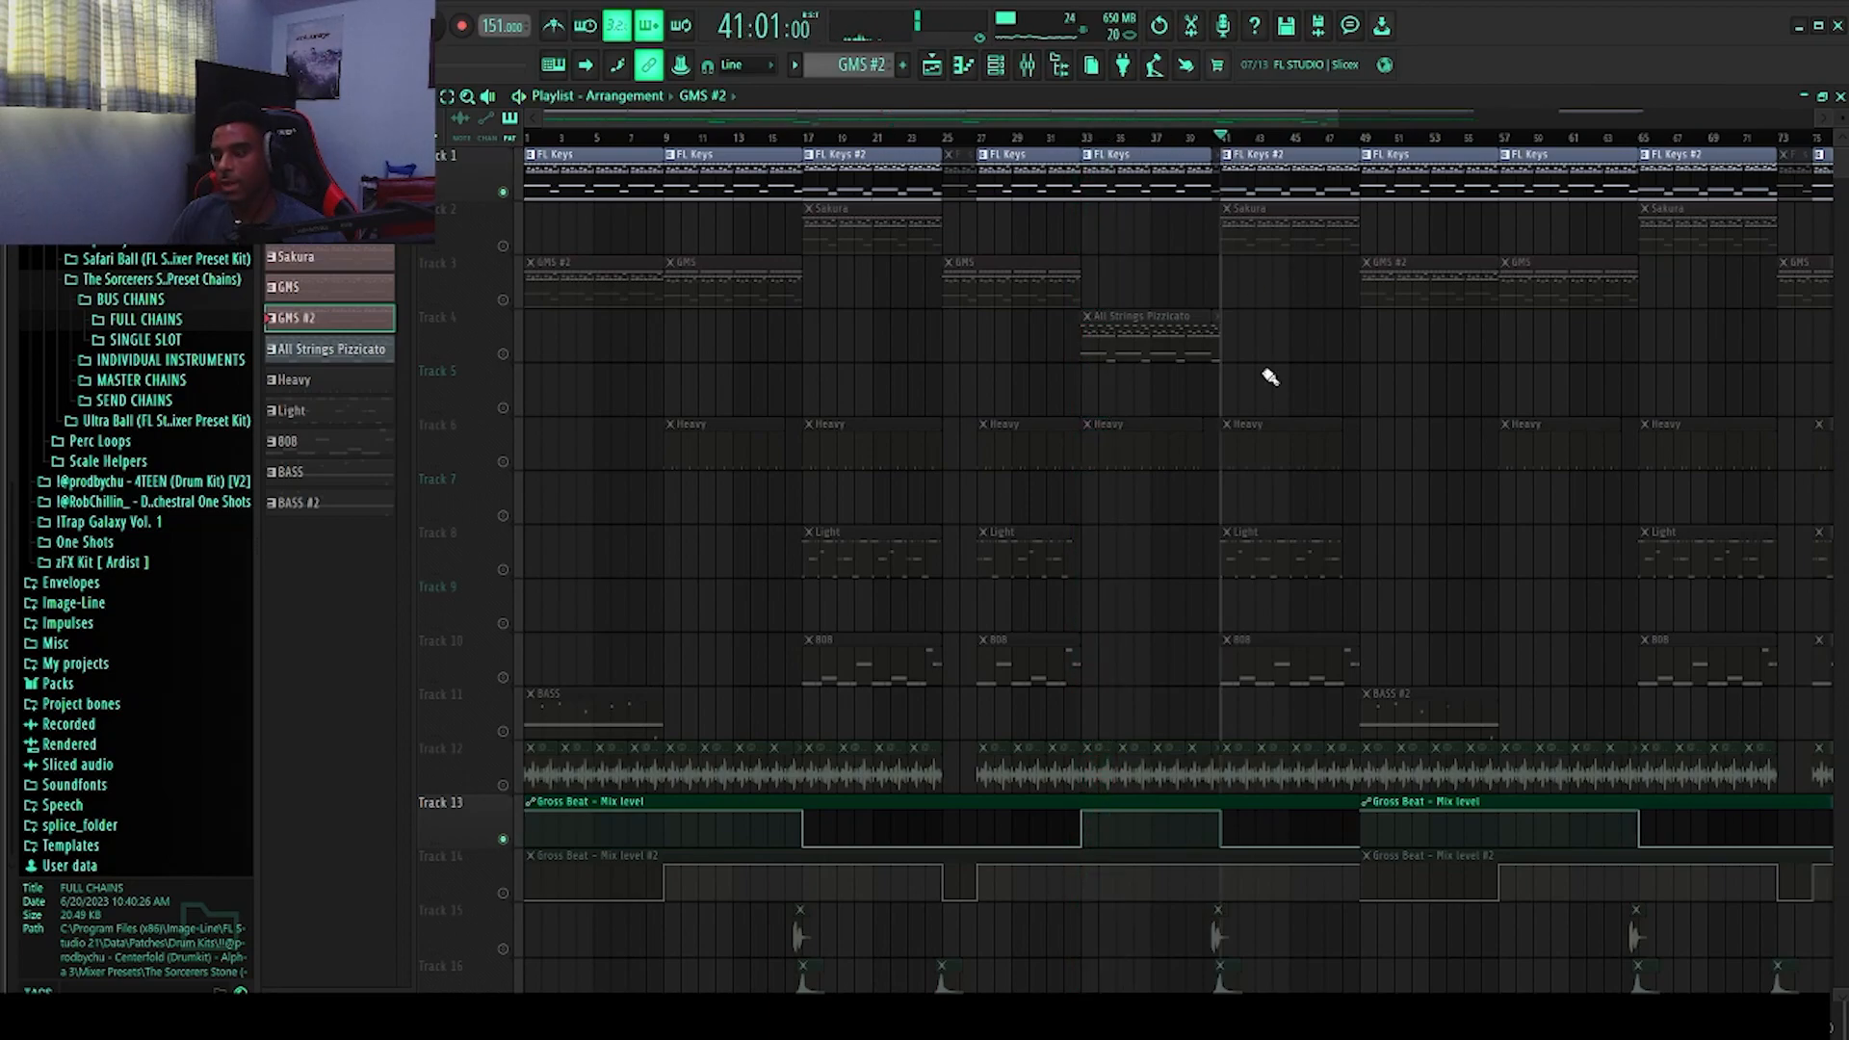
key("space")
left_click(1358, 140)
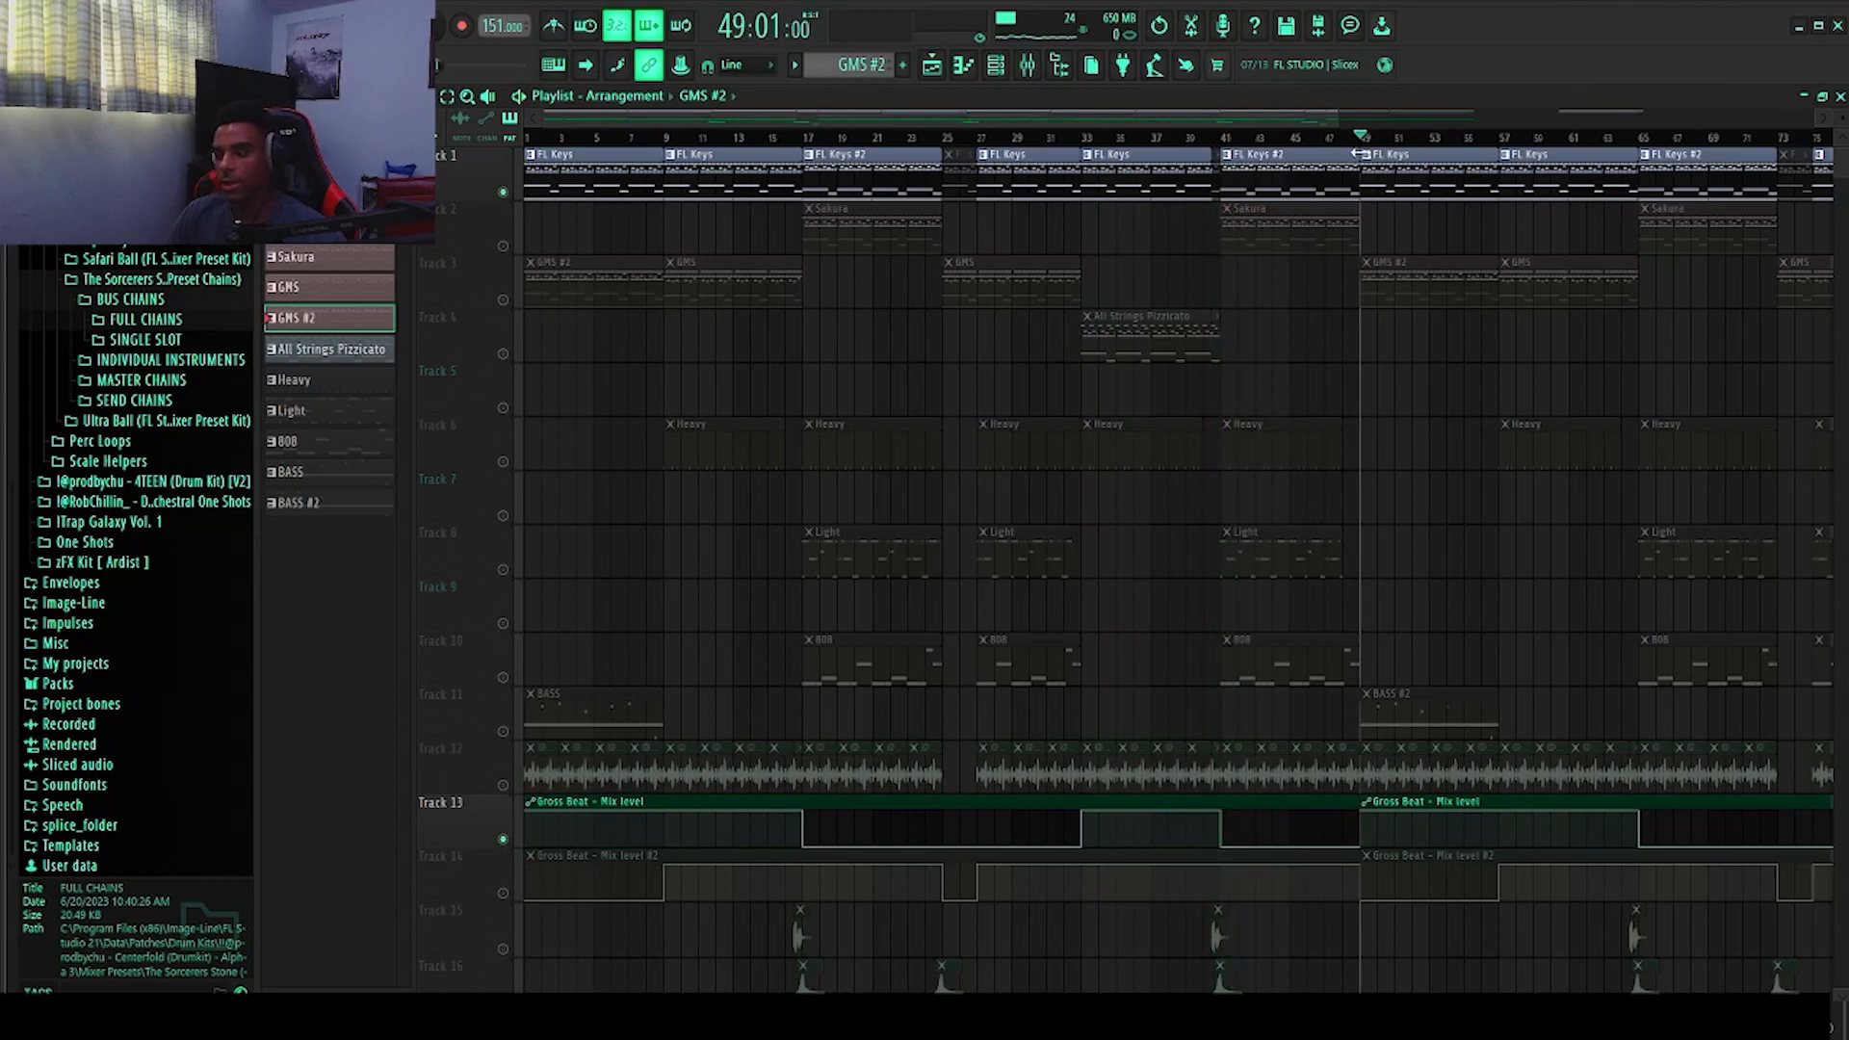
key("space")
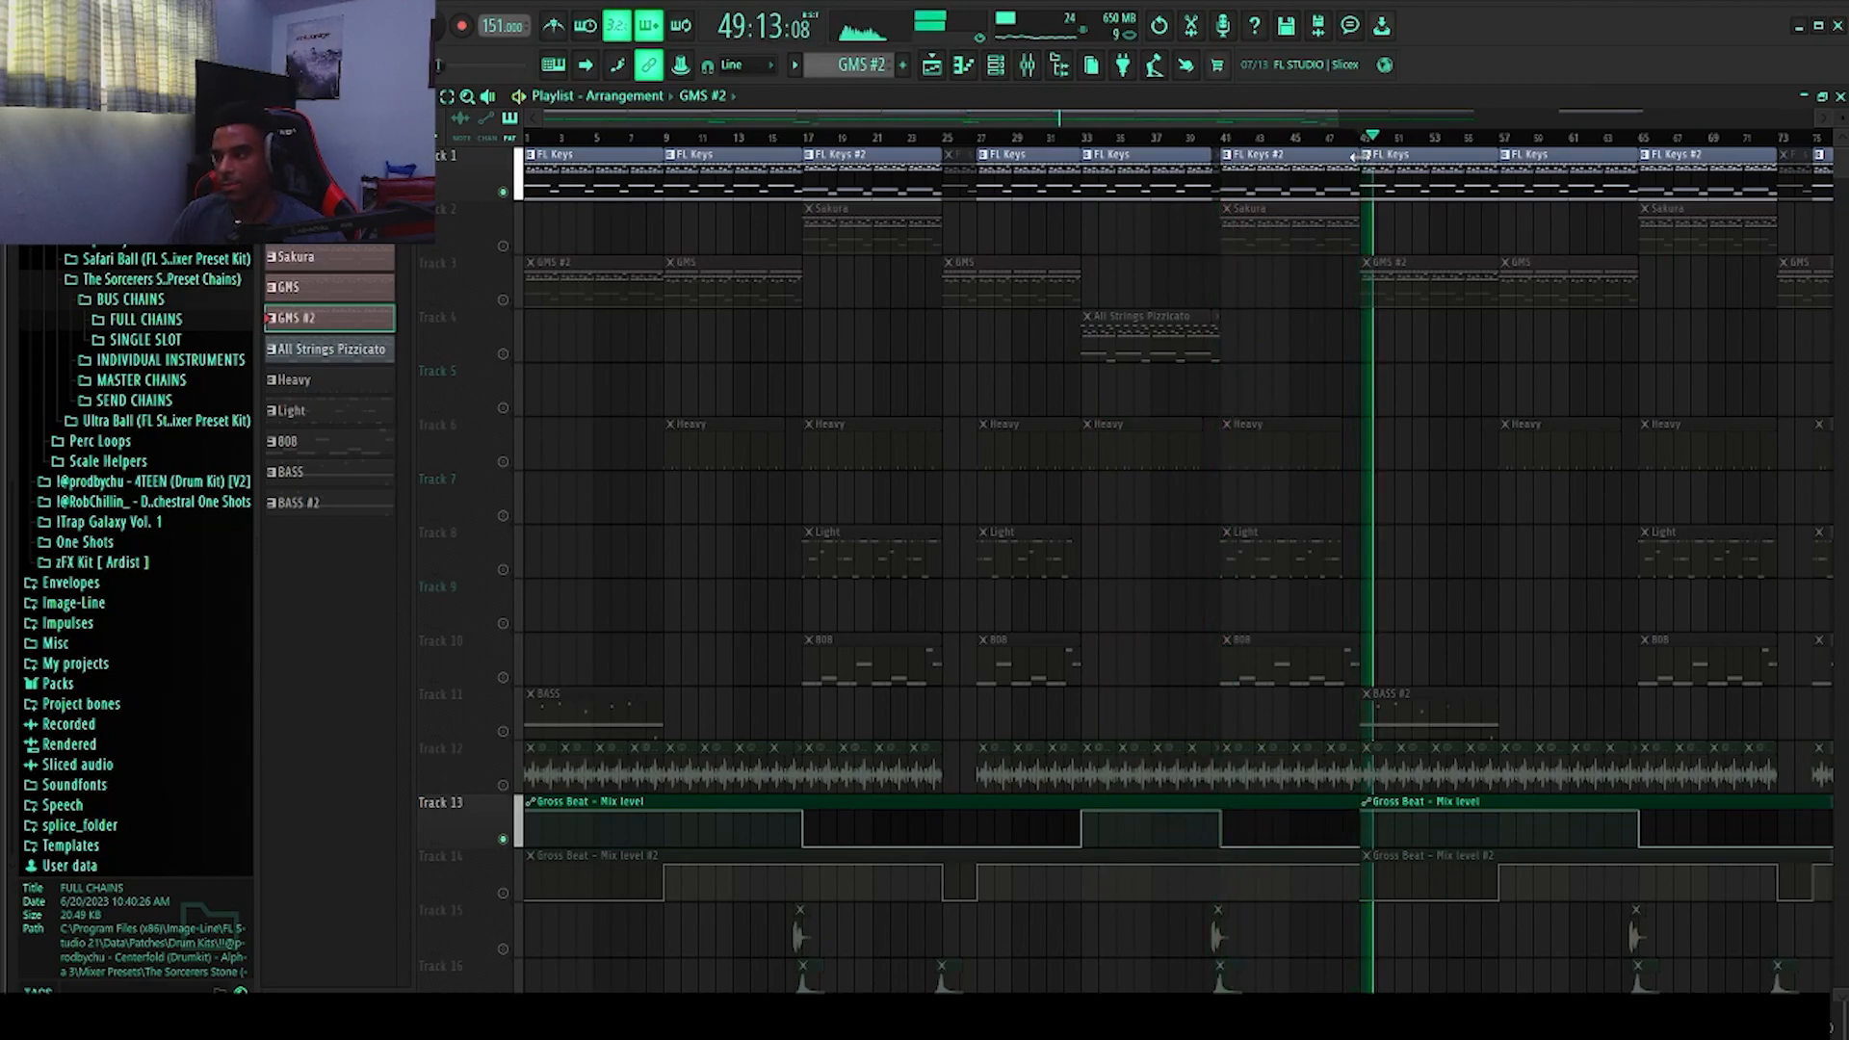
Step: Inspect the TR5 Classic Clipper presets on the Master mixer track, play the beat through +6 DB Soft Clip, and close the plugin
left_click(998, 69)
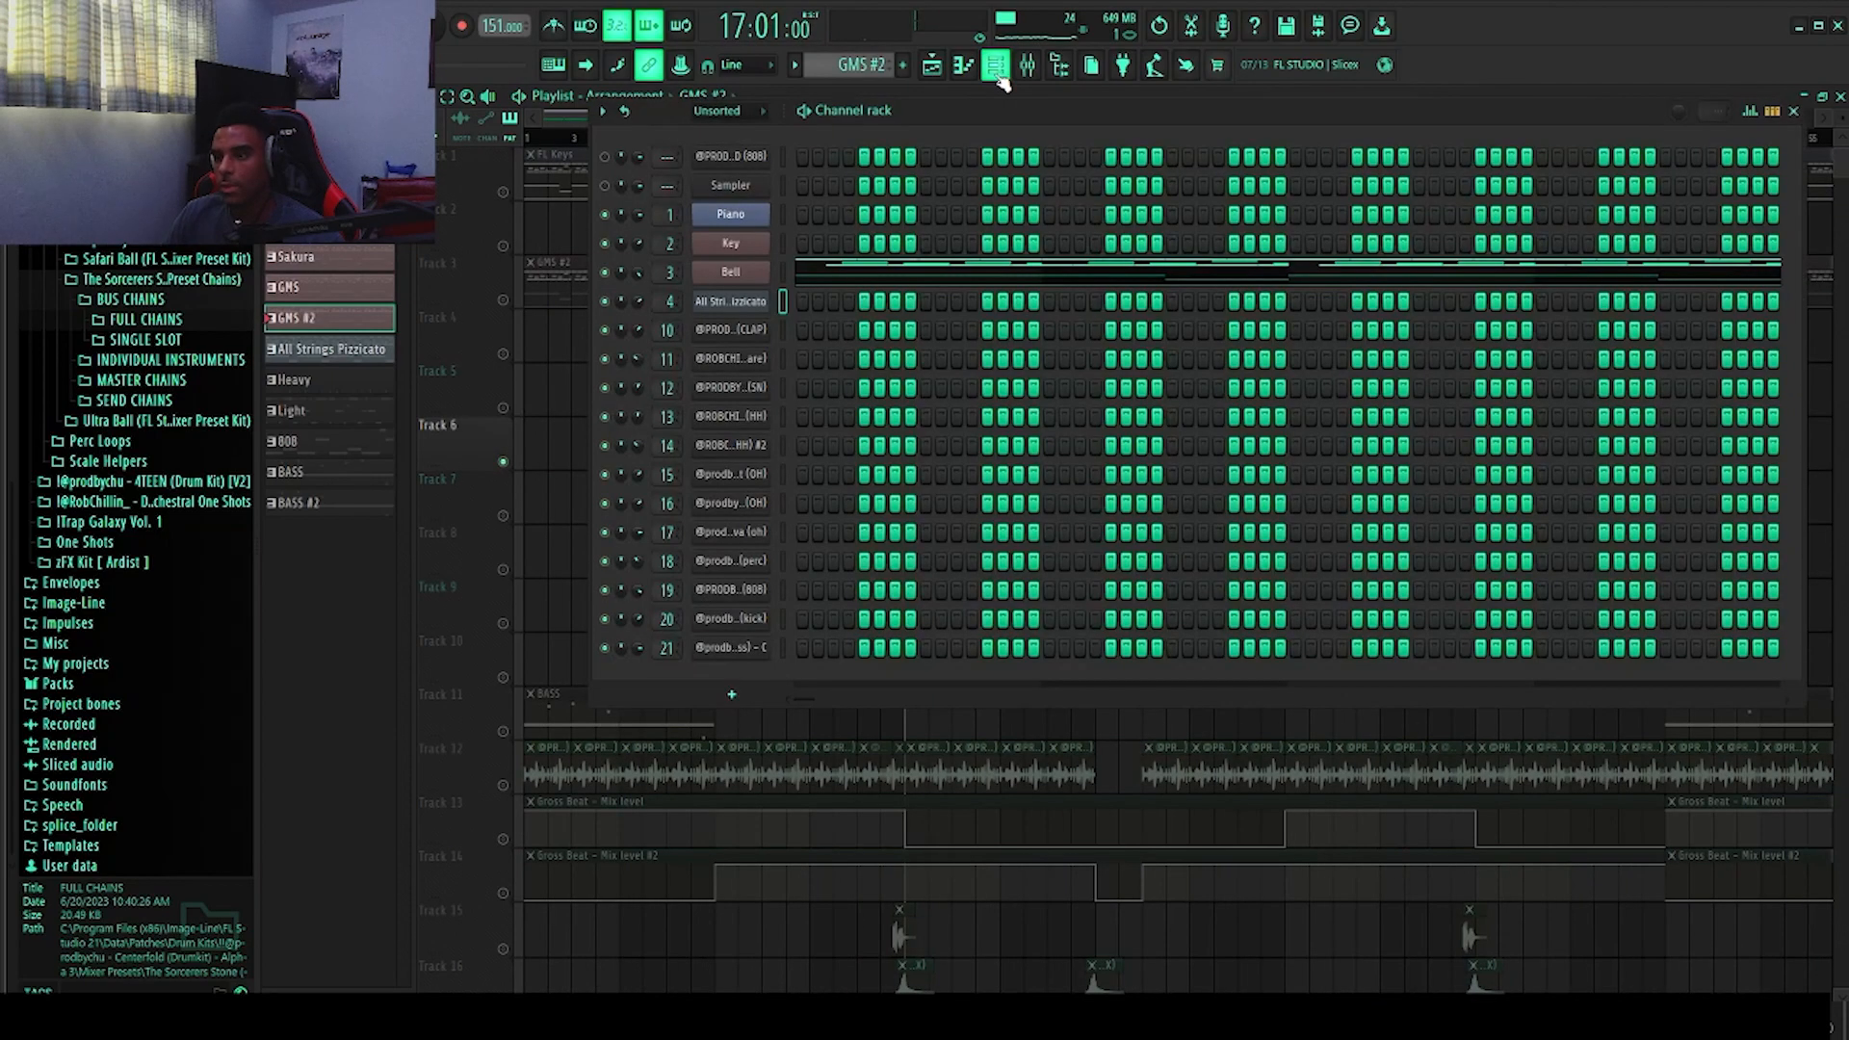
left_click(1030, 69)
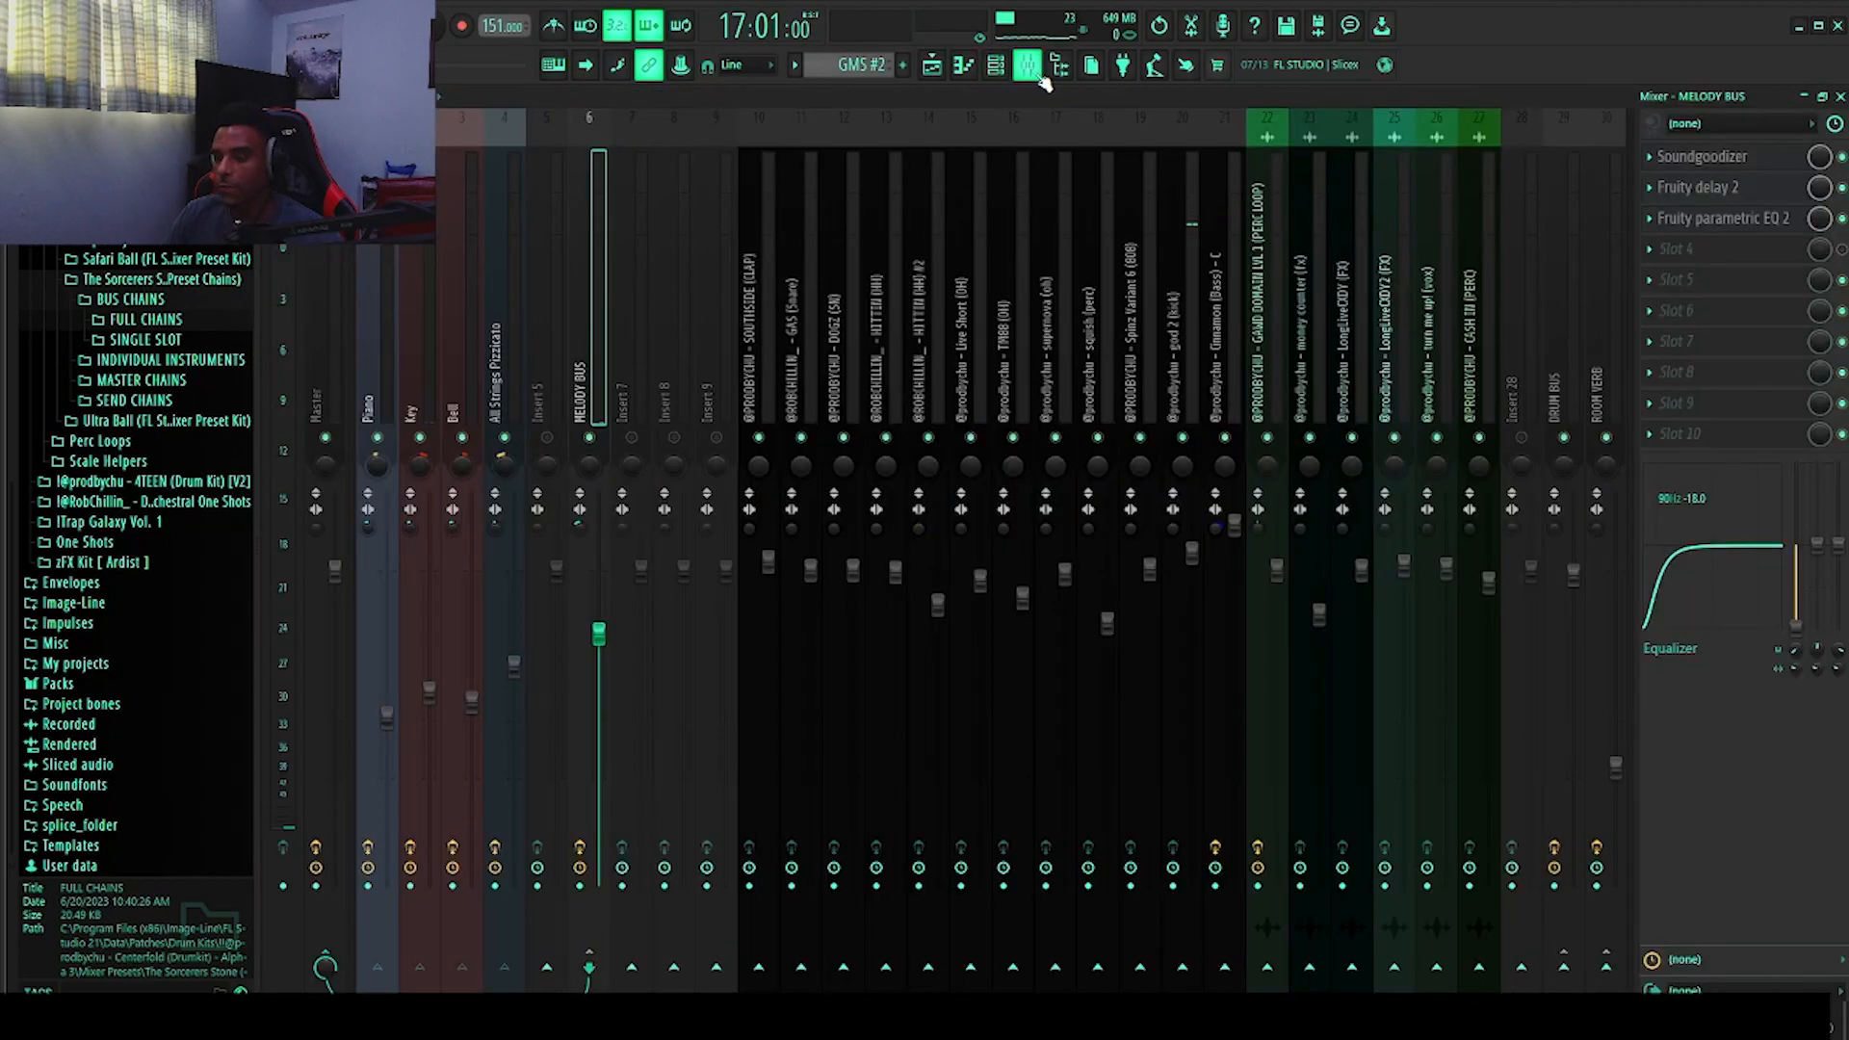
left_click(318, 390)
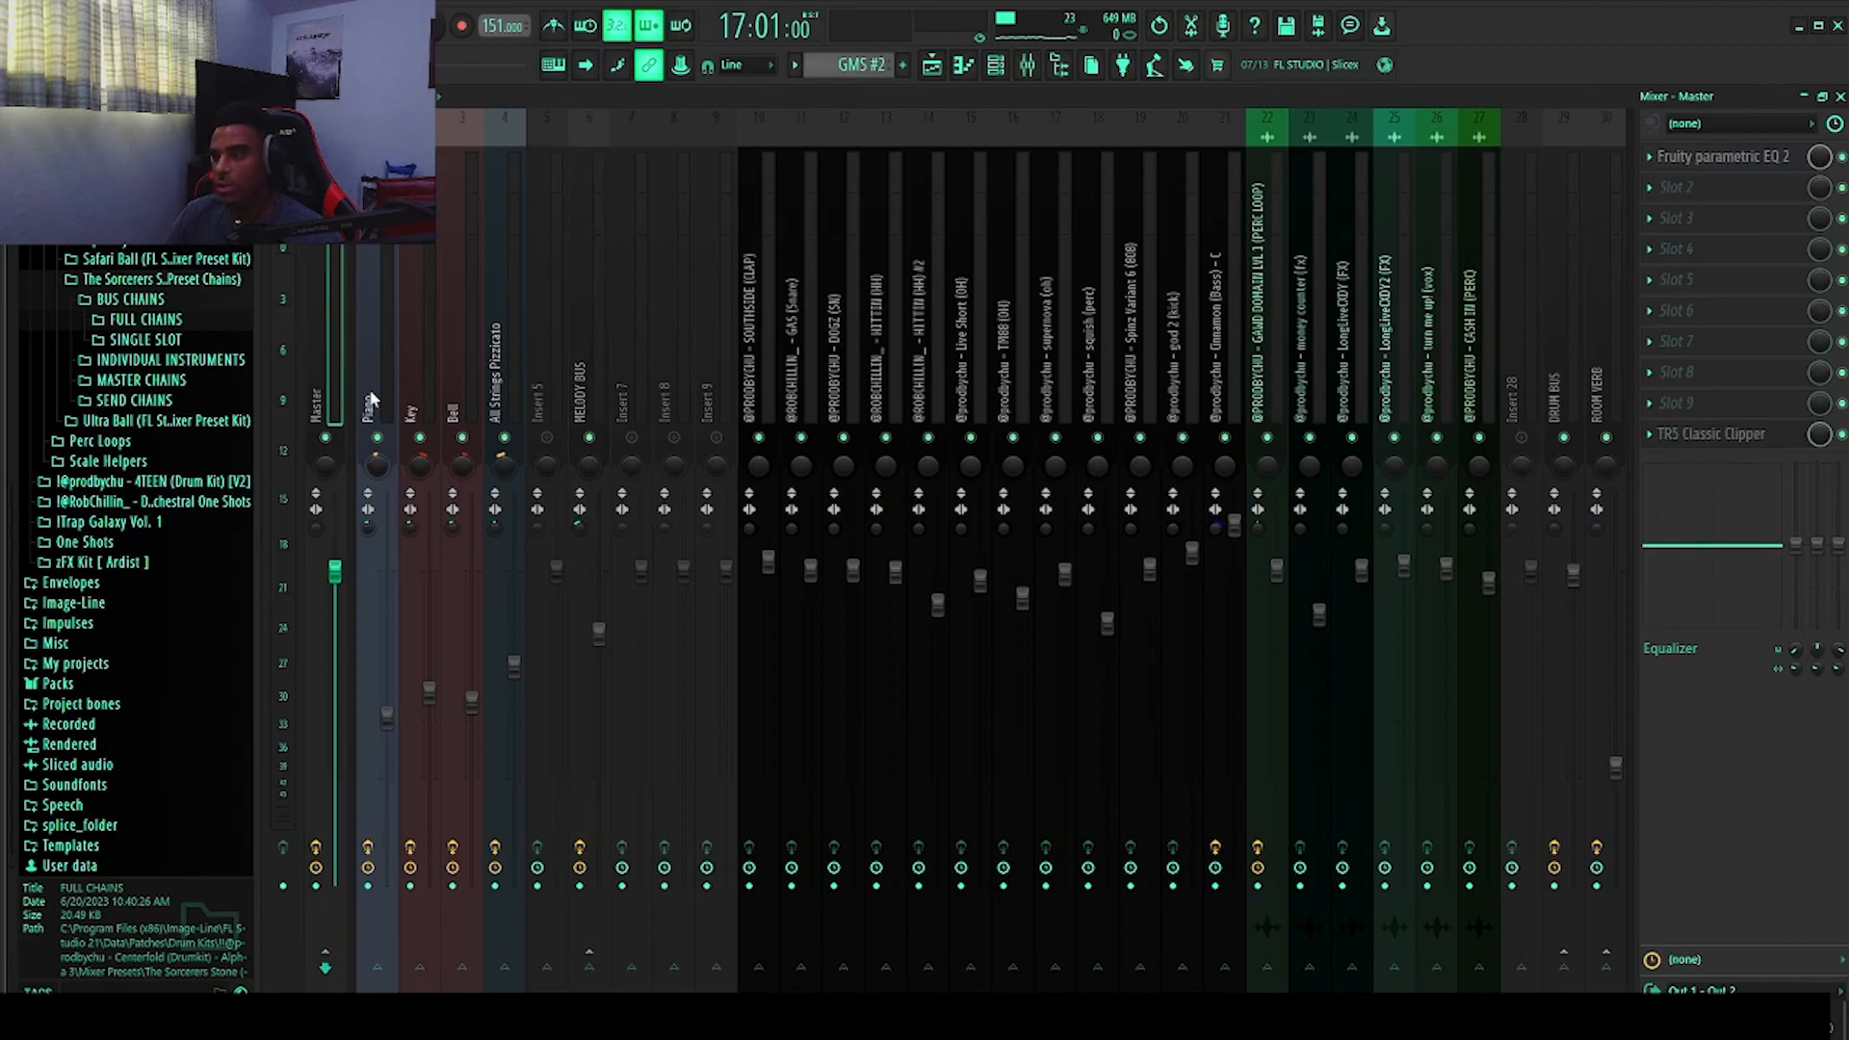
left_click(1691, 435)
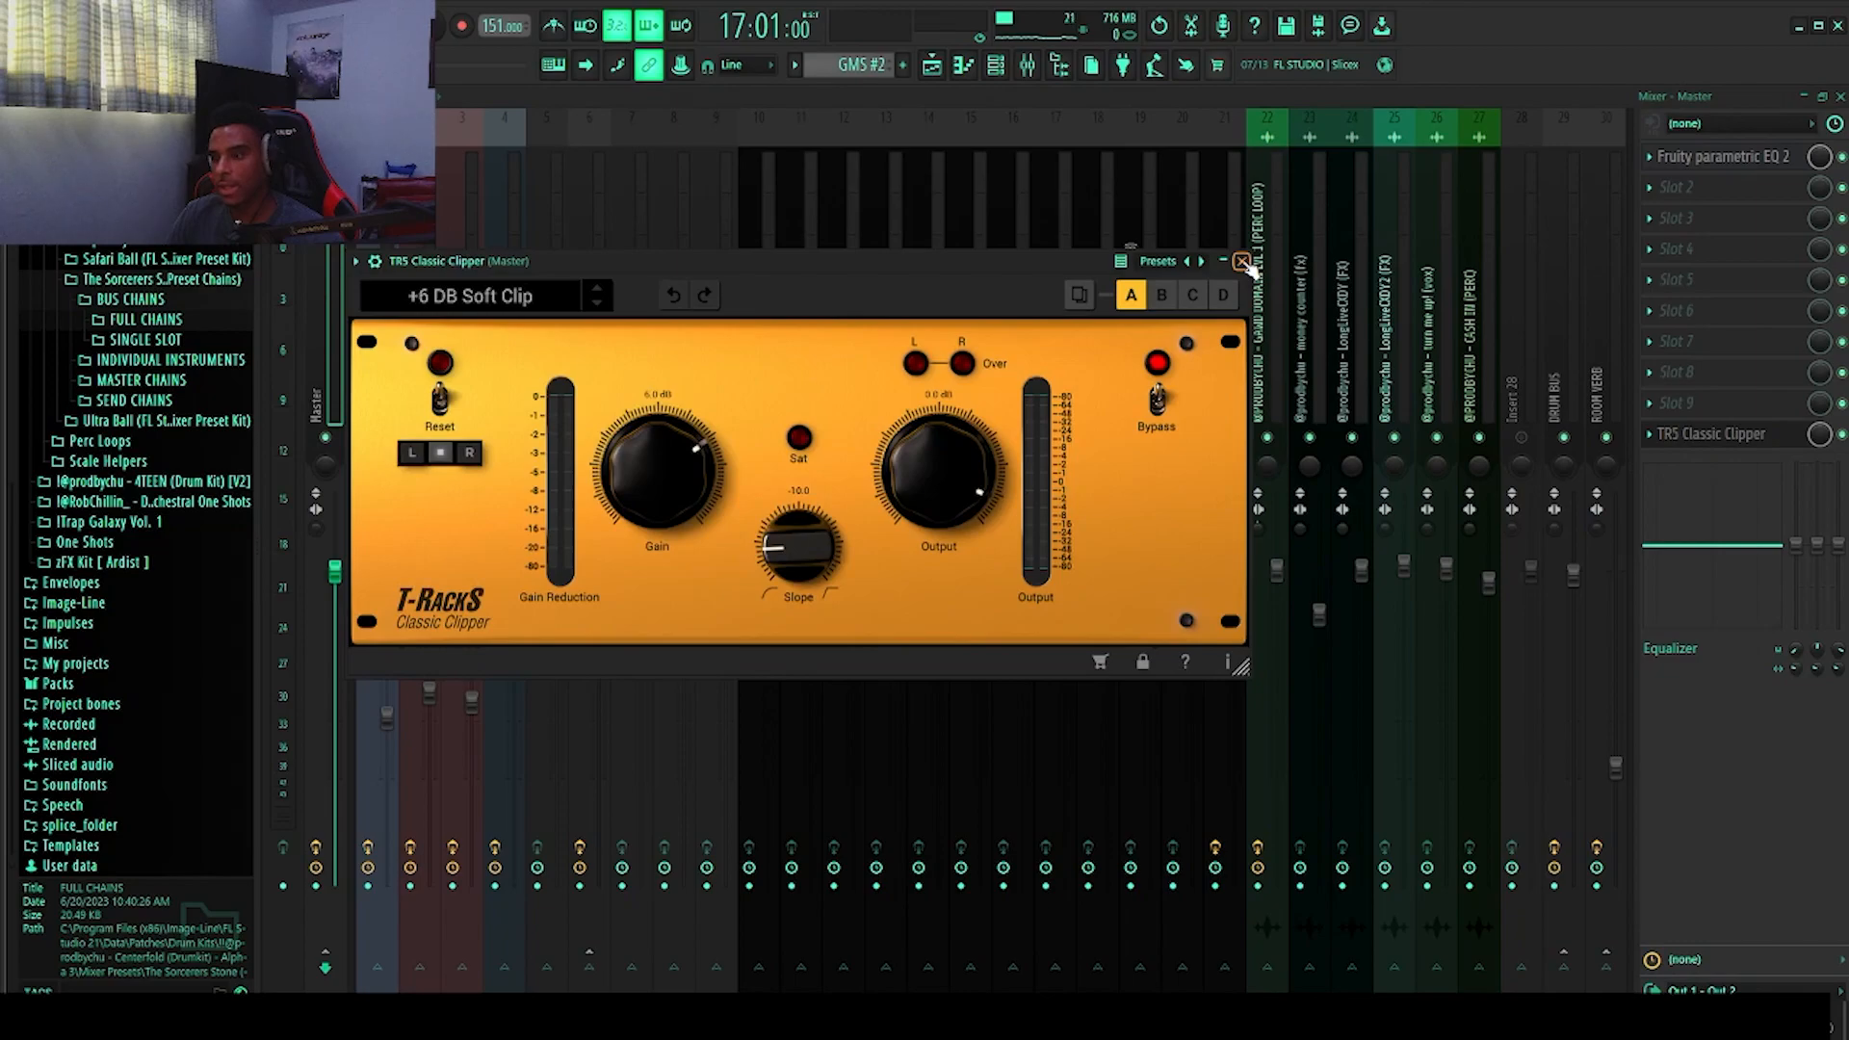
left_click(510, 289)
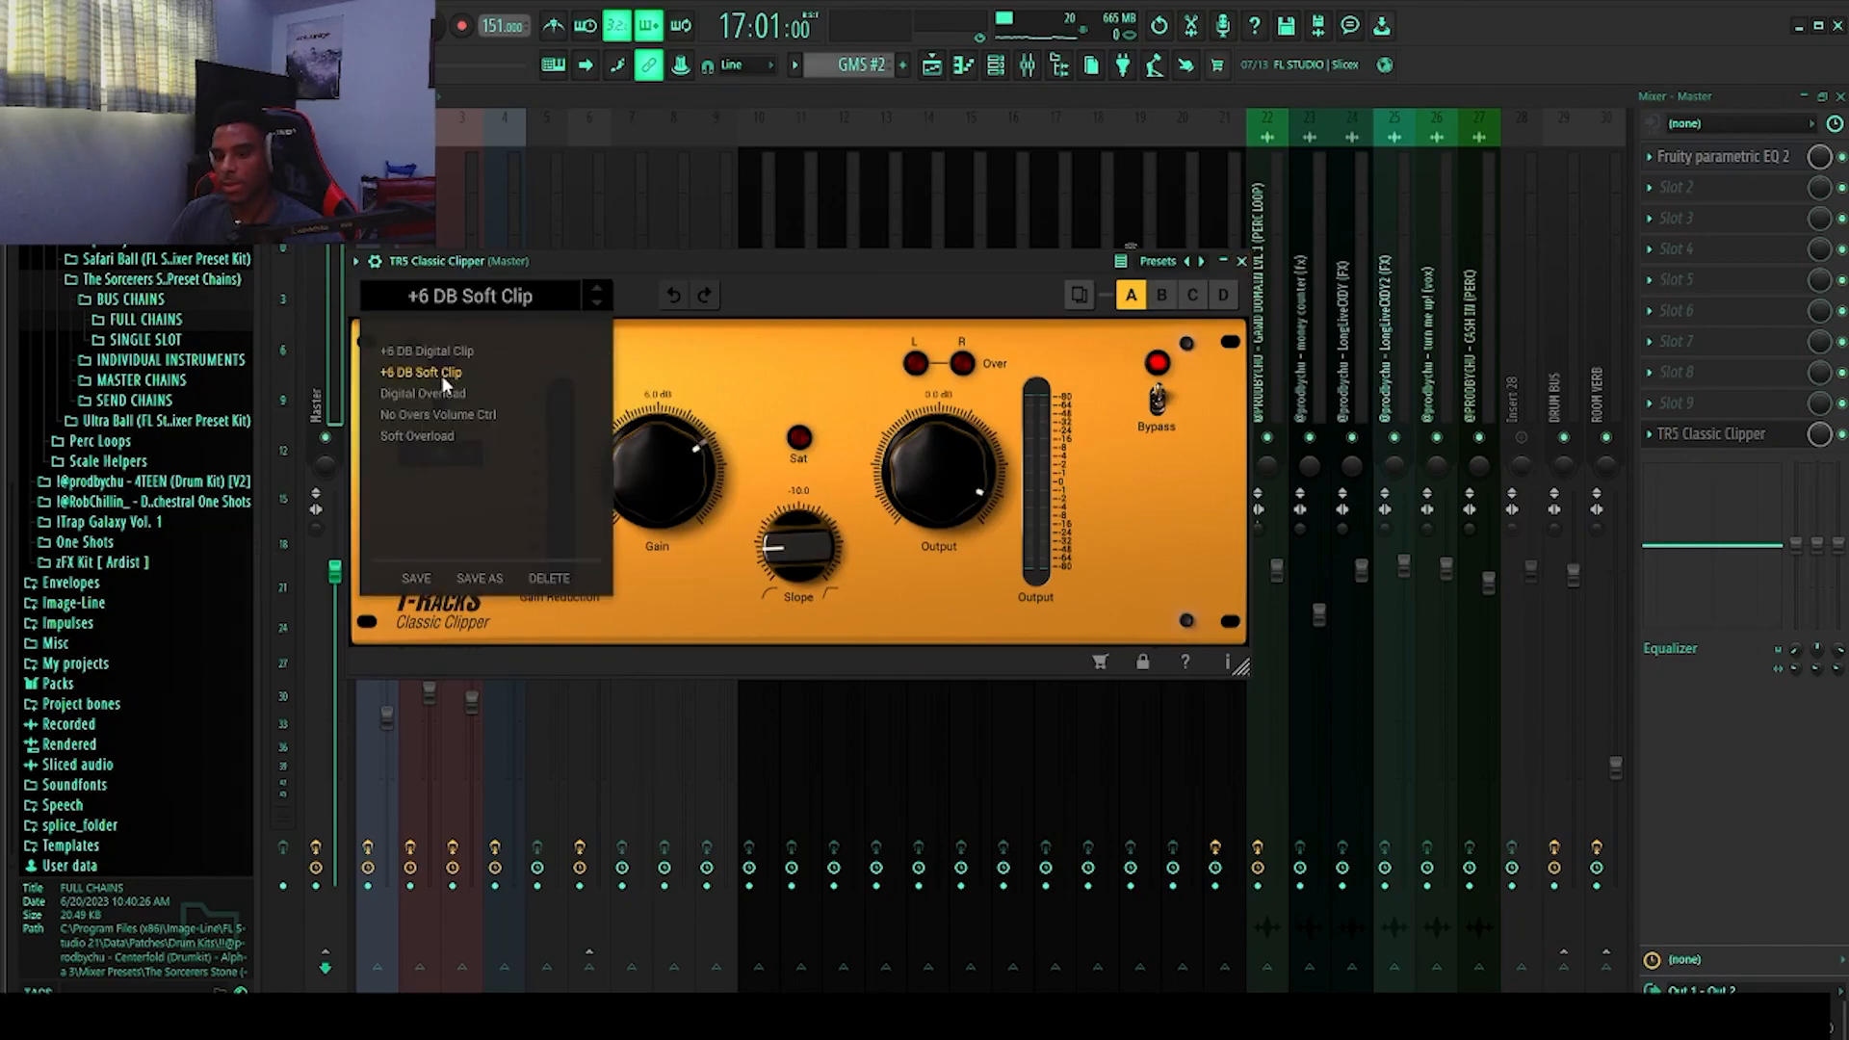
left_click(813, 287)
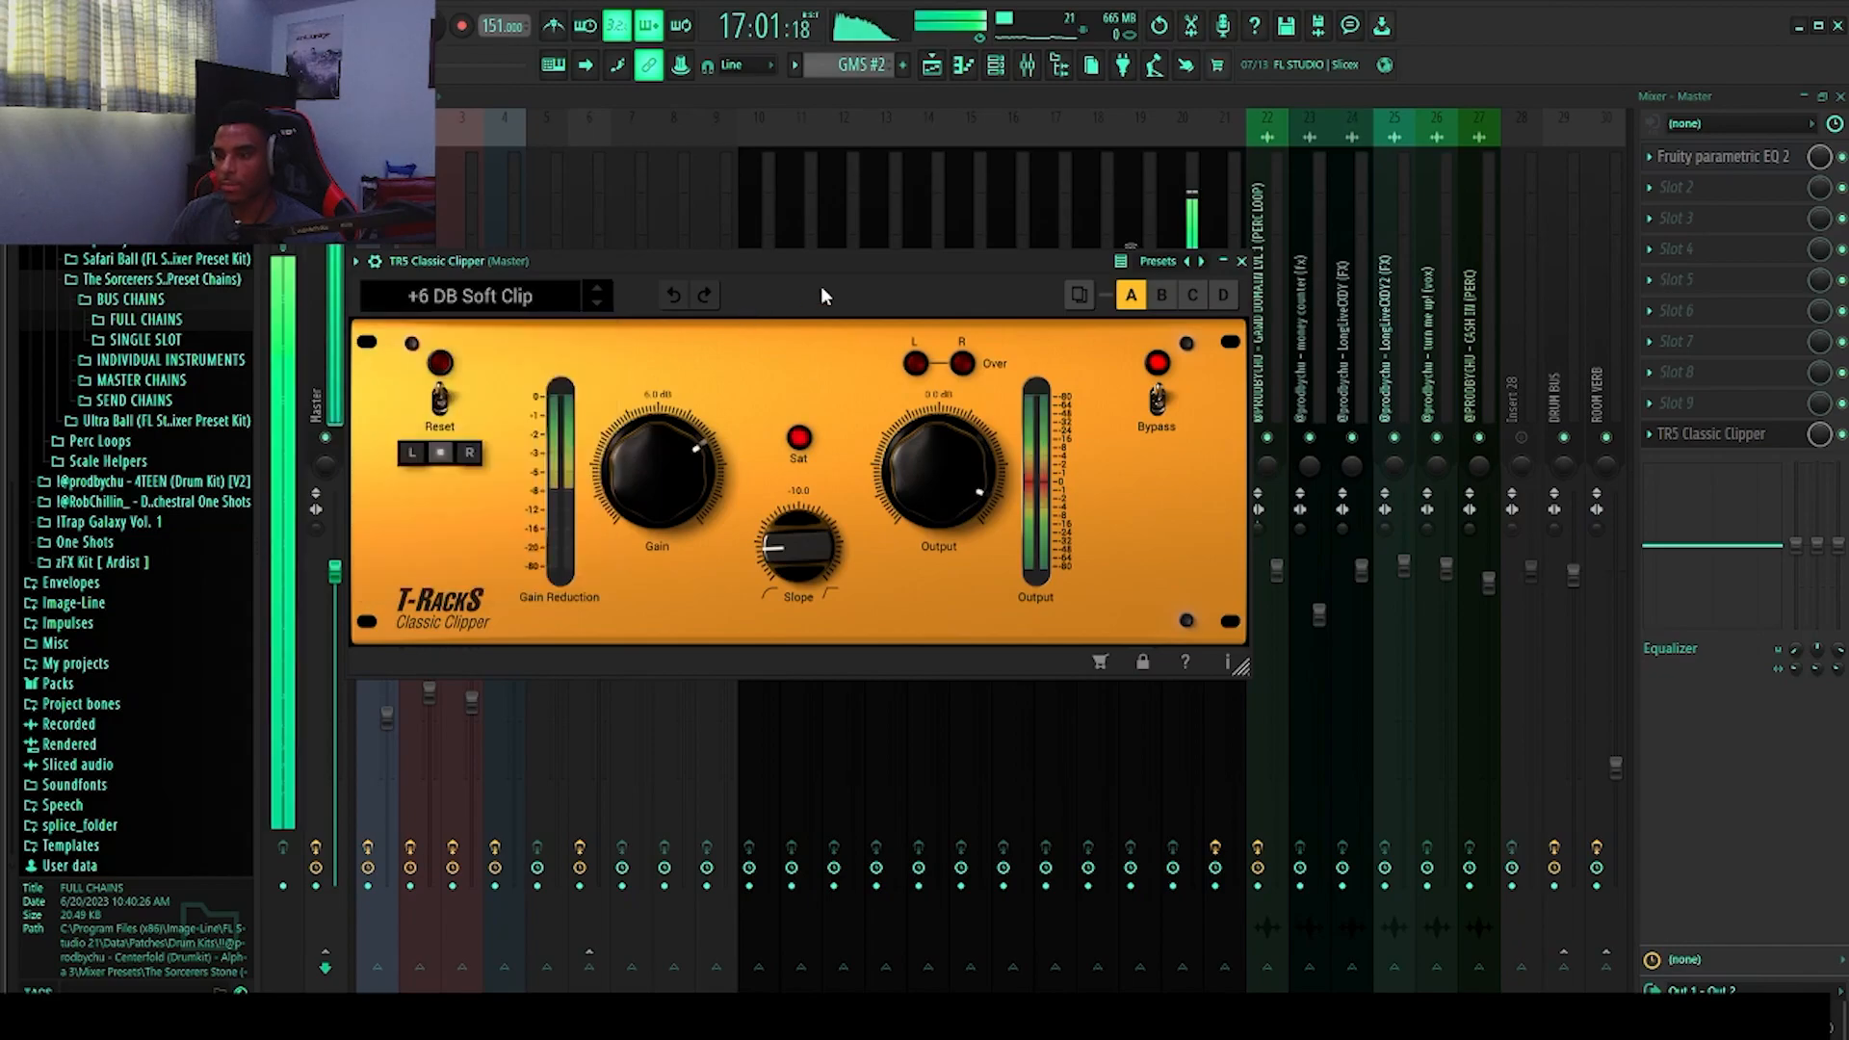
left_click(1241, 261)
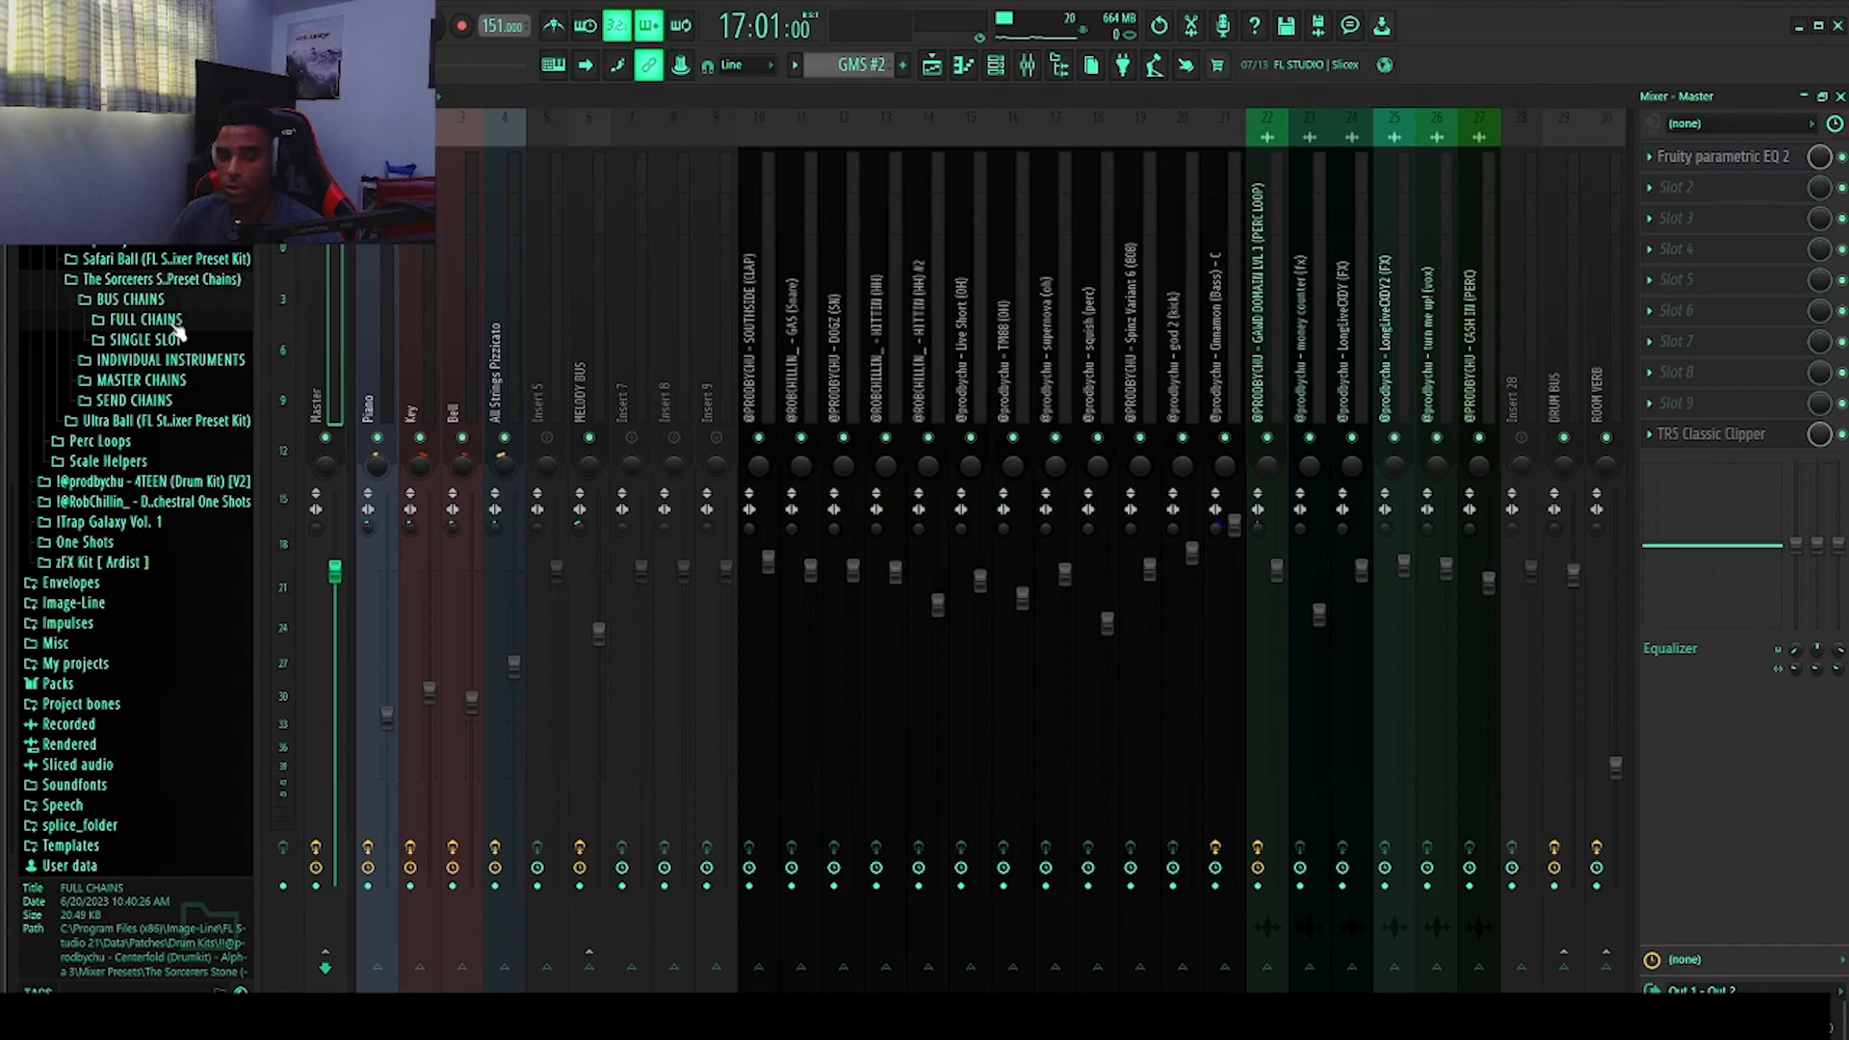
Step: Locate The Sorcerers Soft Clipper 1 preset under MASTER CHAINS in the browser, and collapse the folder
left_click(178, 383)
left_click(189, 575)
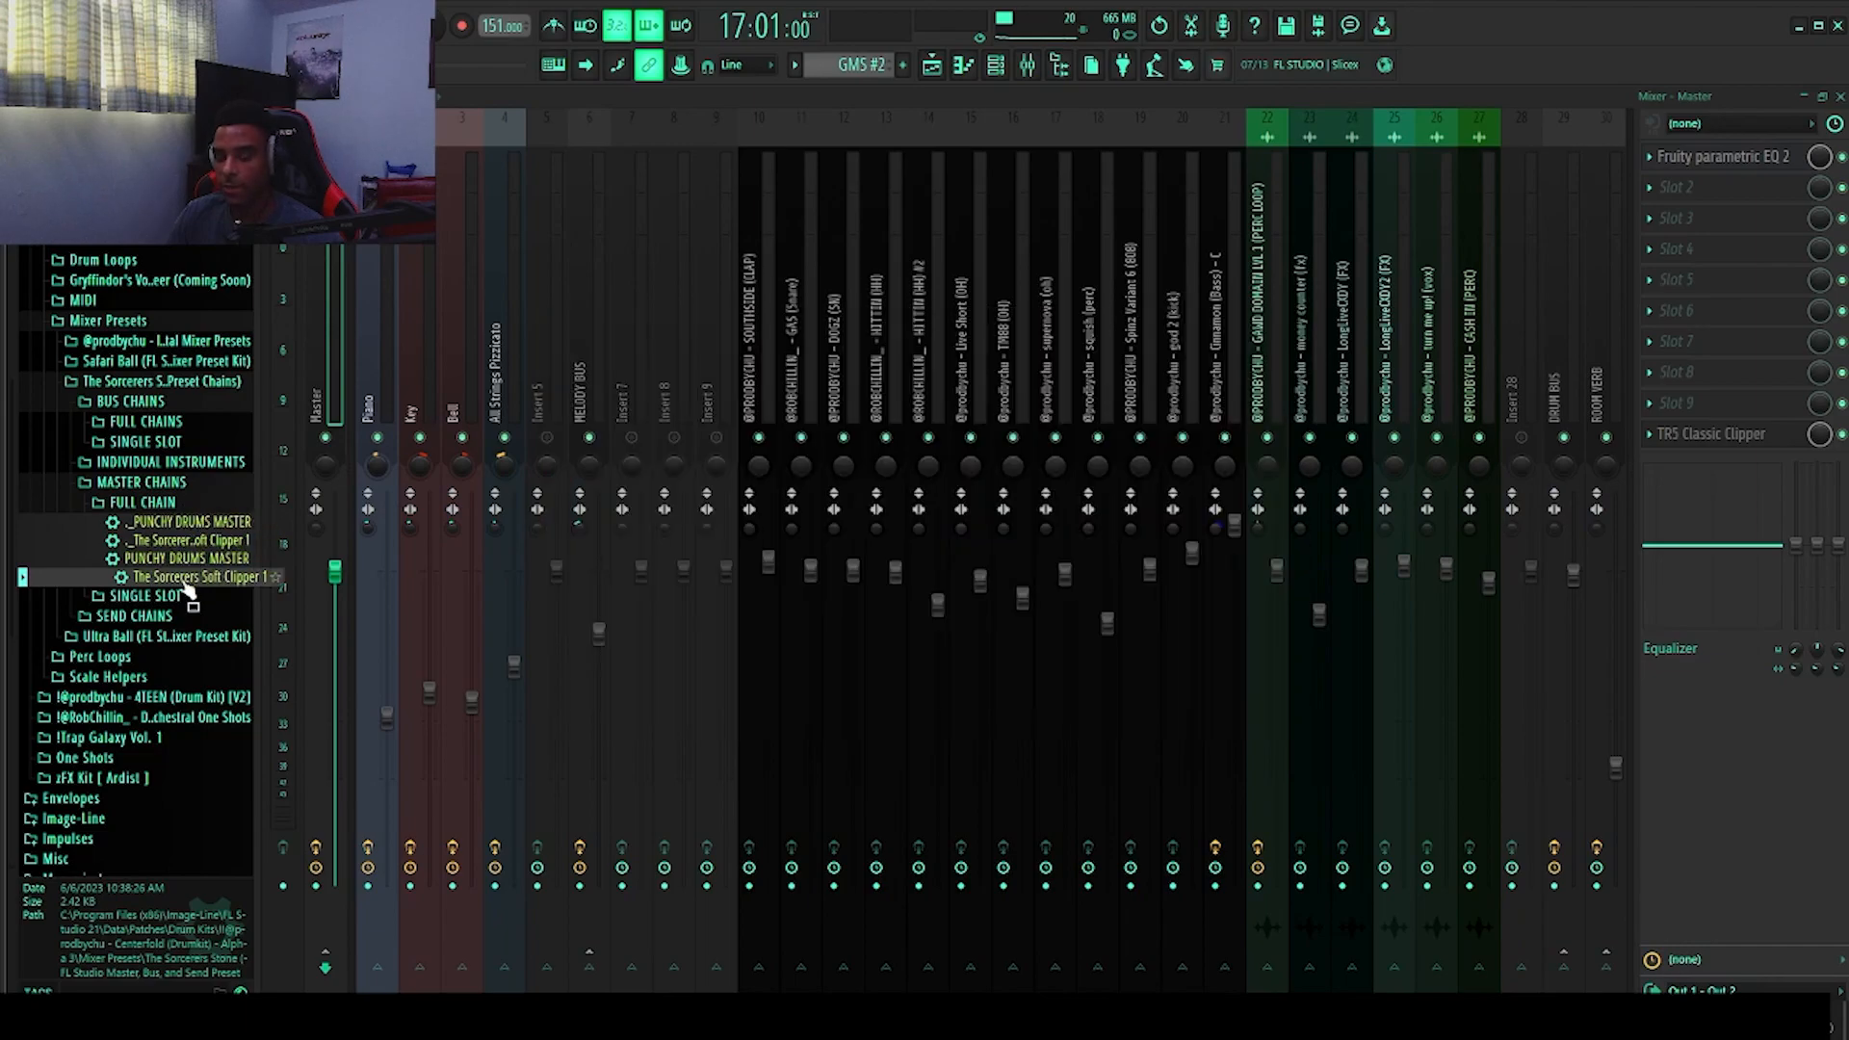
left_click(165, 482)
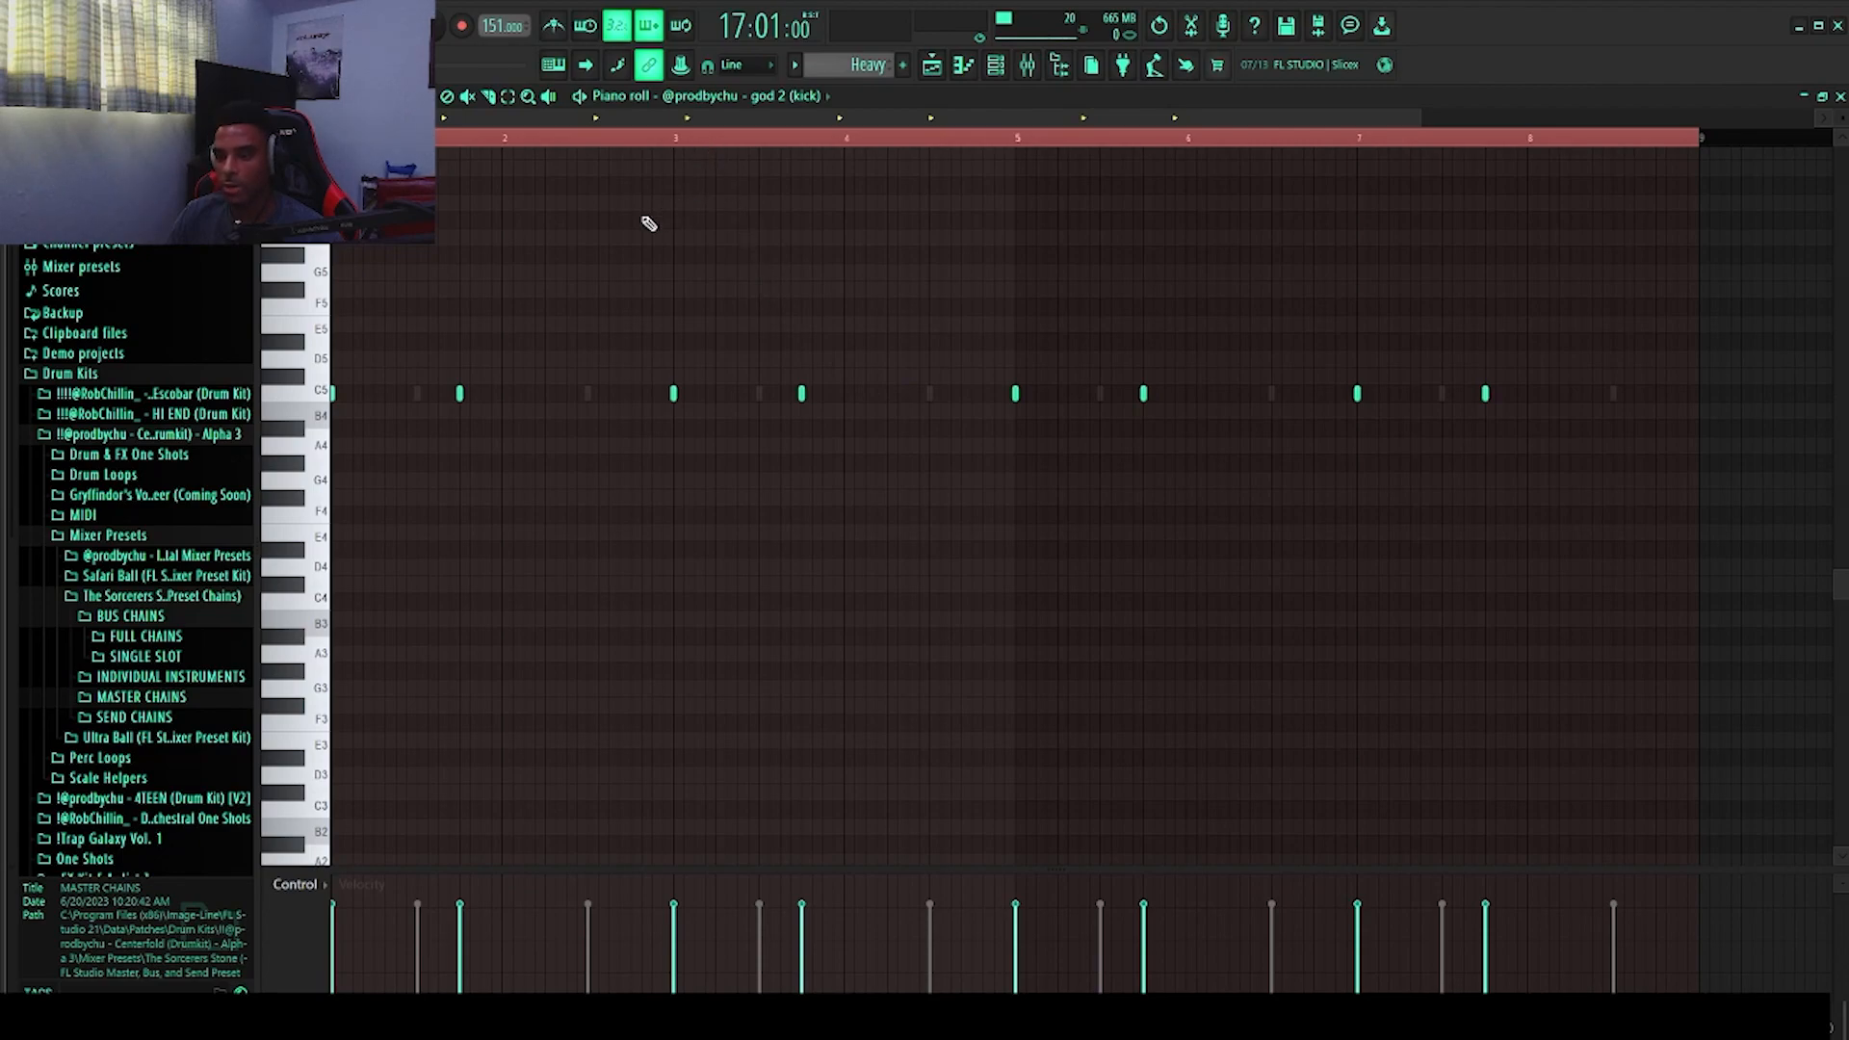
Step: Review the god 2 (kick) notes in the Heavy pattern and play them with the clap and snare channels muted
left_click_drag(497, 395, 1492, 393)
left_click(801, 390)
key("space")
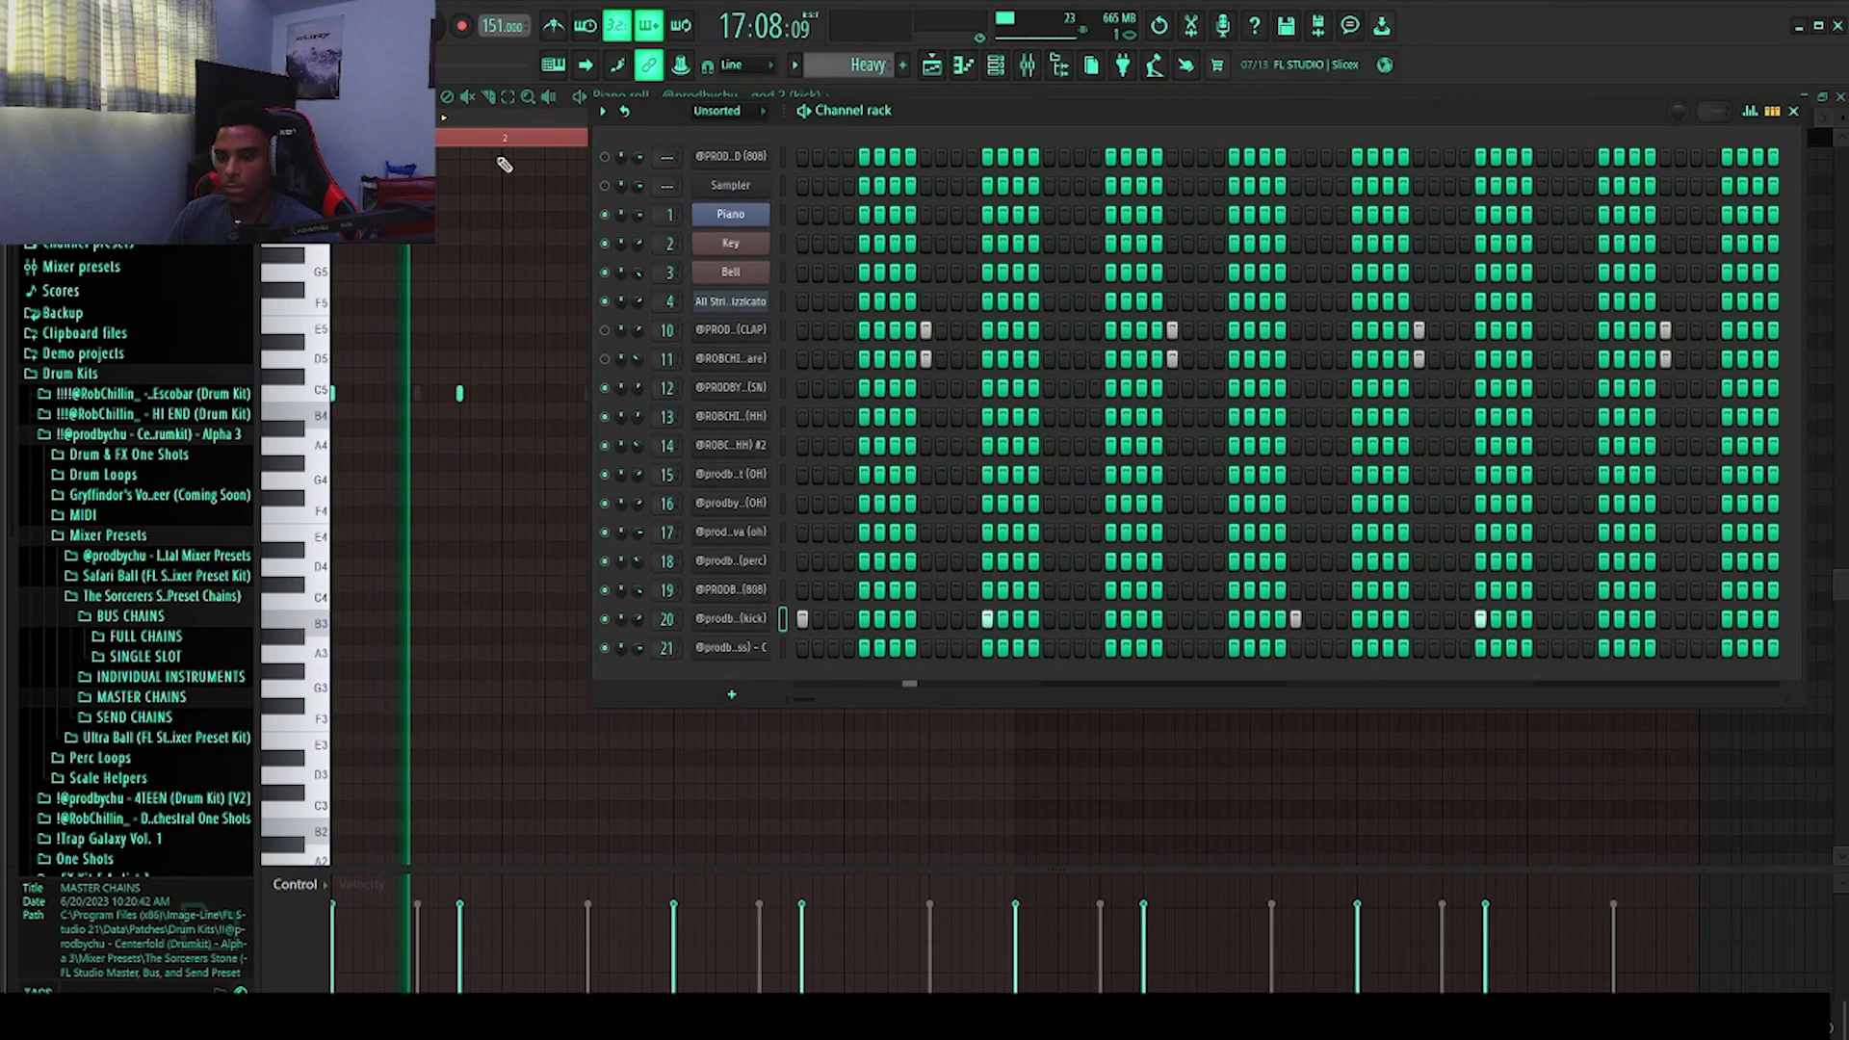
left_click(502, 120)
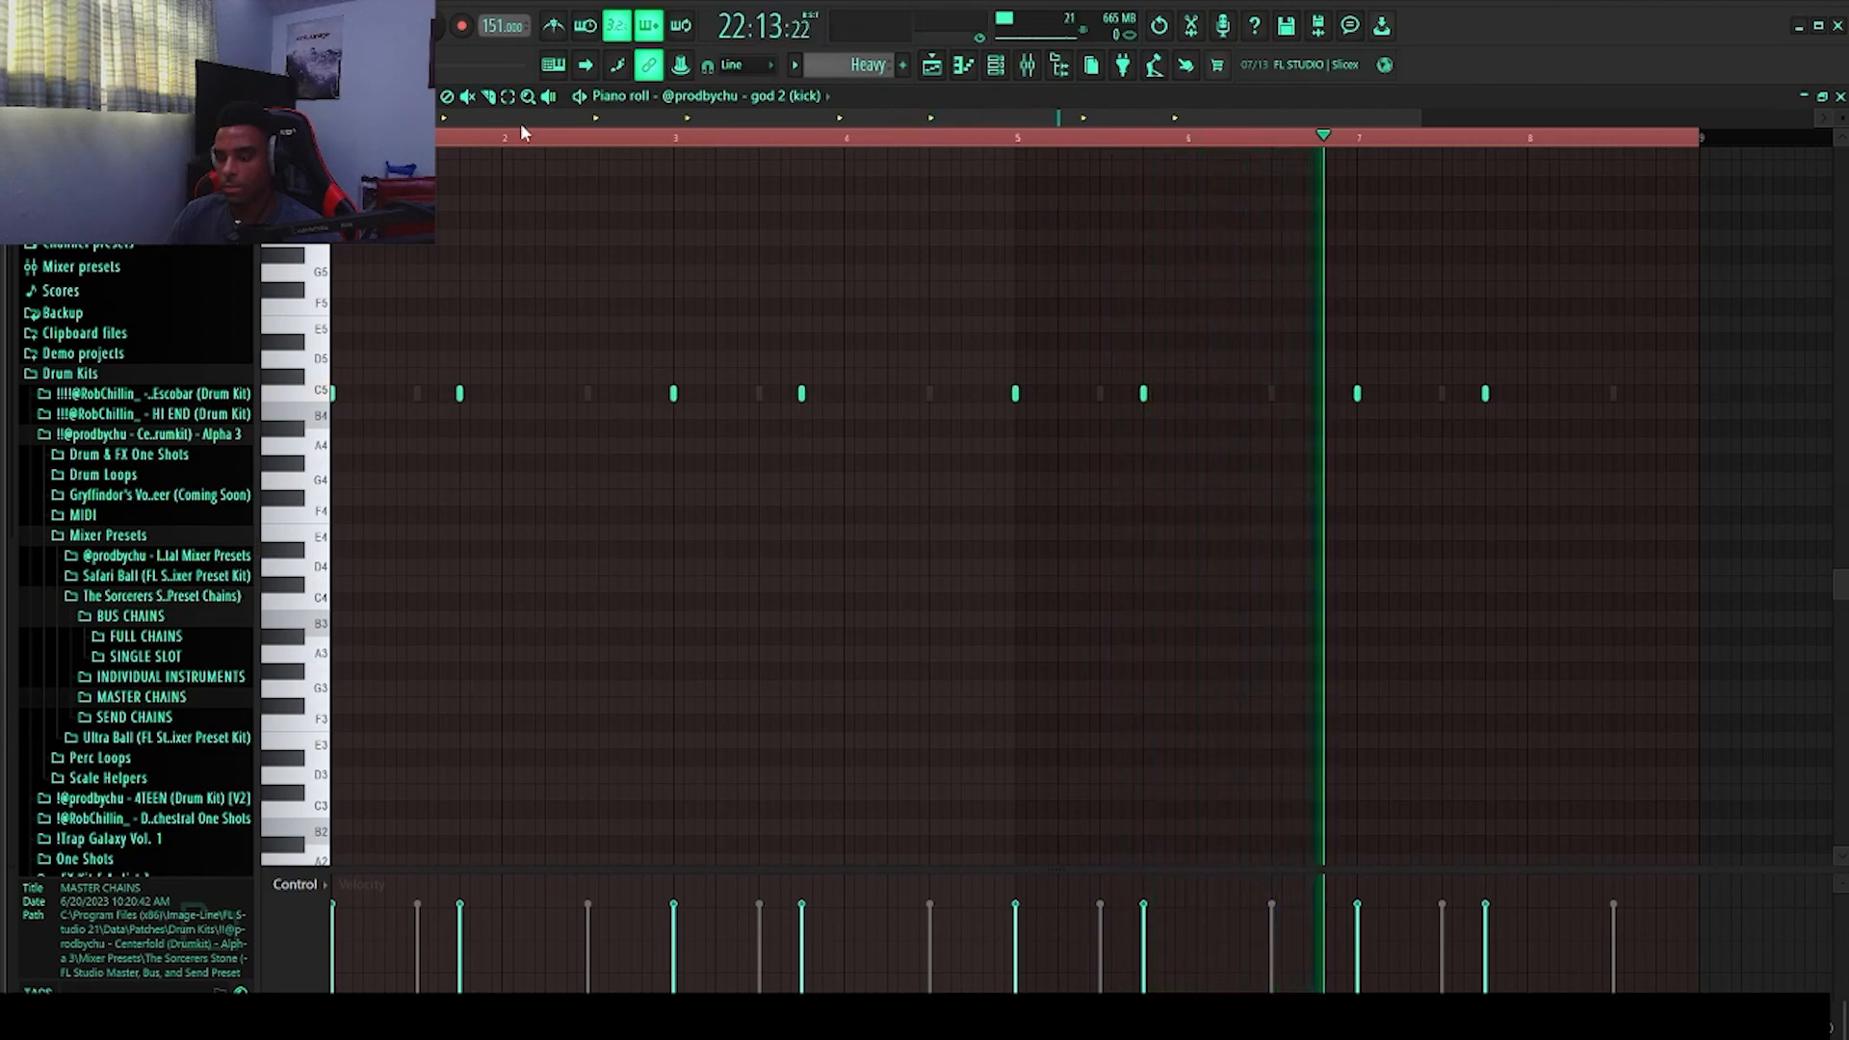
key("space")
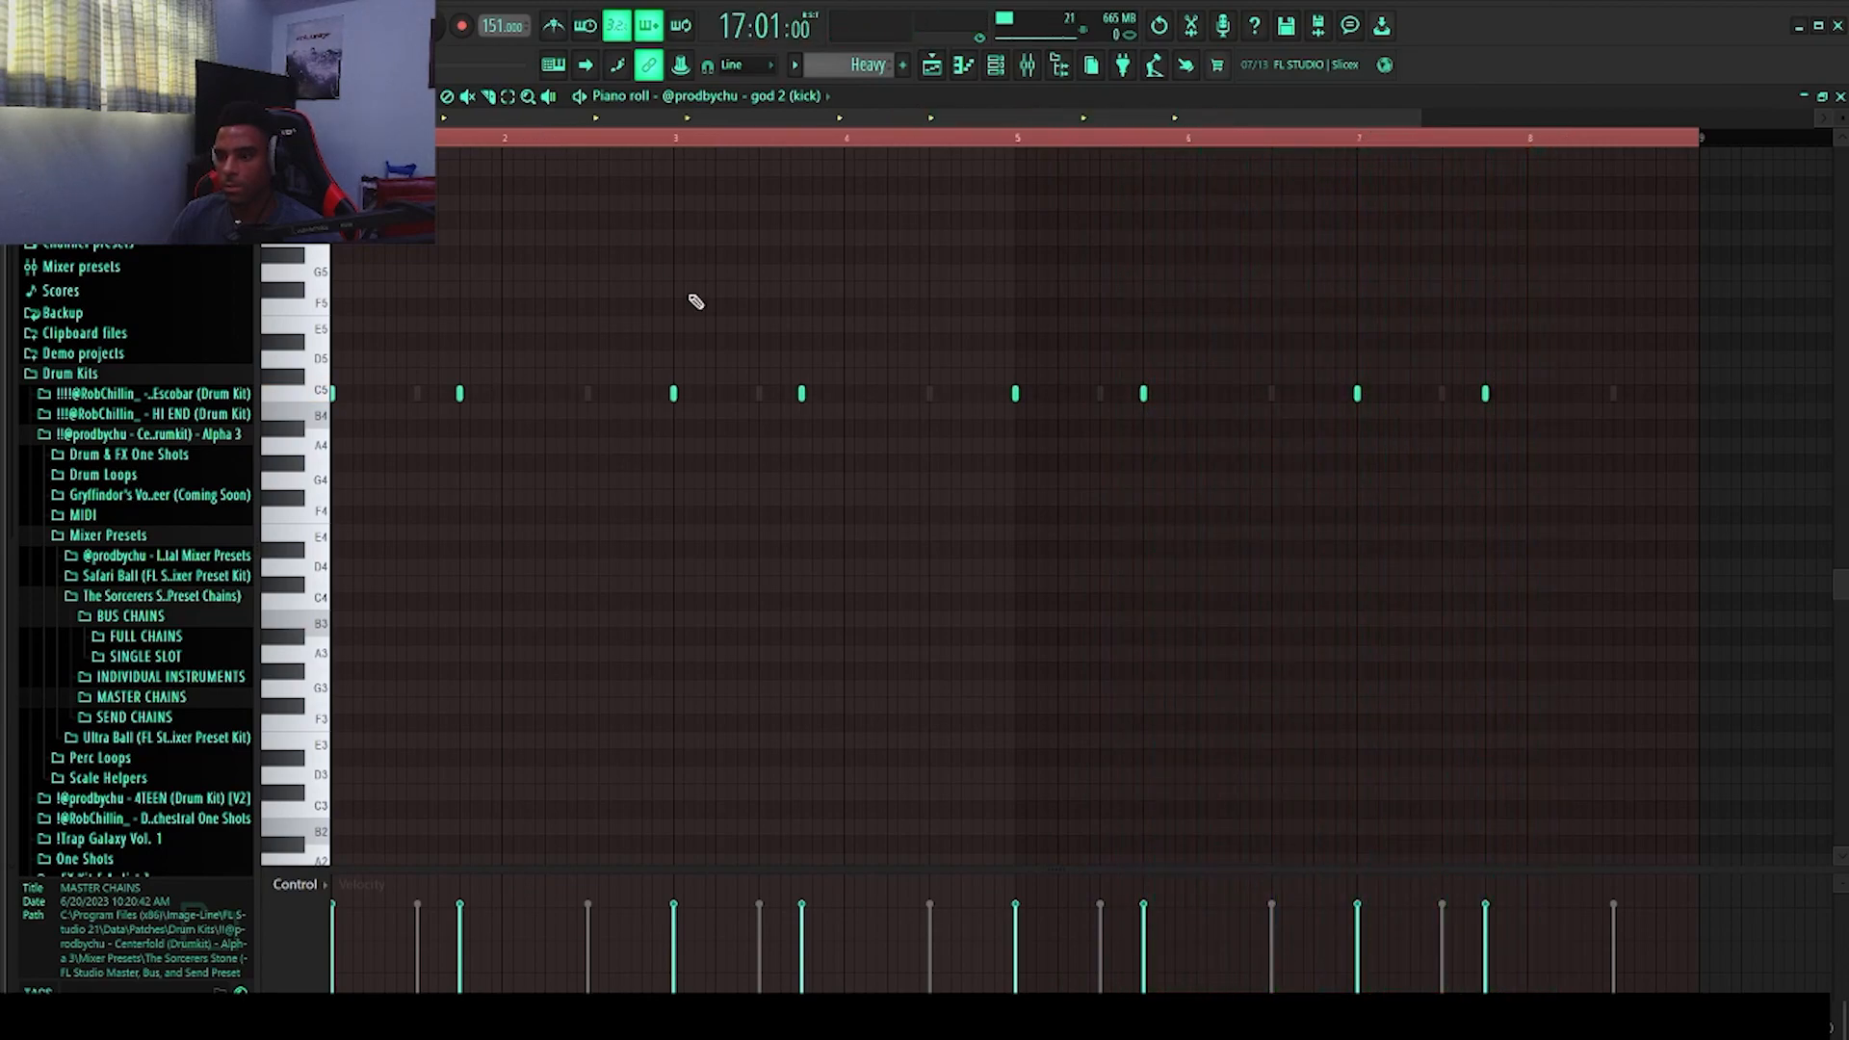
Step: Open the SOUTHSIDE (CLAP) notes in the Heavy pattern's piano roll and audition the clap with the kick
double_click(588, 395)
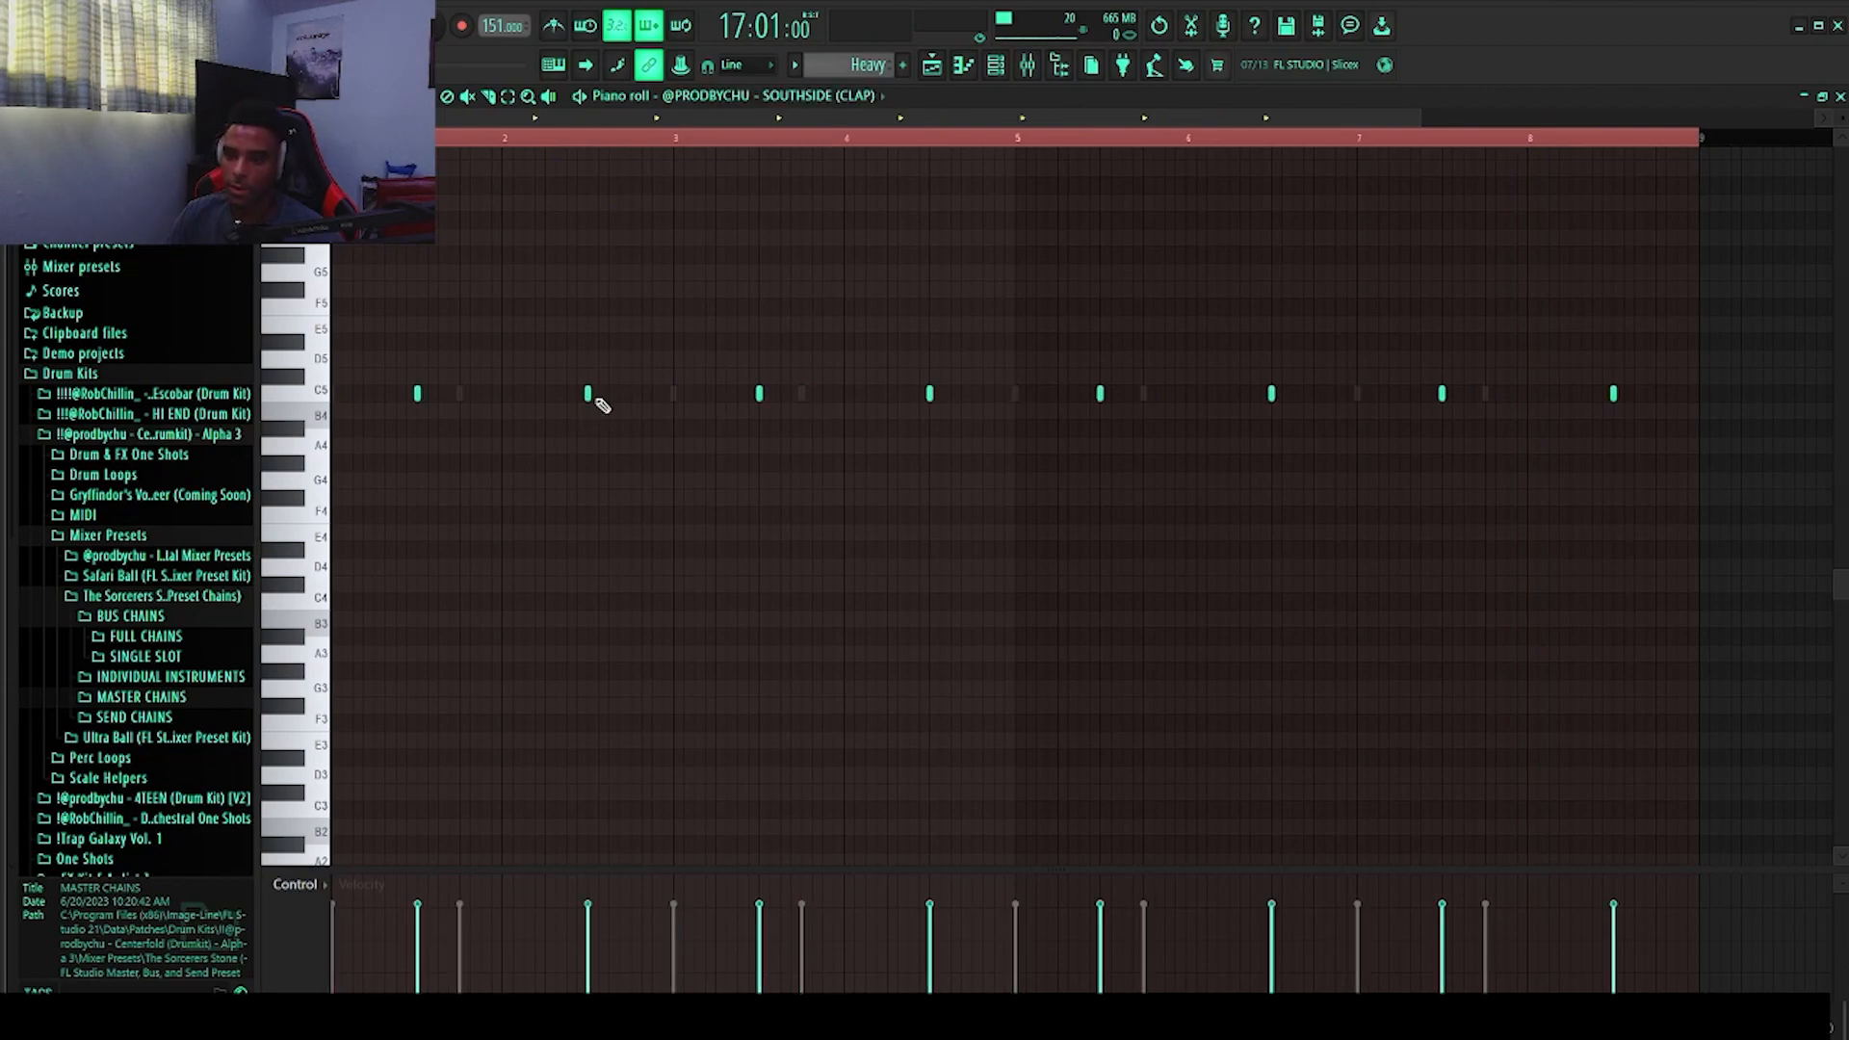
left_click(995, 64)
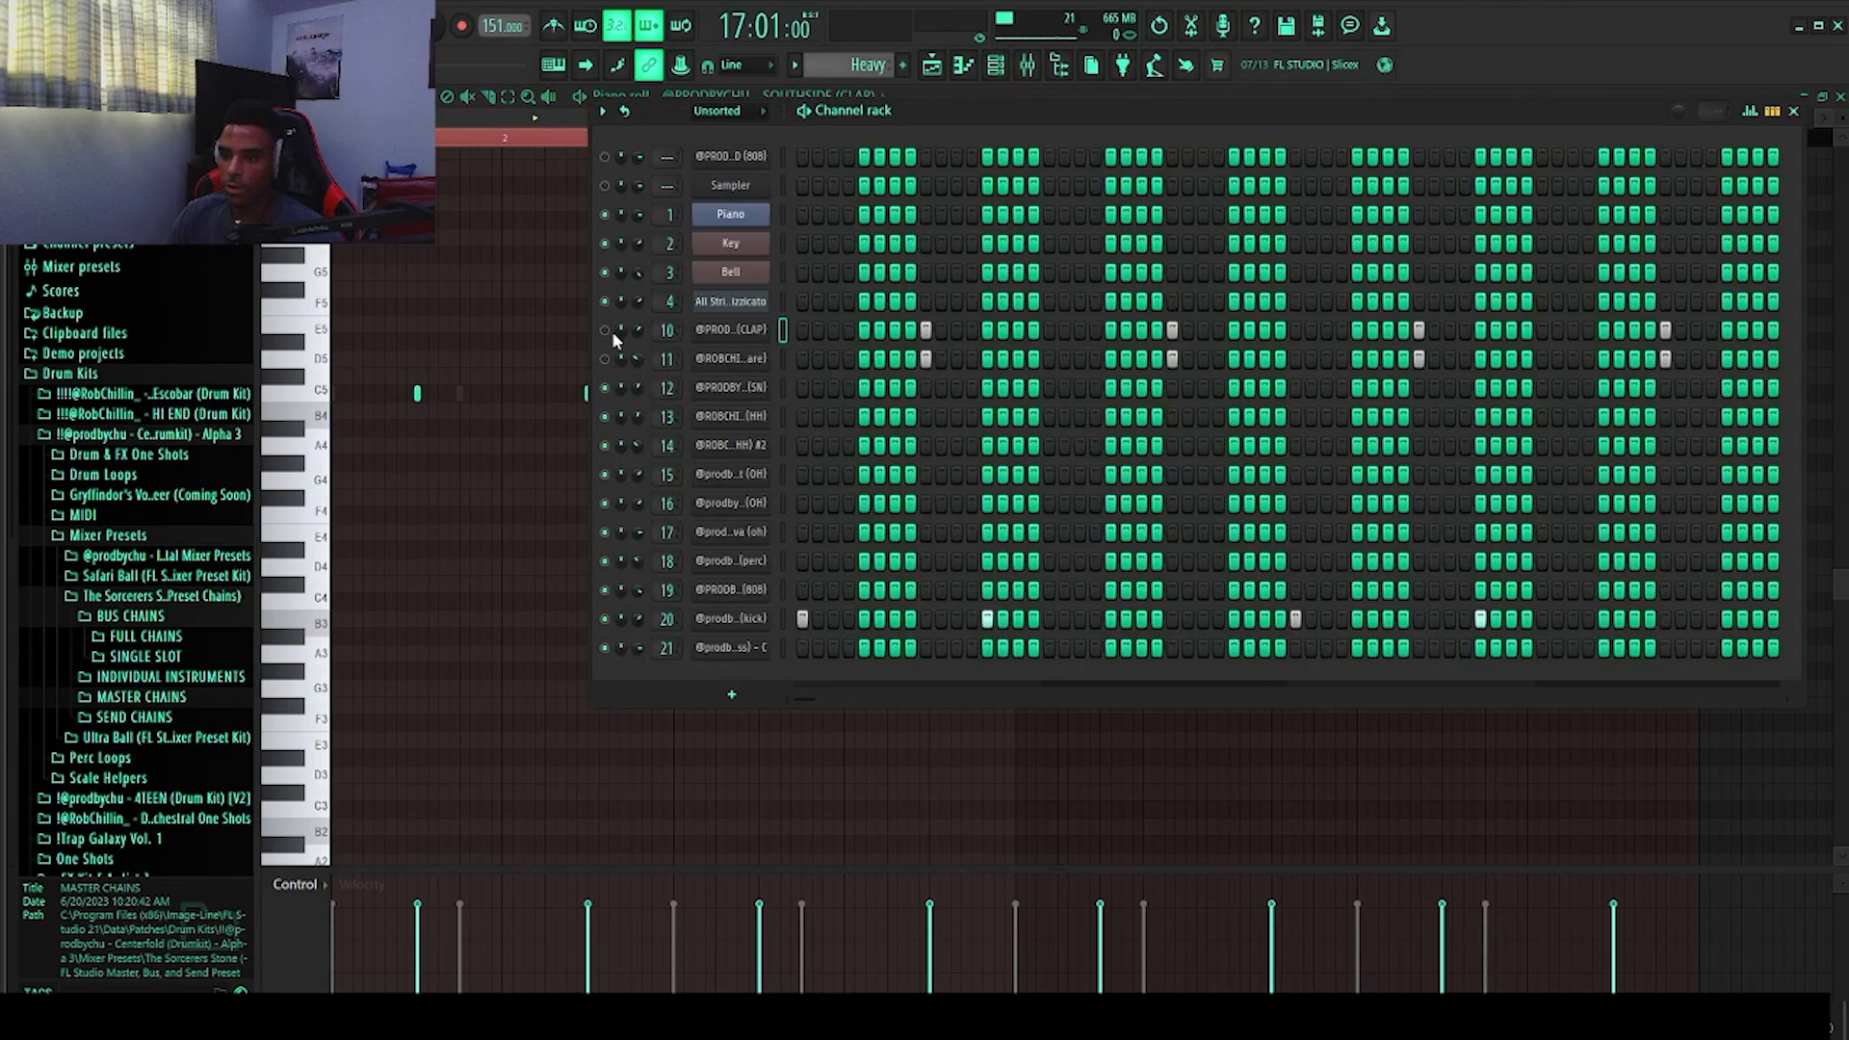
key("space")
left_click(554, 122)
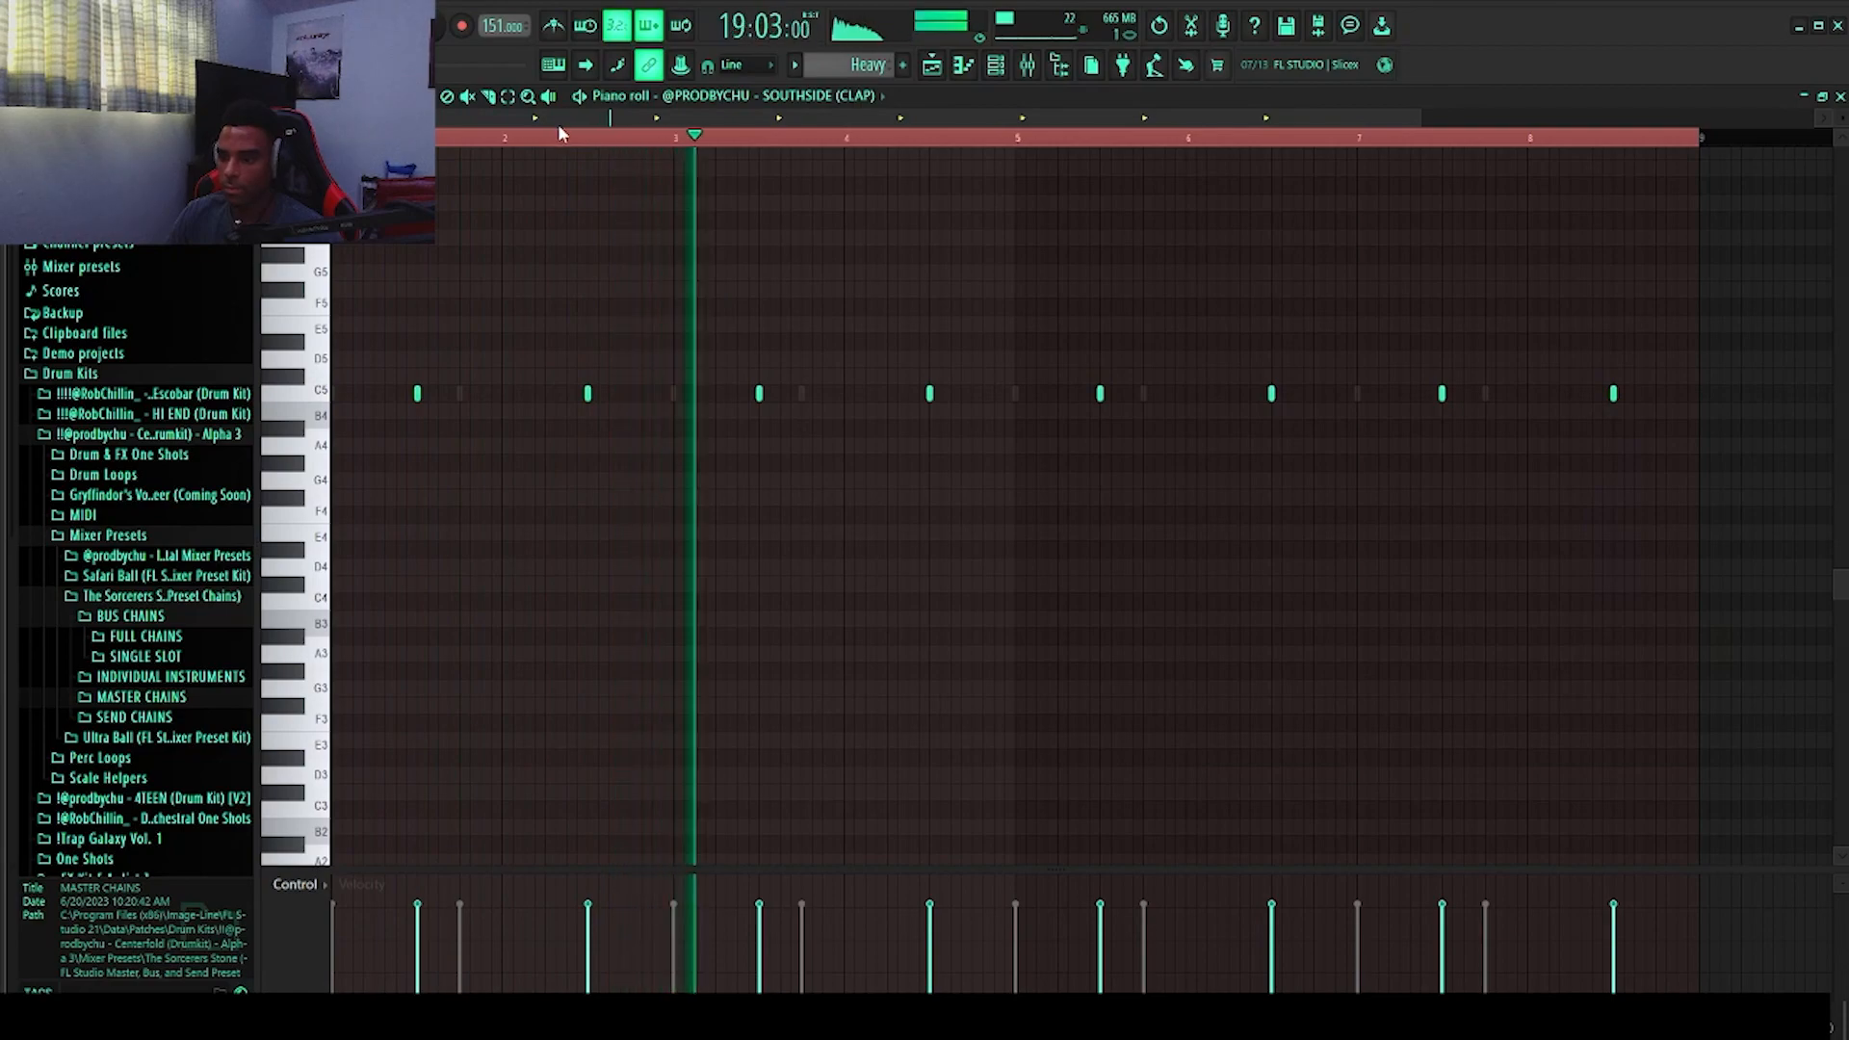
key("space")
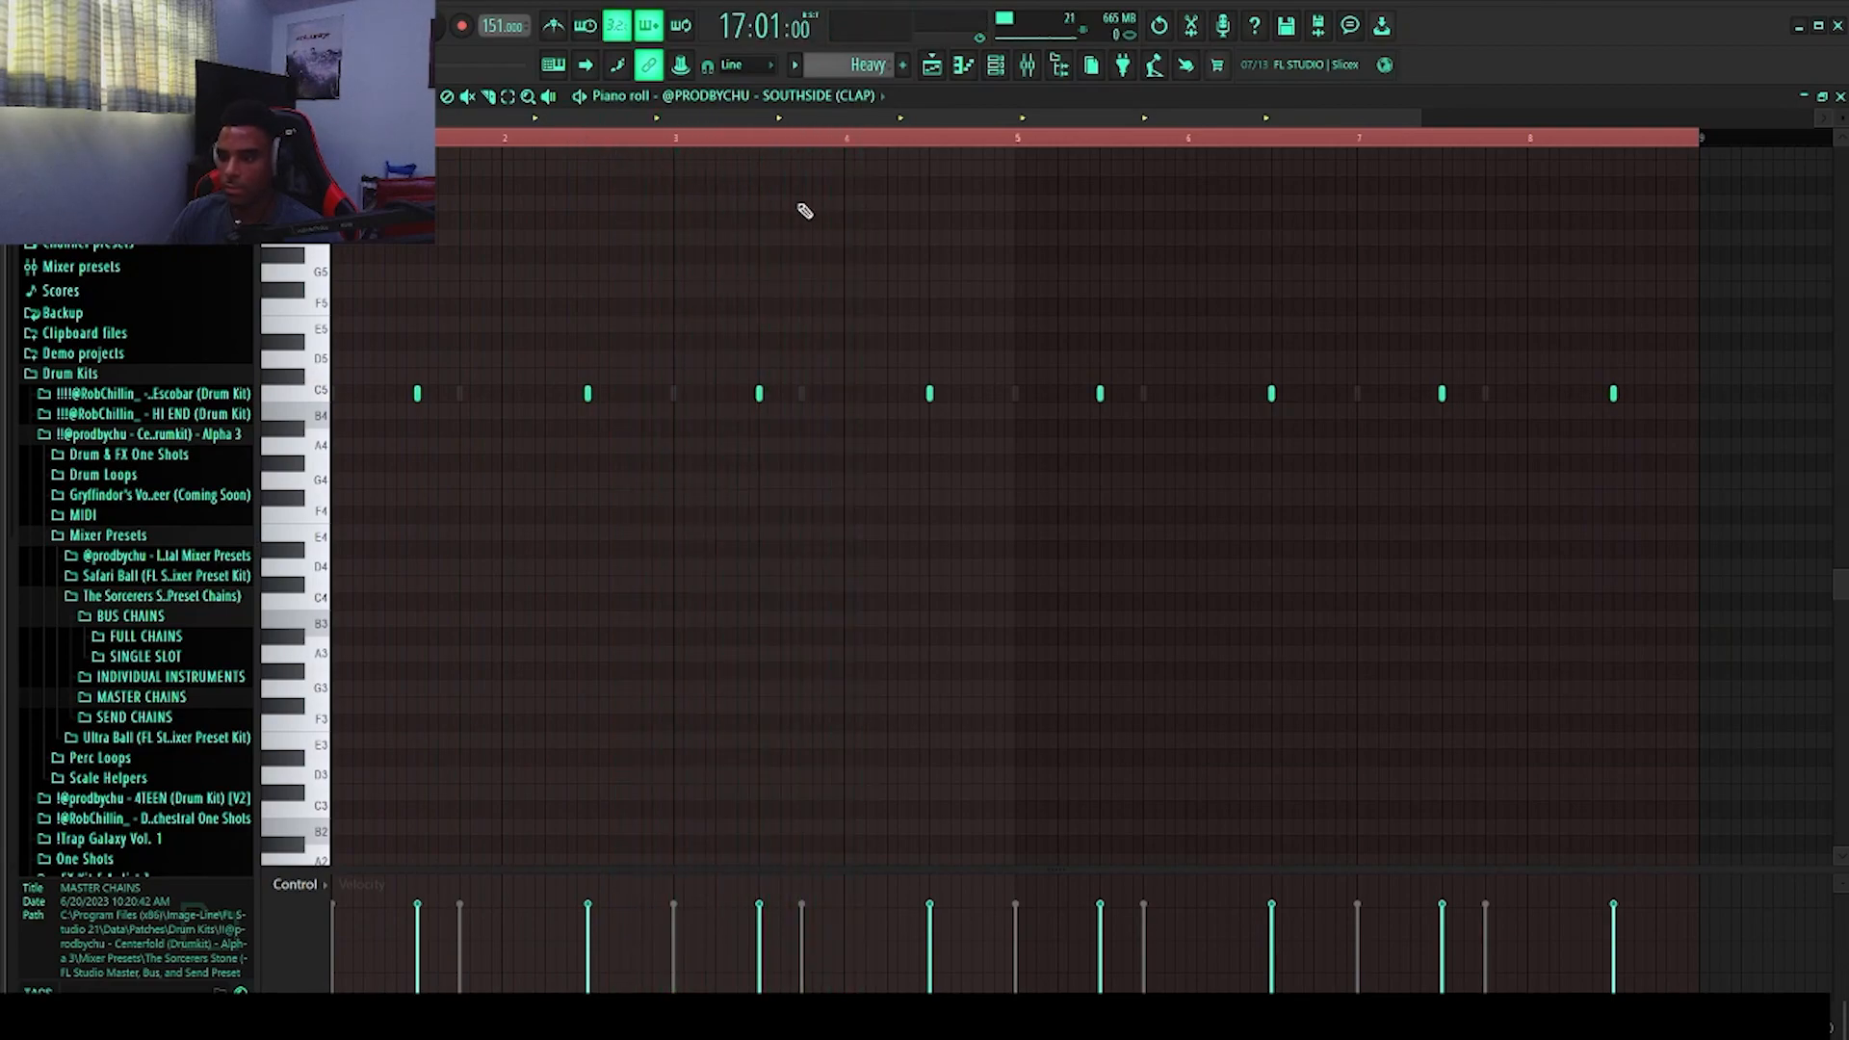
Step: Open the HITTIN (HH) piano roll in the Light pattern and examine the hi-hat's syncopated rhythm and pitch changes
left_click(935, 70)
double_click(897, 464)
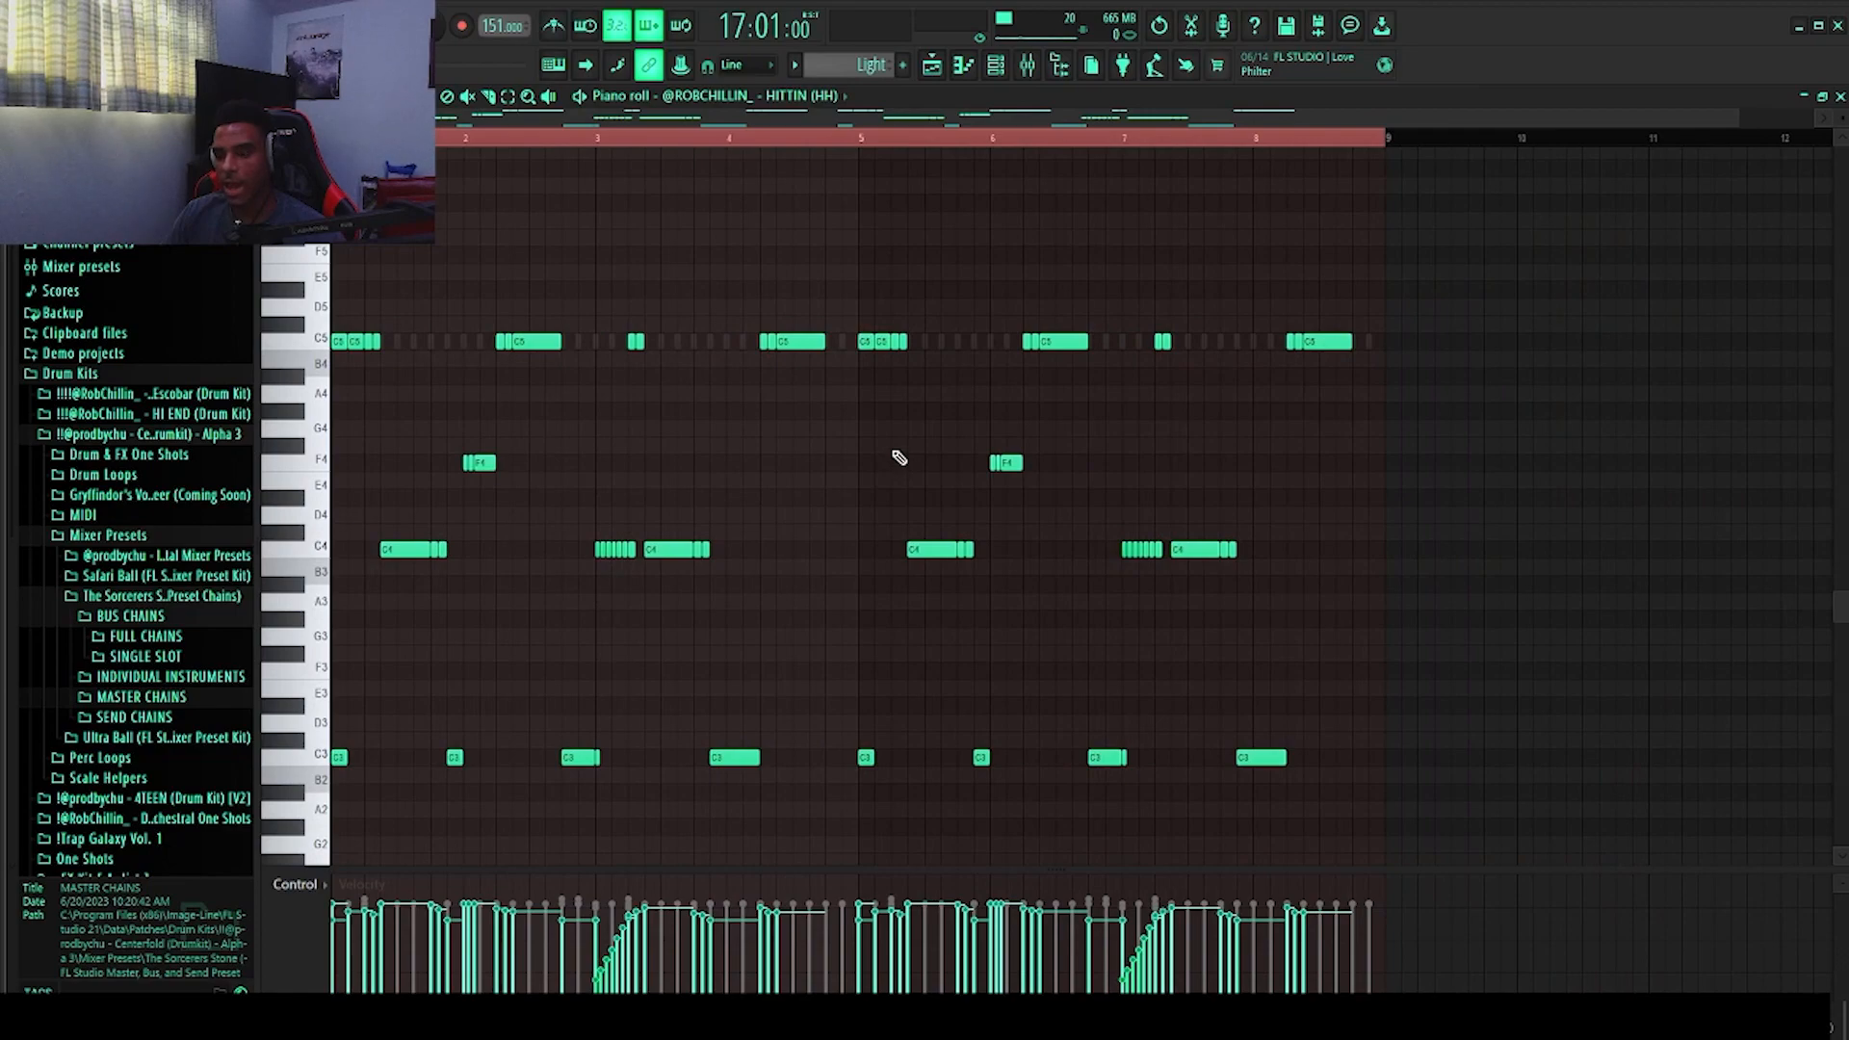
scroll(900, 458, "down", 3)
scroll(900, 459, "up", 2)
left_click_drag(710, 119, 428, 119)
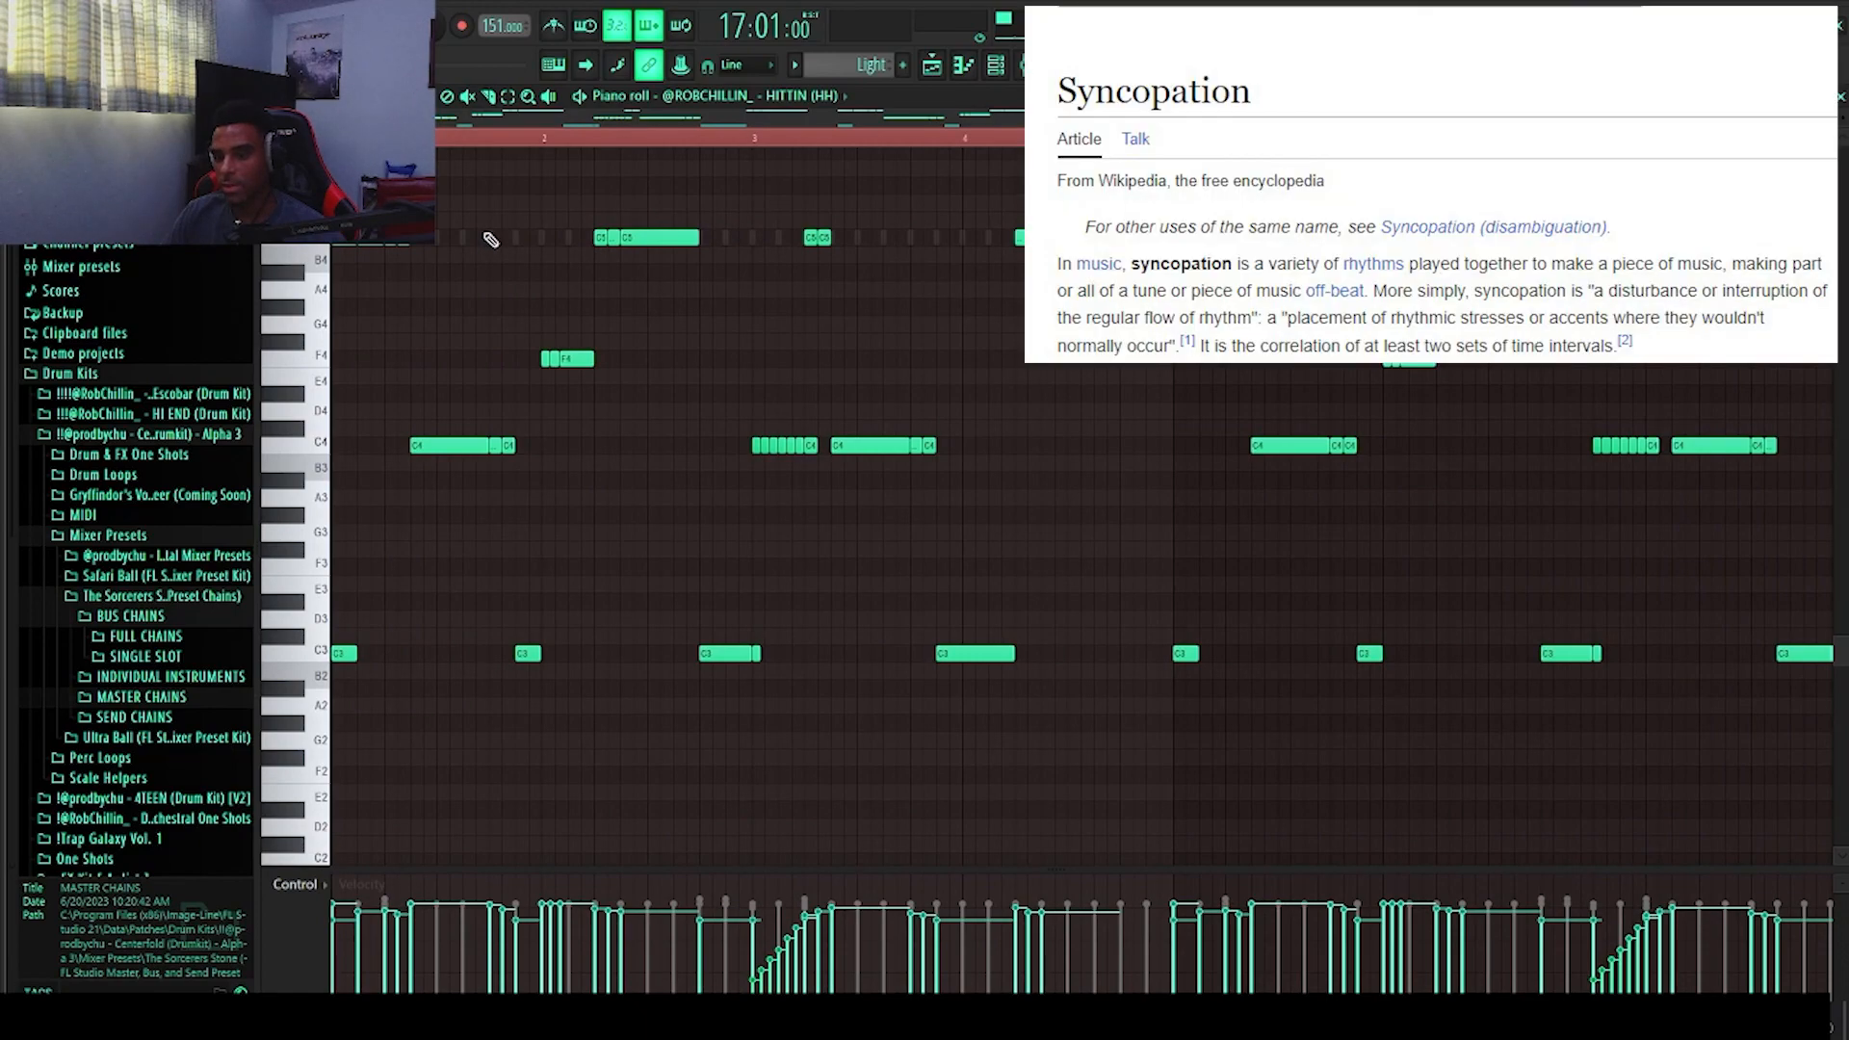
scroll(536, 314, "up", 2)
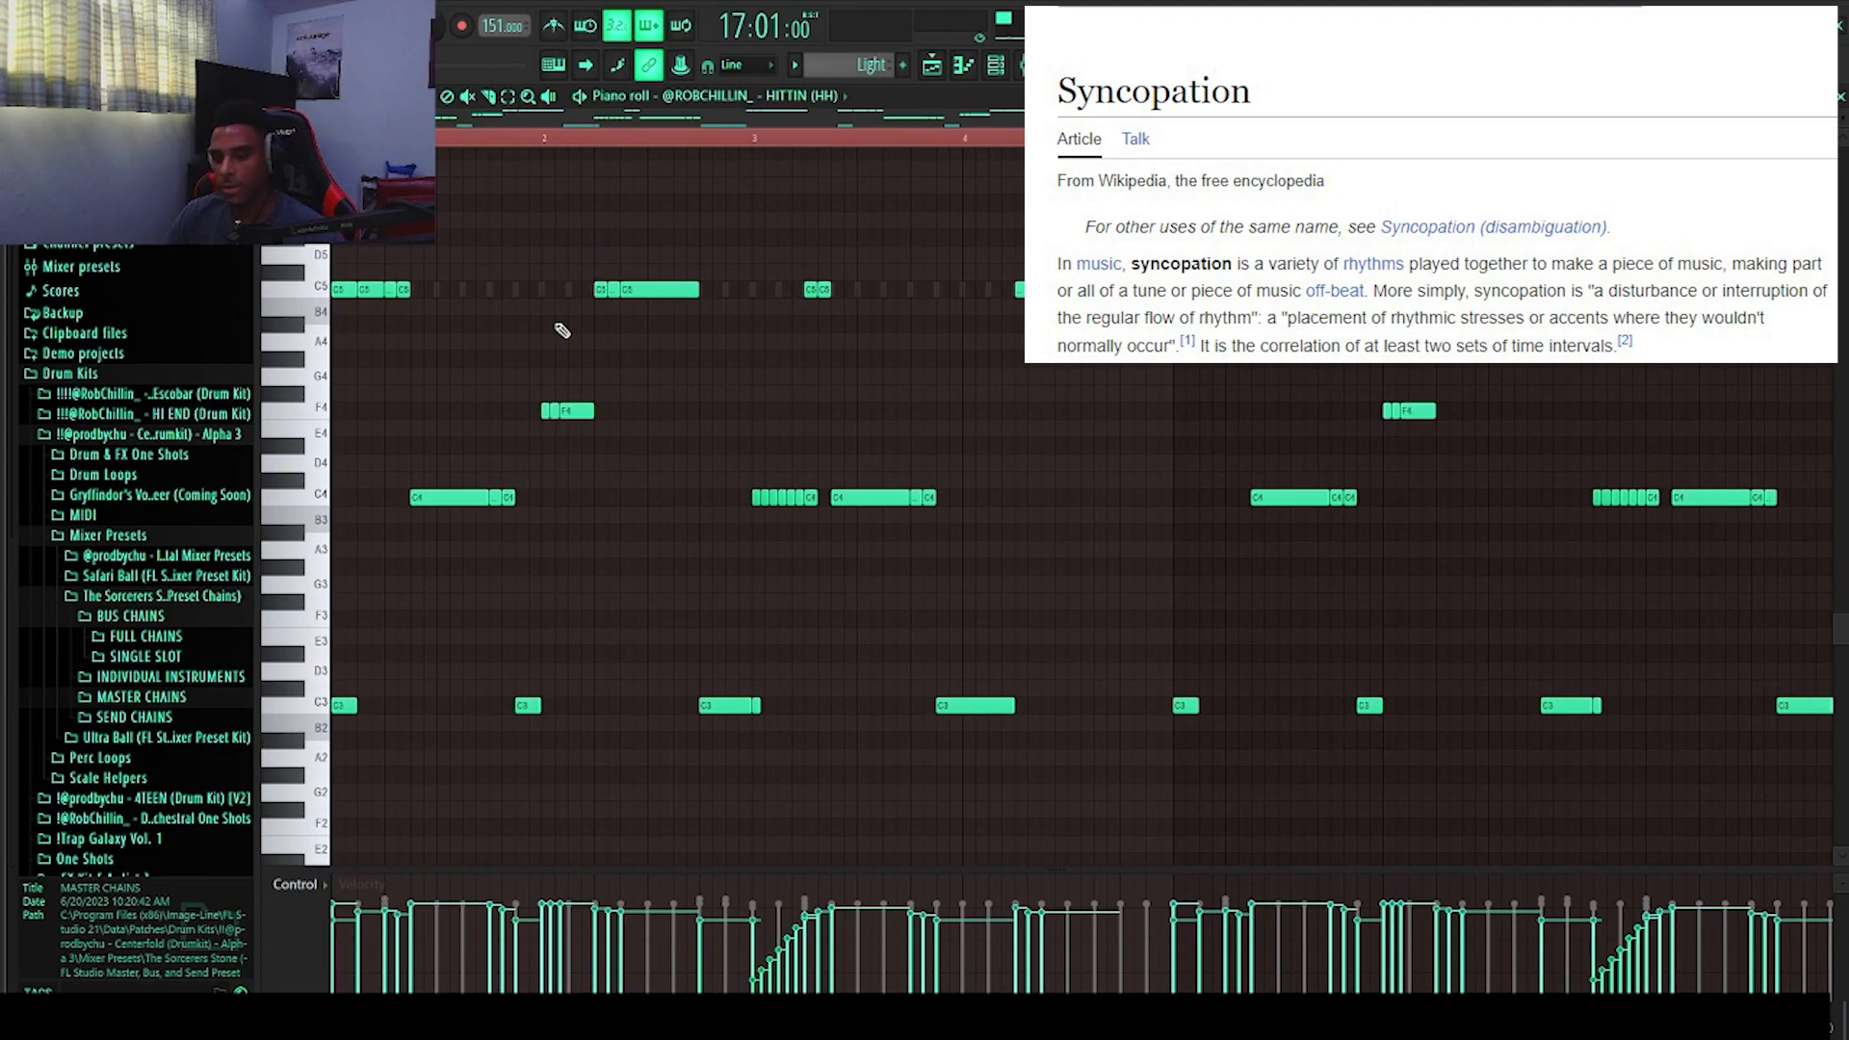
scroll(524, 291, "up", 3)
left_click_drag(553, 118, 428, 118)
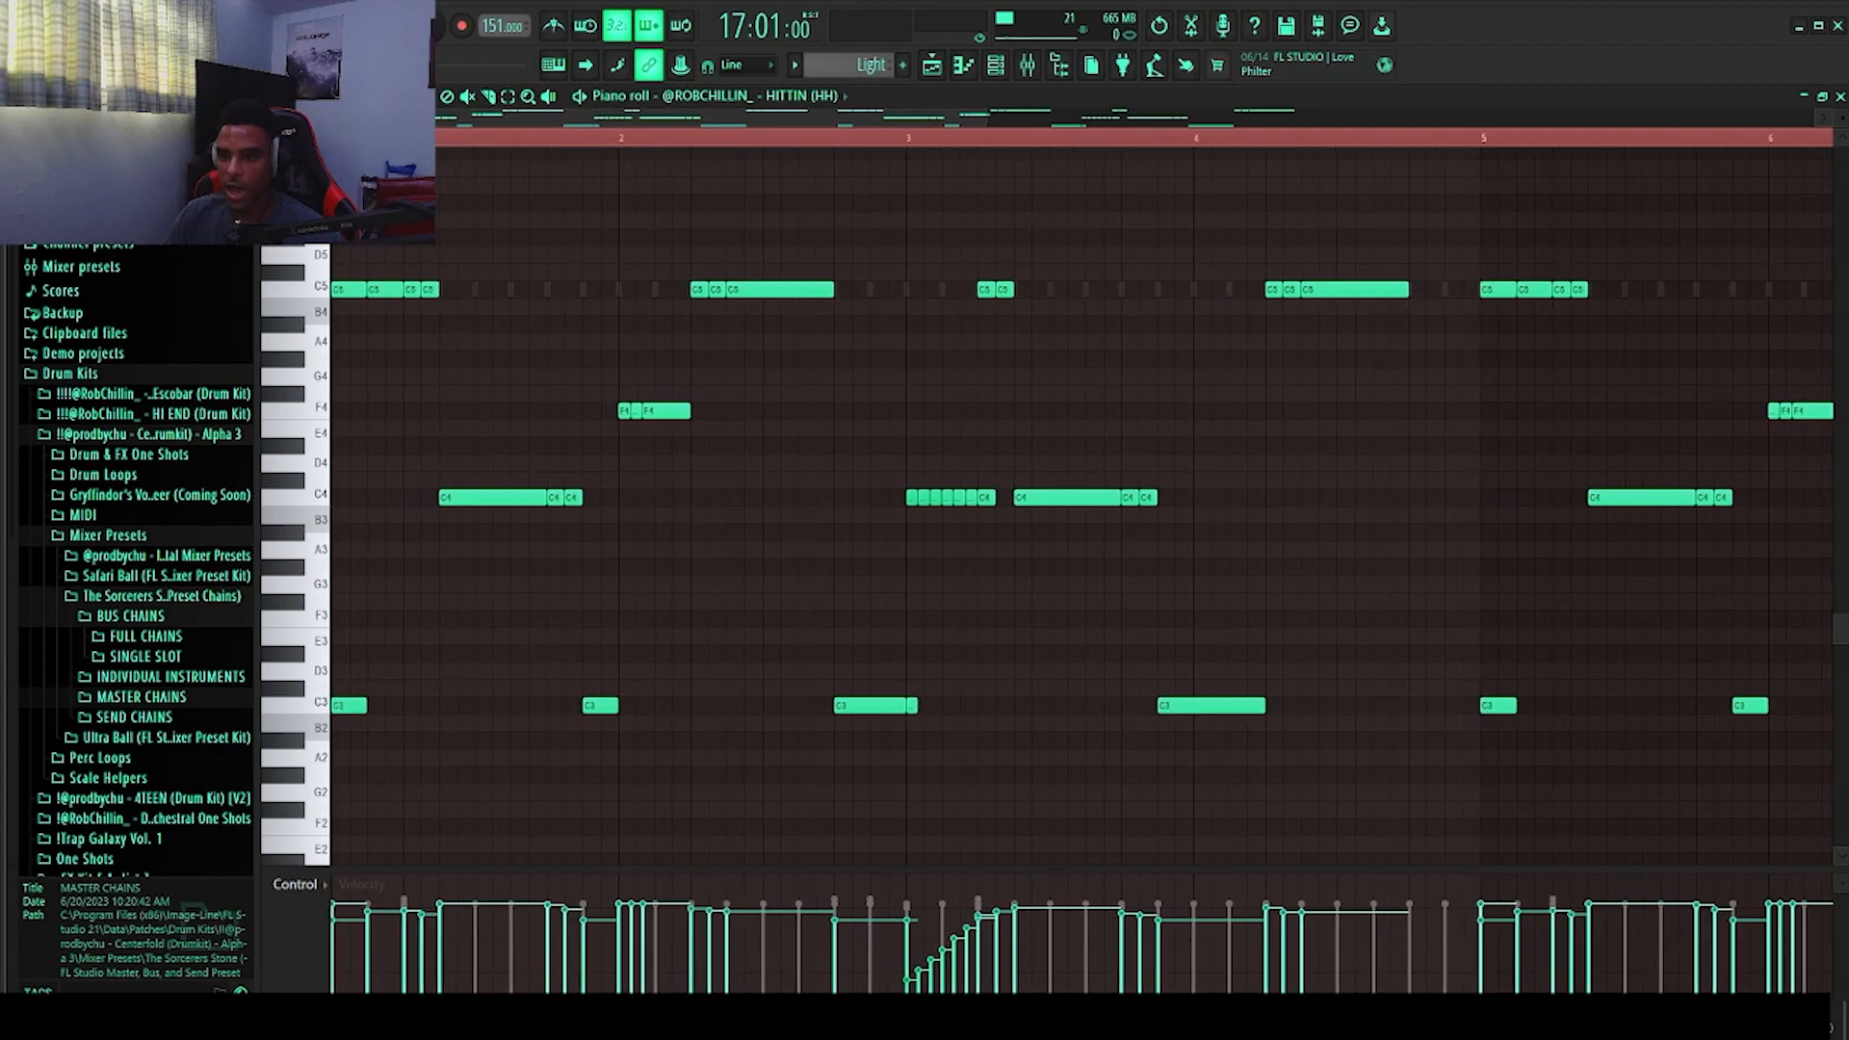
Step: Review the piano roll's snap divisions for the hi-hat pattern and choose Step
left_click(314, 97)
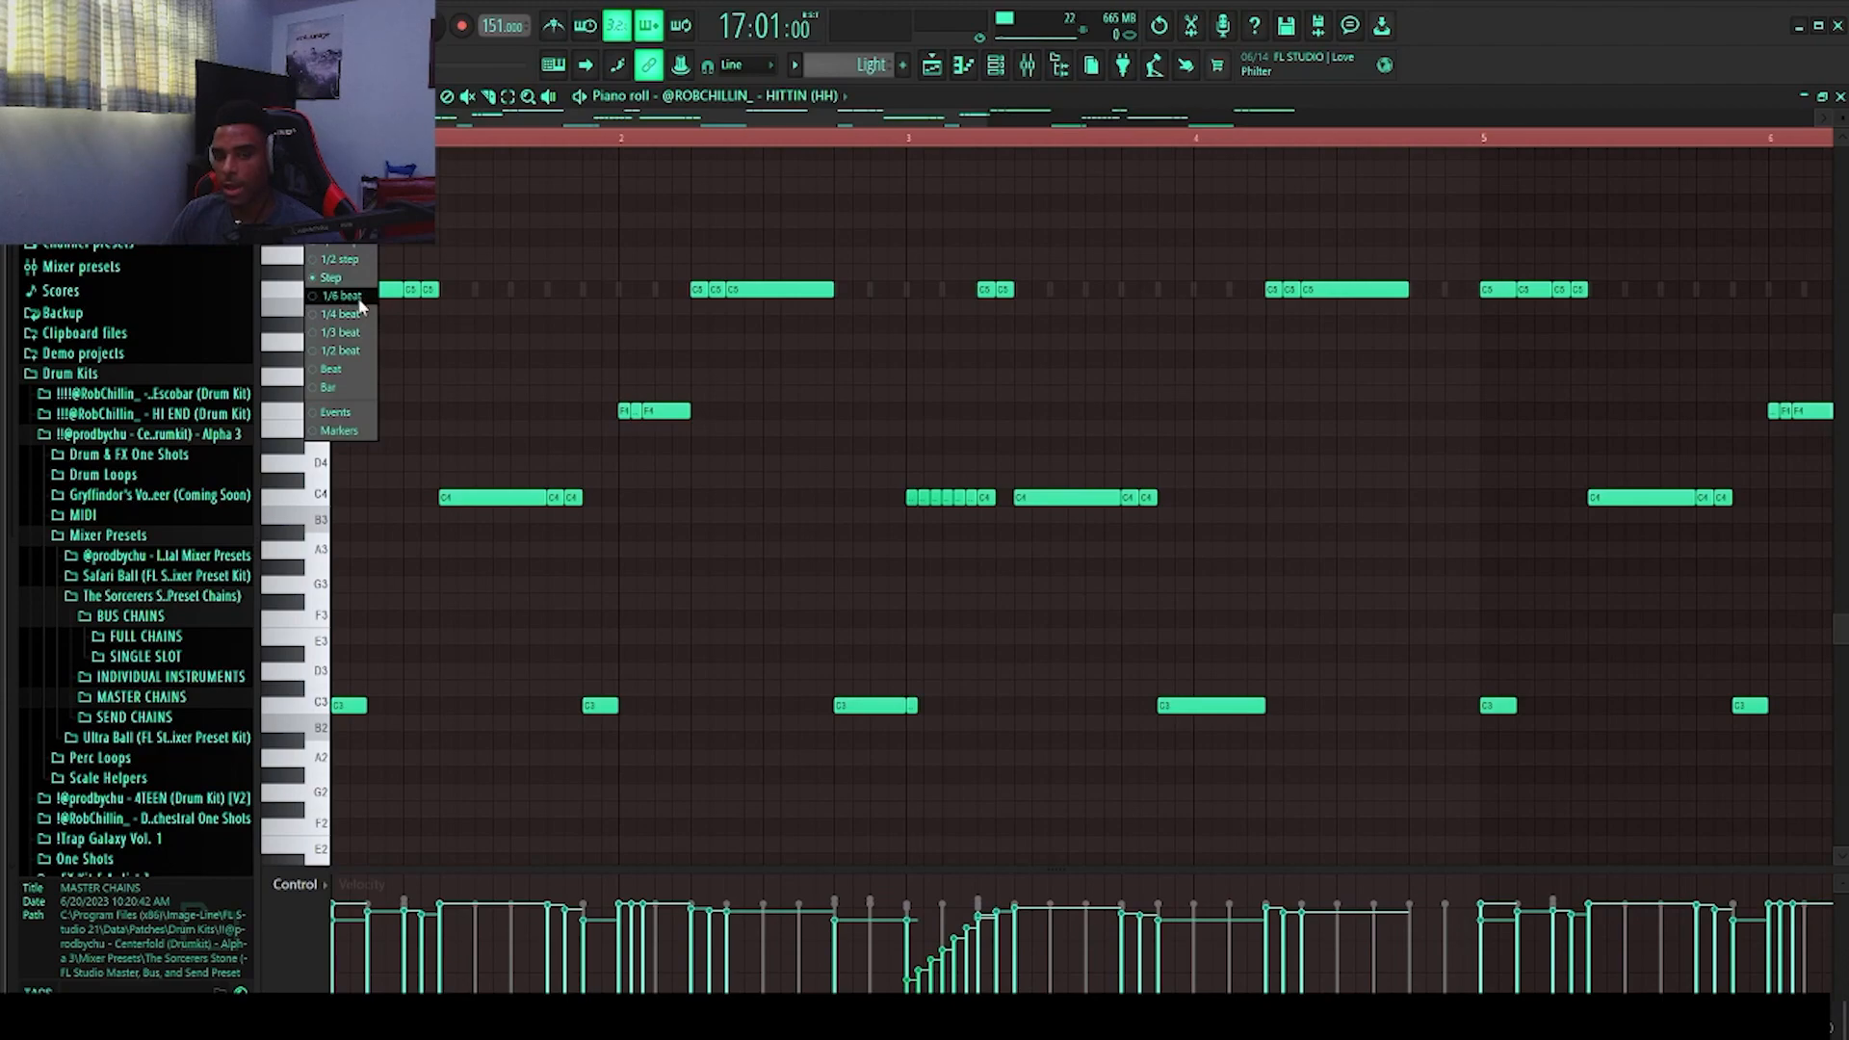
left_click(353, 279)
scroll(479, 145, "down", 1)
scroll(485, 217, "down", 2)
Step: Play the HITTIN (HH) notes with bars 1 to 4 selected for looping, and clear the time selection
key("space")
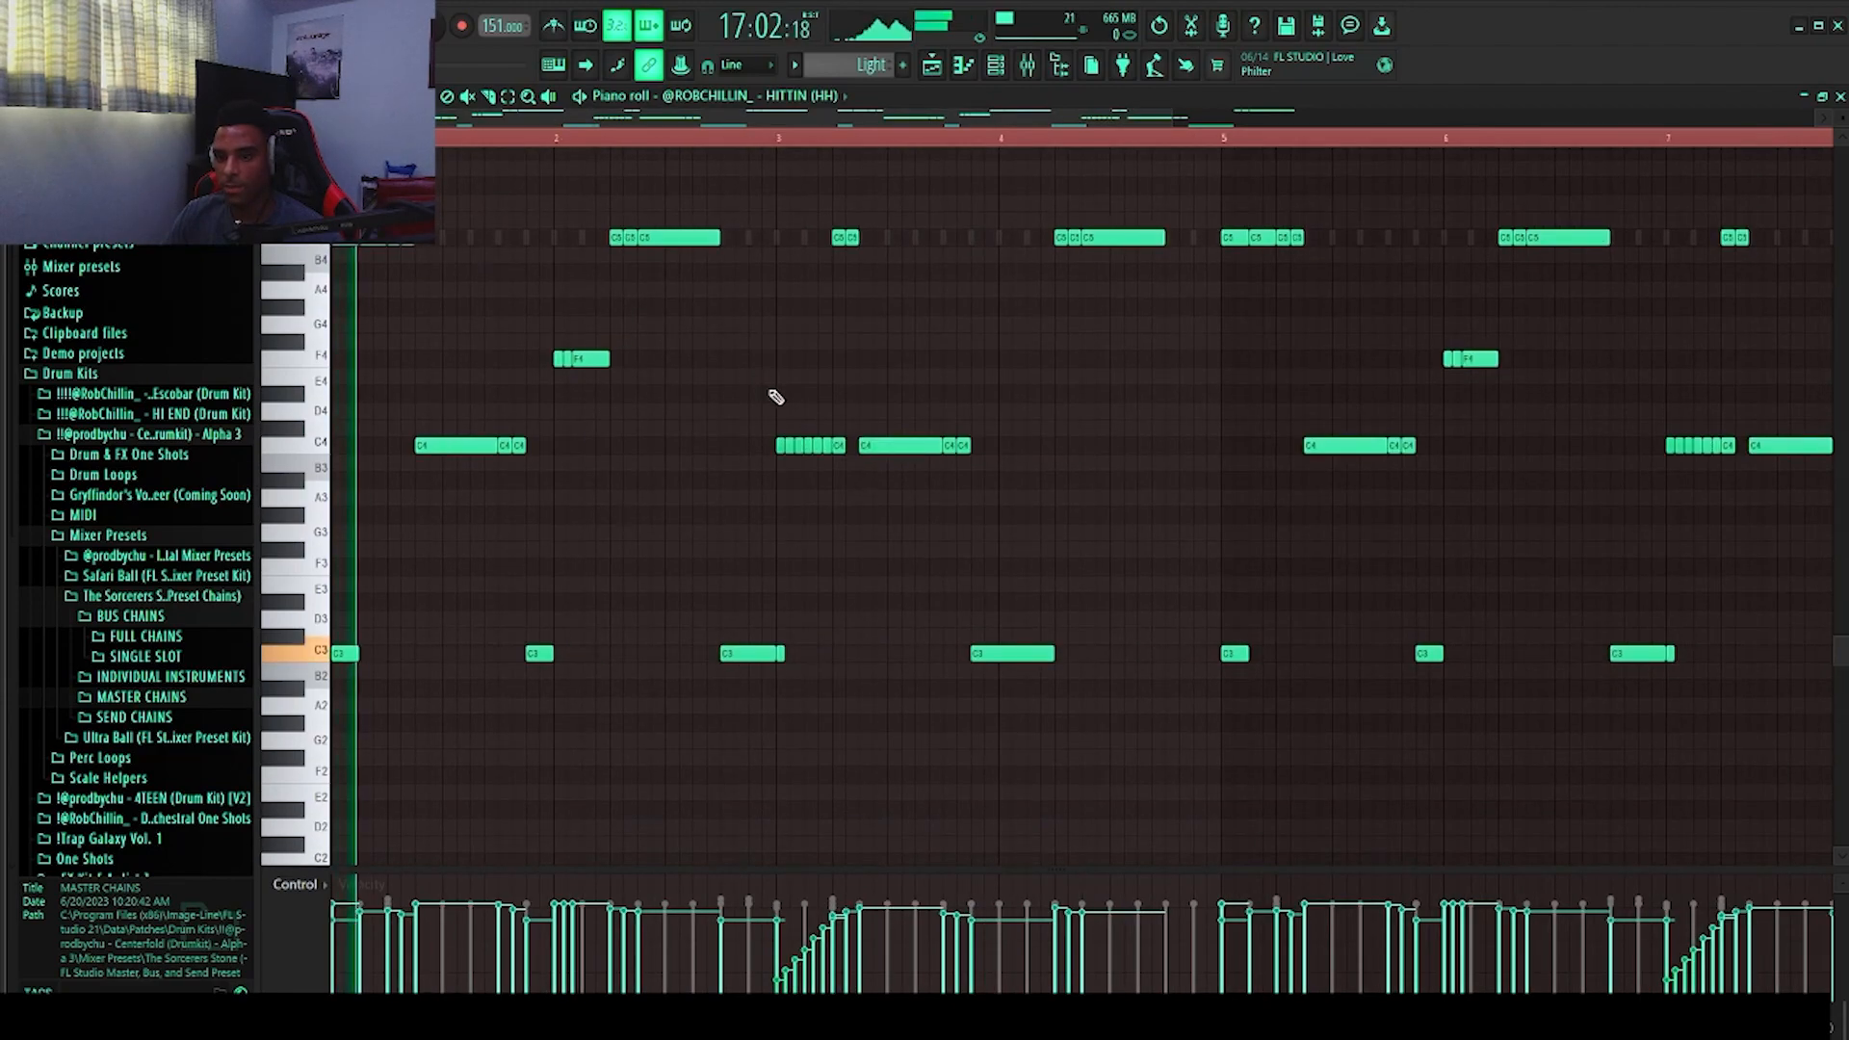
scroll(1275, 627, "up", 1)
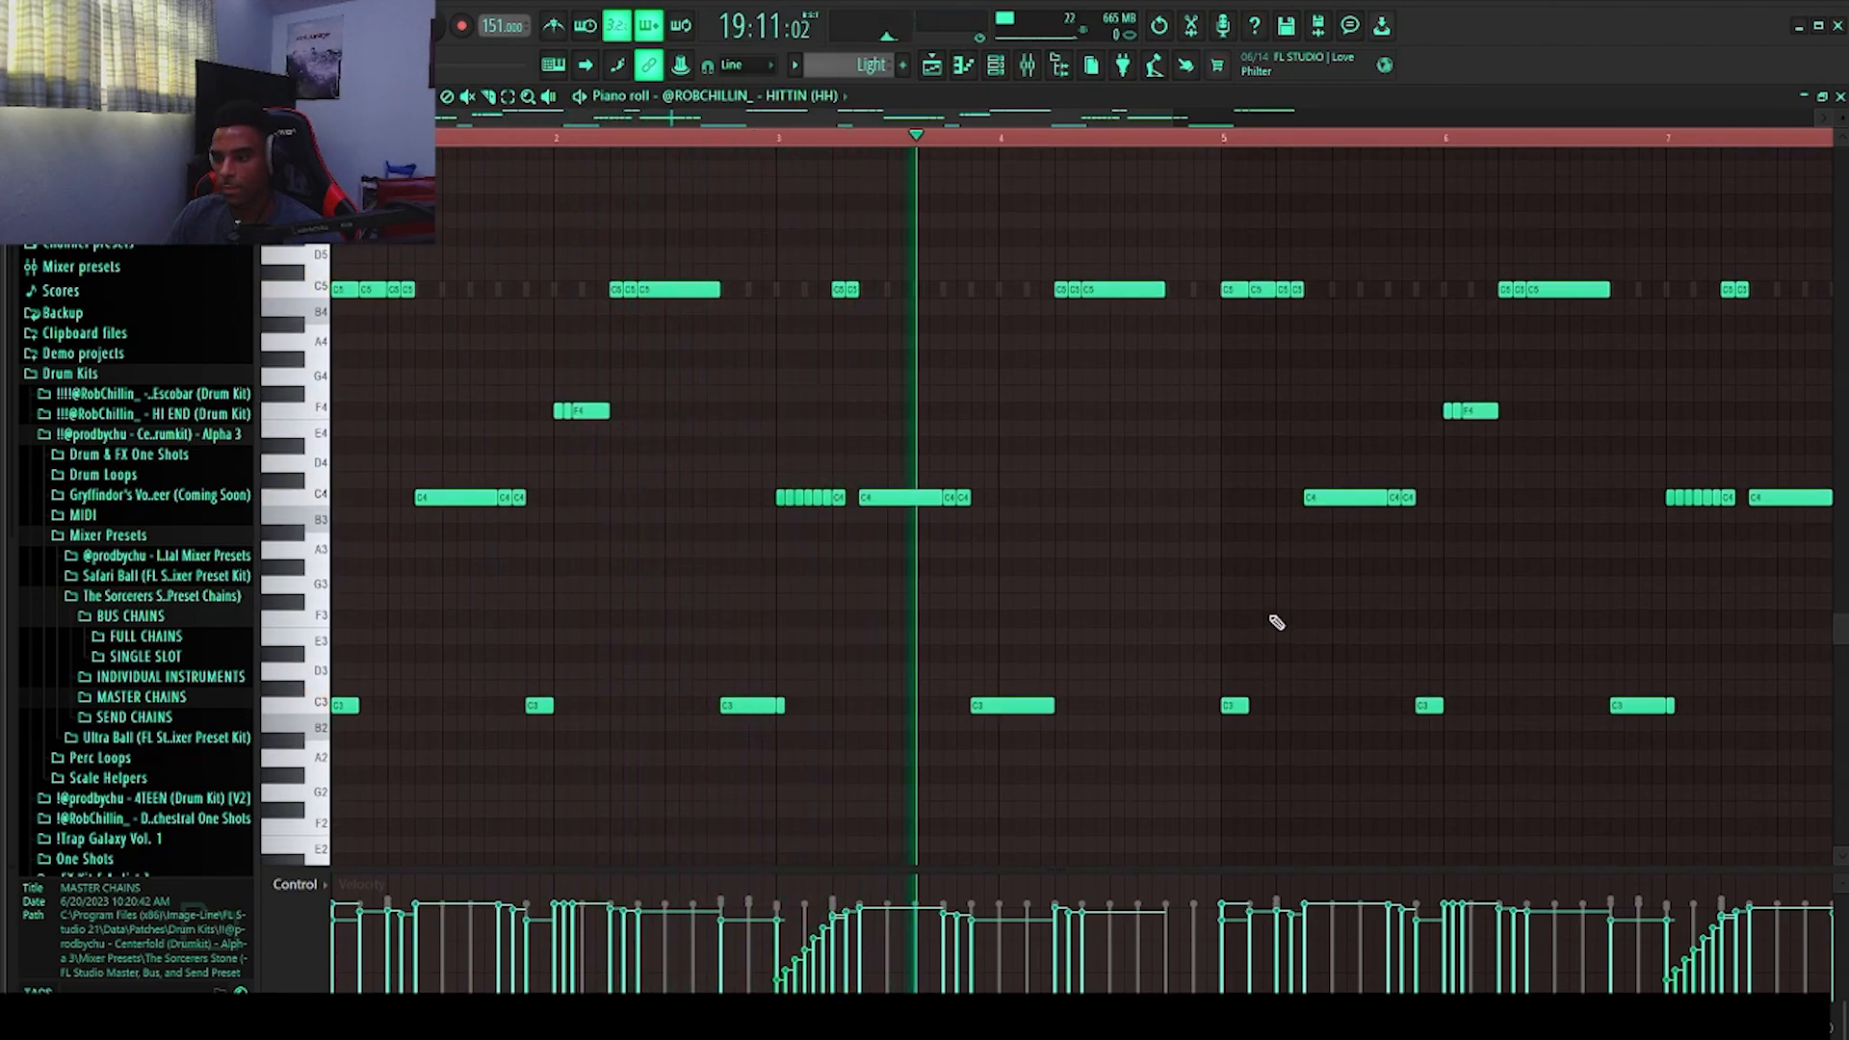
left_click_drag(1226, 142, 390, 275)
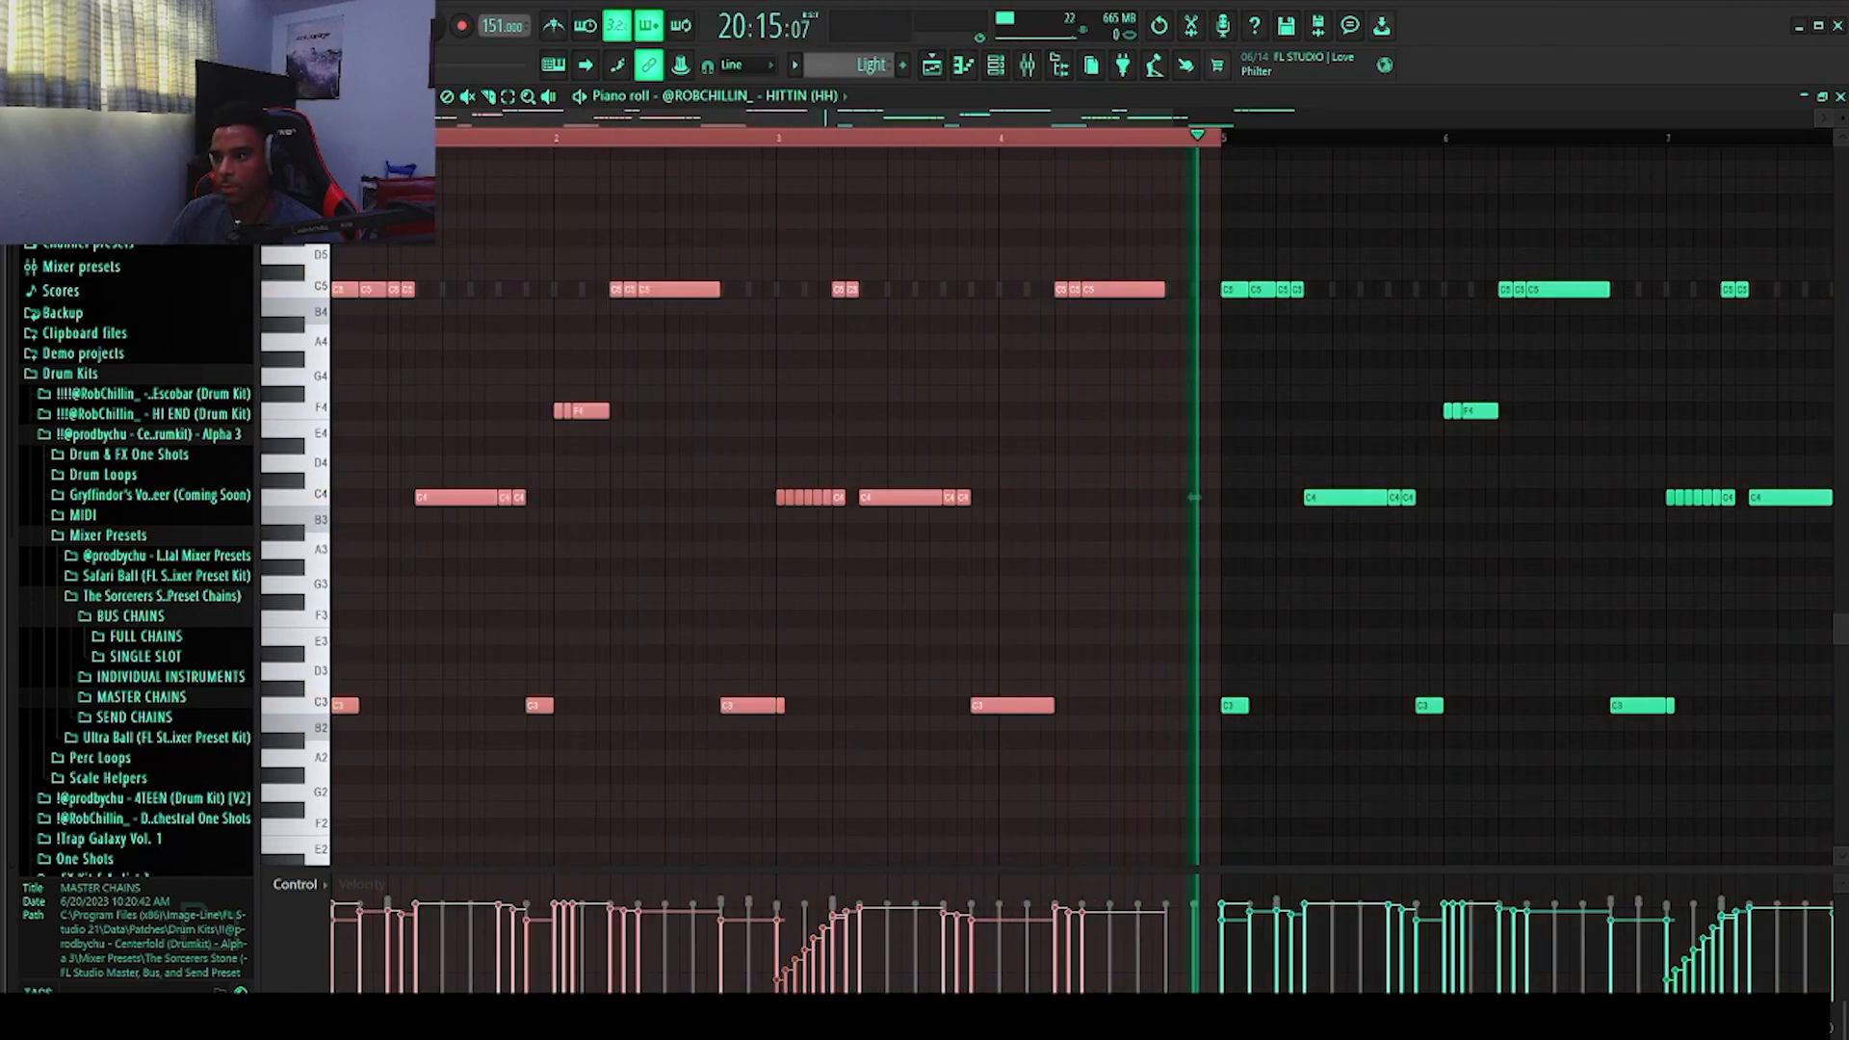
left_click(881, 143, "ctrl")
Step: Examine the opening C5 hi-hat notes and the first C3 note of the HITTIN (HH) pattern
scroll(731, 256, "down", 2)
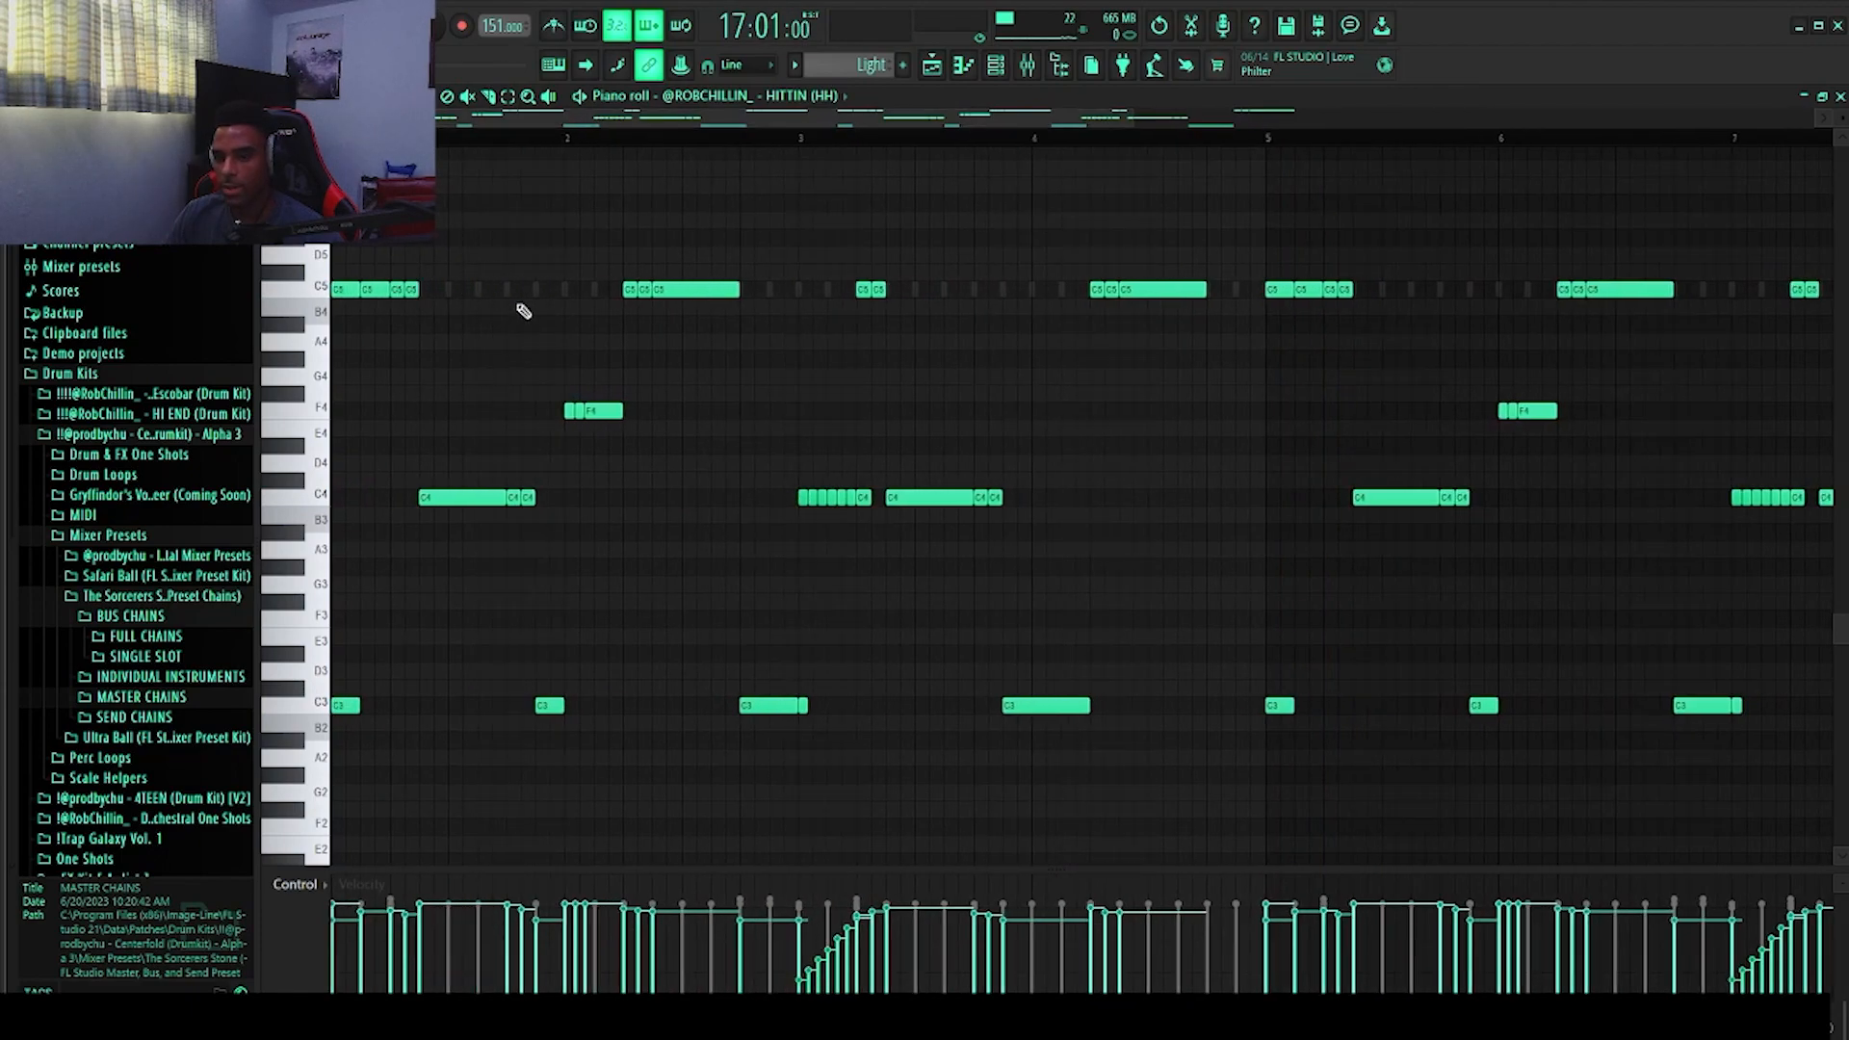
left_click_drag(507, 313, 497, 274)
left_click_drag(497, 350, 333, 248)
left_click_drag(425, 781, 313, 686)
left_click(455, 658, "ctrl")
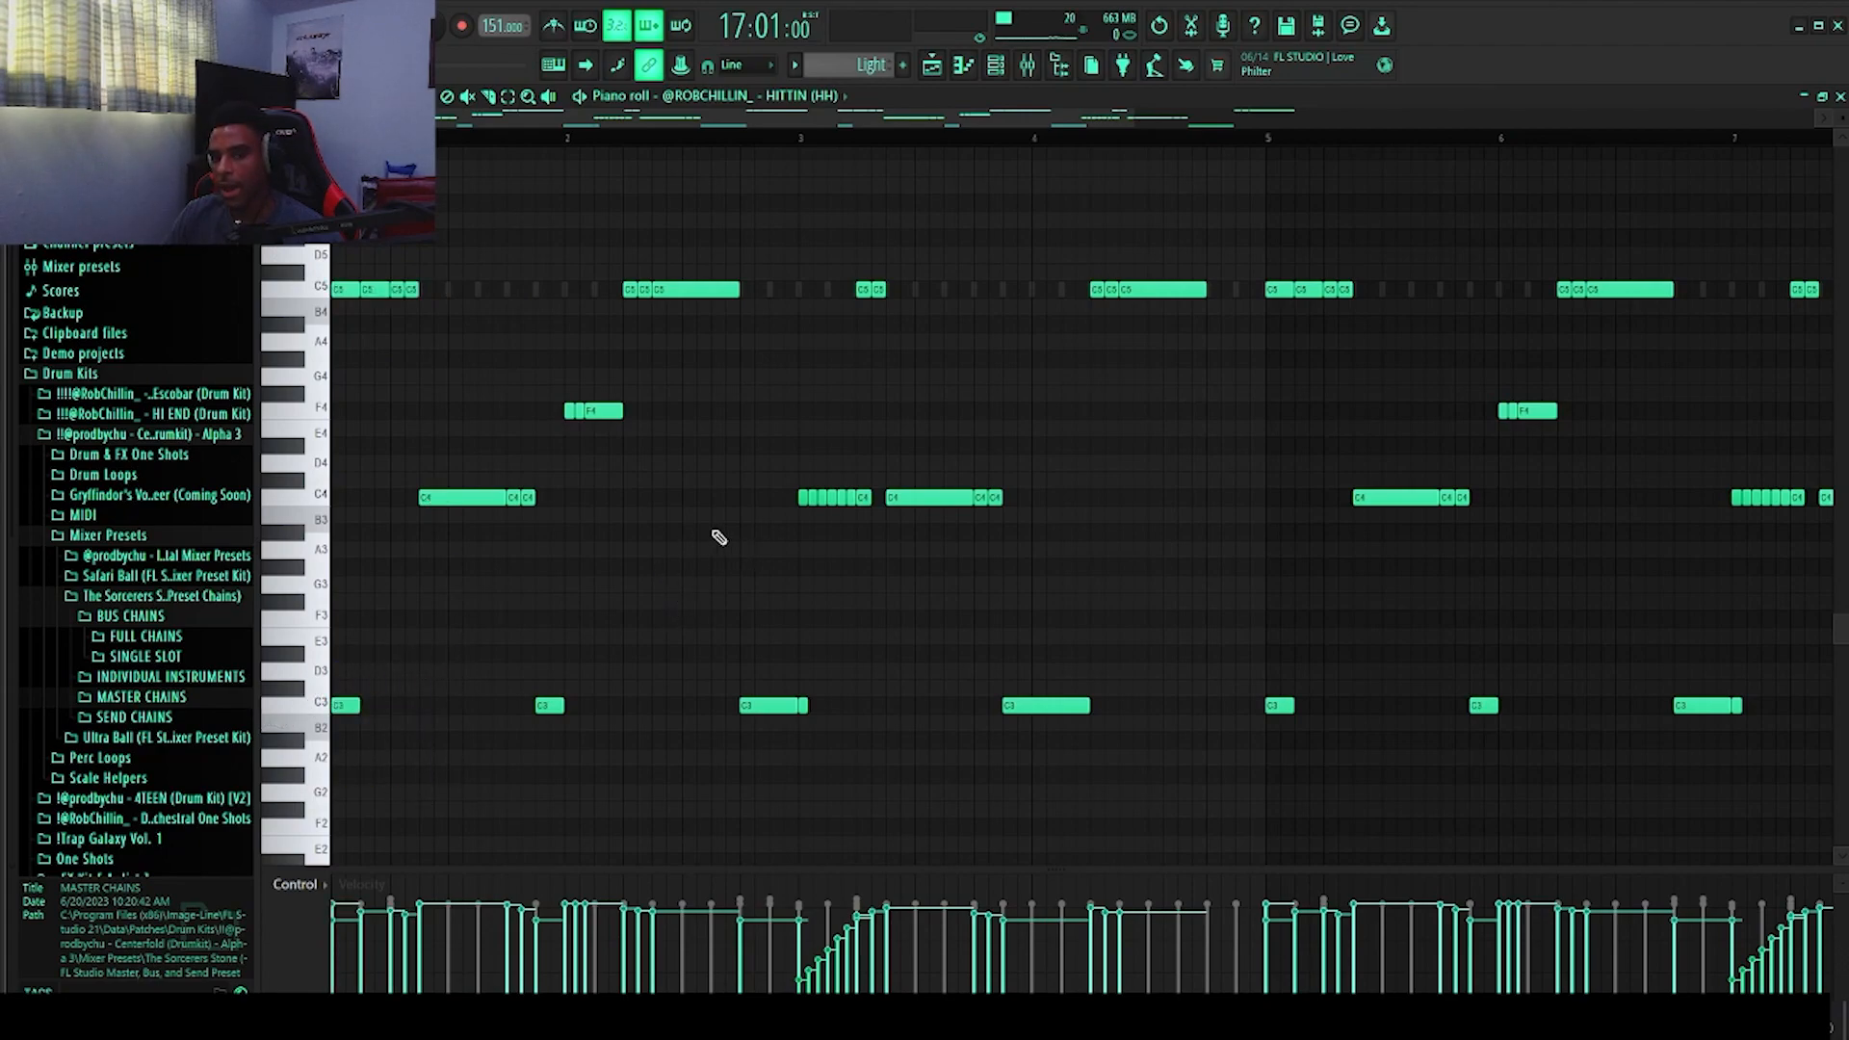
Step: Play the HITTIN (HH) notes from the start and examine how the hi-hat phrase is laid out across the pattern
key("space")
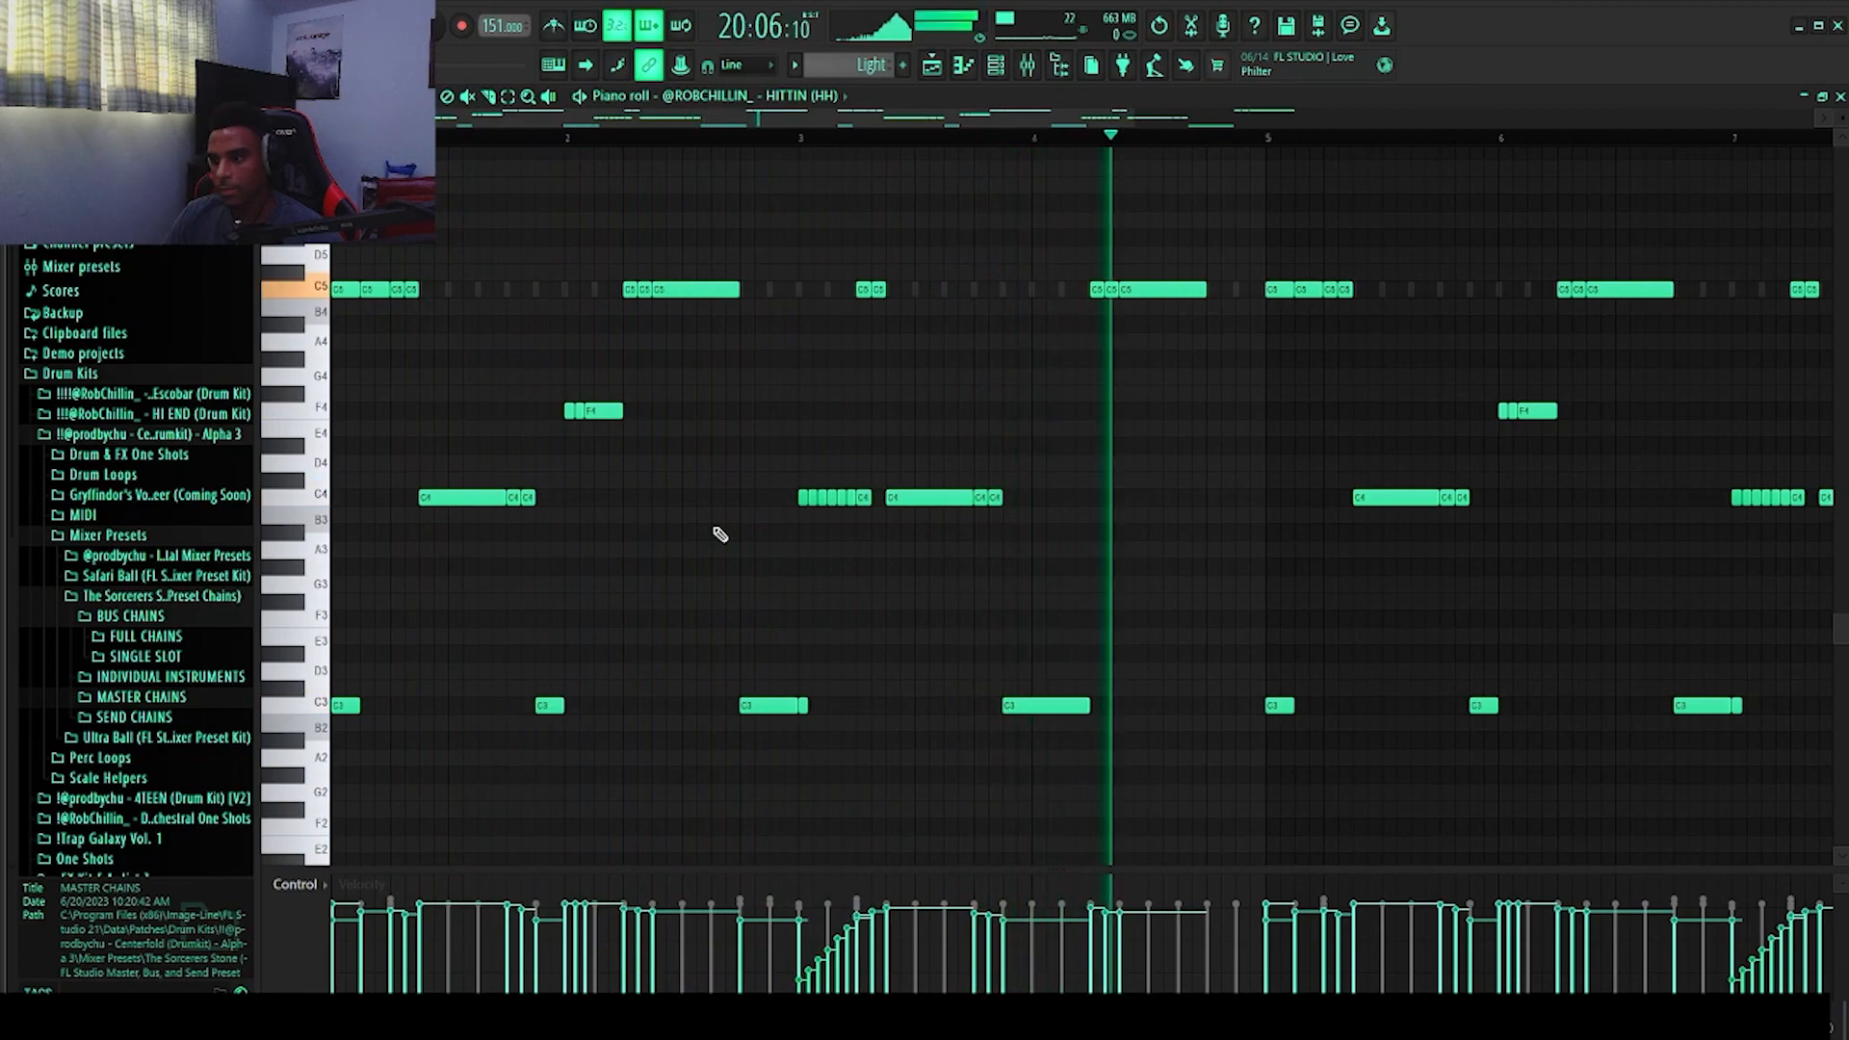
key("space")
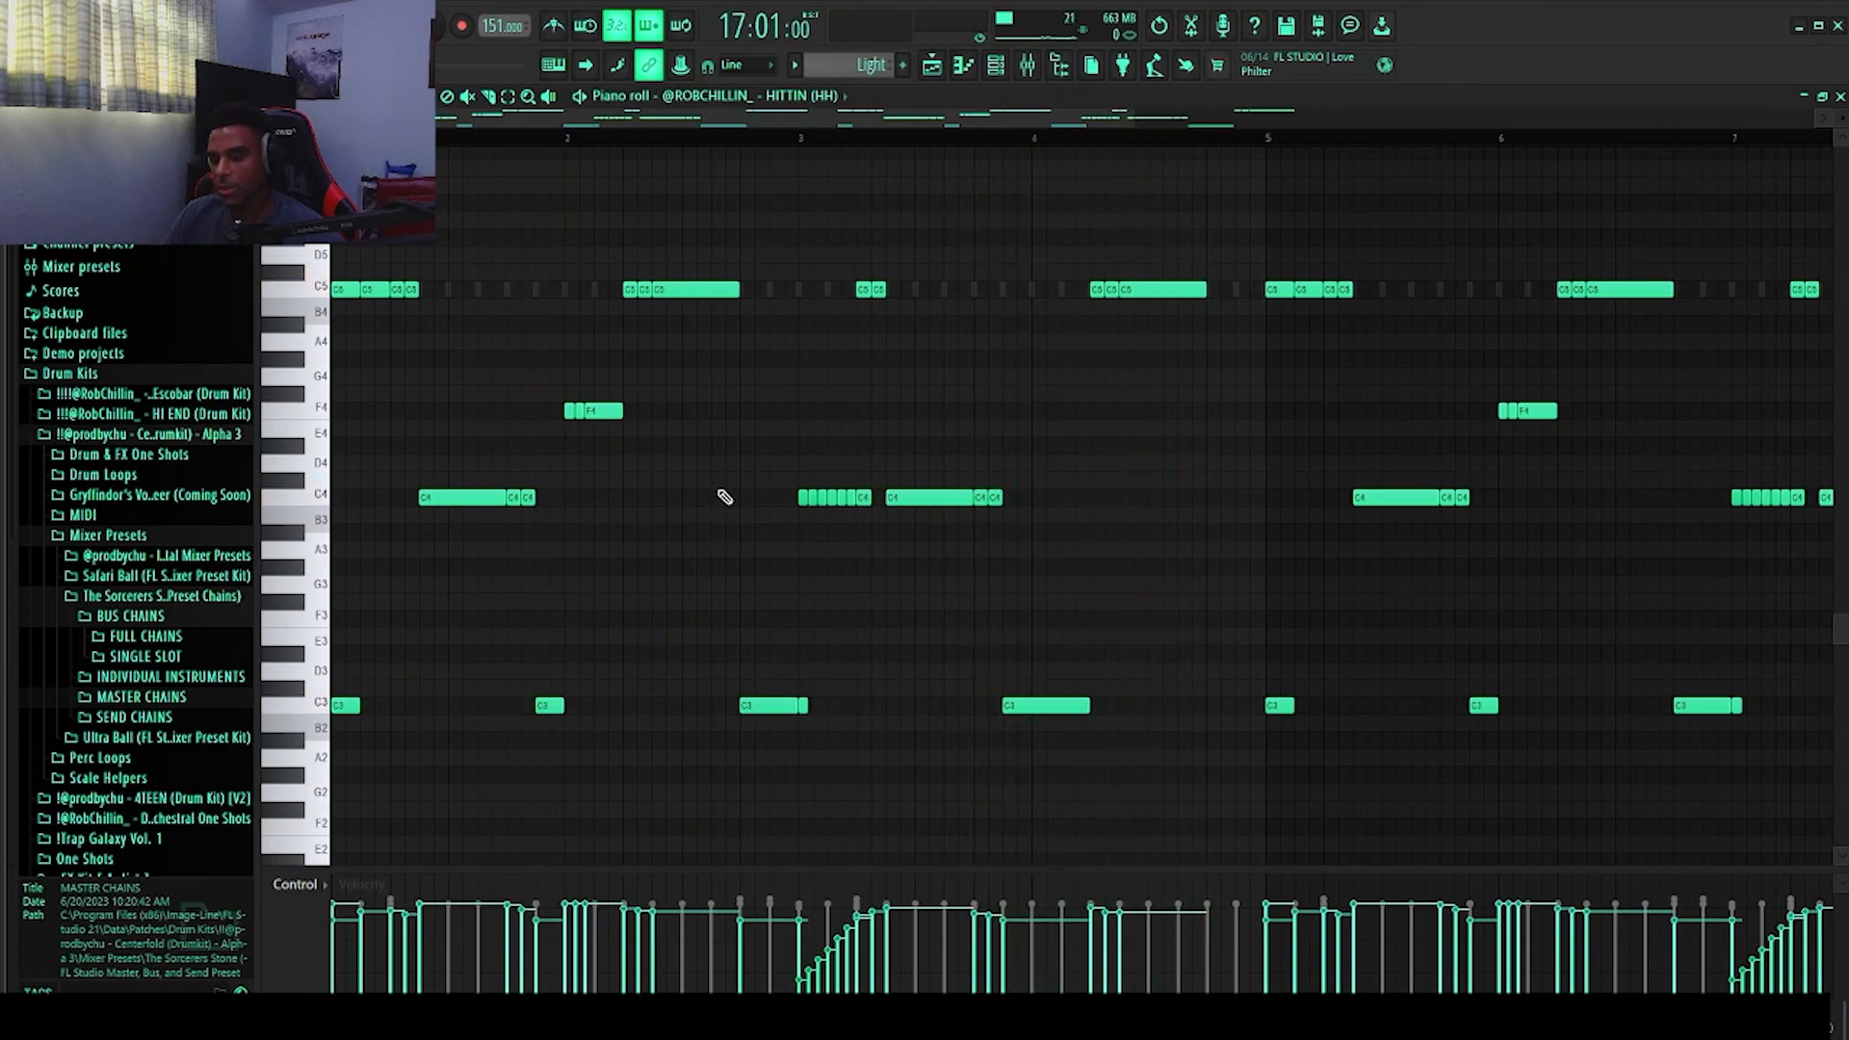
scroll(724, 497, "down", 2)
scroll(805, 508, "down", 2)
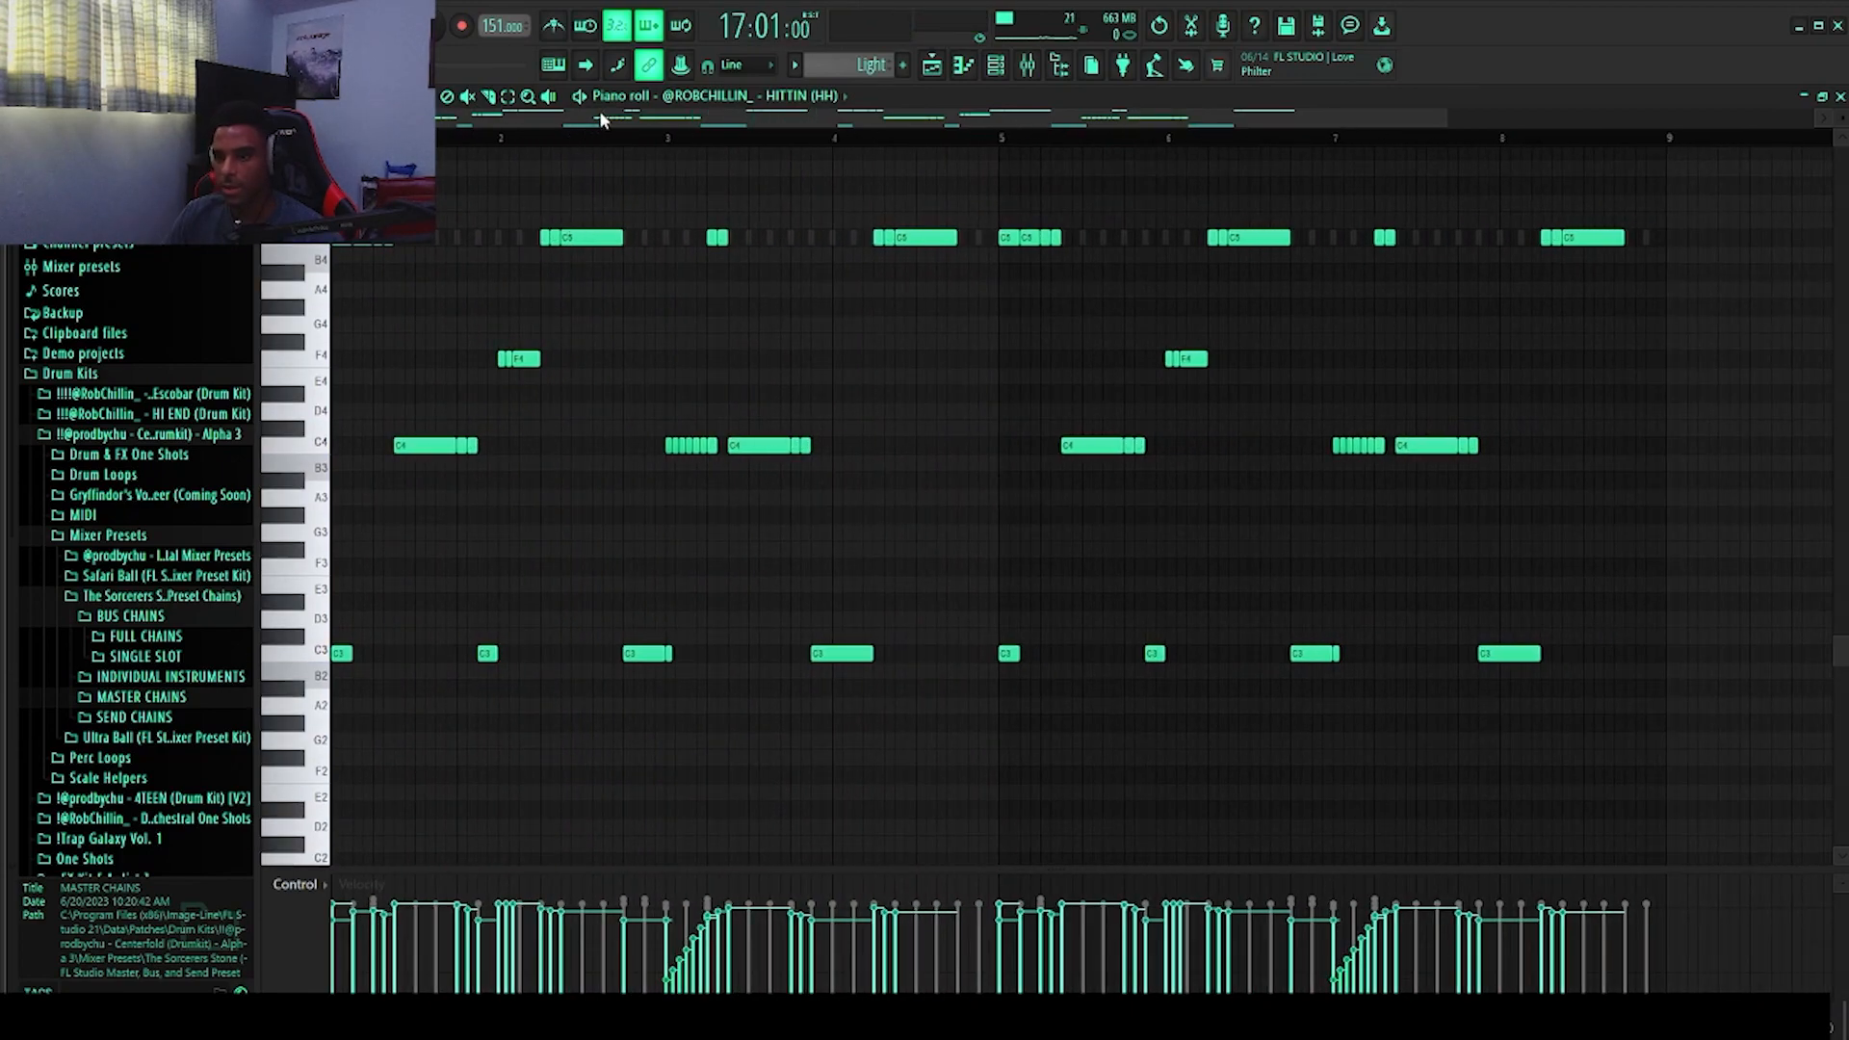
scroll(543, 279, "up", 2)
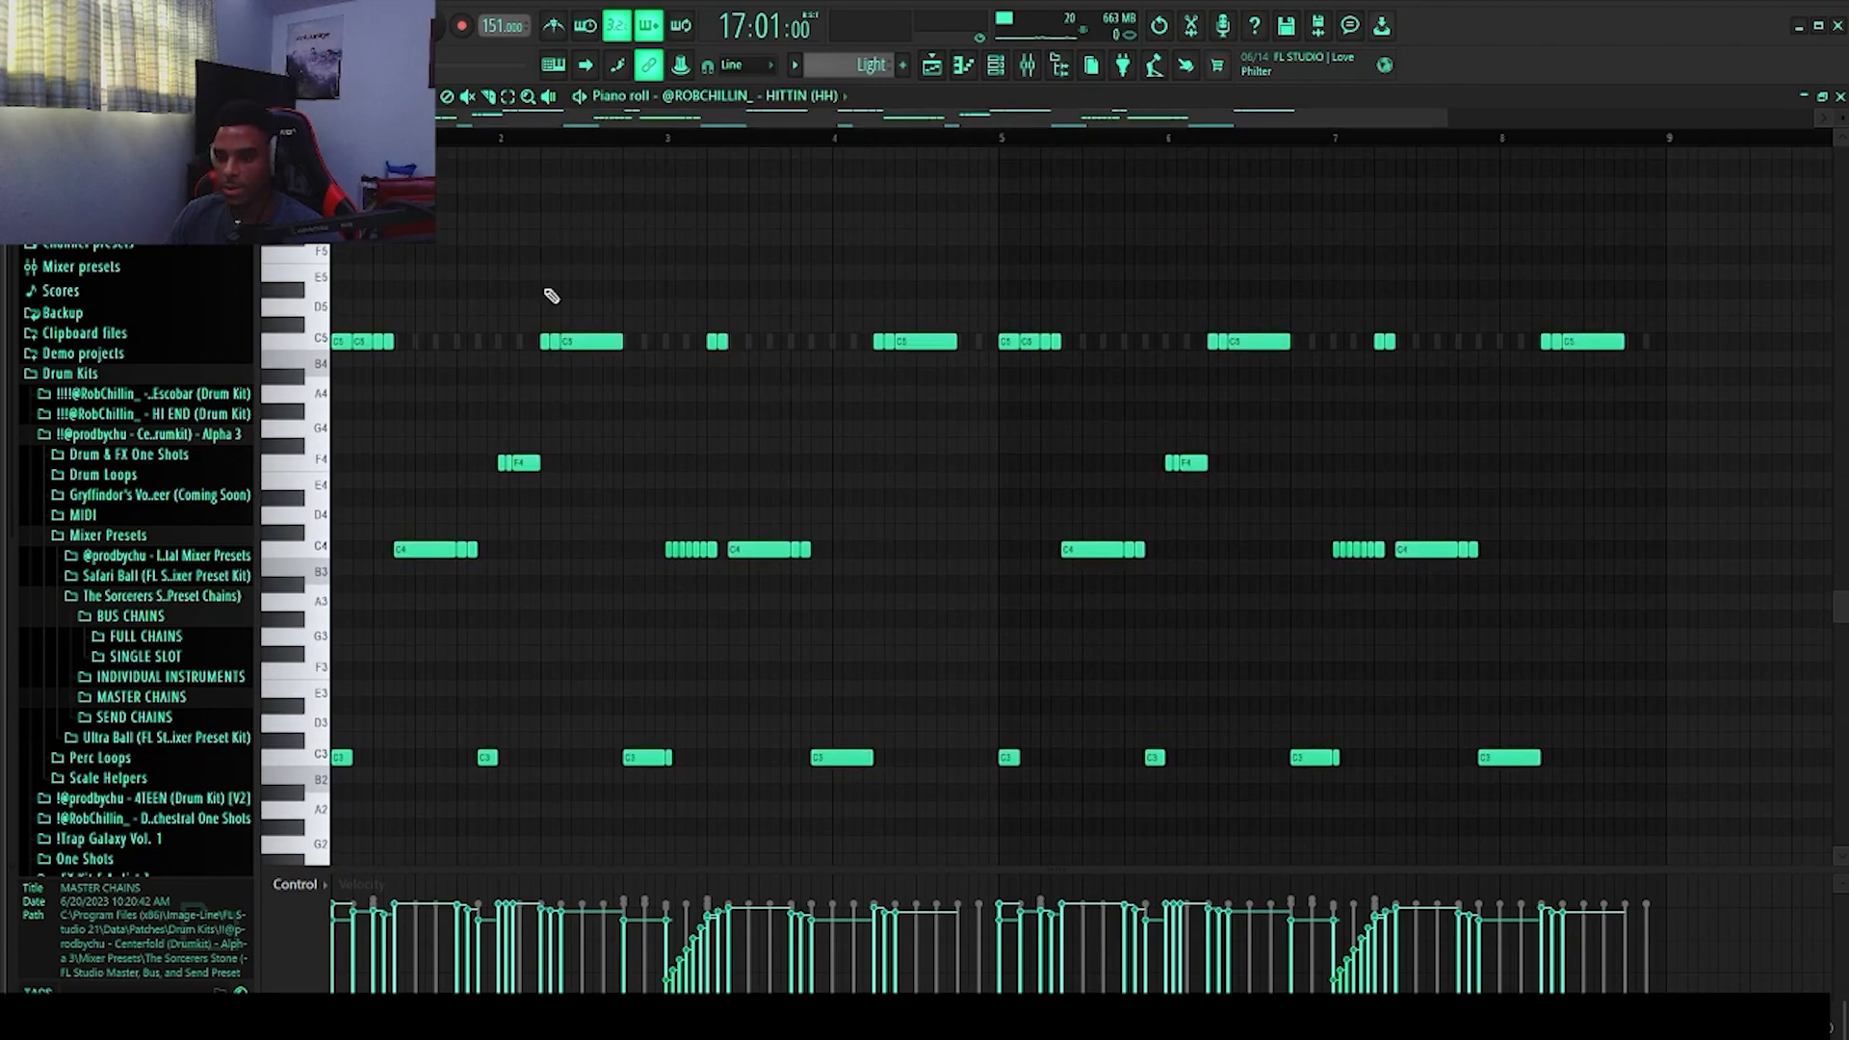
scroll(474, 240, "down", 2)
scroll(474, 240, "up", 1)
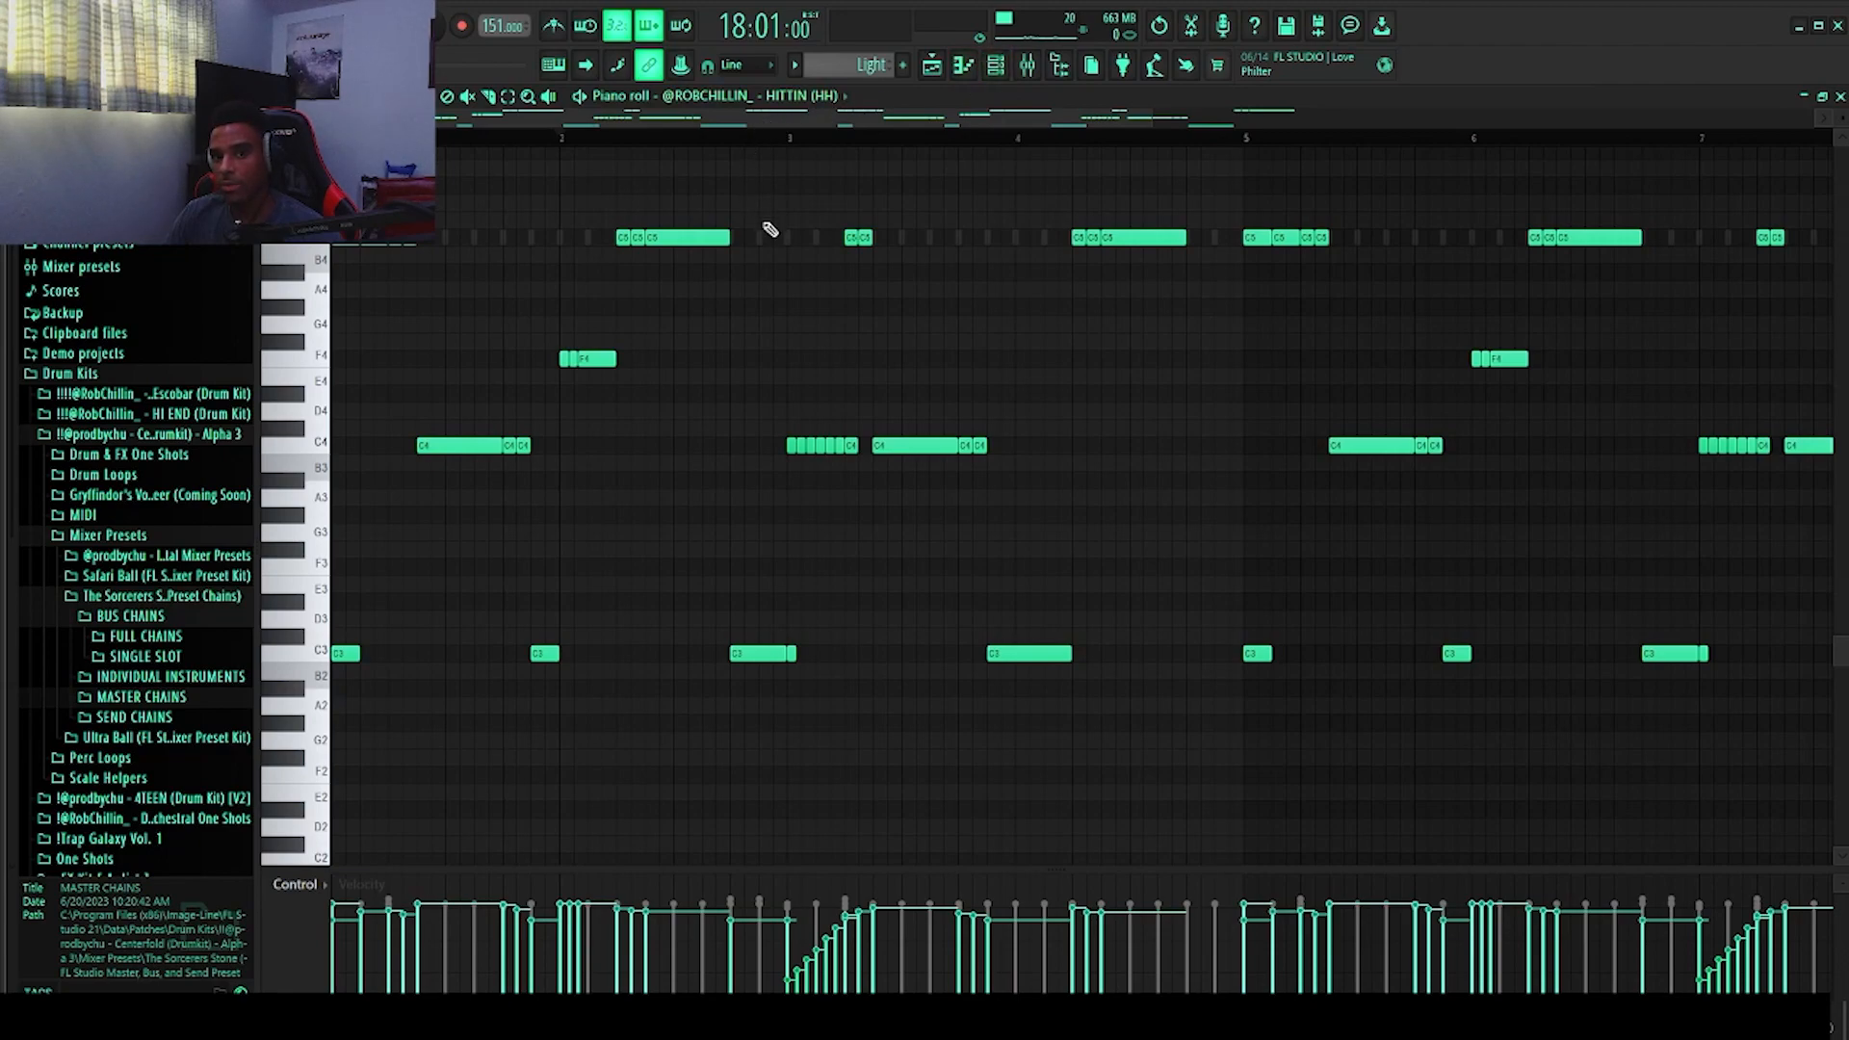
scroll(807, 272, "up", 2)
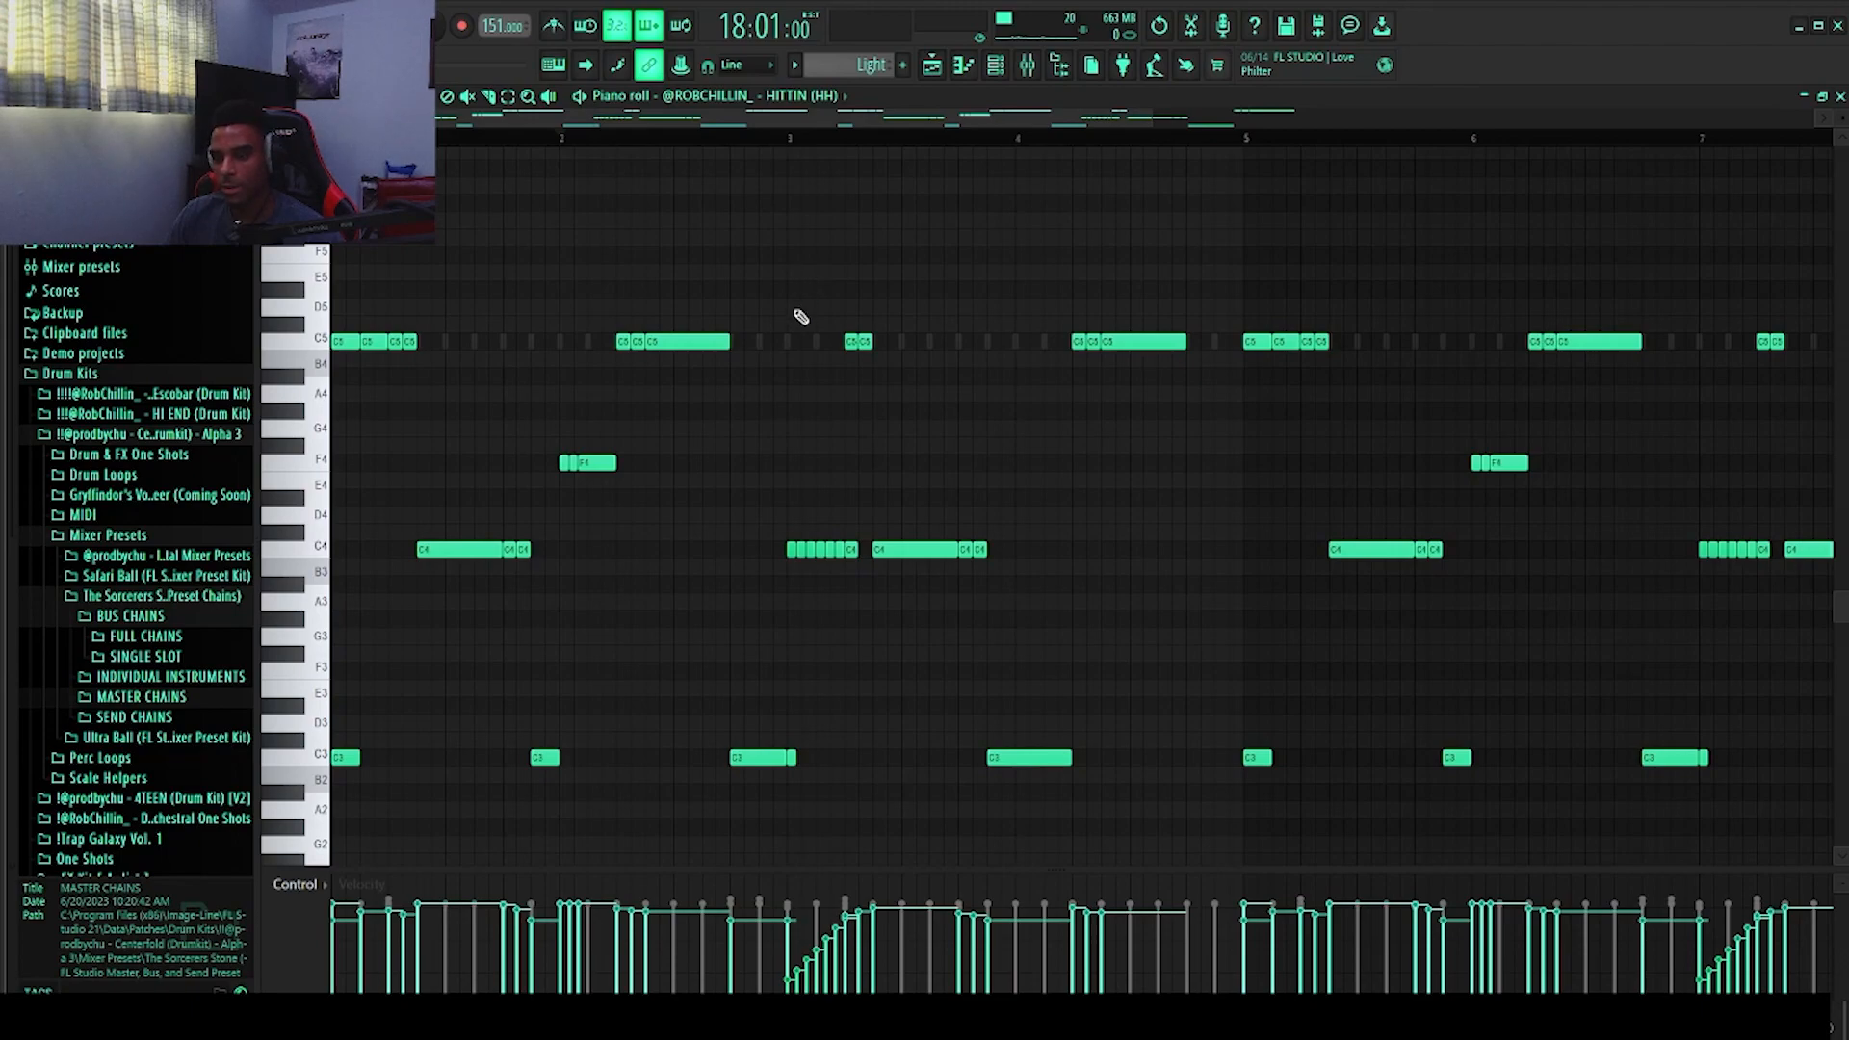
Step: Play the whole HITTIN (HH) pattern with bars 1 to 8 selected for looping
scroll(802, 314, "down", 1)
key("space")
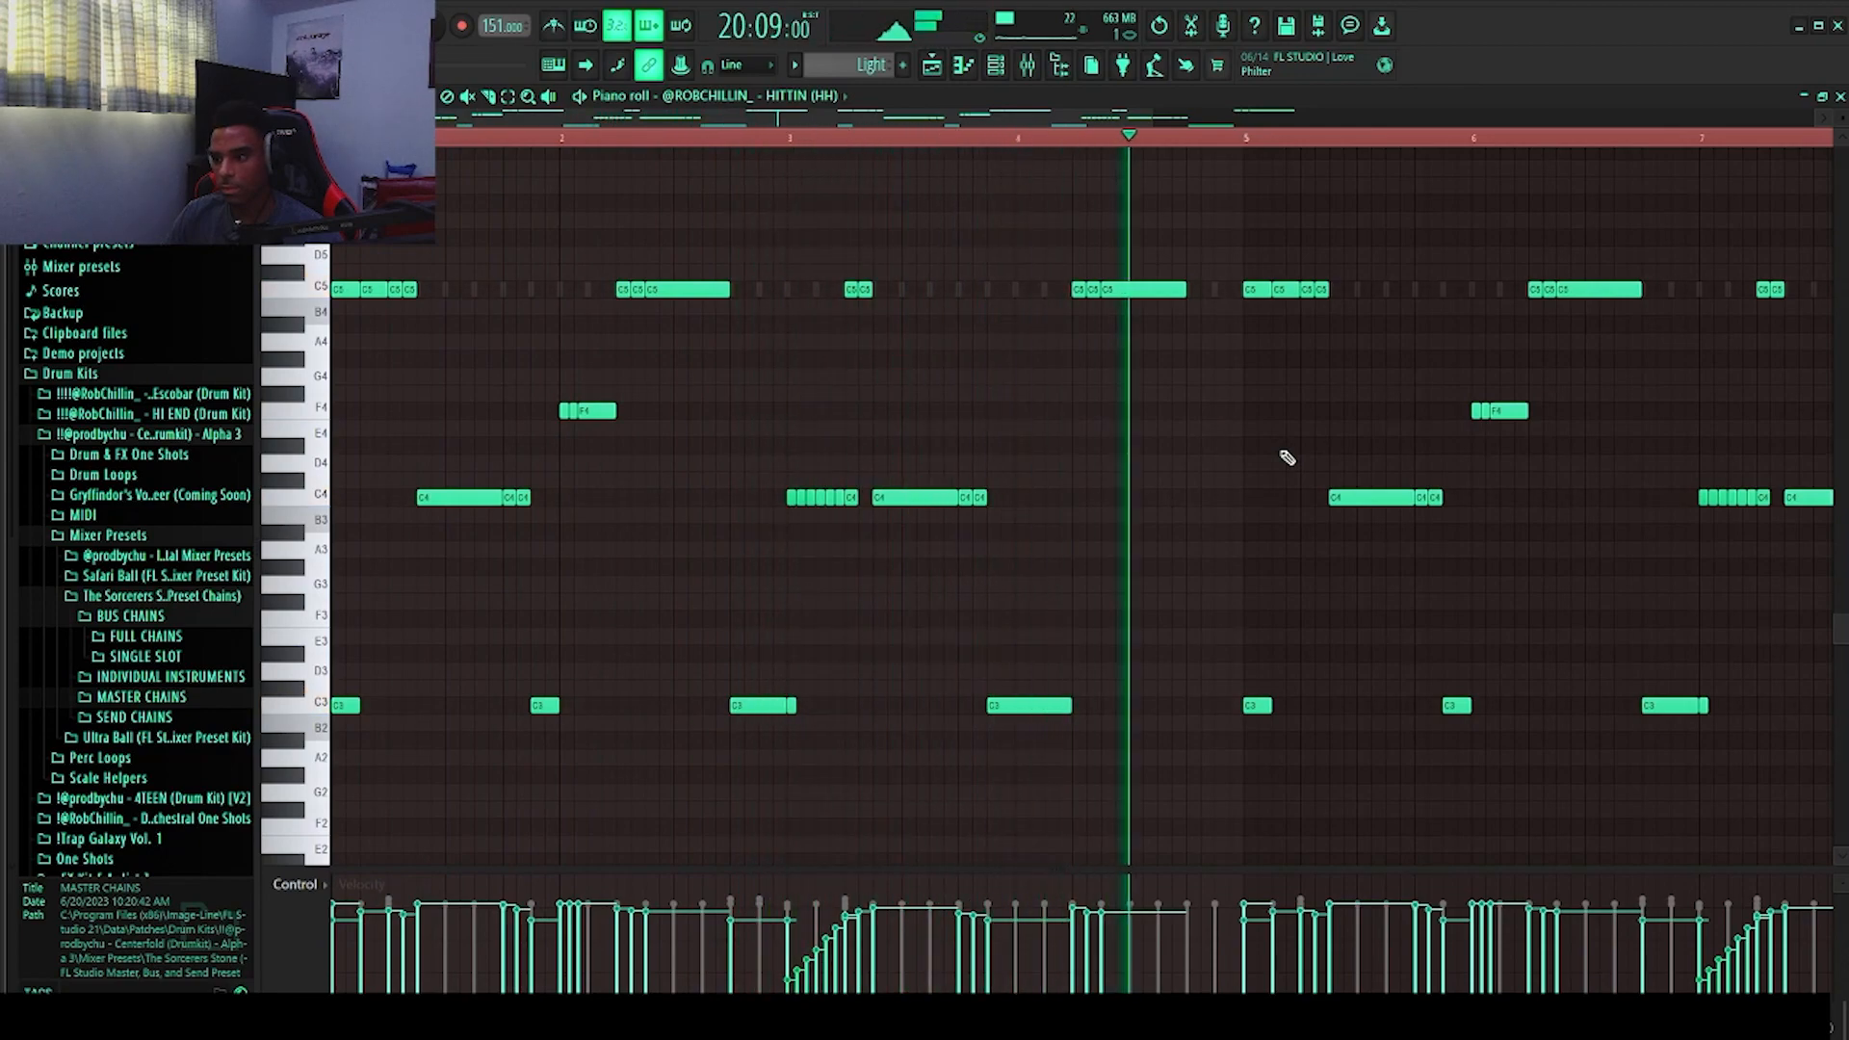
scroll(922, 490, "down", 2)
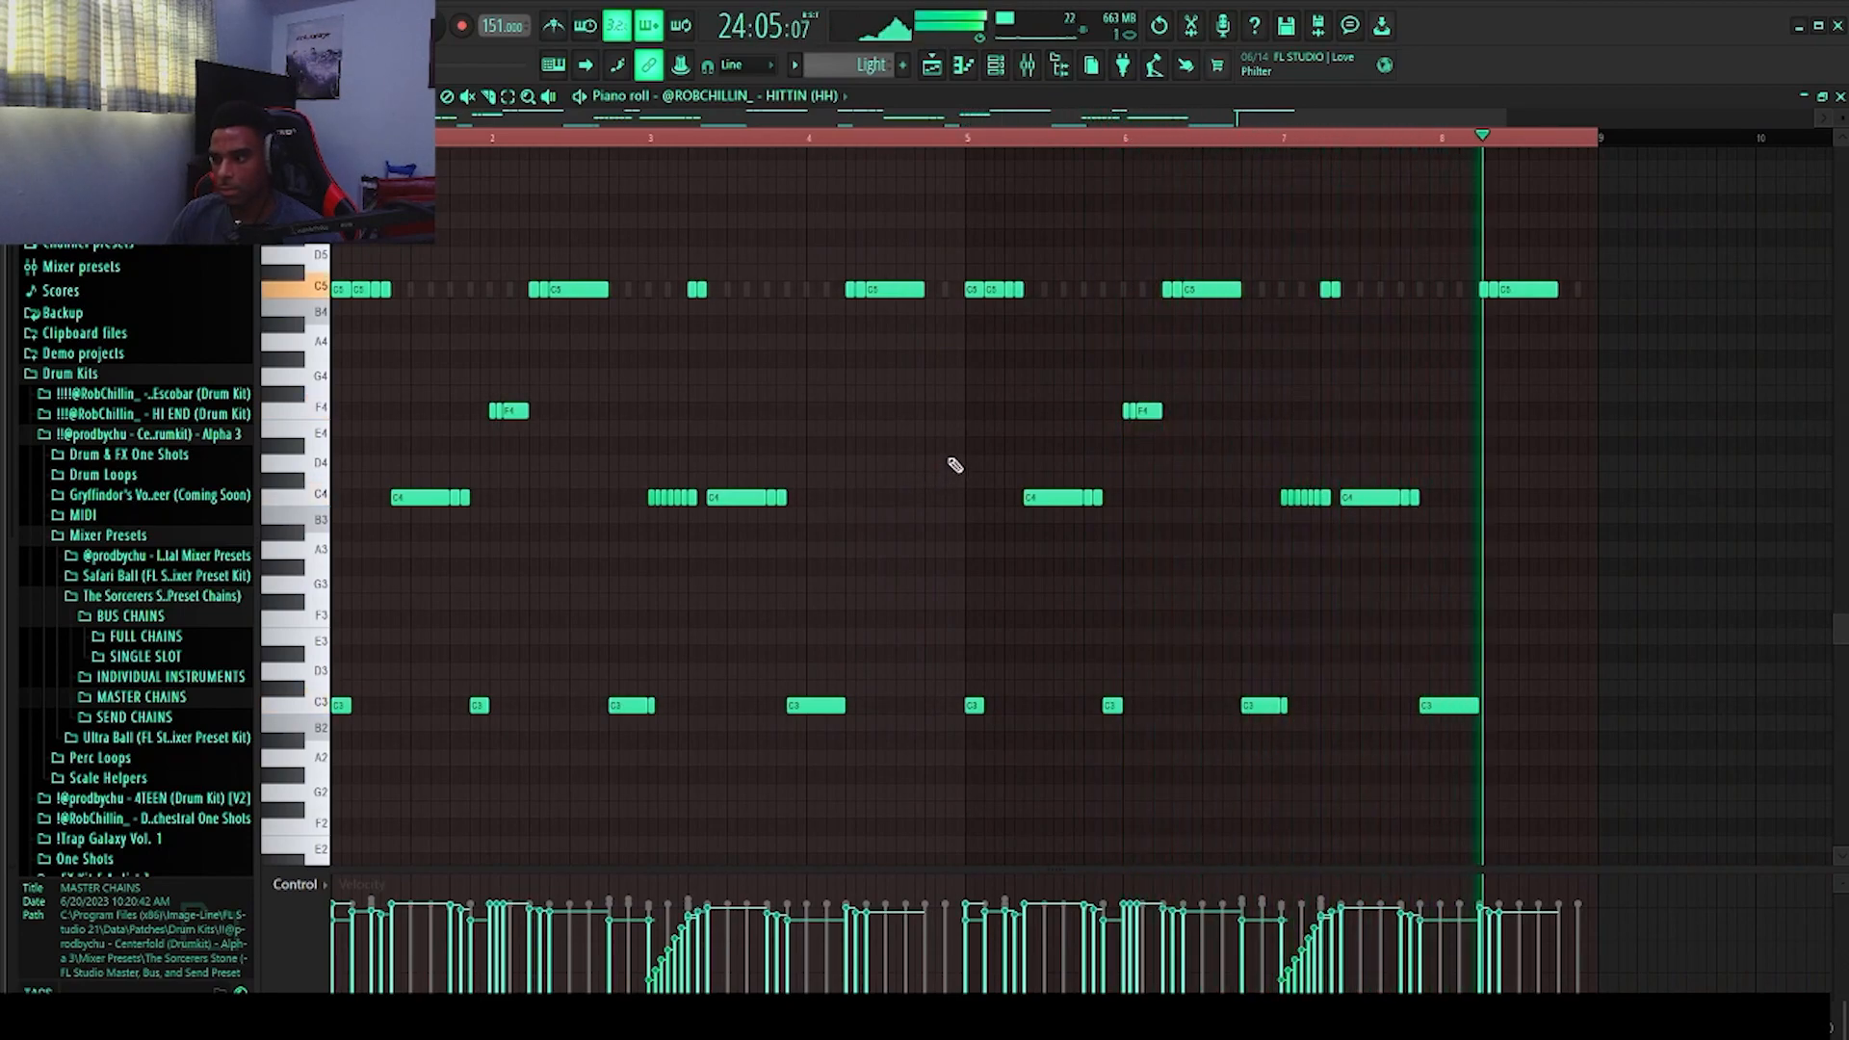
key("space")
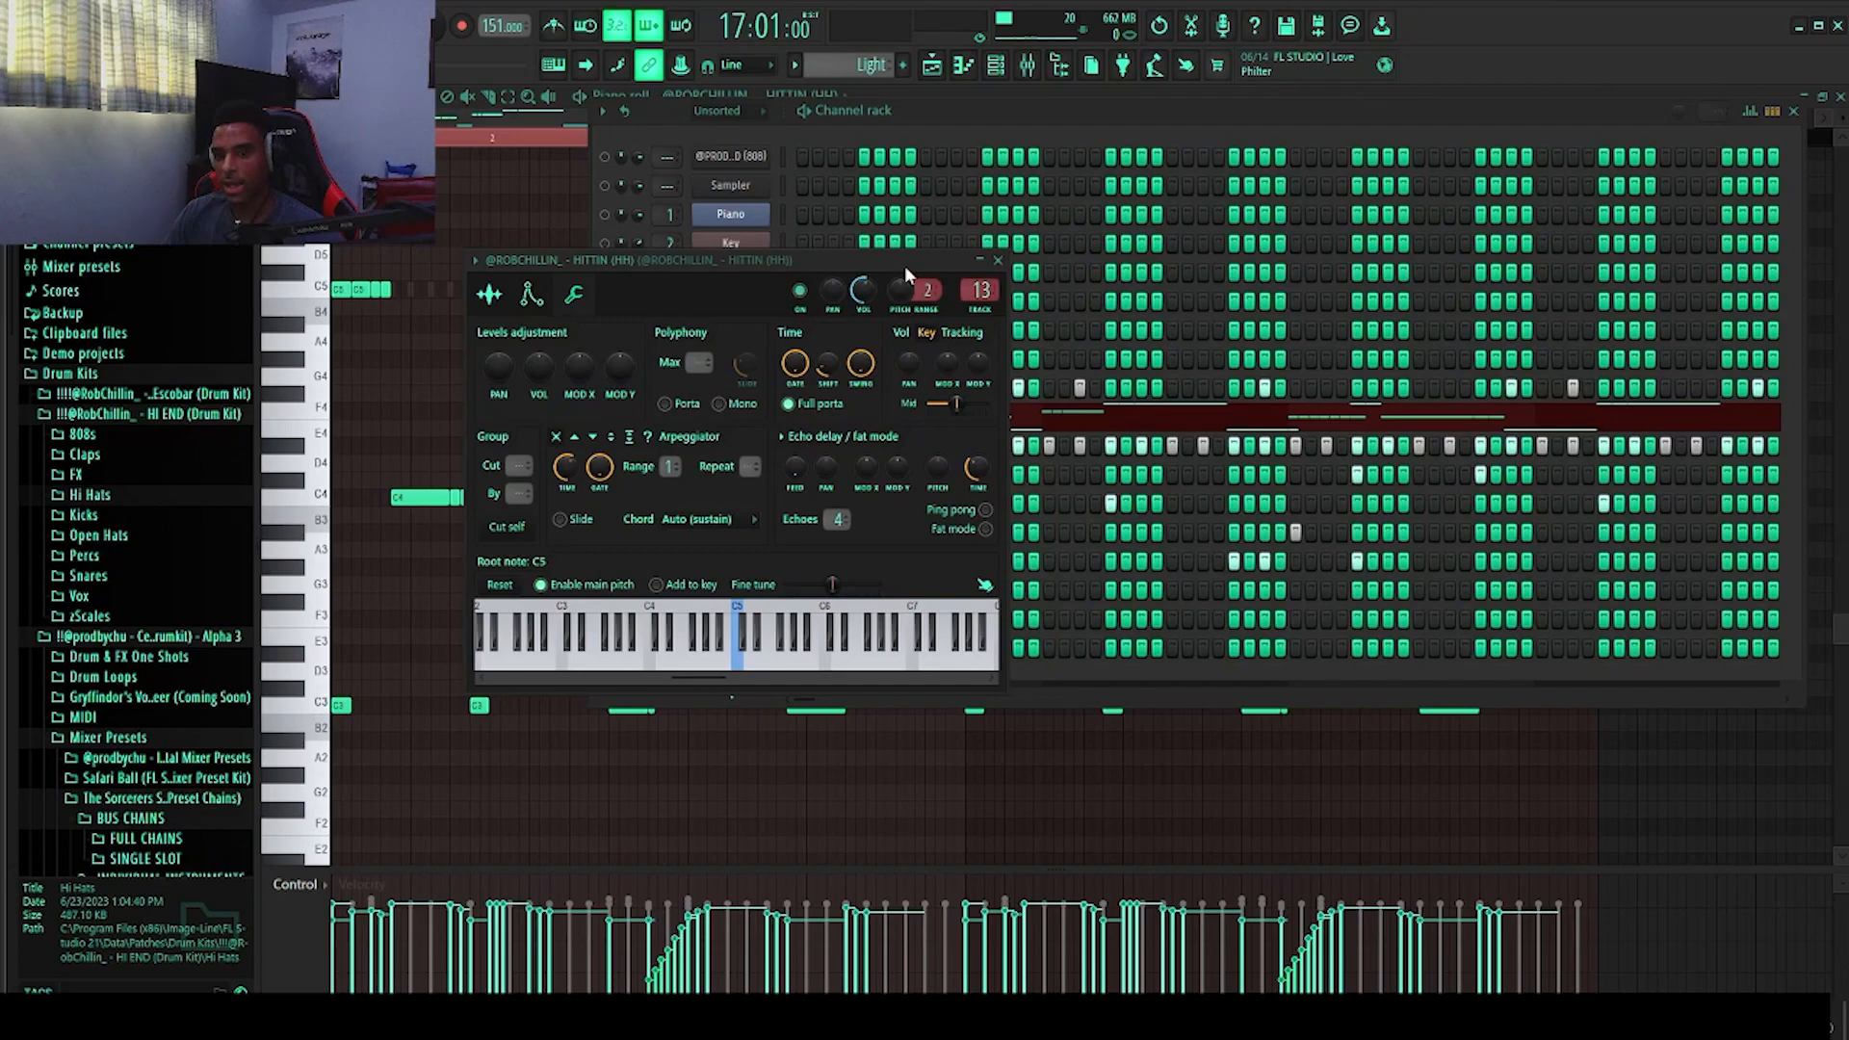
Step: Browse the Hi Hats folder of the HI END drum kit and view the HITTIN (HH) sample settings
left_click(145, 497)
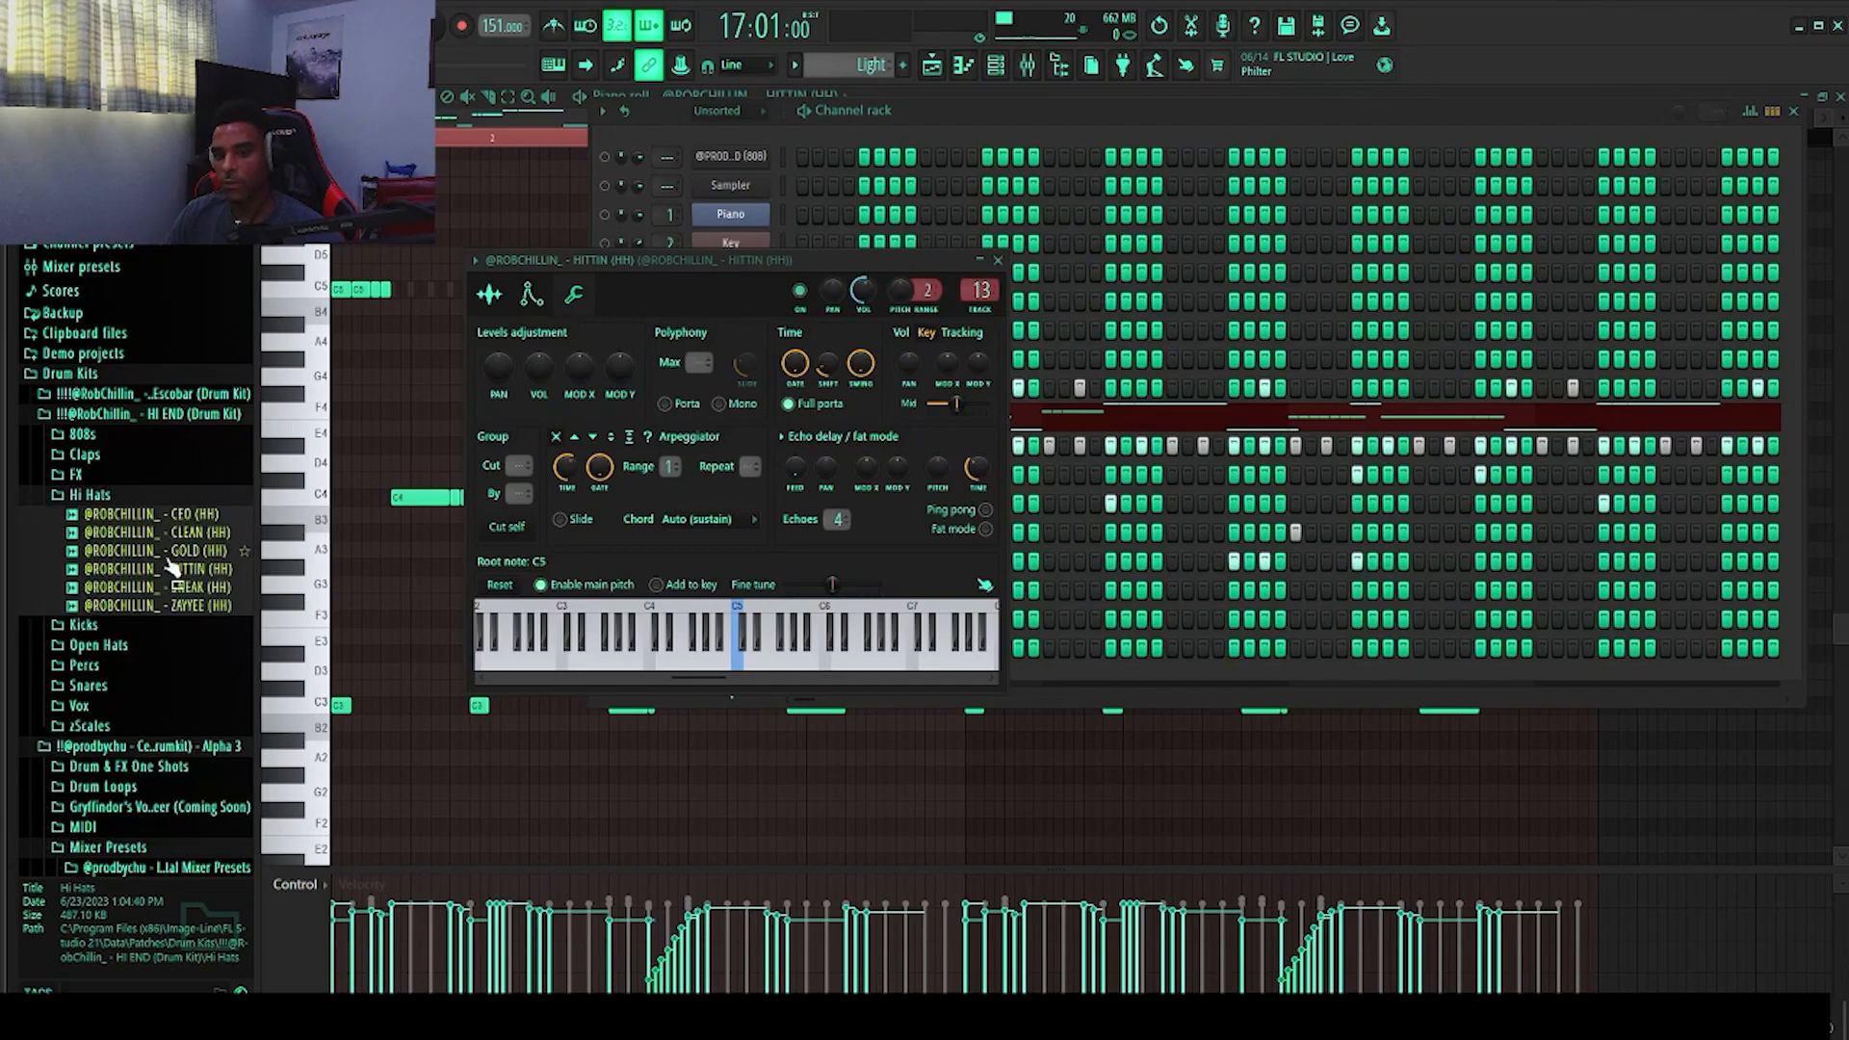
left_click(174, 497)
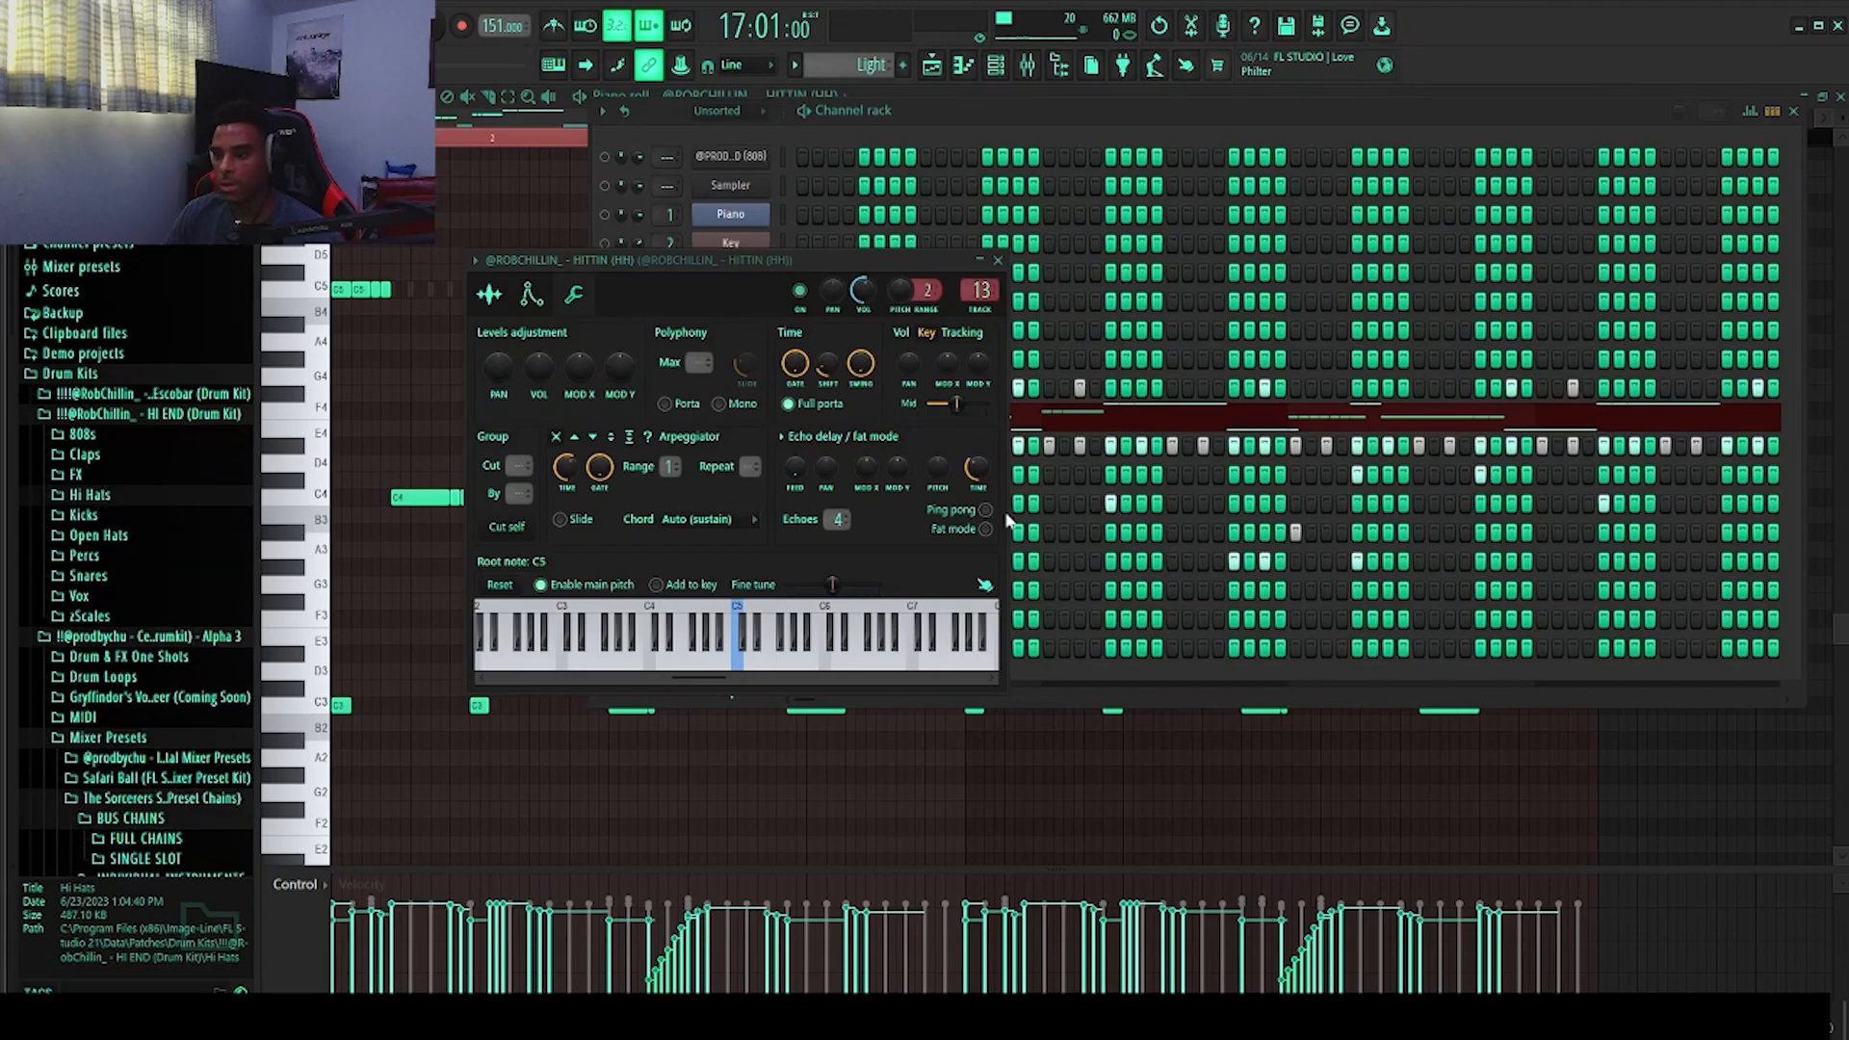
left_click_drag(747, 270, 994, 325)
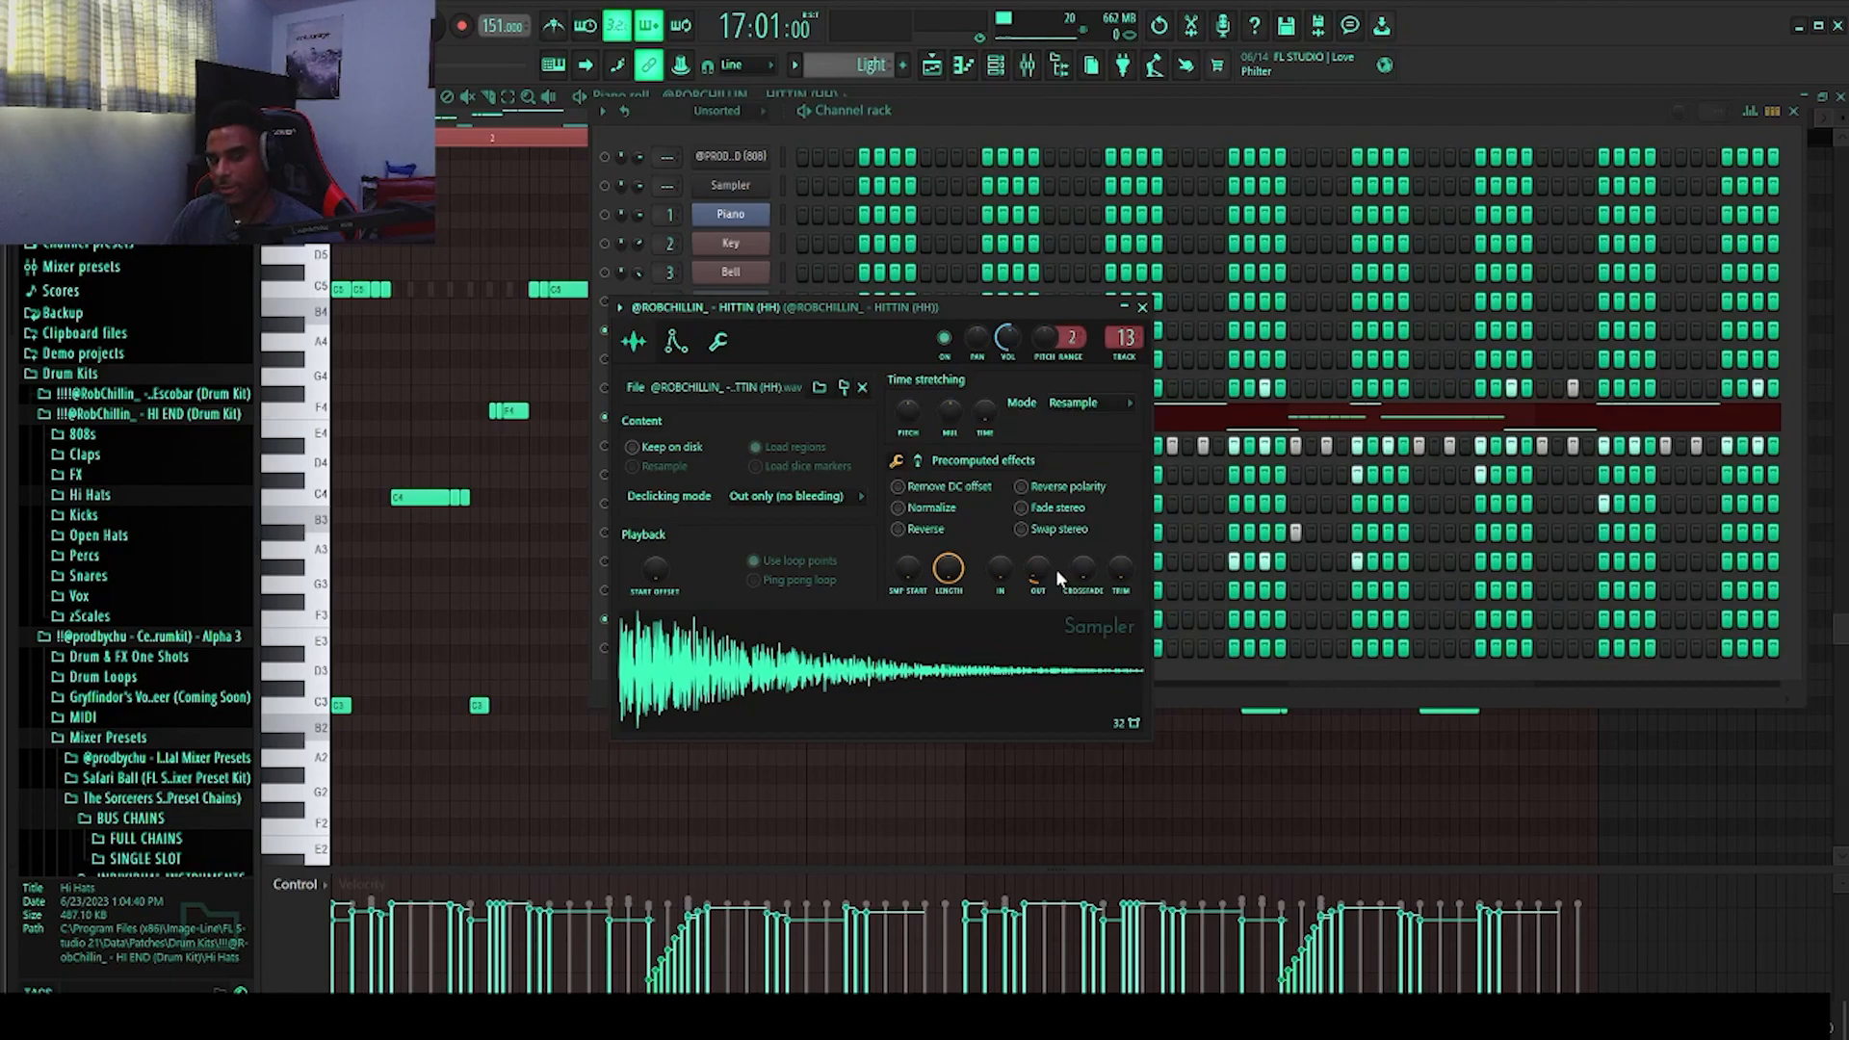
Step: Set the HITTIN (HH) sample's Out fade to the copied 10% value, audition it and close the channel settings
scroll(1038, 575, "up", 5)
key("space")
scroll(1038, 575, "down", 5)
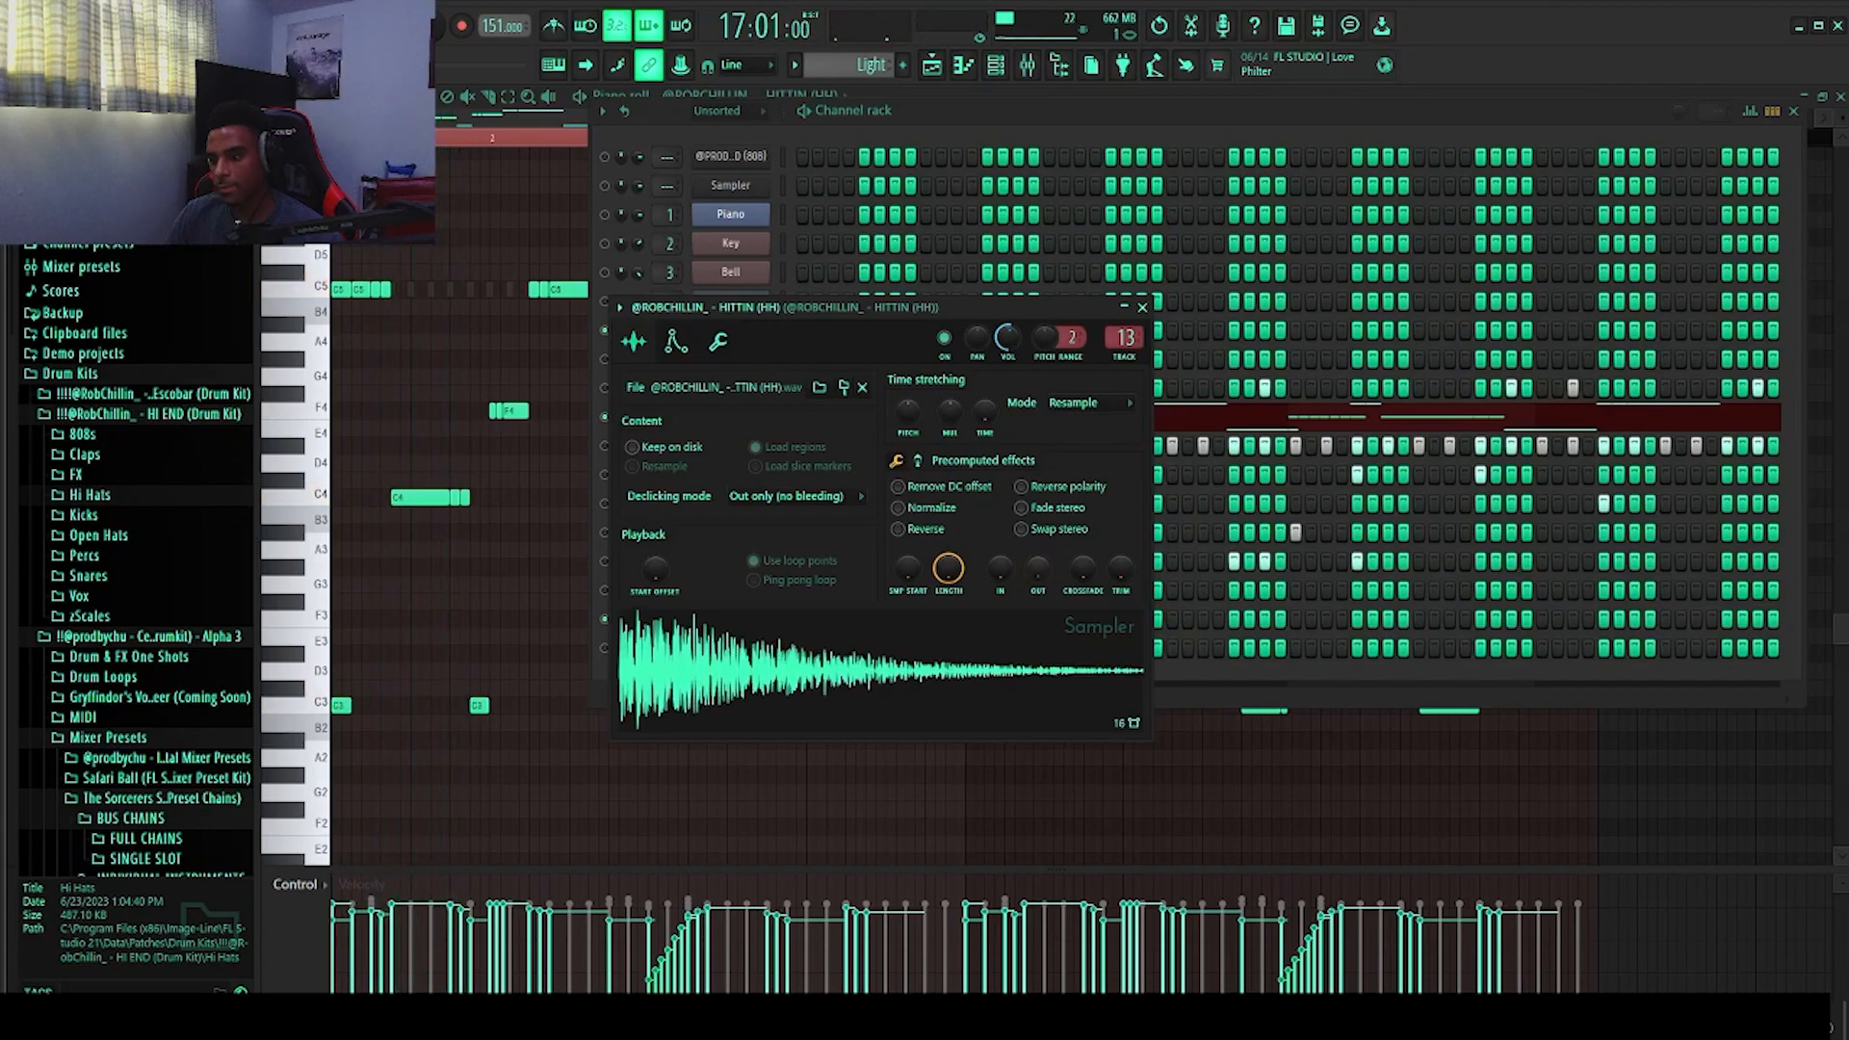
right_click(1040, 571)
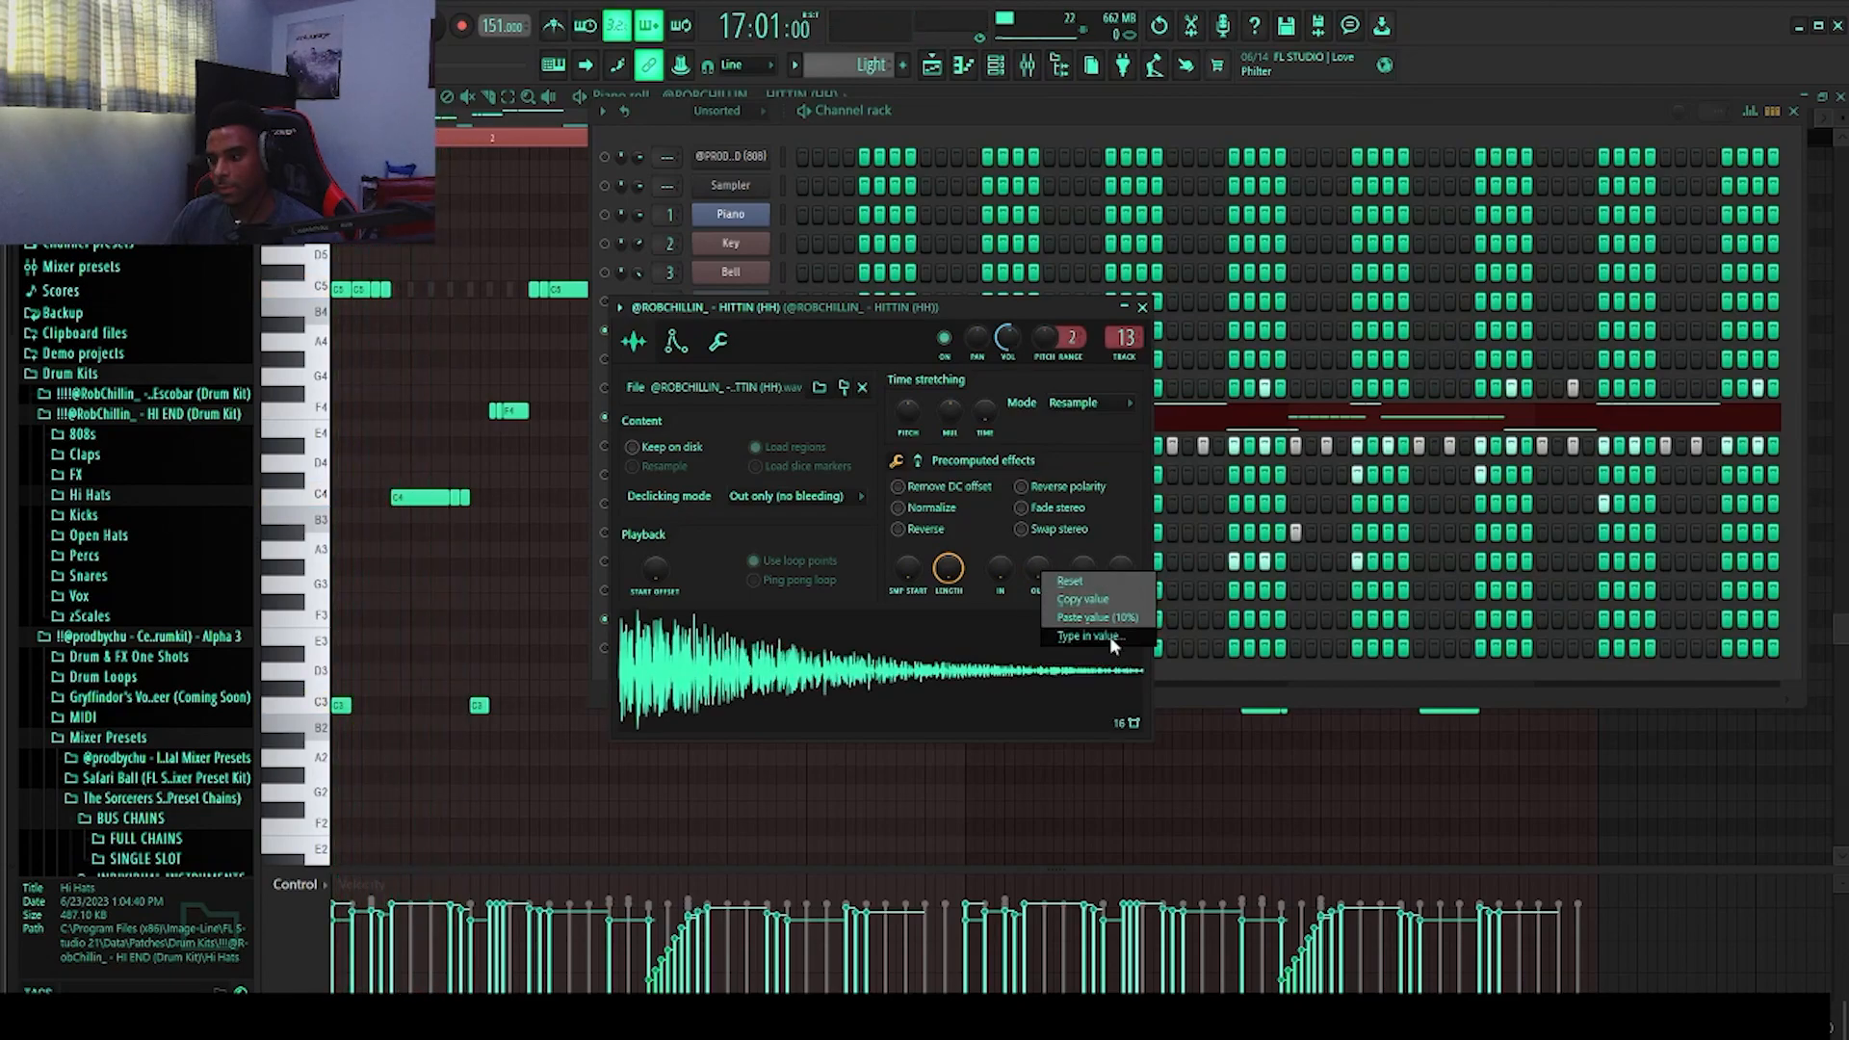
left_click(1112, 619)
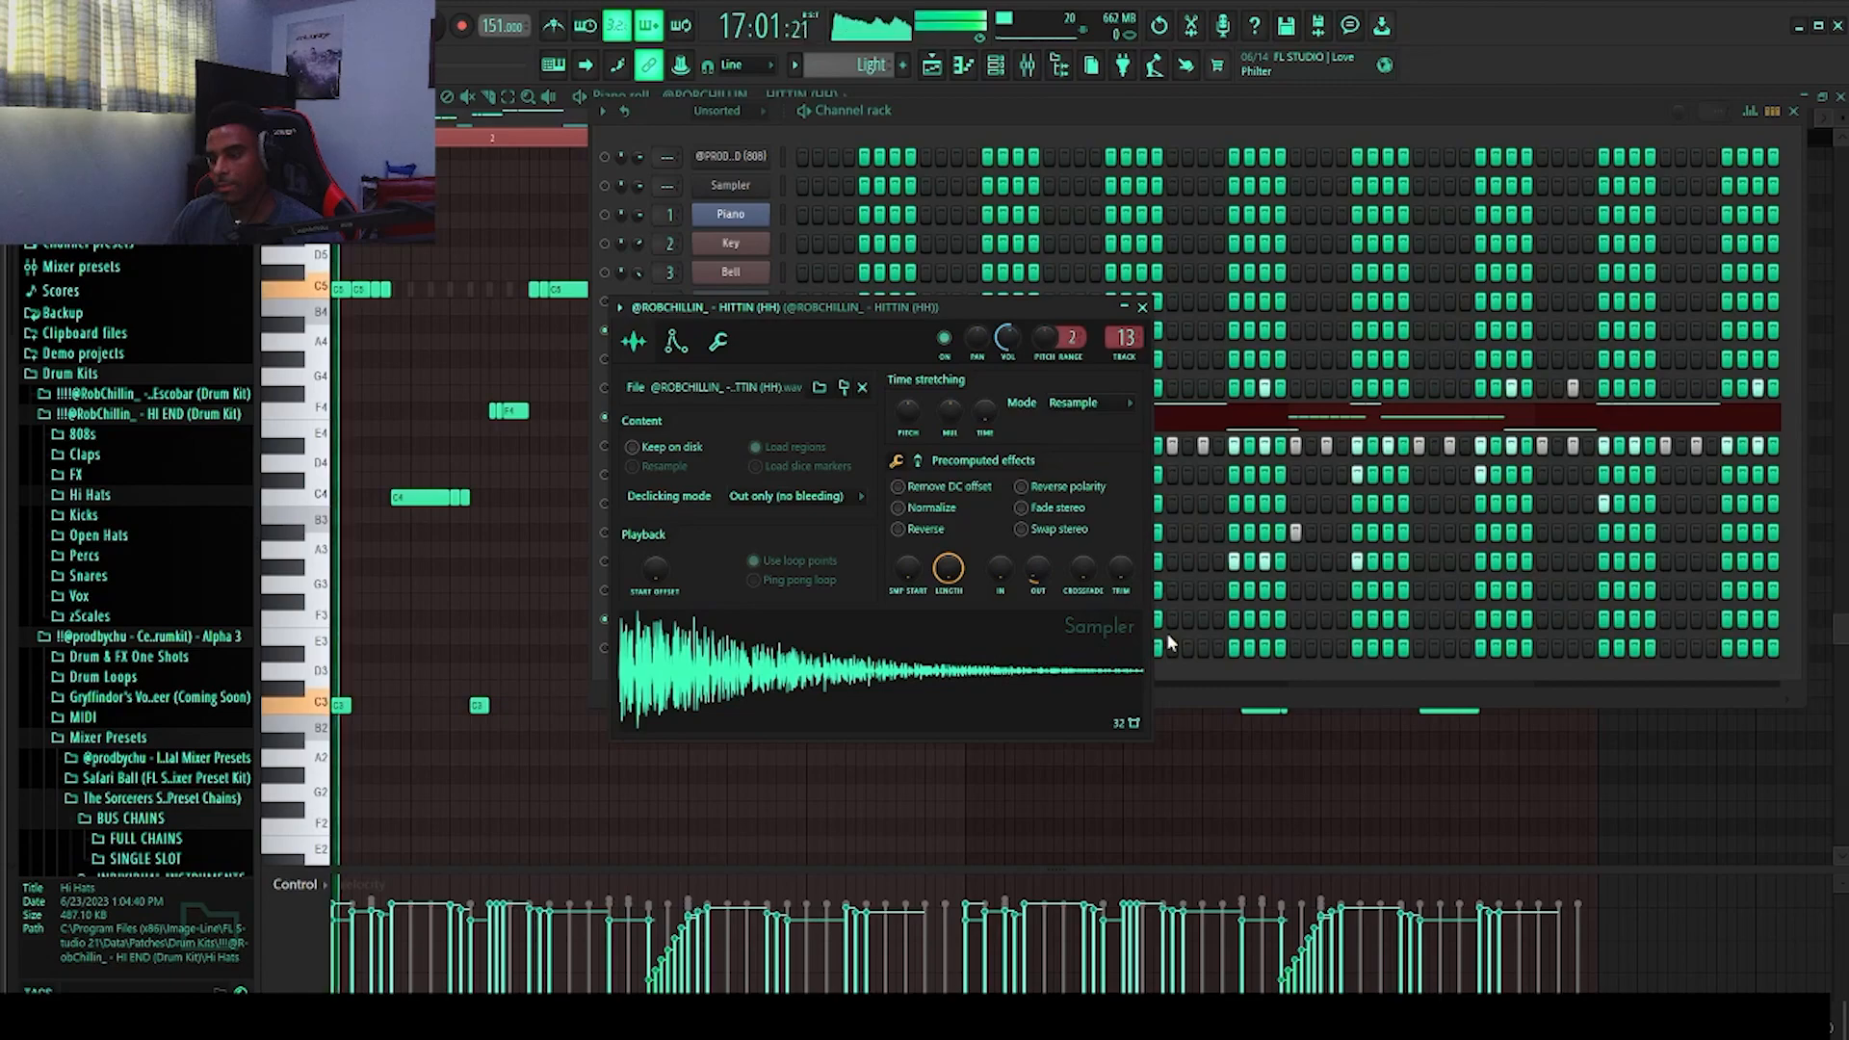
left_click(1142, 308)
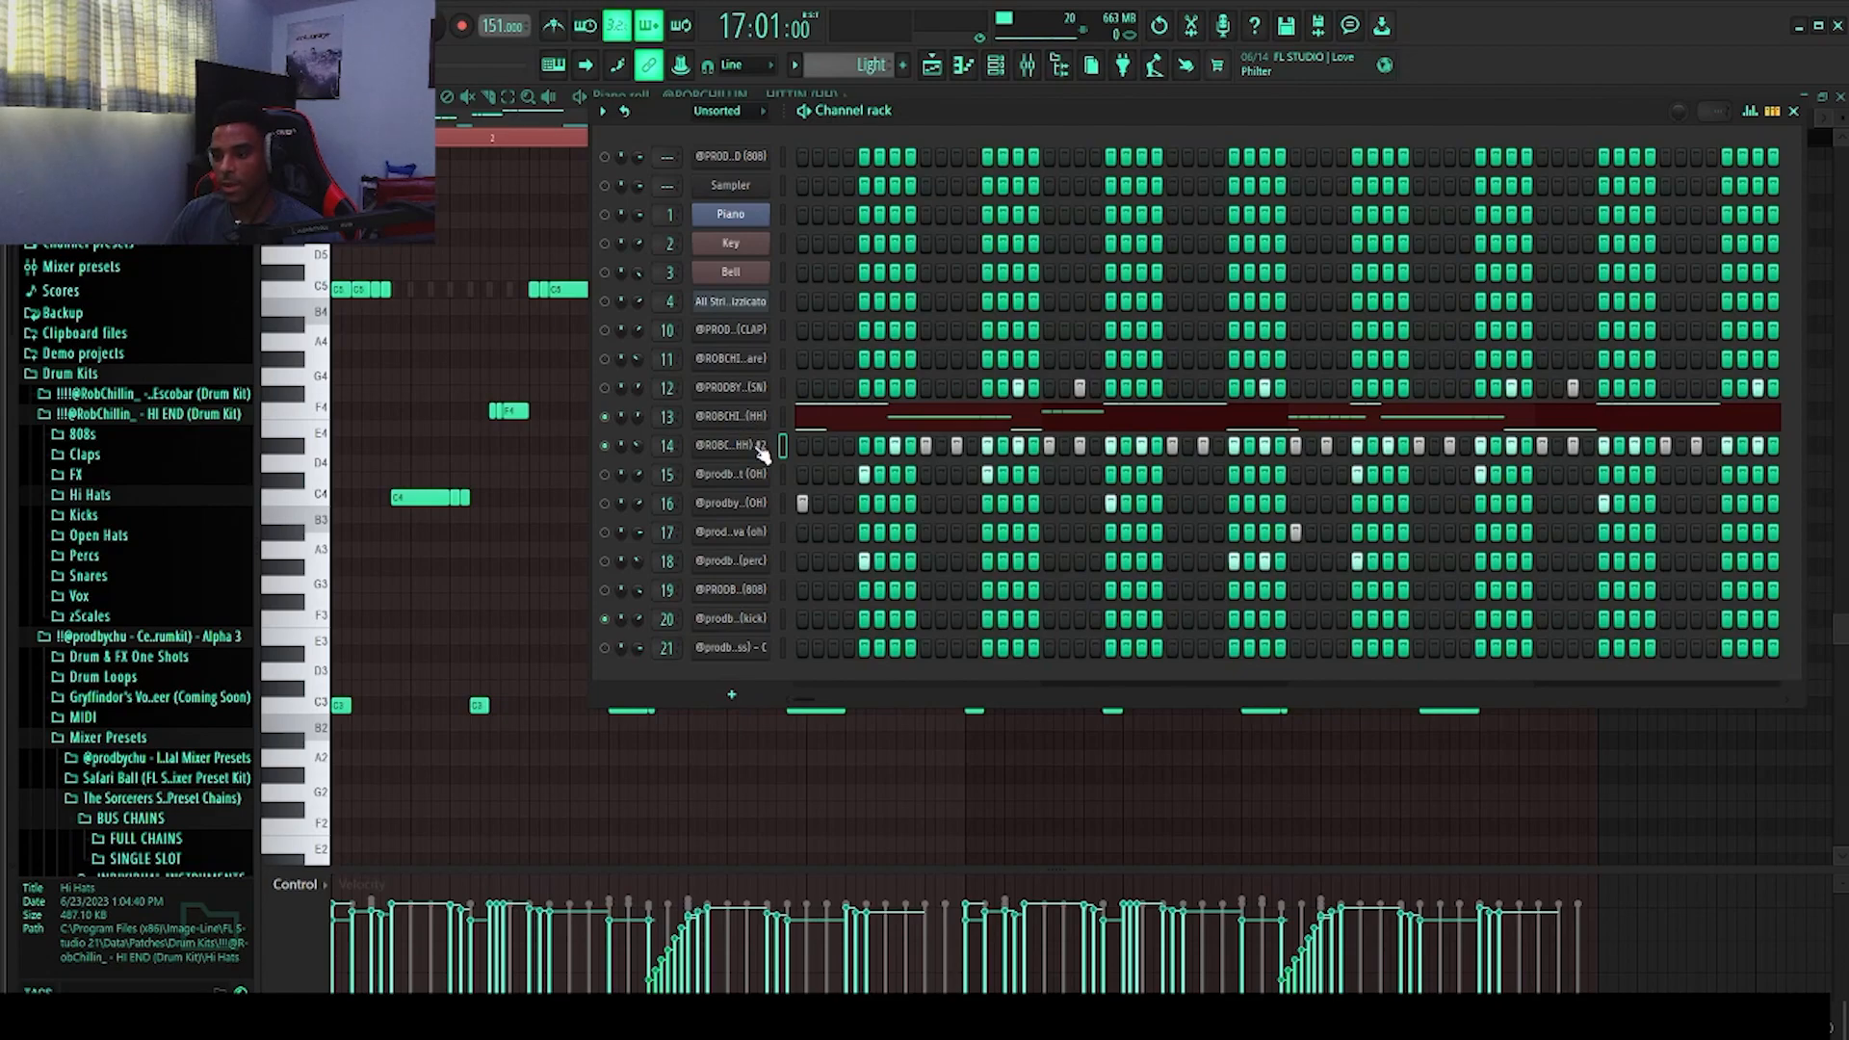
Step: Review the channel settings and the step-fill options of HITTIN (HH) #2
left_click(760, 448)
left_click(904, 287)
right_click(743, 445)
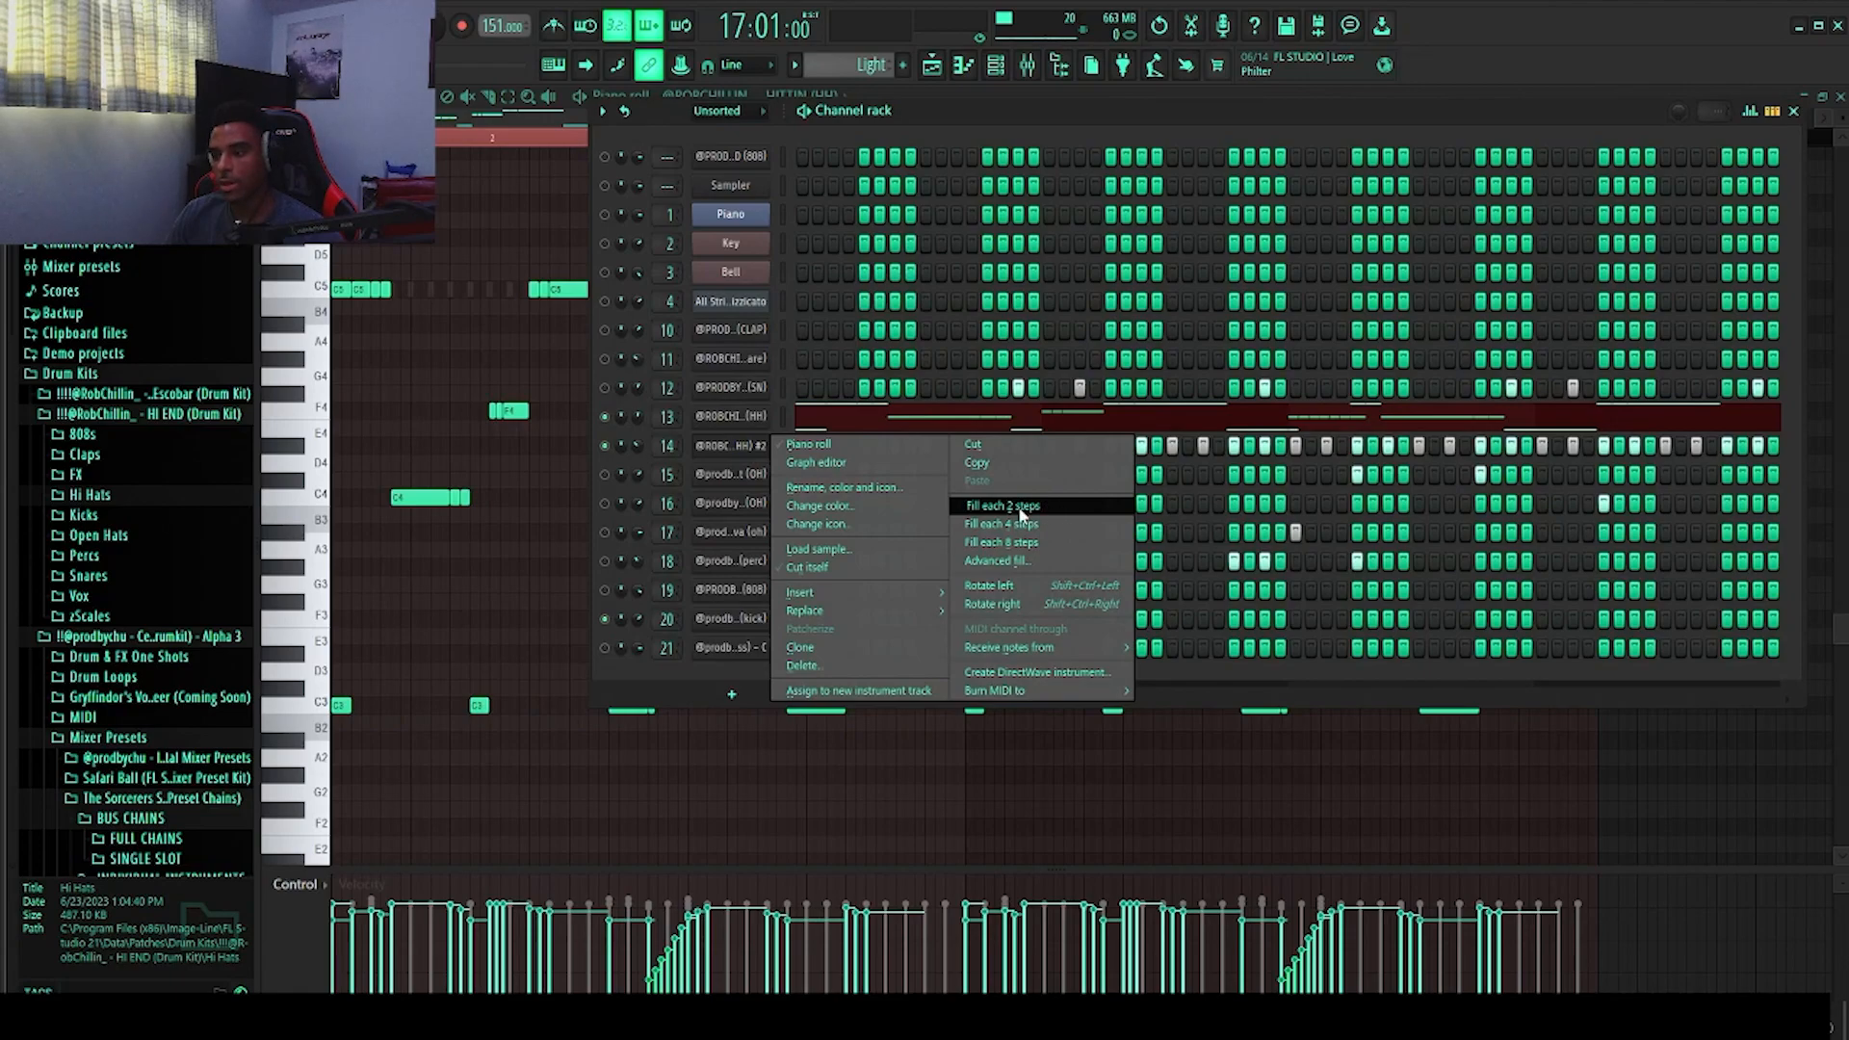
left_click(756, 455)
right_click(752, 457)
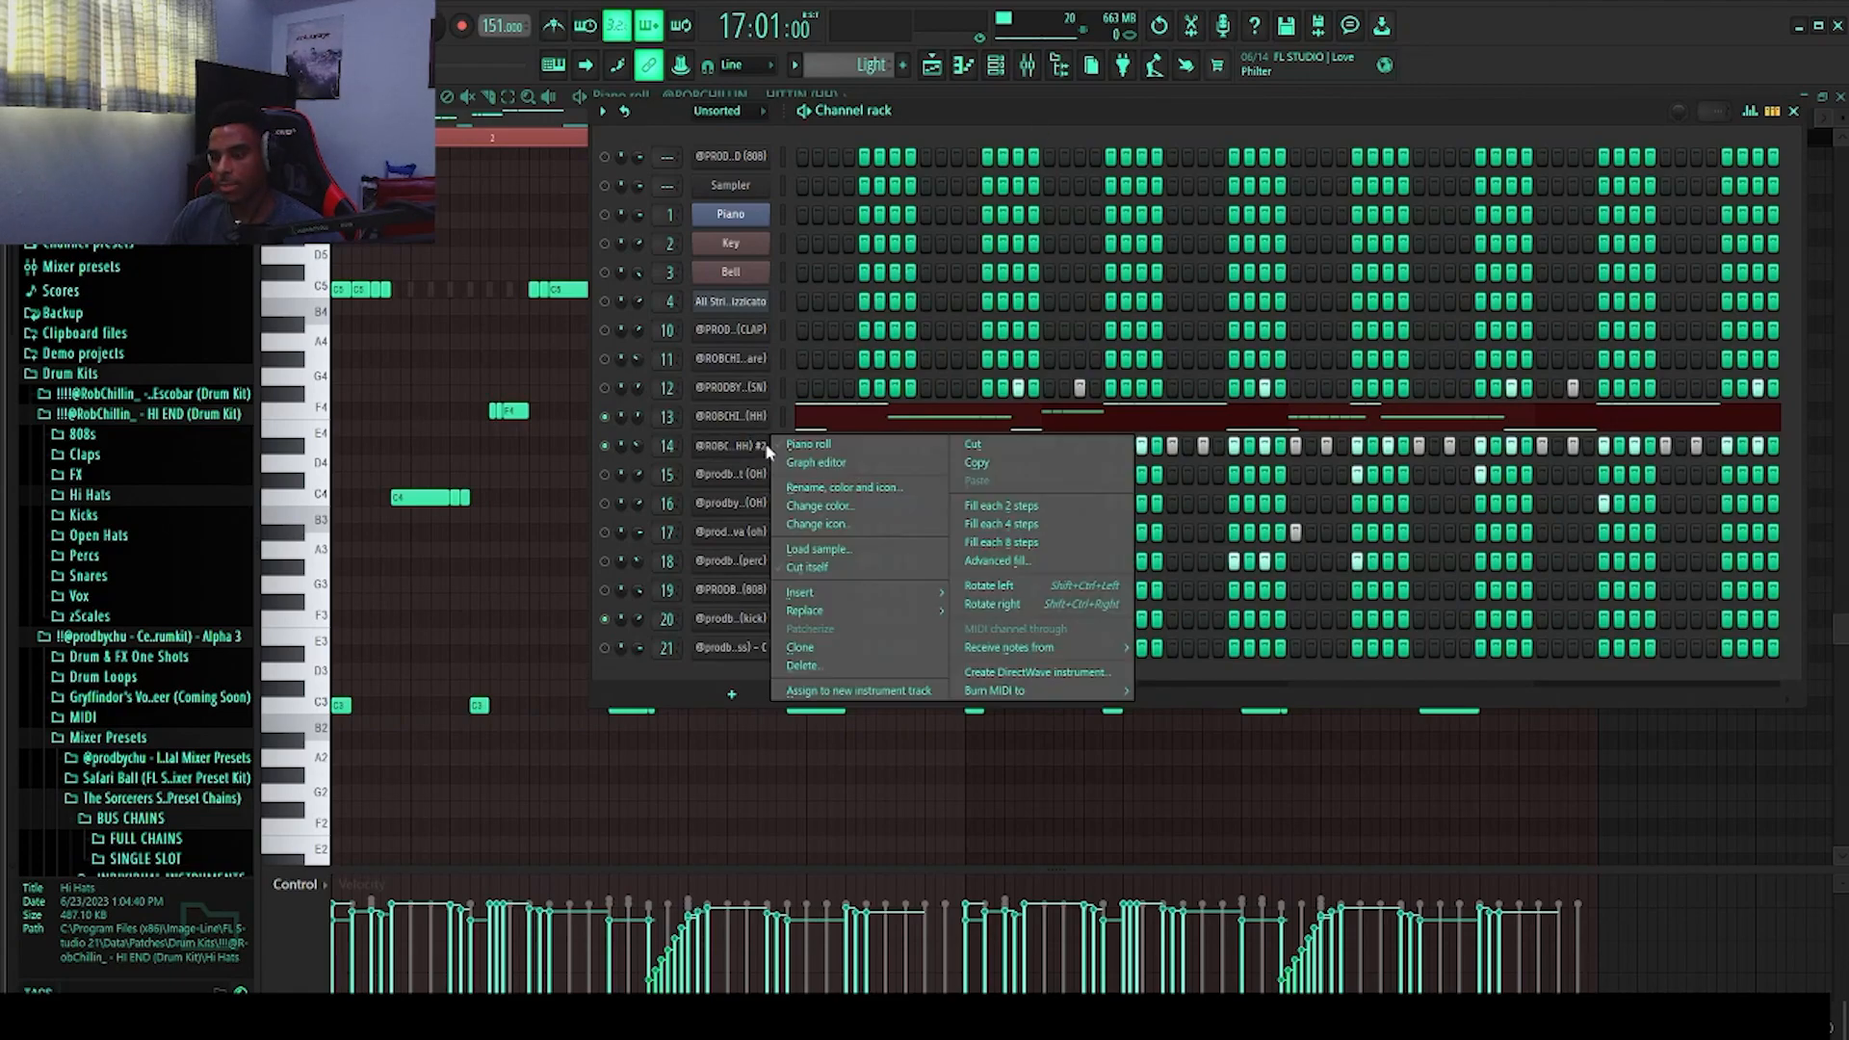
Step: Open the HITTIN (HH) #2 piano roll and compare its evenly spaced C5 notes with the HITTIN (HH) notes
left_click(818, 449)
left_click_drag(412, 412, 501, 608)
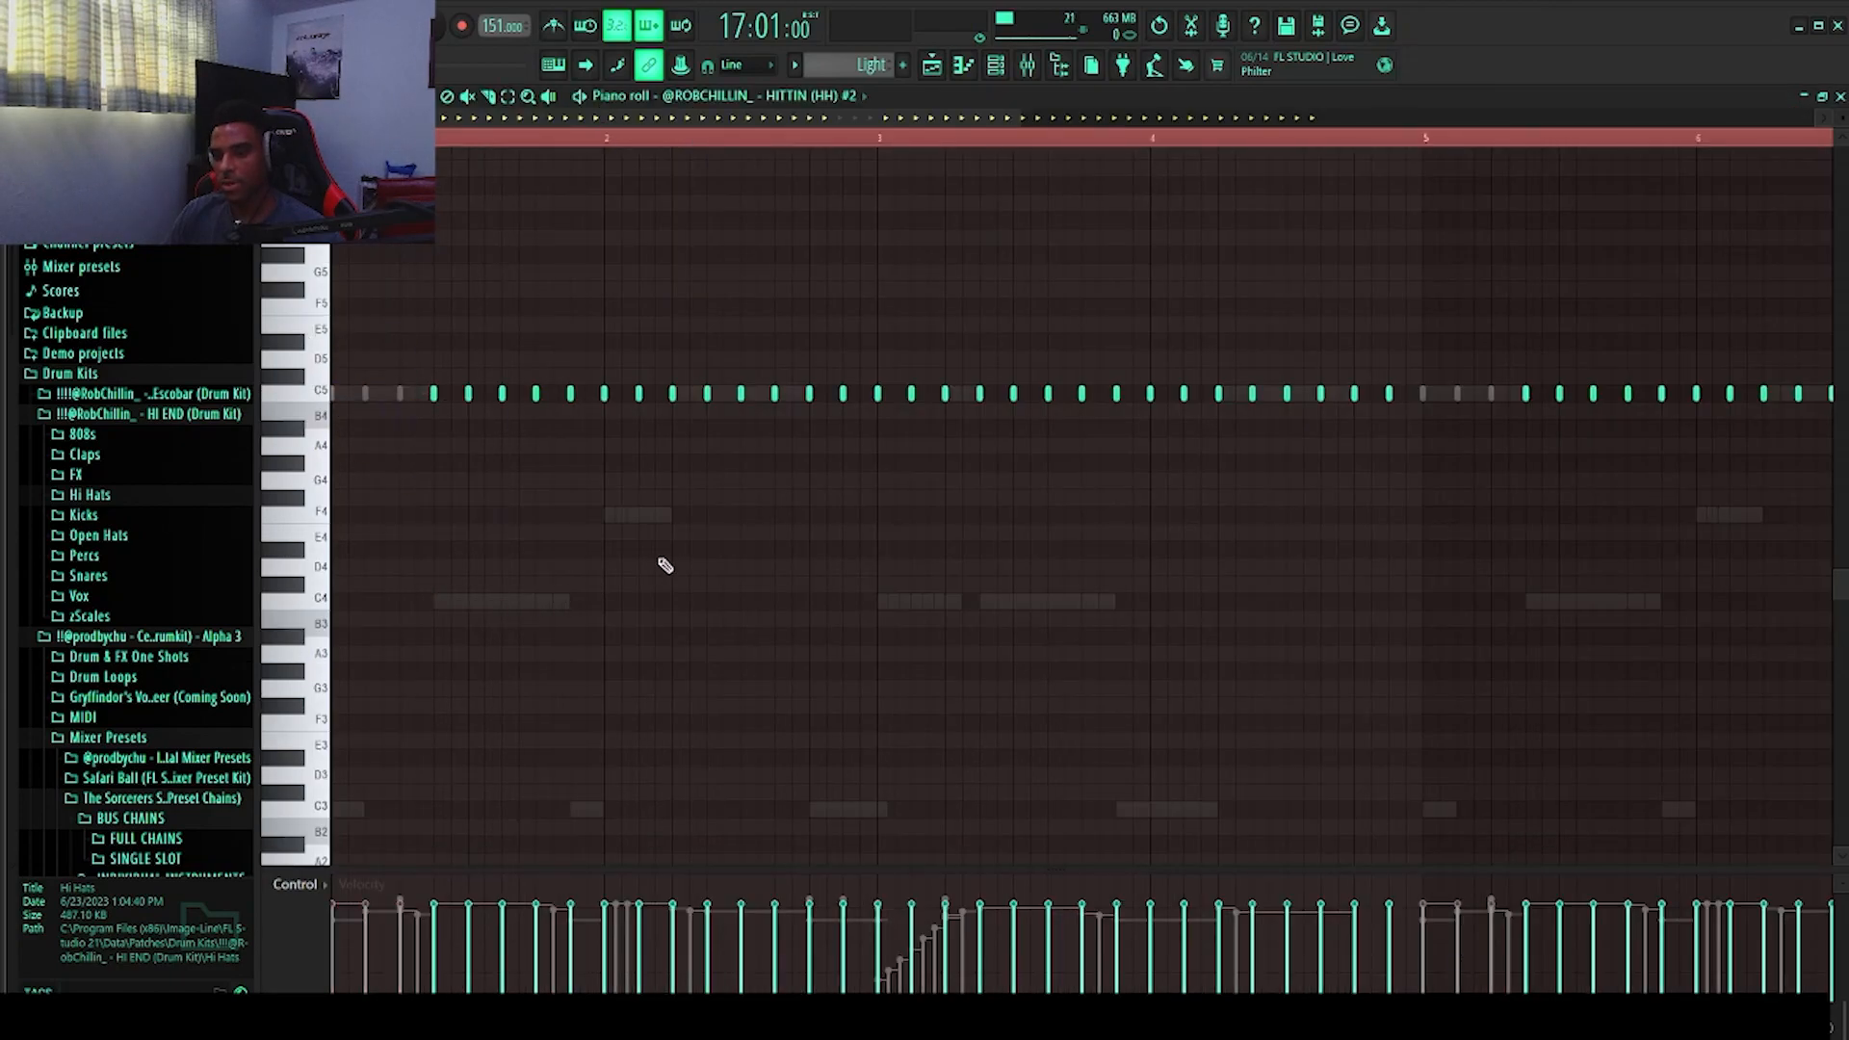
double_click(1029, 603)
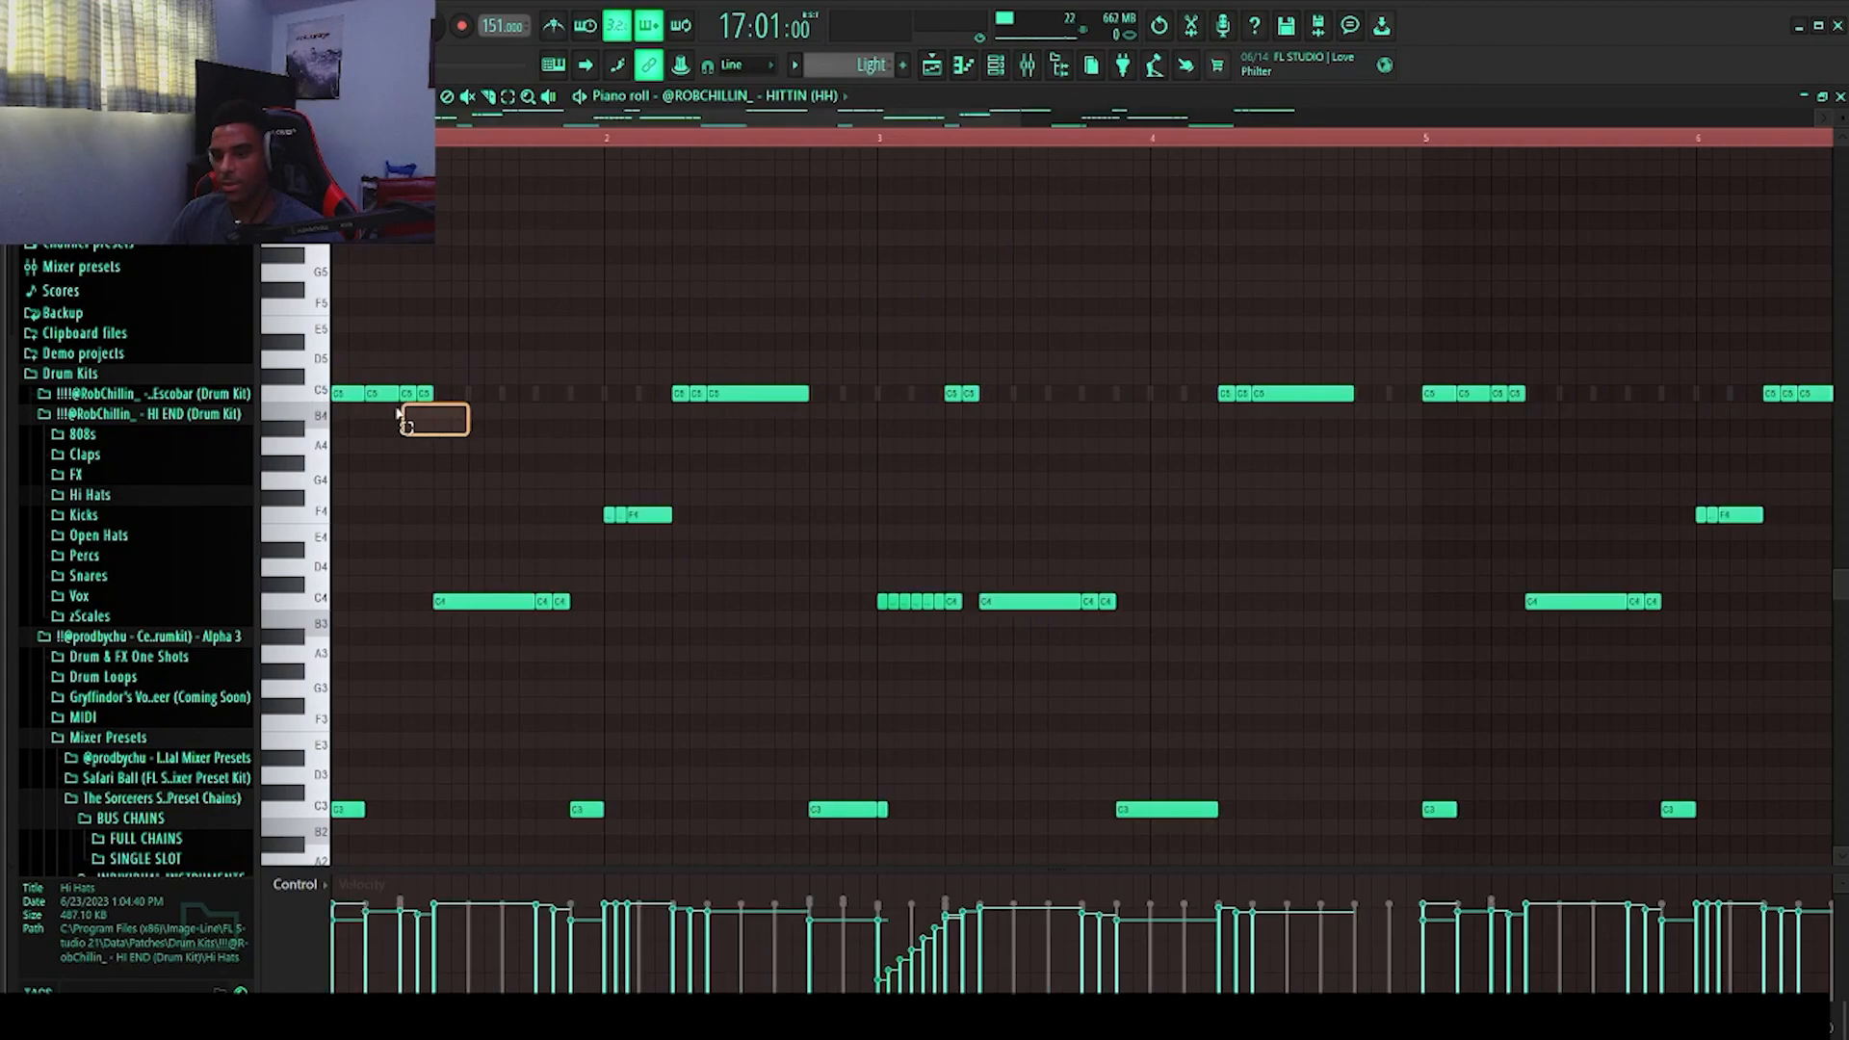
left_click(1009, 67)
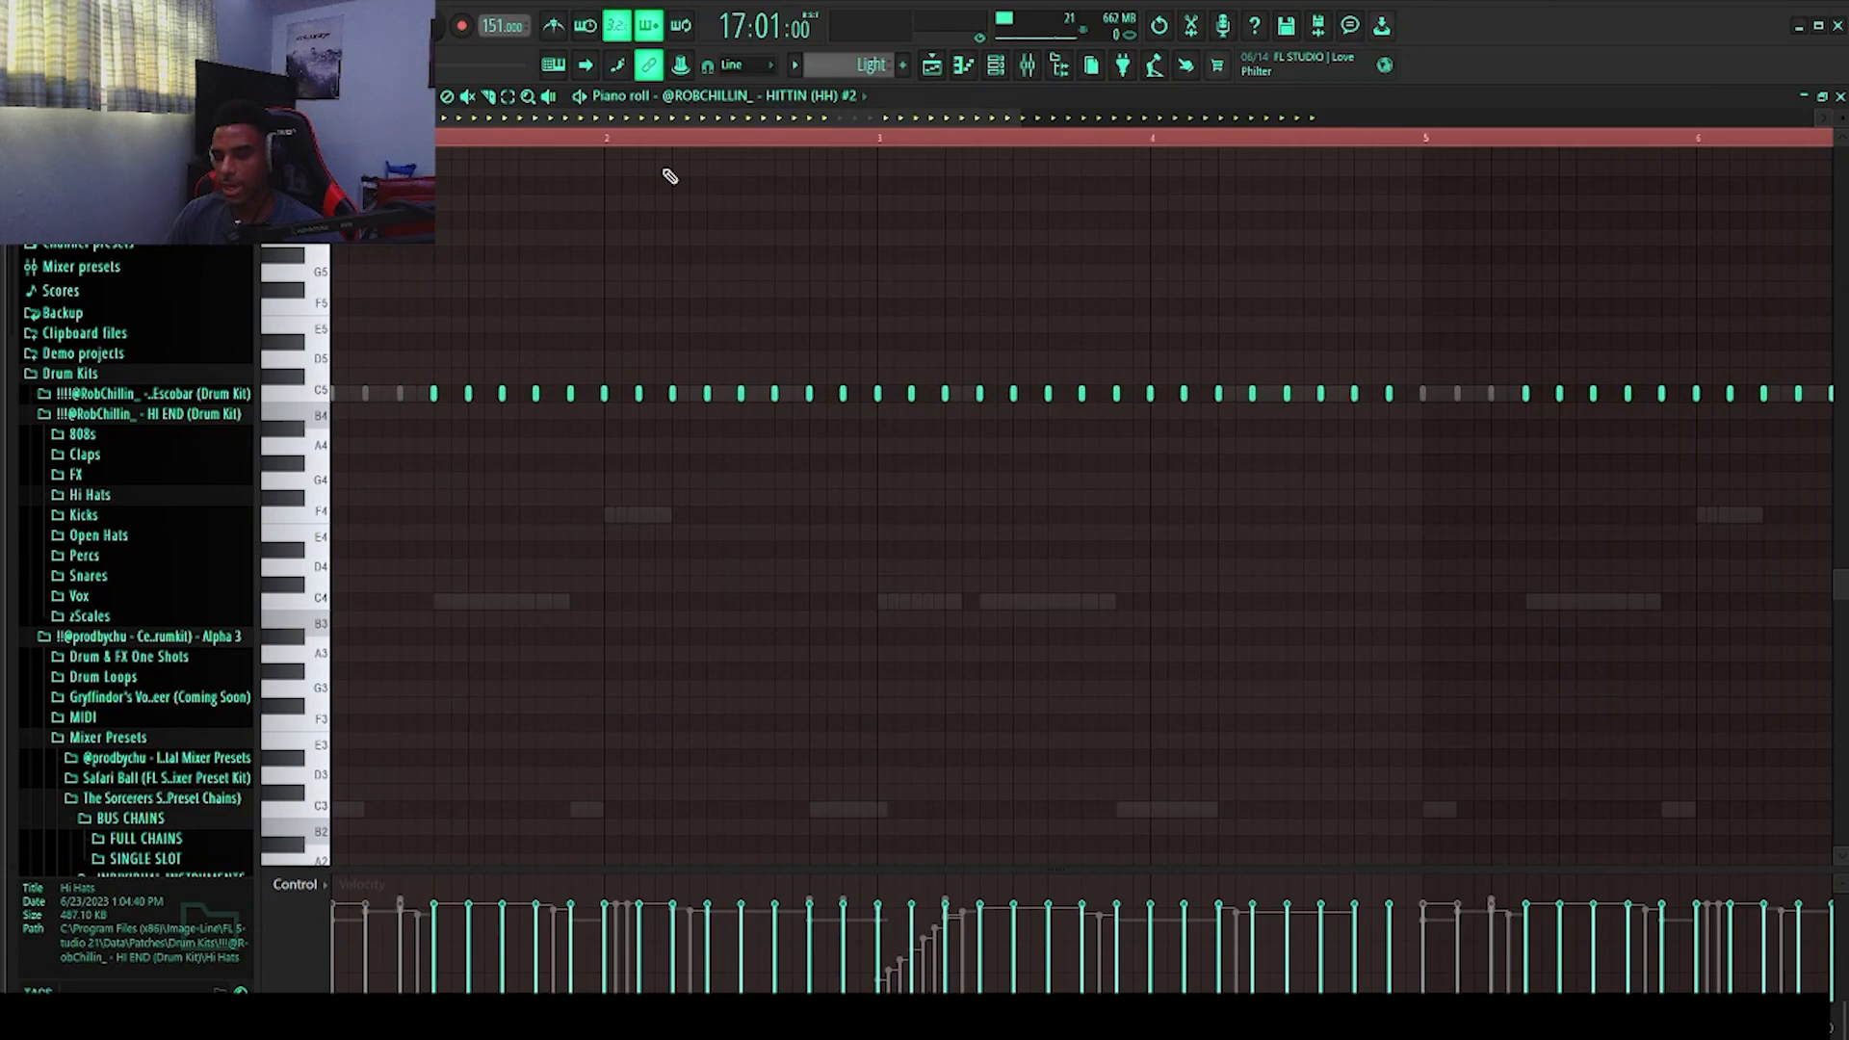
Step: Play the HITTIN (HH) #2 layer by itself and together with HITTIN (HH)
key("space")
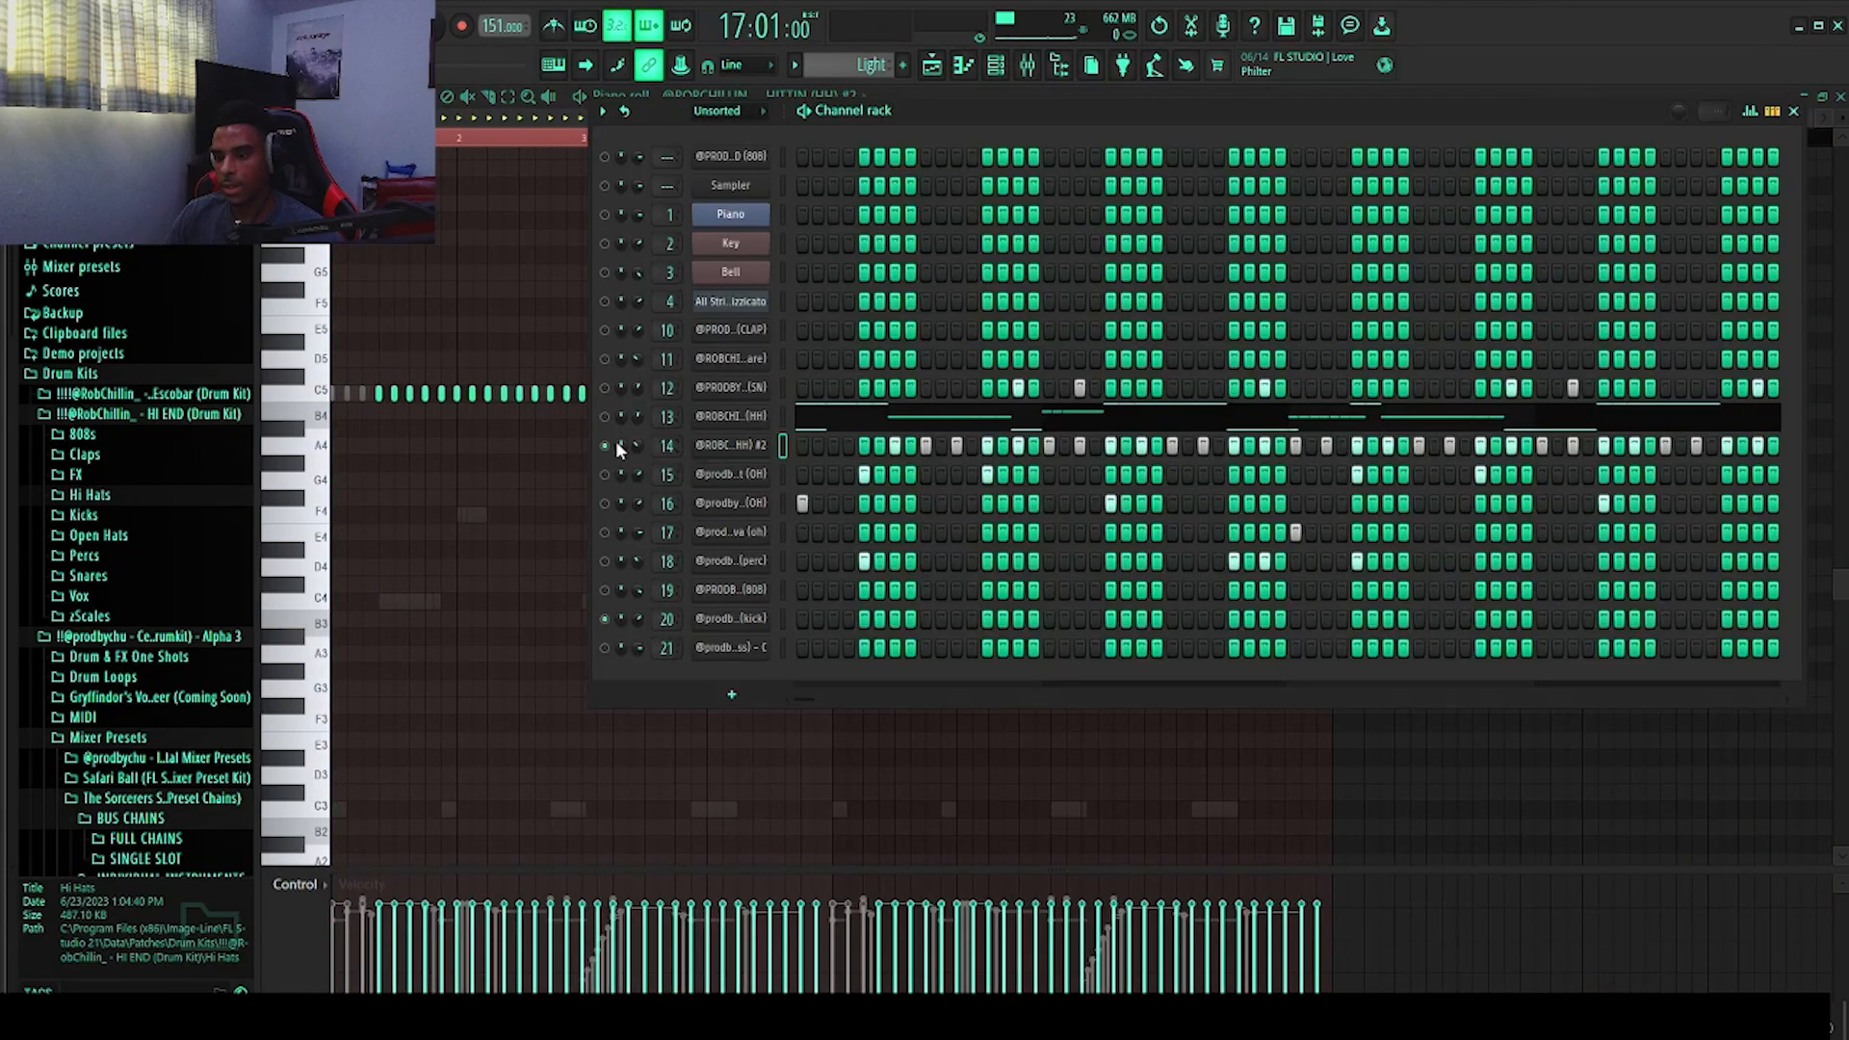
key("space")
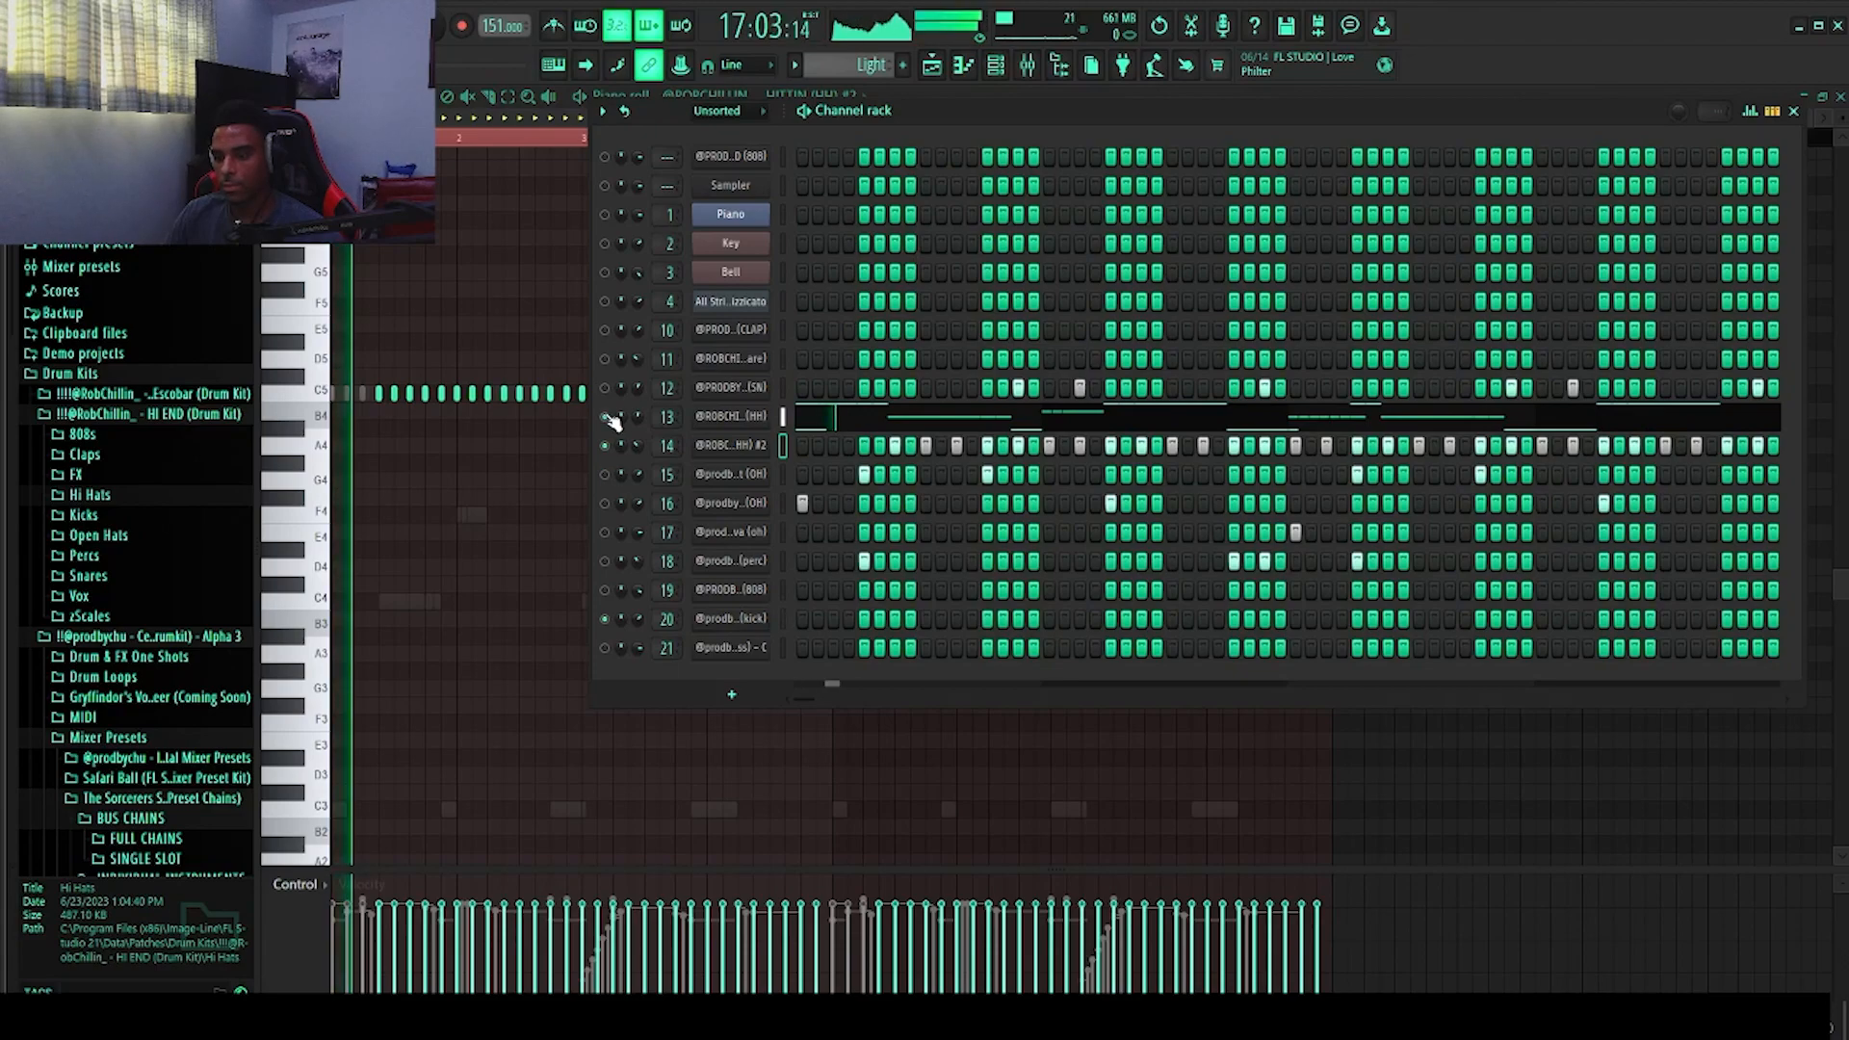
left_click(562, 126)
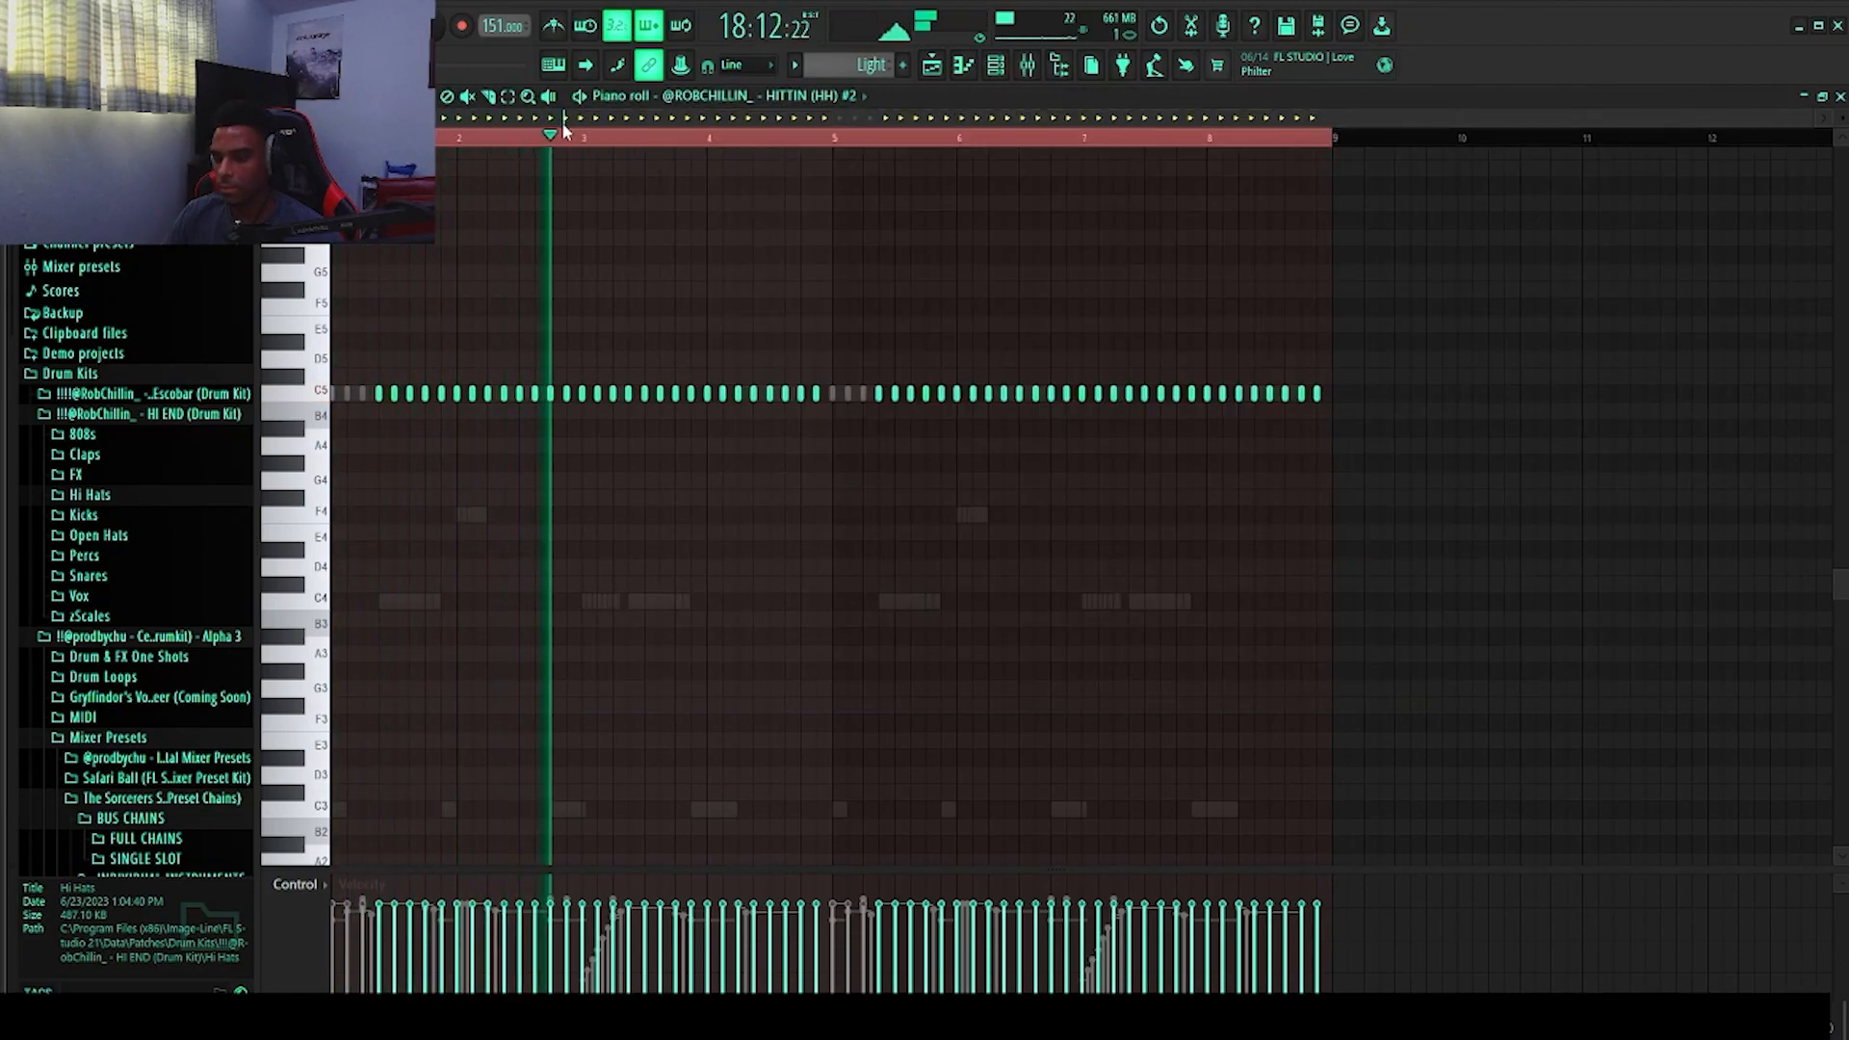
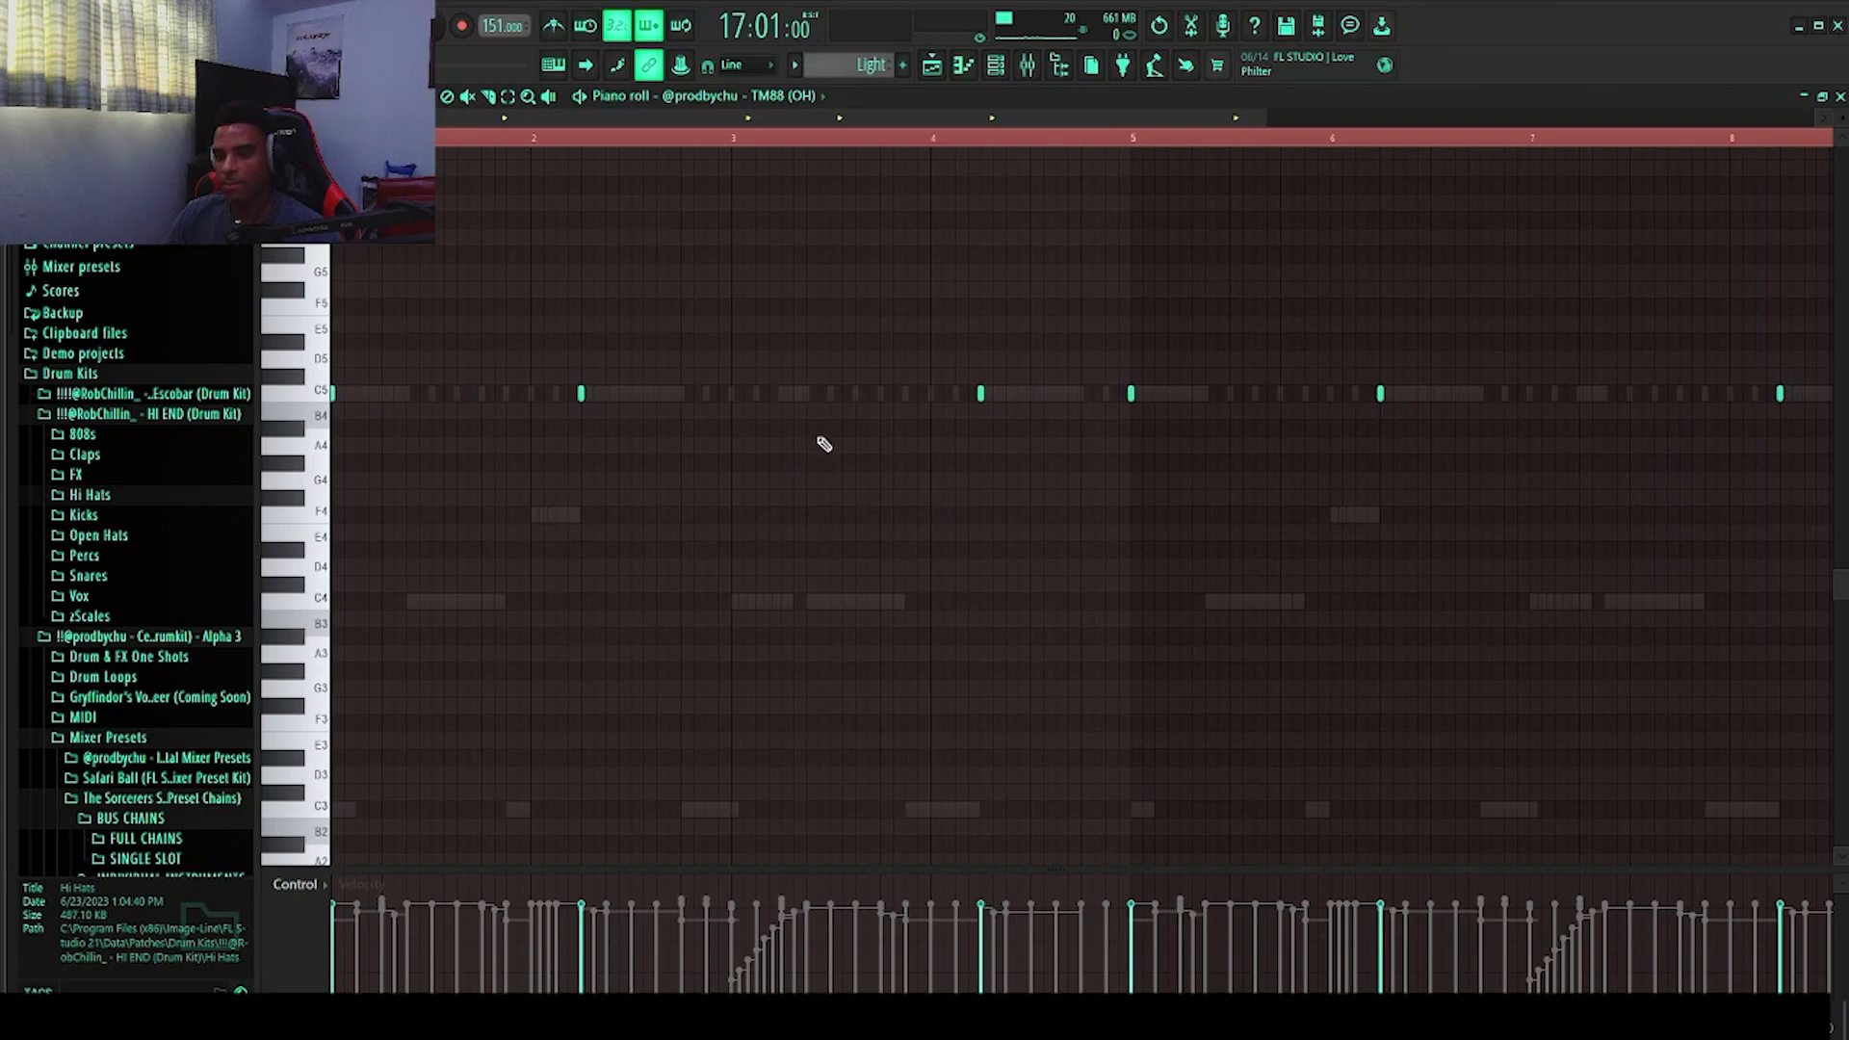
Step: Play the TM88 (OH) open-hat notes and examine their placement in the pattern
scroll(823, 449, "up", 2)
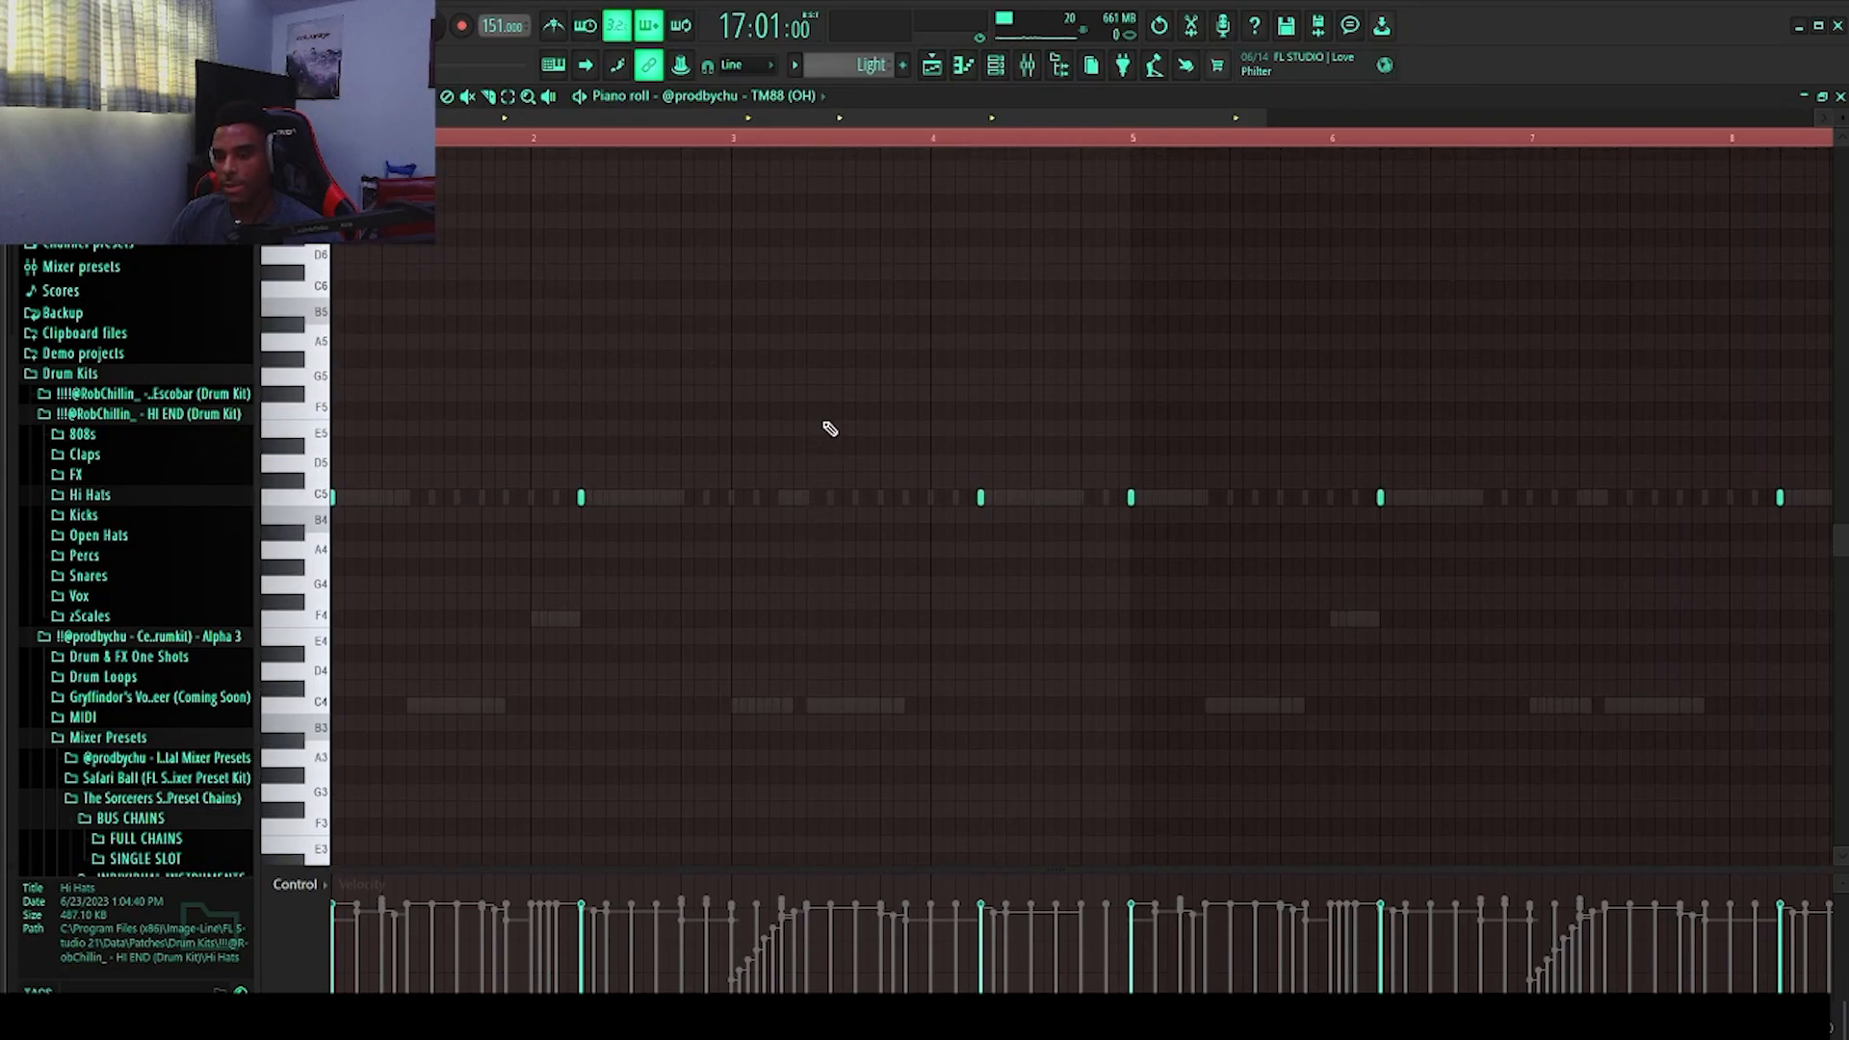
key("space")
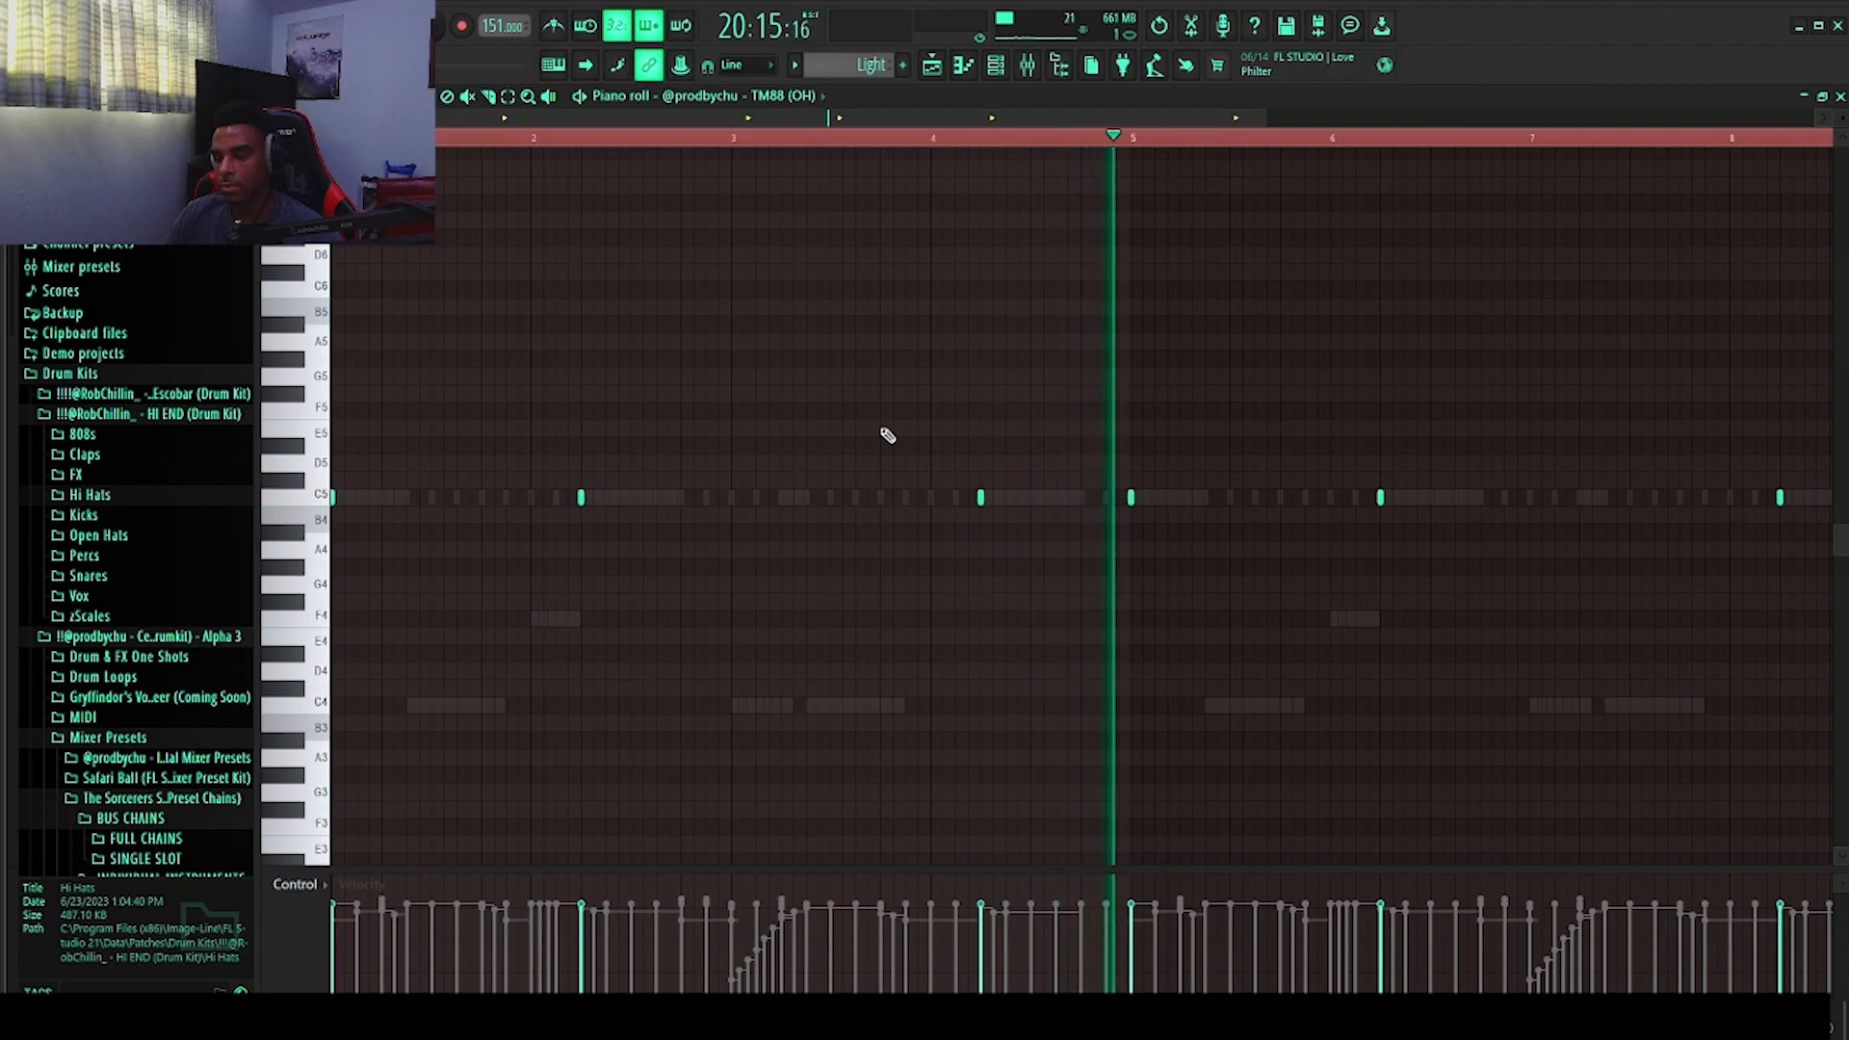
scroll(813, 442, "down", 2)
key("space")
Step: Open the Live Short (OH) piano roll from the channel rack and play its open-hat notes
key("F6")
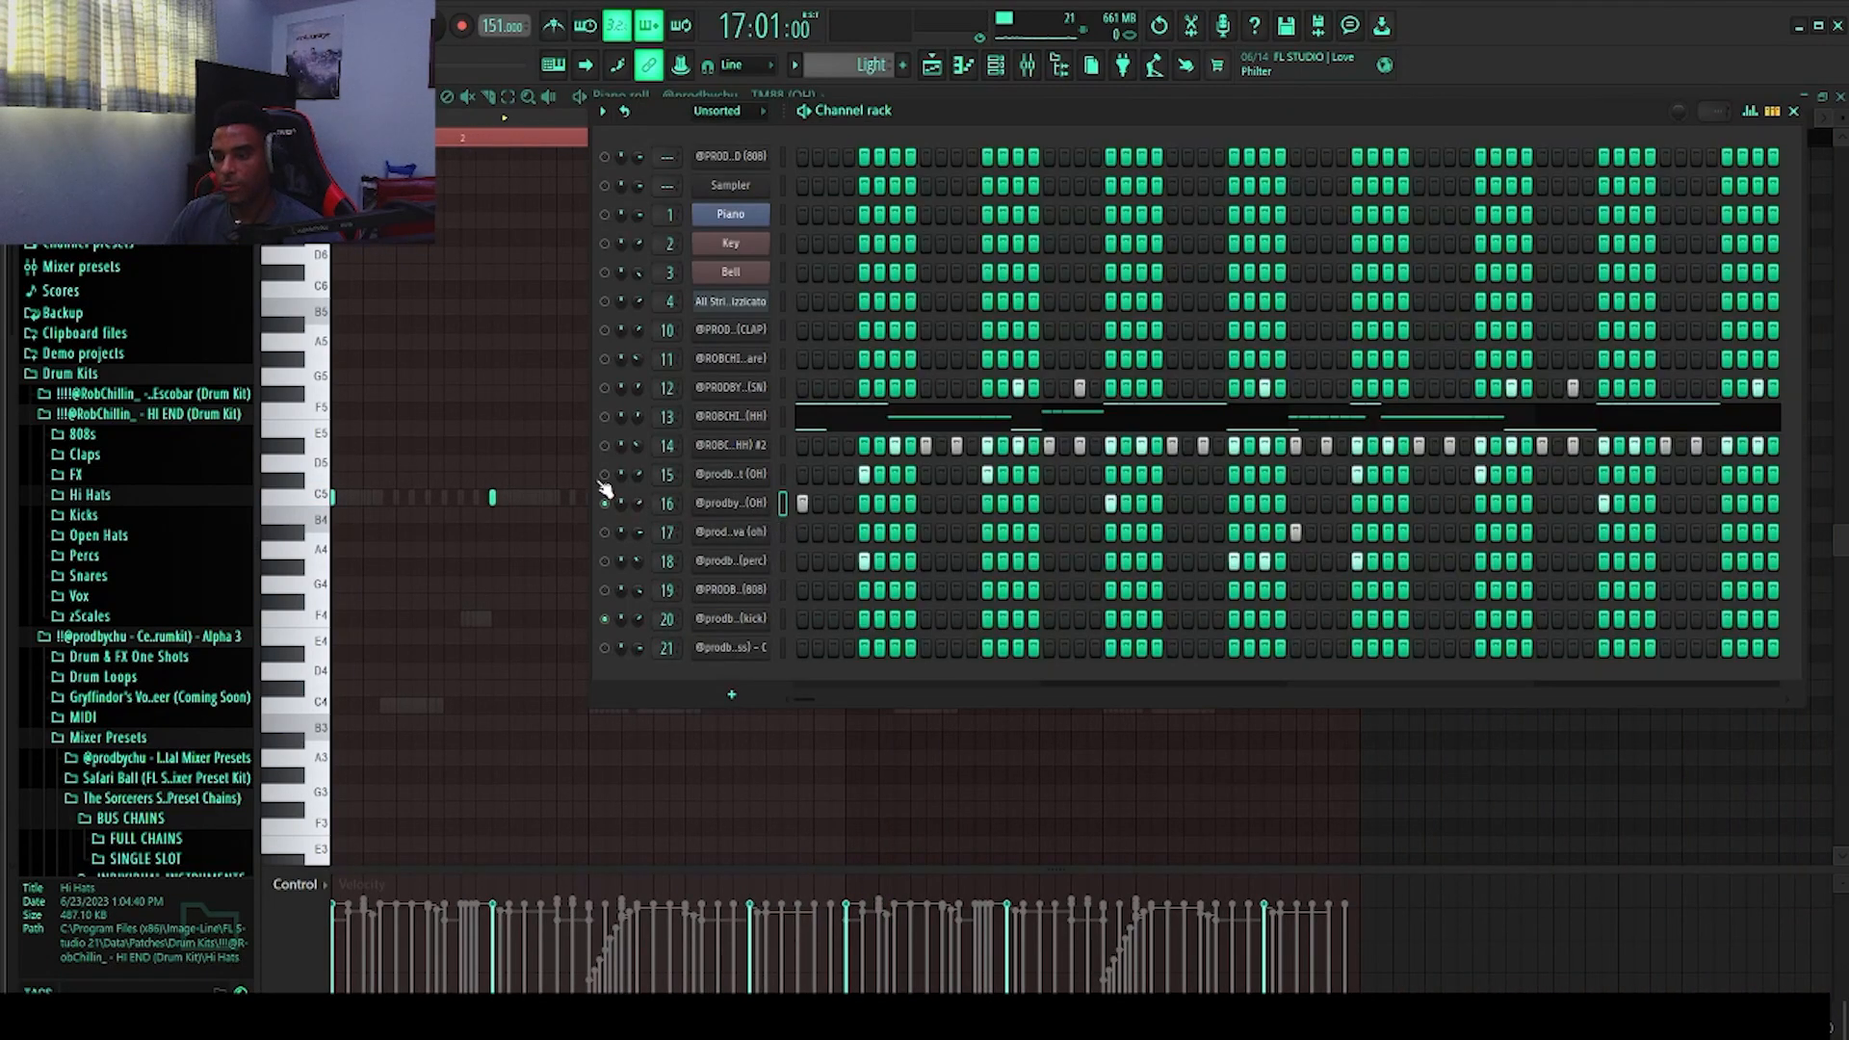
right_click(756, 483)
left_click(807, 475)
key("space")
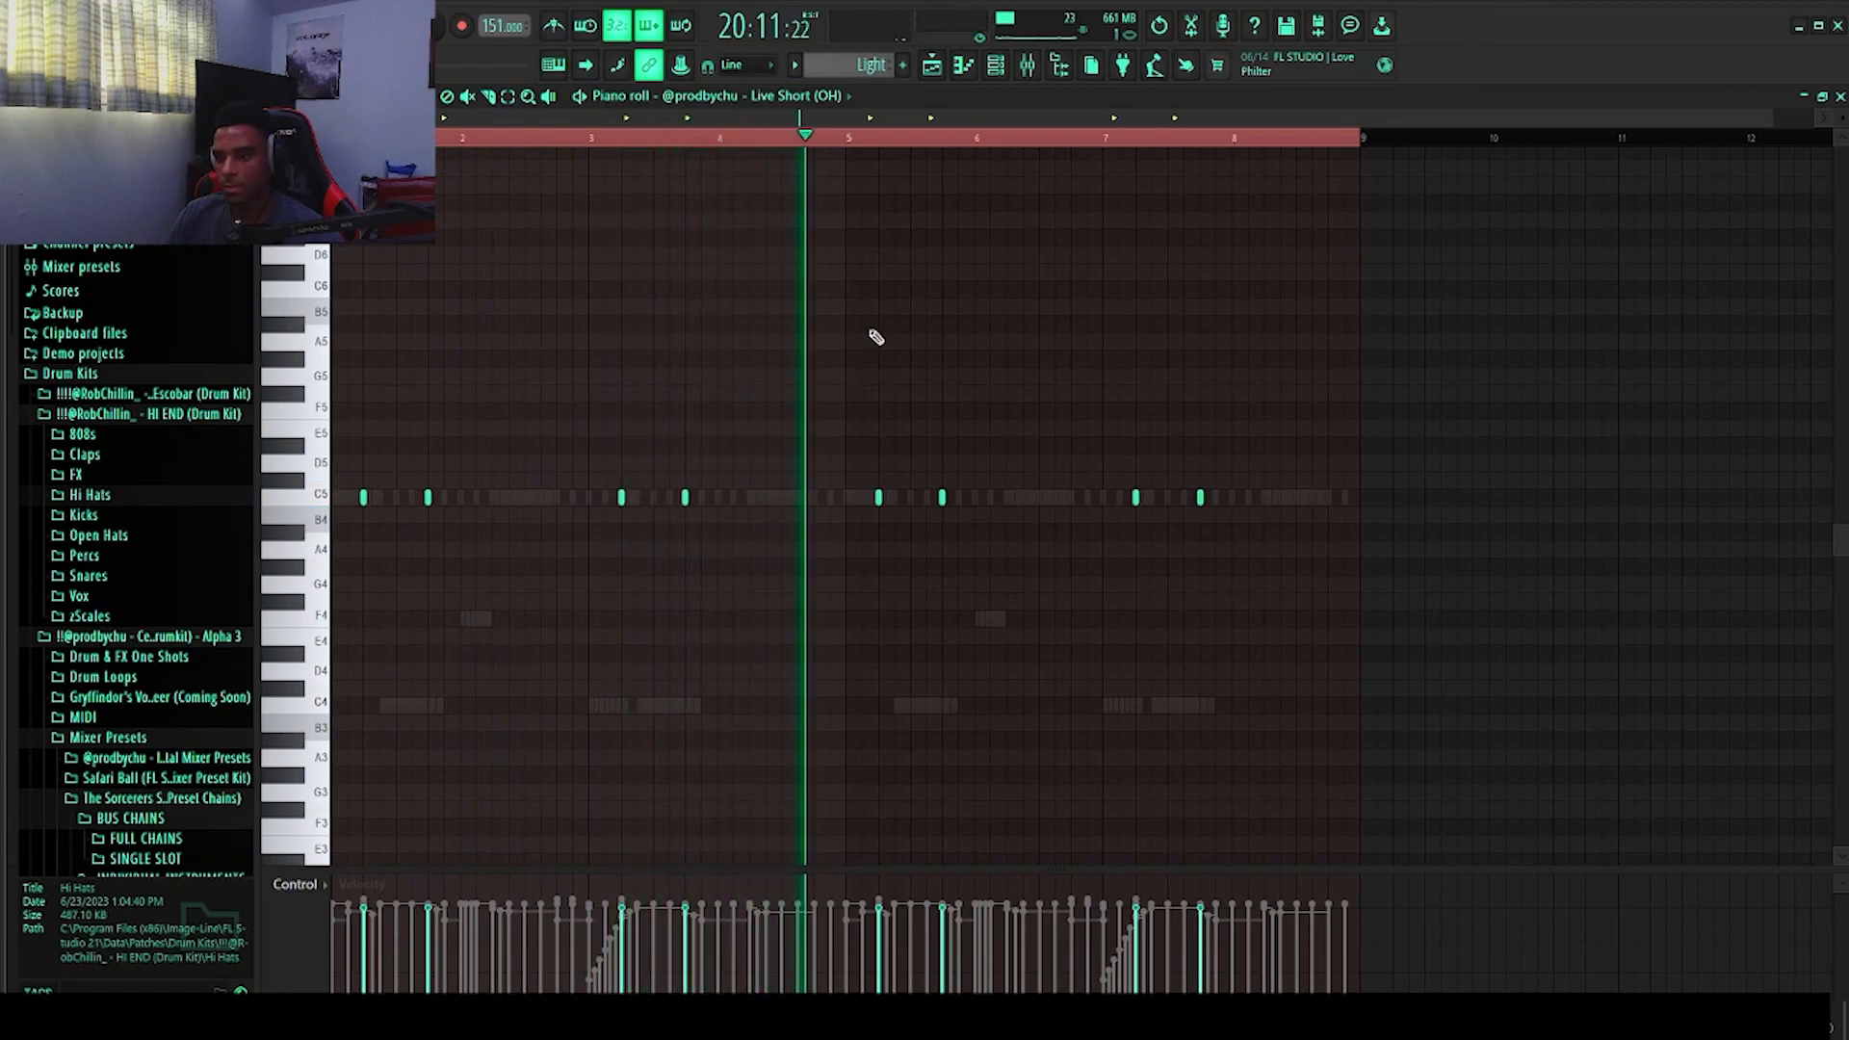
key("space")
Step: Open the piano roll of the open hat on mixer track 17 and play its notes
key("F6")
right_click(737, 536)
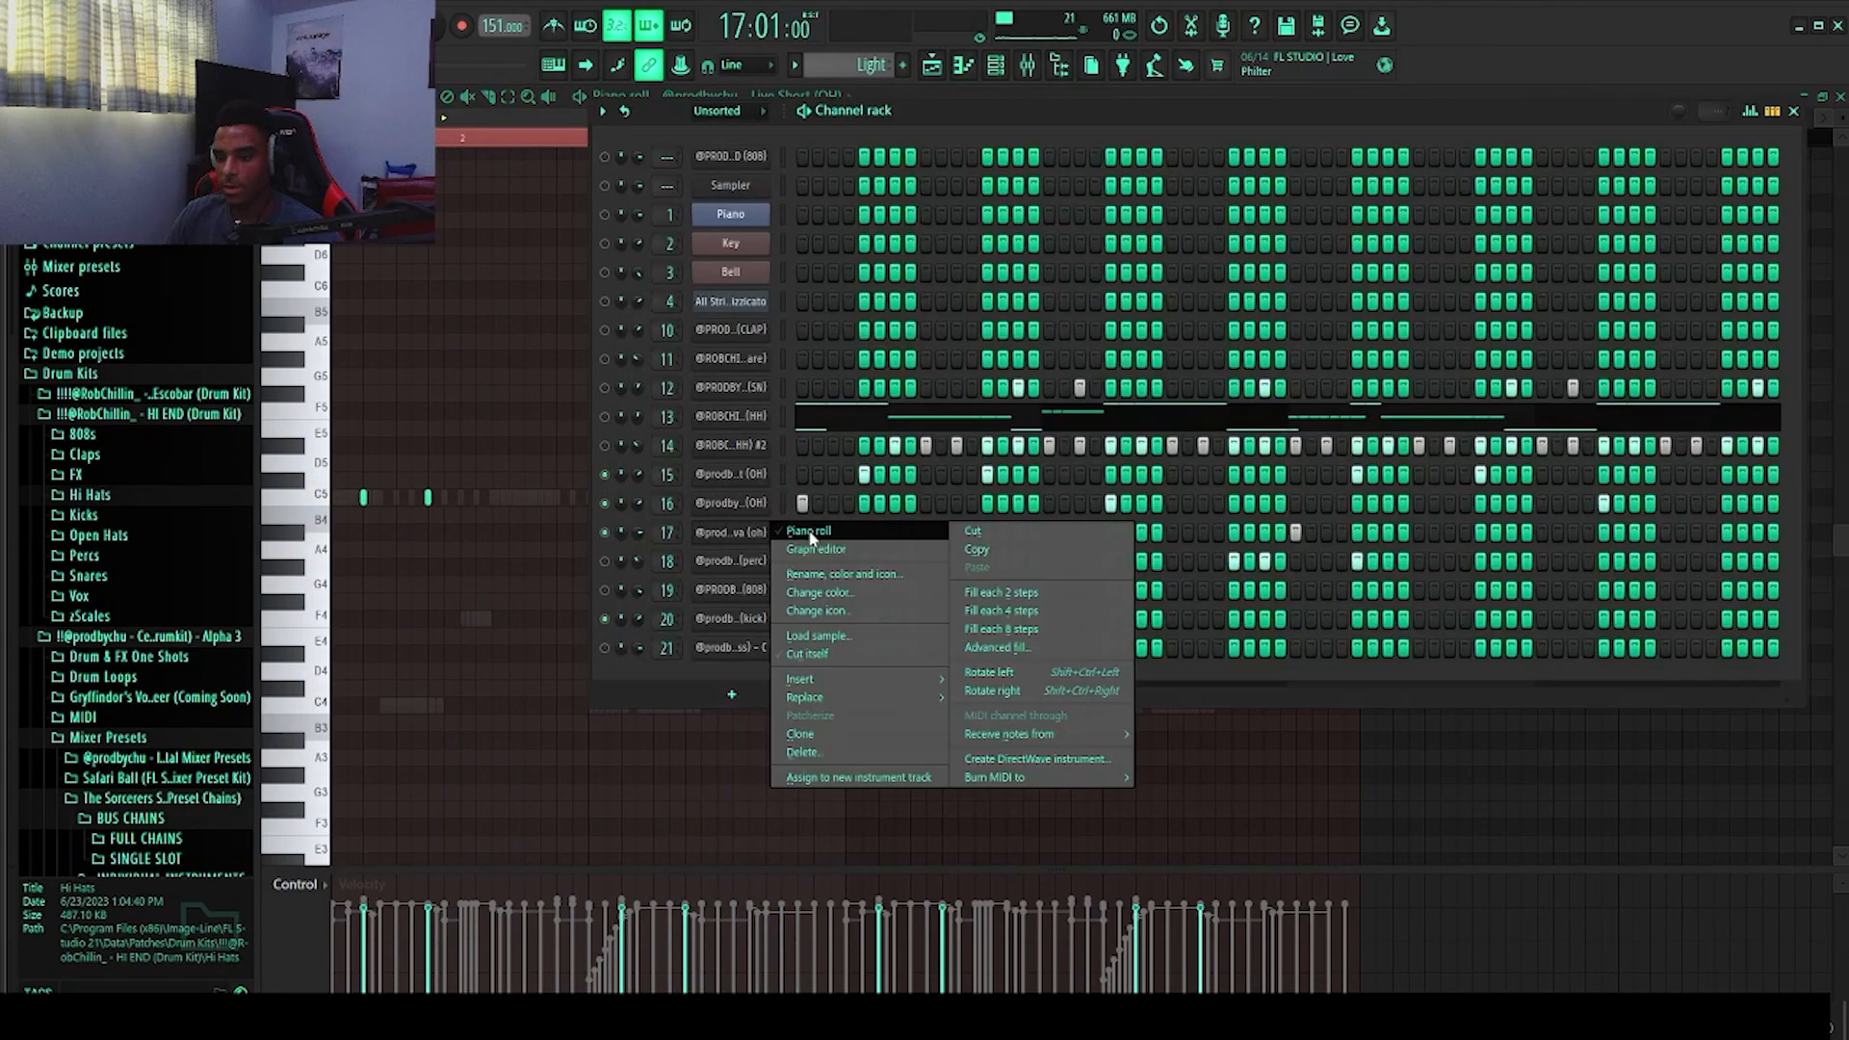
left_click(809, 529)
key("space")
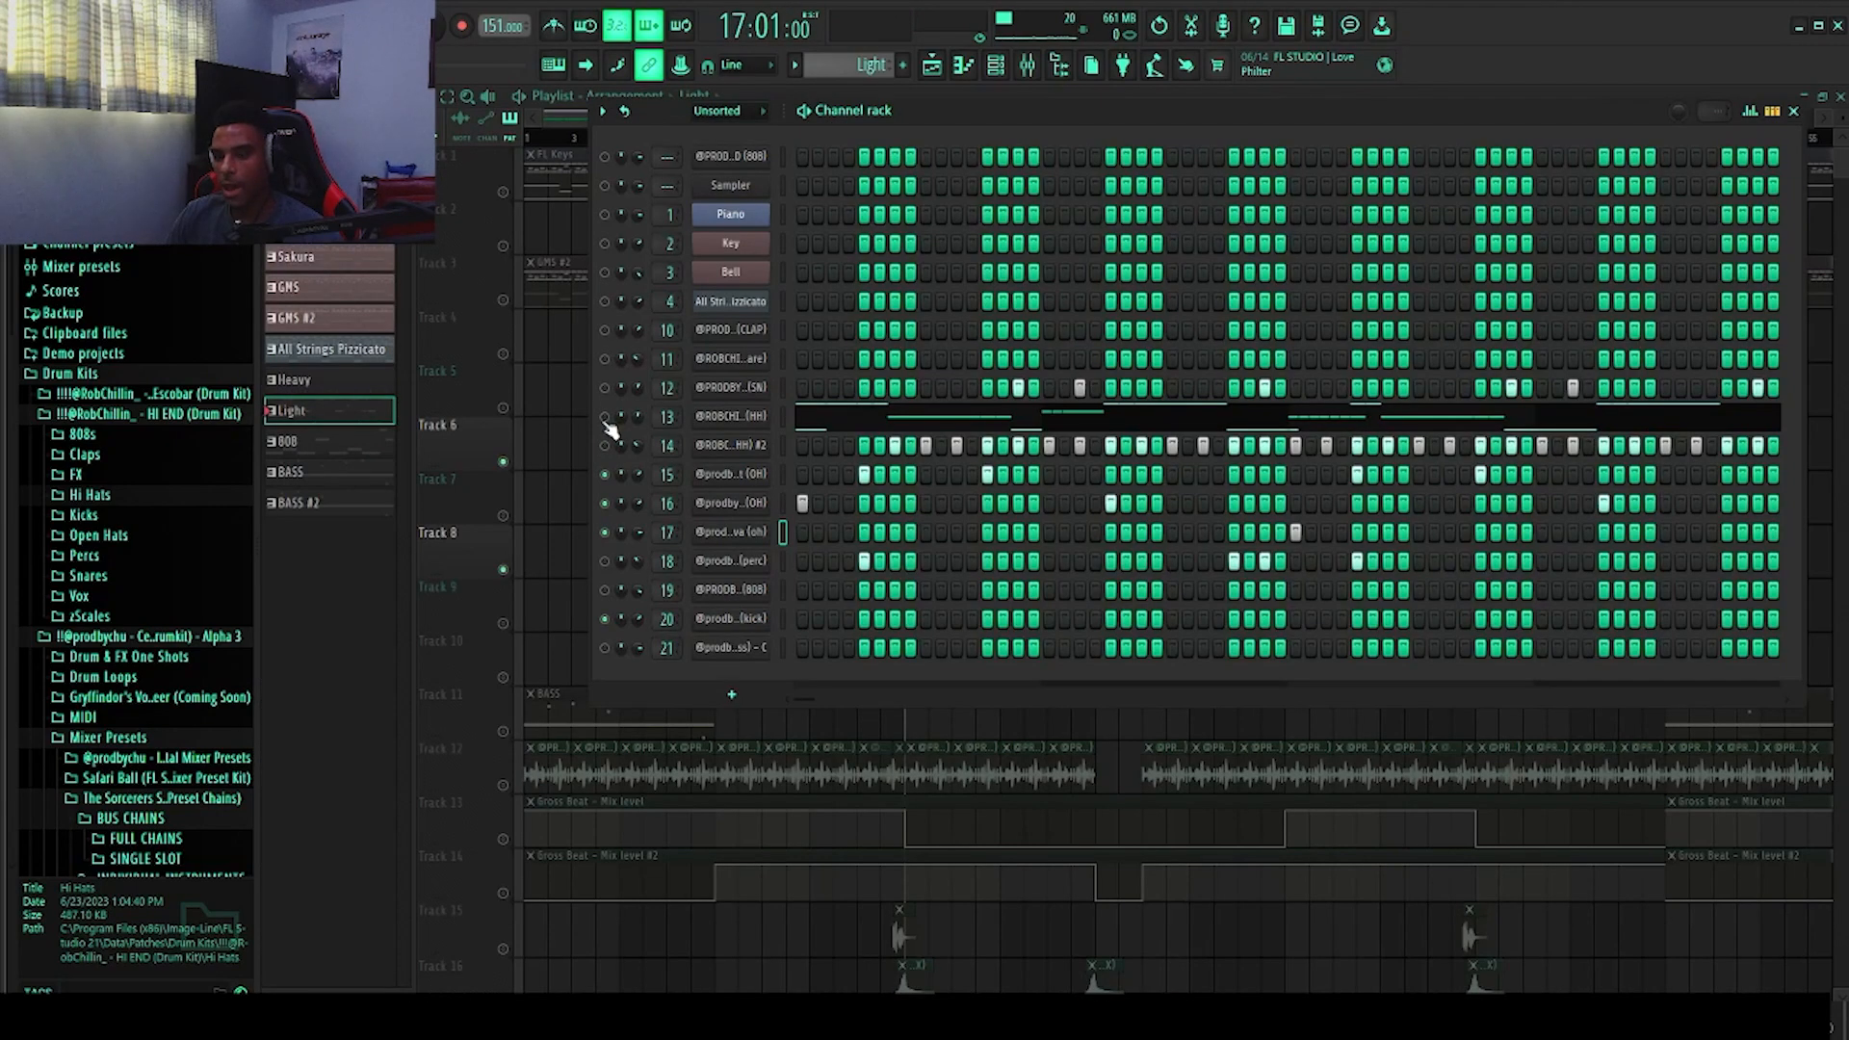
Step: Unmute both HITTIN (HH) channels and play the hi-hats together with the open hats
left_click(605, 446)
key("space")
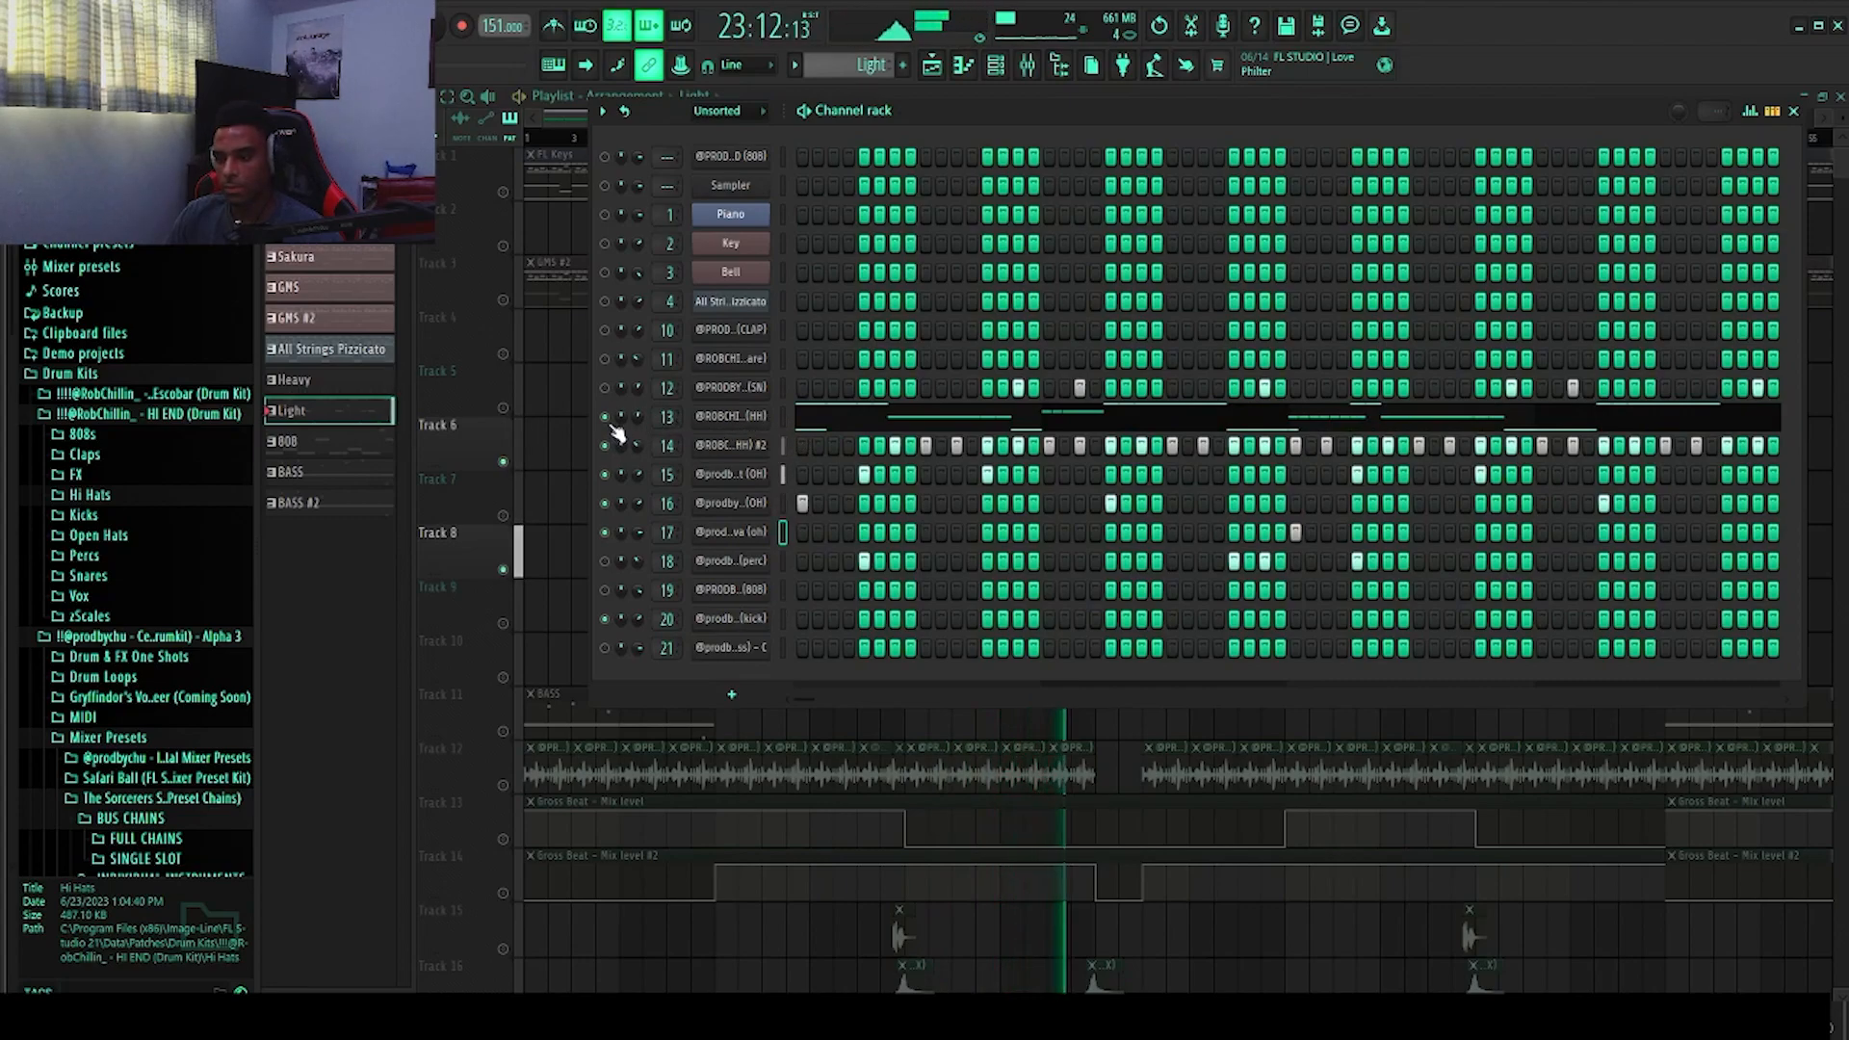
key("space")
Step: Mute both HITTIN (HH) channels and Live Short (OH), and open the squish (perc) channel's miscellaneous settings
left_click_drag(604, 417, 604, 478)
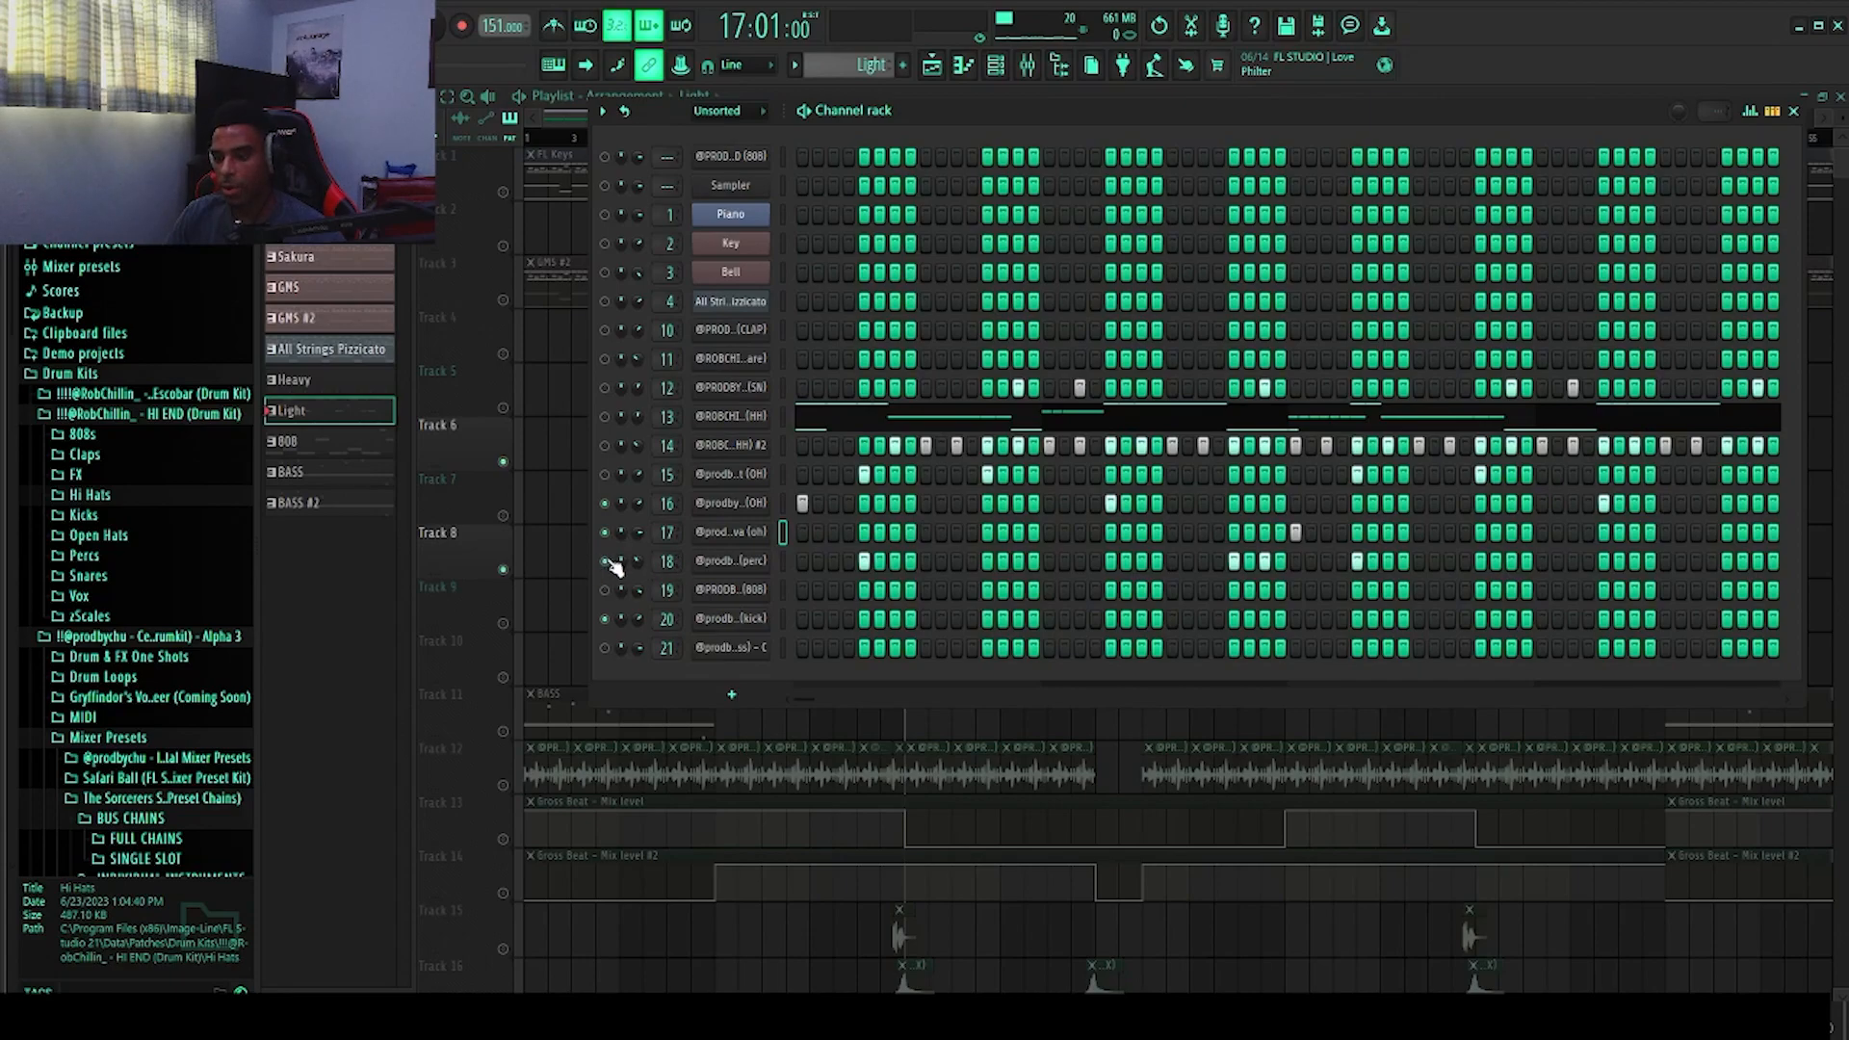
left_click(721, 566)
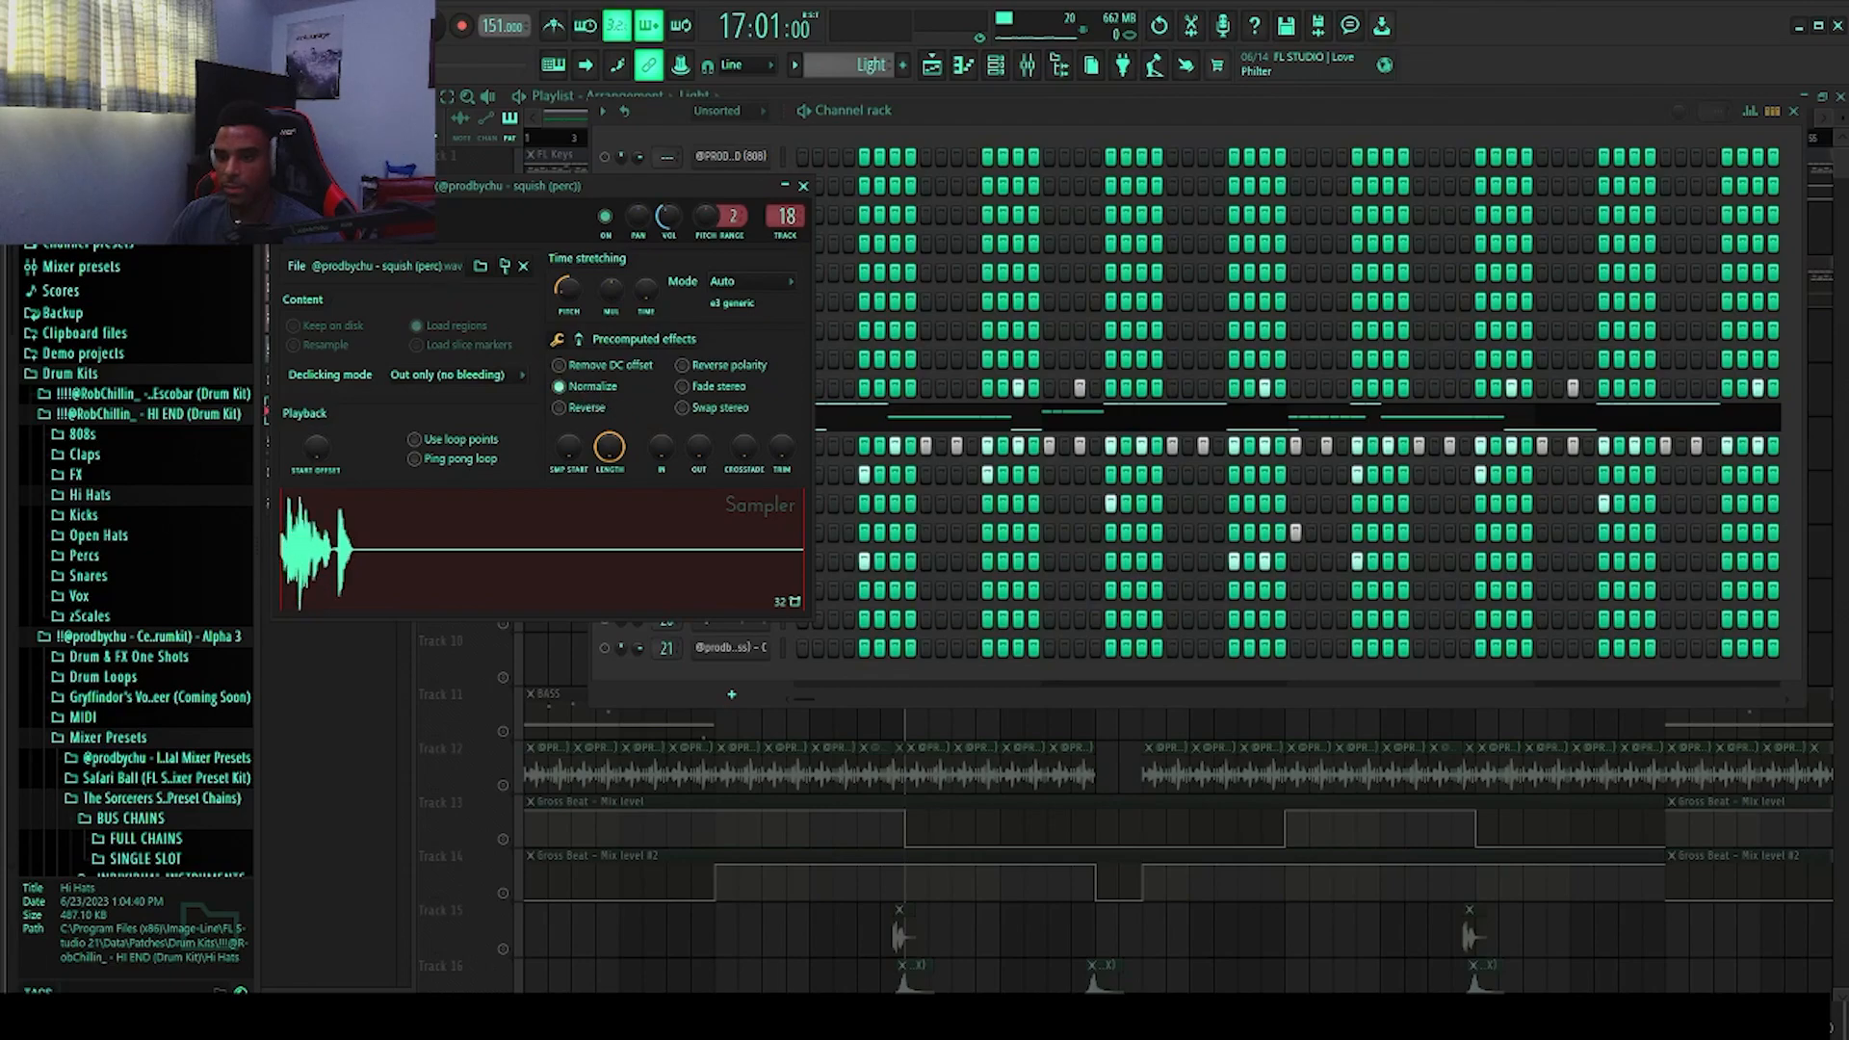
left_click(371, 218)
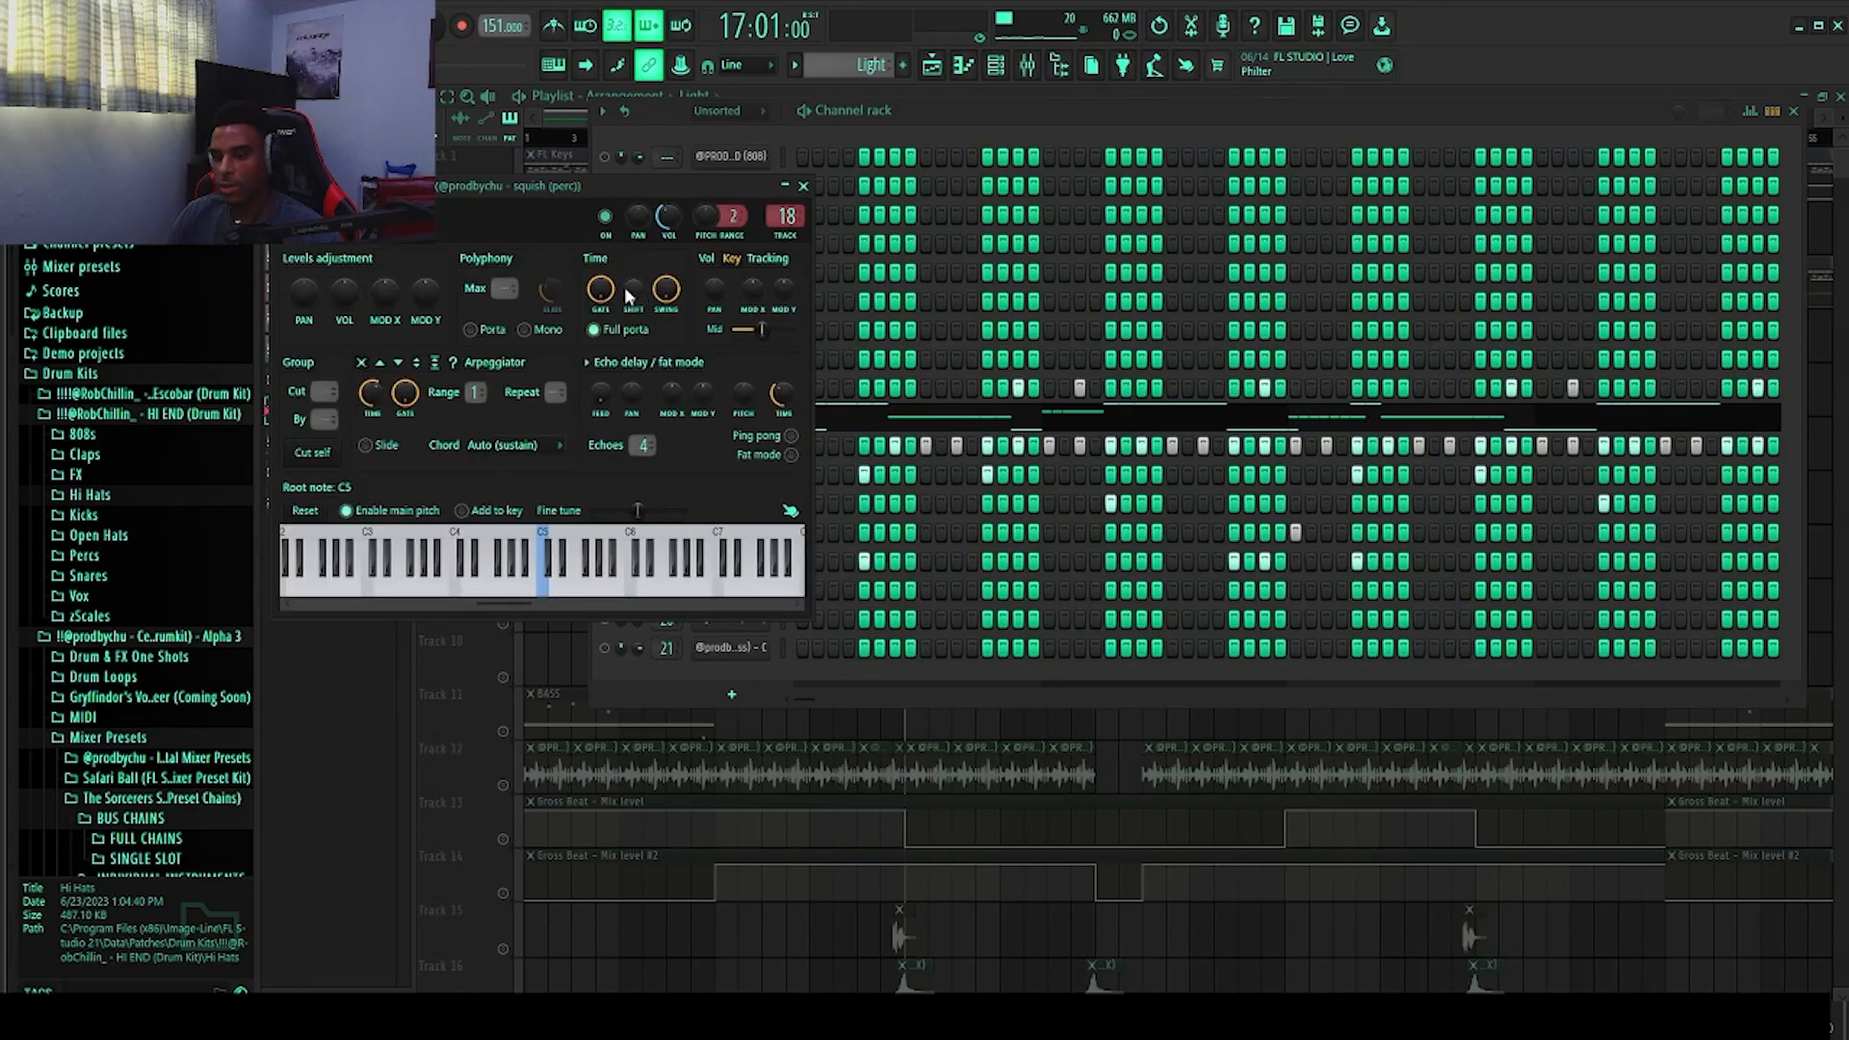
Step: Close the squish (perc) channel settings, solo that channel and play it alone
left_click(803, 187)
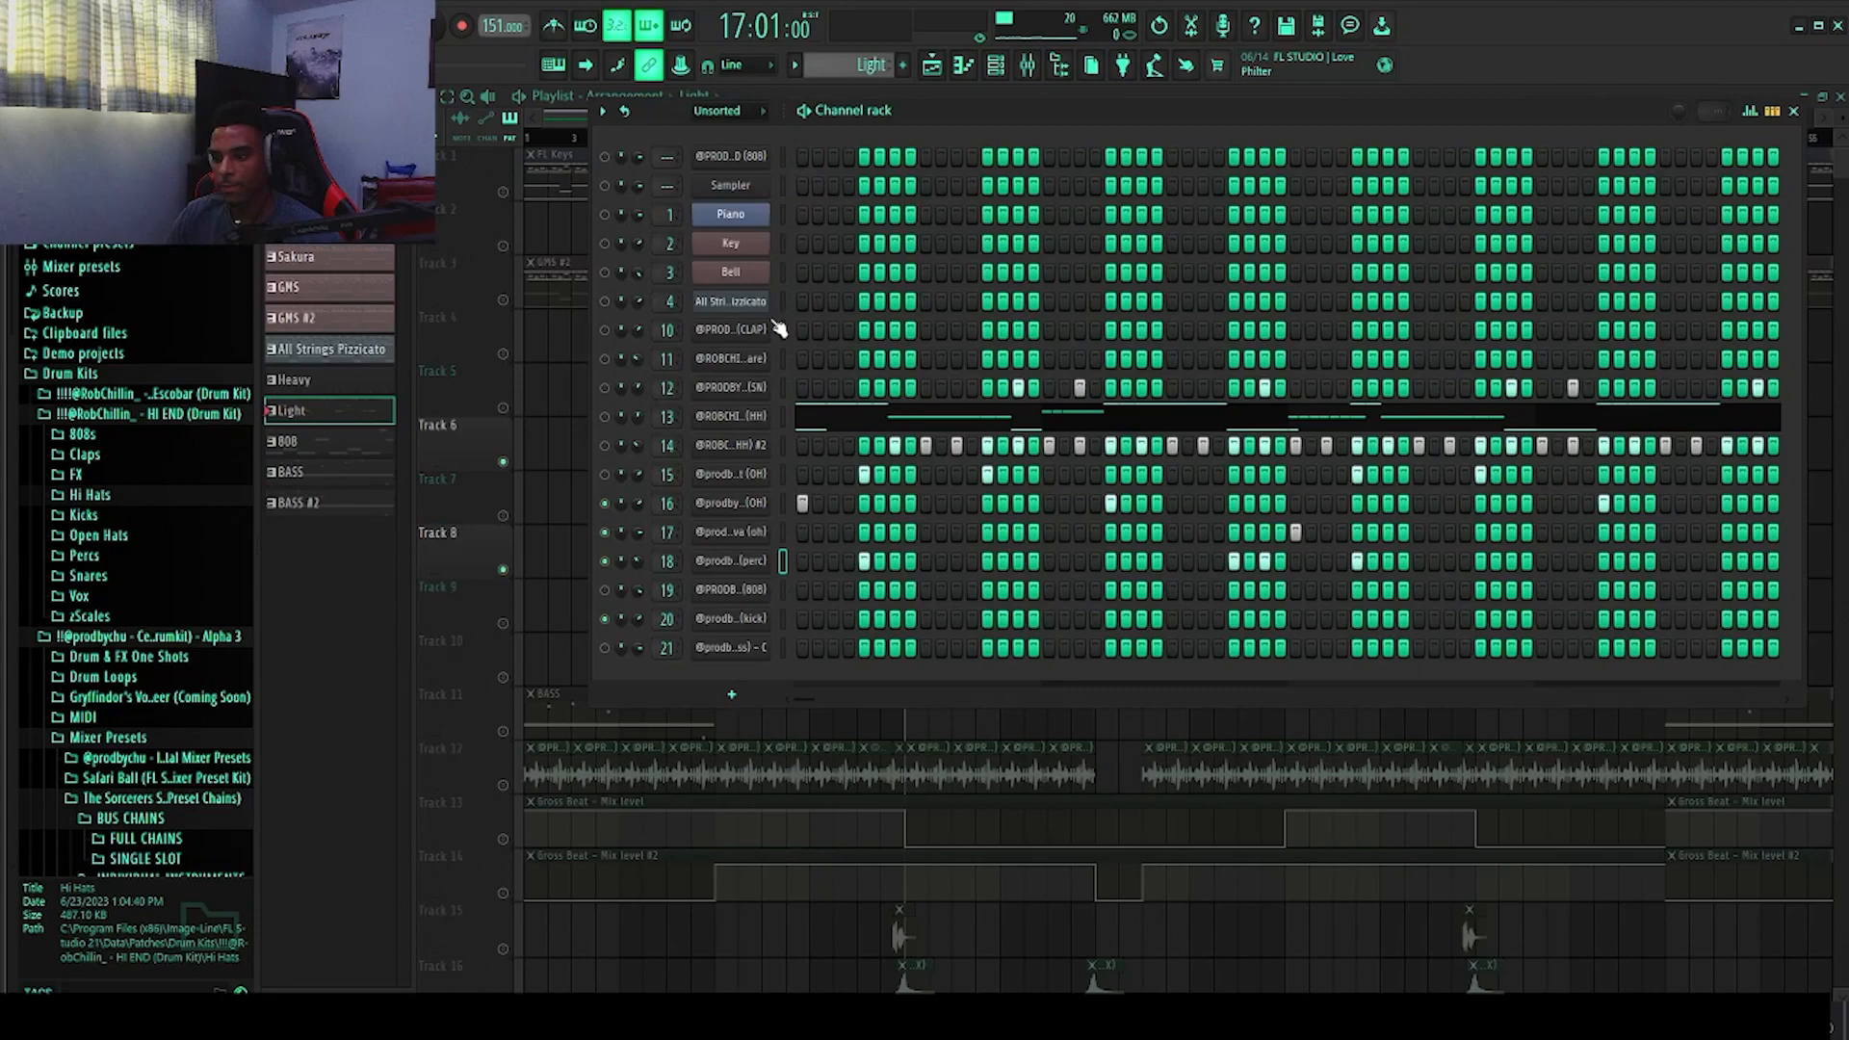
left_click(724, 572)
left_click(803, 187)
right_click(604, 560)
left_click(637, 568)
key("space")
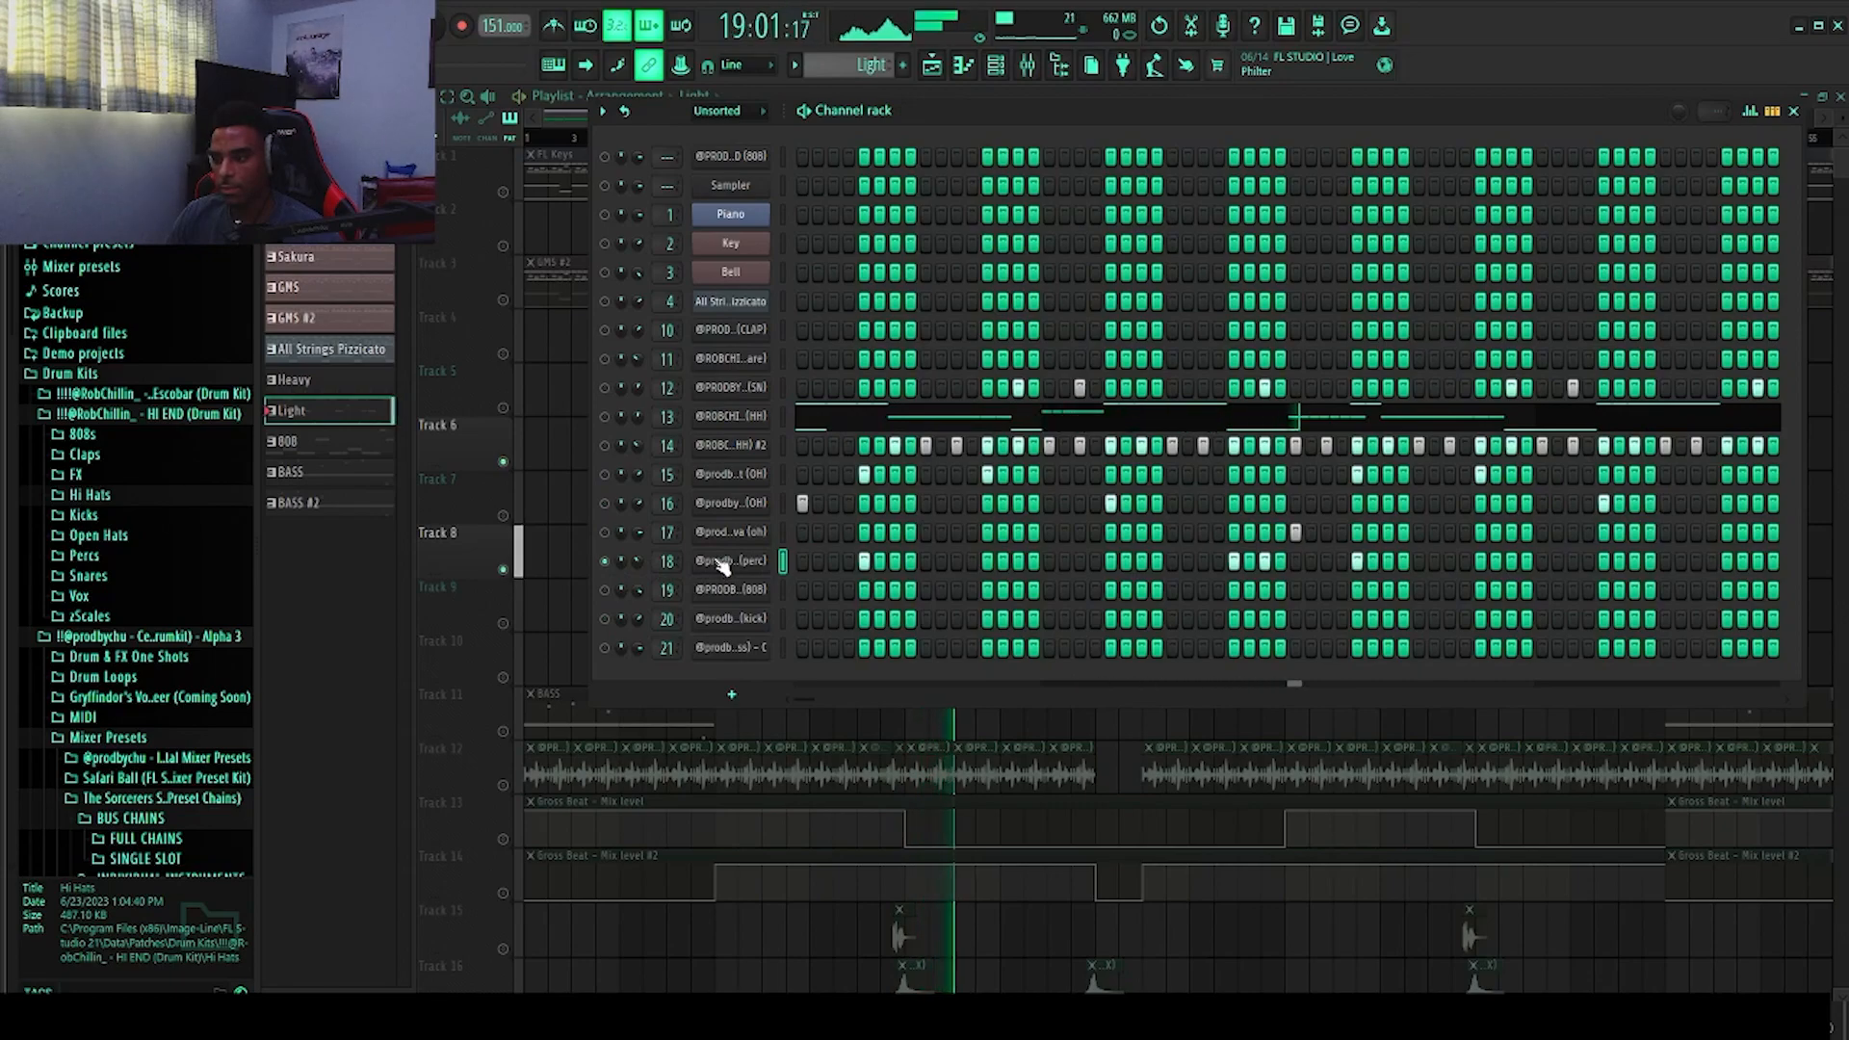
Step: Open the squish (perc) piano roll and randomize the panning of its notes with the randomizer
right_click(721, 568)
left_click(805, 560)
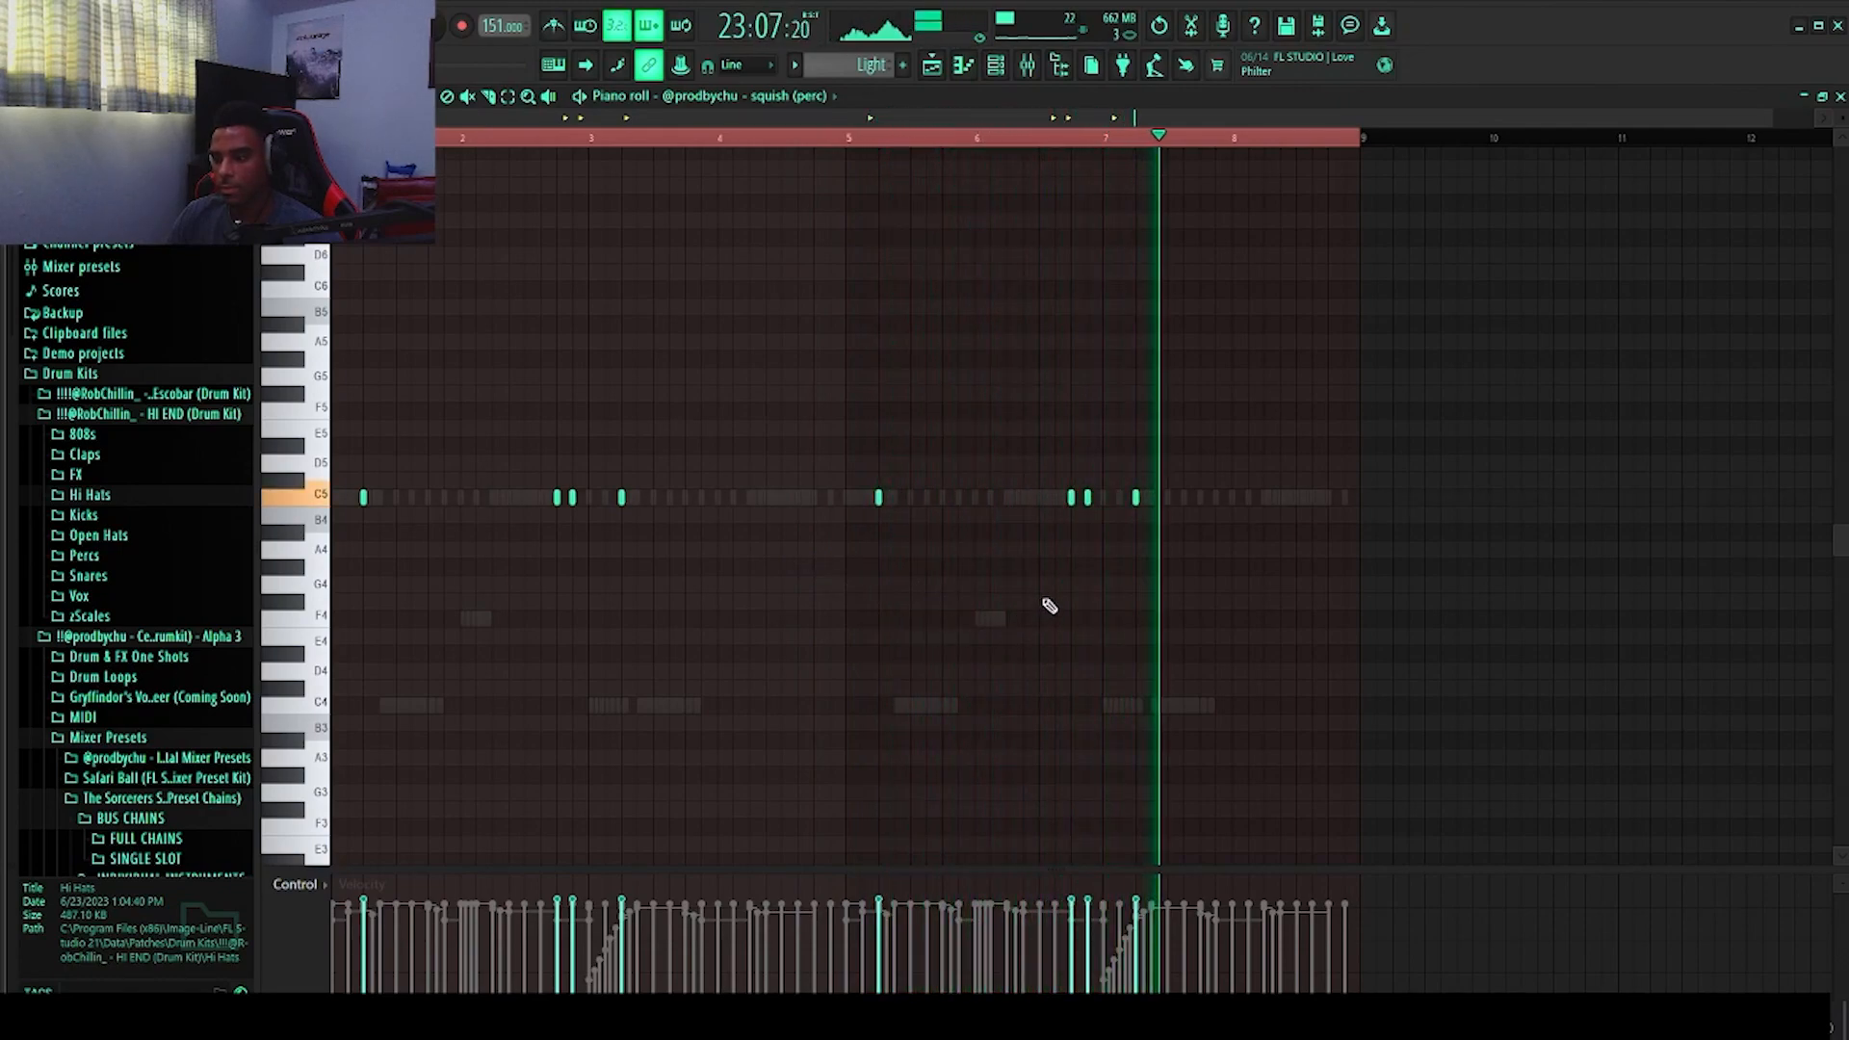
key("space")
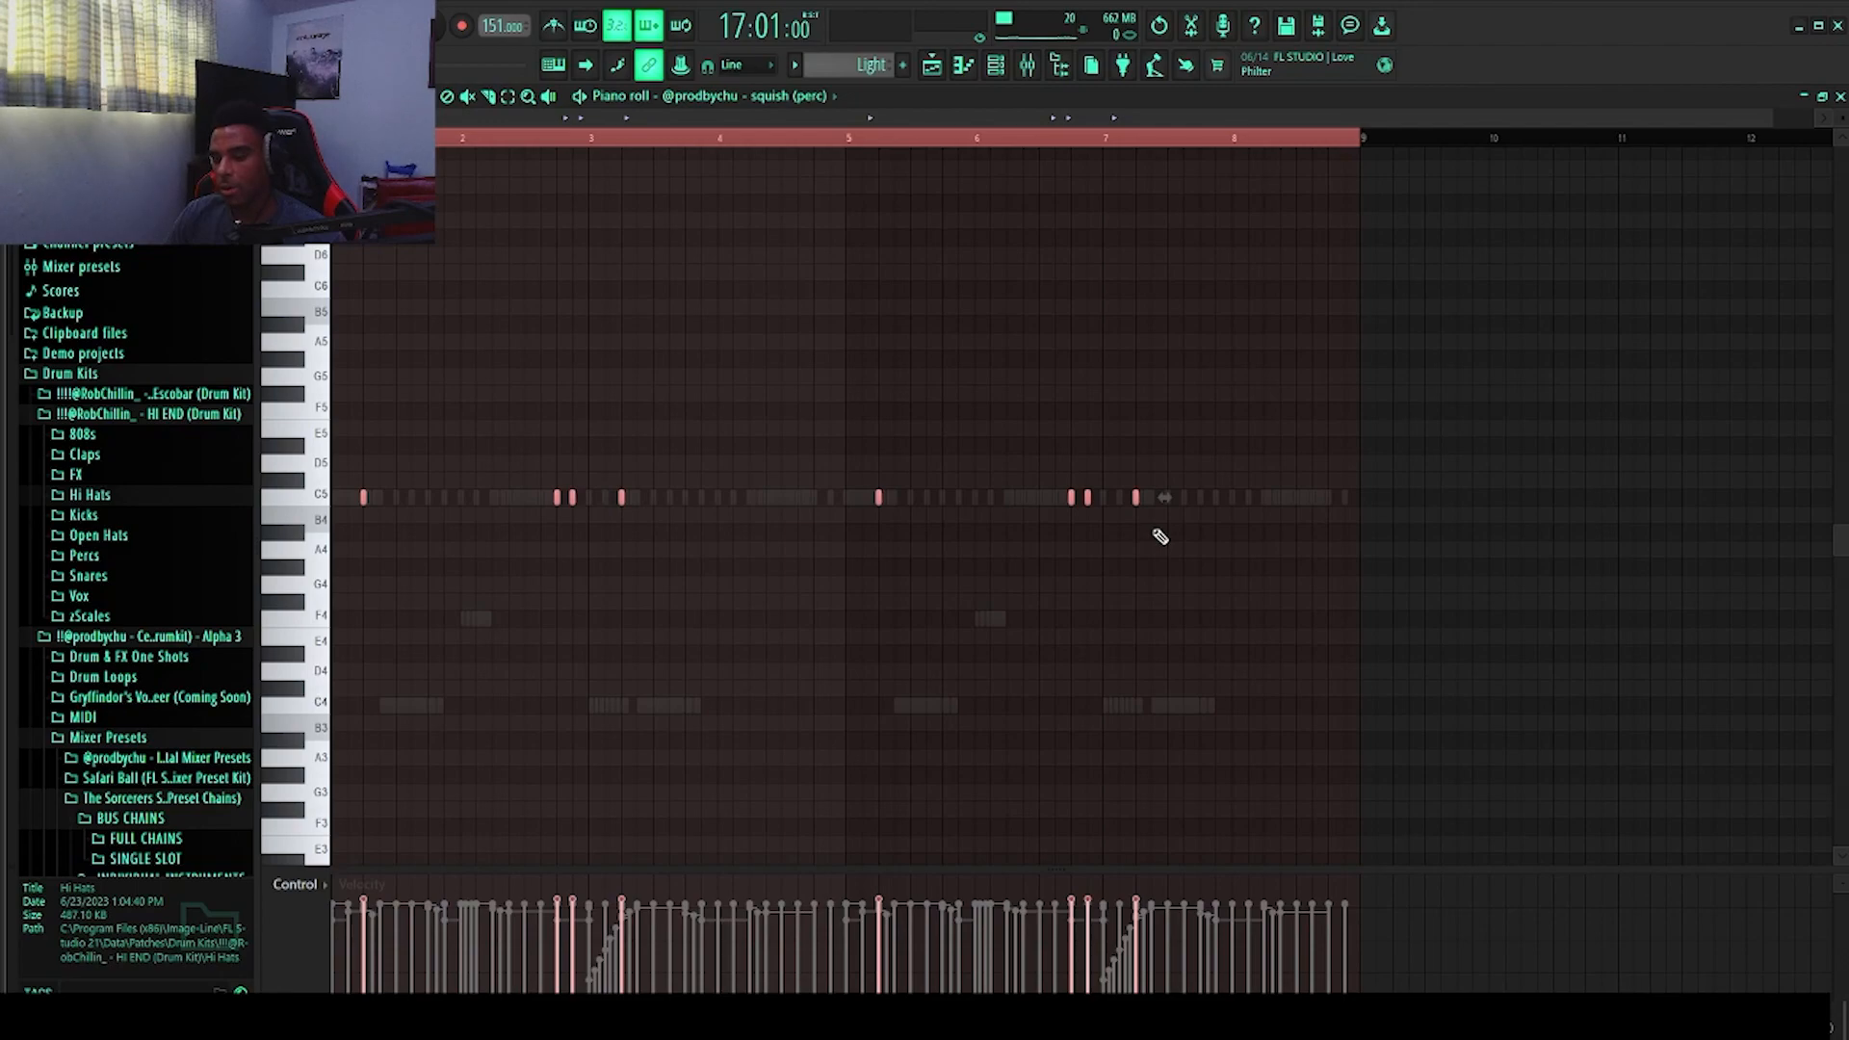
key("alt+r")
left_click_drag(857, 583, 858, 568)
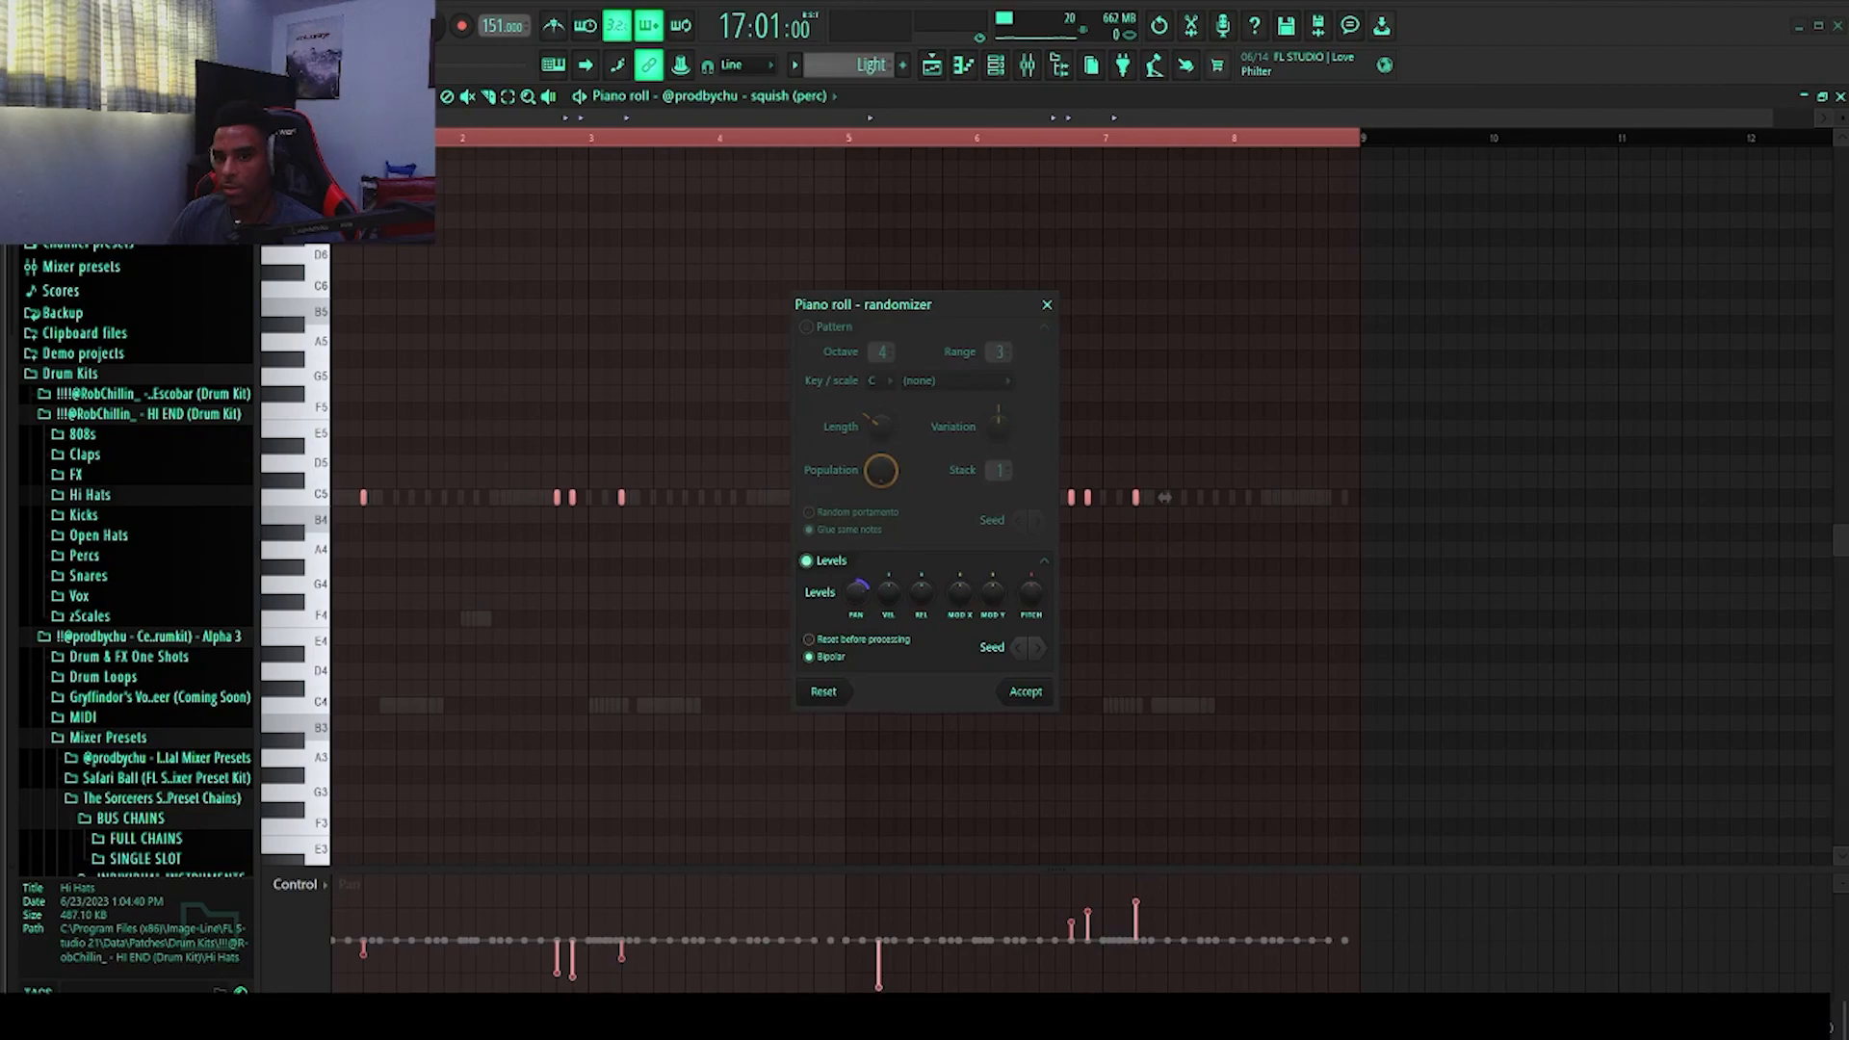
Step: Mute the Light and Heavy tracks in the playlist and open the 808 pattern's piano roll from track 10
key("F5")
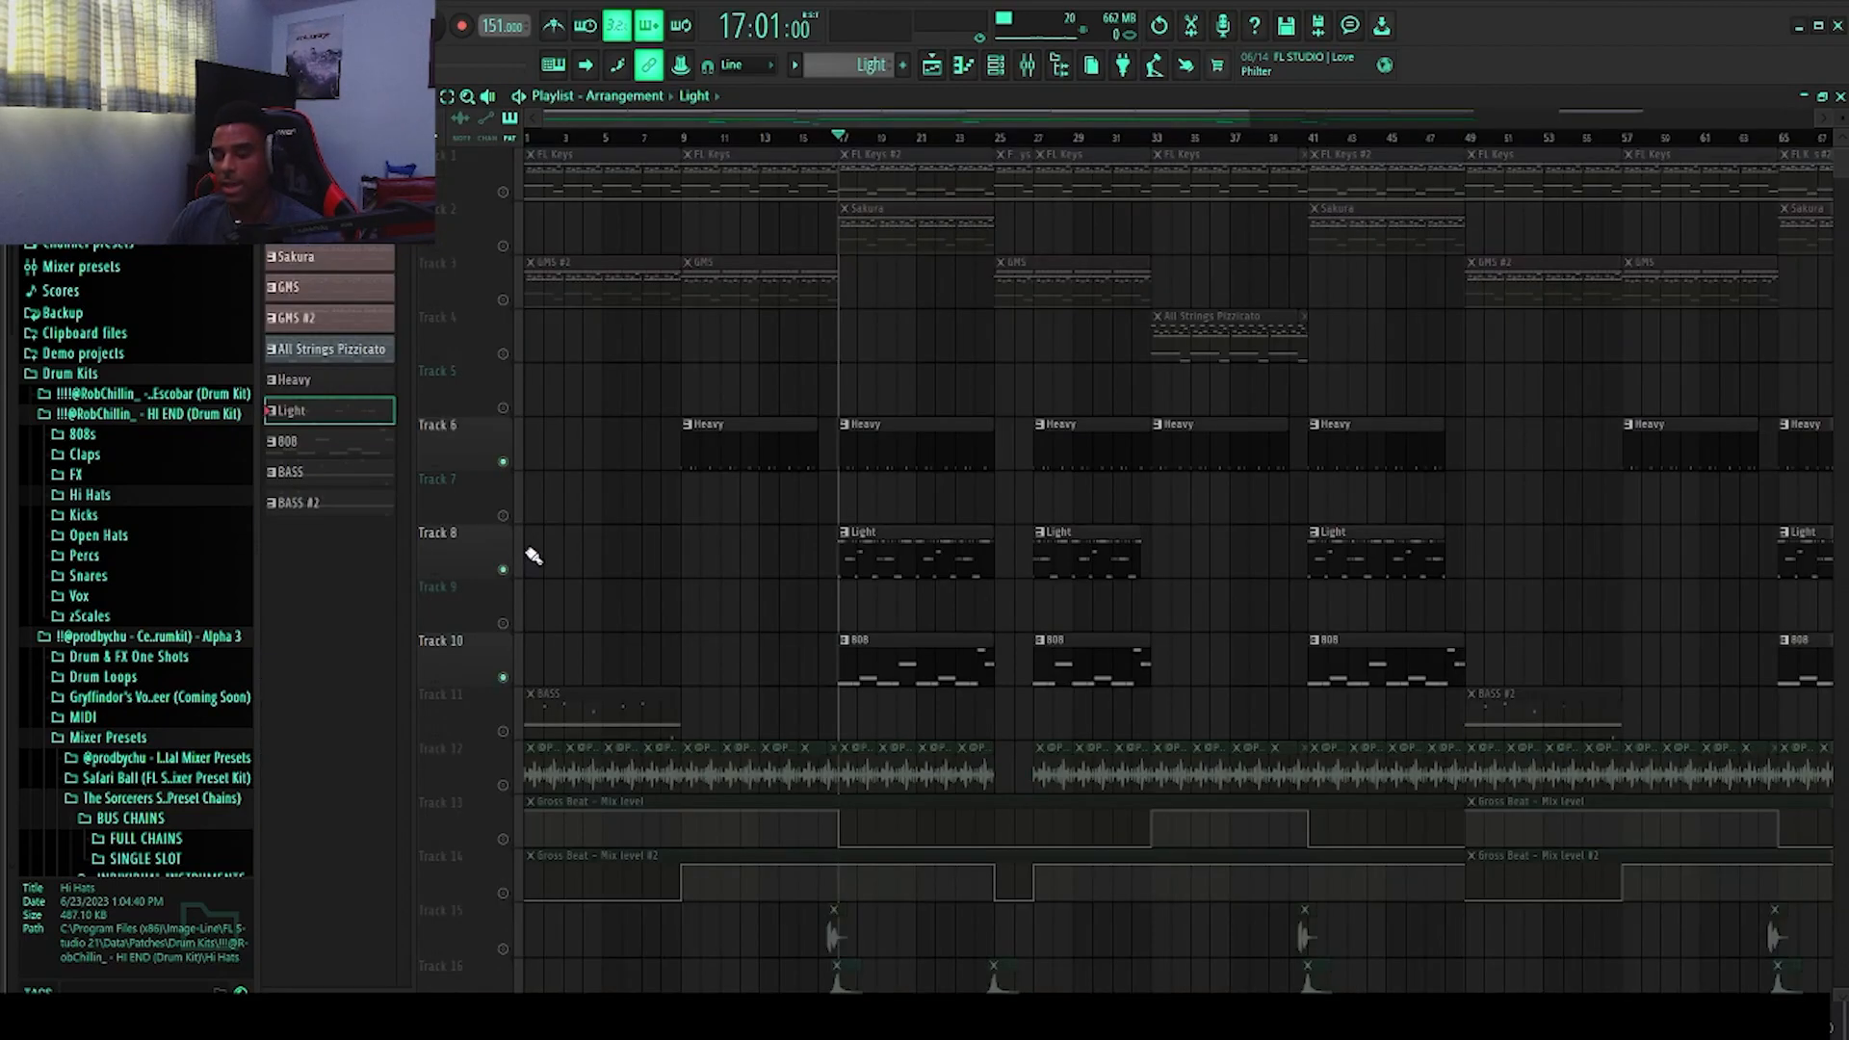
left_click(502, 570)
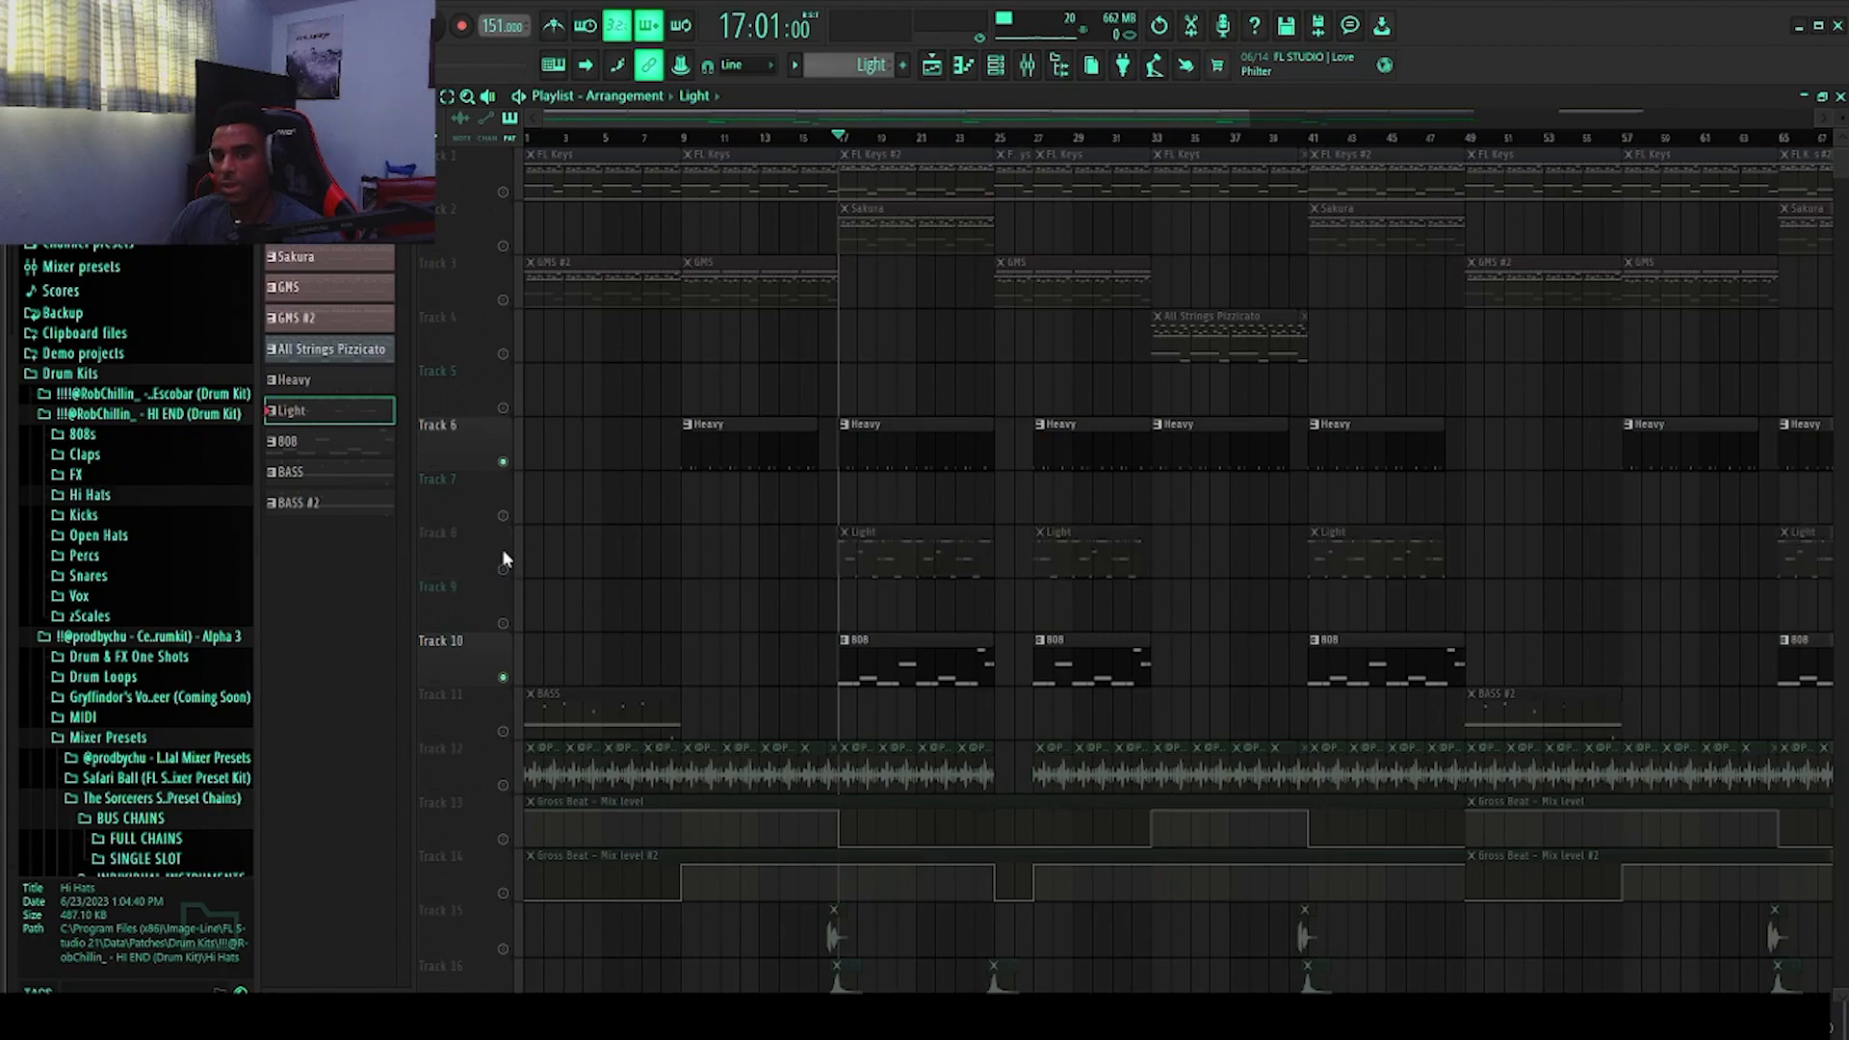
left_click(503, 462)
scroll(701, 519, "down", 2)
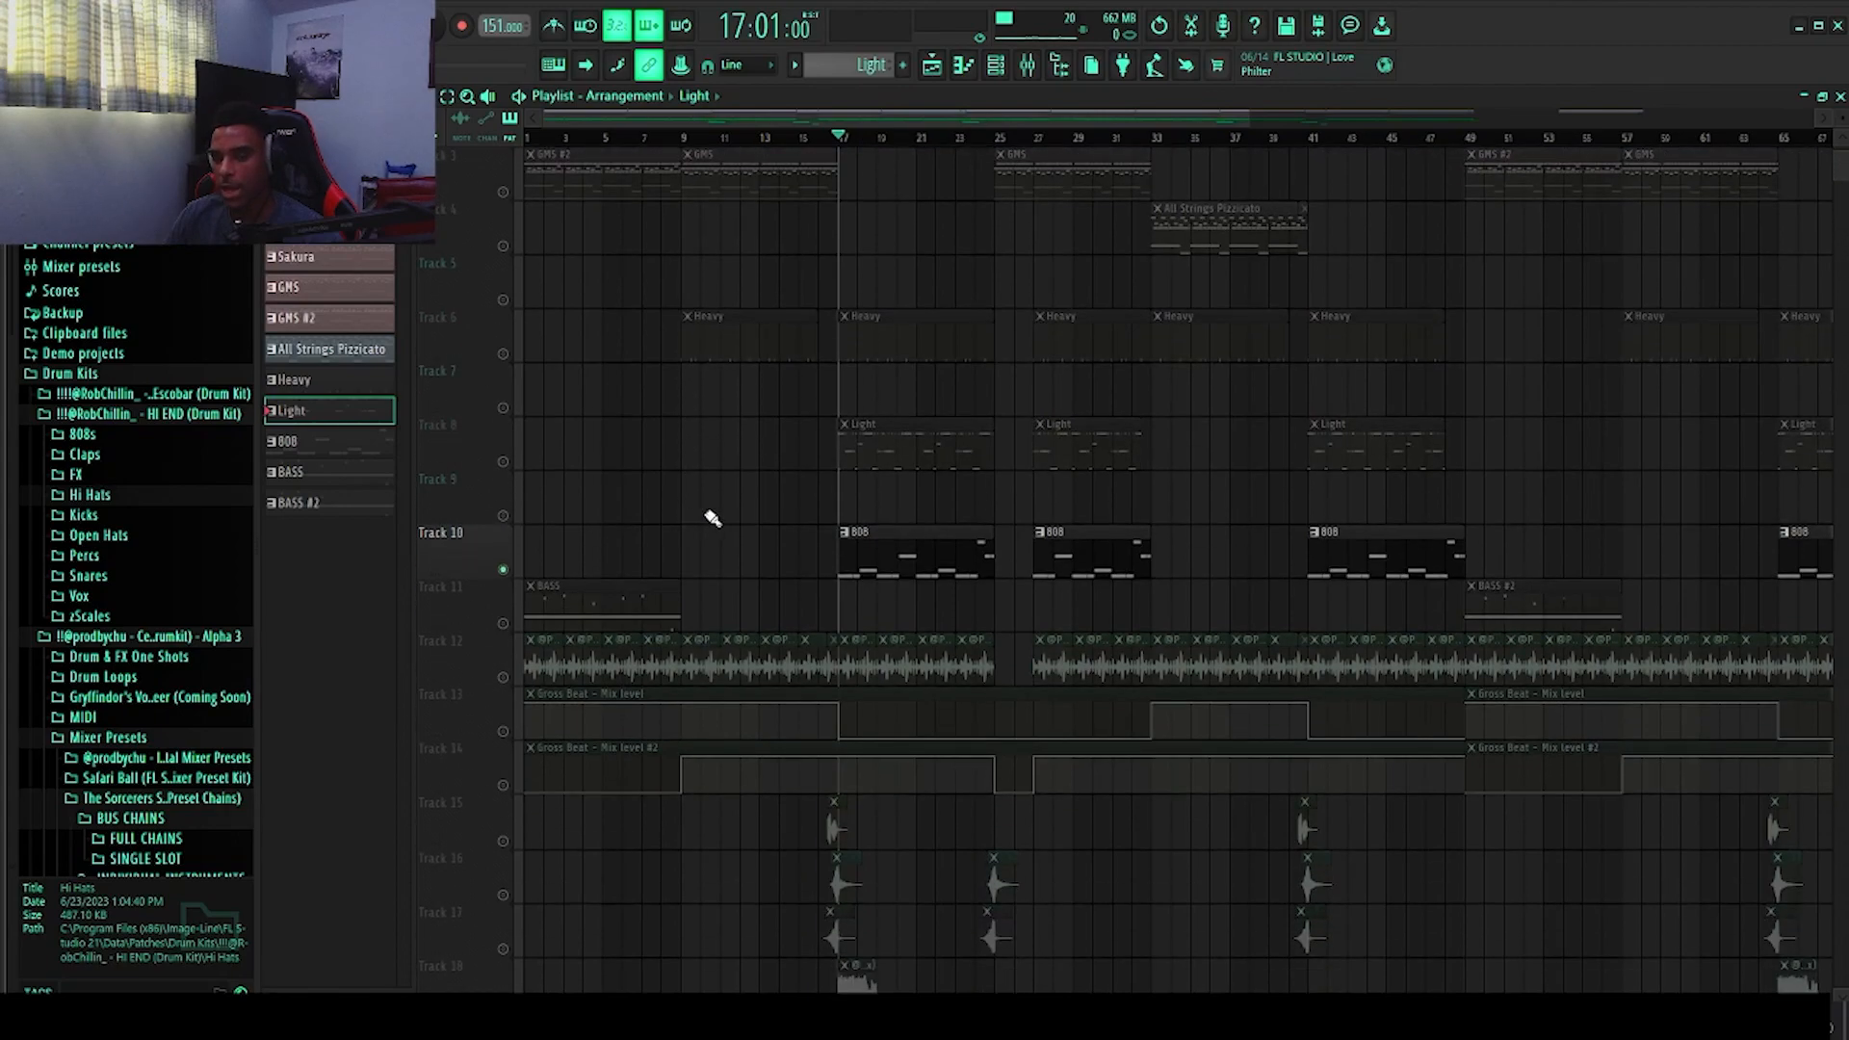
double_click(854, 547)
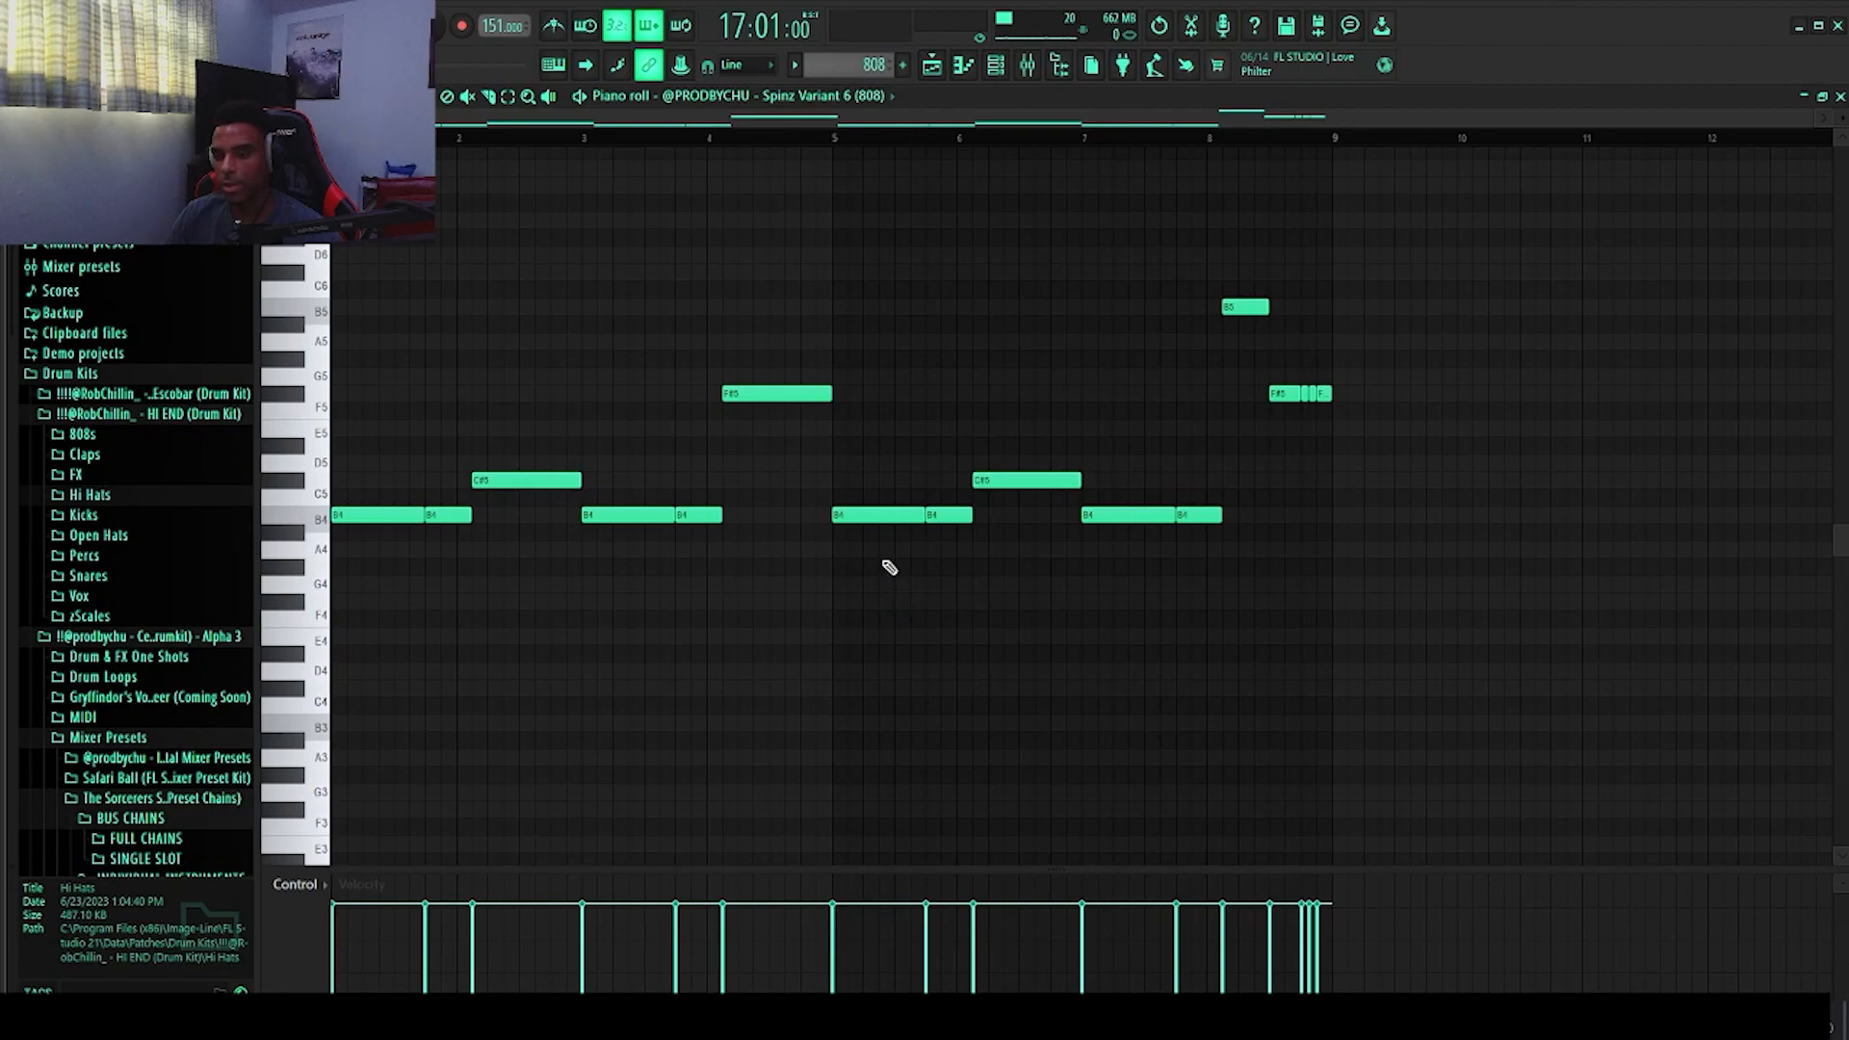
Step: Play the 808 pattern's notes on their own and stop after its closing higher notes
key("space")
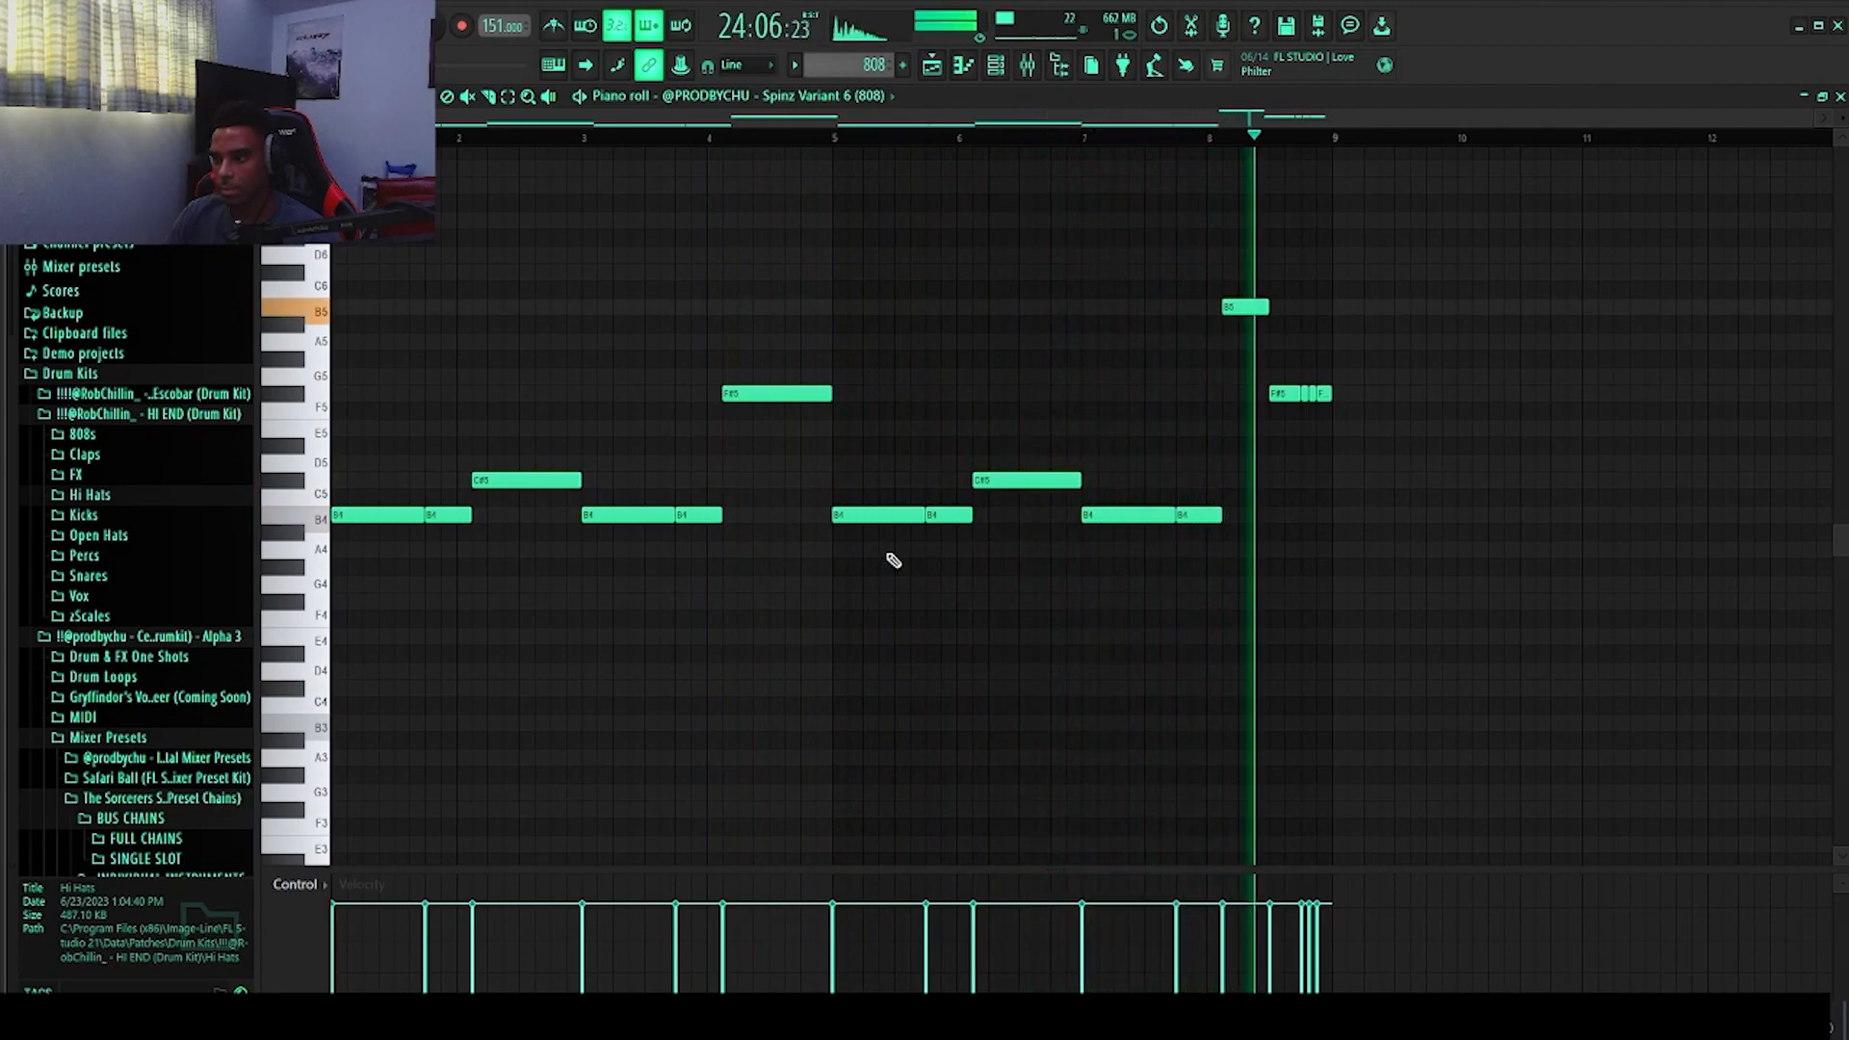
left_click(863, 621)
right_click(868, 621)
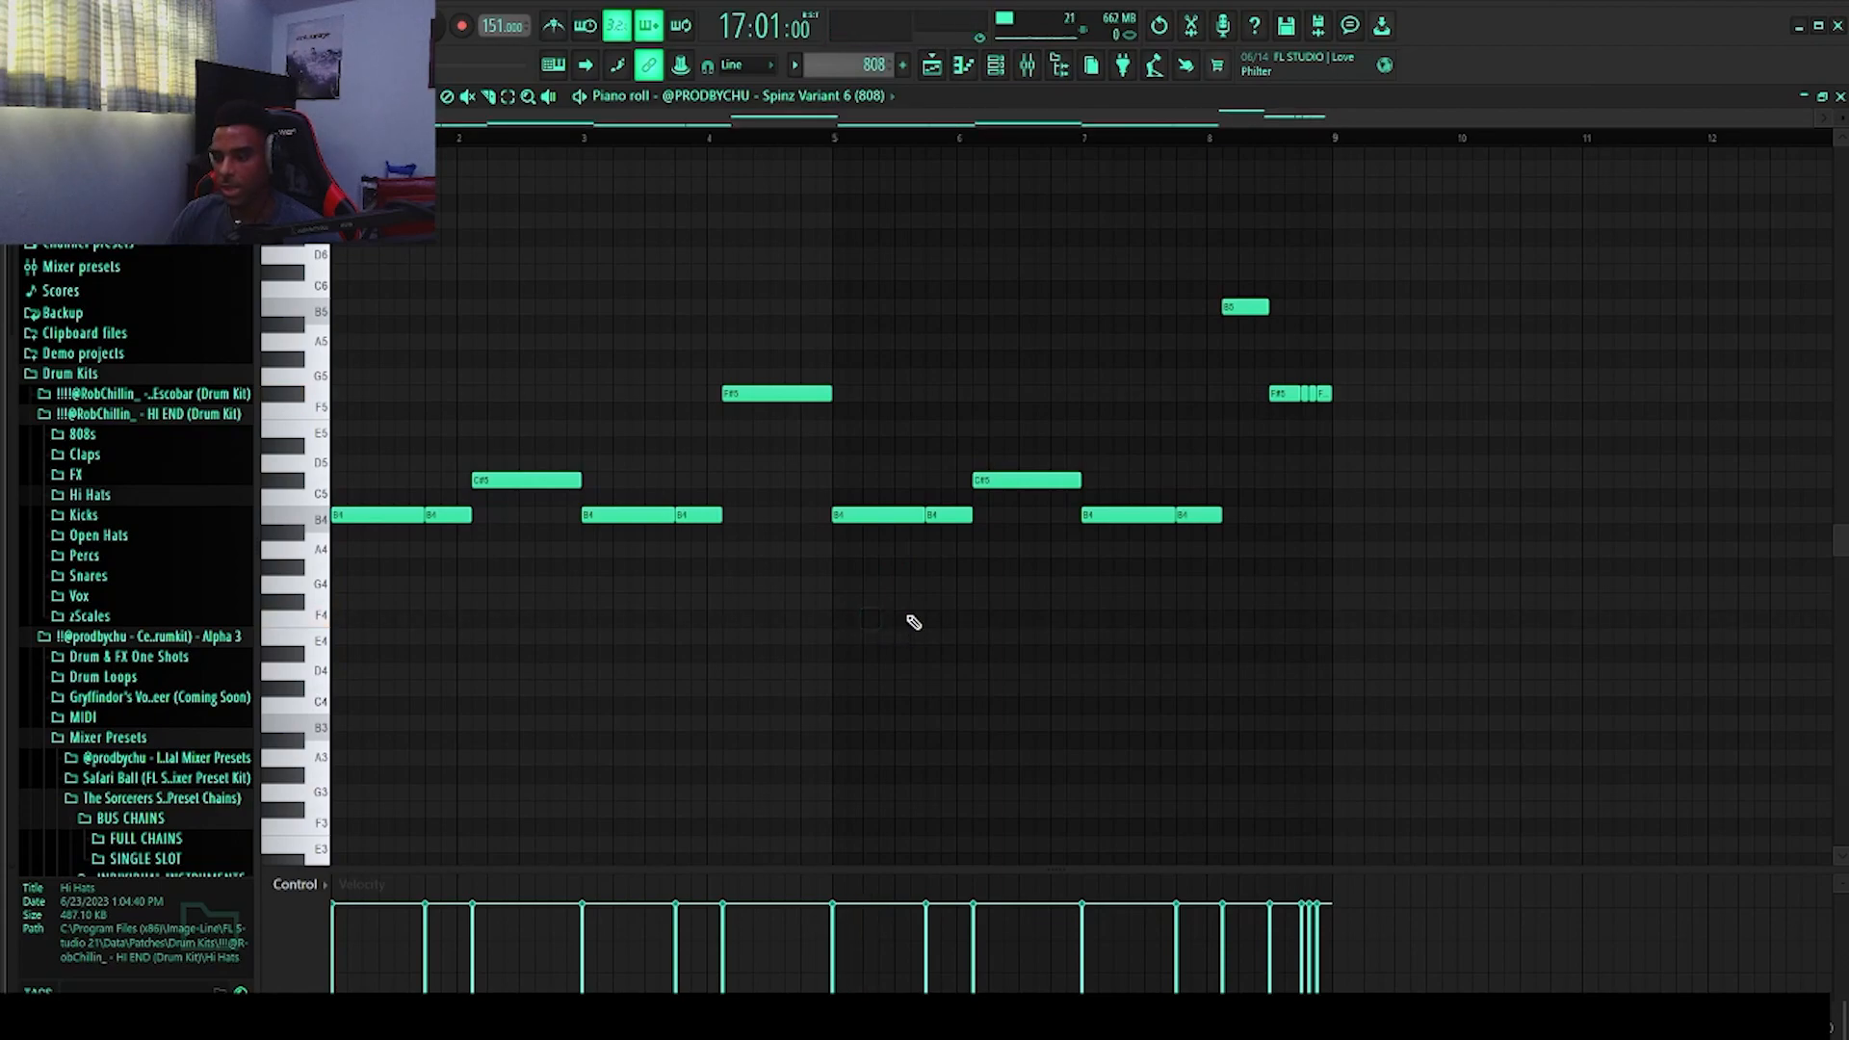
Step: Select the 808's B4 root notes, followed by its higher C#5, F#5 and B5 notes, to examine the bassline's pitches
left_click_drag(445, 541, 333, 473)
left_click_drag(726, 559, 608, 455)
left_click_drag(959, 540, 913, 510)
left_click_drag(1297, 555, 1129, 457)
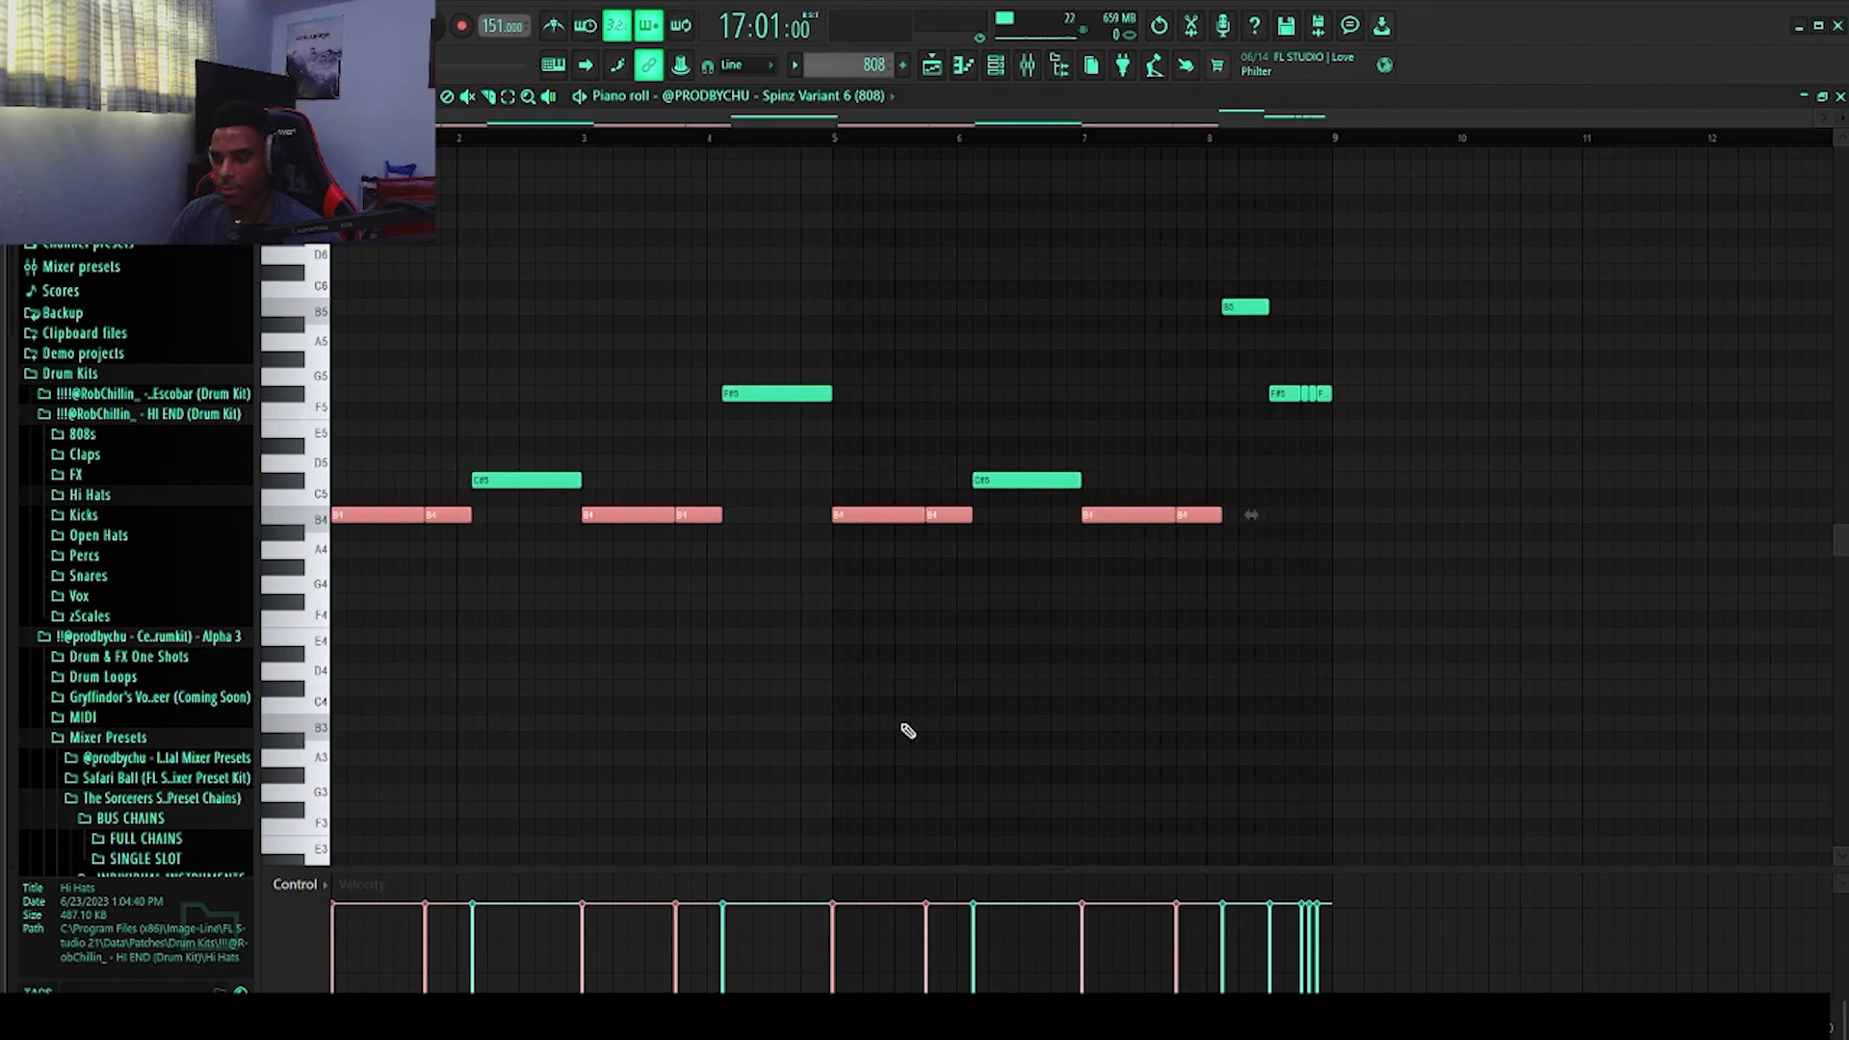
left_click_drag(580, 536, 514, 470)
left_click_drag(820, 459, 799, 332)
left_click_drag(1348, 443, 1221, 279)
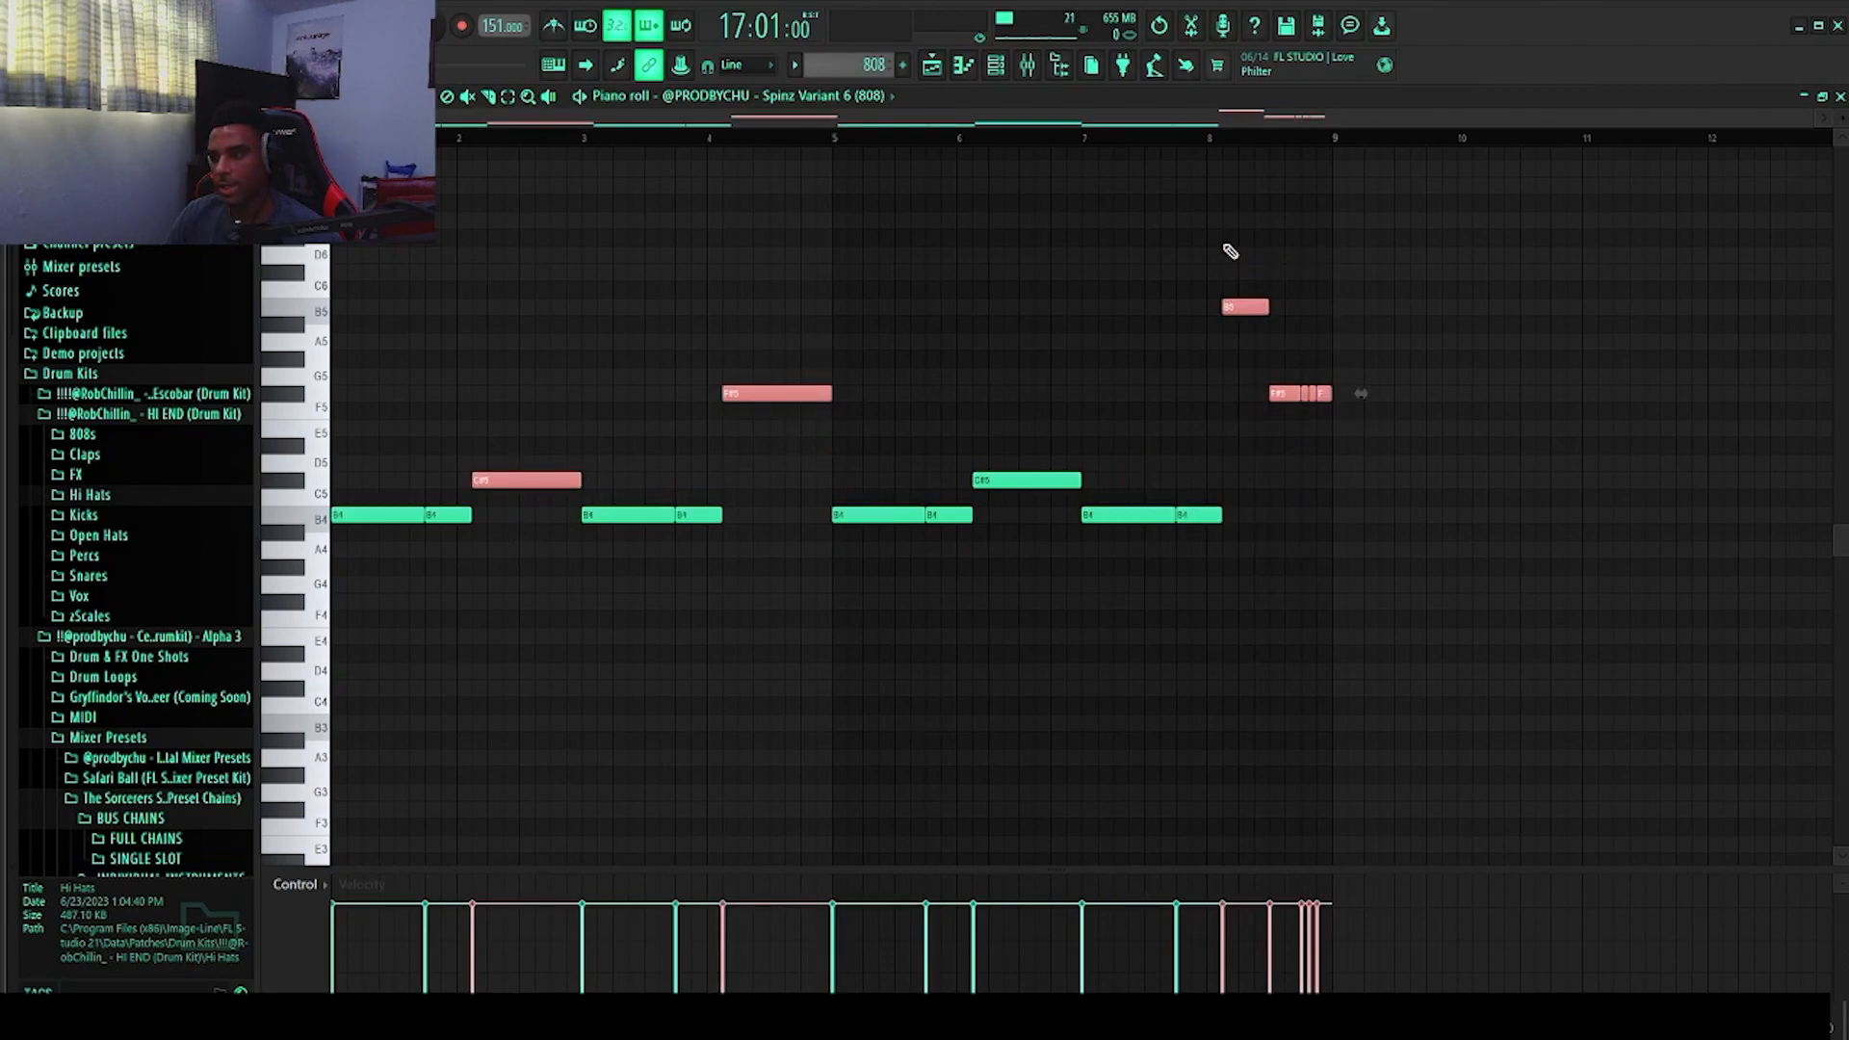
Step: Open the FL Keys pattern and select its C#5 and B4 piano notes for comparison with the 808 pitches
key("Up")
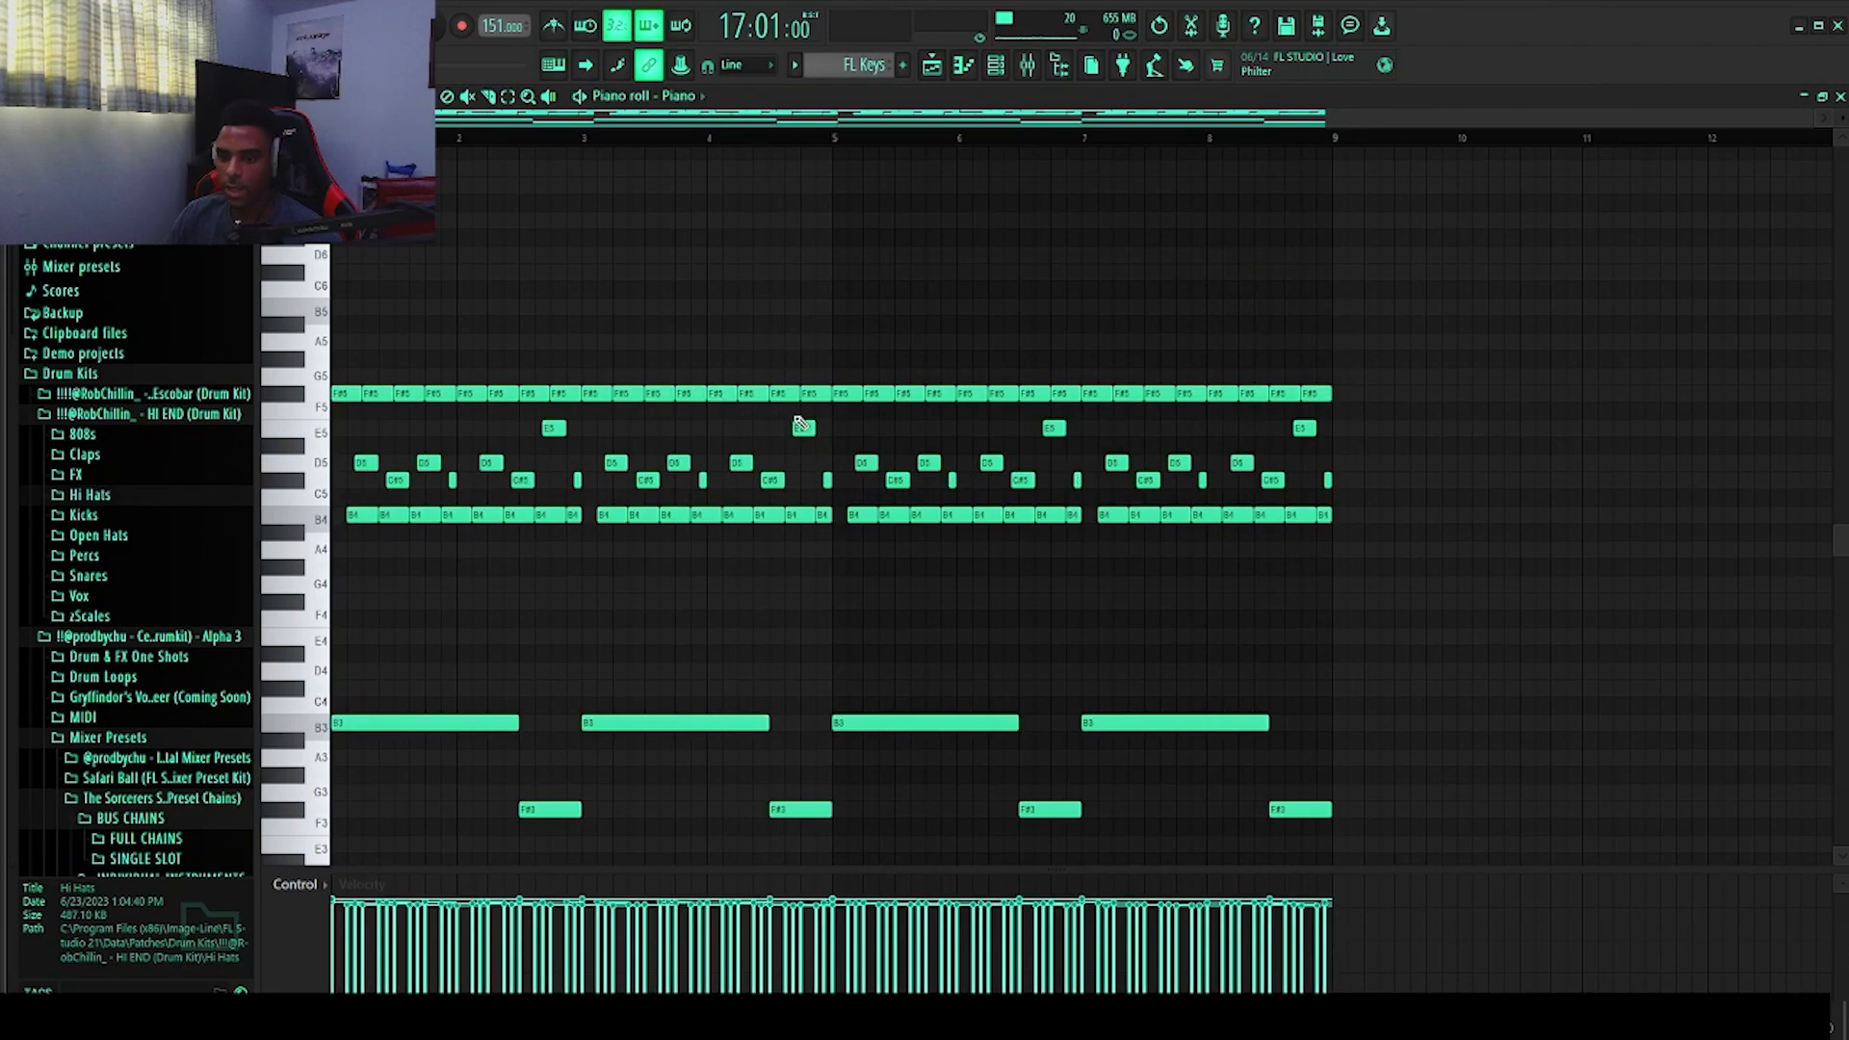
left_click_drag(1432, 556, 1262, 567)
left_click(396, 478)
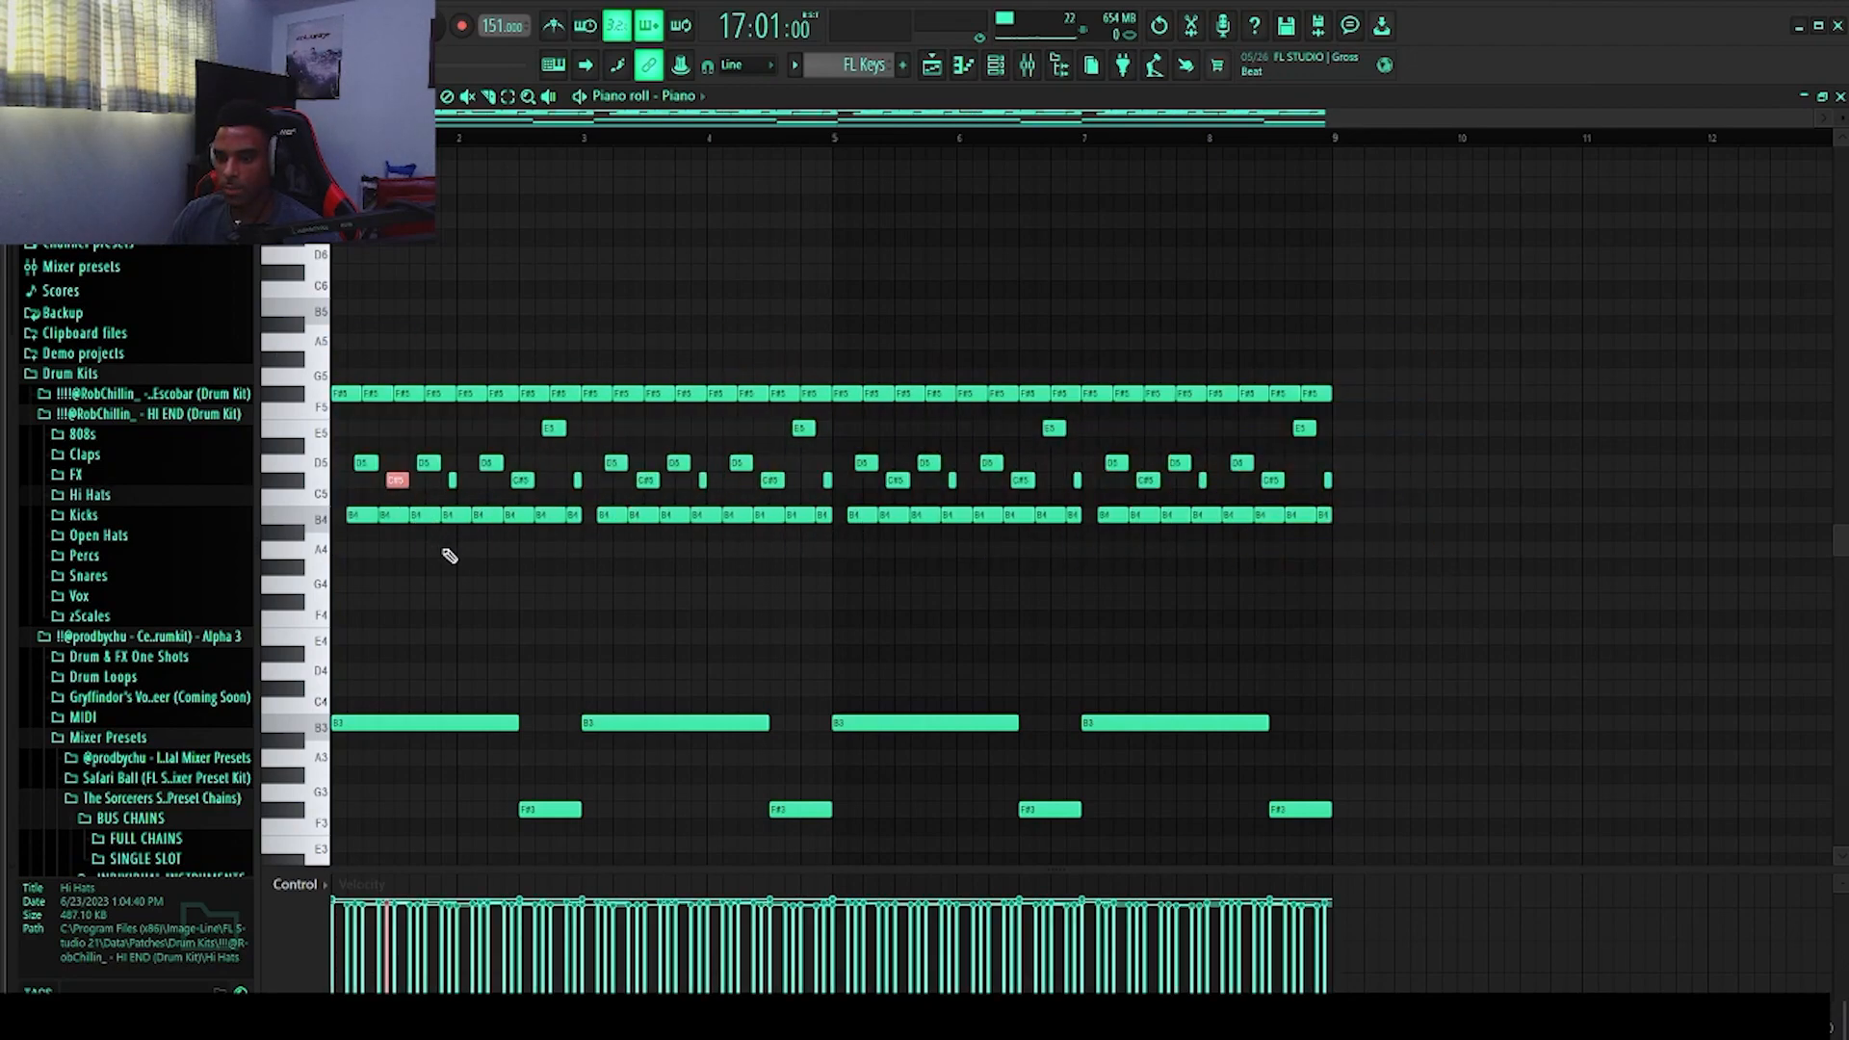
left_click_drag(535, 562, 382, 520)
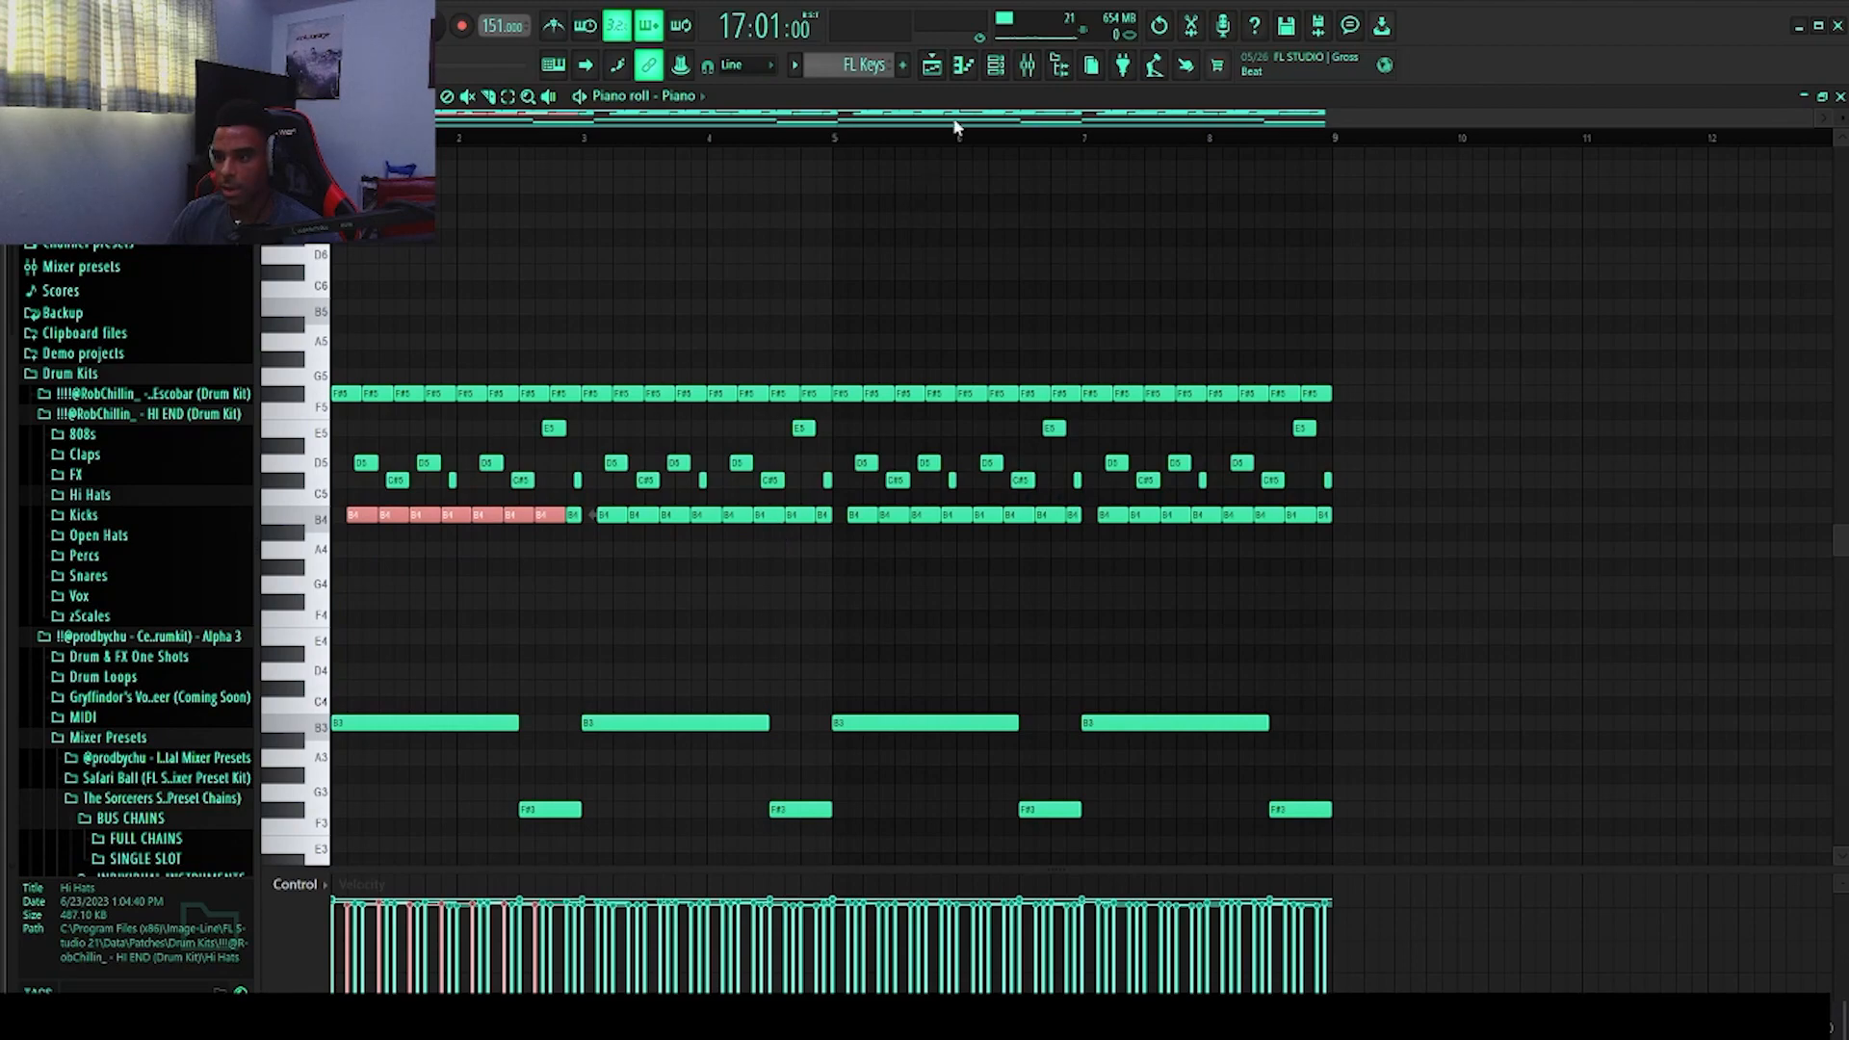
Step: Switch back to the 808 pattern and play its notes
left_click(794, 65)
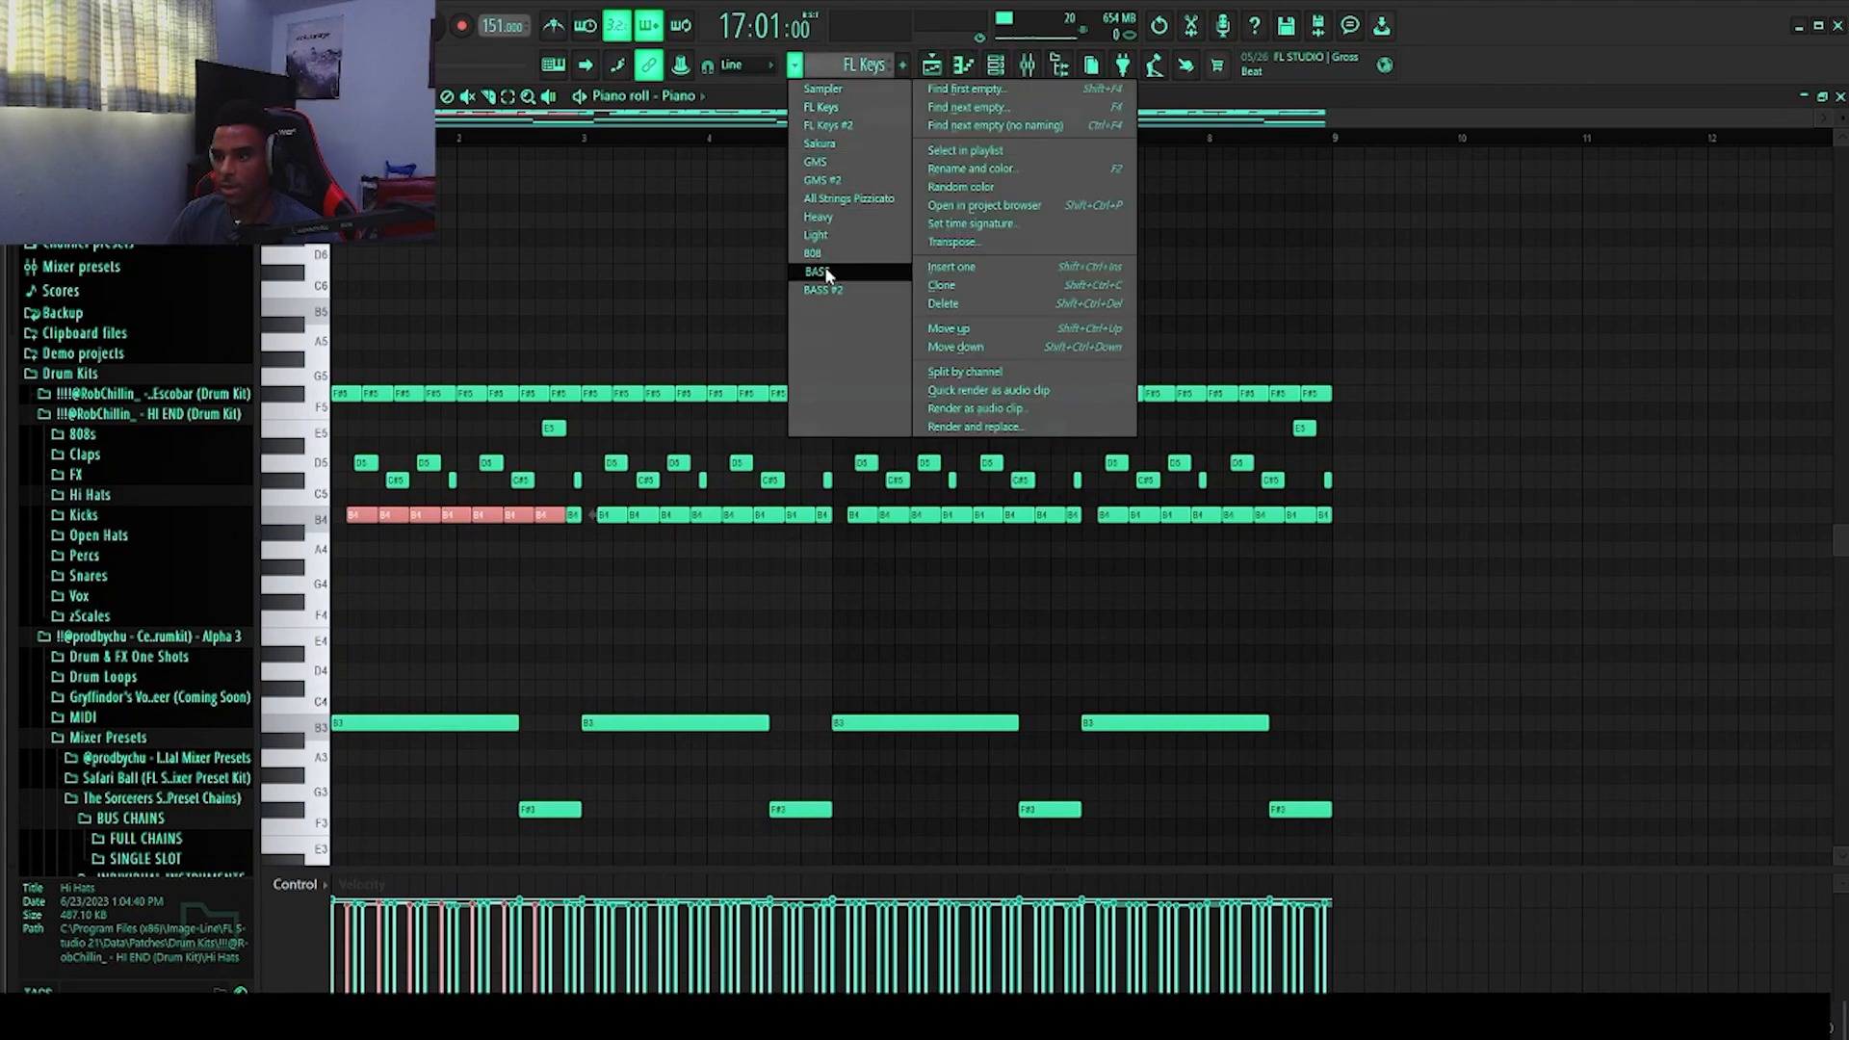
left_click(813, 253)
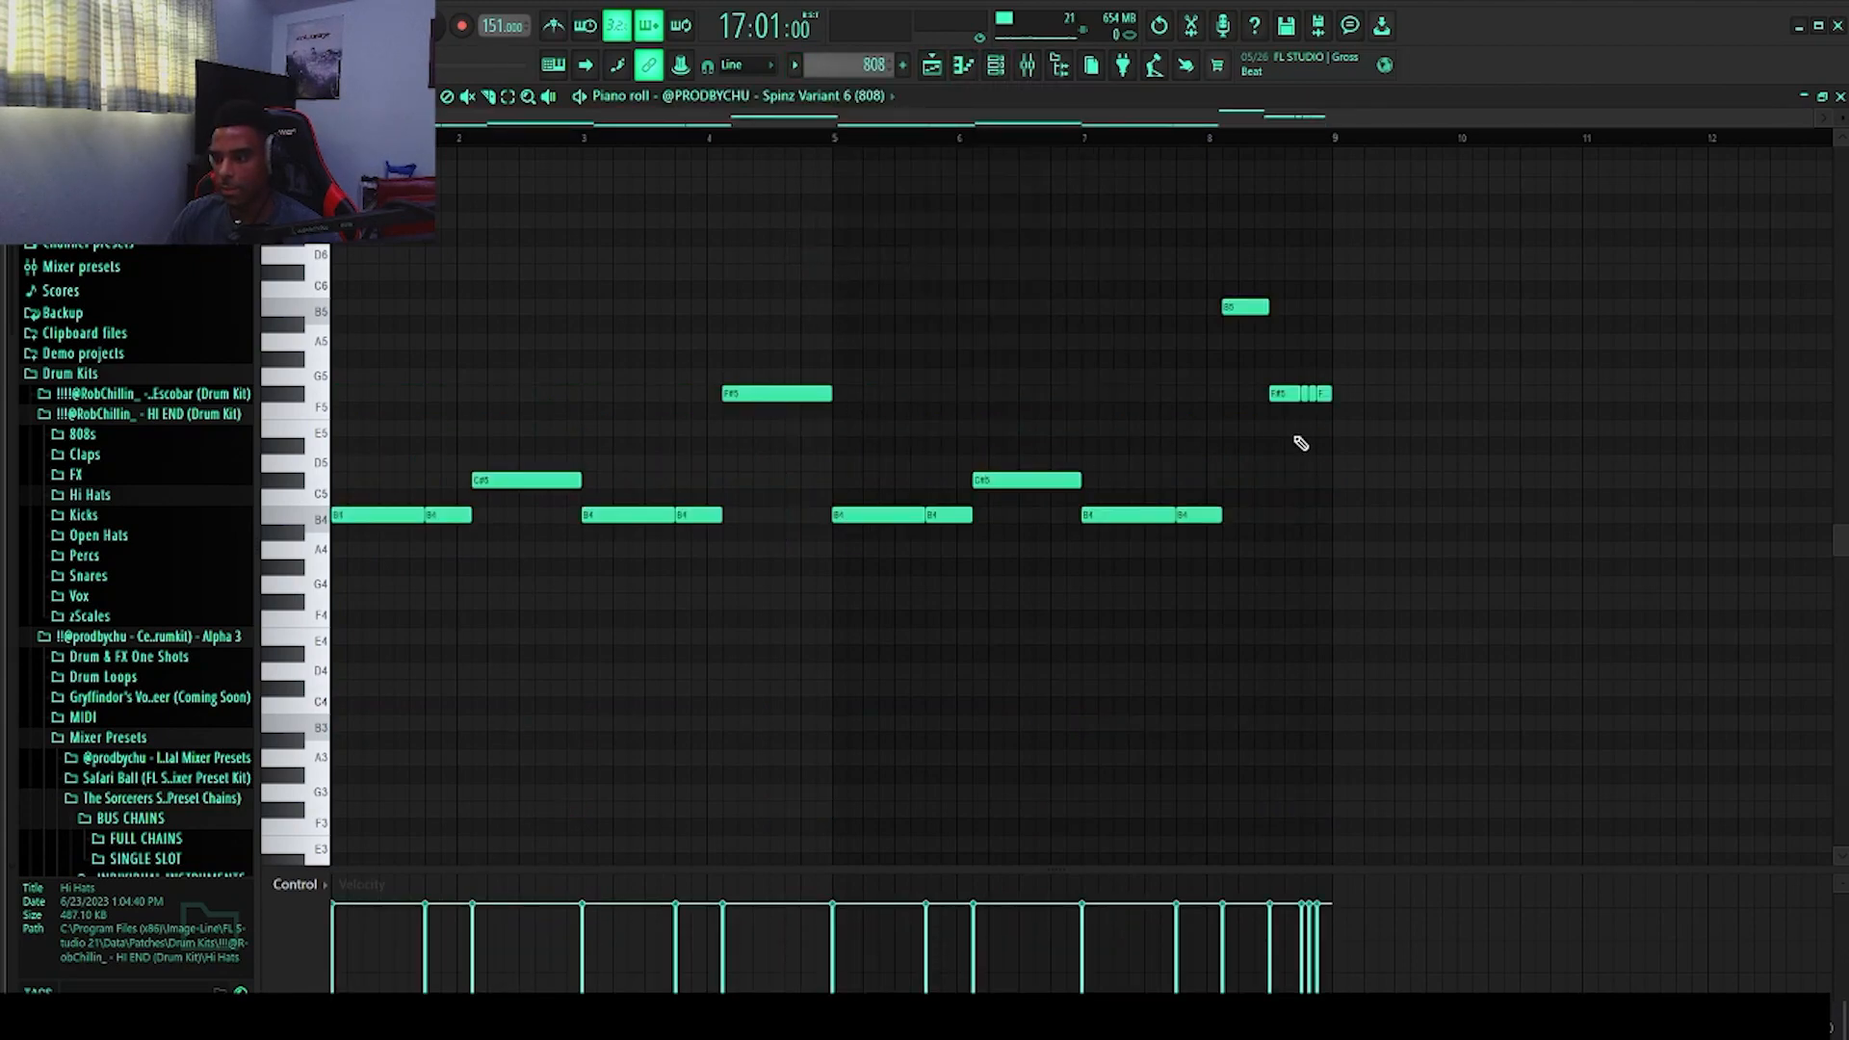
left_click_drag(1475, 663, 1127, 699)
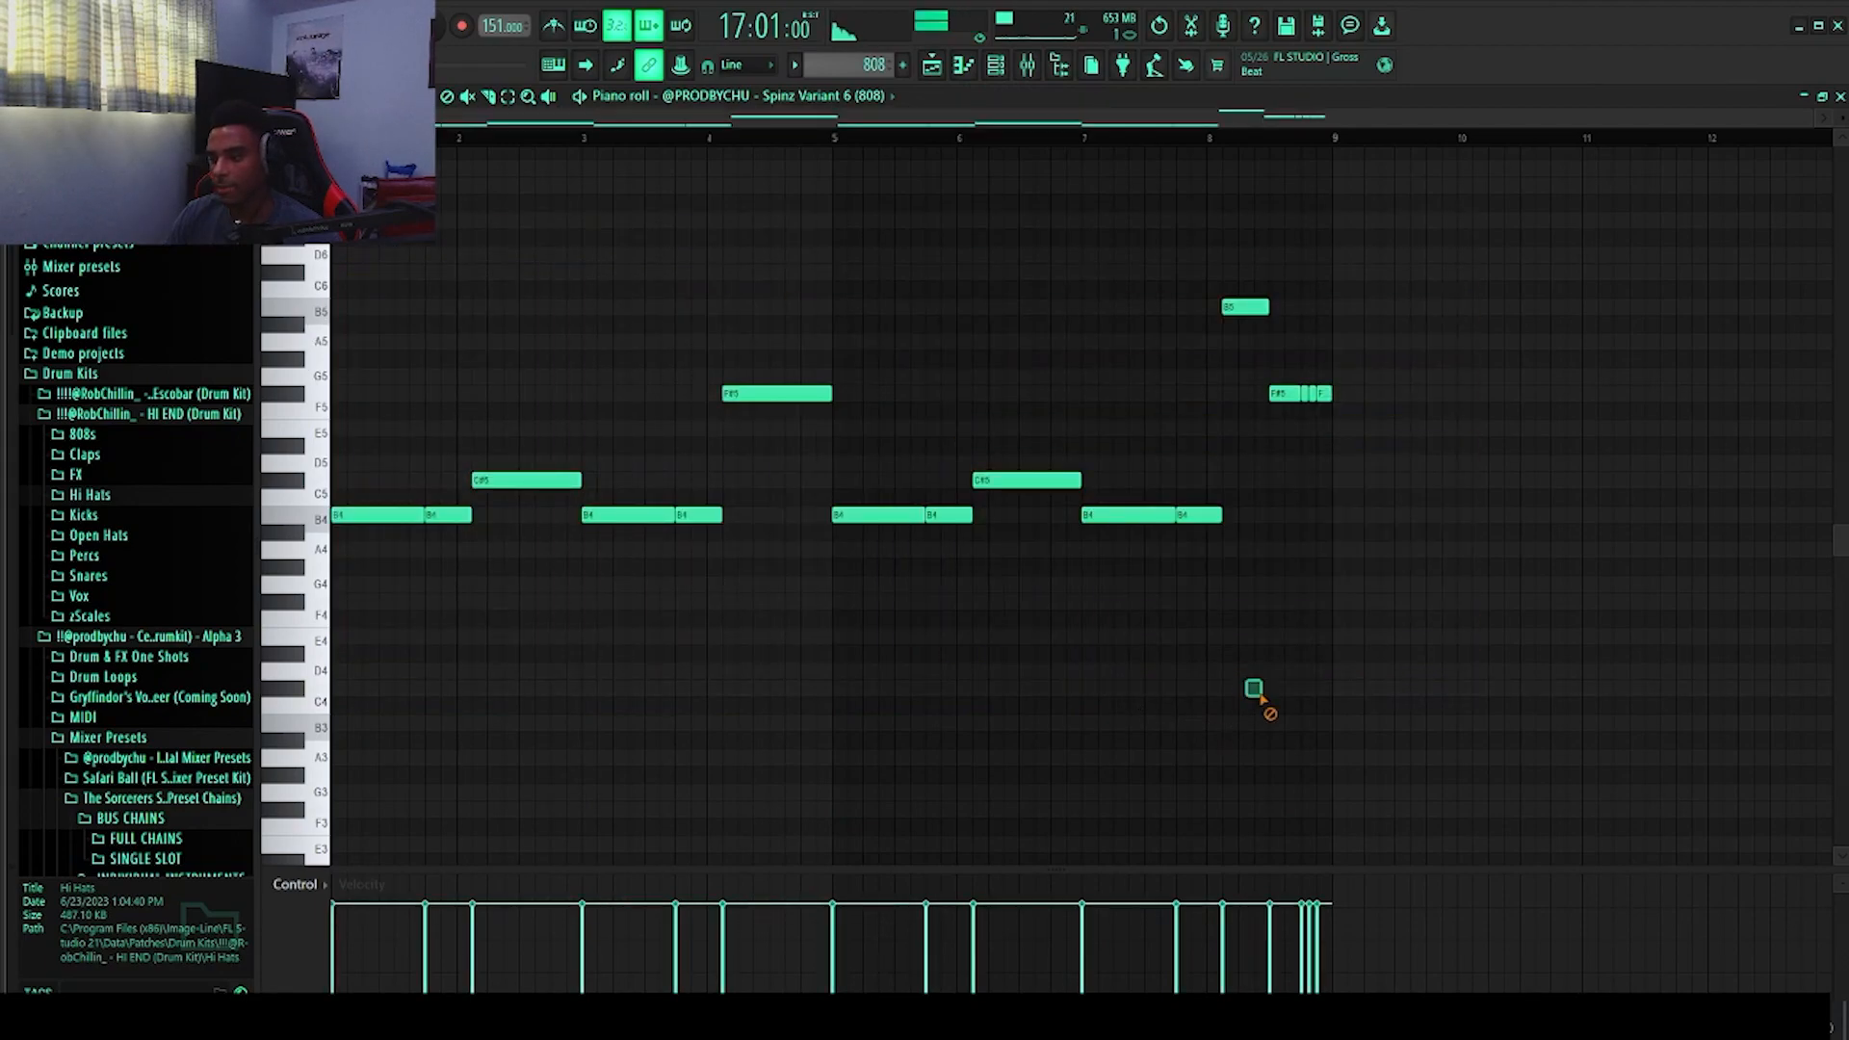
key("space")
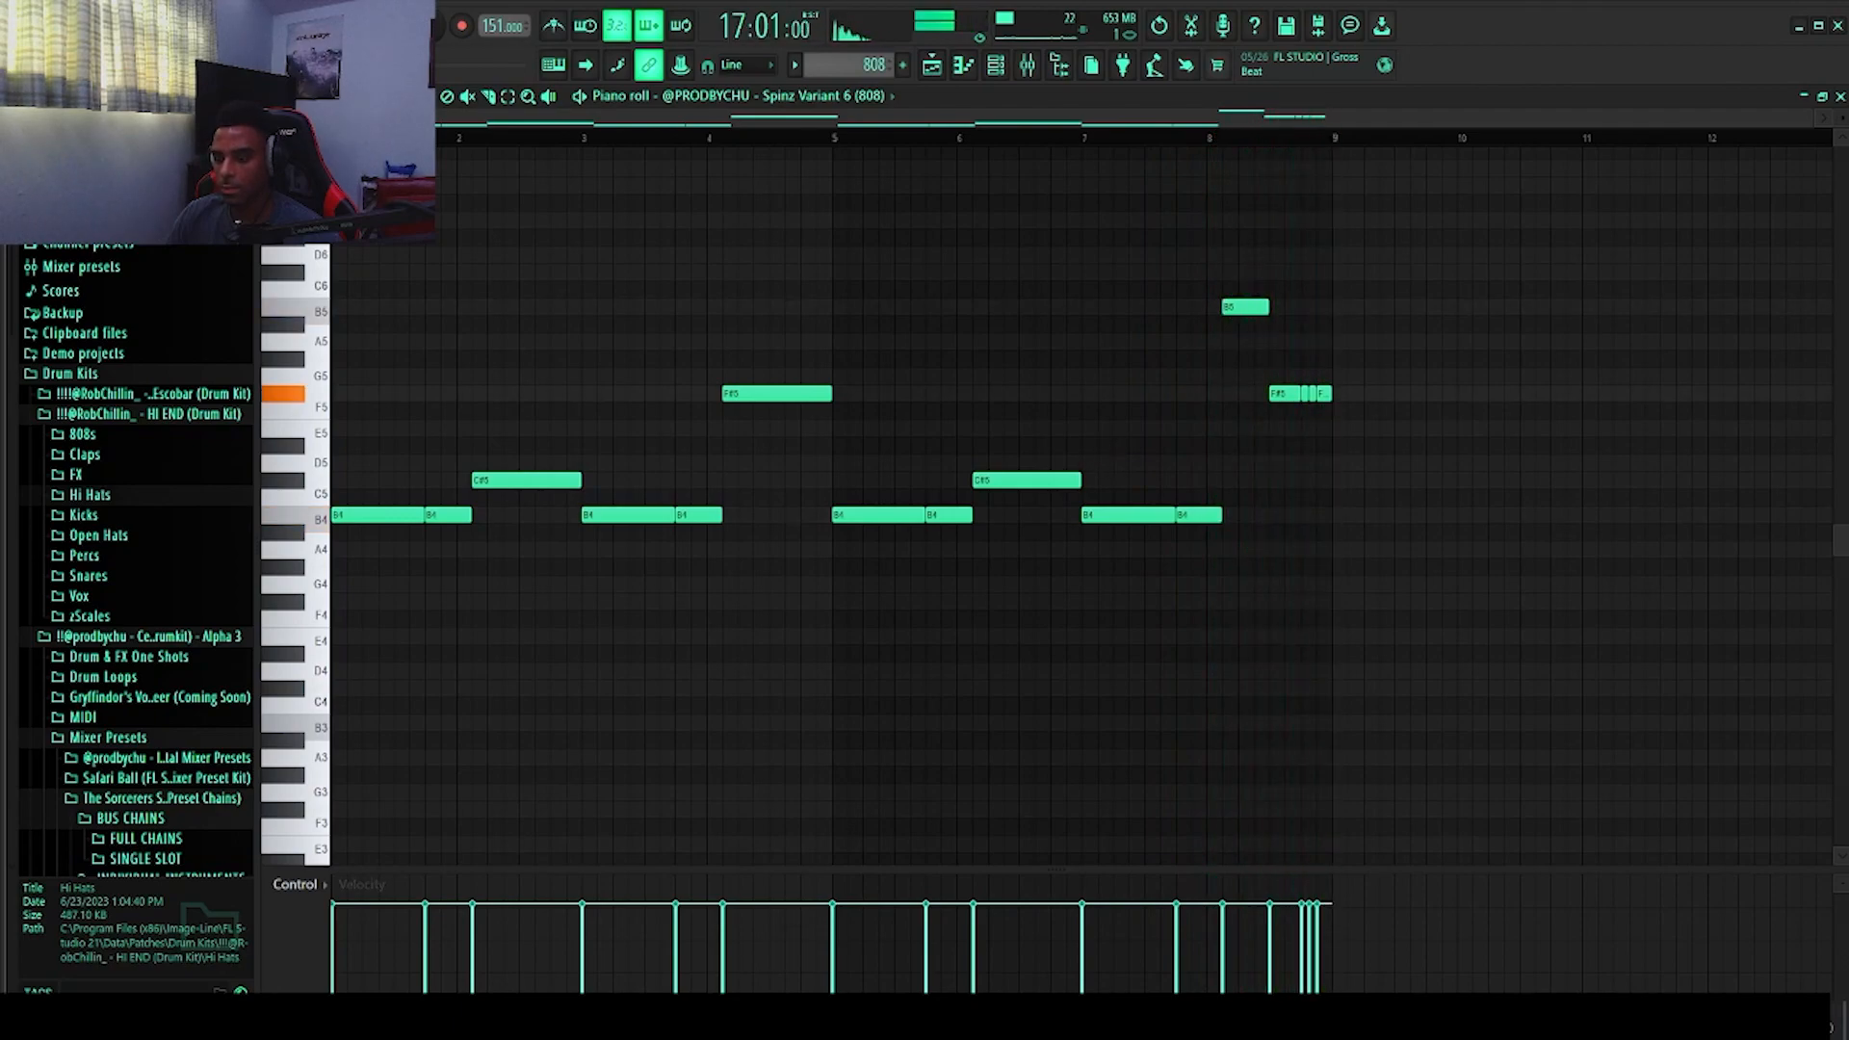
Step: Inspect the settings of the Spinz Variant 6 (808) channel and check its Cut itself option
key("F6")
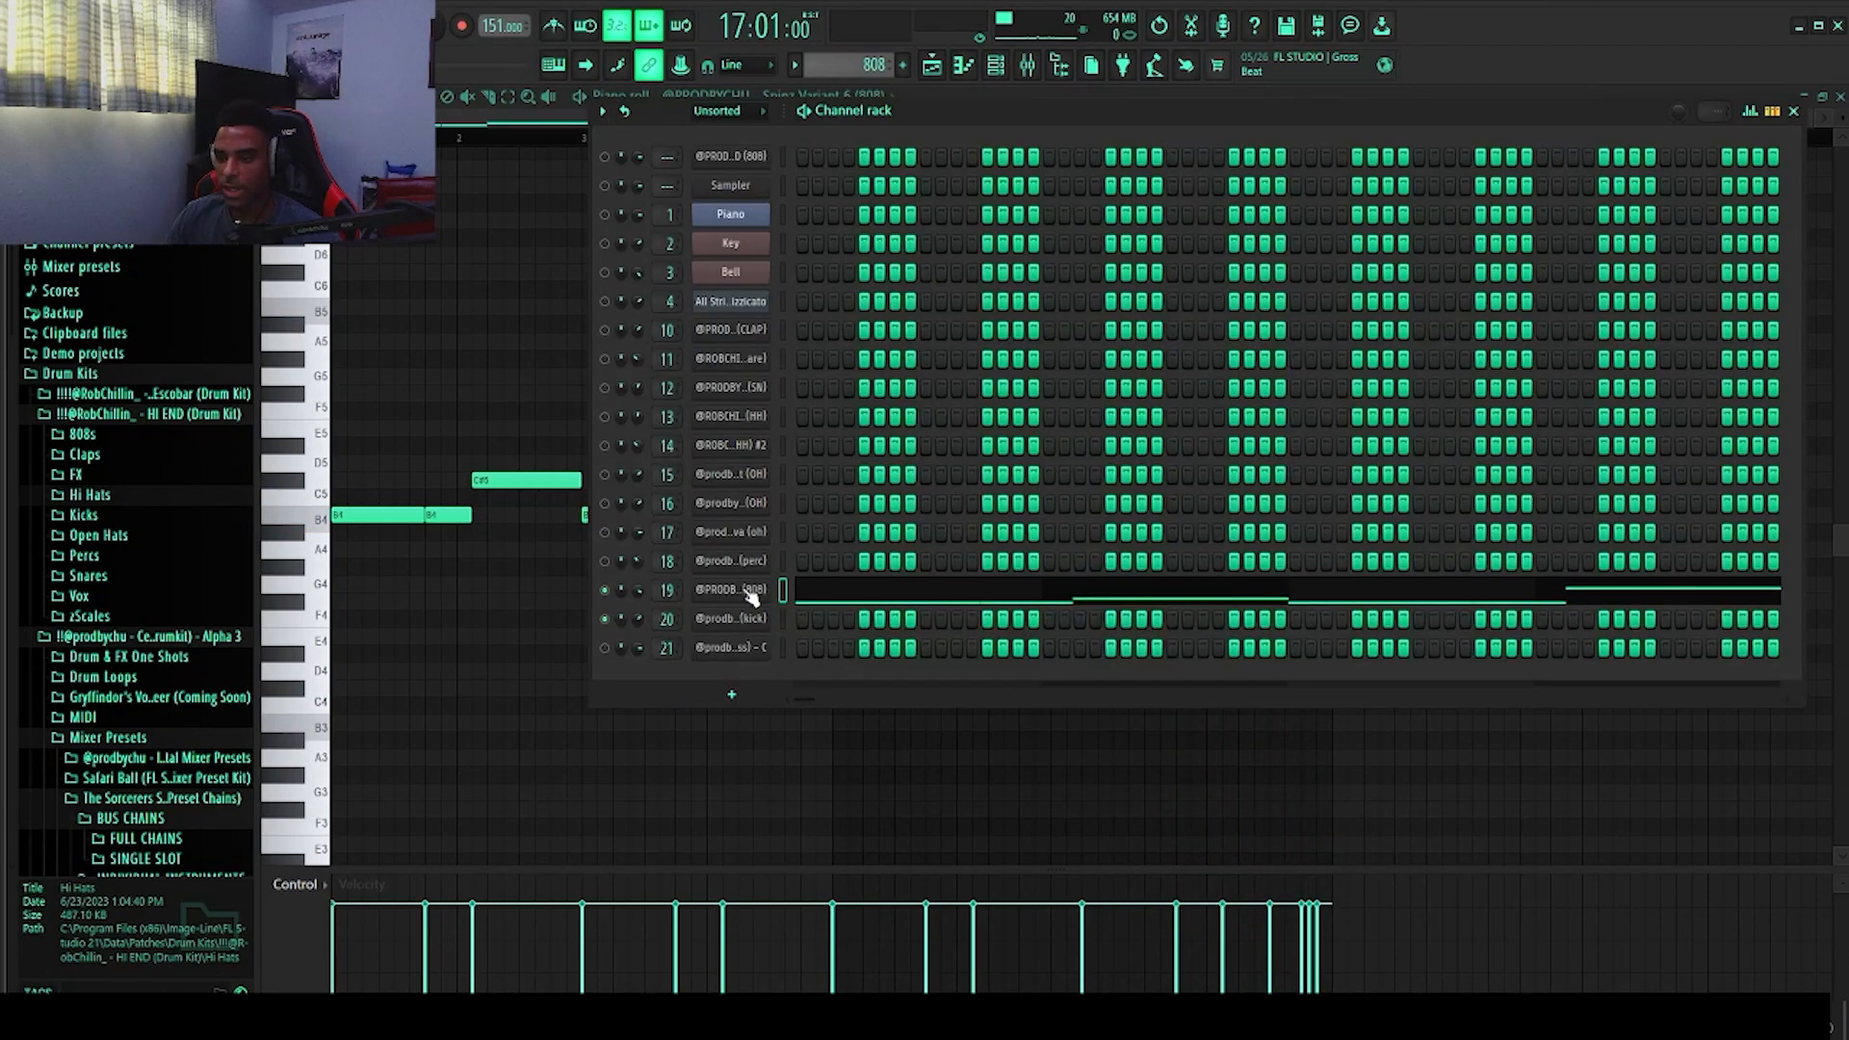
left_click(748, 591)
left_click(1163, 270)
right_click(756, 589)
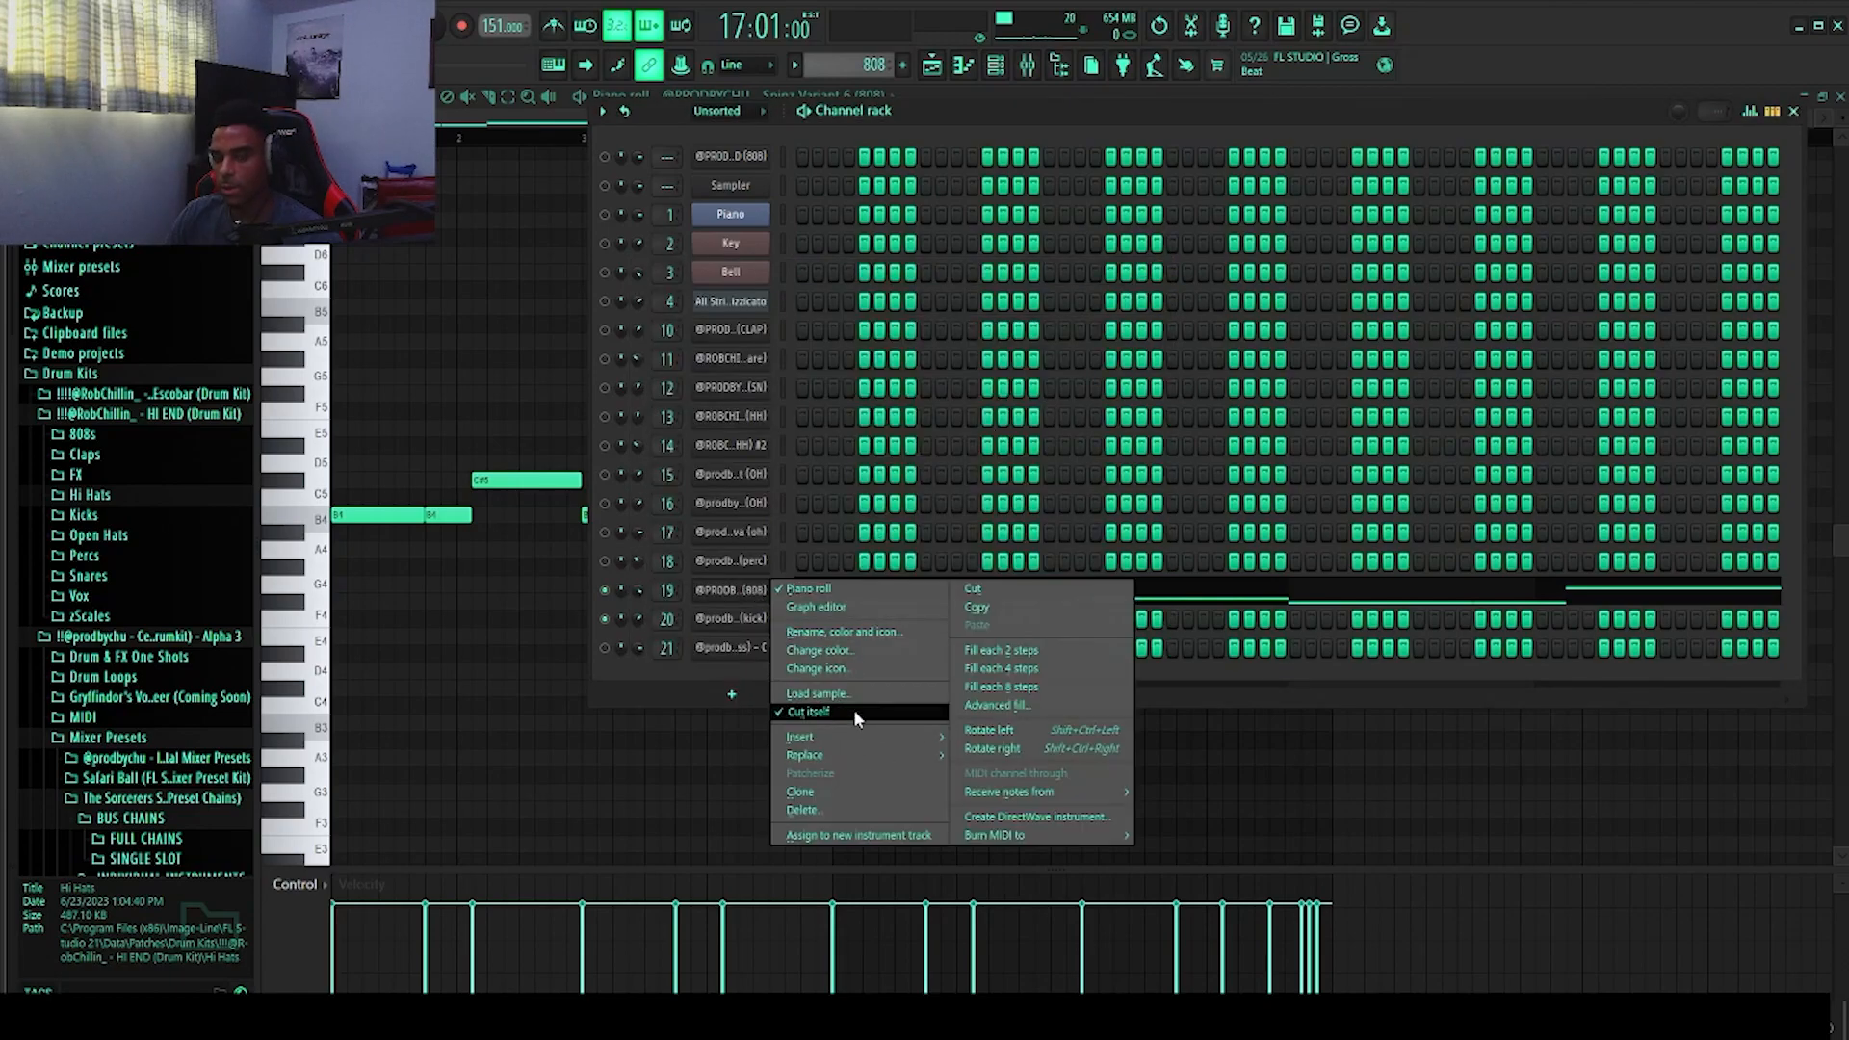
left_click(663, 673)
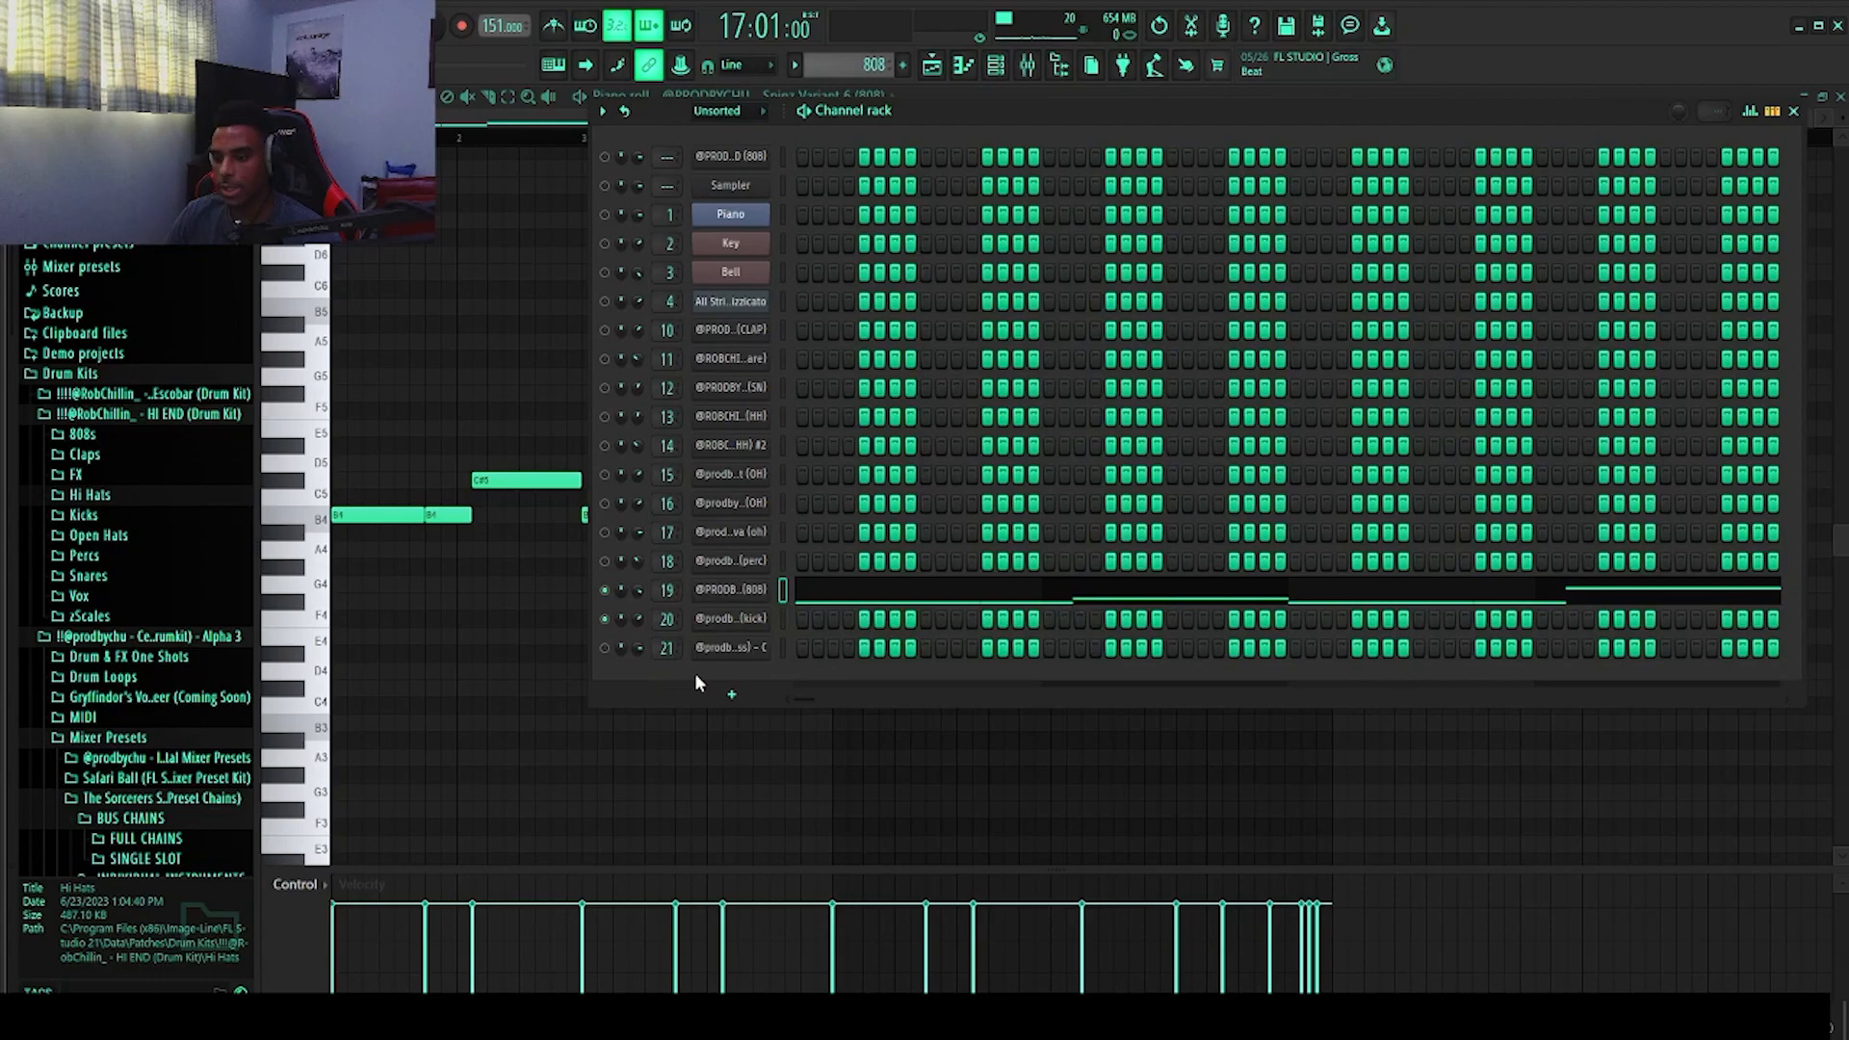
Step: Return to the playlist and open the BASS clip on track 11 for editing in the piano roll
left_click(933, 69)
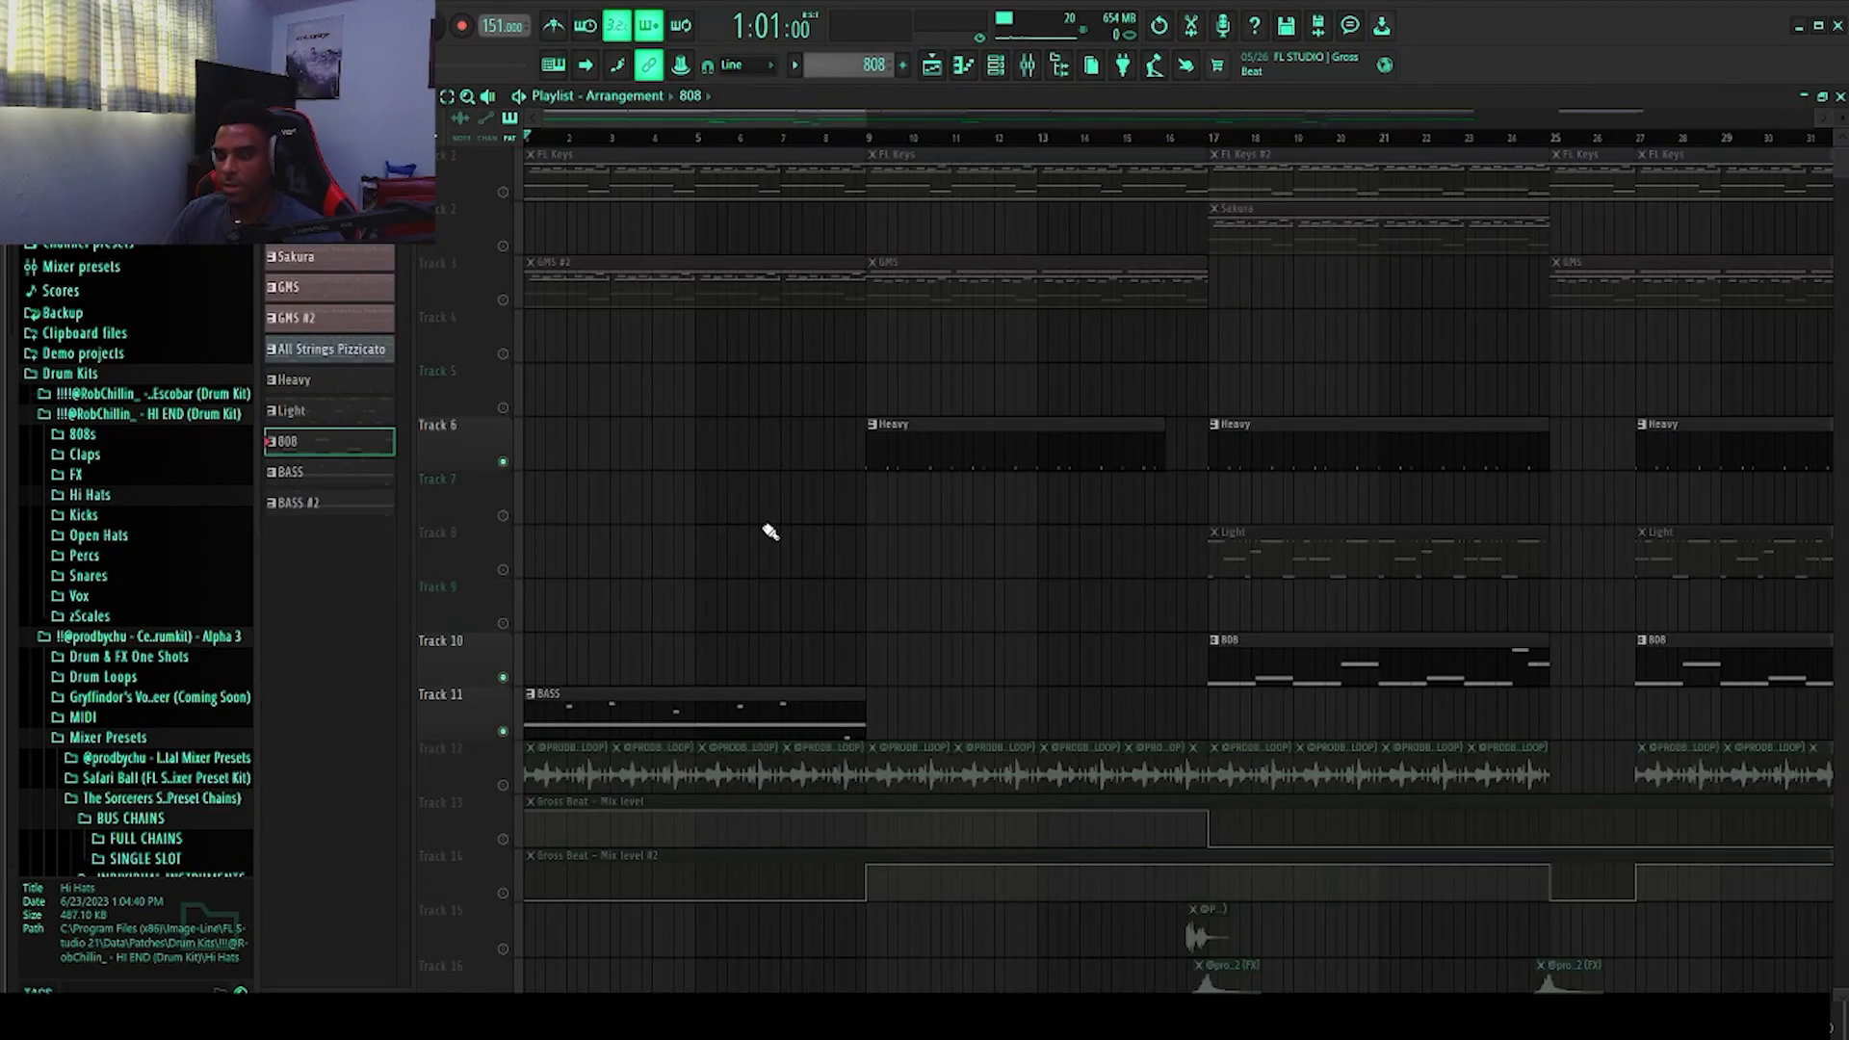
scroll(739, 526, "down", 2)
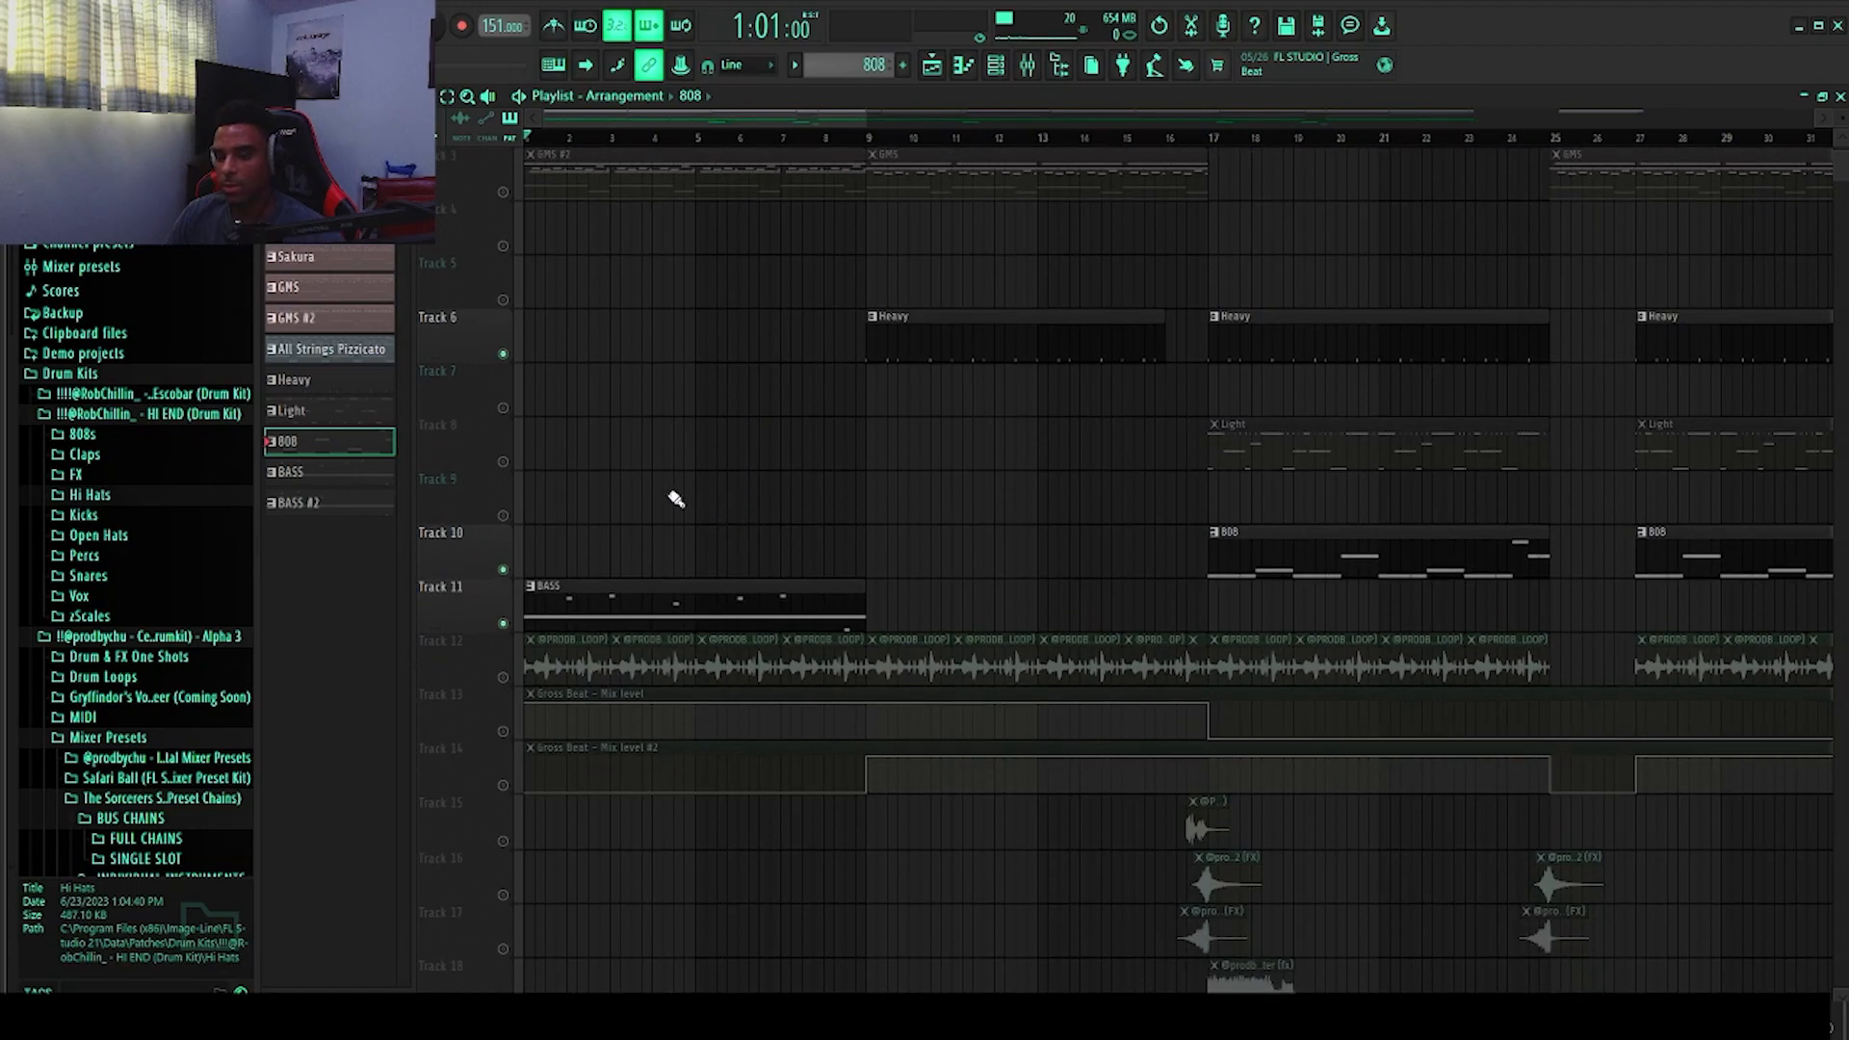
left_click(535, 591)
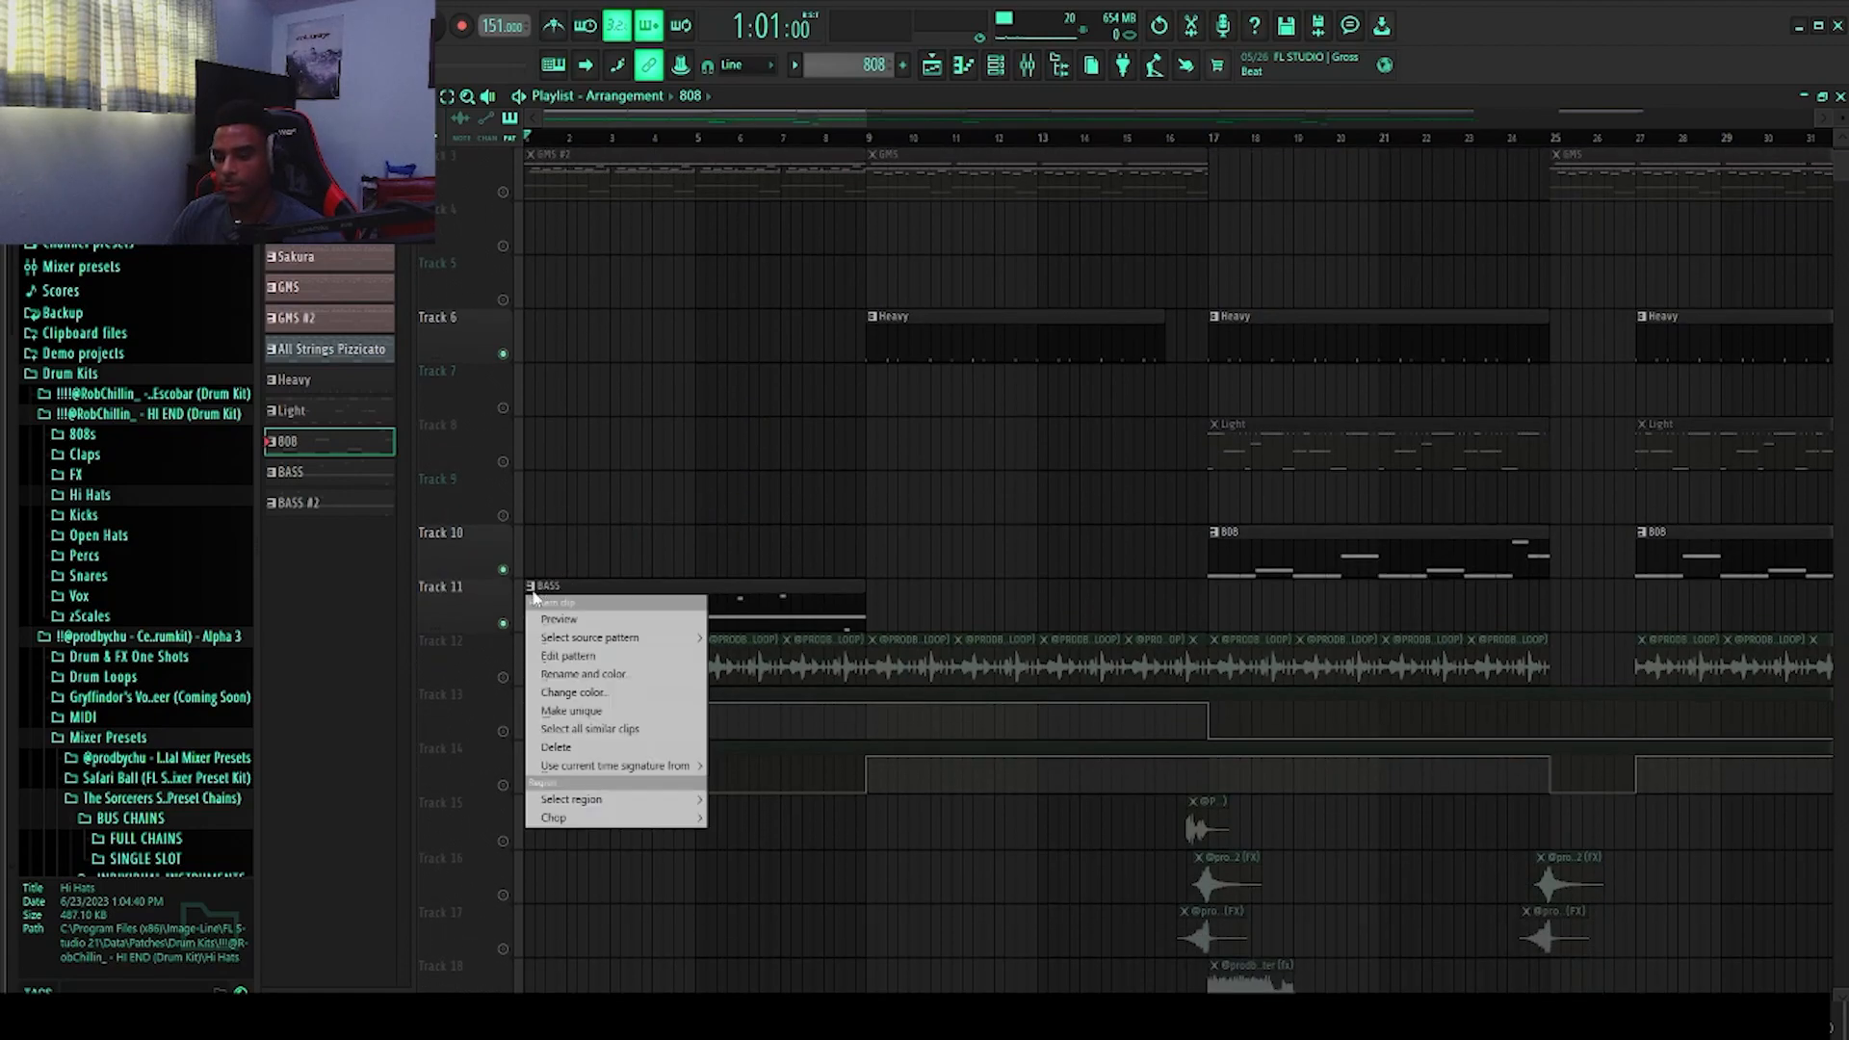
left_click(599, 658)
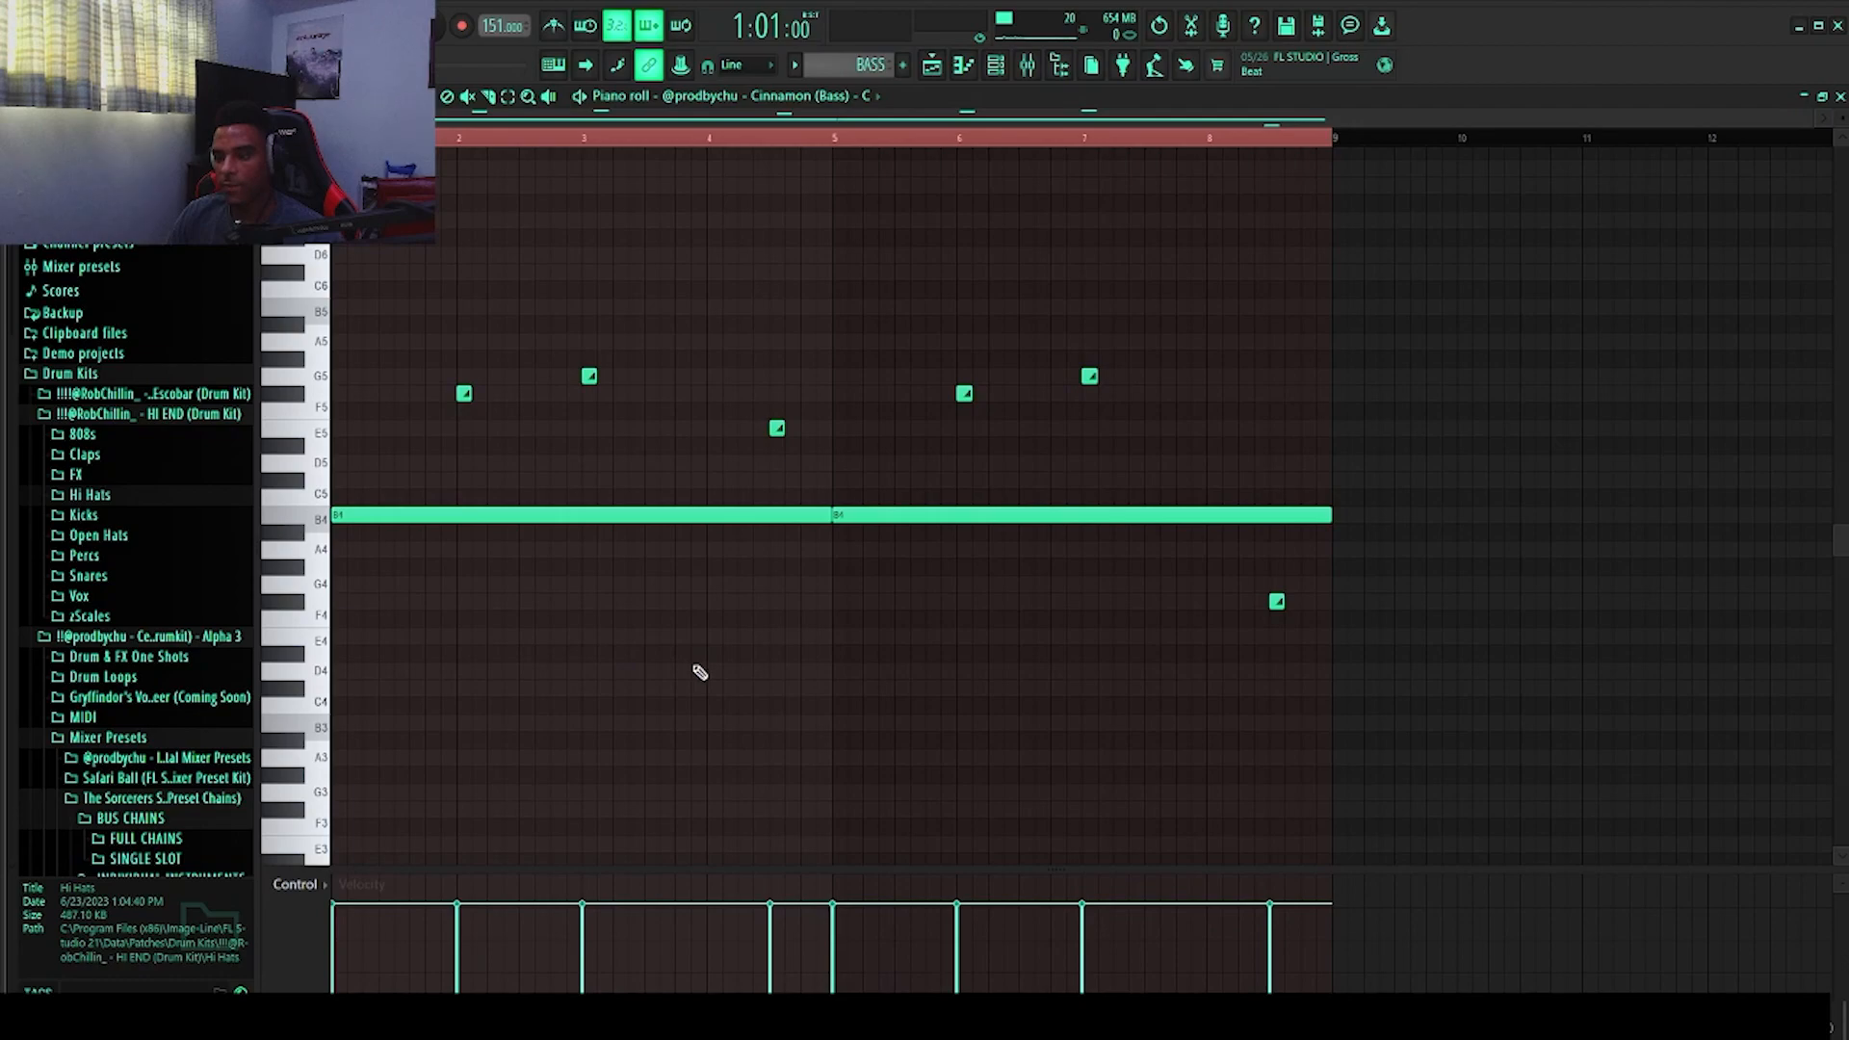
Step: Select the BASS pattern's two long B4 notes, followed by its short slide notes, to examine how they are arranged
left_click_drag(1030, 608, 571, 513)
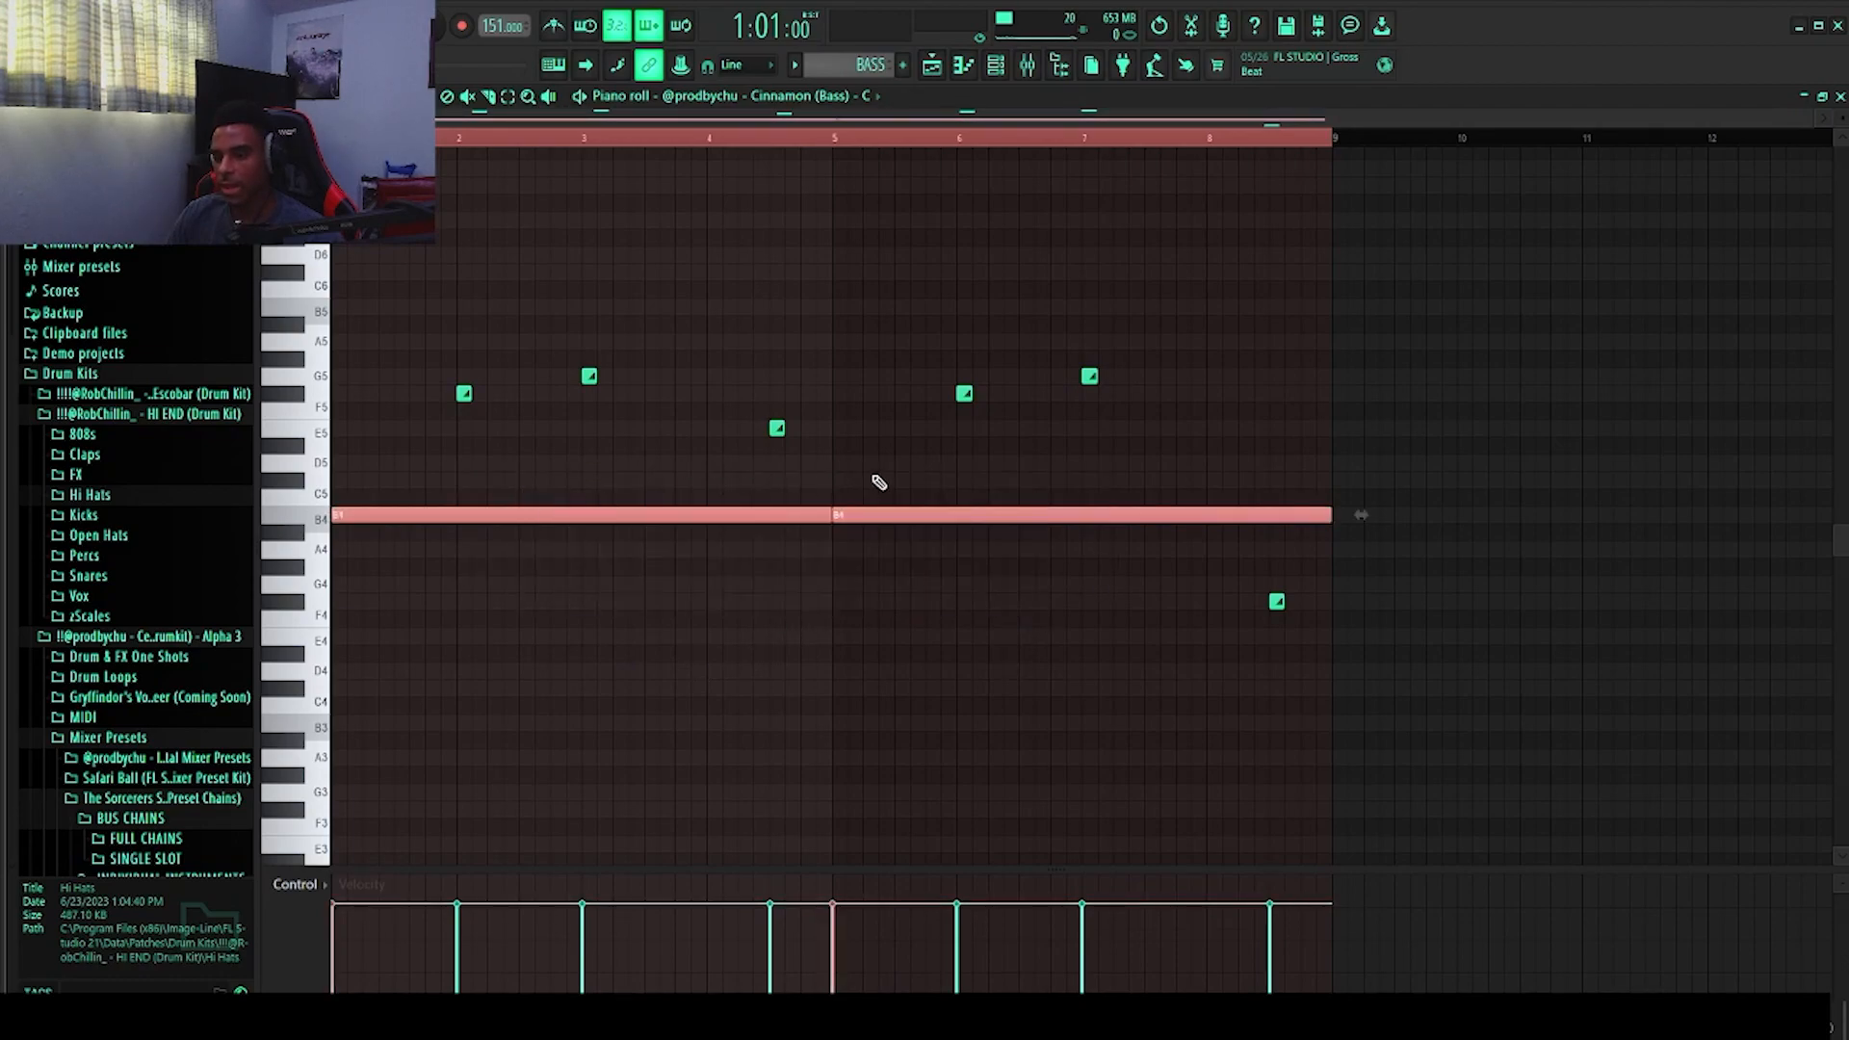
scroll(475, 475, "up", 5, "ctrl")
left_click_drag(472, 457, 1419, 369)
scroll(1073, 339, "down", 5, "ctrl")
left_click_drag(1493, 449, 1175, 357)
left_click_drag(1724, 673, 1416, 557)
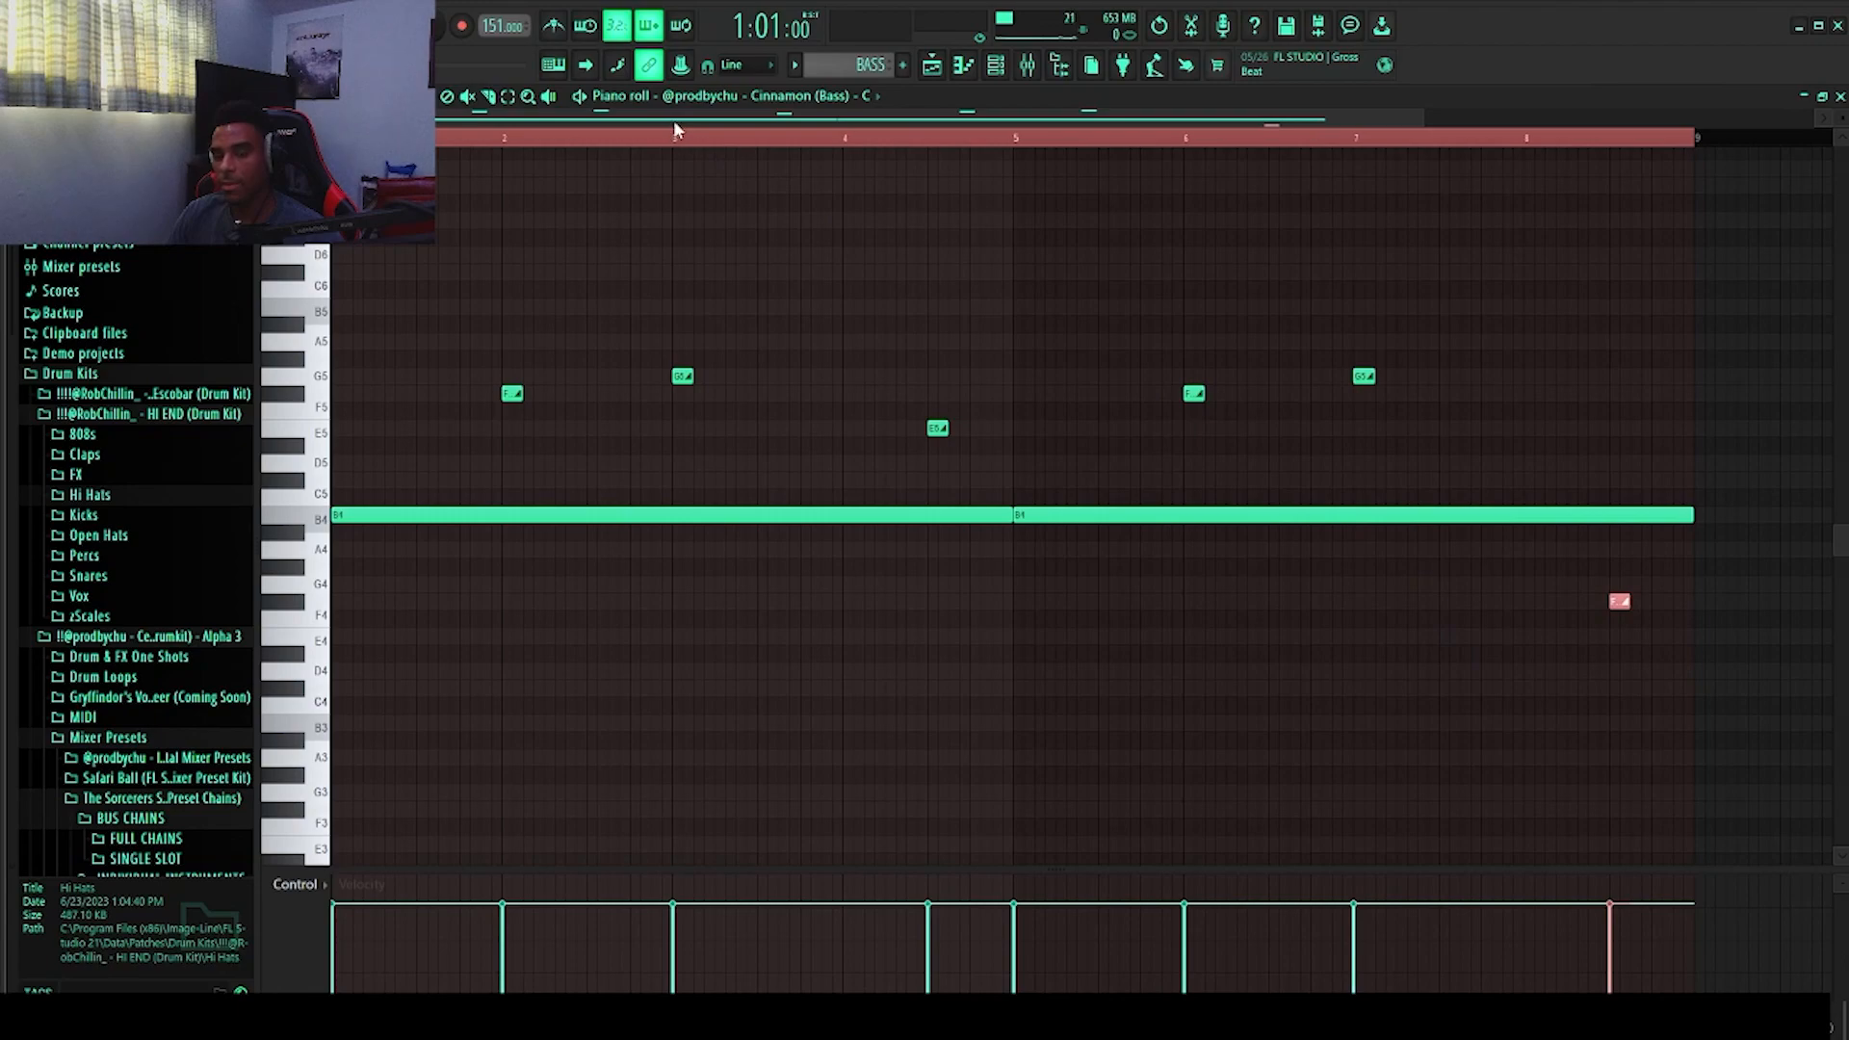
Step: Play the BASS pattern to hear its slides and clear the note selection
key("space")
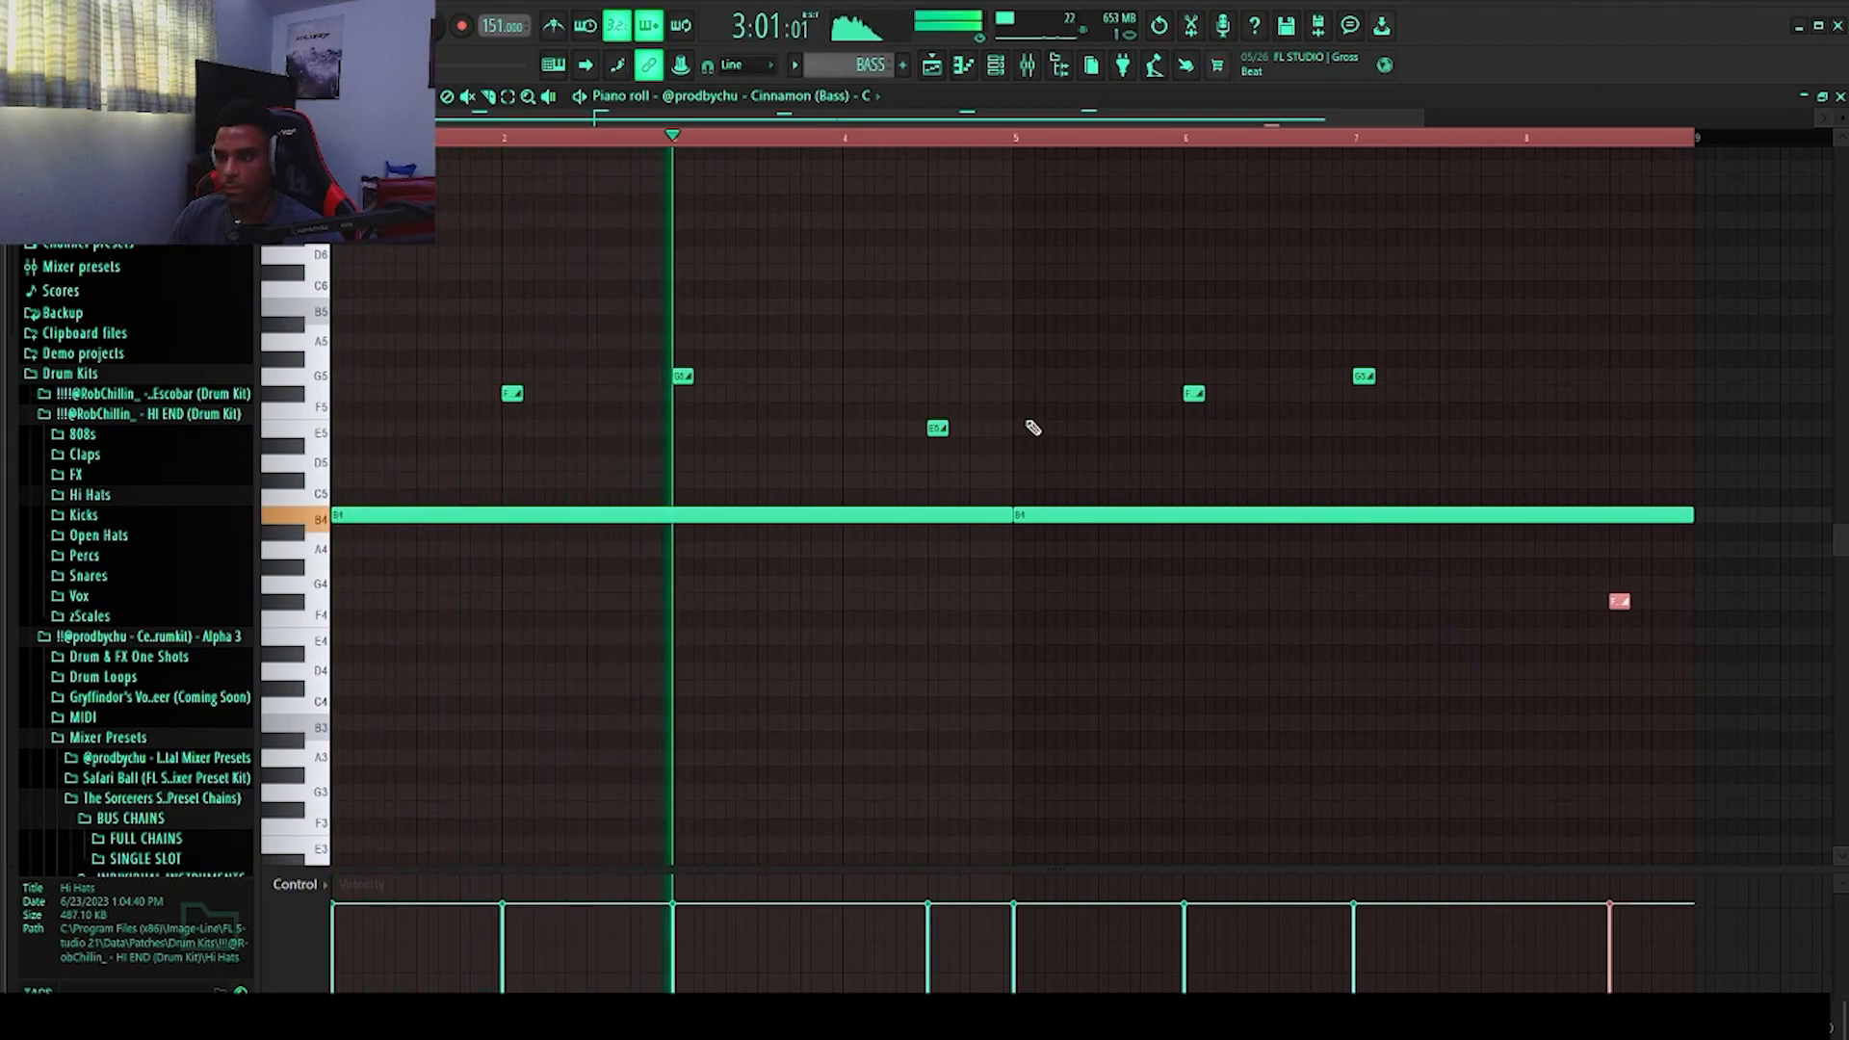
left_click(1701, 755)
right_click(1703, 756)
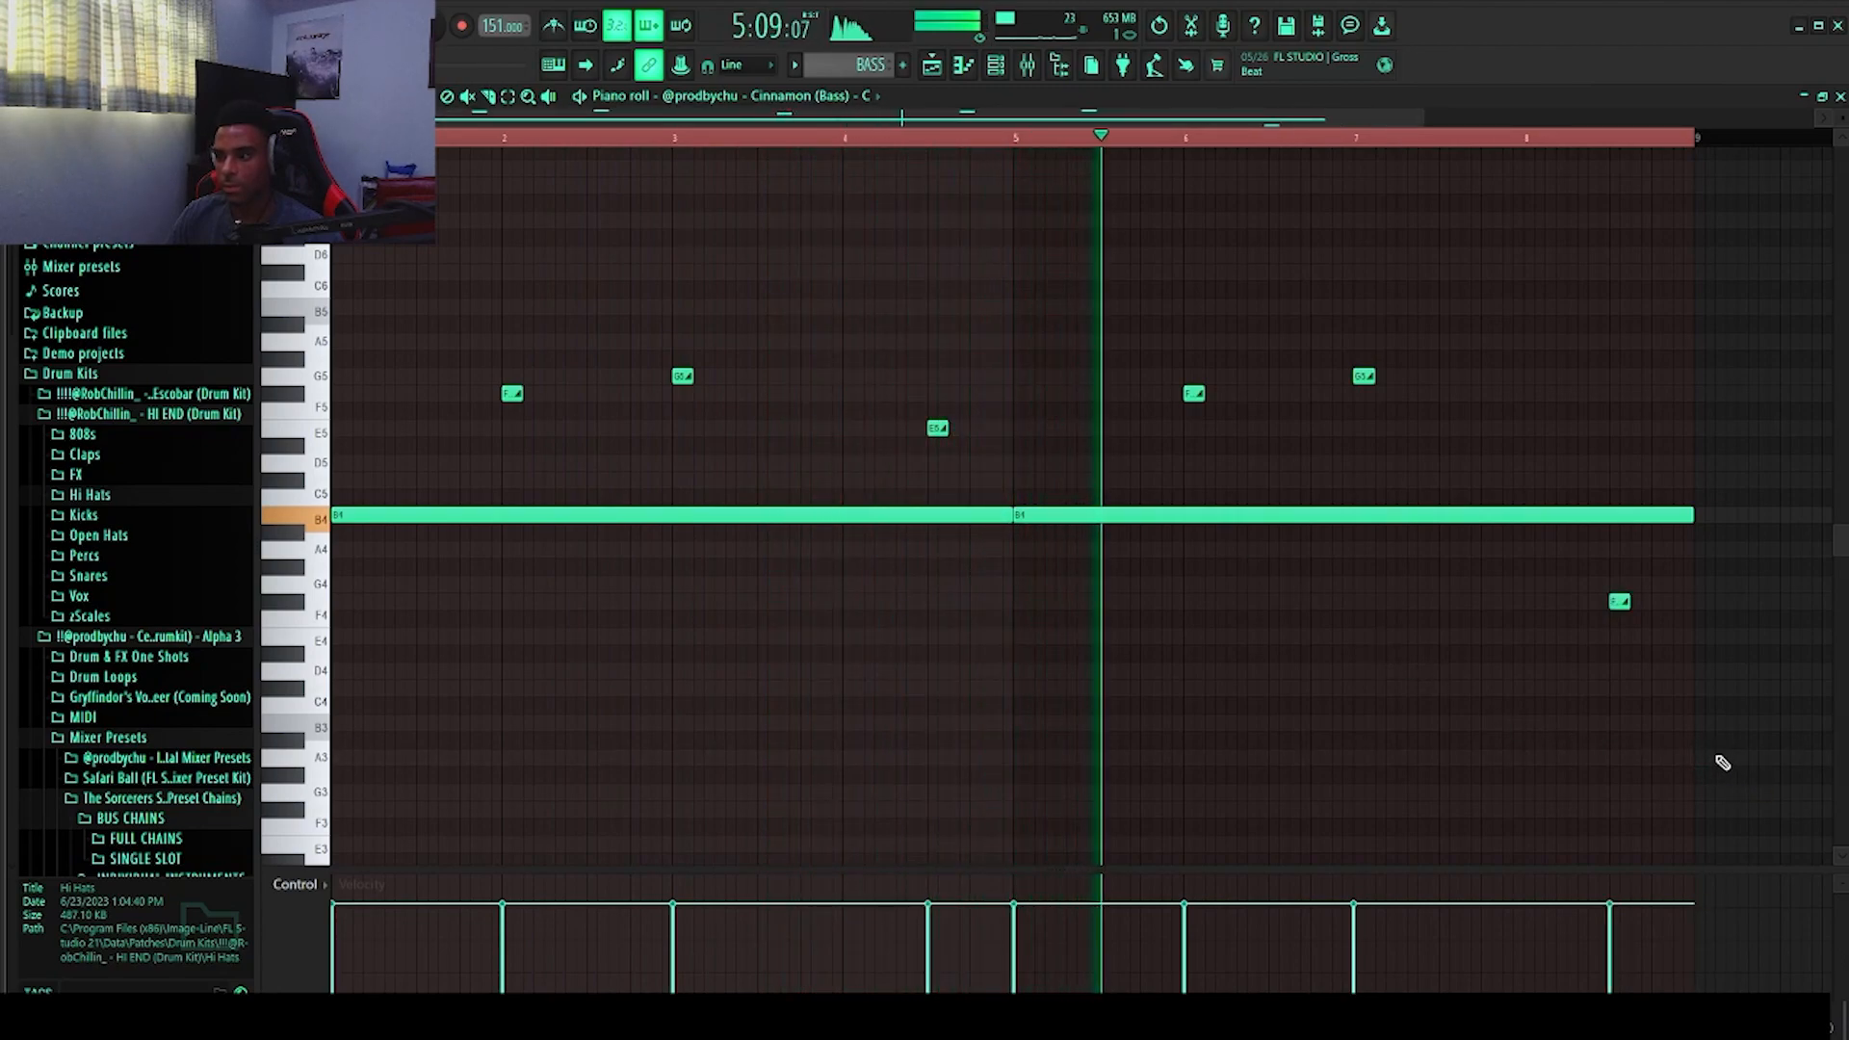
Step: Find the BASS #2 clip at bar 49 of the playlist and open its pattern to examine the slide notes
scroll(1486, 776, "down", 4)
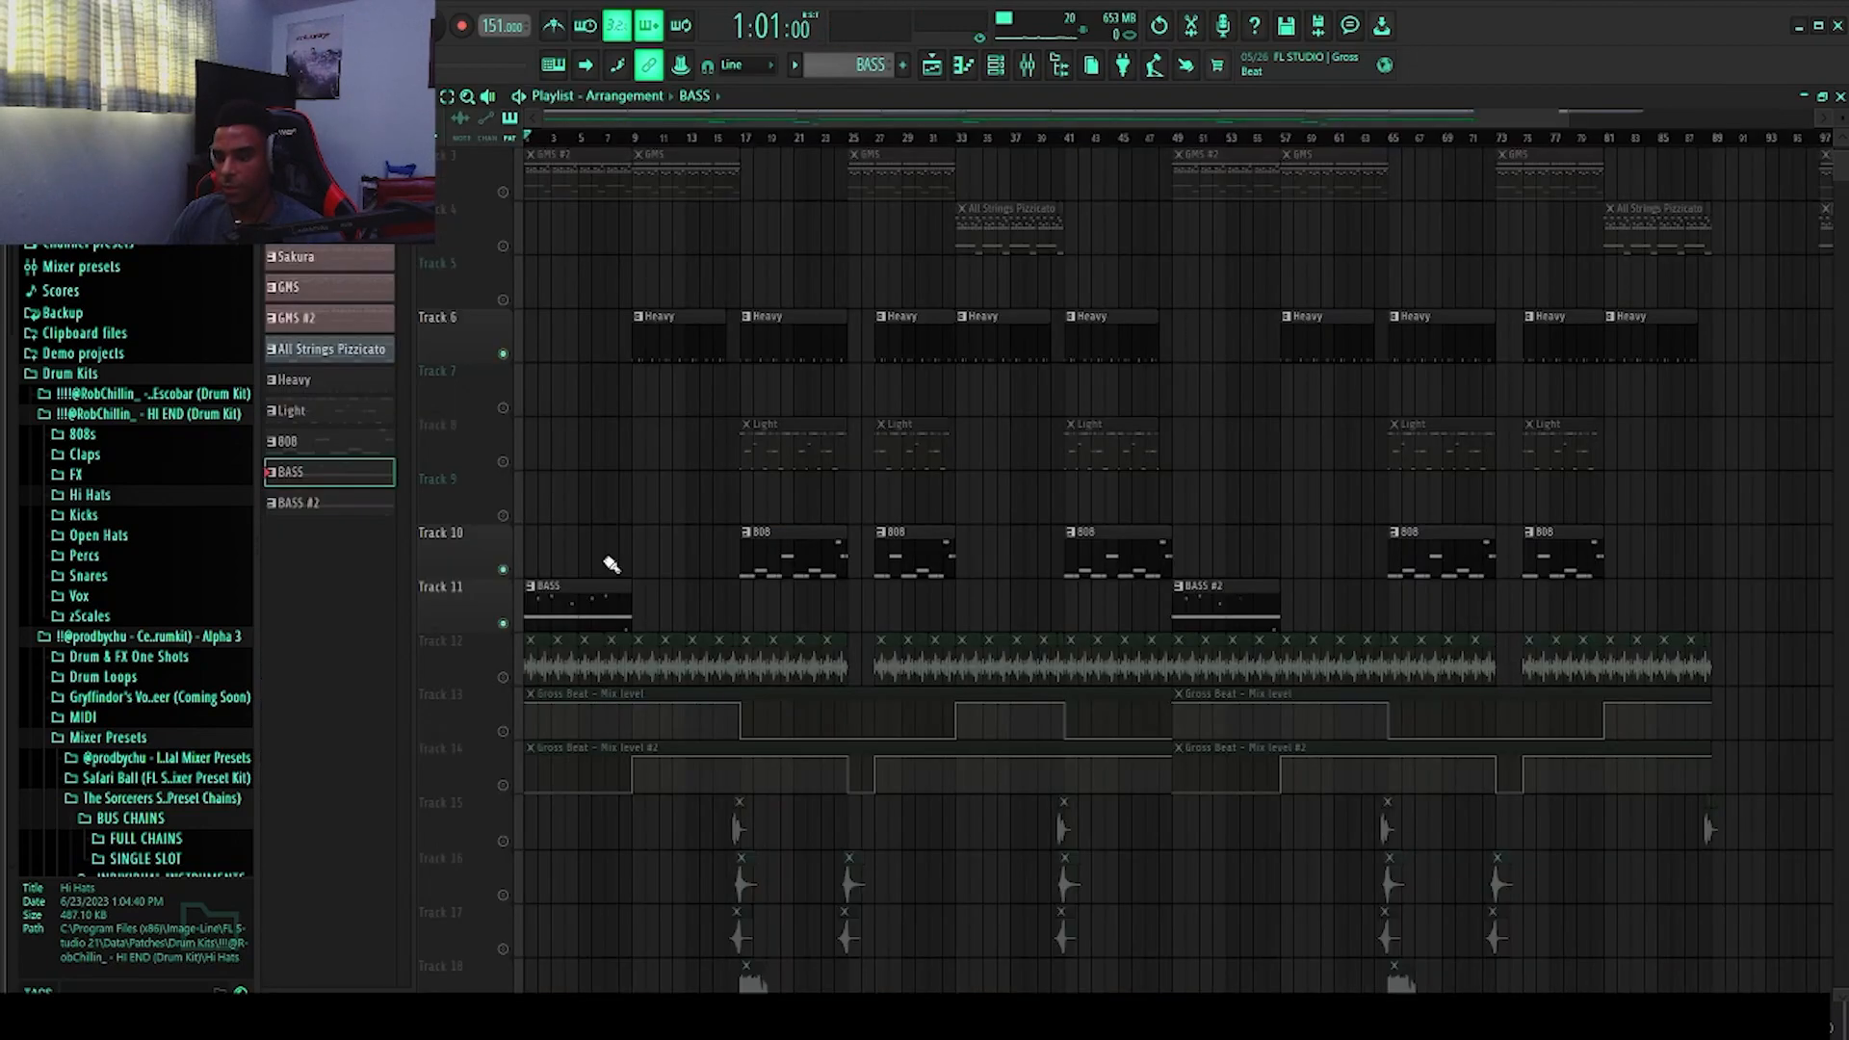
scroll(1324, 631, "up", 3)
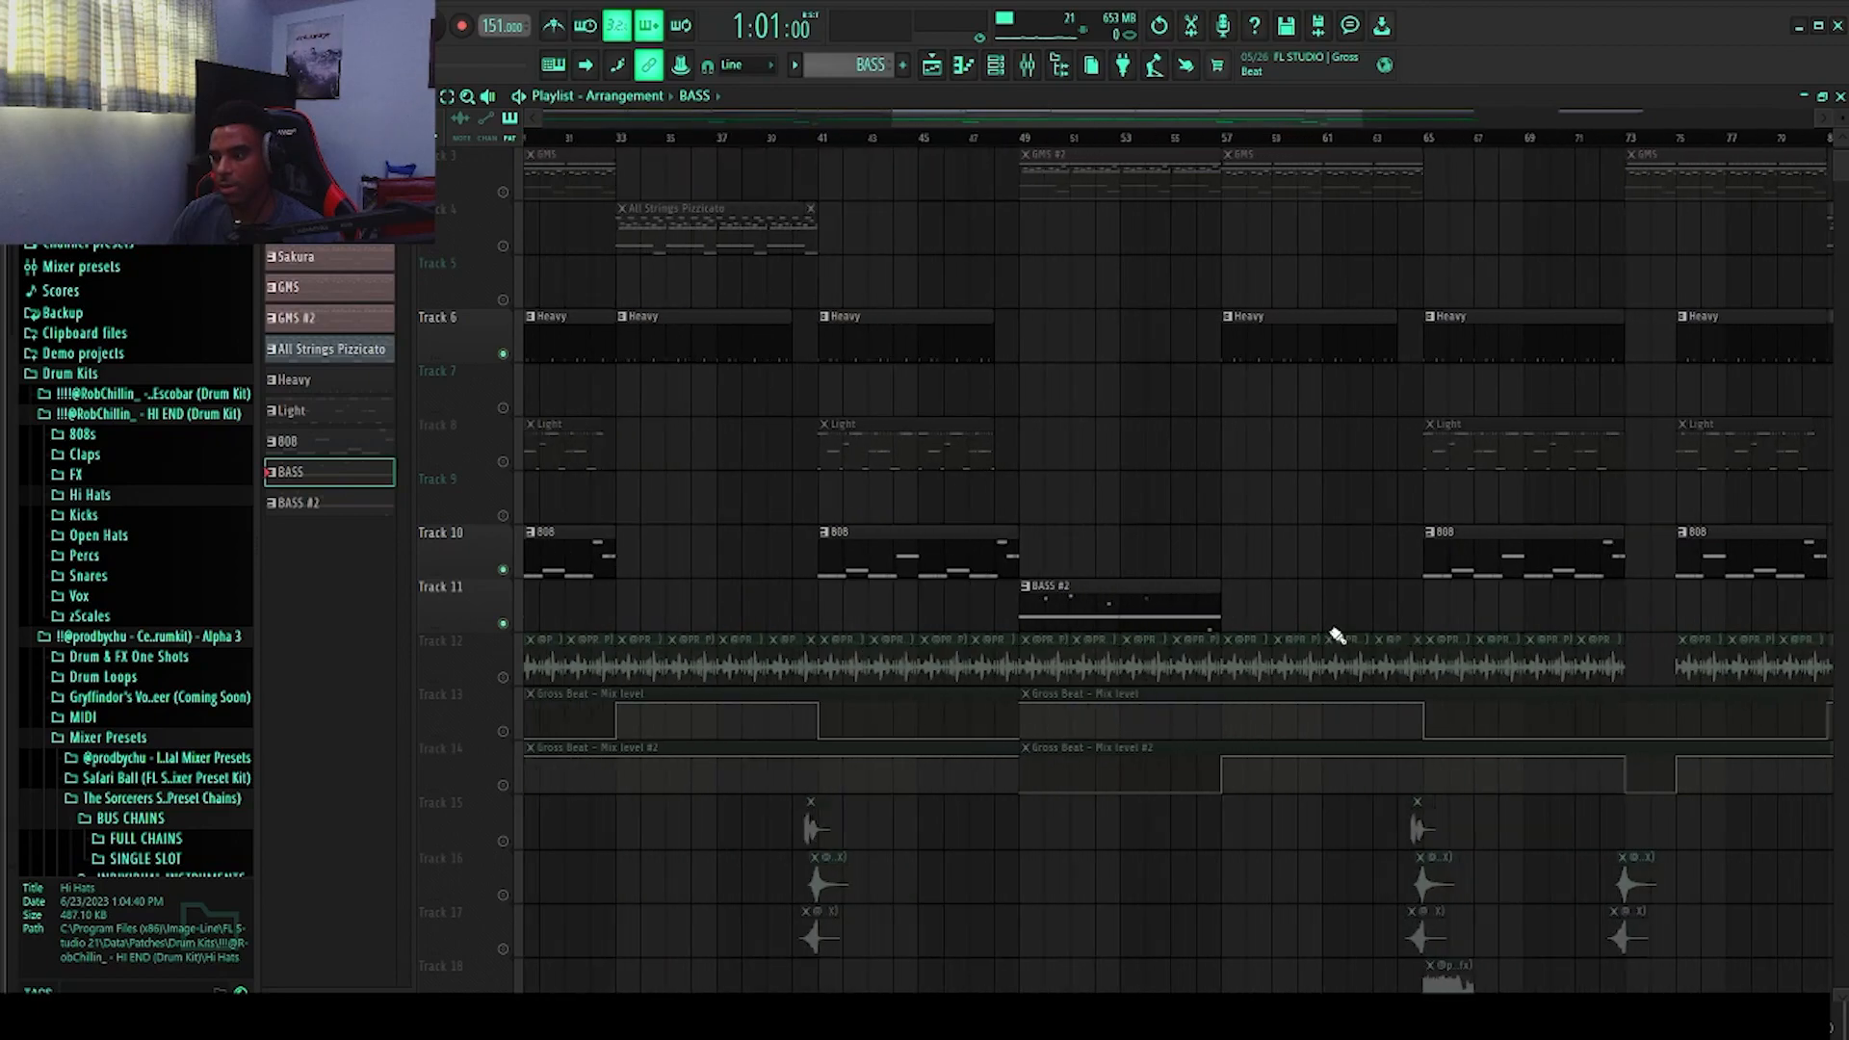
left_click(974, 587)
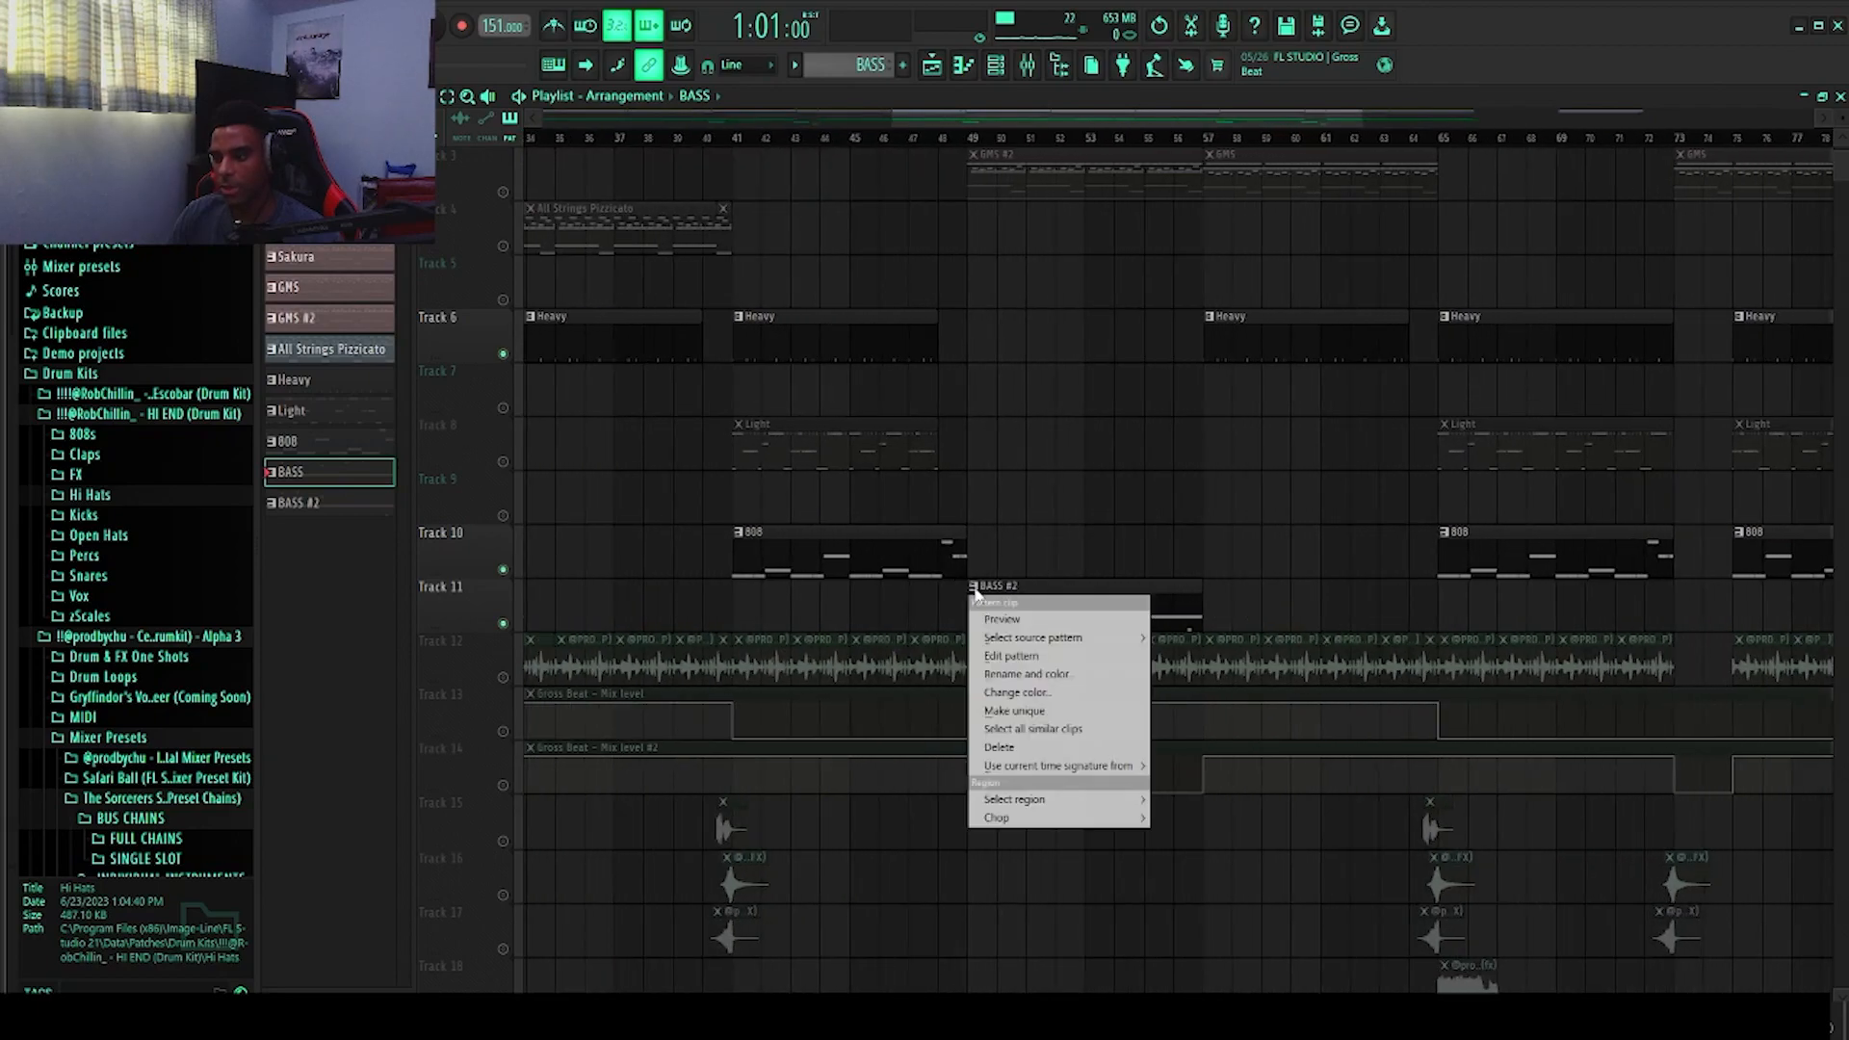
left_click(1004, 650)
mouse_move(828, 467)
left_mouse_down()
mouse_move(540, 371)
mouse_move(539, 354)
mouse_move(387, 330)
mouse_move(846, 451)
left_mouse_up()
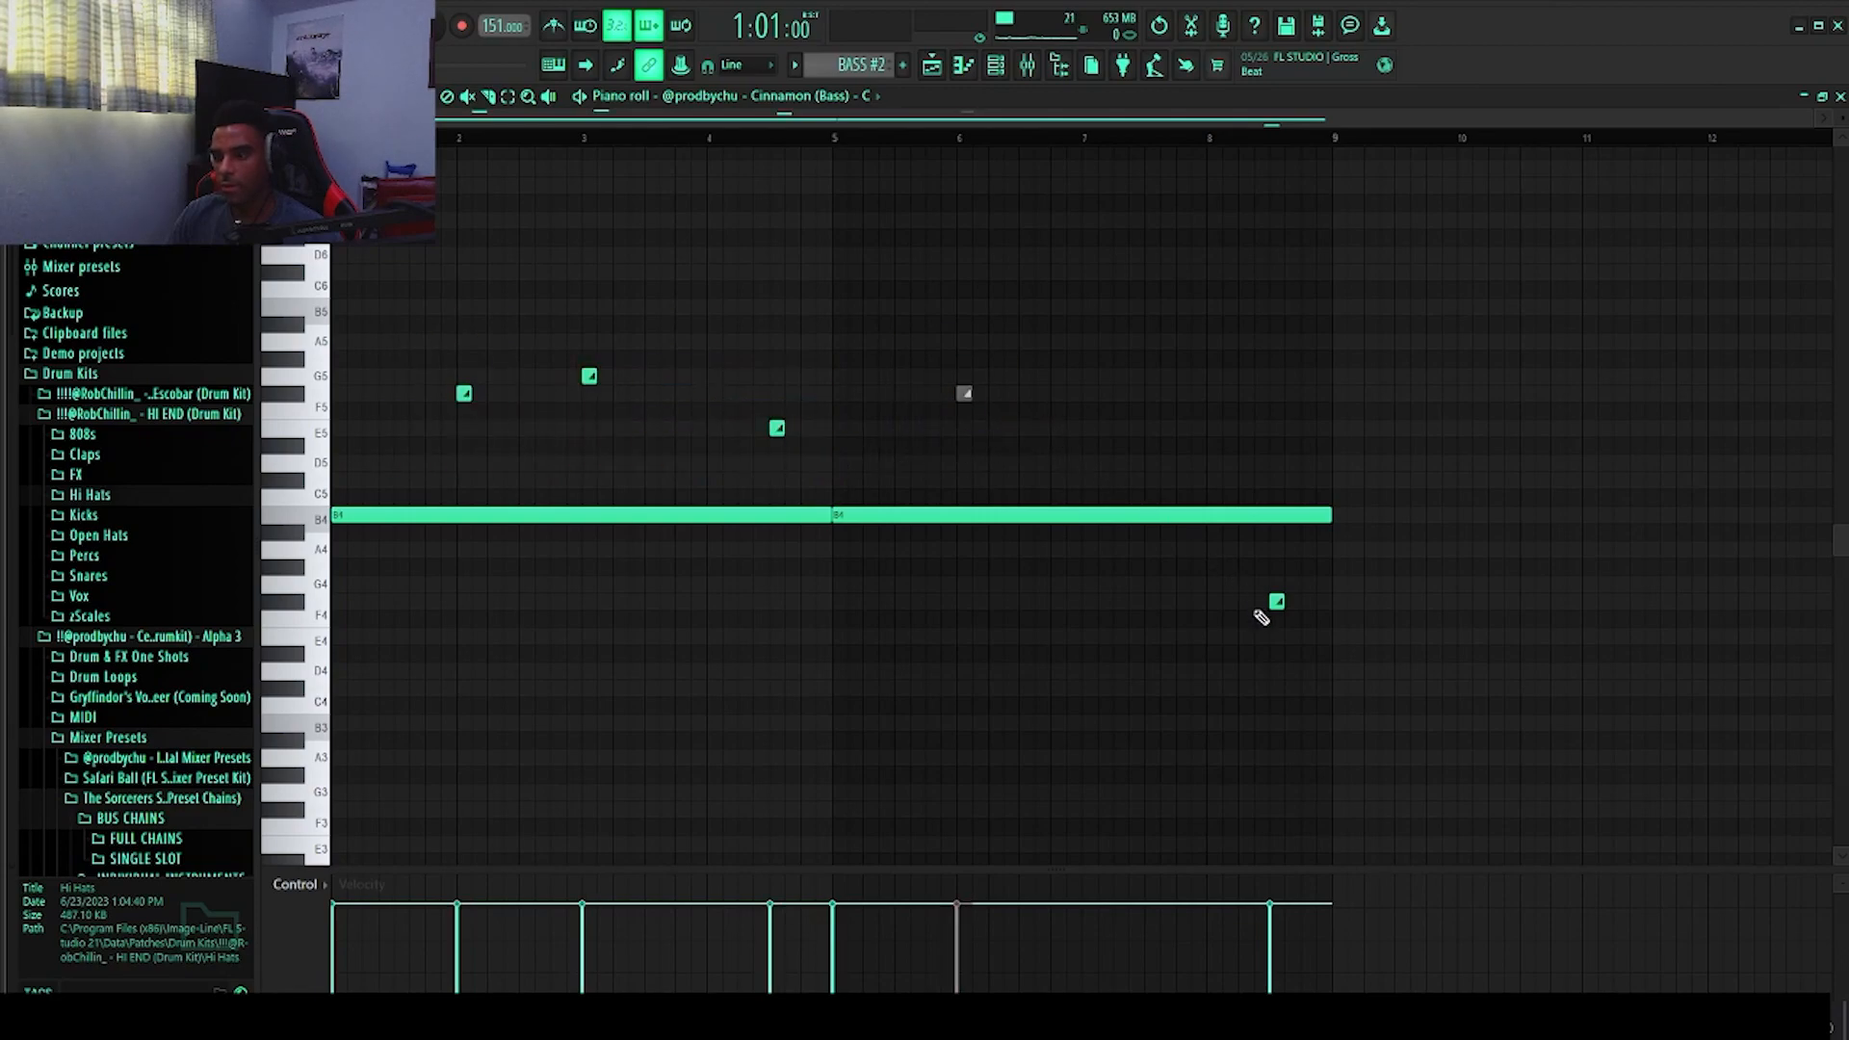
Step: Play the BASS #2 pattern to hear its slide notes, and return to the playlist
key("space")
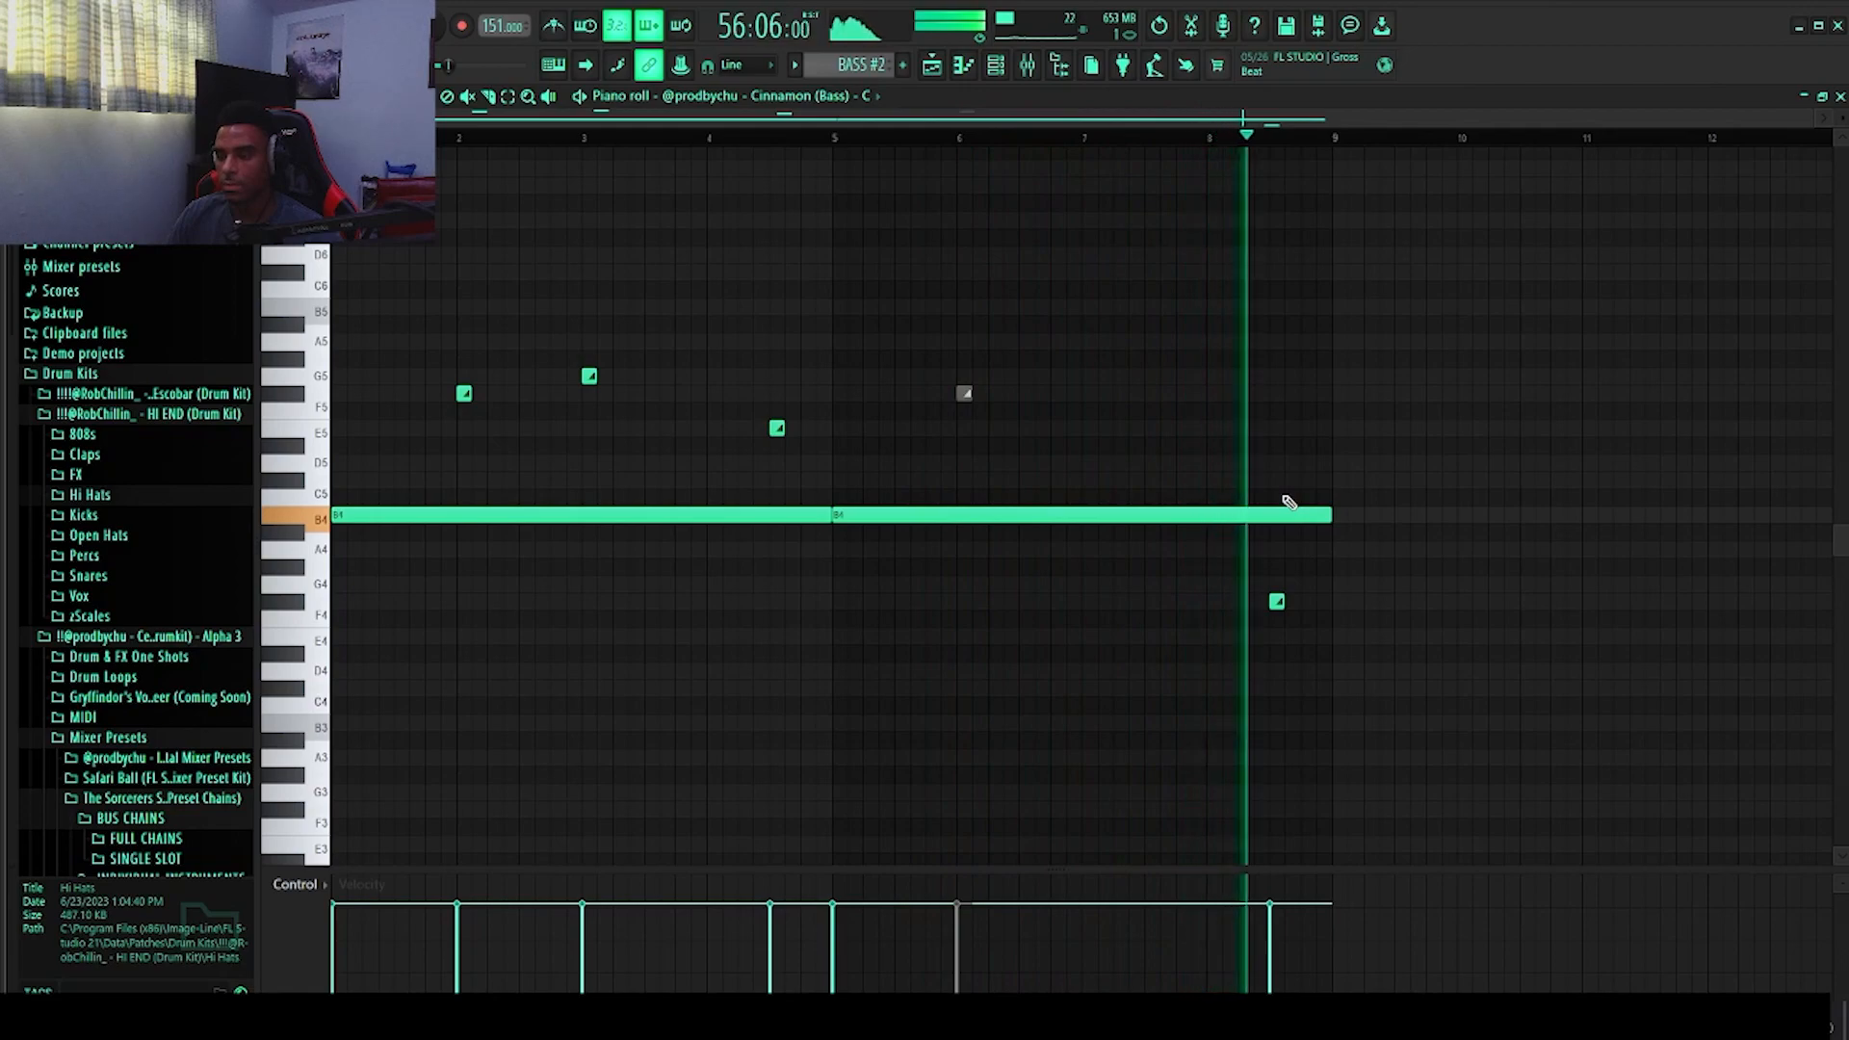
key("space")
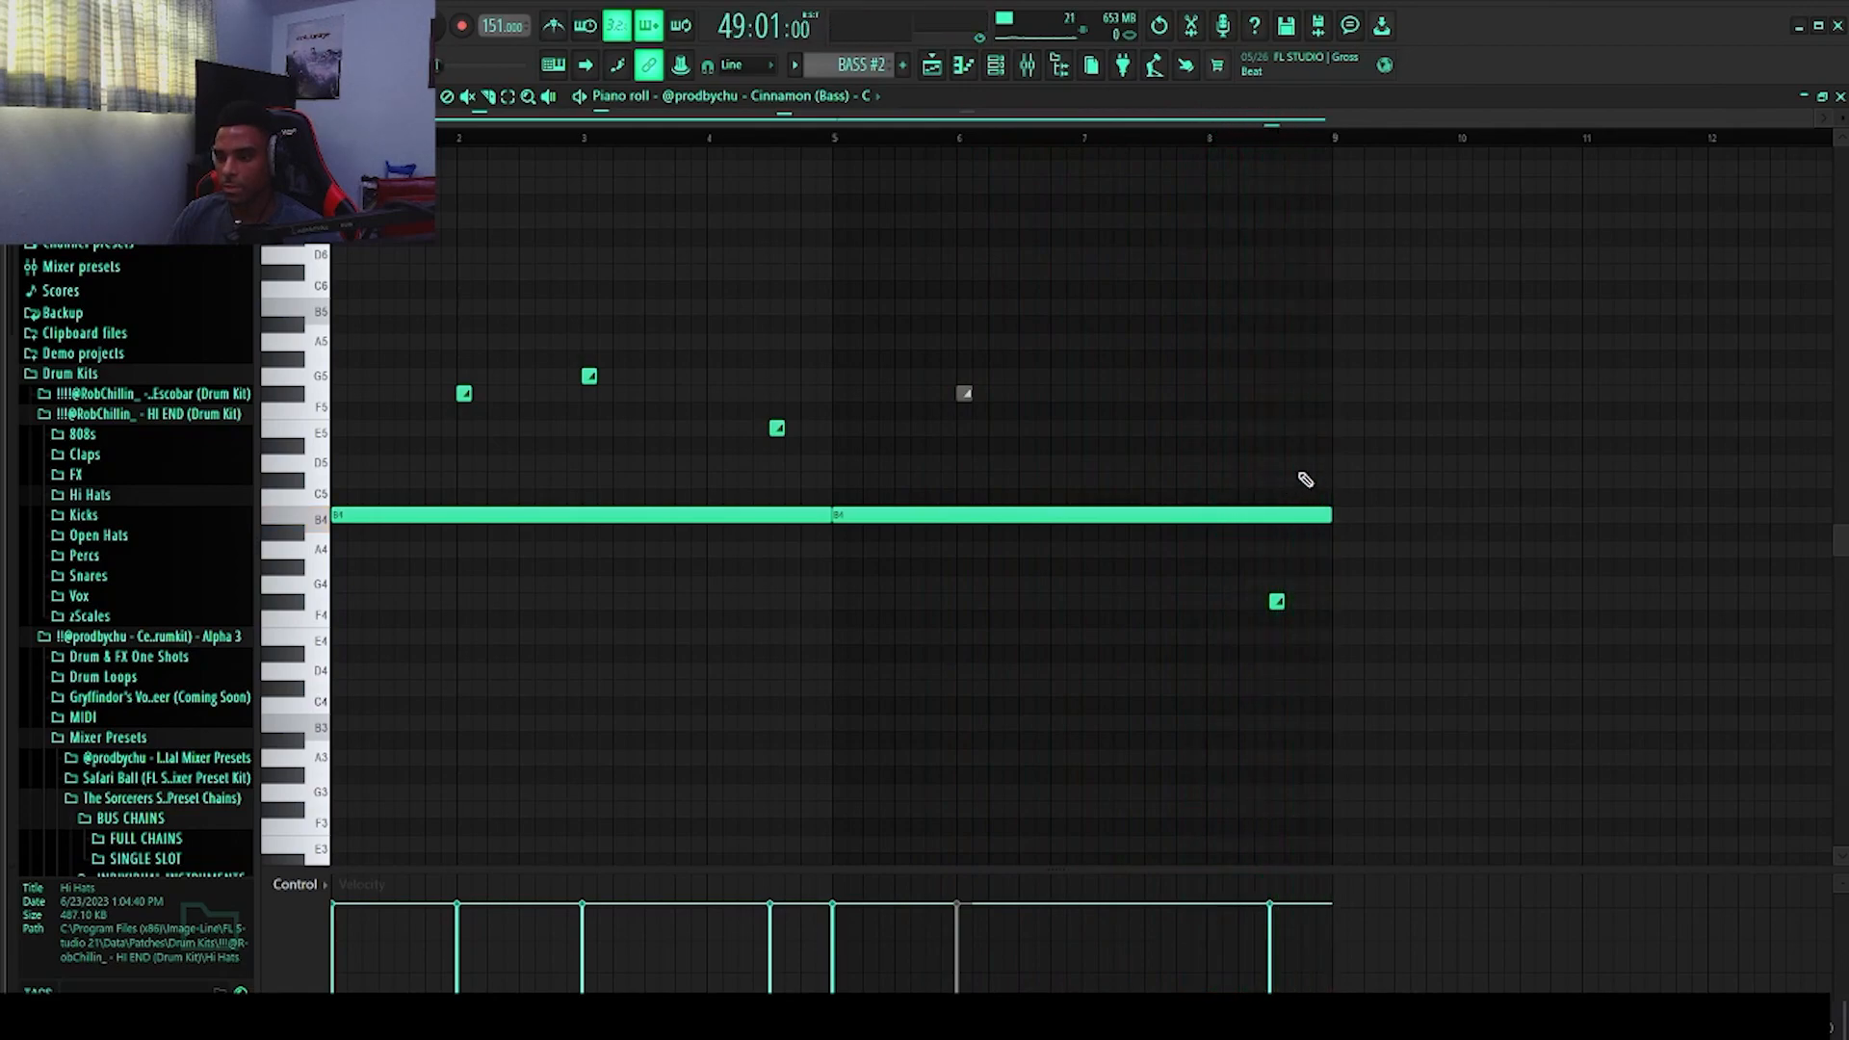
key("F5")
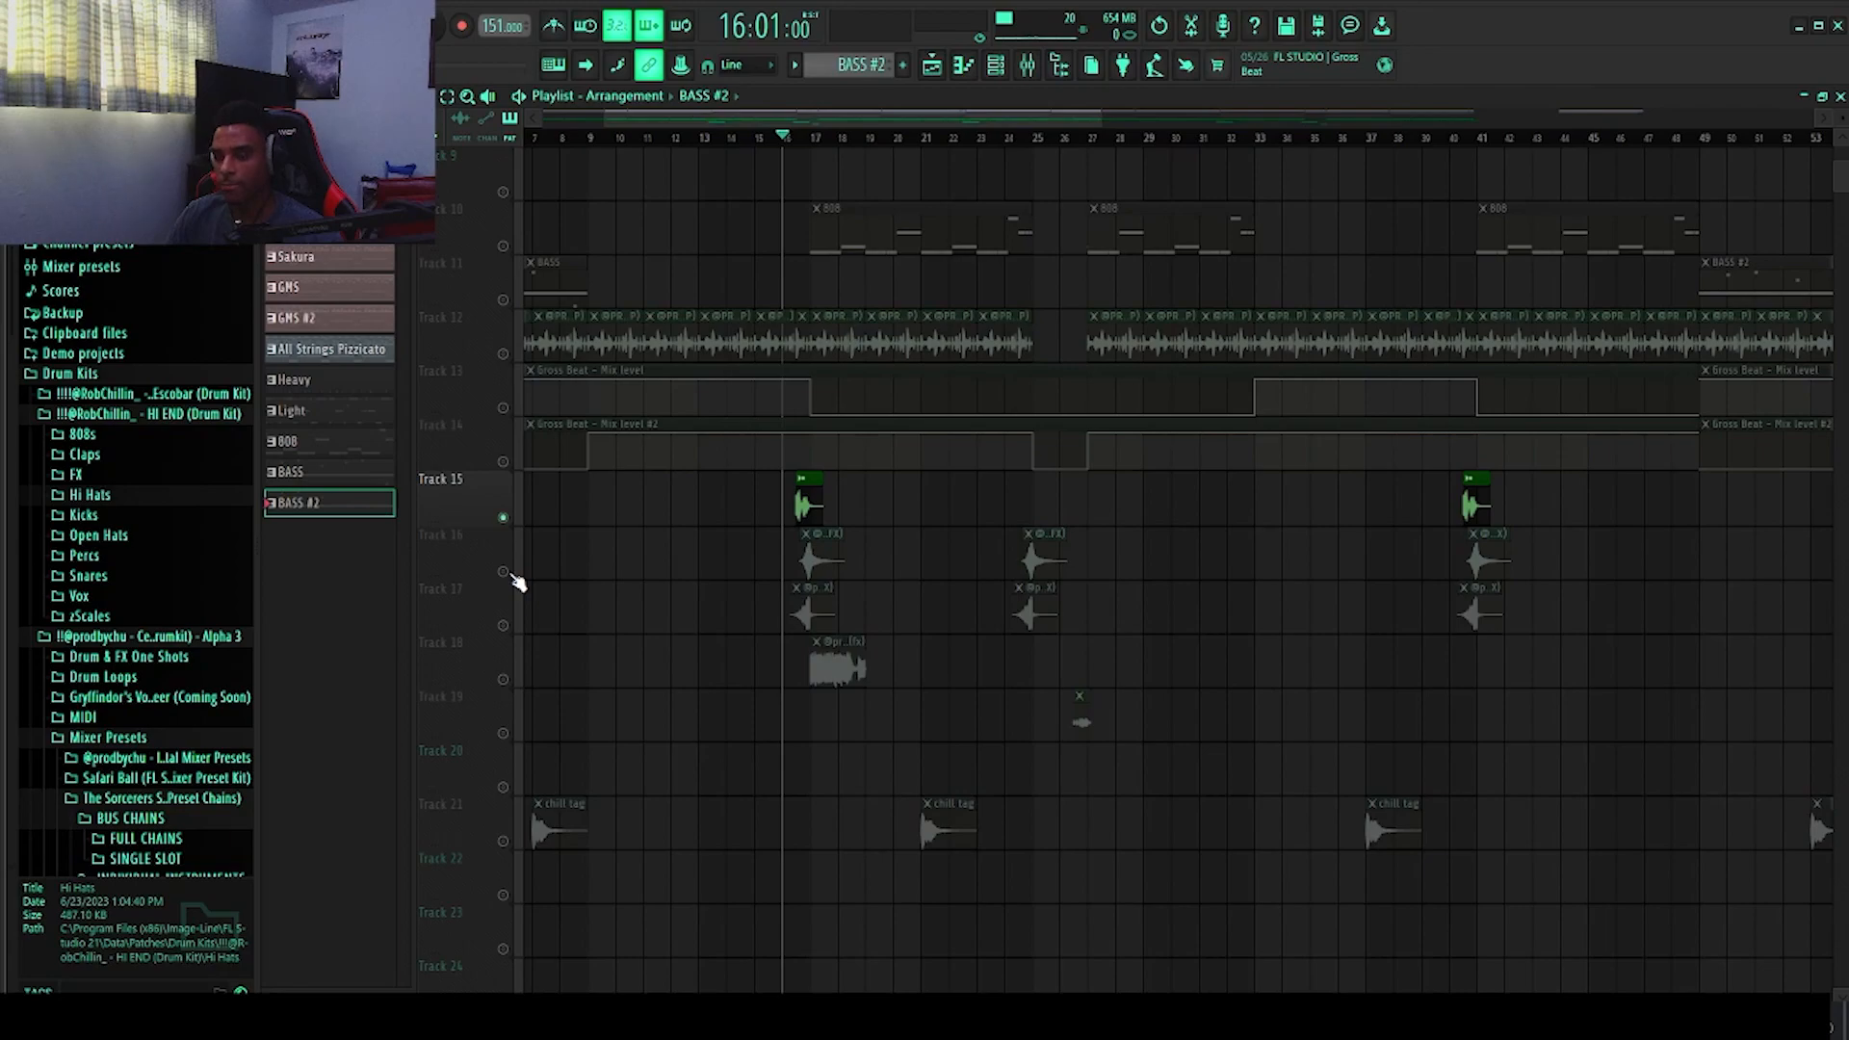
Step: Solo the perc loop on track 12 and play it from the start of the playlist
left_click(505, 354)
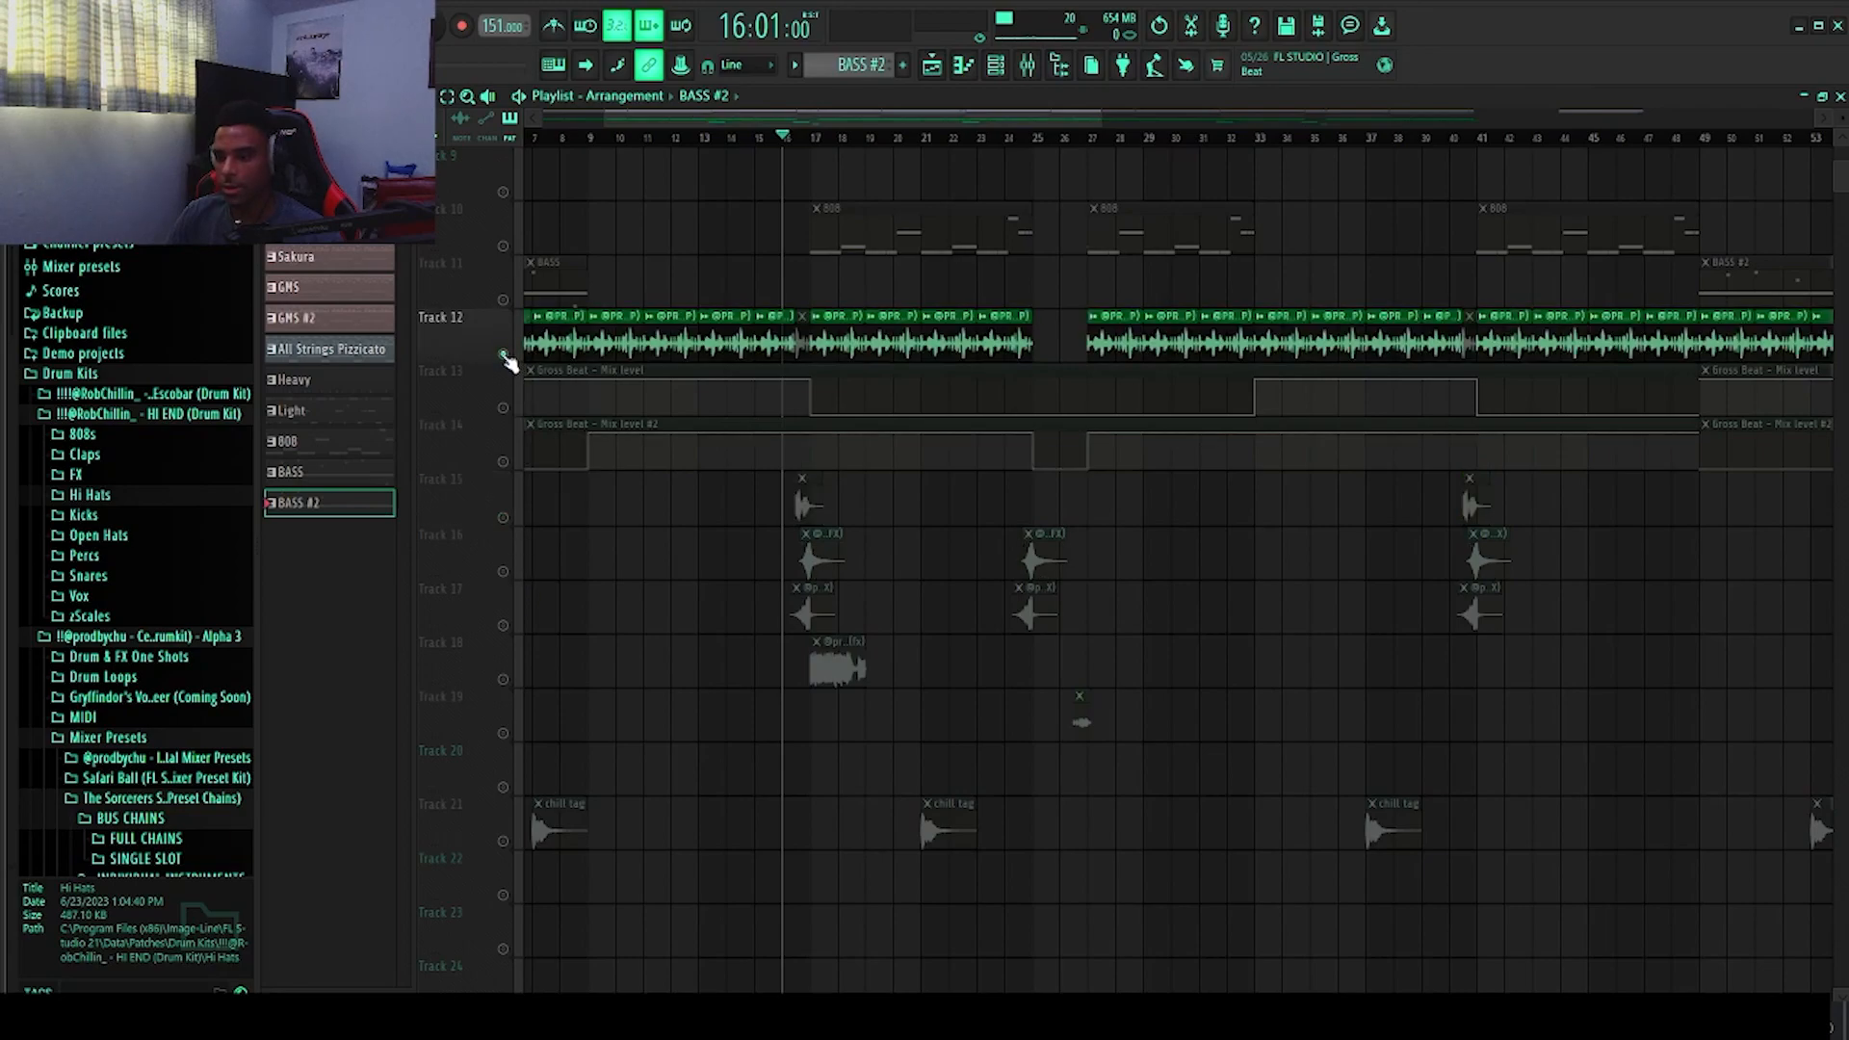
left_click_drag(788, 138, 434, 193)
key("space")
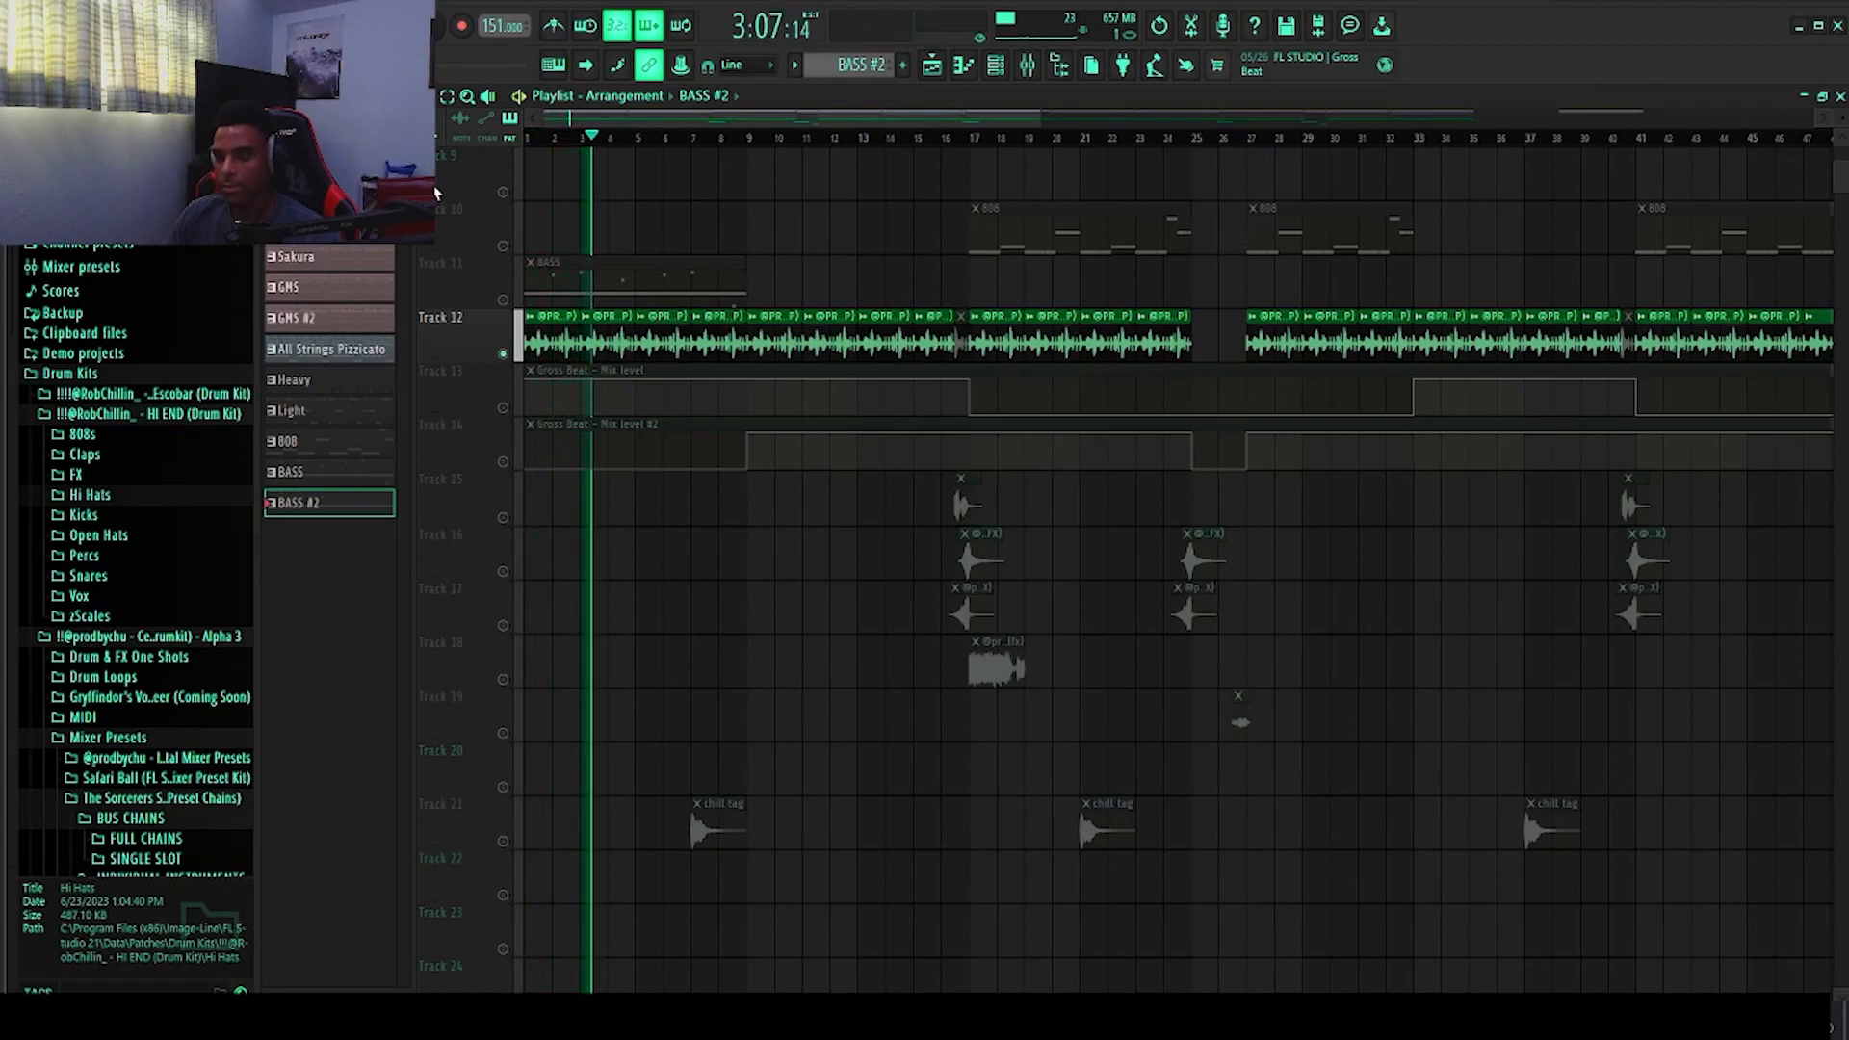
key("space")
key("space")
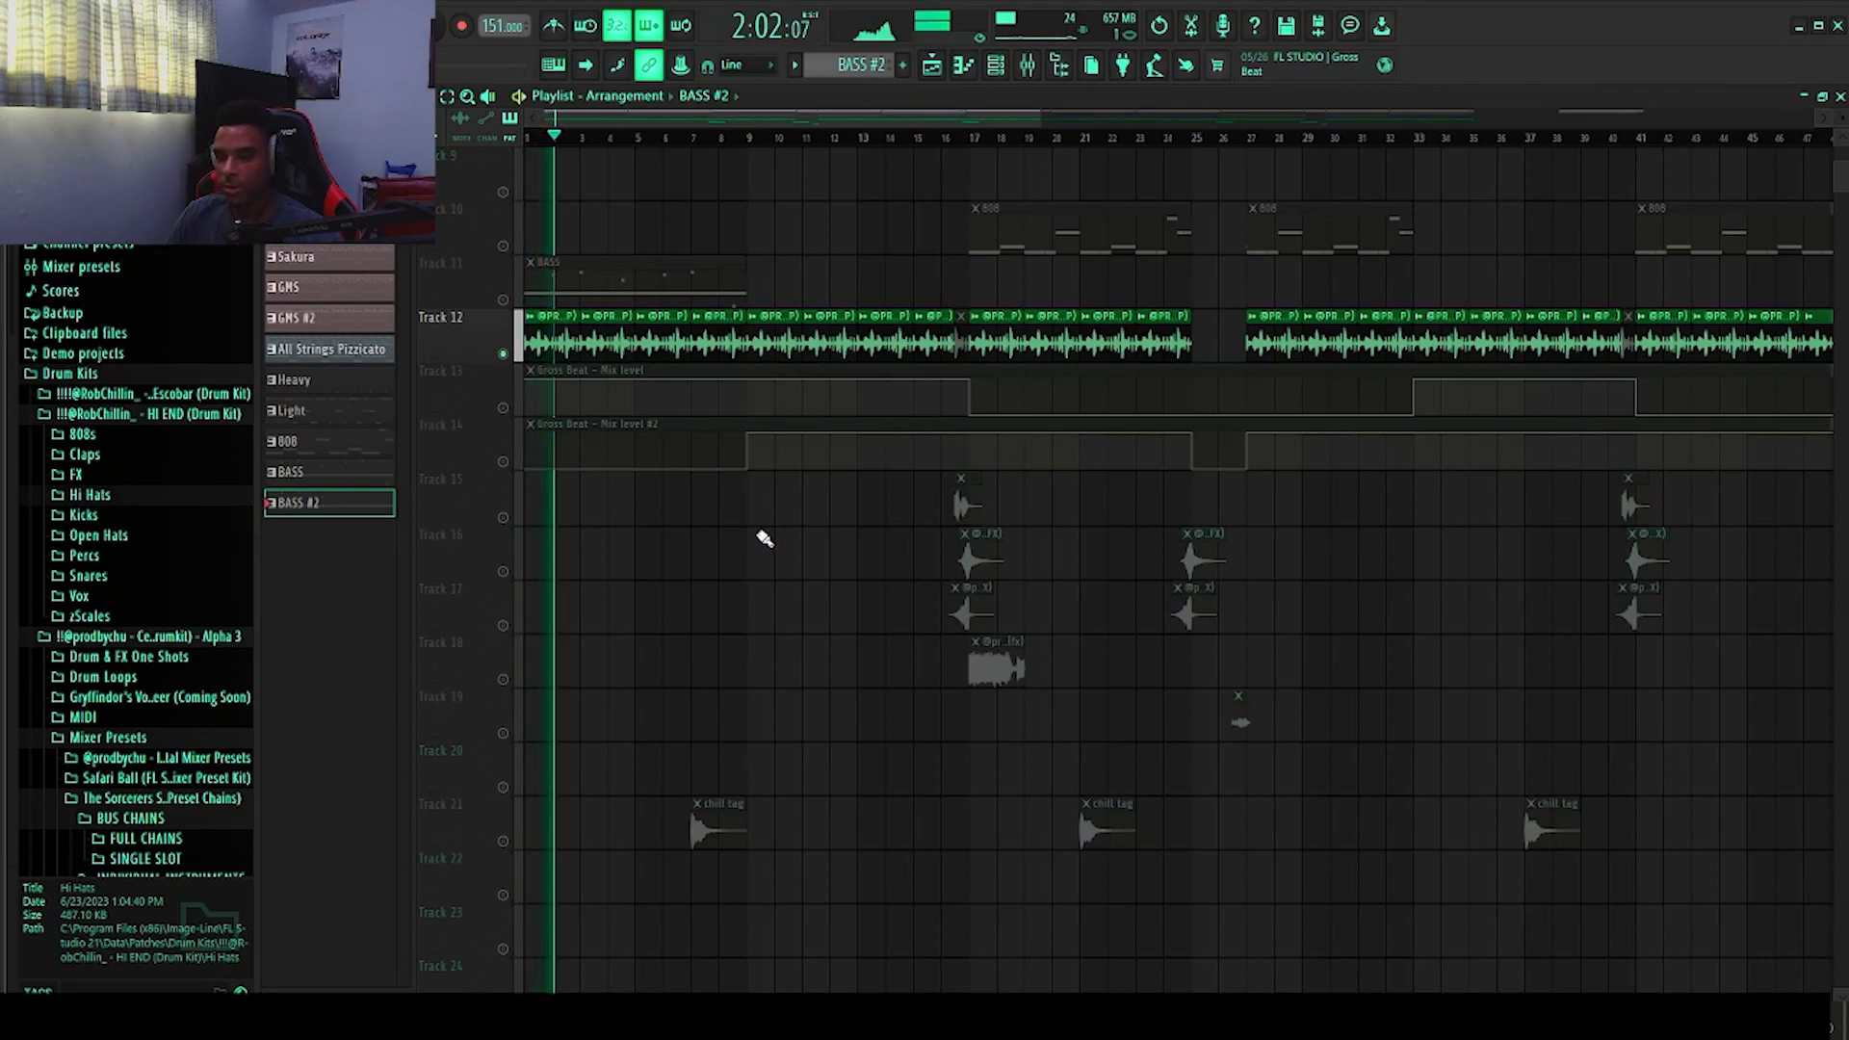
key("space")
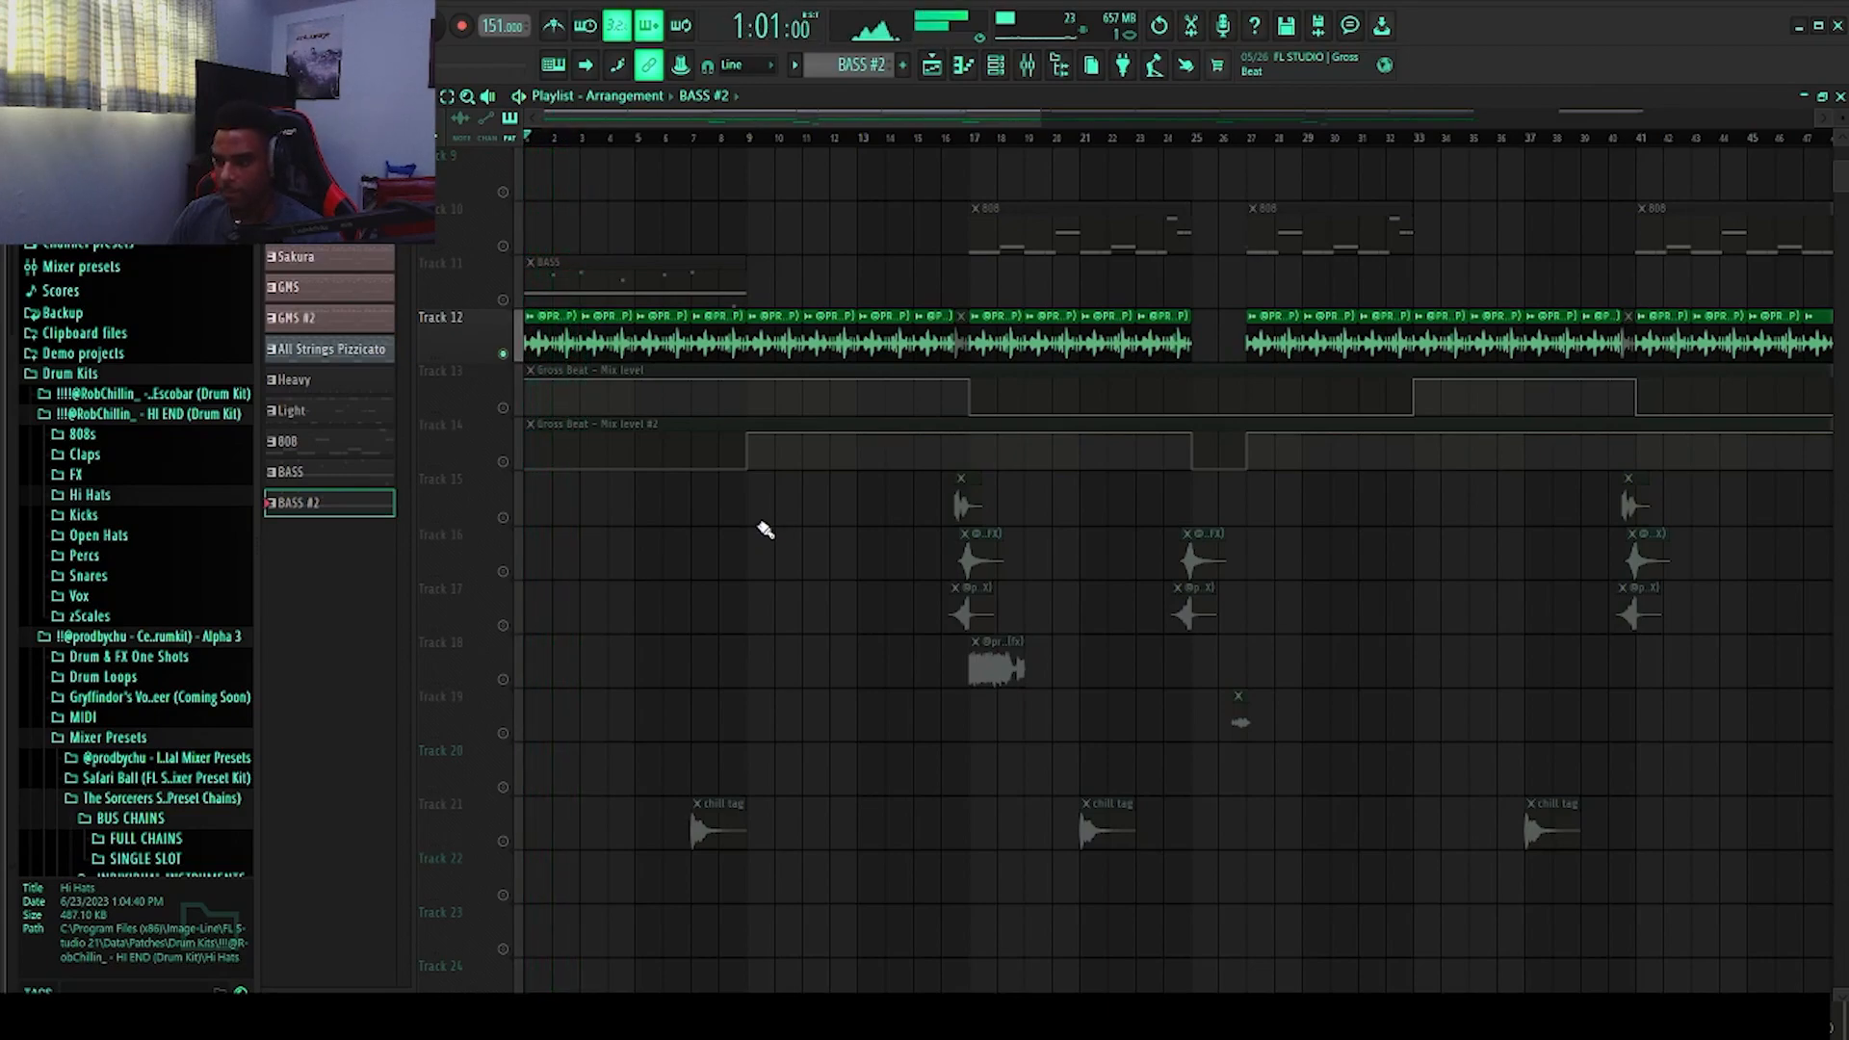
Step: Solo track 15 and play its short audio clip from bar 16
scroll(741, 509, "down", 1)
right_click(503, 464)
left_click(942, 137)
key("space")
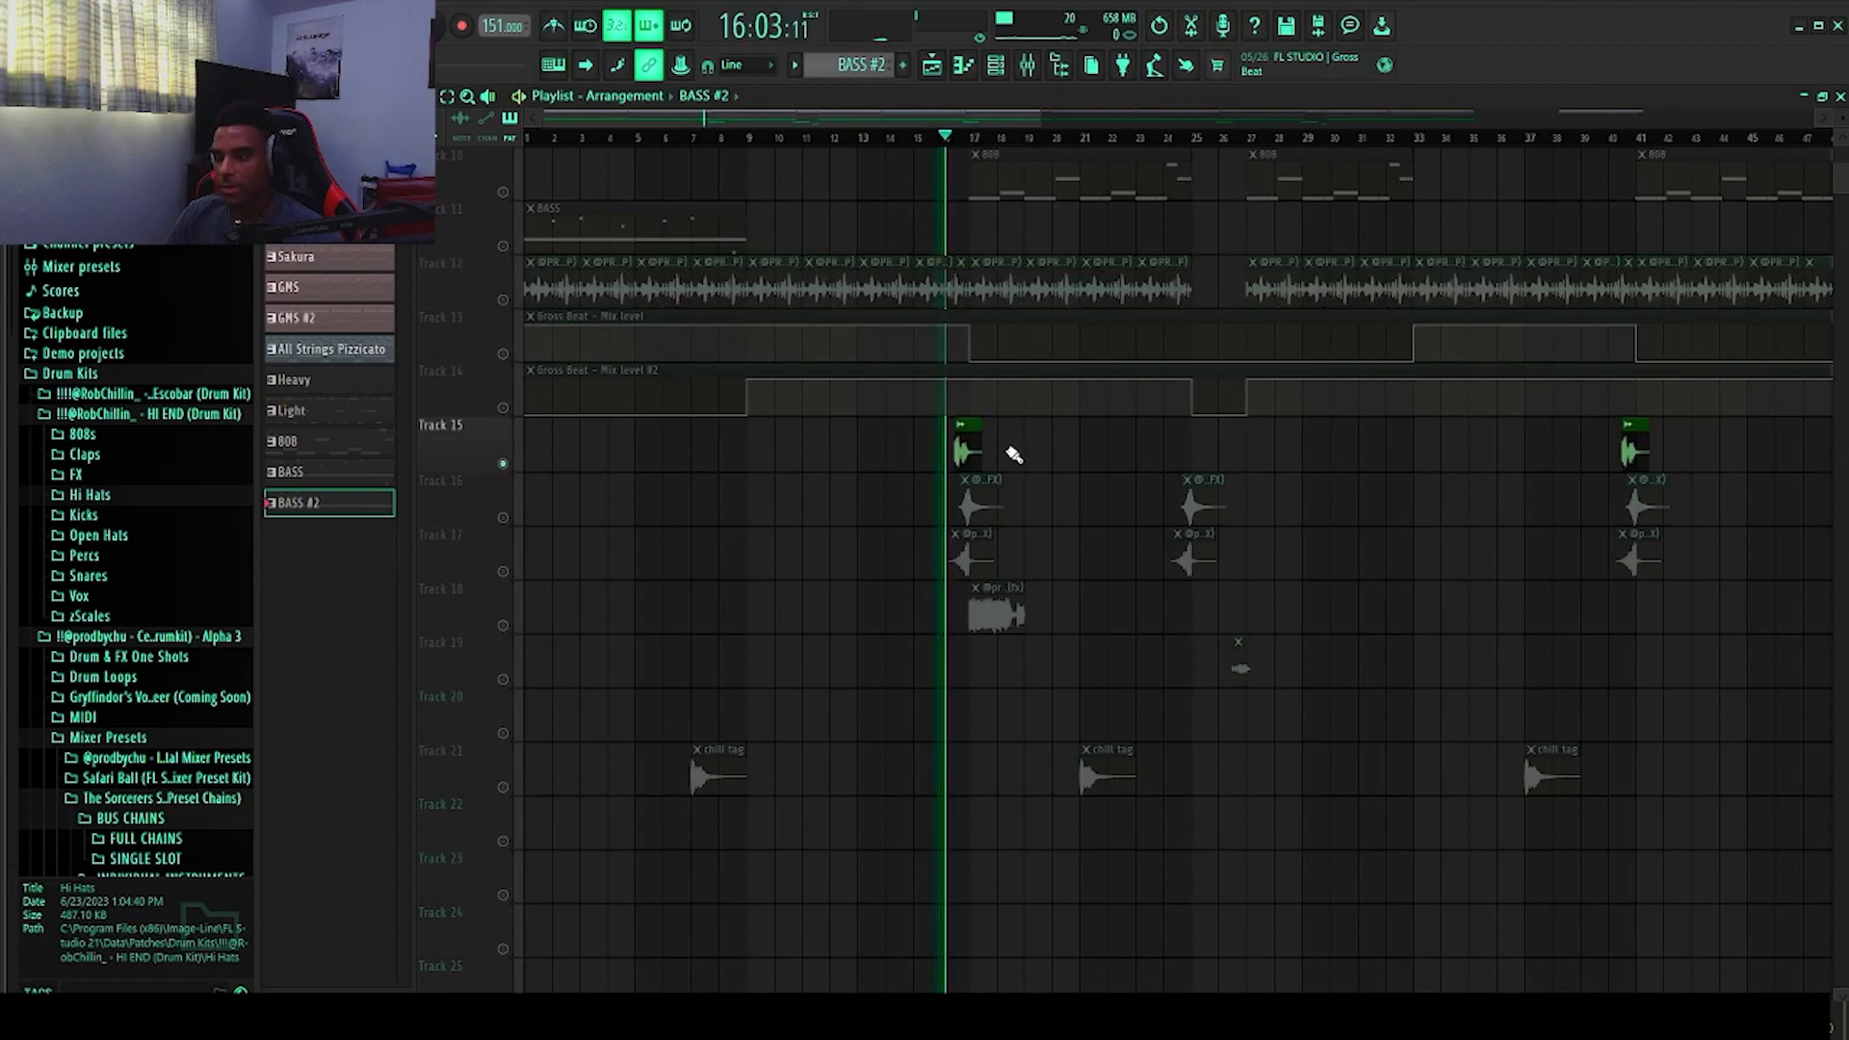
key("space")
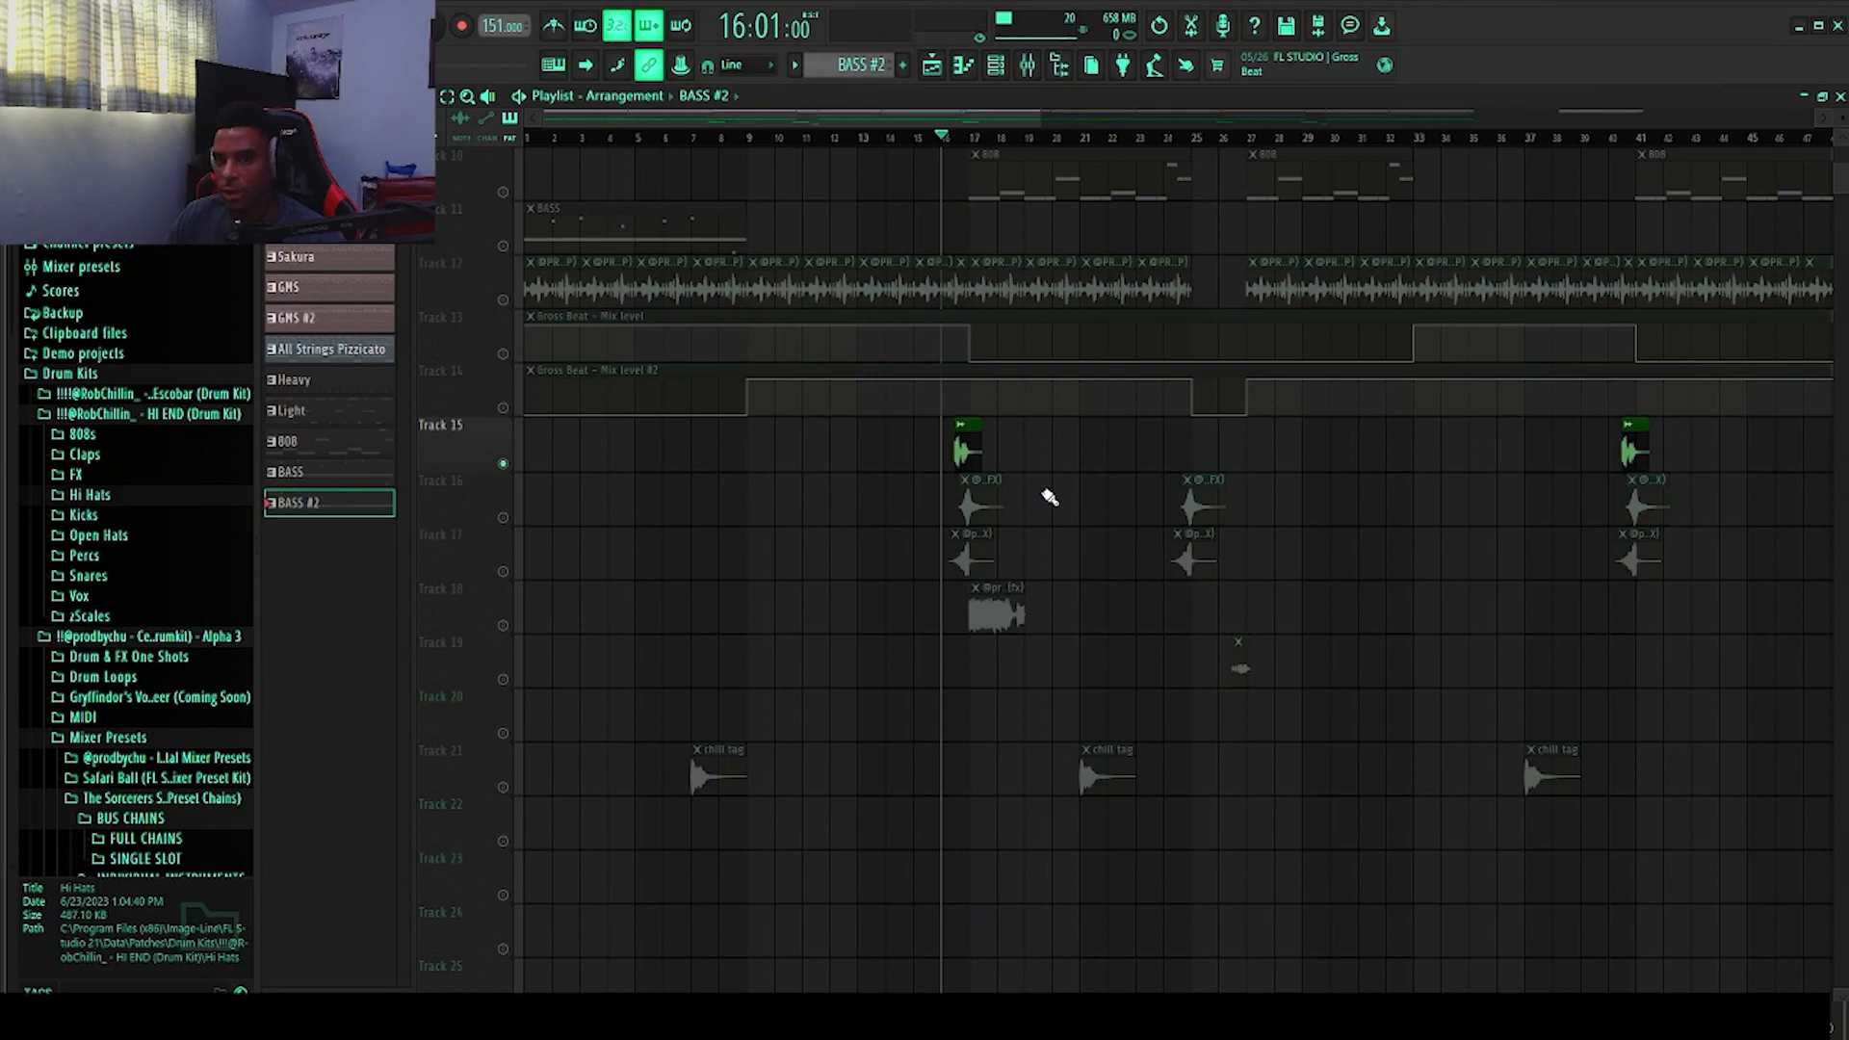
Step: Isolate the FX clips on tracks 16 and 17 and play them together from bar 16
left_click(503, 518)
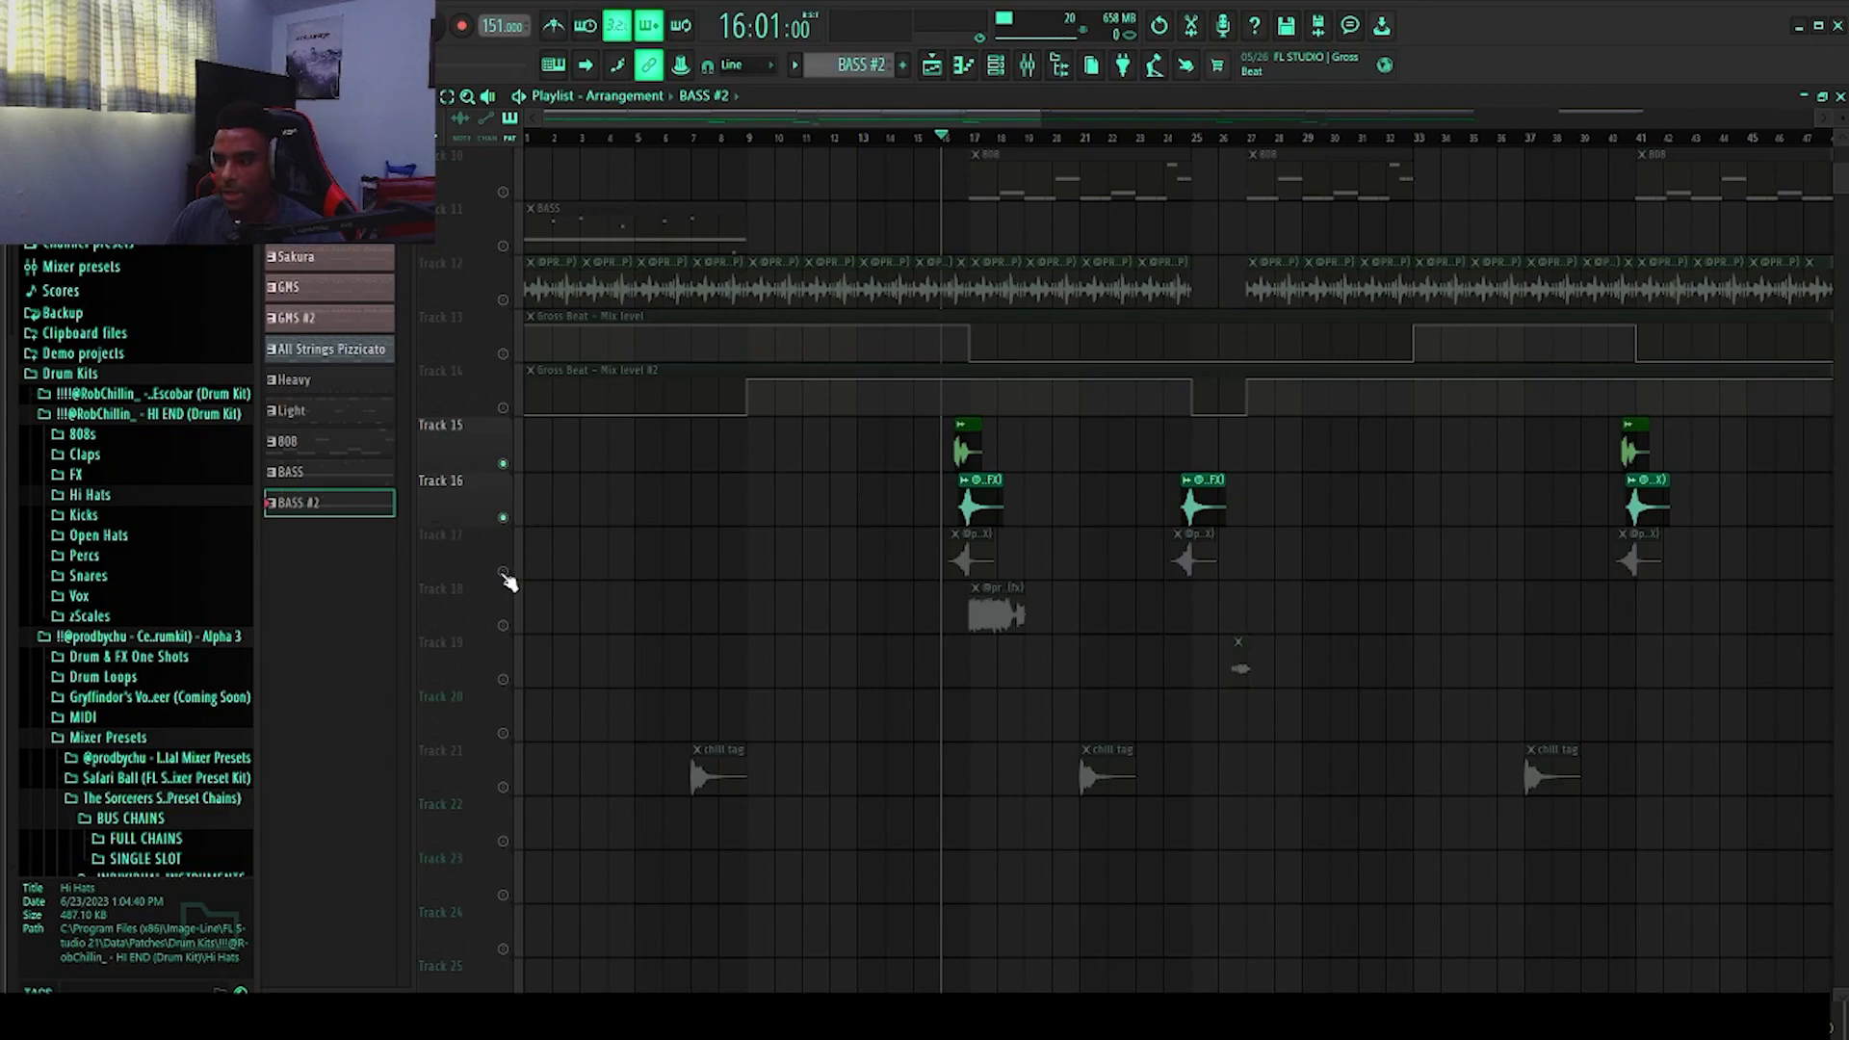
left_click(503, 574)
left_click(505, 466)
key("space")
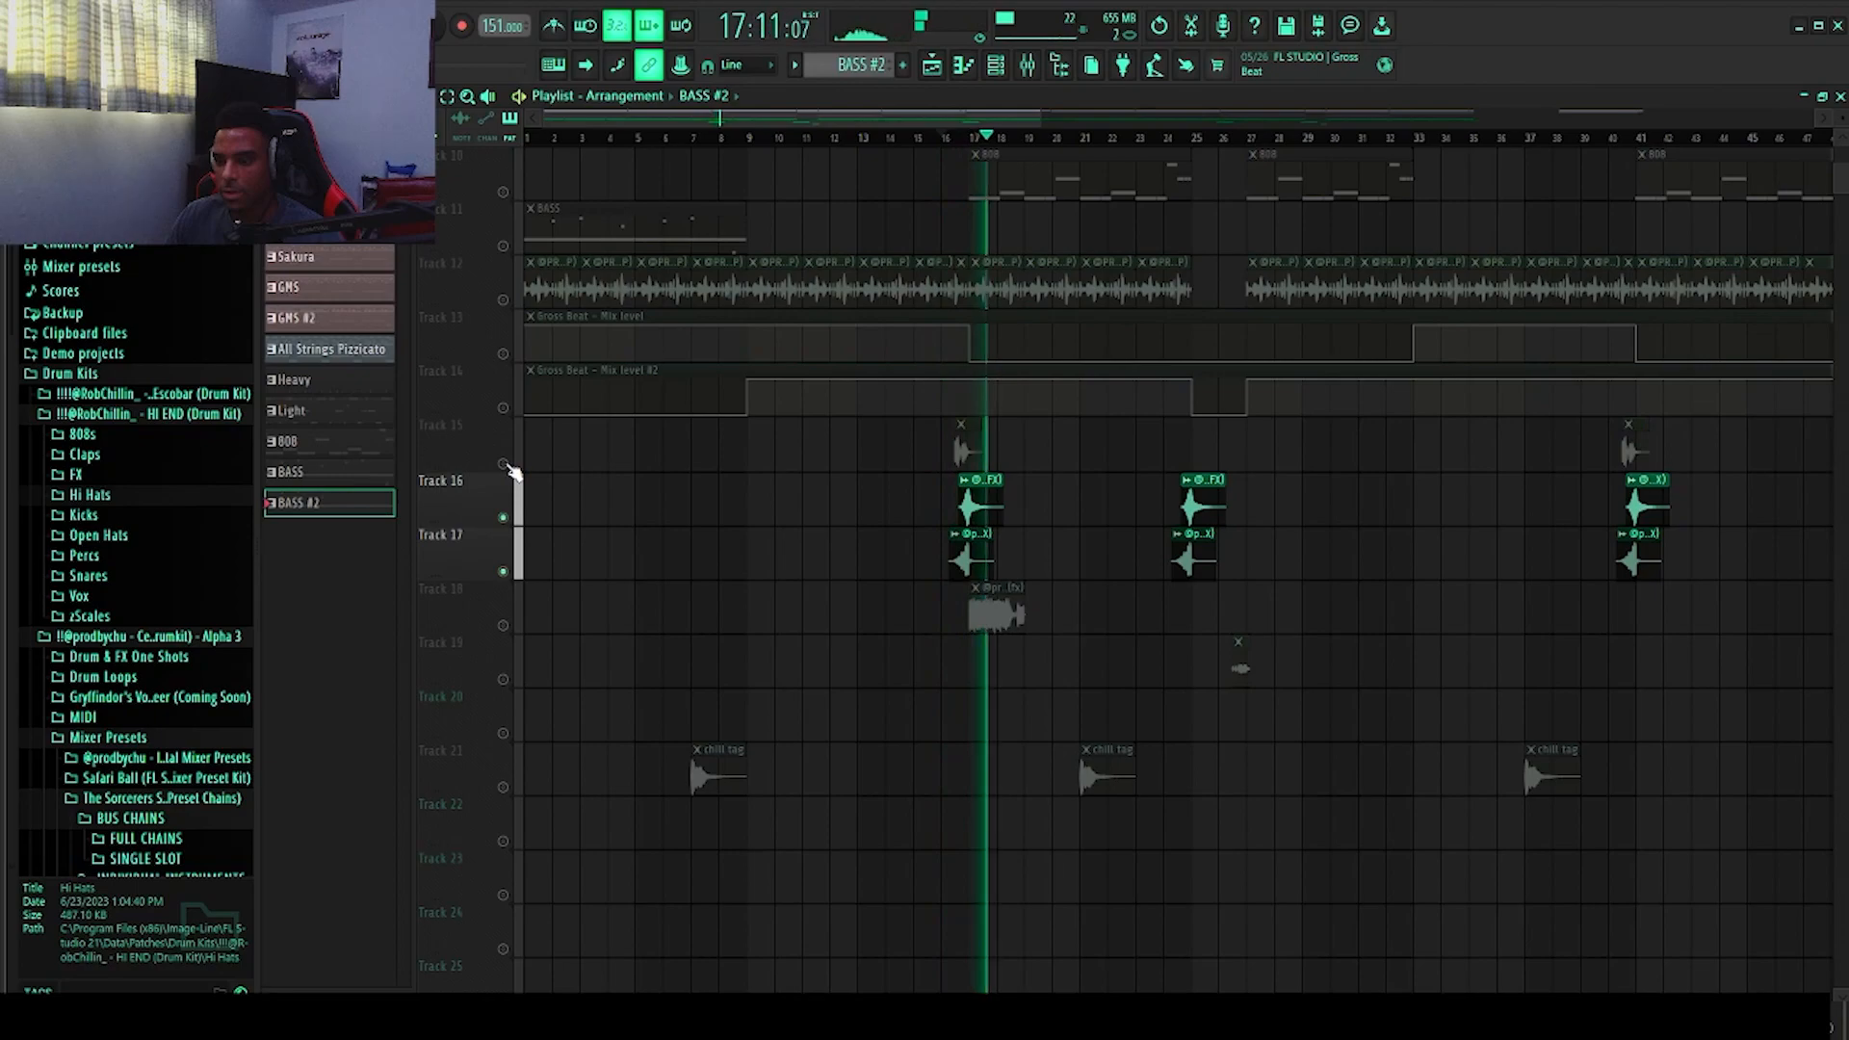
key("space")
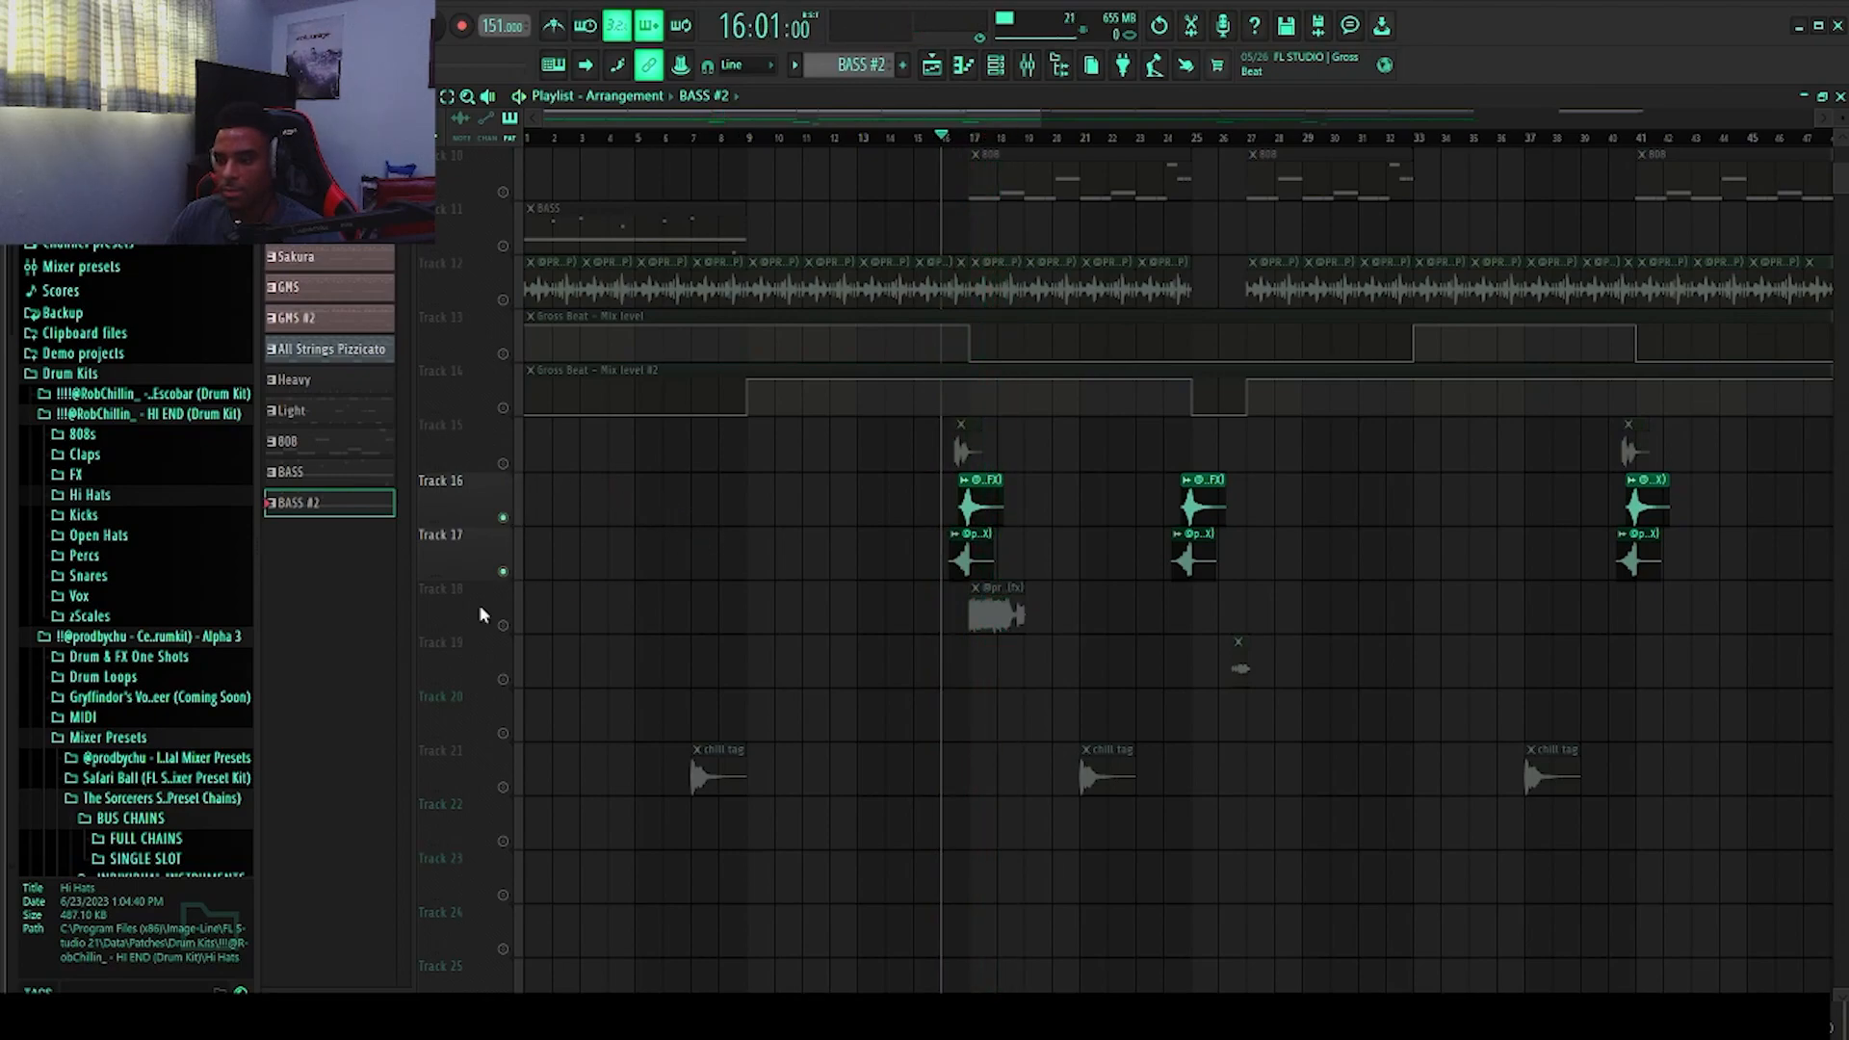
Step: Isolate the fx clip on track 18 and play it from bar 16
left_click(503, 626)
left_click(503, 571)
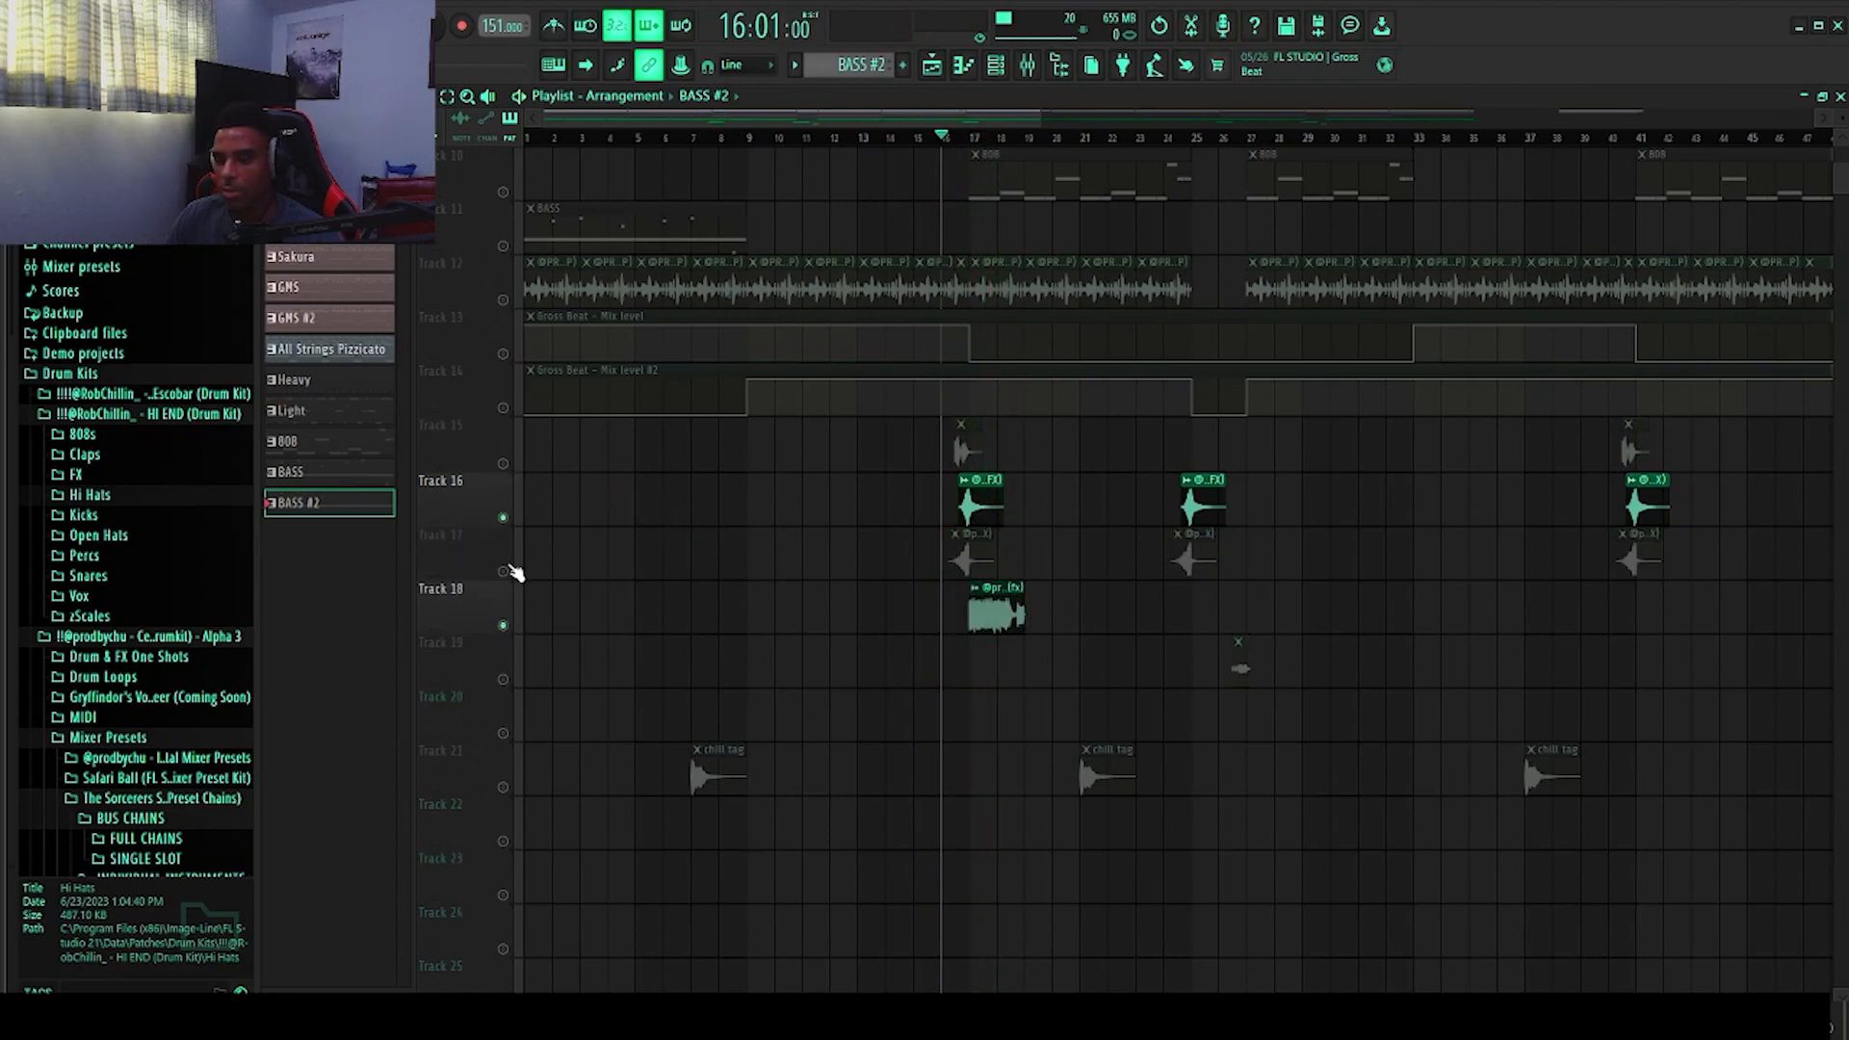
left_click(502, 517)
key("space")
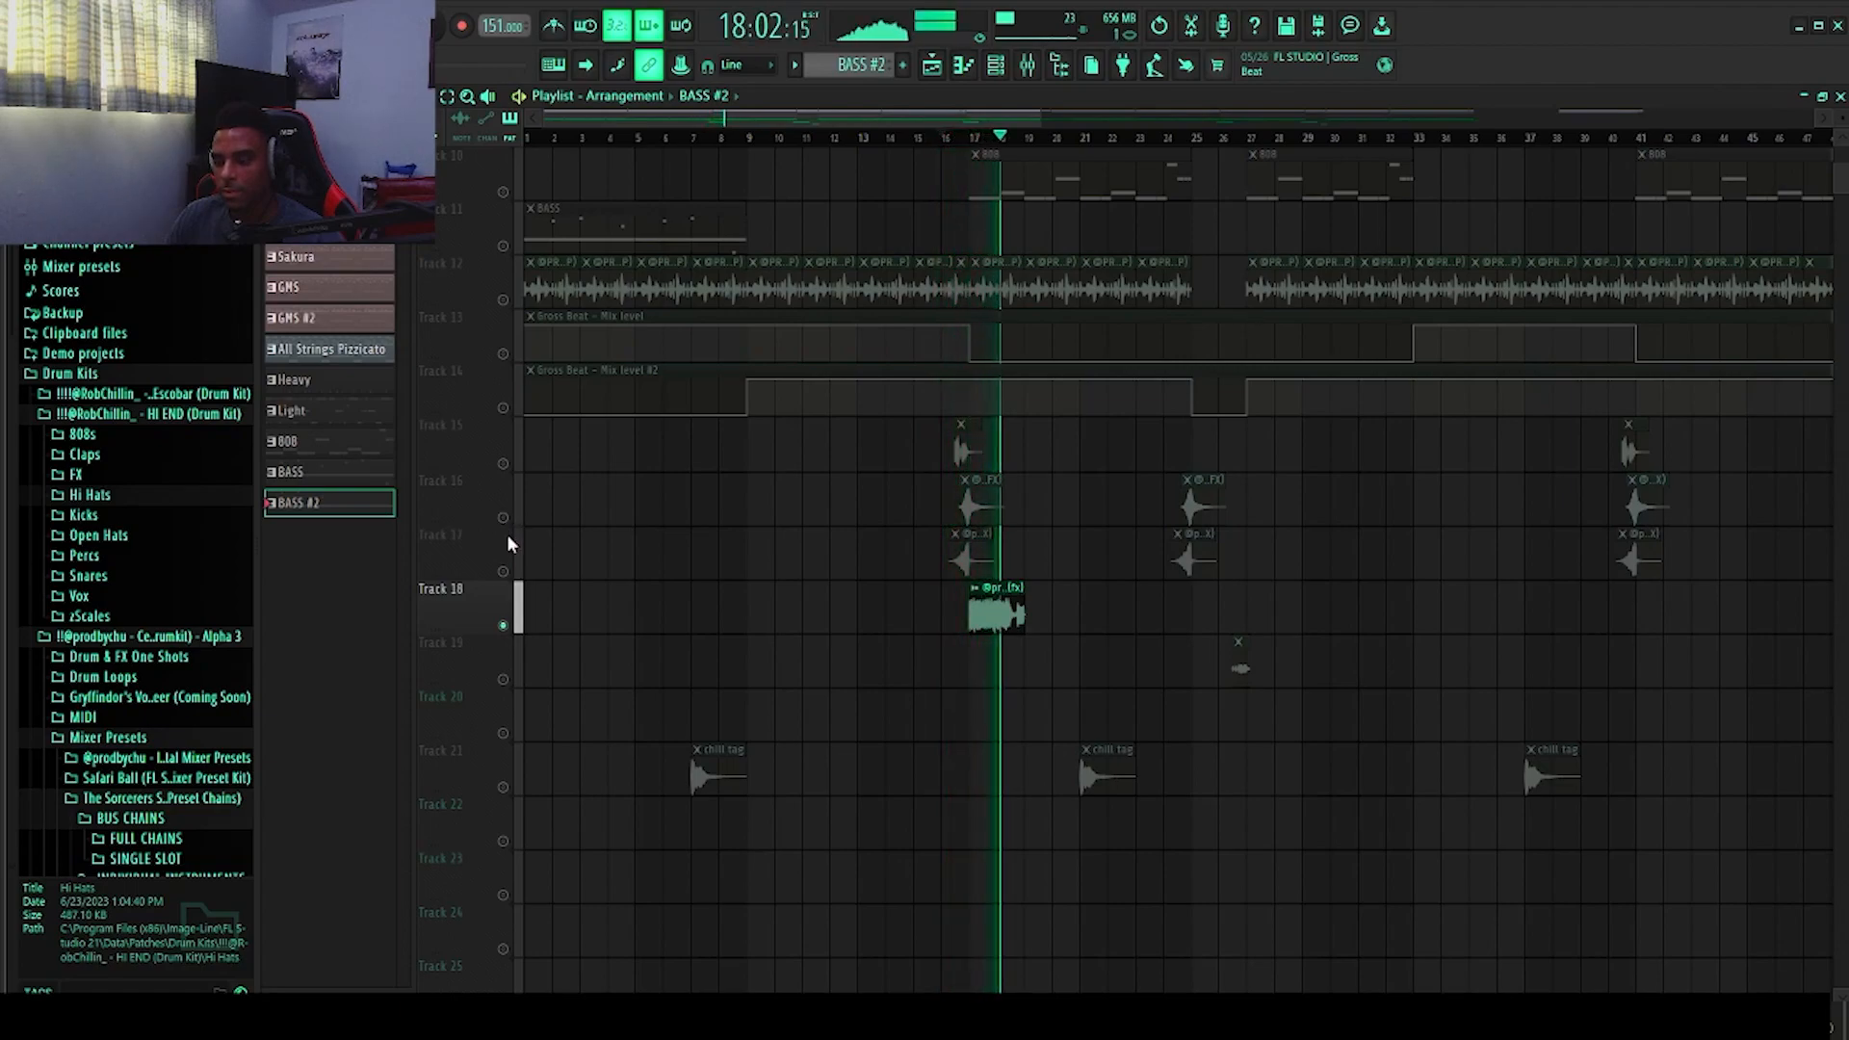
key("space")
Step: Enable track 19 alongside track 18 and play its short clip from bar 26
left_click(503, 679)
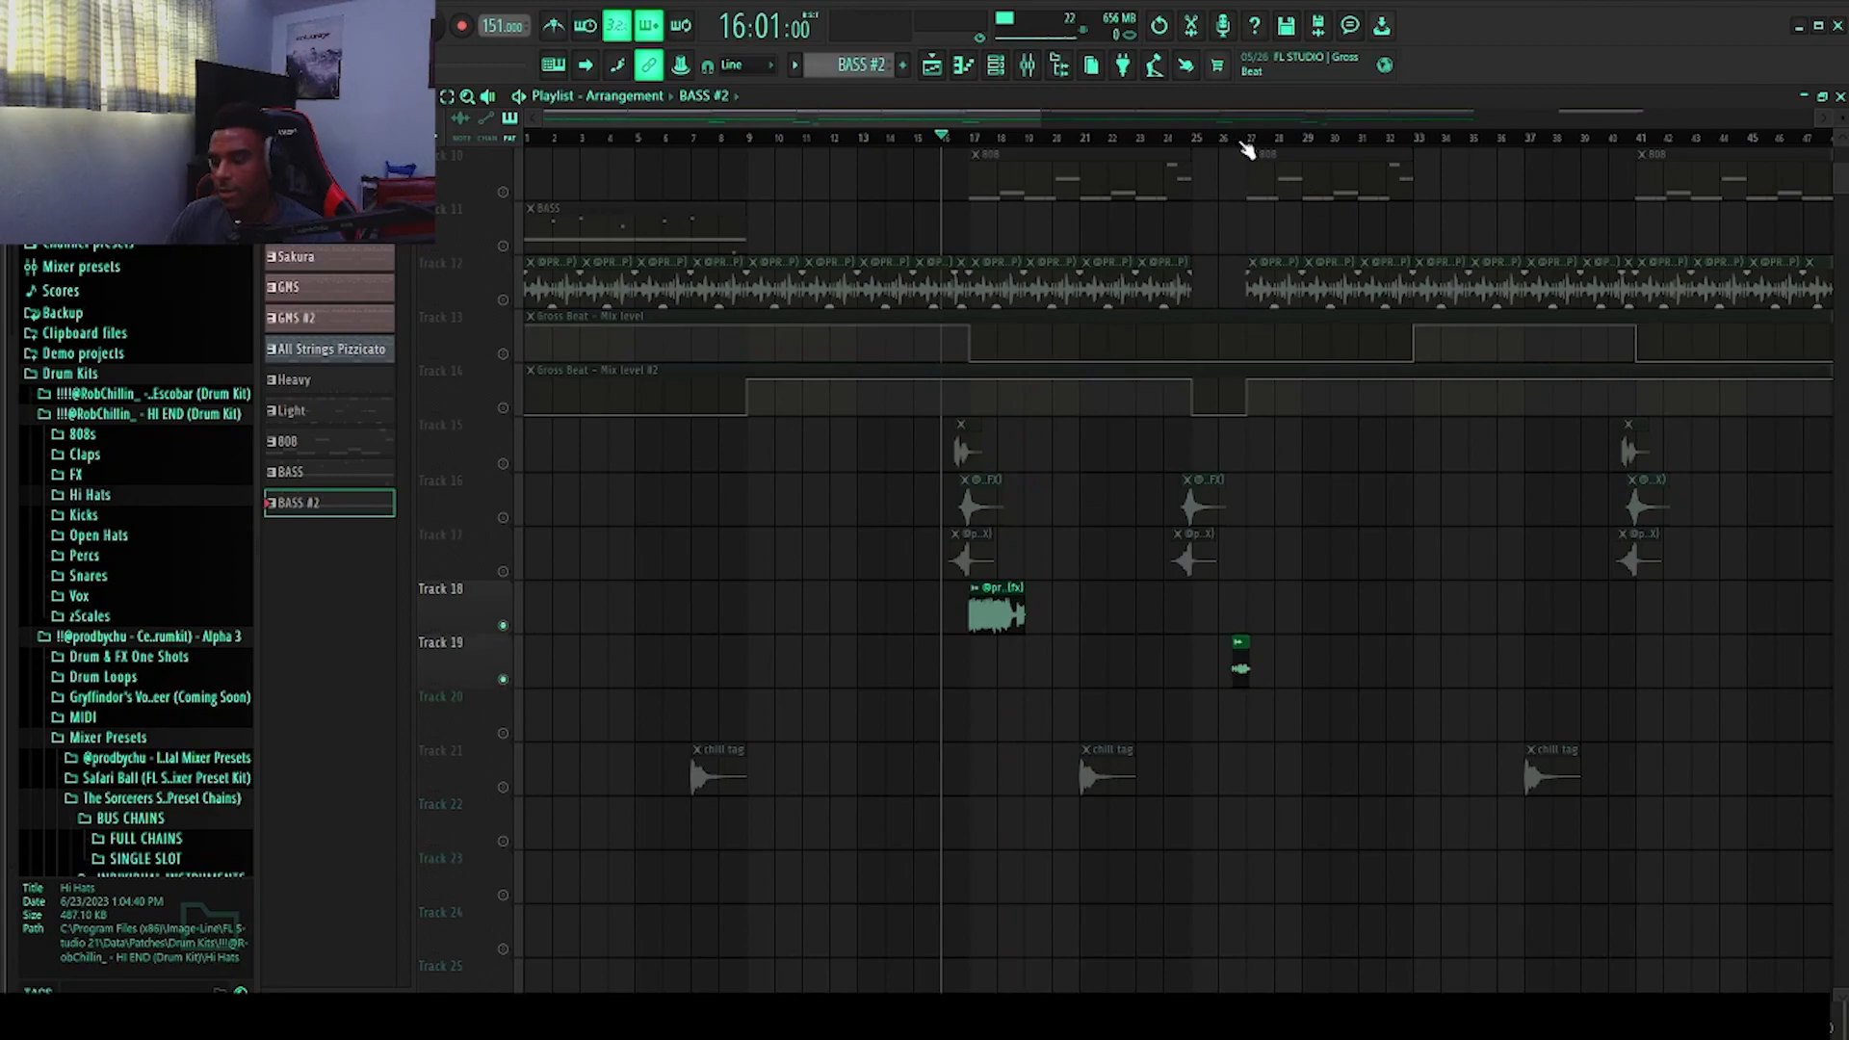
left_click(1224, 145)
key("space")
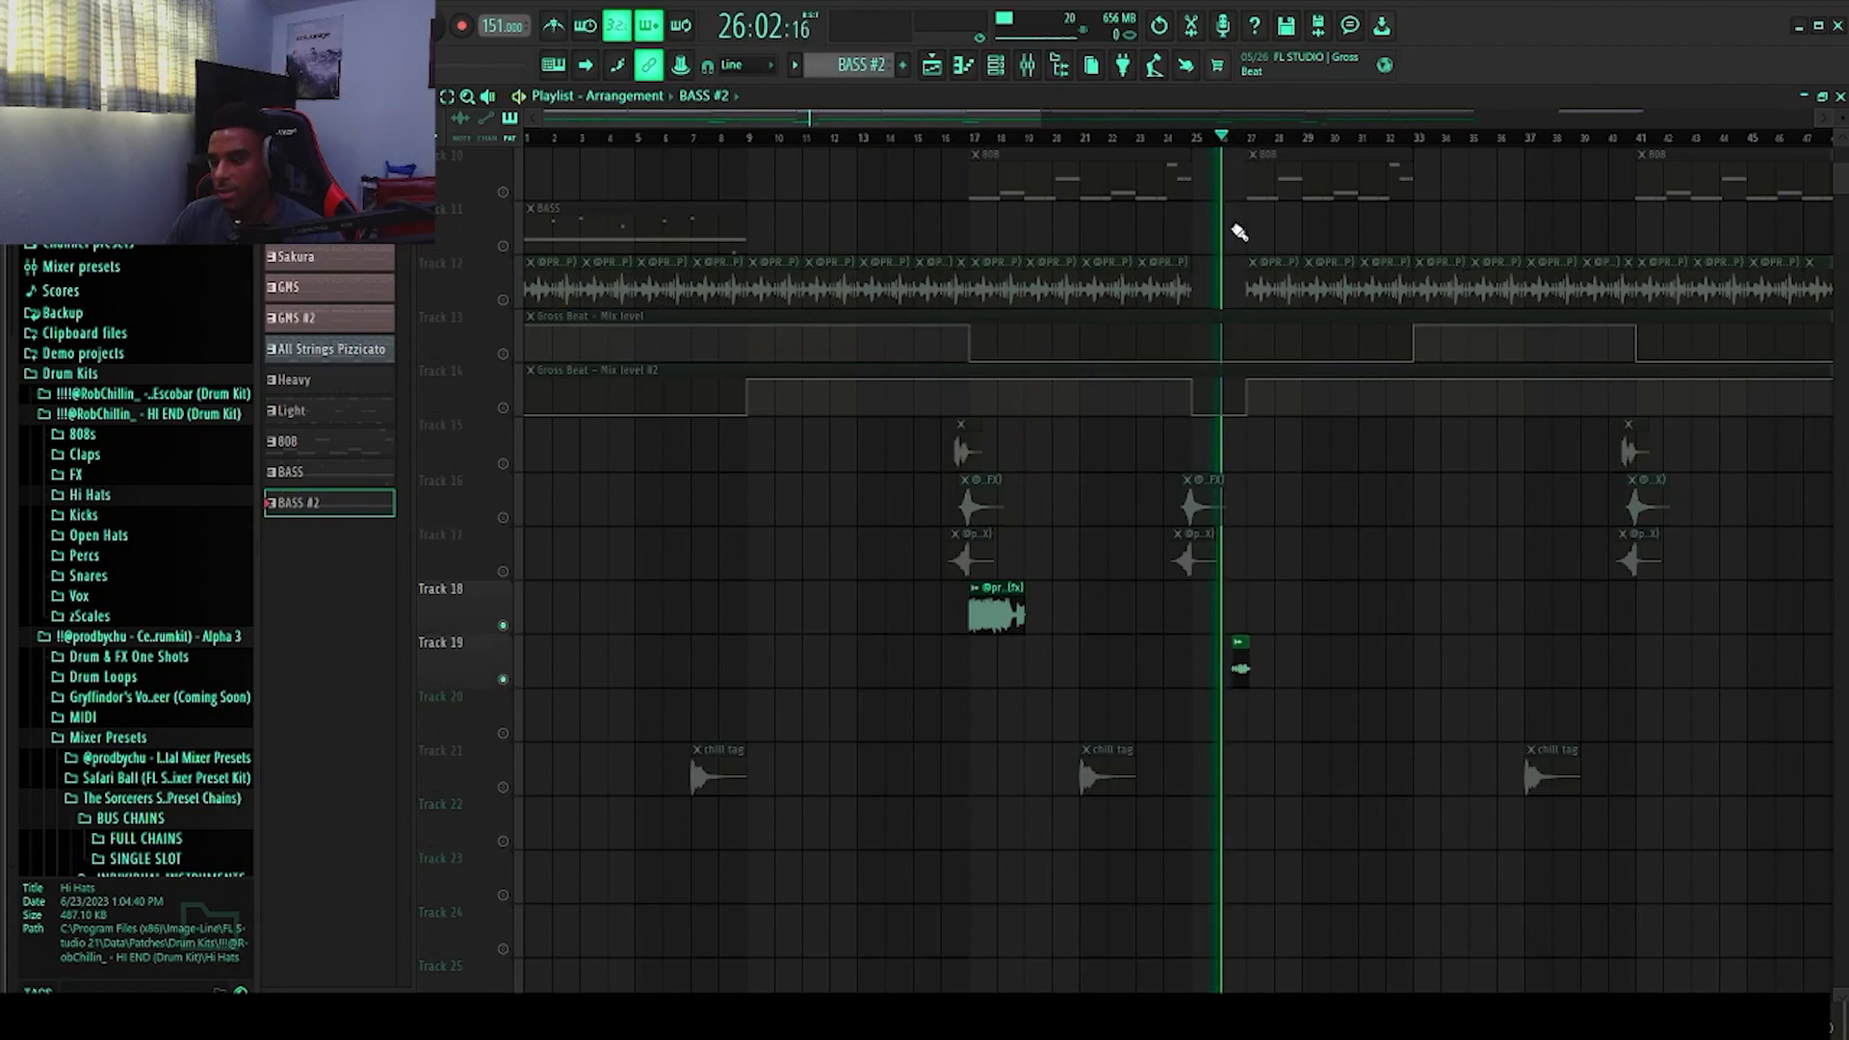
key("space")
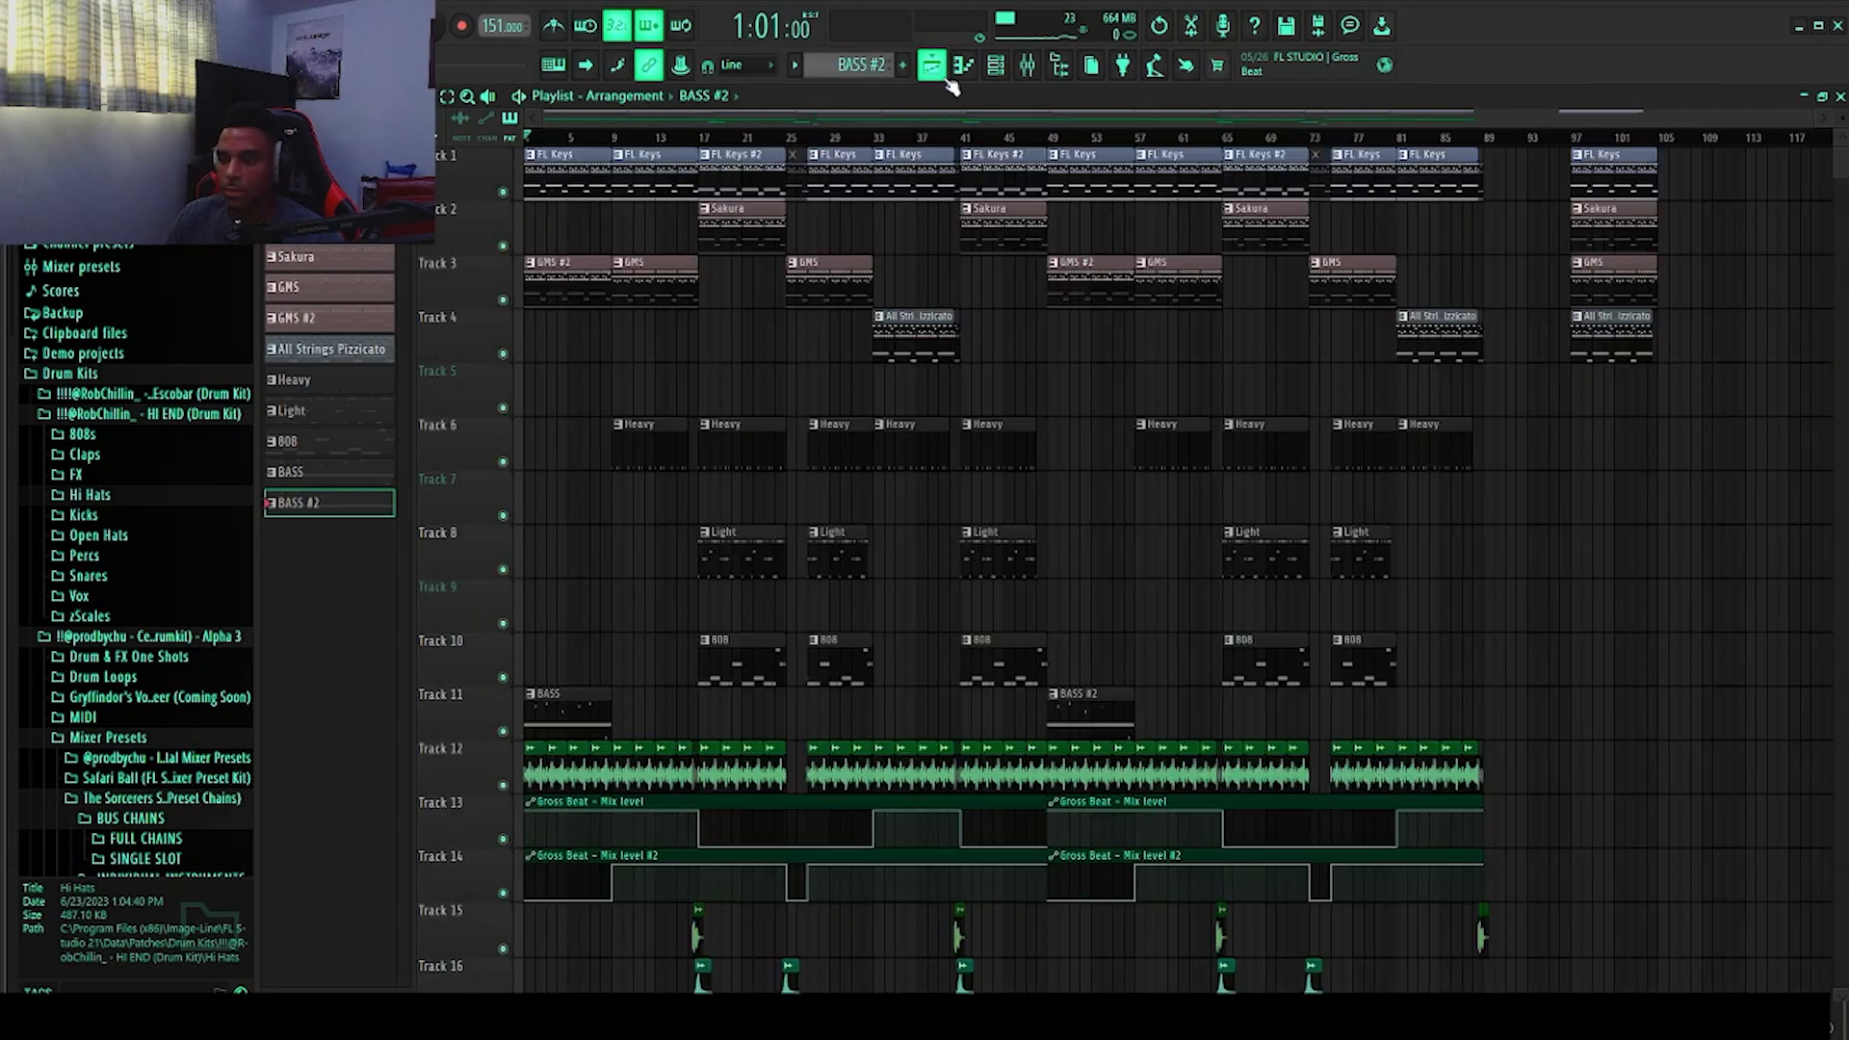
Step: Open the mixer and select the DRUM BUS track to examine its effect chain
left_click(1028, 64)
scroll(1216, 277, "down", 4)
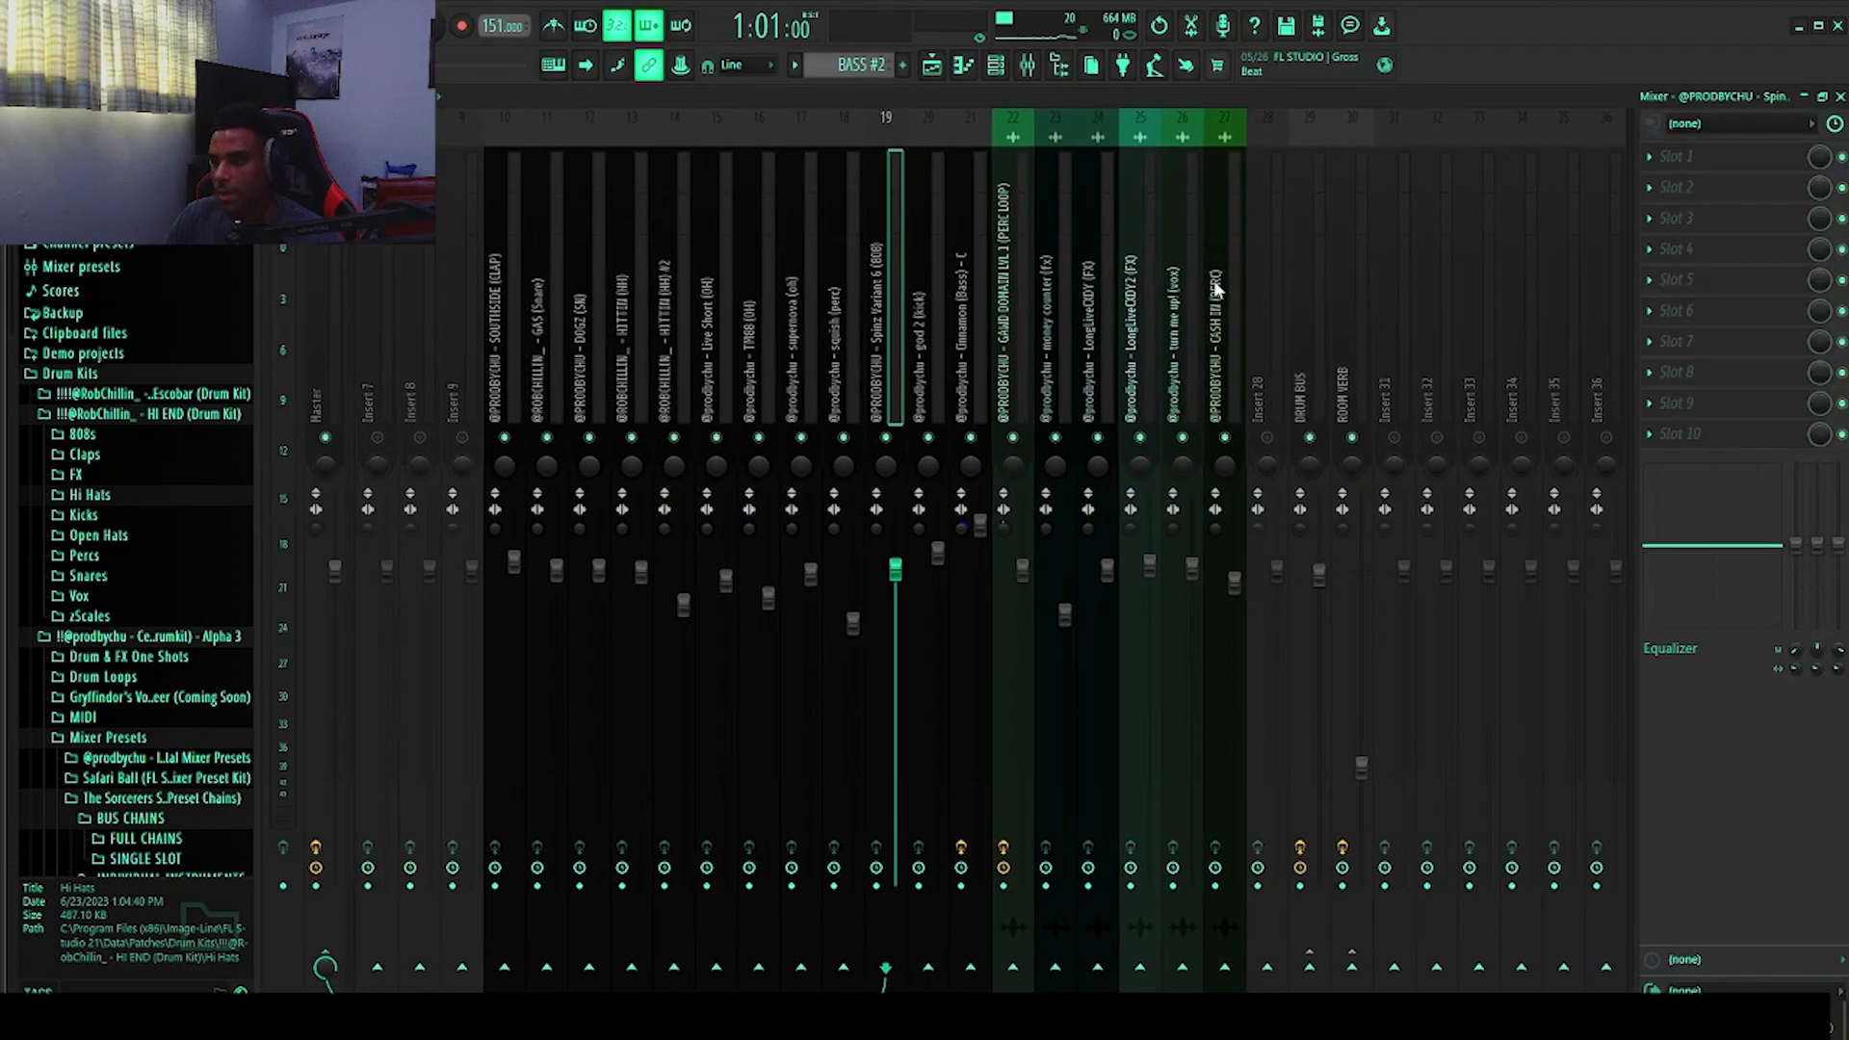
left_click(1304, 359)
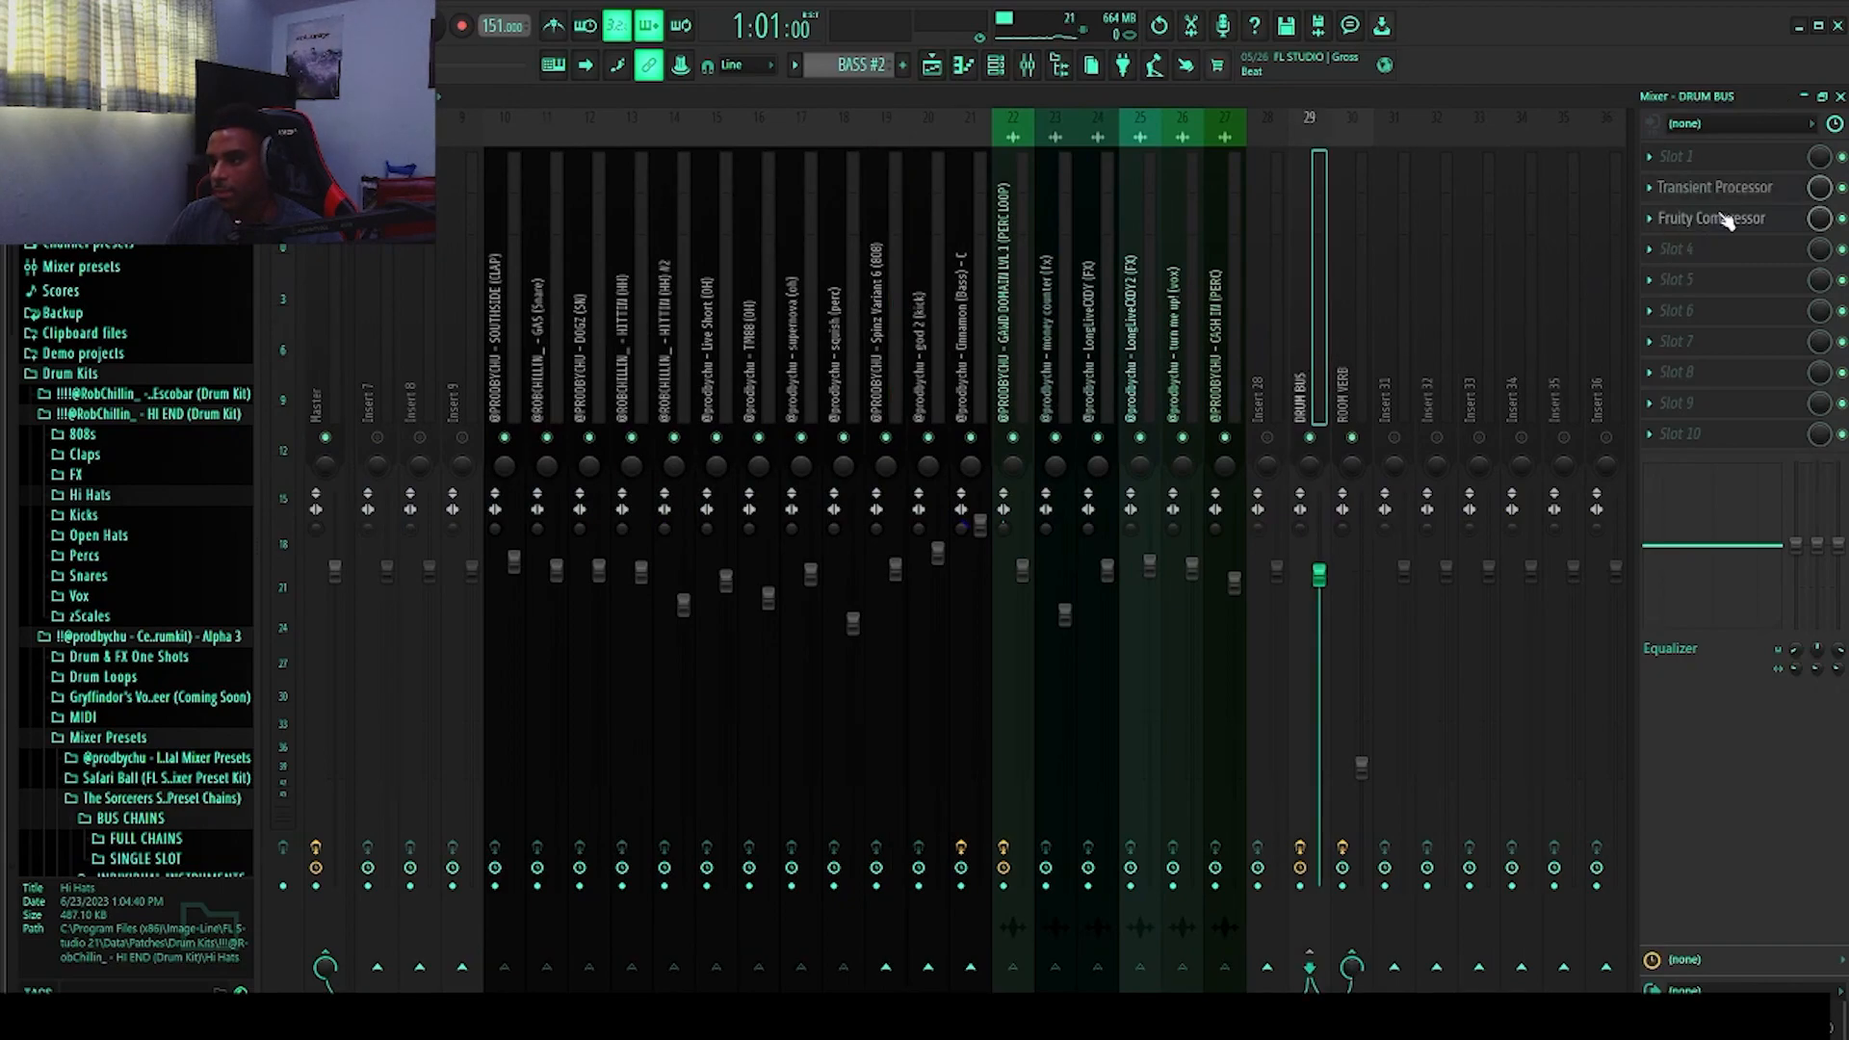
Step: Load the EXPLOSIVE DRUM BUS preset from the BUS CHAINS > FULL CHAINS folder onto the DRUM BUS mixer track
scroll(128, 472, "down", 7)
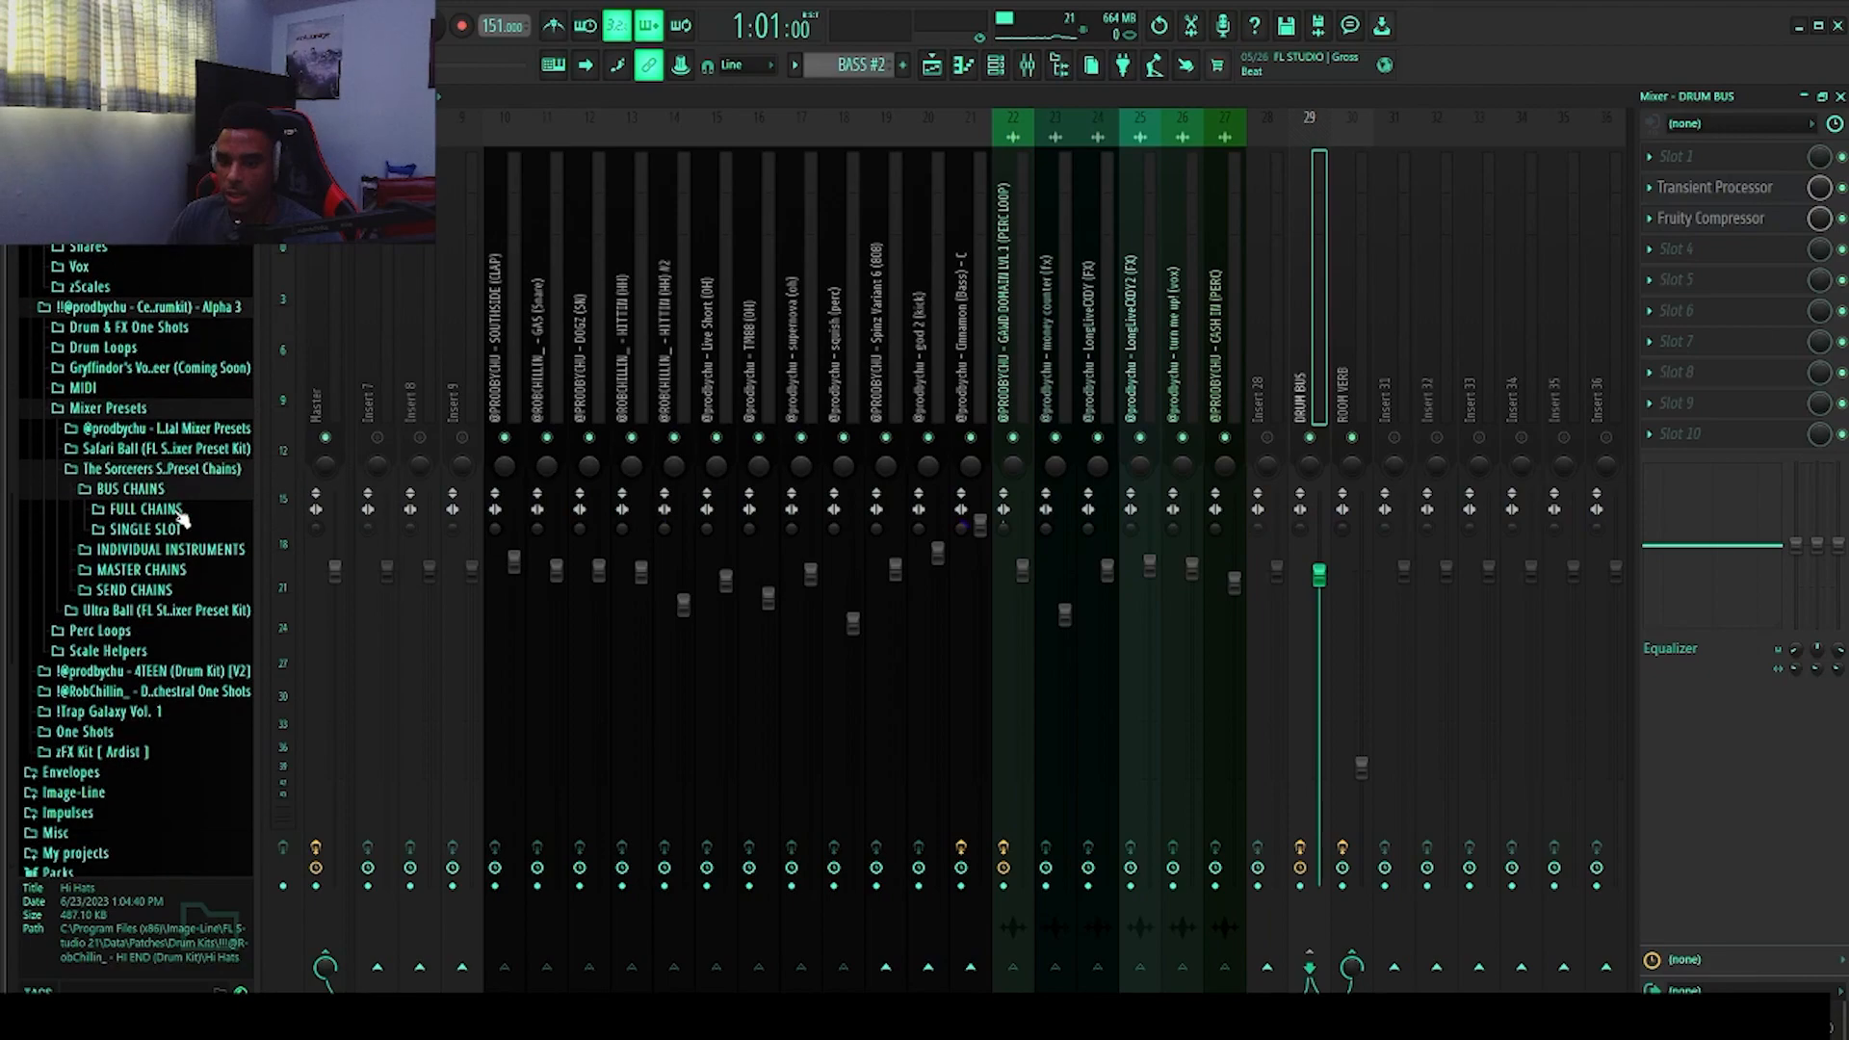
left_click(178, 513)
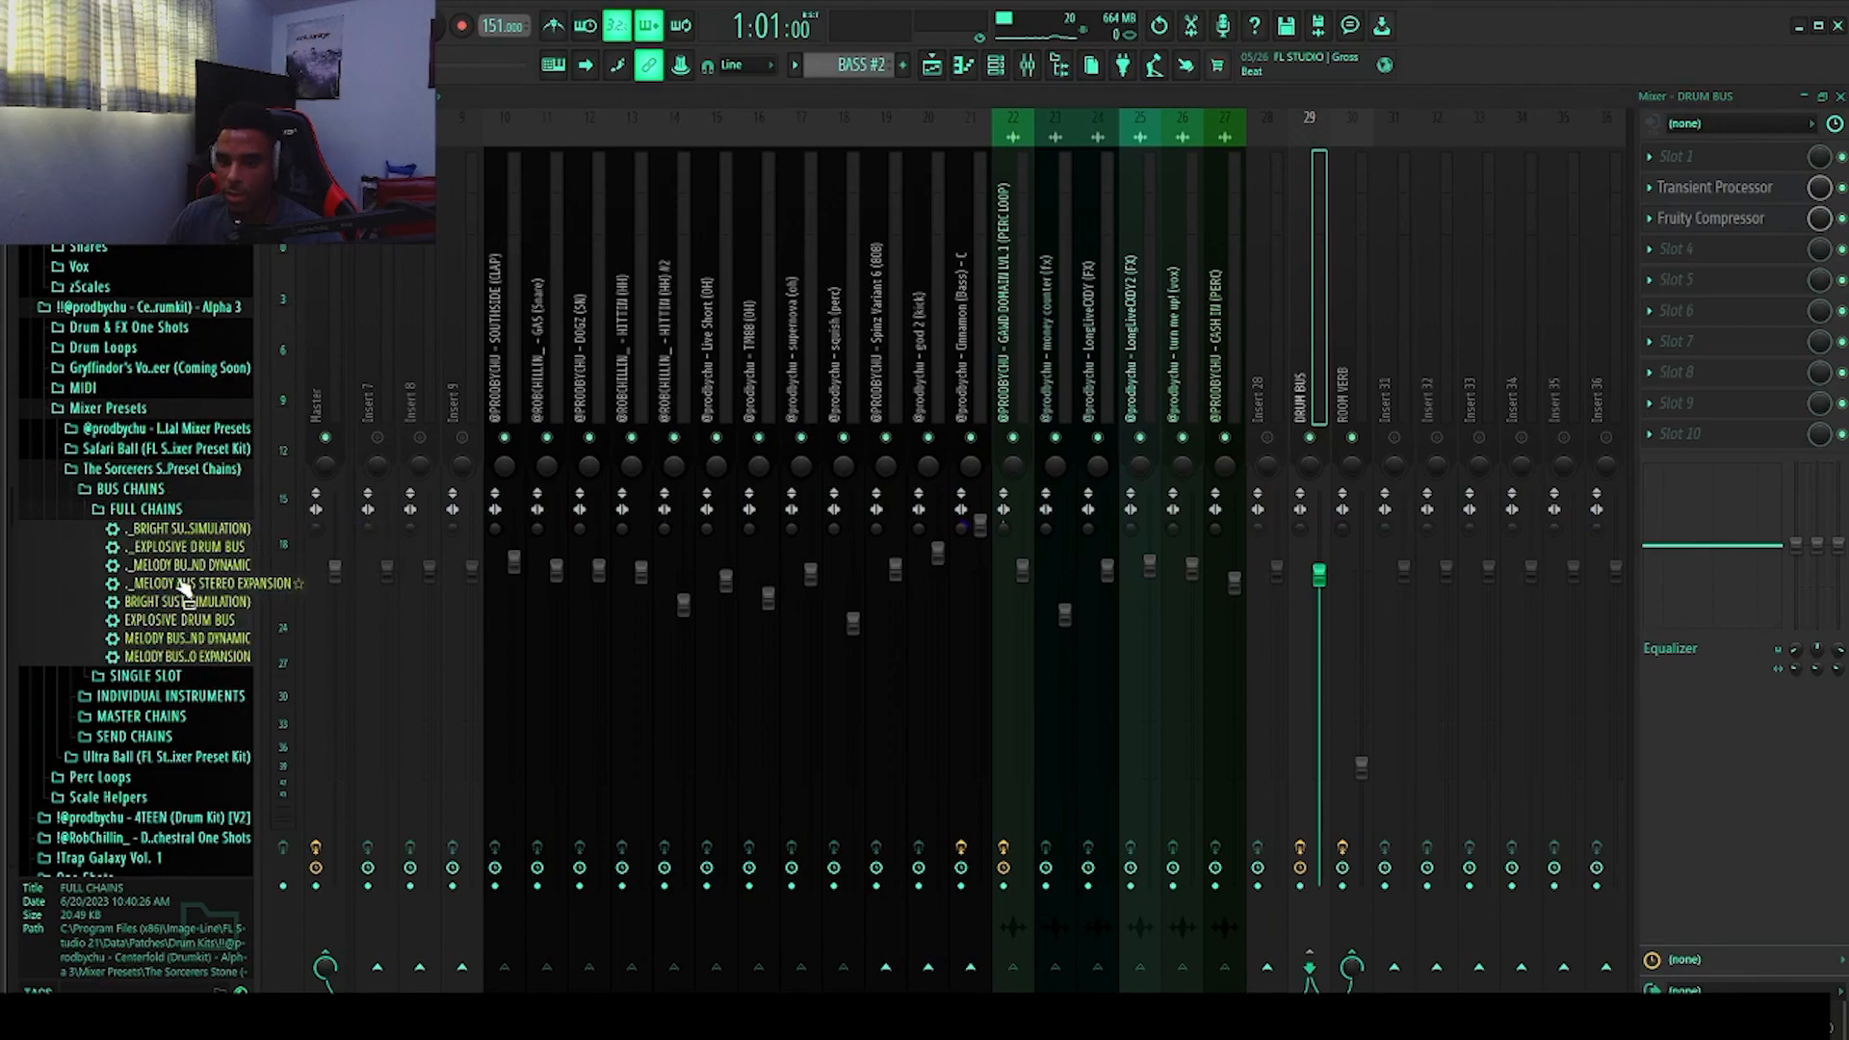
left_click_drag(187, 623, 1314, 382)
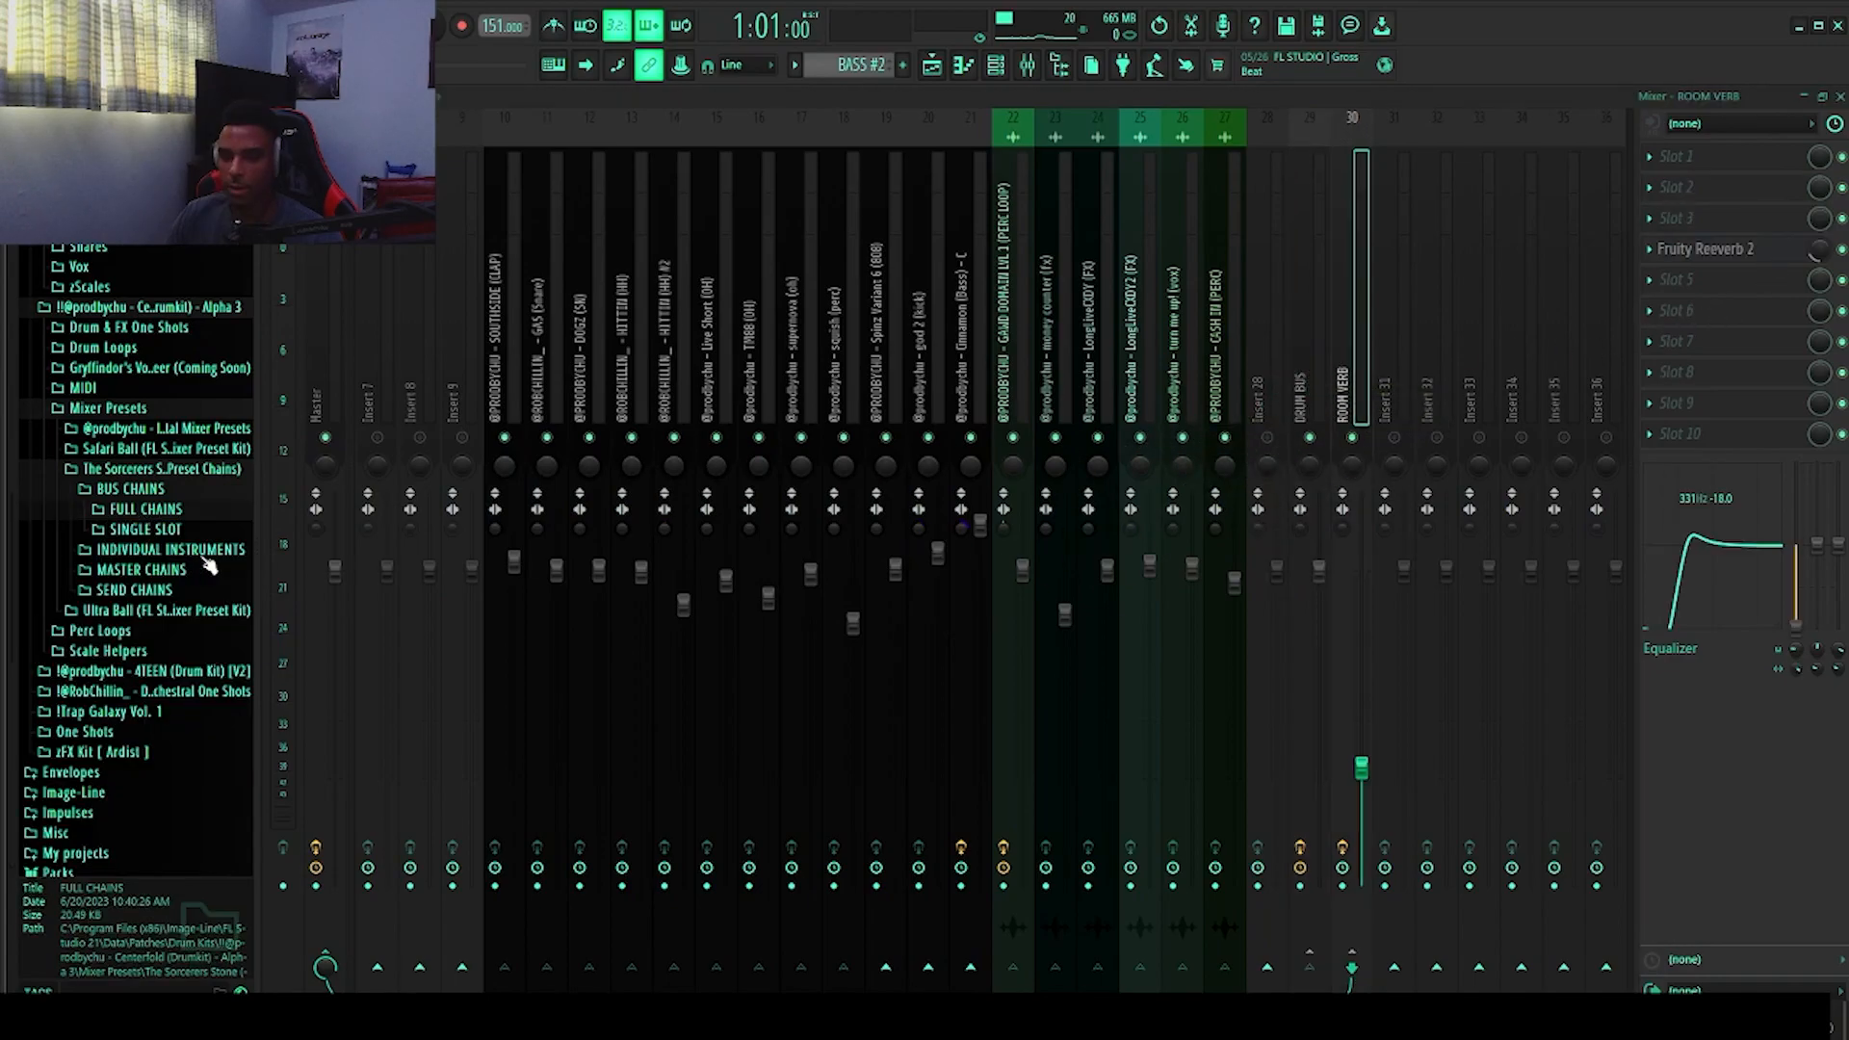
Step: Expand the SEND CHAINS preset folder to find the drum room reverb preset for the ROOM VERB track
left_click(165, 591)
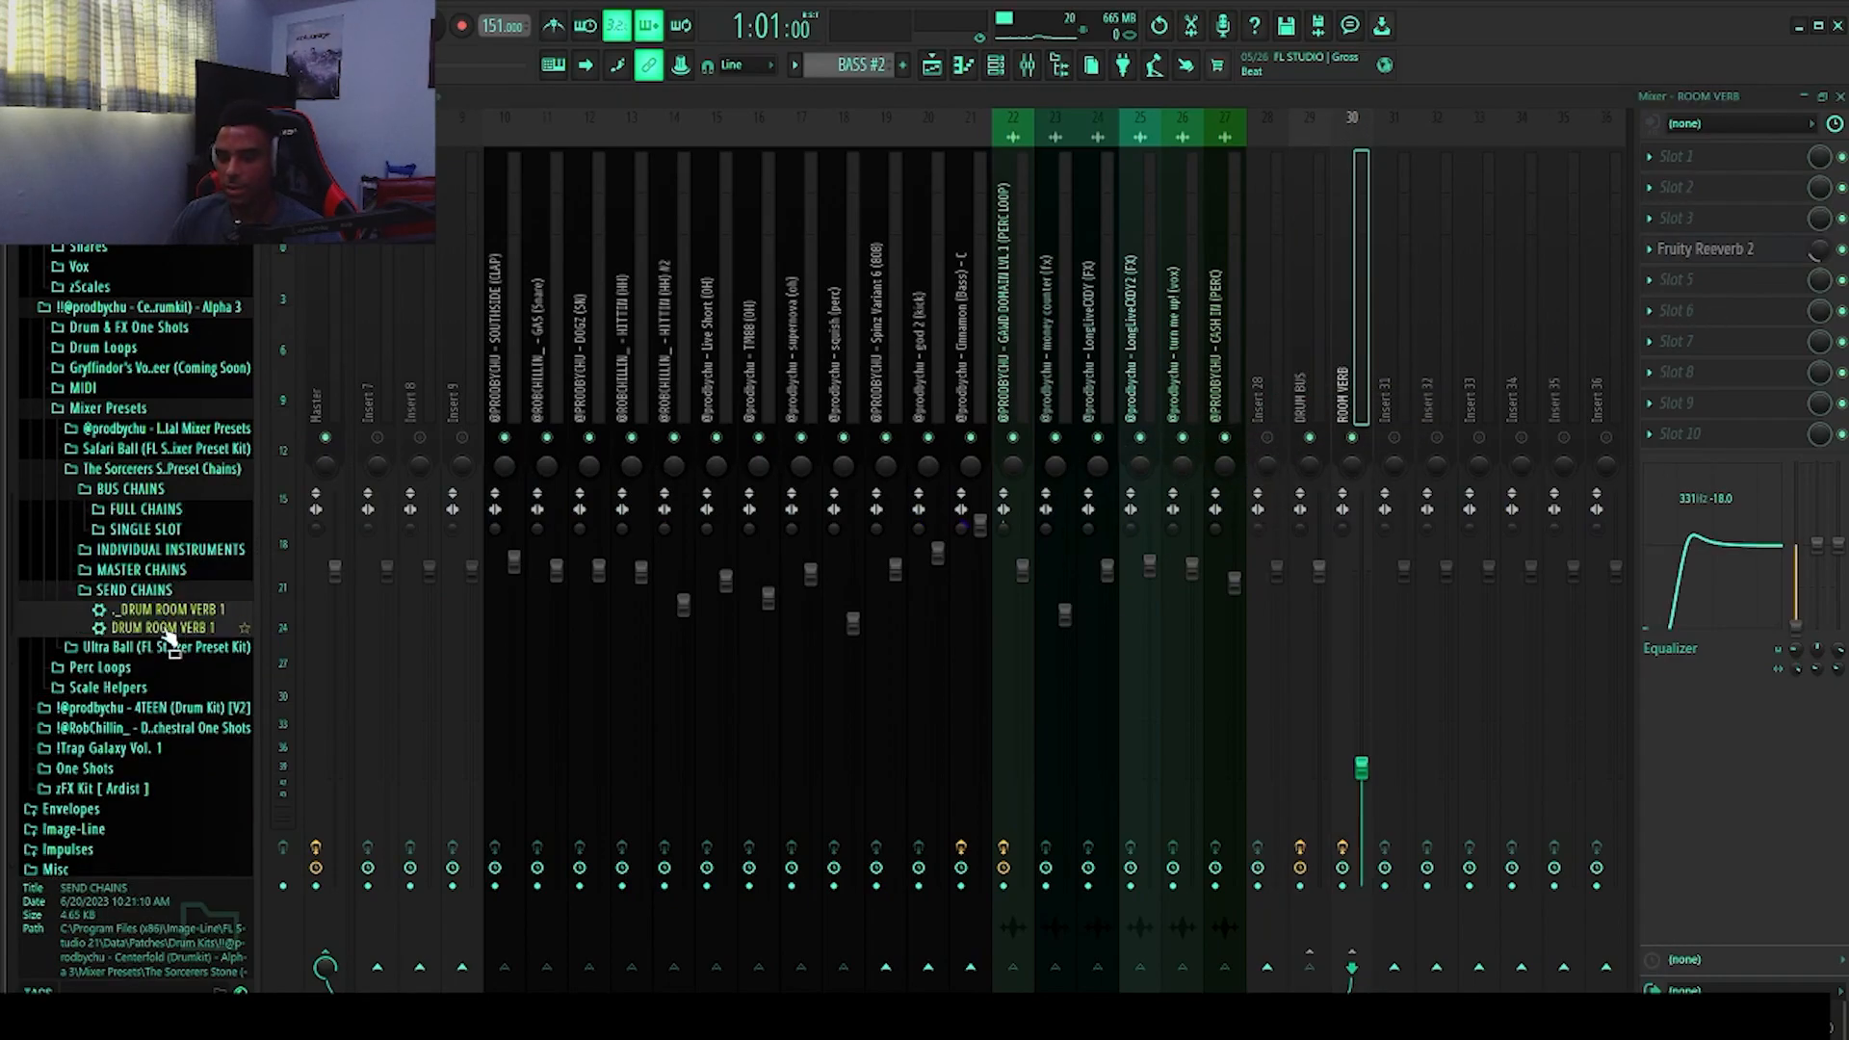